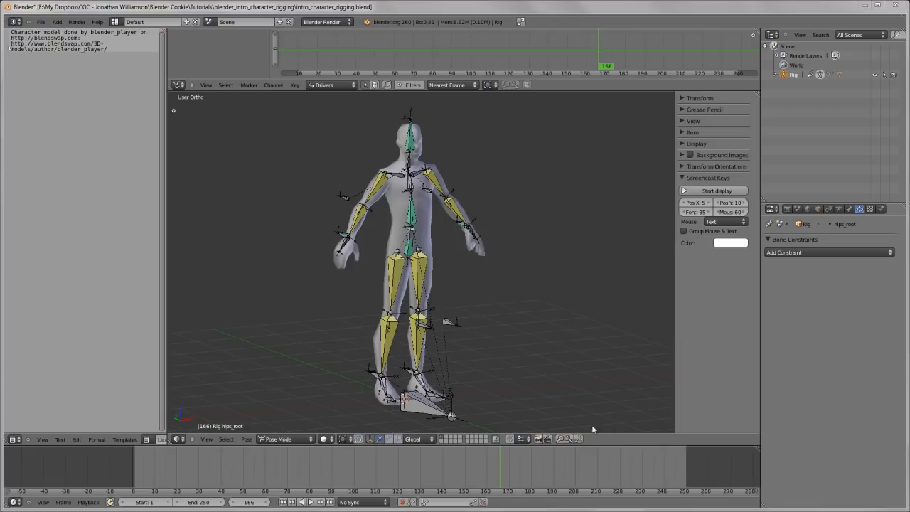
Examine the rigged character's bones and controls from the front and in perspective, including a closer look at the upper body
scroll(422, 202, "up", 2)
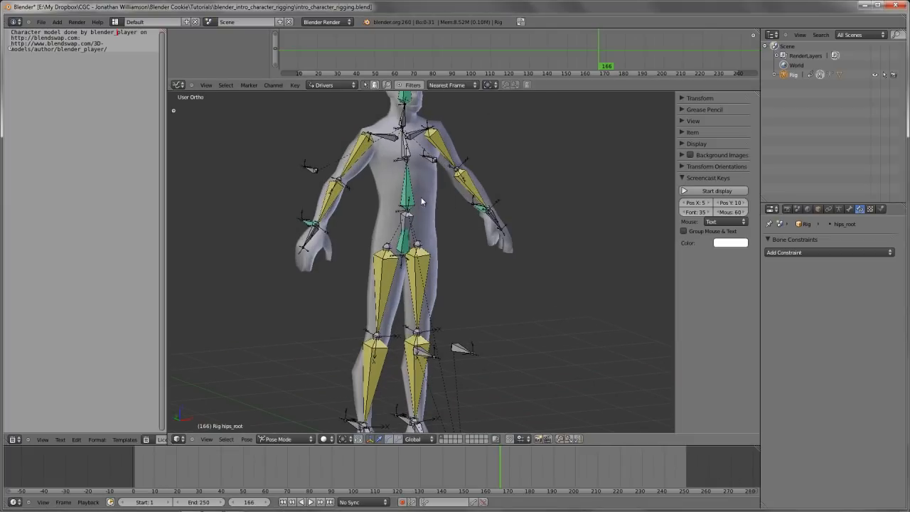
scroll(367, 165, "down", 1)
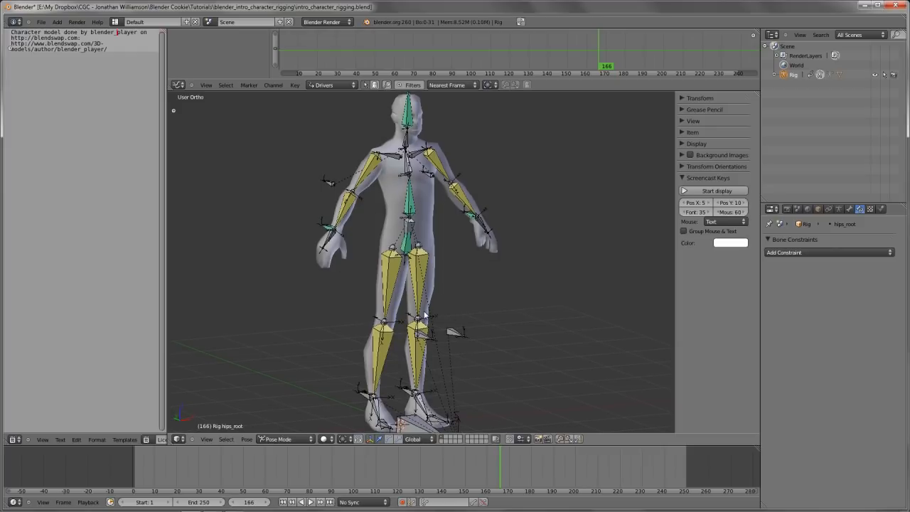
key("KP_1")
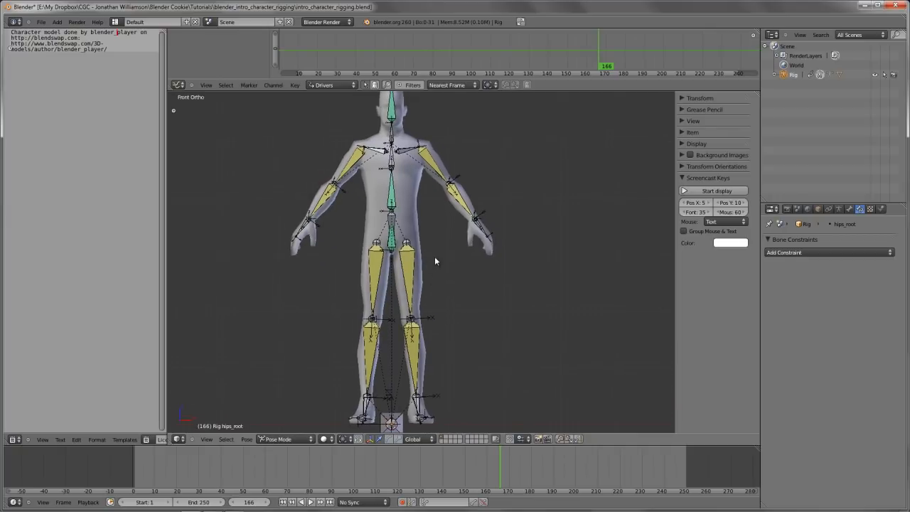
middle_click_drag(341, 261, 430, 271)
scroll(430, 268, "up", 2)
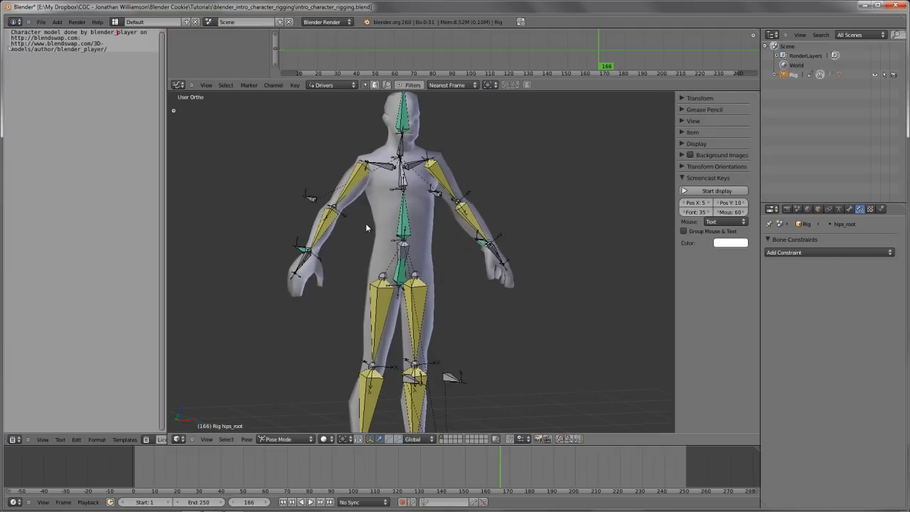
scroll(365, 223, "down", 1)
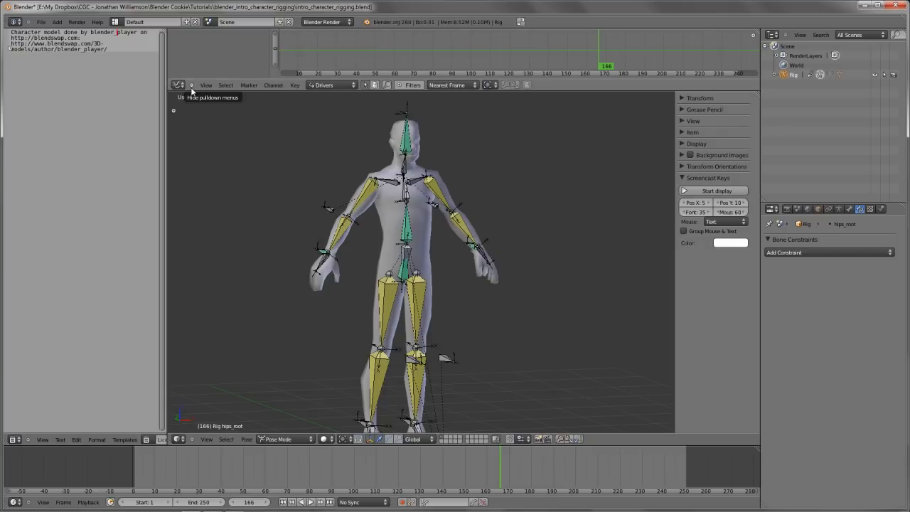
scroll(454, 200, "up", 2)
Inspect the armature's bones in Edit Mode, return to Pose Mode and select the leg_upper.L bone
right_click(366, 197)
key("Tab")
middle_click_drag(369, 198, 412, 277, "shift")
scroll(357, 295, "down", 1)
scroll(368, 266, "down", 3)
key("Tab")
scroll(411, 274, "up", 2)
right_click(412, 277)
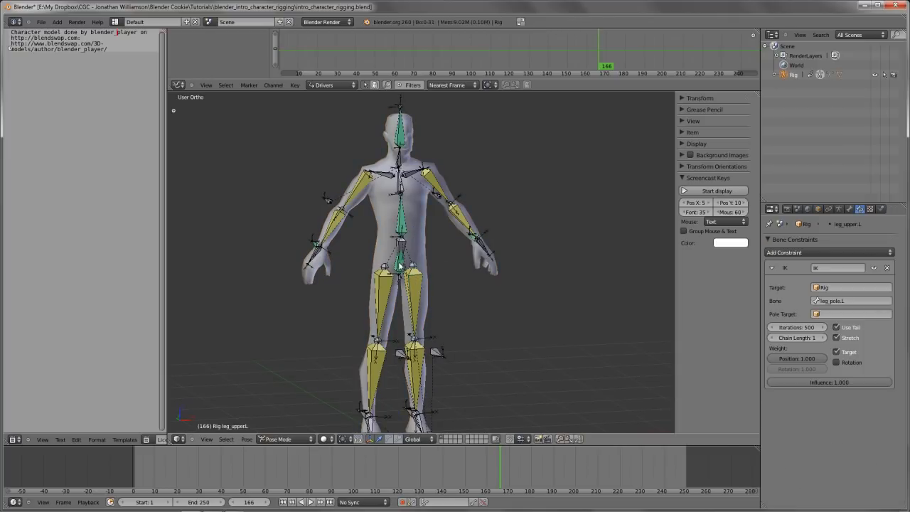
Try moving the hips_root bone downward to test how the legs bend and the torso follows
scroll(400, 276, "up", 1)
right_click(399, 271)
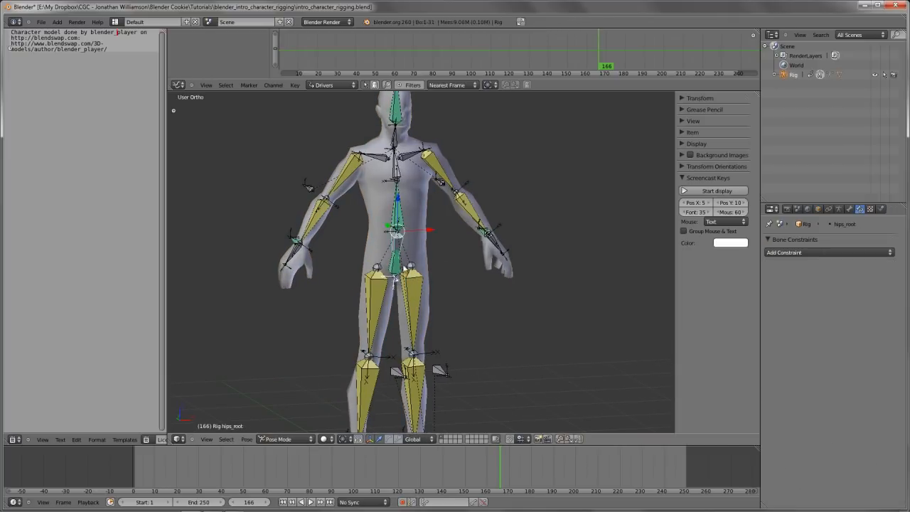
middle_click_drag(418, 251, 411, 278, "shift")
key("g")
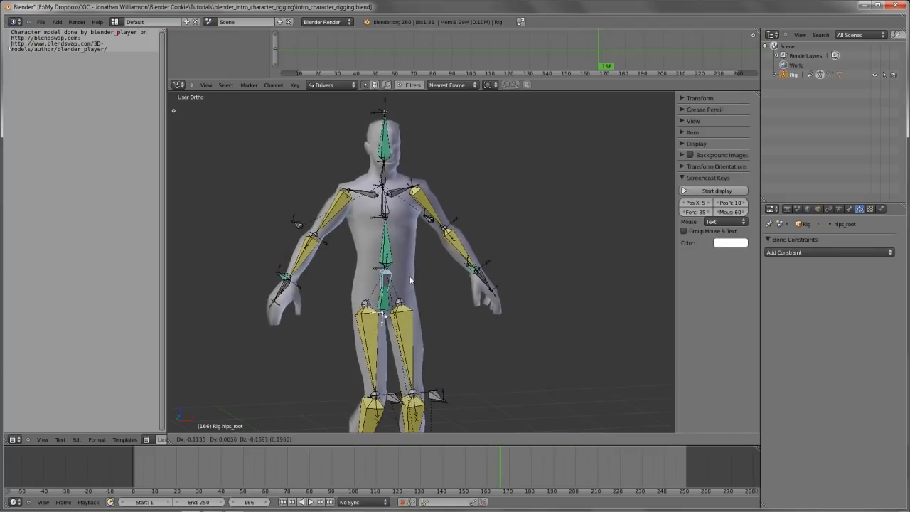
right_click(411, 313)
middle_click_drag(414, 317, 420, 287, "shift")
scroll(420, 287, "down", 2)
Maximise the 3D view and test moving the hips_root bone, plus rotating it in front view
key("shift+space")
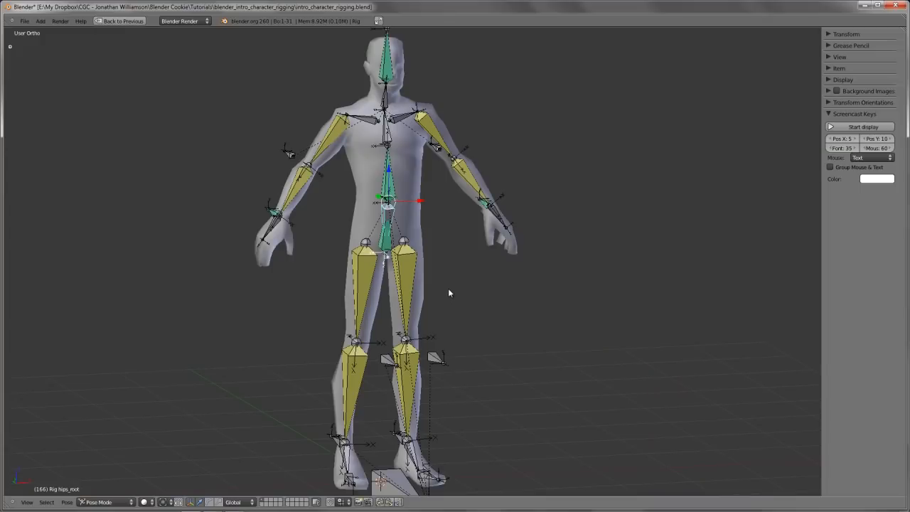
key("g")
right_click(466, 306)
key("KP_1")
key("r")
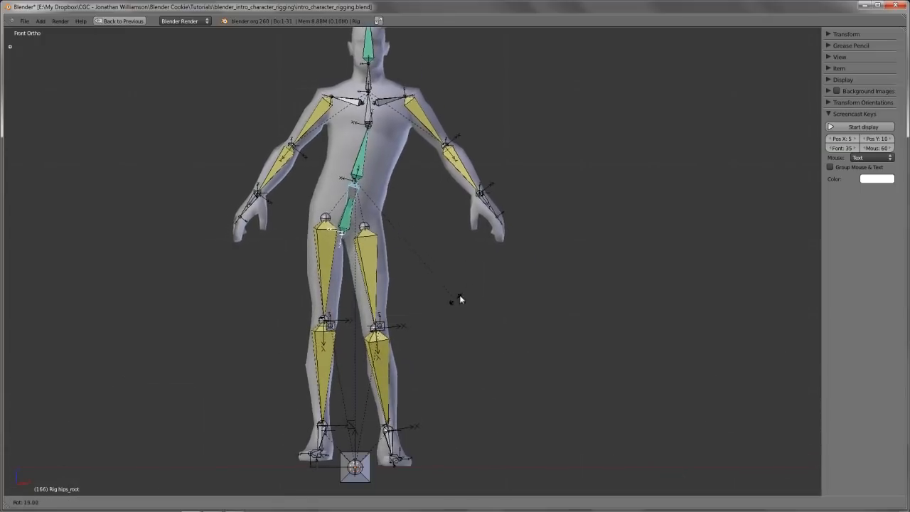
right_click(424, 286)
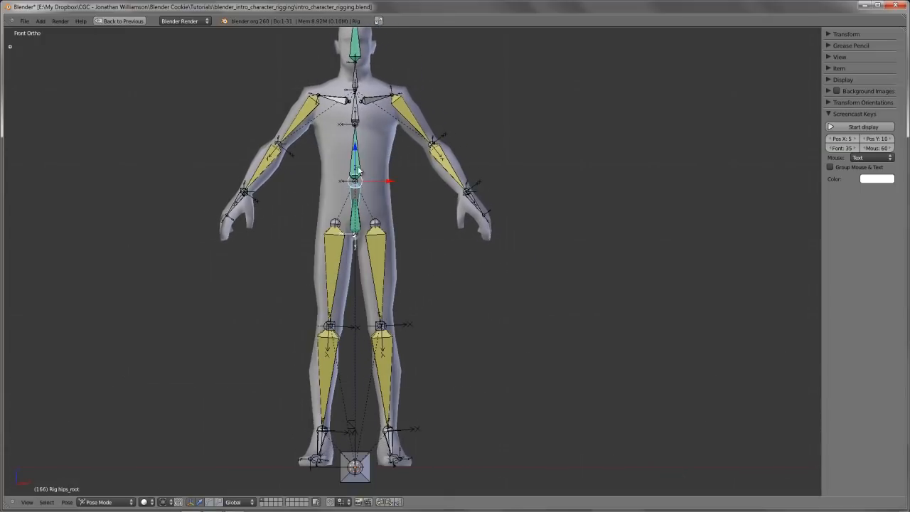
Try rotating the lower spine bone, spine.02 and the shoulder.L bone to test the upper-body controls
right_click(349, 167)
key("r")
right_click(420, 154)
key("r")
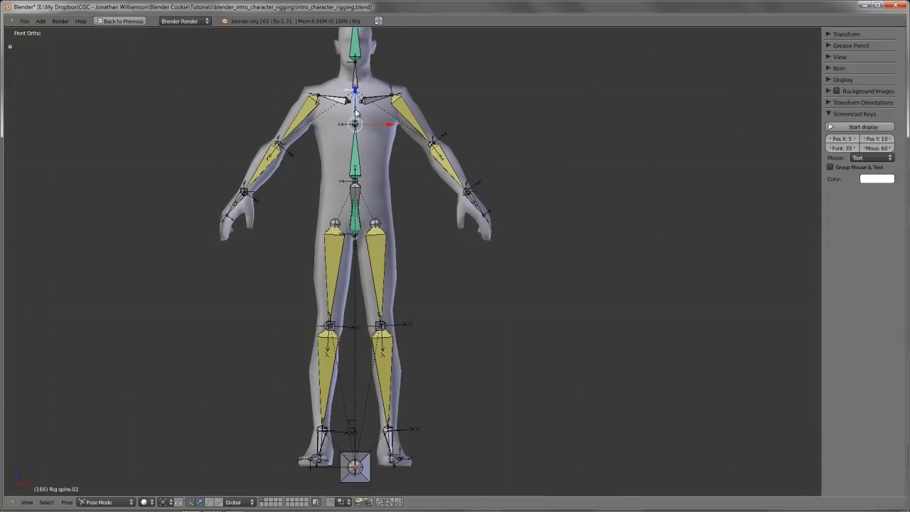
right_click(409, 128)
right_click(390, 99)
key("r")
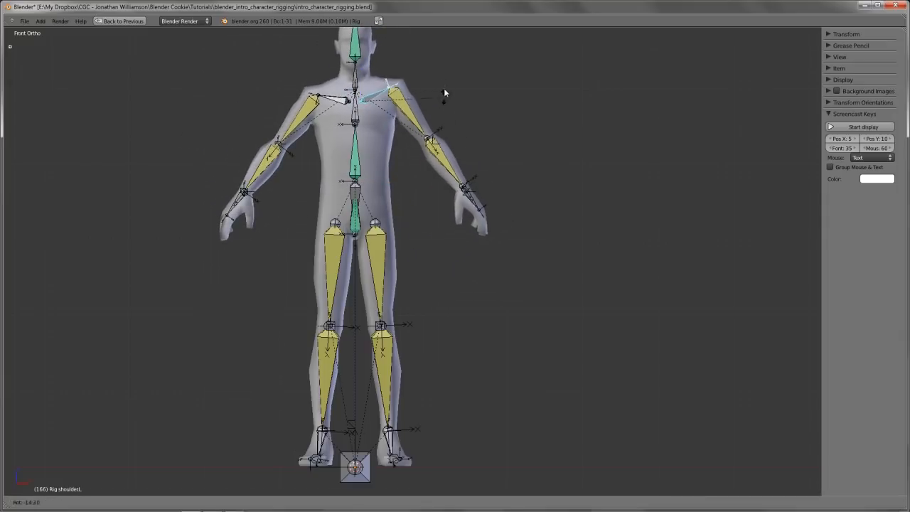
right_click(444, 88)
Try moving the arm_IK.L bone in the front and side views to test the left arm's IK
right_click(468, 191)
key("g")
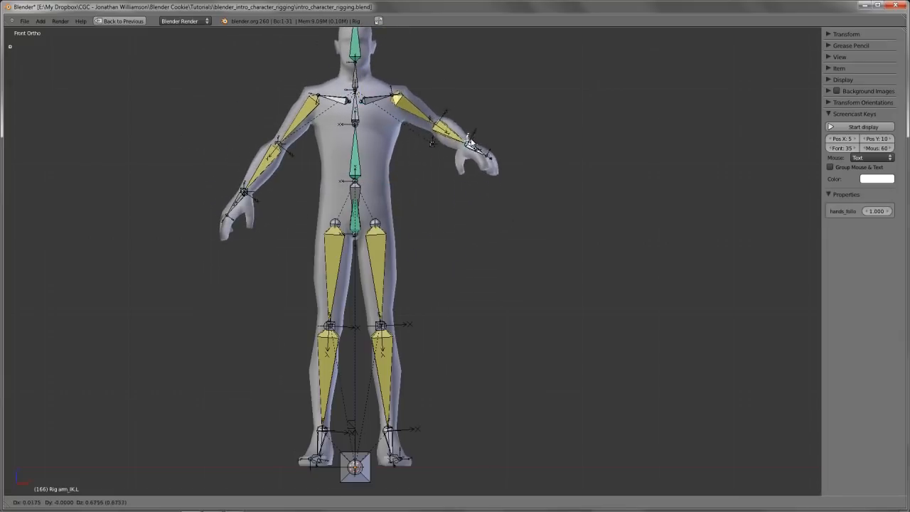
right_click(470, 147)
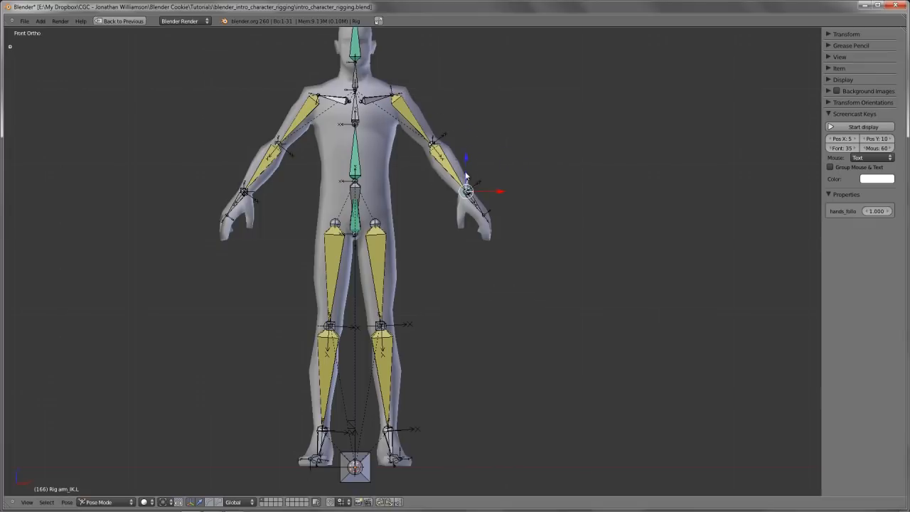
key("KP_3")
key("g")
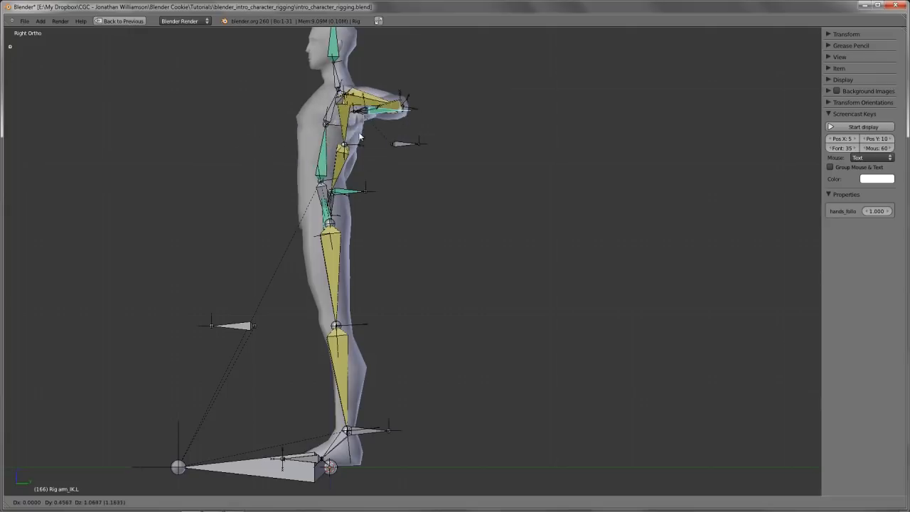
key("Escape")
key("KP_1")
key("KP_3")
Try lifting the foot_IK.L bone in side view to test how the knee bends
right_click(364, 429)
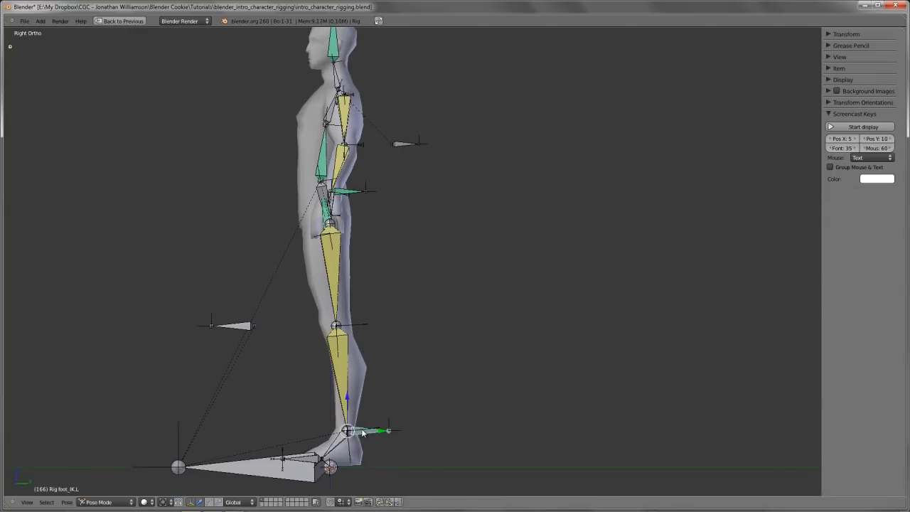
key("g")
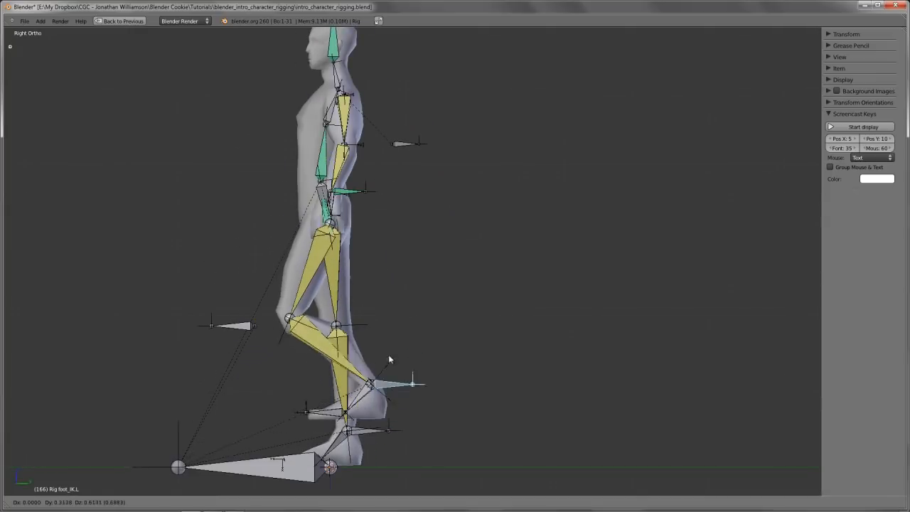
key("Escape")
Raise the foot_IK.L bone in front view to bend the leg, and move leg_pole.L outward to turn the knee out
key("KP_1")
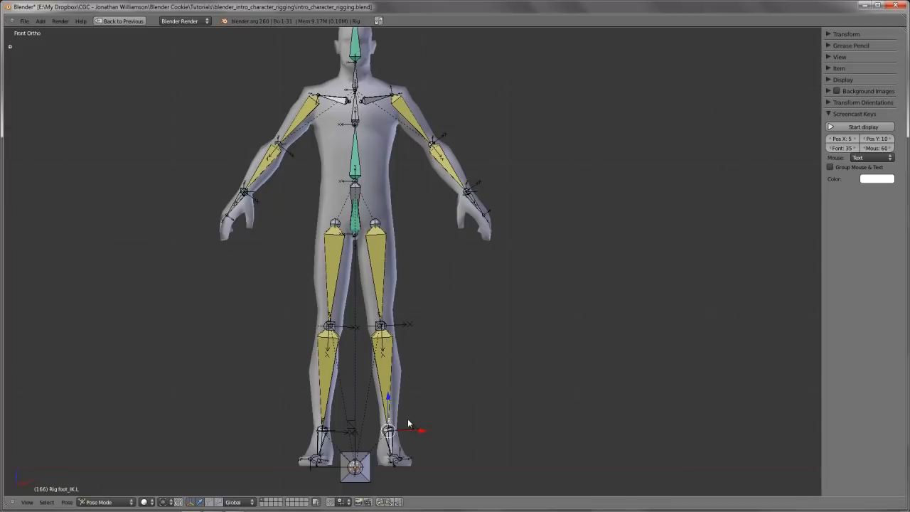
key("g")
left_click(399, 310)
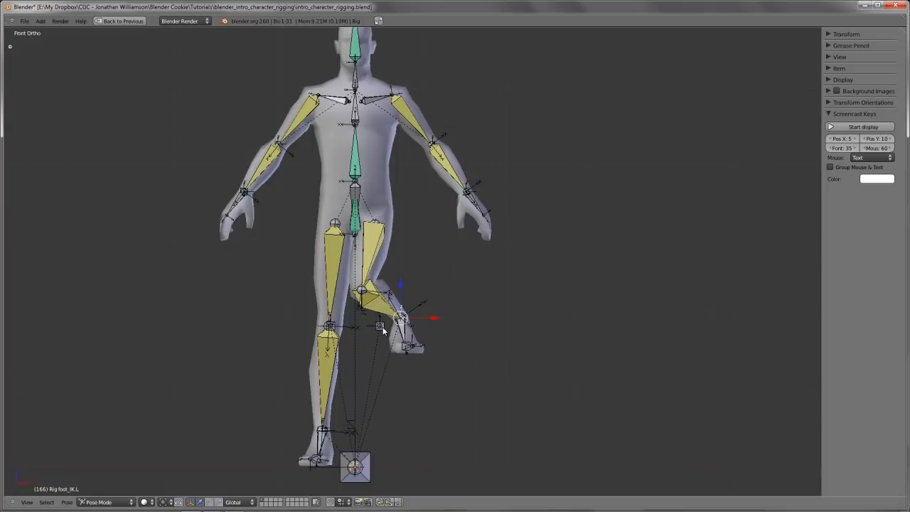
right_click(381, 327)
key("g")
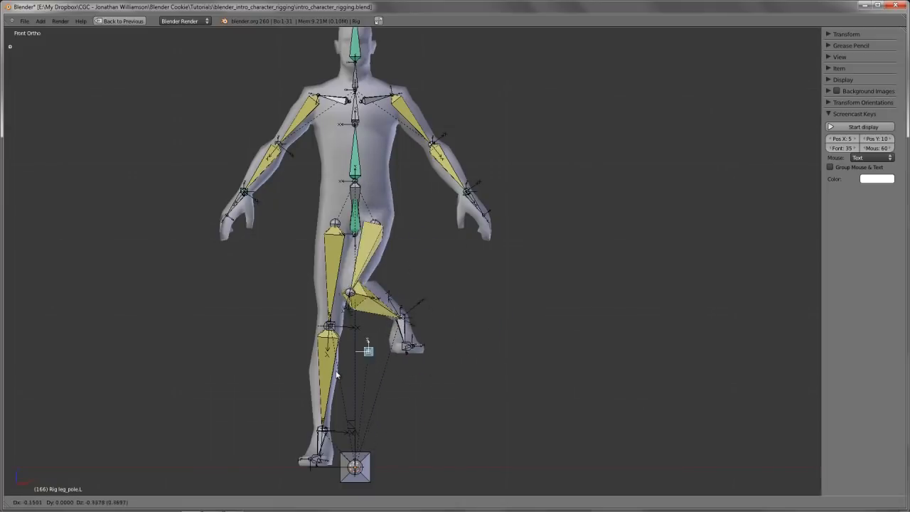
left_click(441, 347)
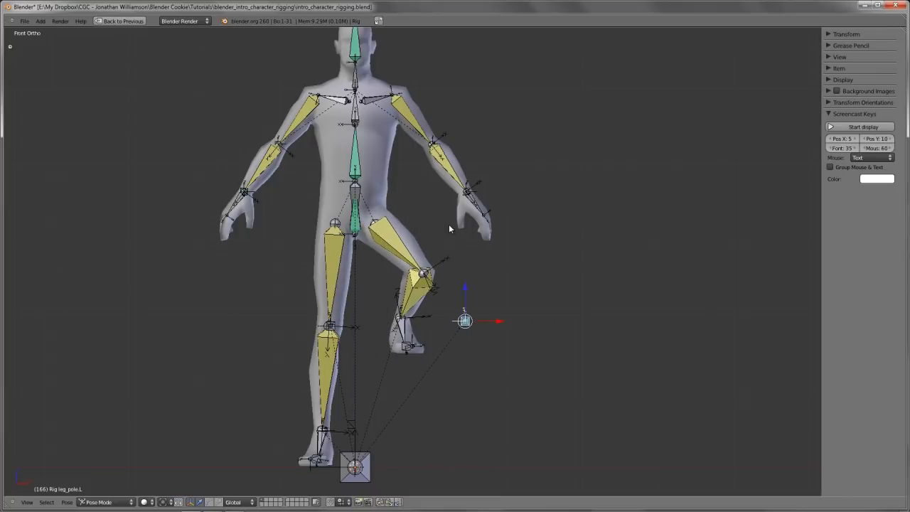
Move the arm_pole.L bone down and in toward the torso to redirect the left elbow
right_click(477, 188)
key("g")
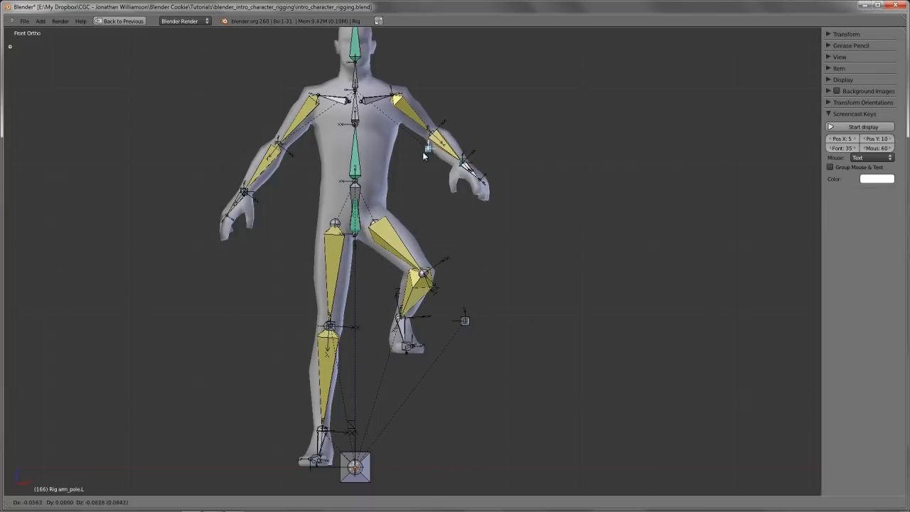
left_click(395, 185)
Try rotating the hips_root bone to test whether the hands follow the body
scroll(387, 280, "up", 2)
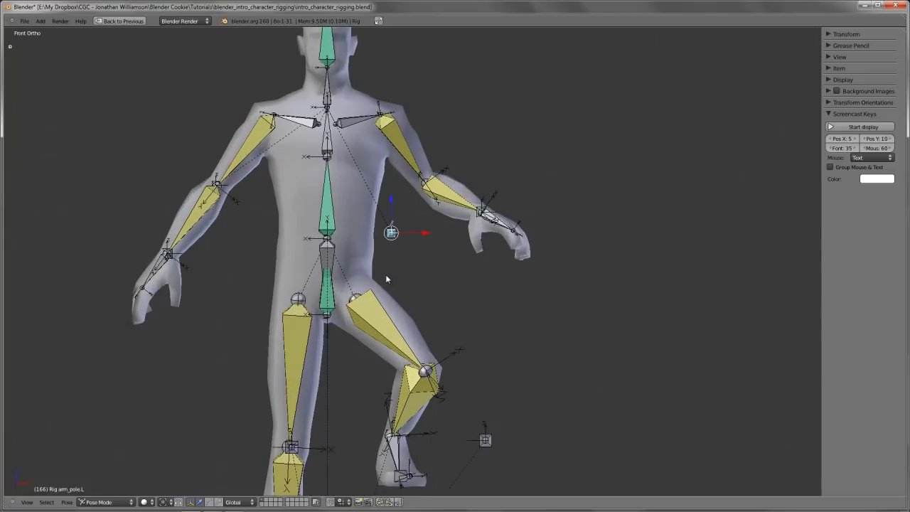
middle_click_drag(387, 280, 411, 325, "shift")
key("a")
right_click(353, 305)
key("r")
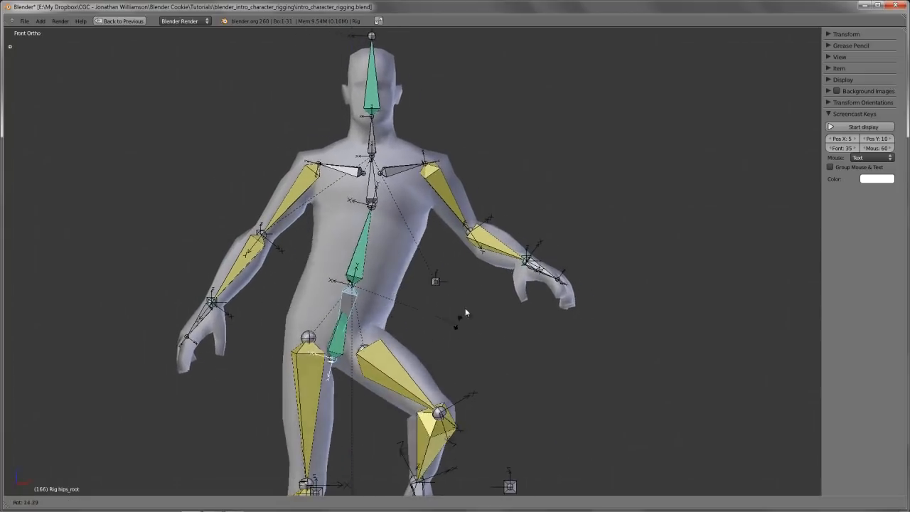
right_click(442, 309)
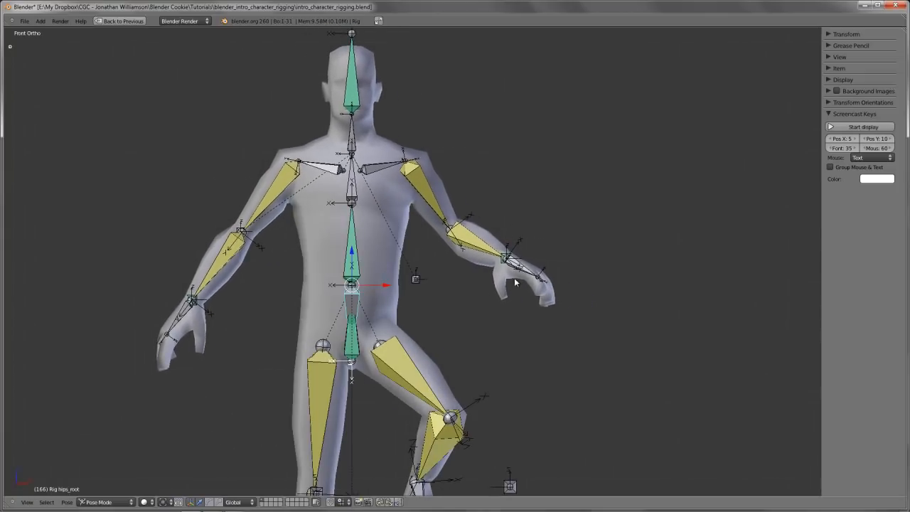
Lower the hands_follow property on arm_IK.L and rotate hips_root to test the hands staying in place
right_click(514, 257)
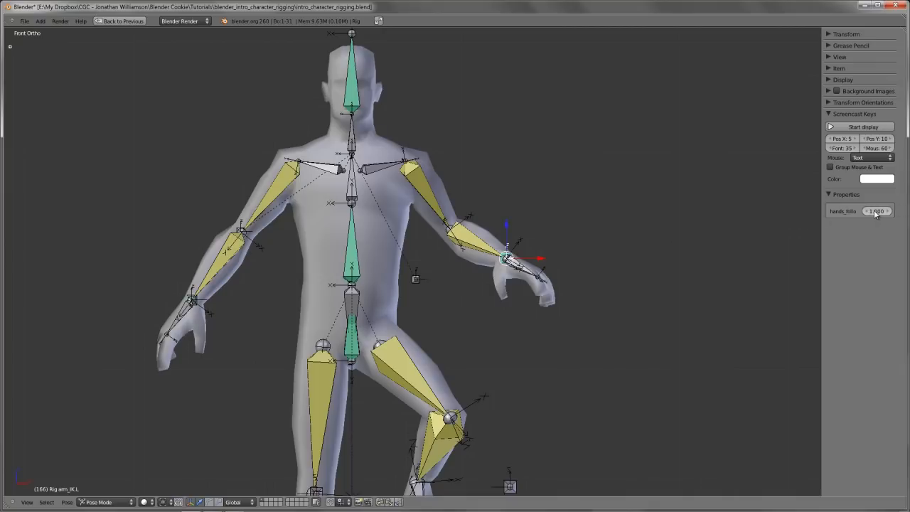
left_click_drag(875, 213, 855, 214)
left_click_drag(655, 226, 643, 228)
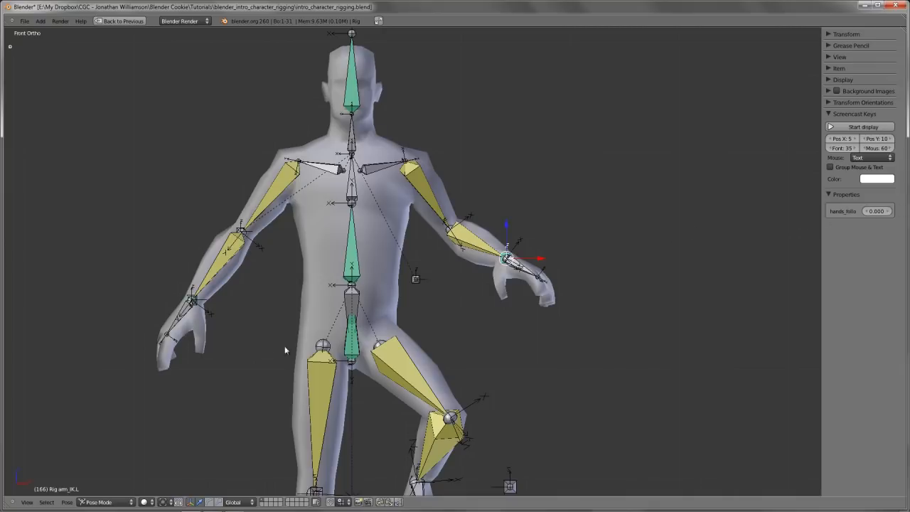
right_click(356, 318)
key("r")
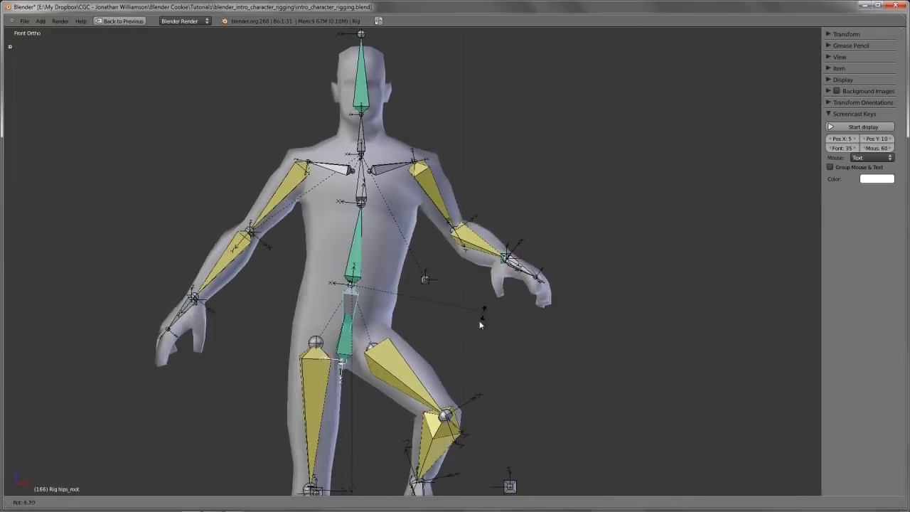
right_click(480, 307)
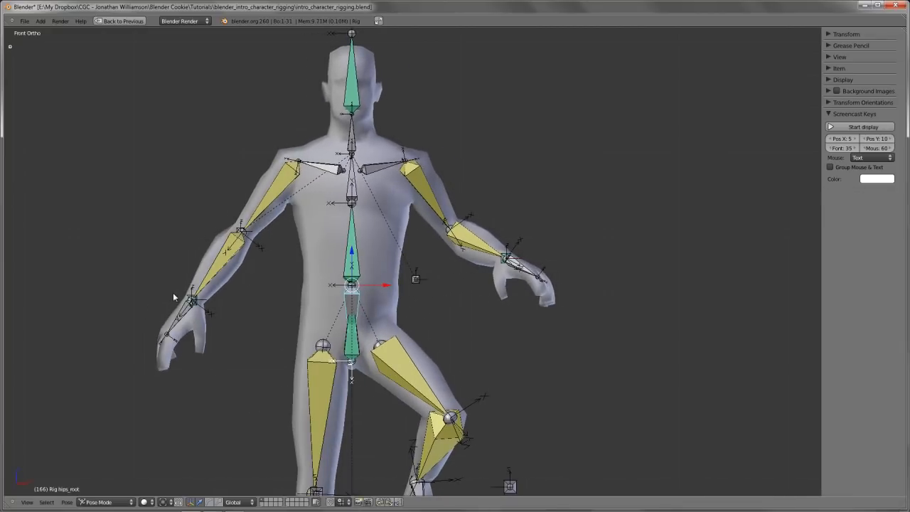
Raise the hands_follow property on arm_IK.L again and test it by rotating hips_root
right_click(198, 303)
right_click(511, 251)
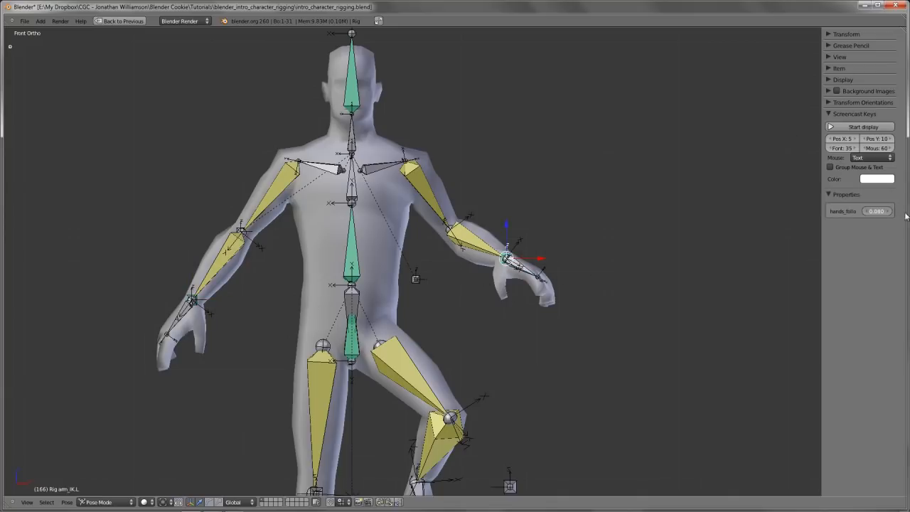
right_click(363, 303)
key("r")
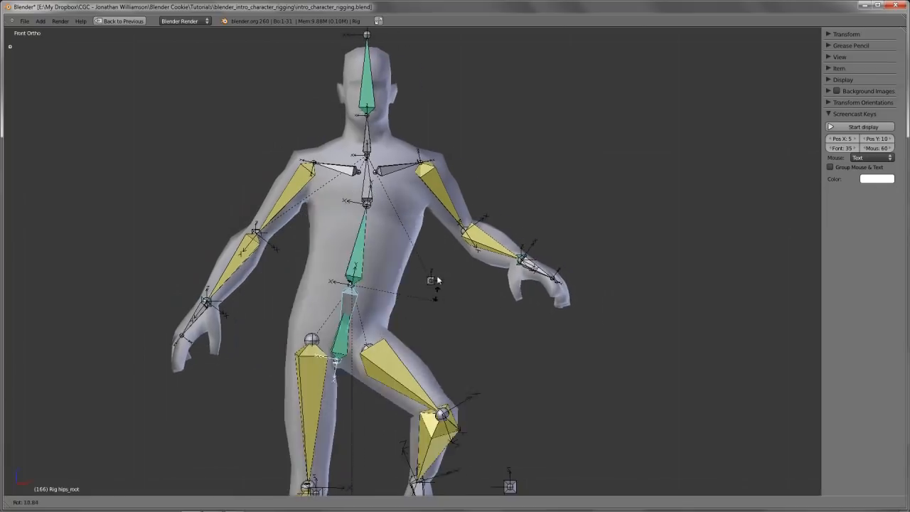
right_click(440, 245)
Set the hands_follow property on arm_IK.L to 0.000 and check the effect with a trial rotation of hips_root
right_click(507, 252)
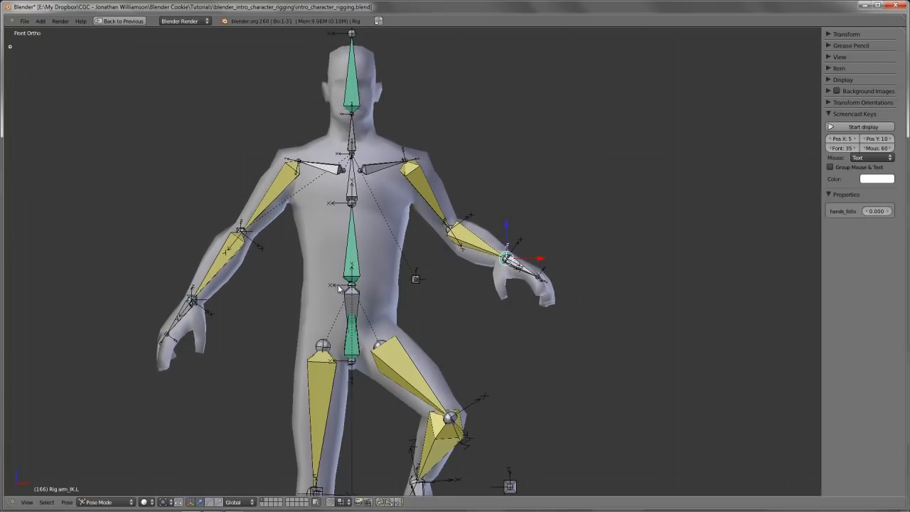
right_click(357, 291)
key("r")
right_click(511, 240)
Try rotating the neck bone to test how the head behaves
middle_click_drag(415, 224, 425, 288, "shift")
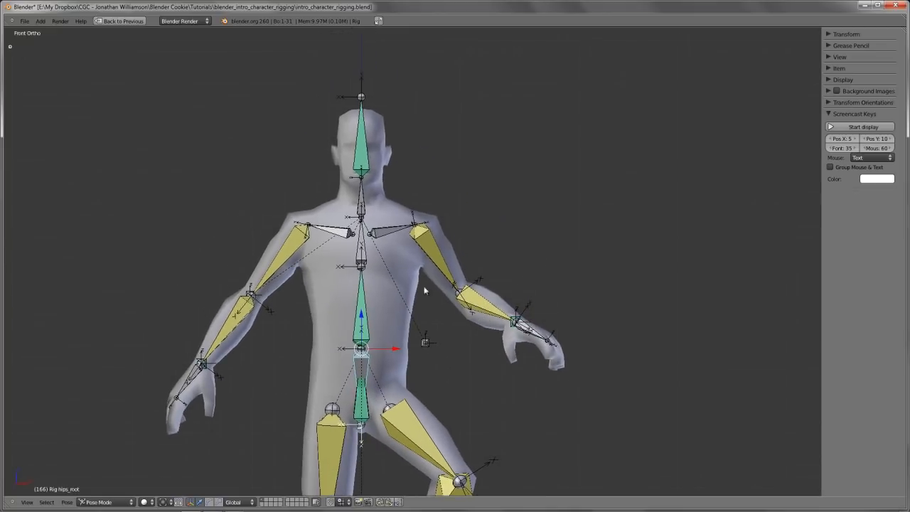
right_click(361, 206)
key("r")
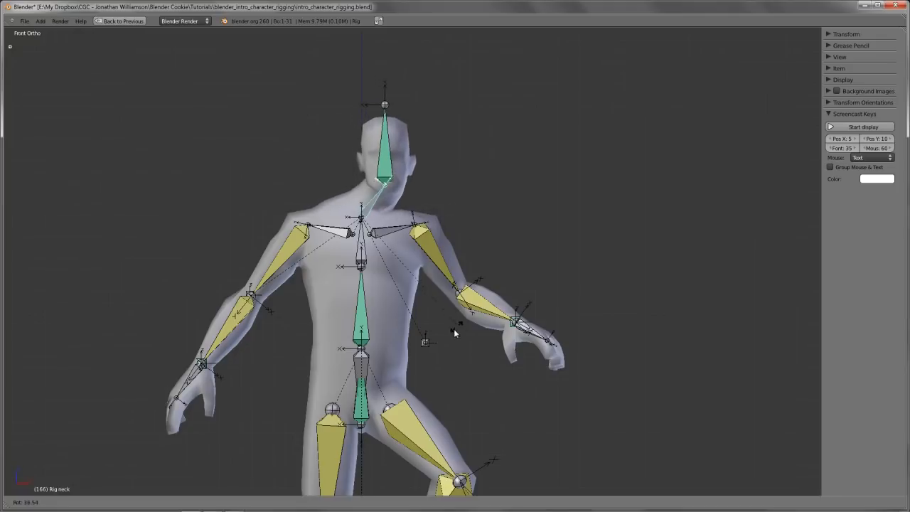
right_click(451, 216)
Select the head bone and restore the full multi-editor layout to show its bone constraints
right_click(362, 157)
key("ctrl+Up")
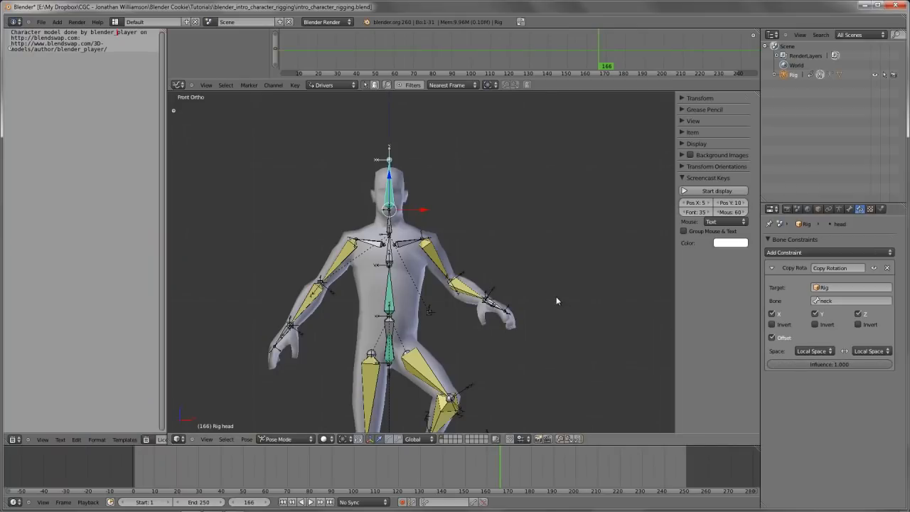
Try rotating the head bone and the neck bone in the maximized view to compare how the head behaves
key("ctrl+Up")
key("r")
right_click(484, 229)
right_click(364, 202)
key("r")
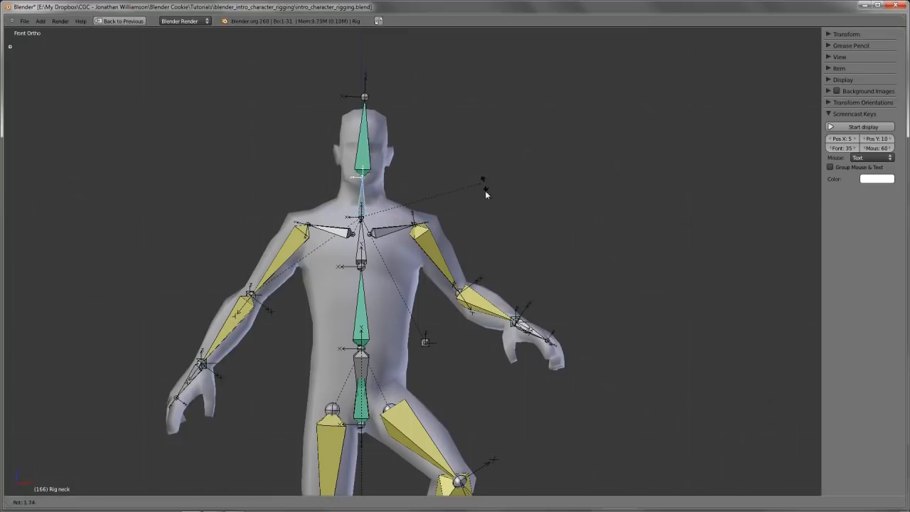
right_click(478, 205)
scroll(477, 203, "down", 4)
mouse_move(463, 310)
middle_mouse_down()
mouse_move(555, 318)
mouse_move(457, 313)
middle_mouse_up()
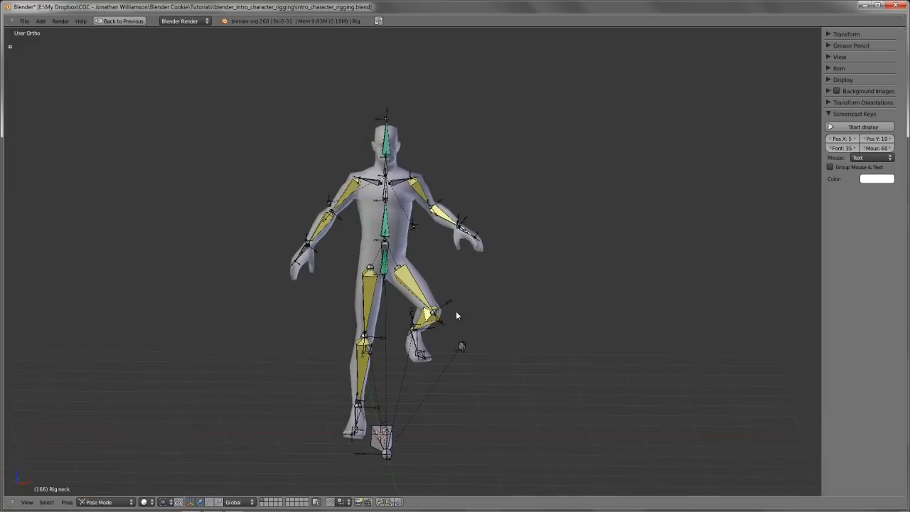
middle_click_drag(473, 262, 425, 240)
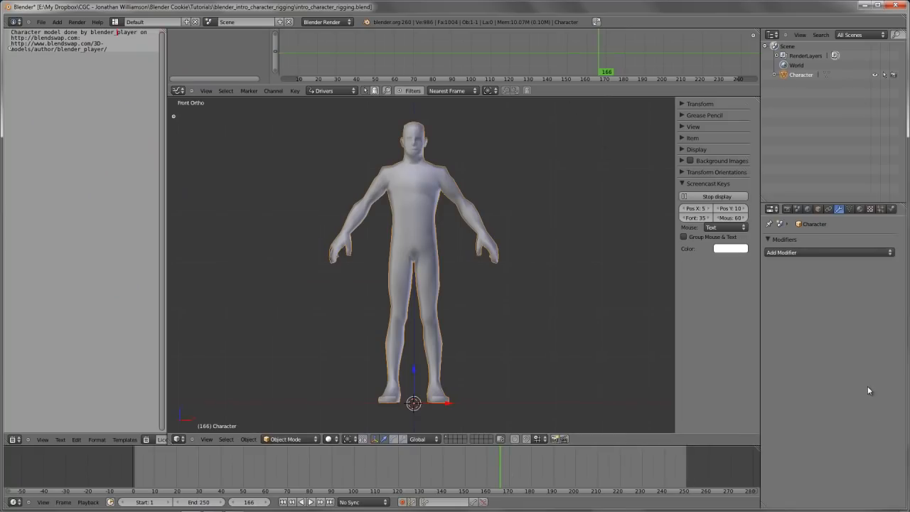
left_click(866, 391)
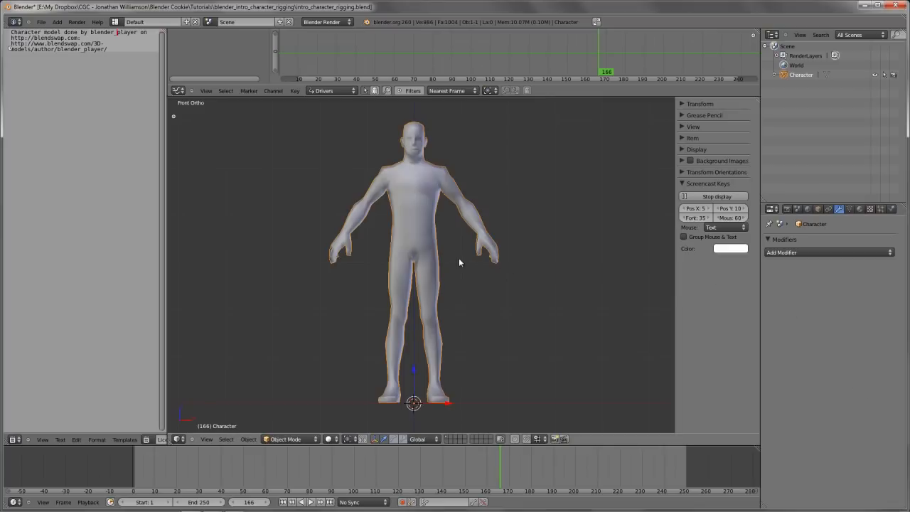
Add a single-bone armature at the origin between the character's feet
key("shift+a")
mouse_move(435, 310)
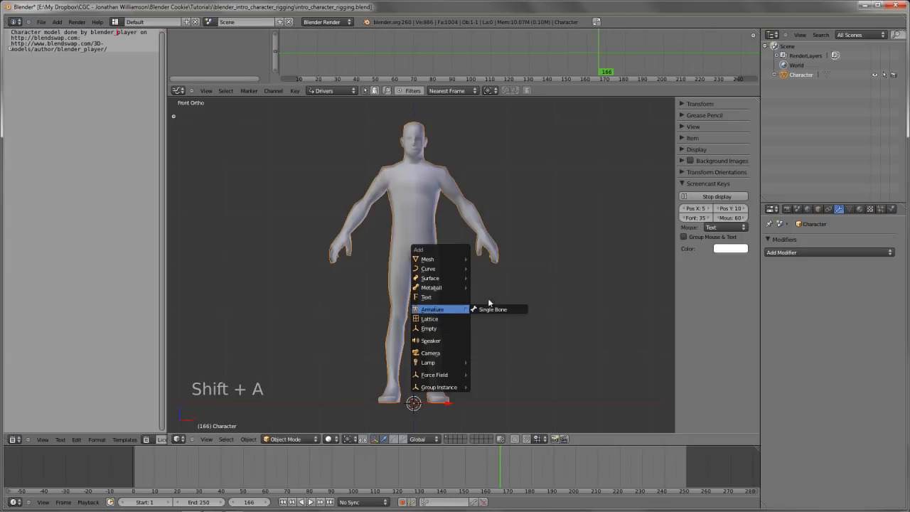
left_click(501, 308)
key("shift+a")
mouse_move(483, 357)
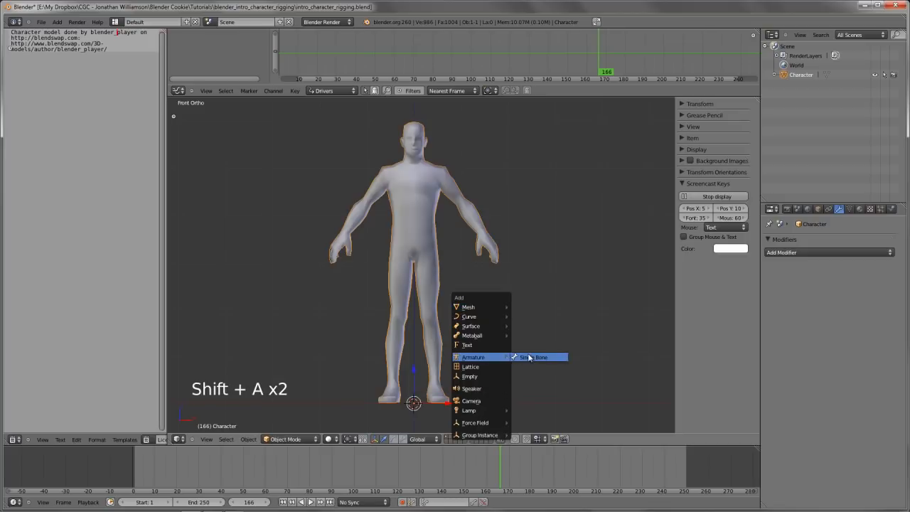
left_click(532, 358)
Put the new armature into Edit Mode
middle_click_drag(501, 340, 464, 313)
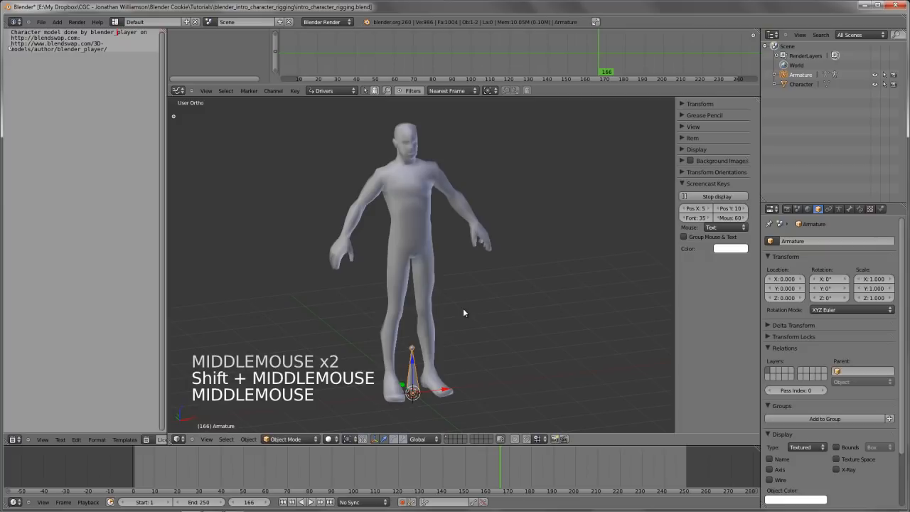
middle_click_drag(466, 308, 463, 266, "shift")
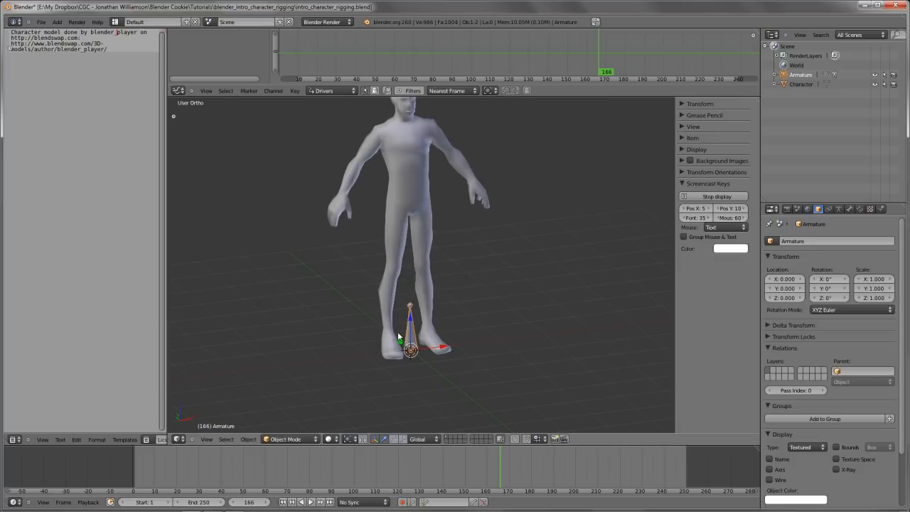
middle_click_drag(399, 339, 417, 340, "shift")
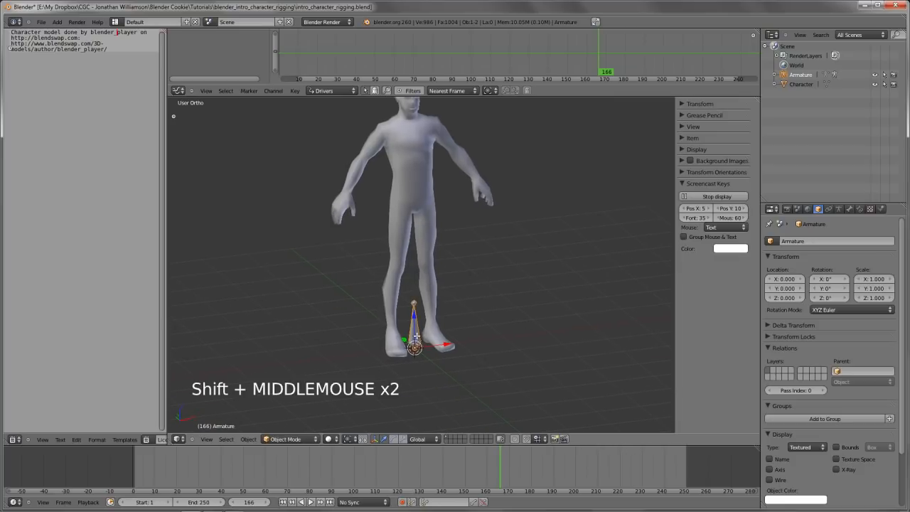
key("Tab")
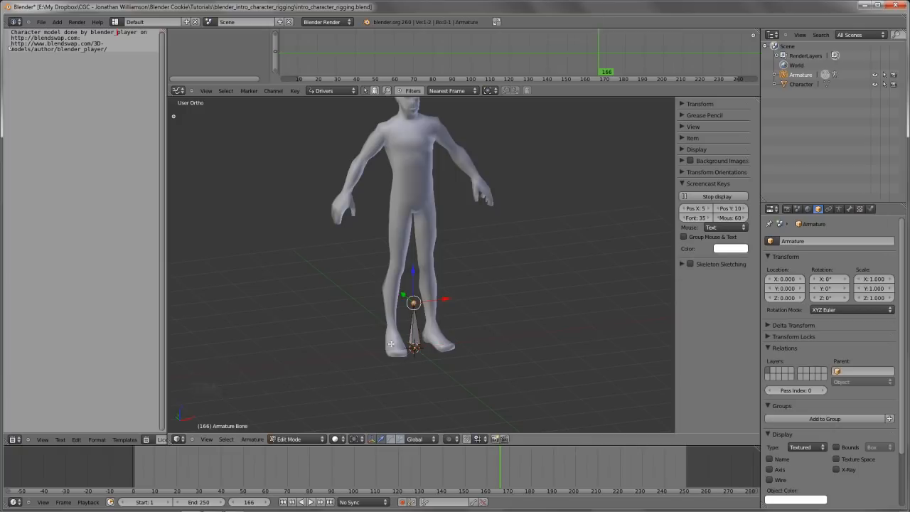
scroll(413, 316, "up", 1)
middle_click_drag(413, 316, 415, 279, "shift")
scroll(415, 277, "up", 3)
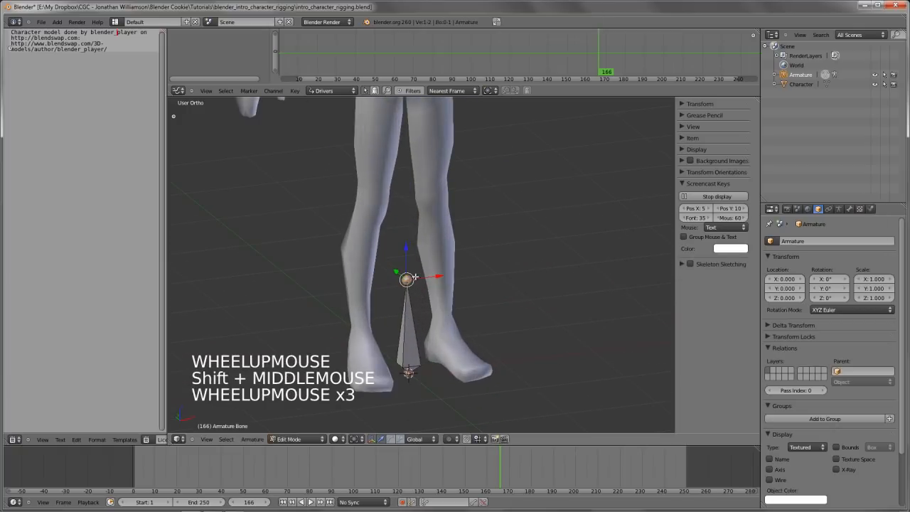
key("g")
right_click(431, 272)
key("d")
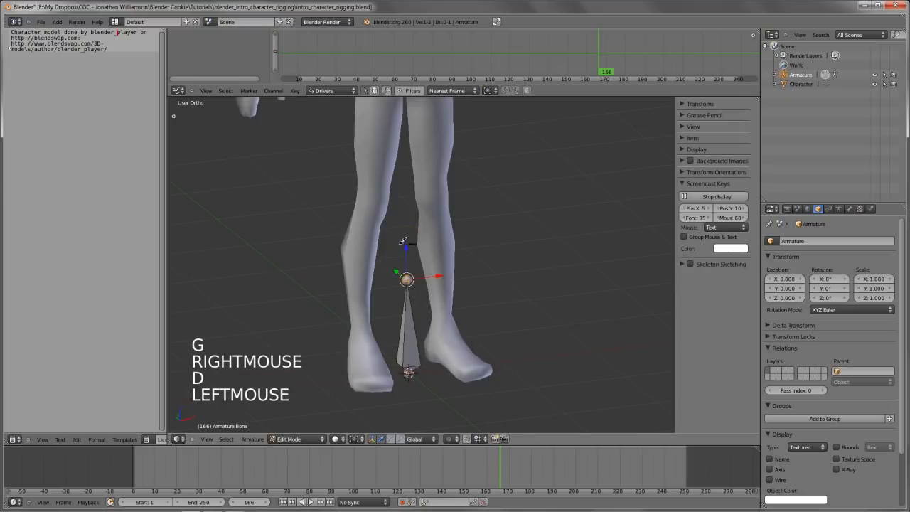
left_click_drag(404, 245, 424, 254)
key("d")
mouse_move(422, 249)
right_mouse_down()
mouse_move(368, 285)
mouse_move(436, 245)
mouse_move(390, 317)
right_mouse_up()
key("d")
key("d")
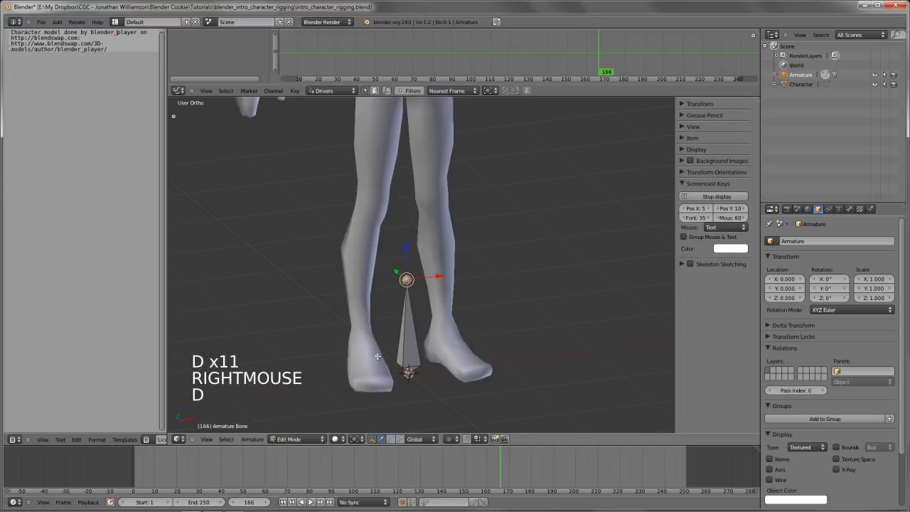
key("g")
key("g")
right_click(417, 372)
In the right side view, move the bone's tip with increment snapping so it lies flat forward, tail at Y -2.000, Z 0.000
key("KP_1")
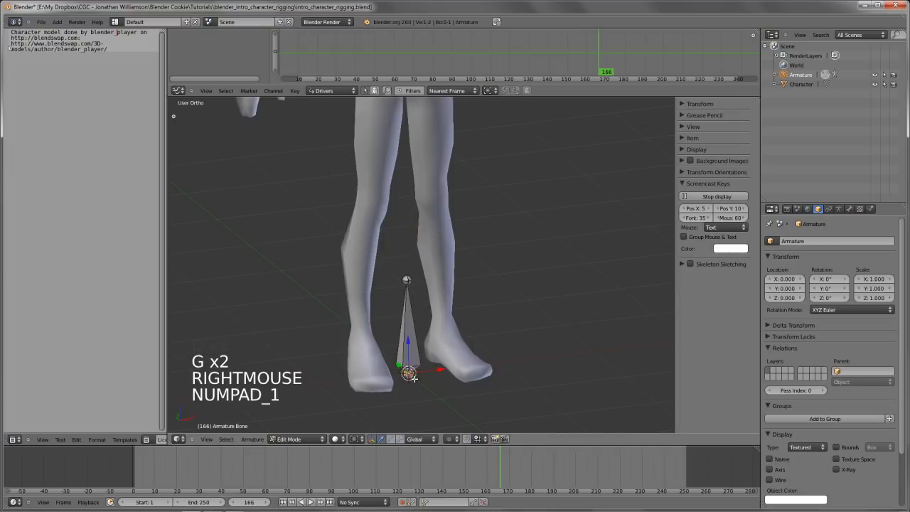
middle_click_drag(417, 372, 420, 333, "shift")
right_click(372, 241)
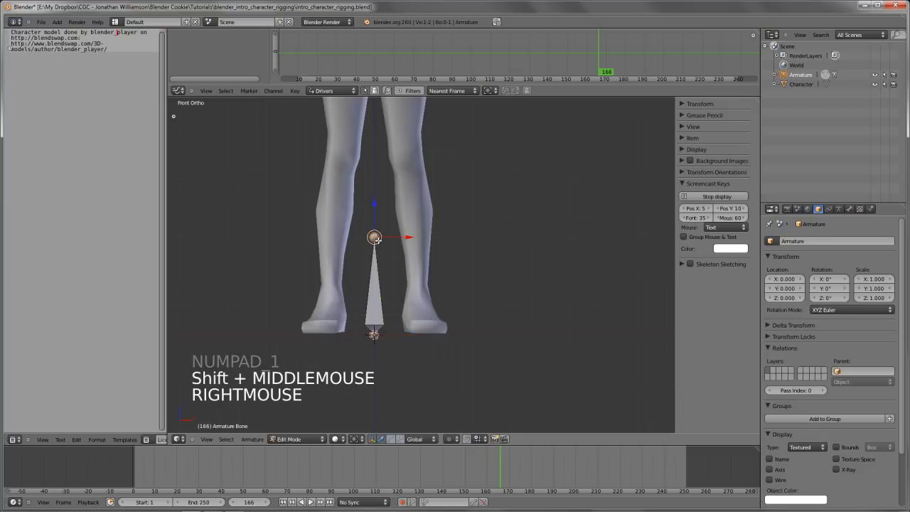
key("KP_3")
scroll(382, 264, "down", 2)
middle_click_drag(382, 264, 572, 254, "shift")
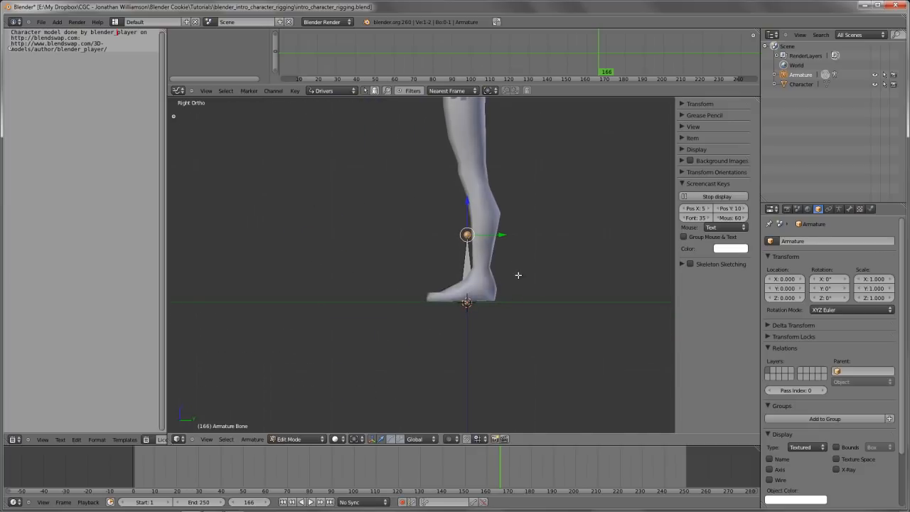
key("ctrl+shift+Tab")
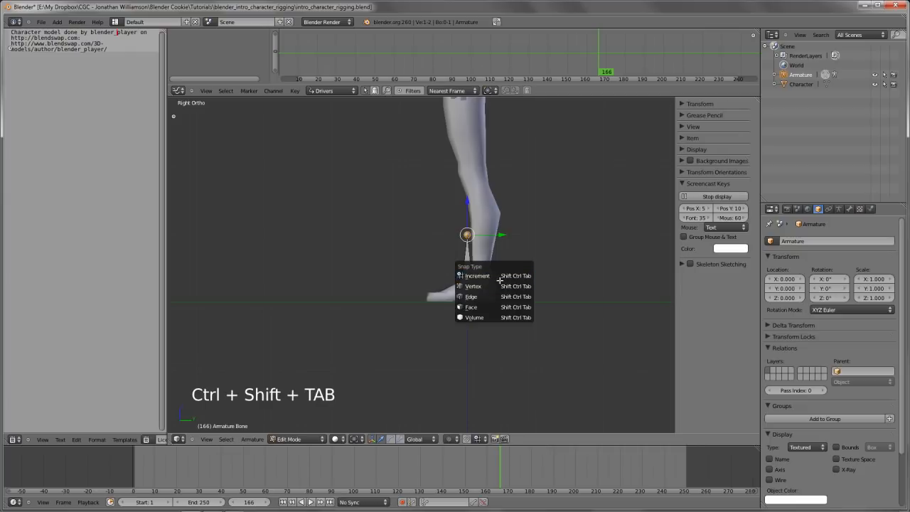
key("g")
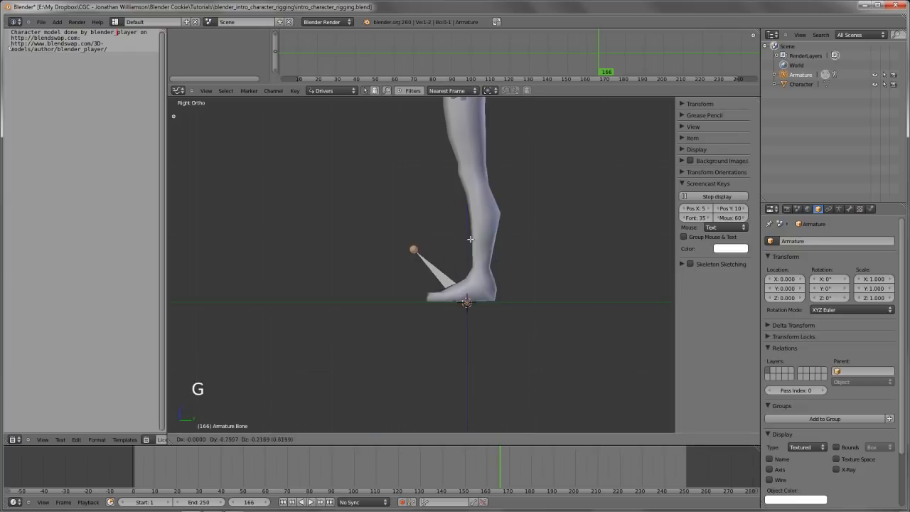
left_click(389, 291, "ctrl")
key("g")
left_click(392, 292, "ctrl")
scroll(392, 291, "down", 2)
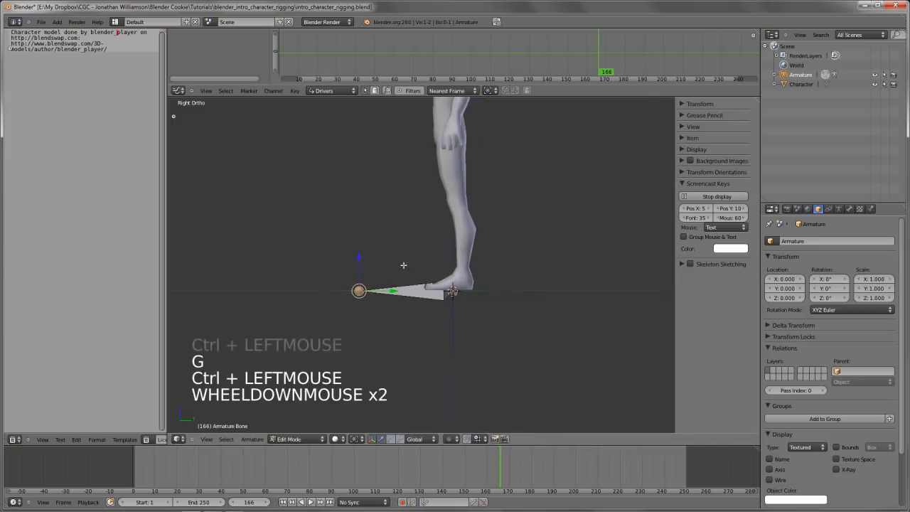
Select the whole bone and switch to the right side view in wireframe display
middle_click_drag(403, 265, 466, 337)
key("a")
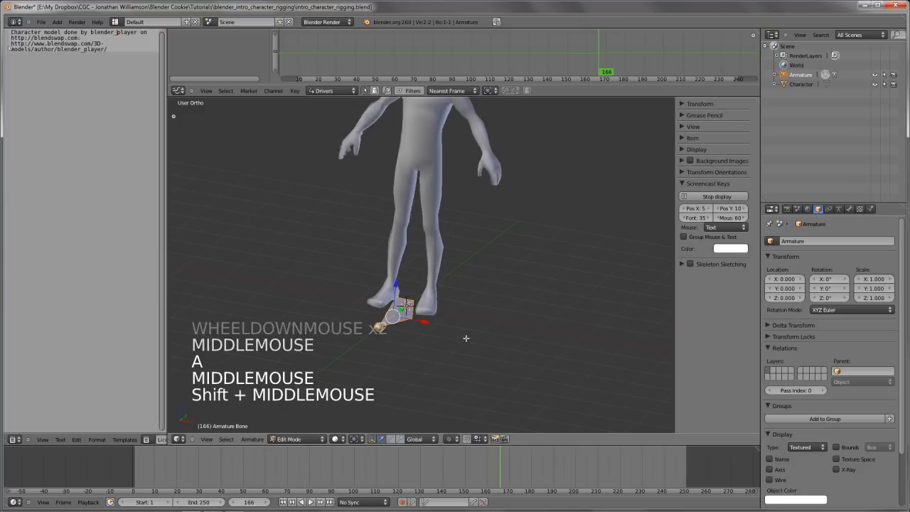
scroll(465, 338, "down", 3)
key("g")
right_click(471, 292)
middle_click_drag(472, 292, 451, 317, "shift")
scroll(449, 319, "up", 3)
key("KP_3")
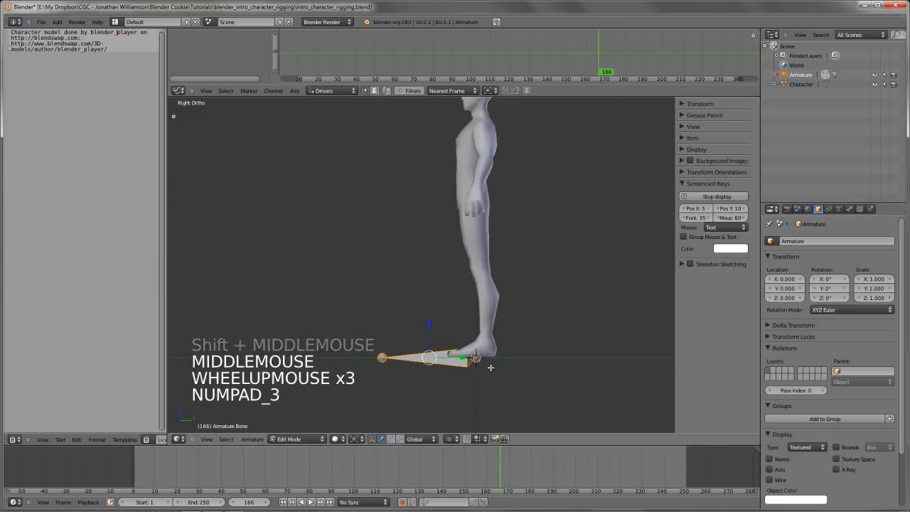
key("z")
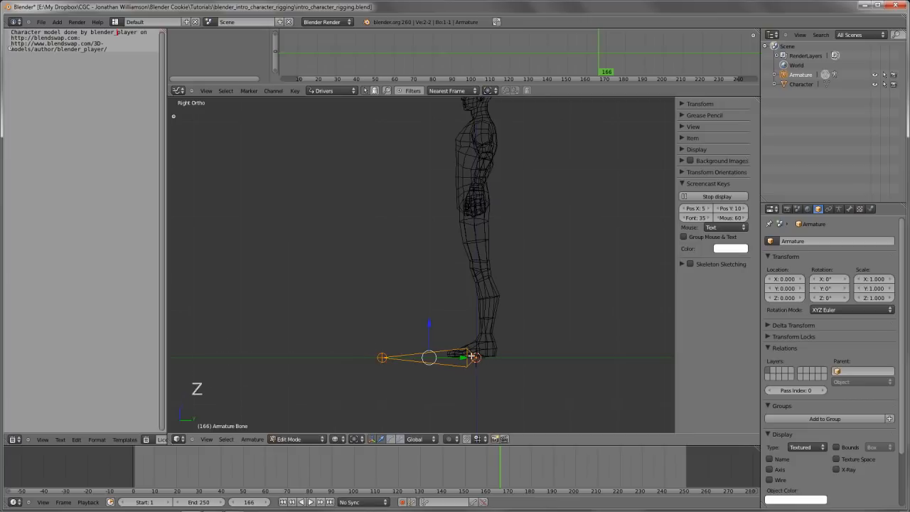
Rename the ground bone as root in its bone properties
middle_click_drag(408, 352, 437, 315, "shift")
key("Tab")
scroll(443, 288, "down", 1)
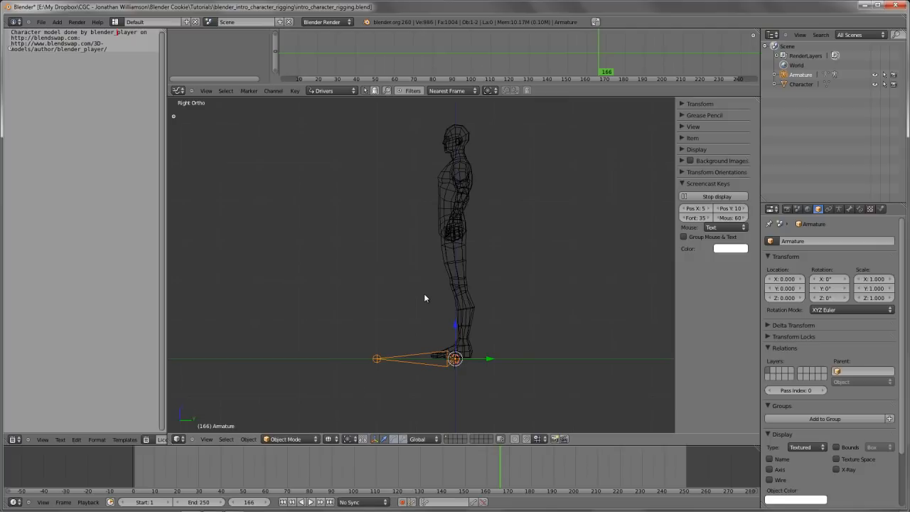
middle_click_drag(447, 286, 448, 292, "shift")
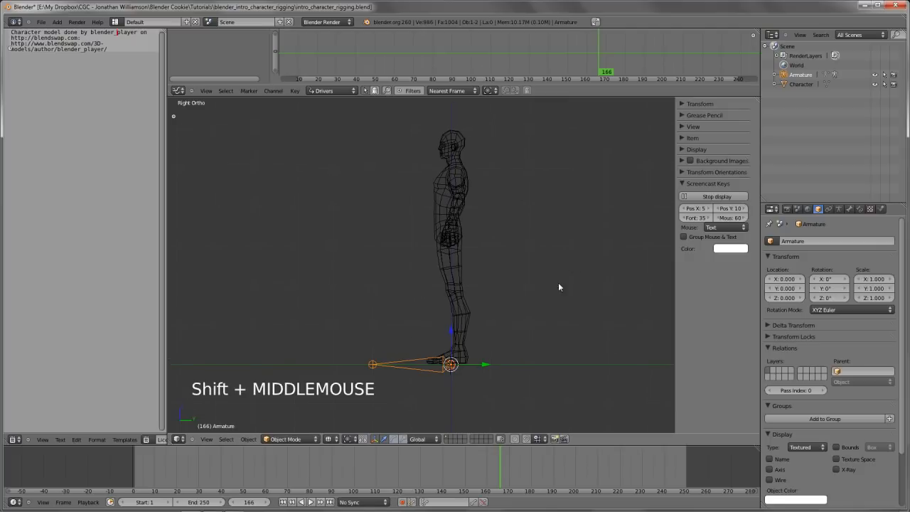
left_click(850, 209)
key("Tab")
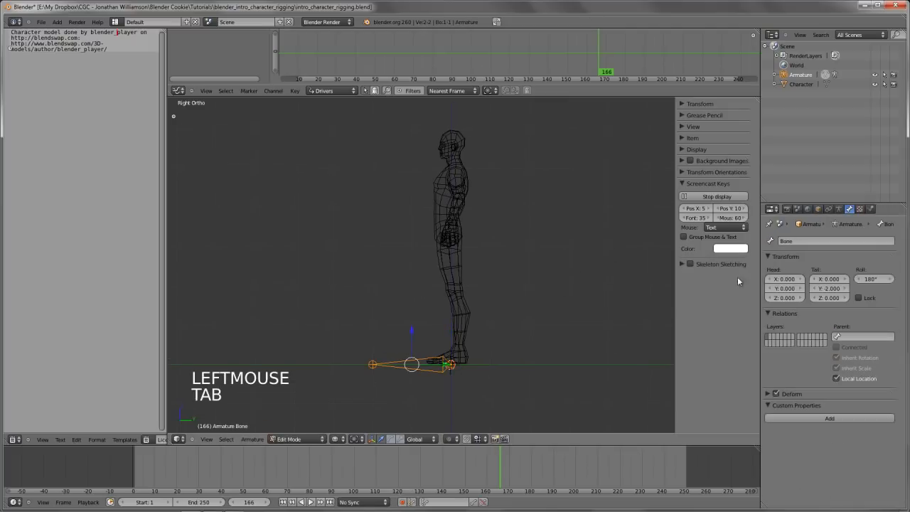
left_click(800, 240)
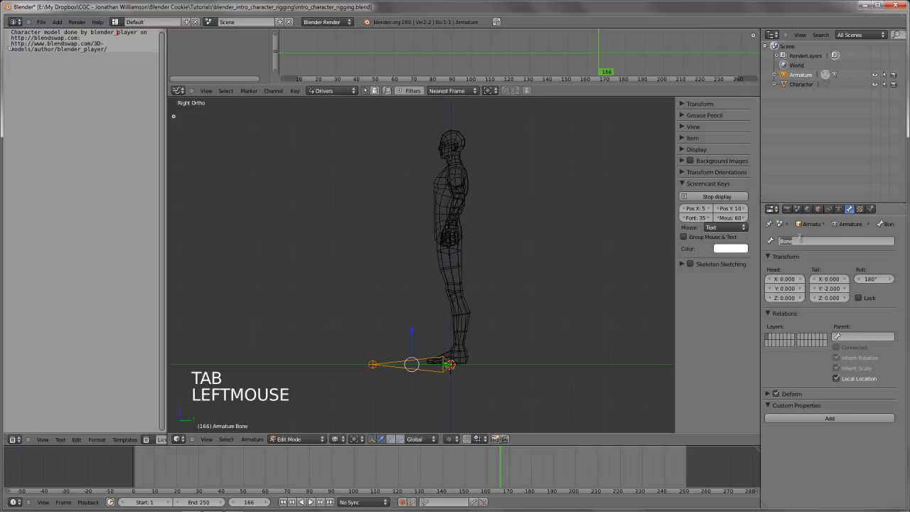
type("root")
key("Return")
Duplicate the root bone and place the copy's base inside the pelvis, at about Y -0.07, Z 3.14
middle_click_drag(558, 265, 557, 246, "shift")
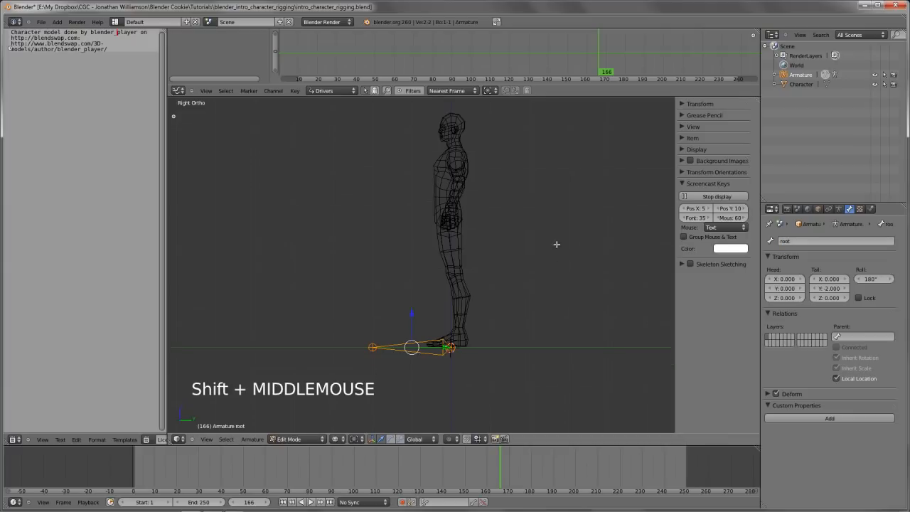
scroll(538, 289, "up", 2)
middle_click_drag(503, 304, 492, 316, "shift")
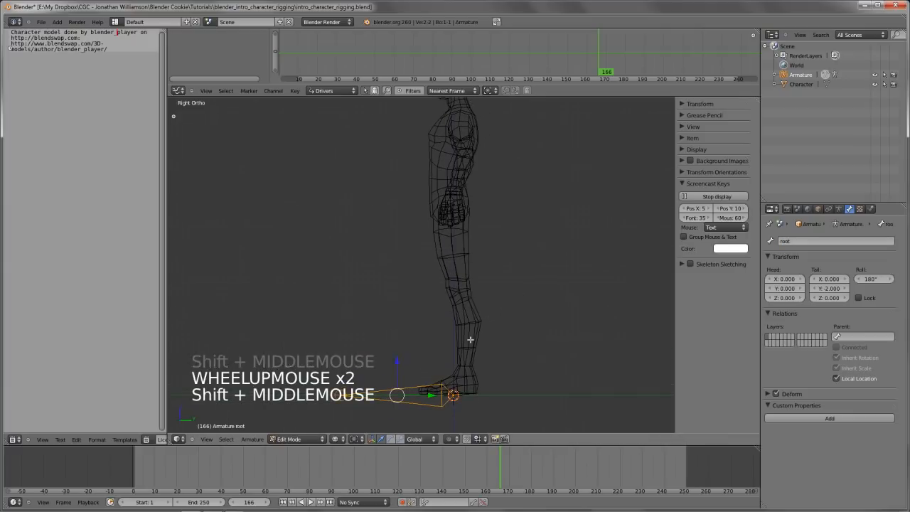
key("shift+d")
key("shift+d")
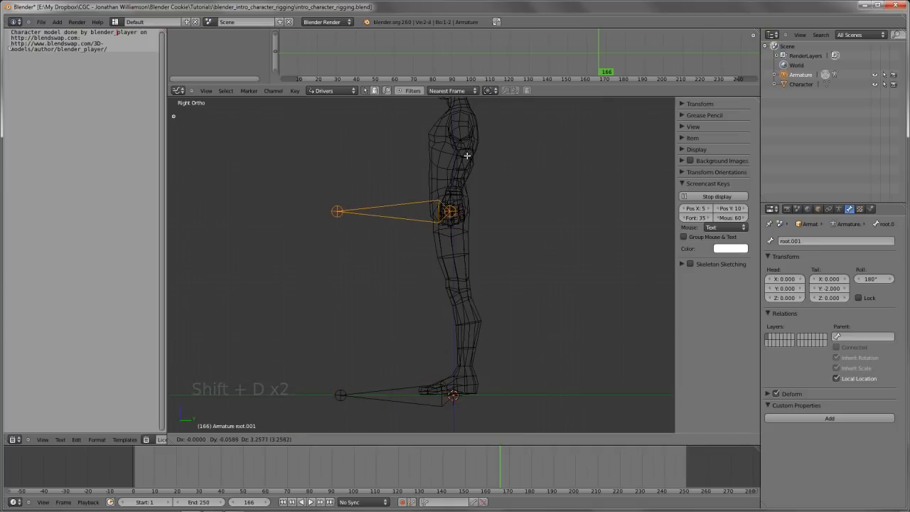
left_click(468, 157)
middle_click_drag(468, 157, 461, 211, "shift")
scroll(455, 254, "up", 1)
scroll(455, 254, "up", 3)
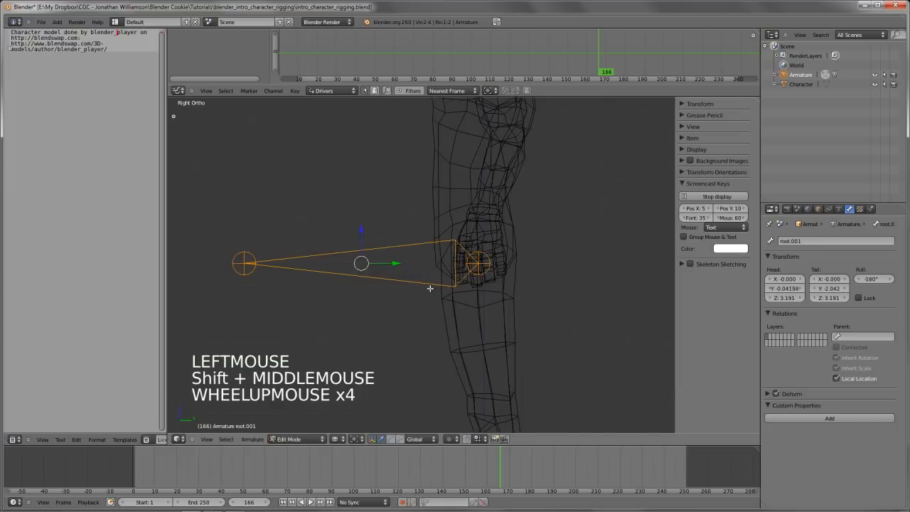
scroll(456, 254, "down", 3)
key("g")
left_click(429, 270)
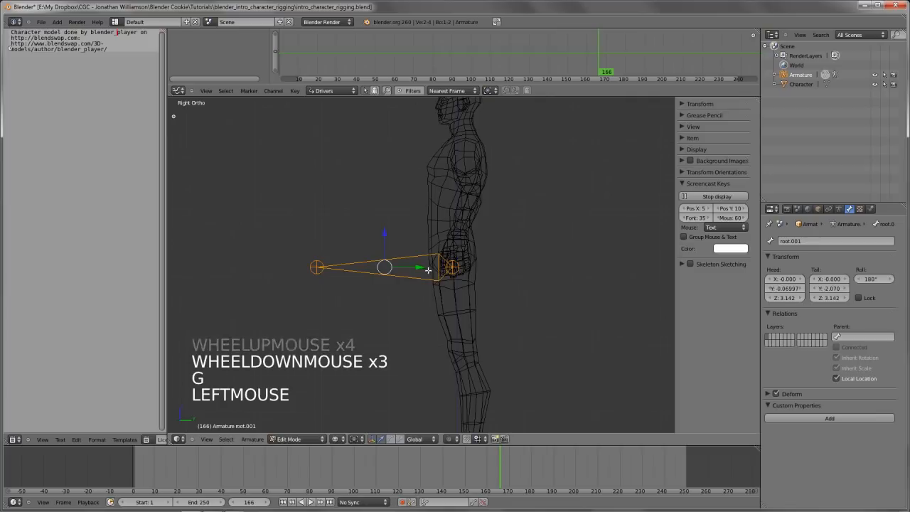
Move the tip of the pelvis bone up into the lower torso, to about Y -0.10, Z 3.82
right_click(318, 266)
key("g")
key("g")
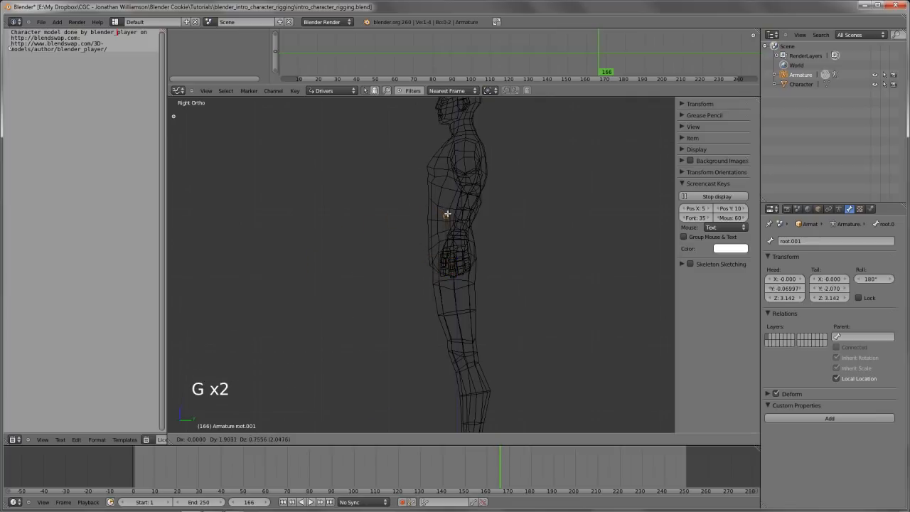
left_click(449, 217)
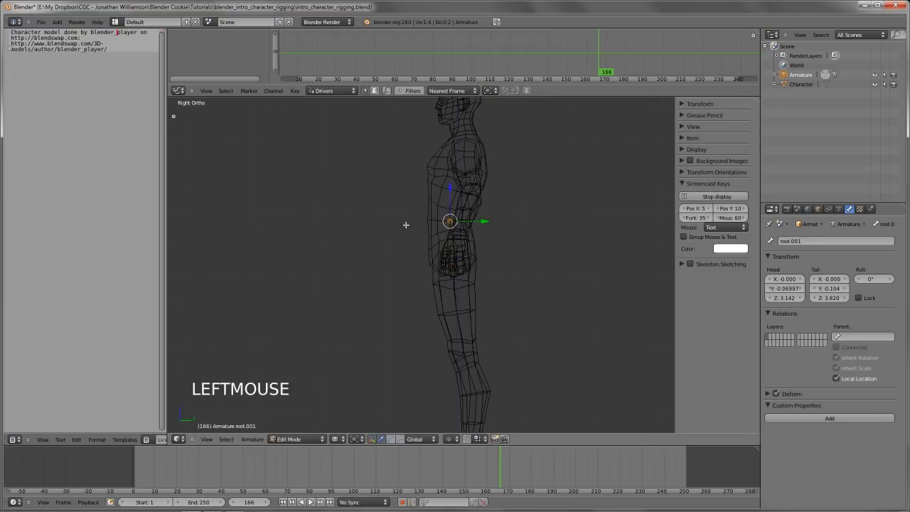
Return the viewport to solid shading and enable X-Ray display for the armature
middle_click_drag(491, 211, 413, 292, "shift")
scroll(489, 222, "up", 6)
key("z")
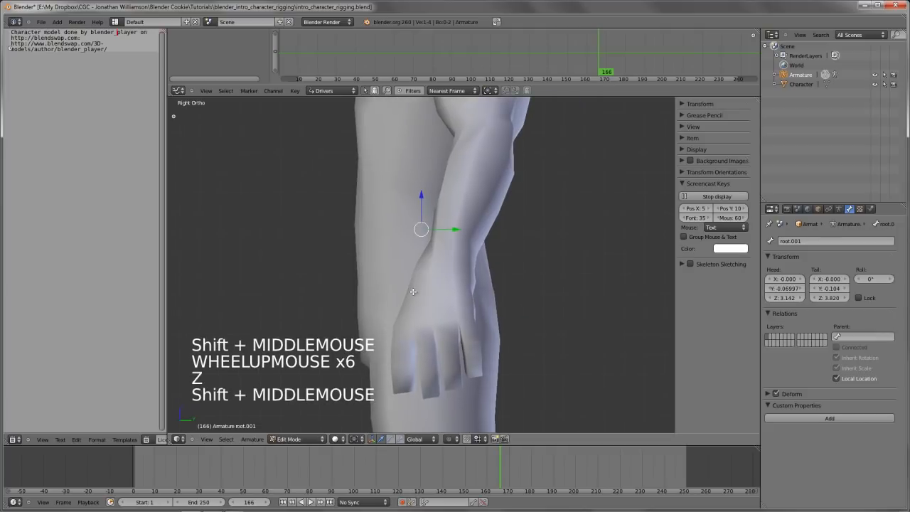
left_click(839, 209)
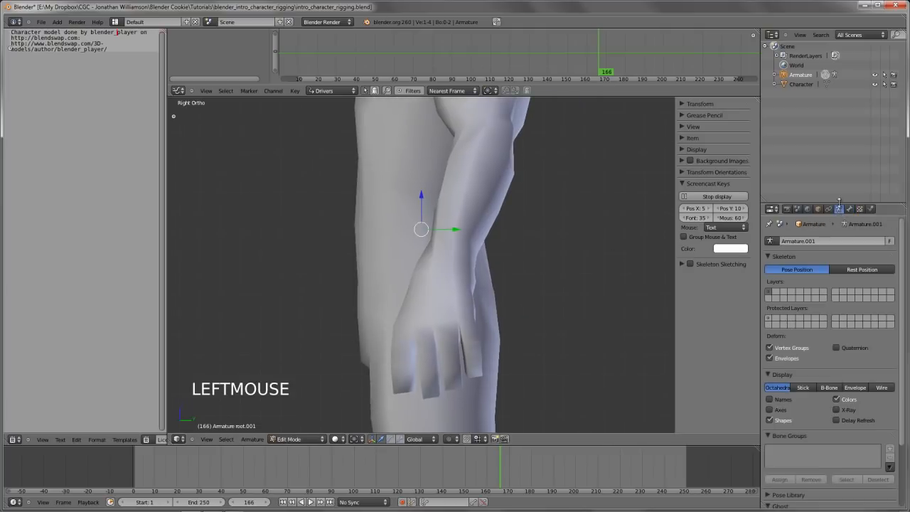
left_click_drag(840, 202, 841, 113)
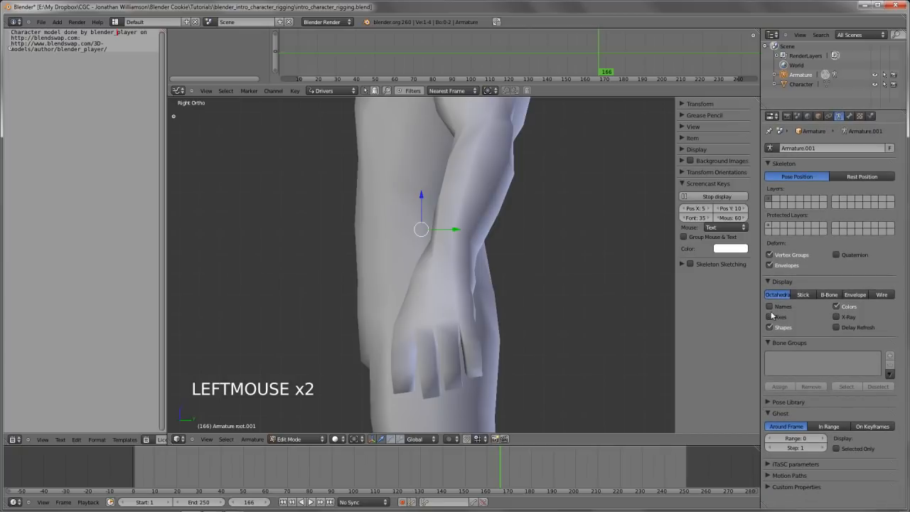
left_click(836, 317)
scroll(477, 284, "down", 3)
middle_click_drag(462, 282, 396, 285)
scroll(498, 282, "down", 4)
scroll(421, 282, "down", 4)
scroll(483, 288, "up", 4)
scroll(397, 286, "up", 1)
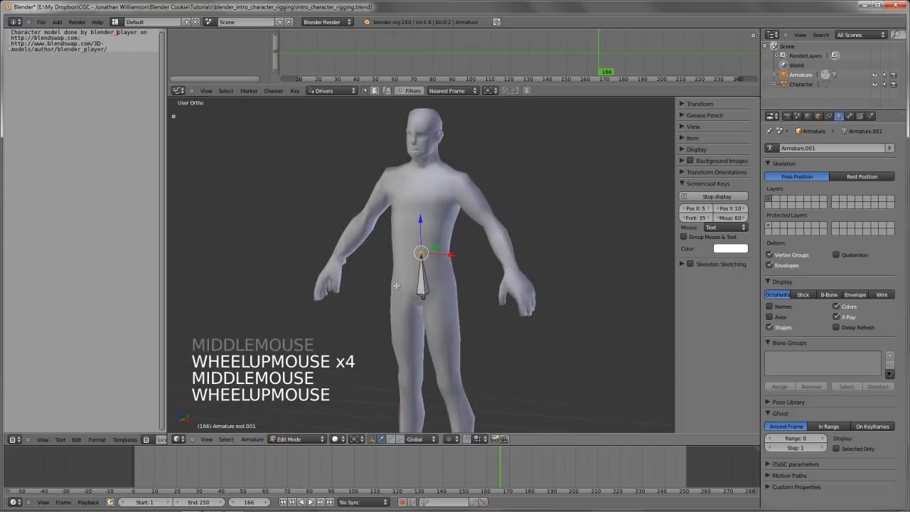
From the right side view, extrude two connected spine bones about 0.62 and 0.63 long from the pelvis bone's tip up to the neck base
scroll(397, 286, "up", 1)
key("KP_3")
scroll(498, 284, "up", 2)
middle_click_drag(563, 288, 461, 322, "shift")
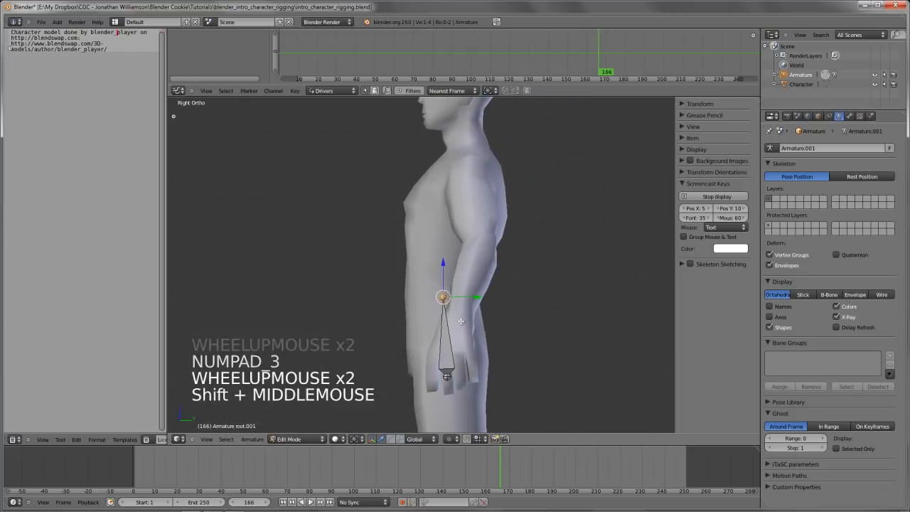
key("e")
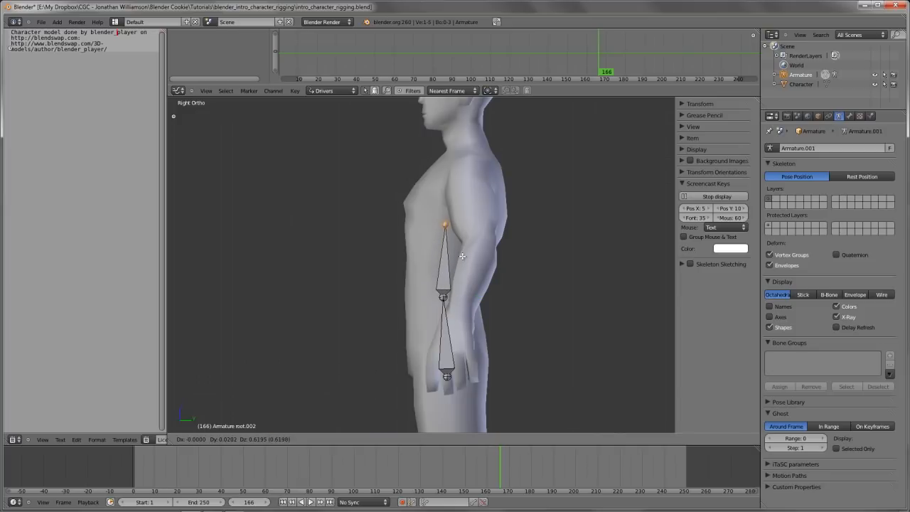
left_click(462, 256)
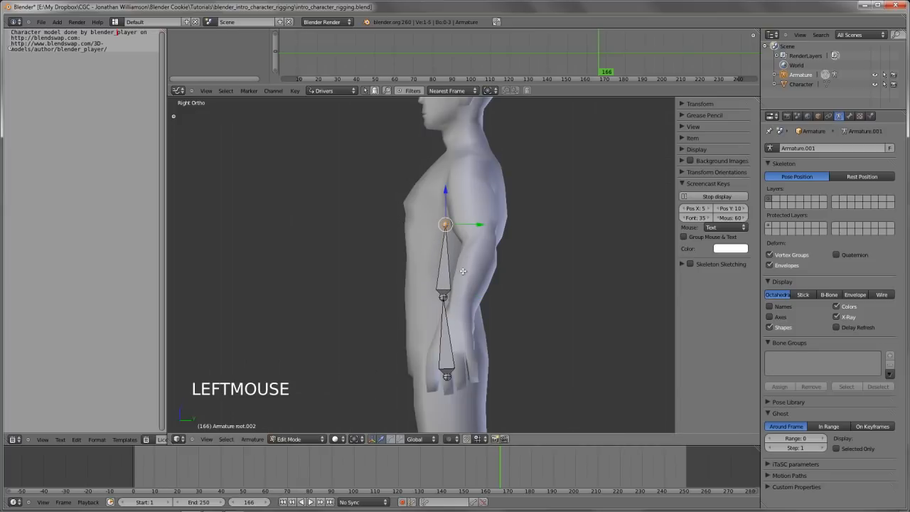
key("e")
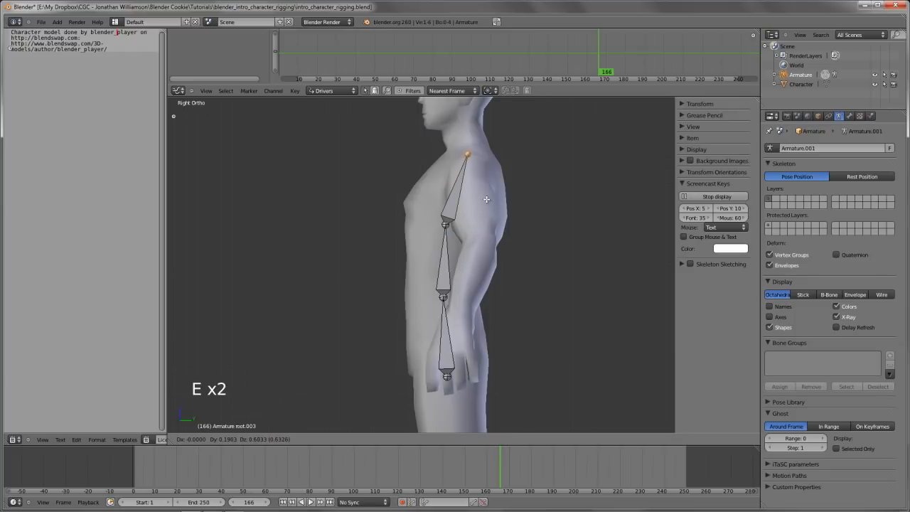
left_click(486, 199)
Select the pelvis bone, enlarge the Outliner and expand the armature's hierarchy down to its last child bone
scroll(487, 201, "down", 3)
middle_click_drag(486, 200, 423, 321)
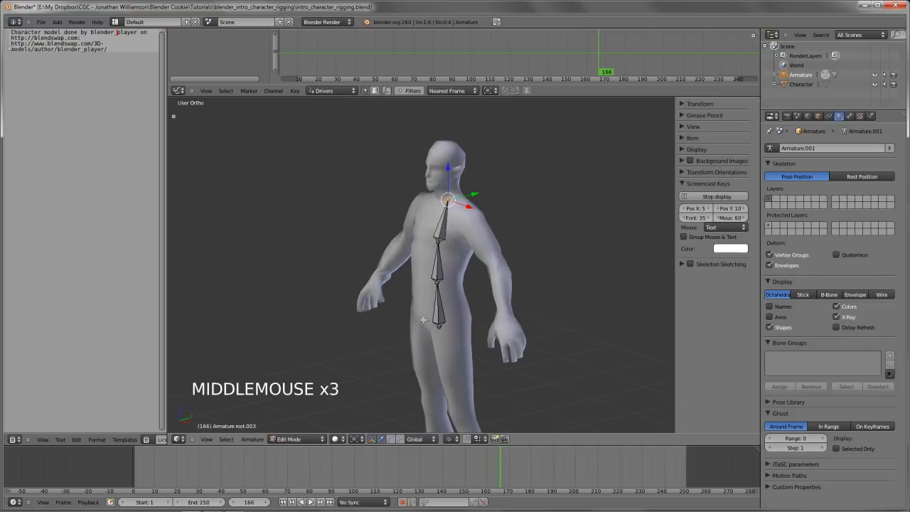
right_click(440, 313)
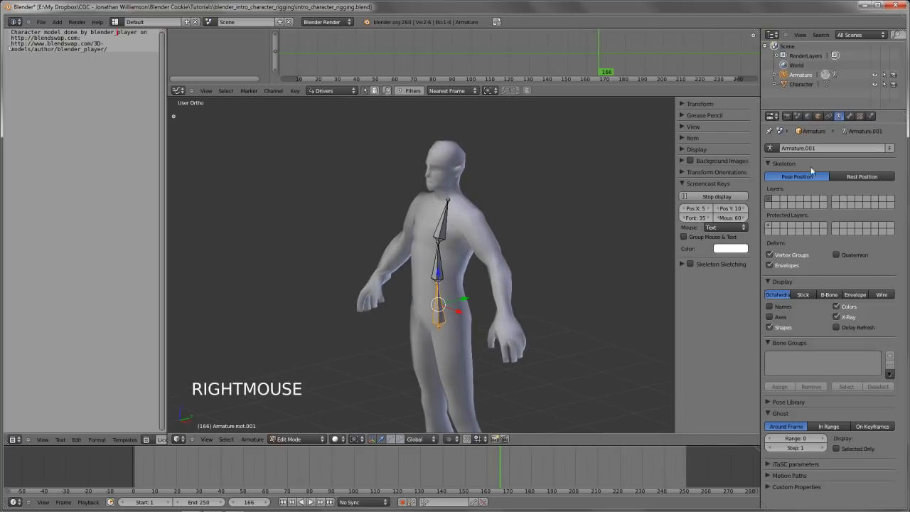
left_click(852, 117)
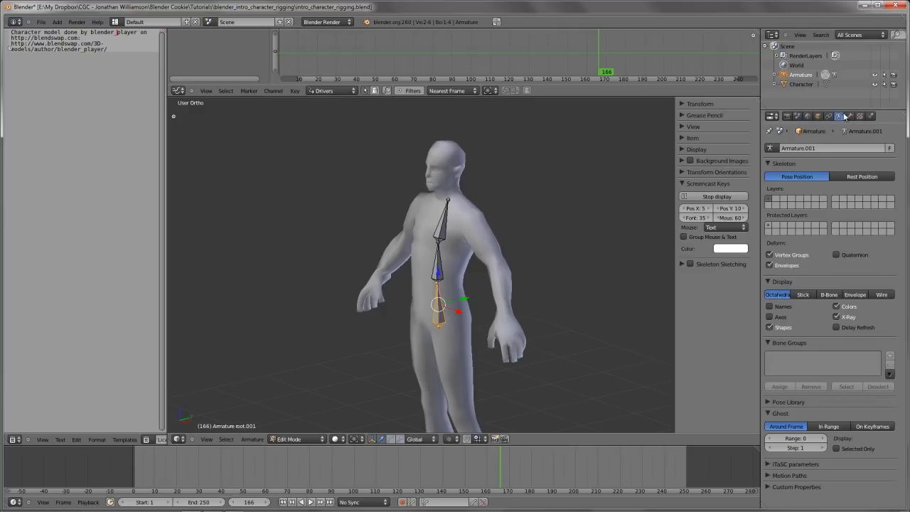
left_click(847, 117)
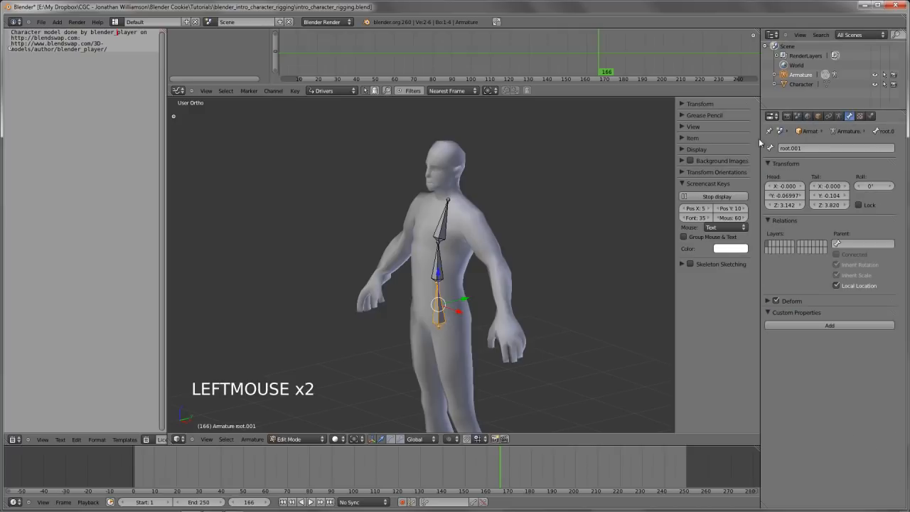
left_click(840, 117)
left_click_drag(840, 110, 822, 200)
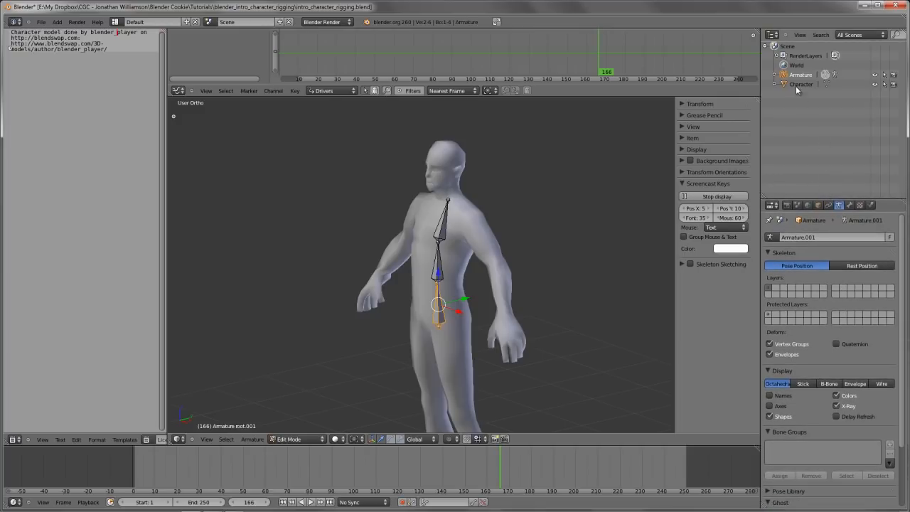
left_click(776, 74)
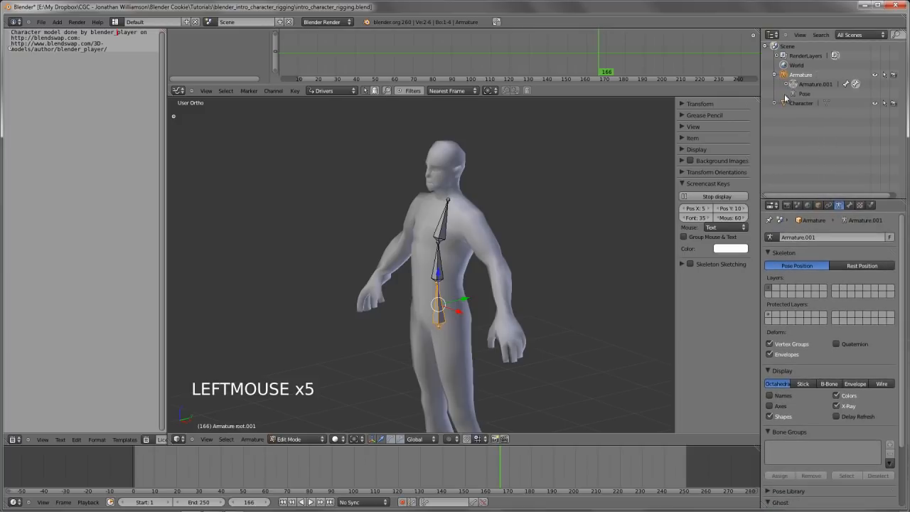
left_click(787, 85)
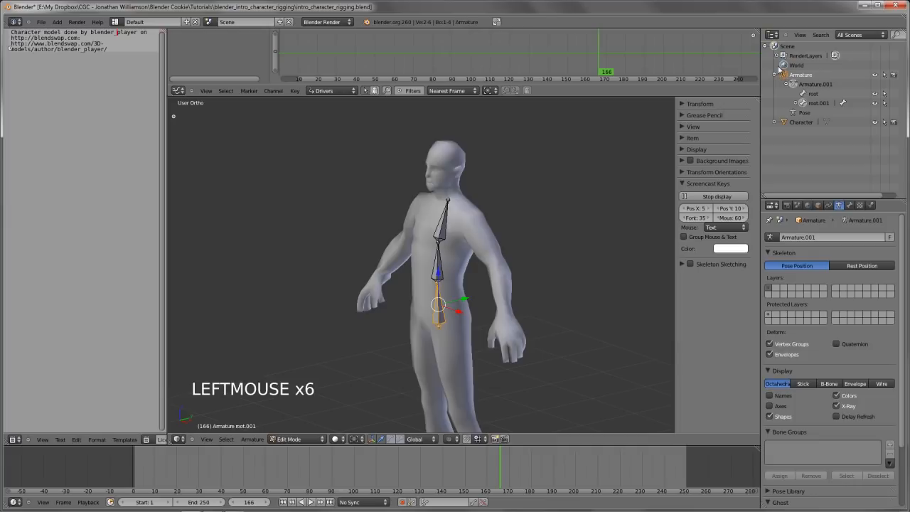
left_click(796, 104)
left_click(806, 114)
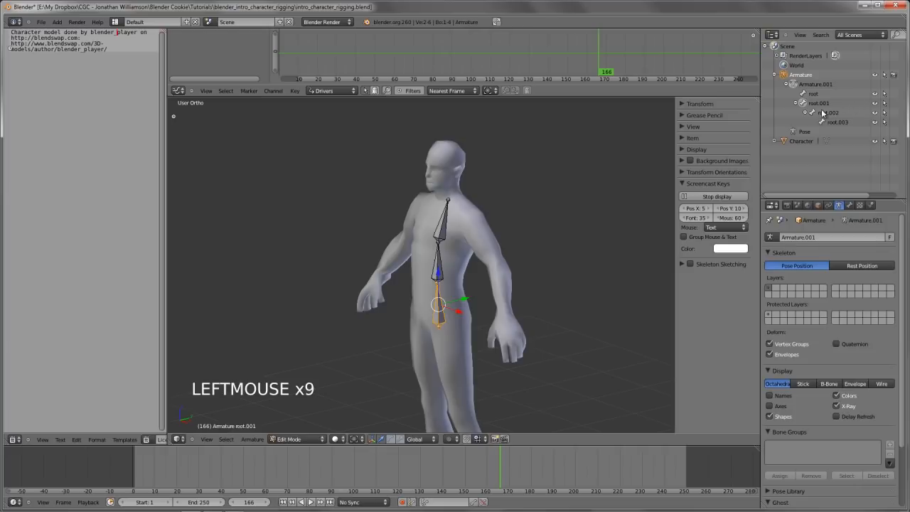
Rename the pelvis bone as hips and the two bones above it as spine.01 and spine.02 in the Outliner
left_click(825, 104, "ctrl")
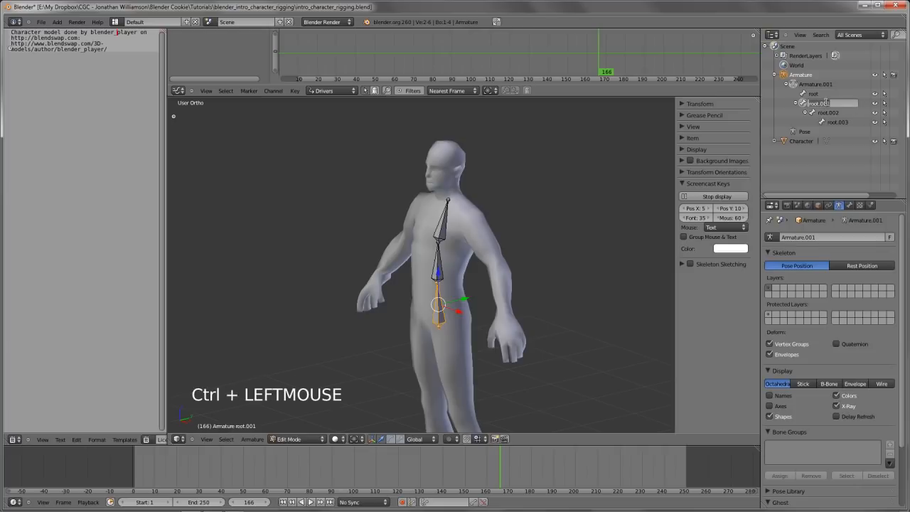
type("hips")
key("Return")
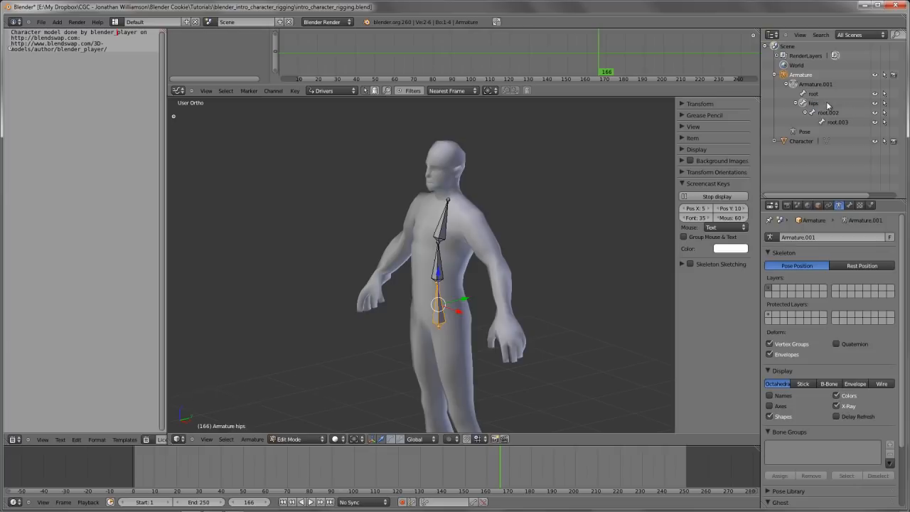
left_click(829, 112, "ctrl")
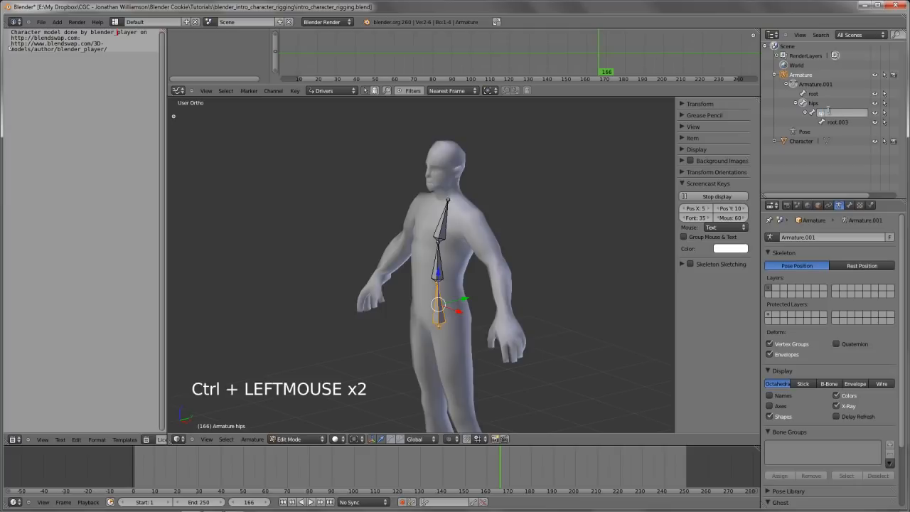
key("Return")
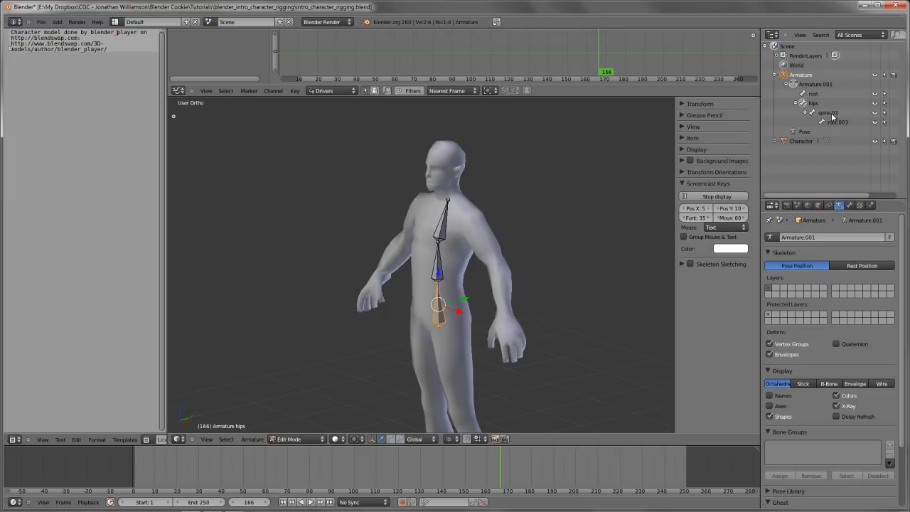
left_click(840, 122, "ctrl")
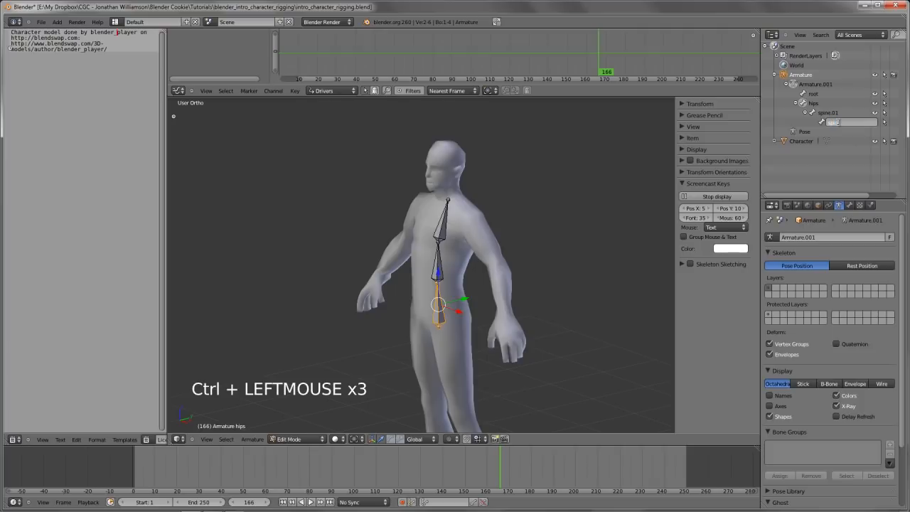
key("Return")
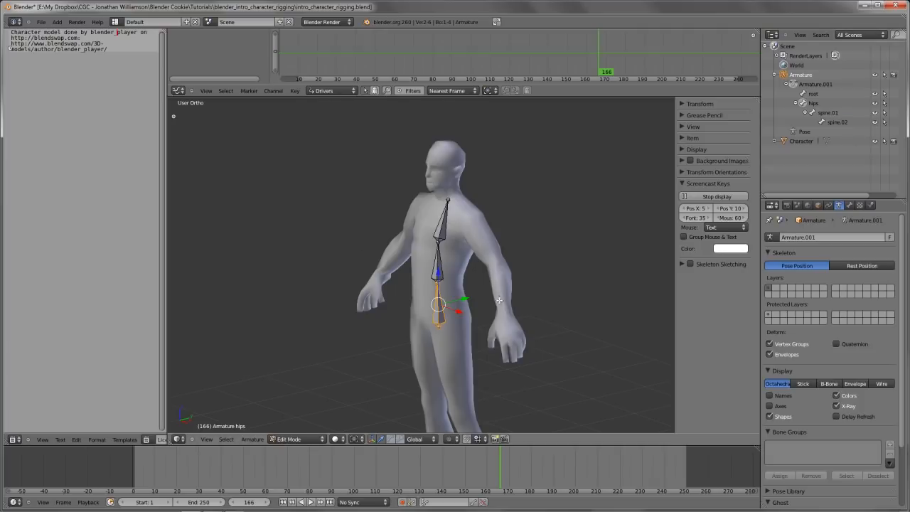
Select the hip and spine bones in turn, inspect the chain from the front view, and deselect everything
right_click(443, 266)
right_click(439, 303)
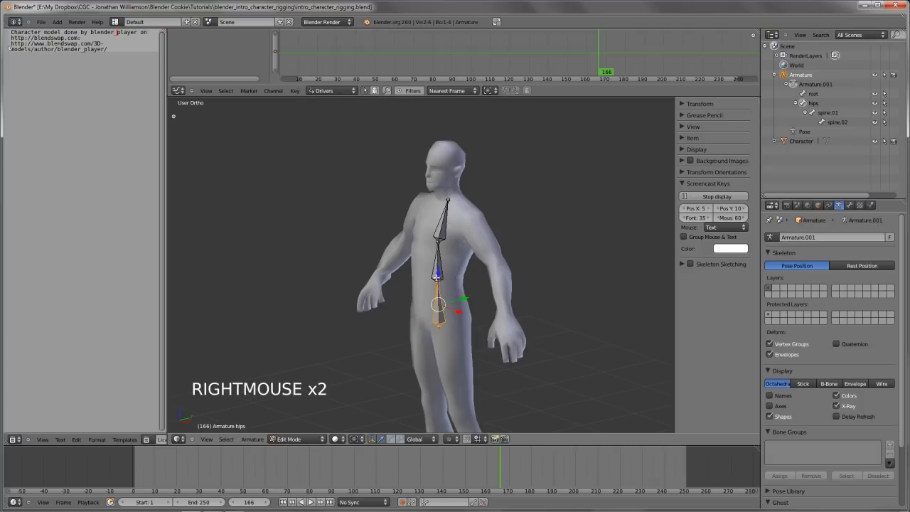
right_click(438, 277)
right_click(442, 229)
scroll(443, 229, "up", 2)
key("KP_1")
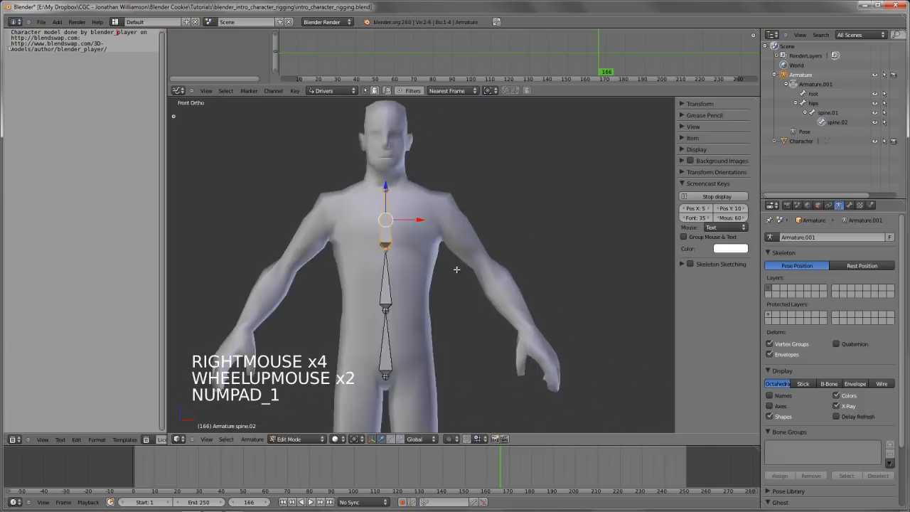
scroll(434, 235, "down", 2)
key("a")
scroll(423, 288, "up", 2)
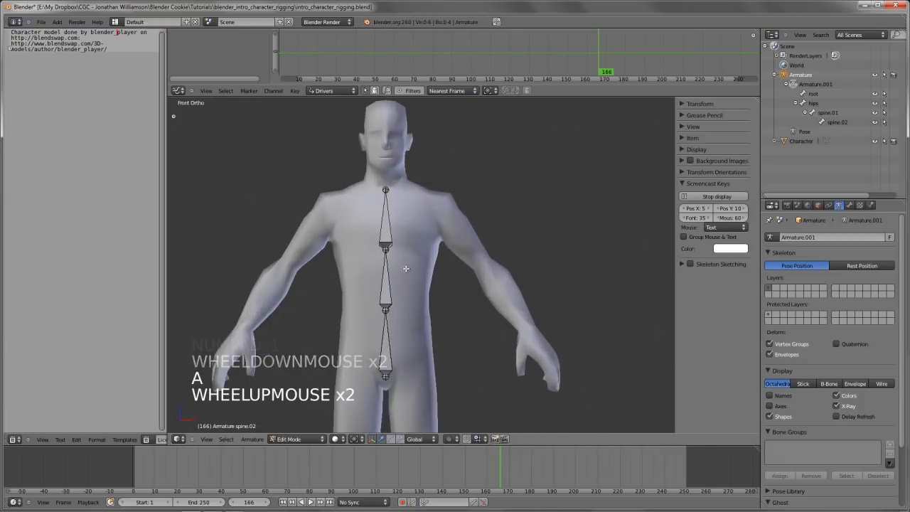
From the right side view, extrude a neck bone from the tip of spine.02 up to the base of the skull
scroll(423, 288, "down", 4)
middle_click_drag(423, 287, 472, 283)
right_click(399, 225)
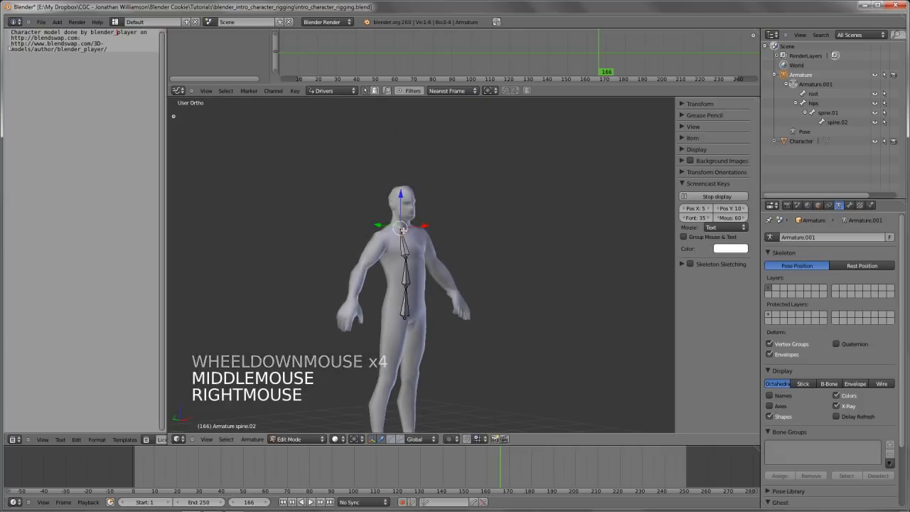
scroll(399, 224, "up", 2)
key("KP_3")
scroll(523, 254, "up", 2)
middle_click_drag(523, 254, 504, 251, "shift")
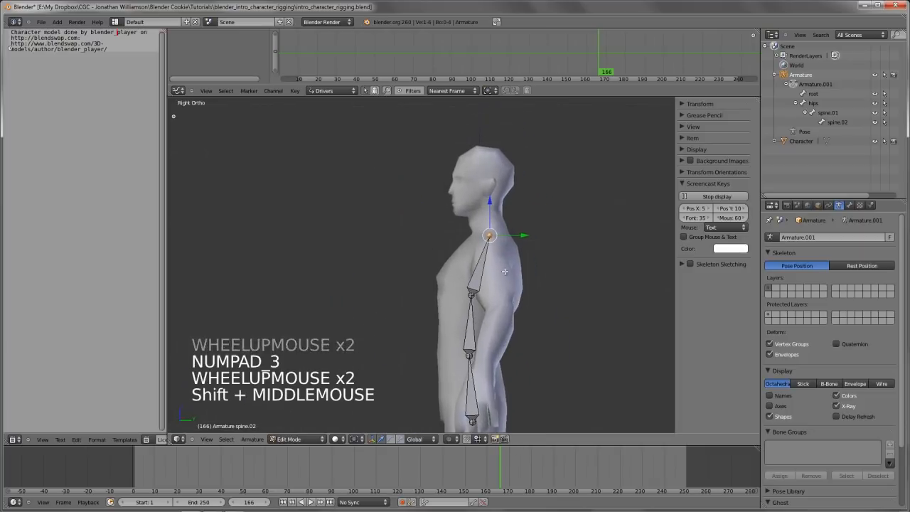
scroll(498, 242, "up", 4)
key("e")
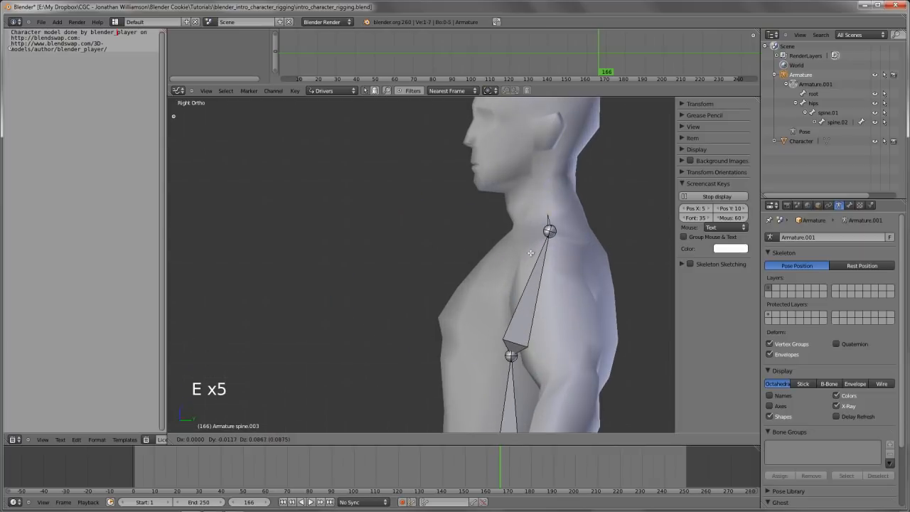
left_click(523, 214)
Extrude a head bone straight up along Z from the neck bone's tip to the top of the head
middle_click_drag(523, 215, 504, 272, "shift")
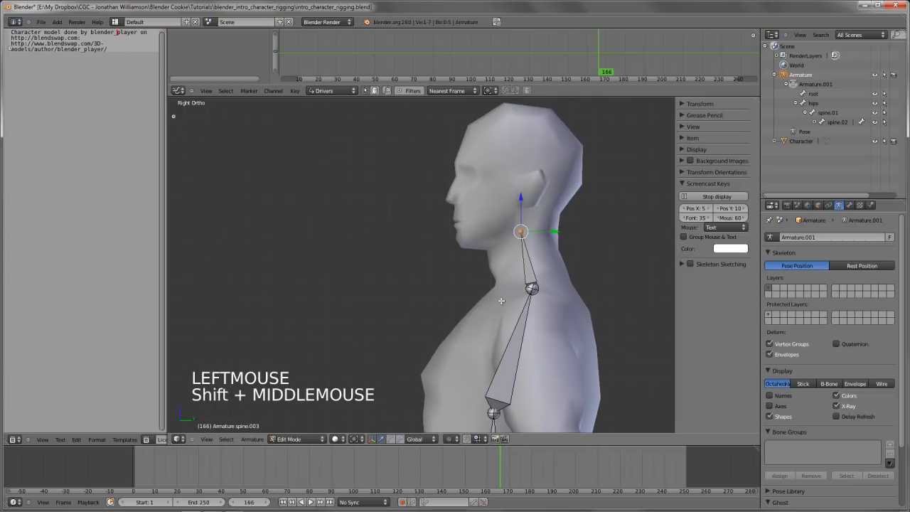
key("e")
key("z")
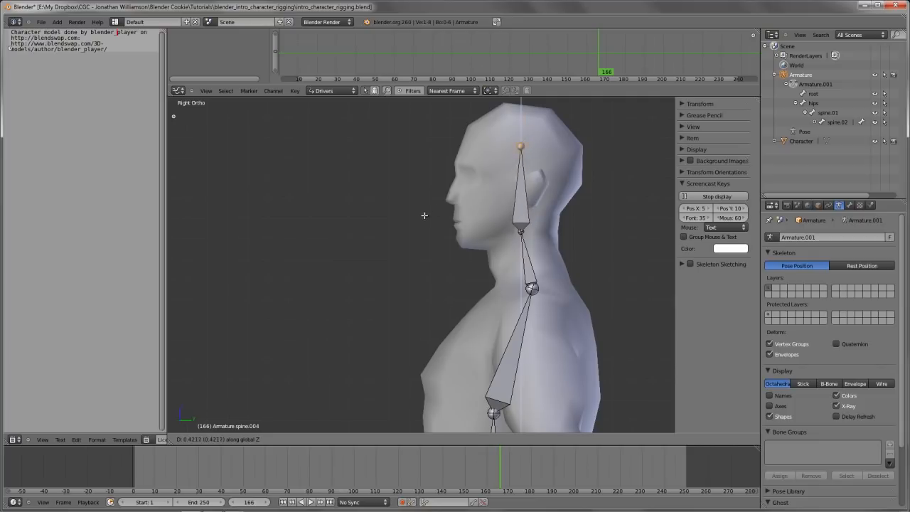
left_click(559, 172)
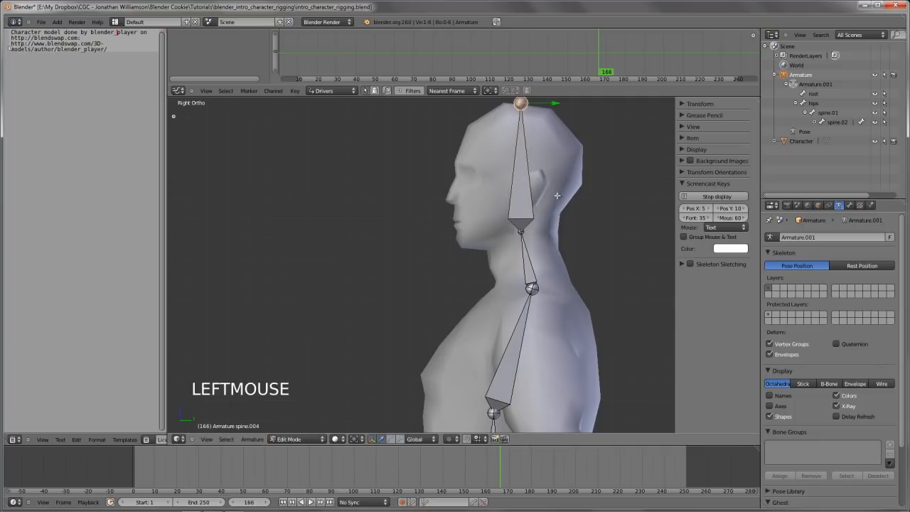
Expand spine.02 in the Outliner and rename its child bone as neck
middle_click_drag(500, 270, 405, 291, "shift")
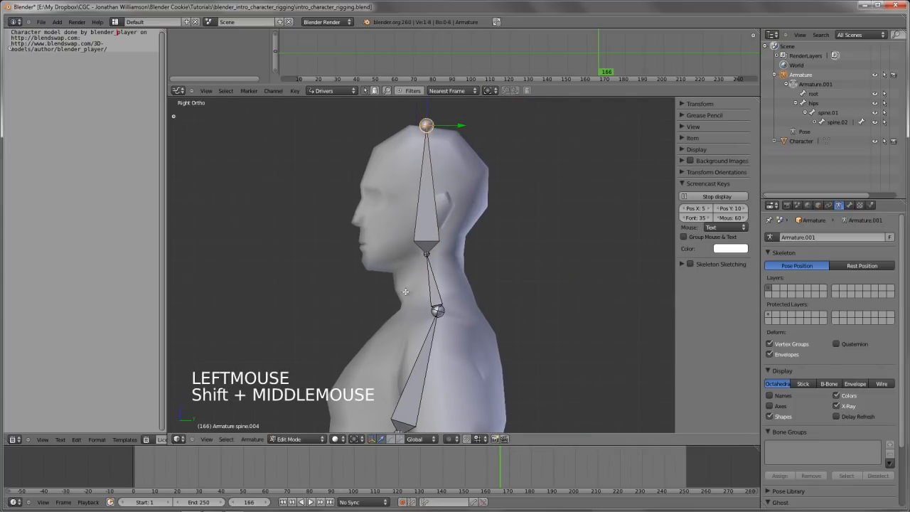
left_click(815, 123)
left_click(842, 132, "ctrl")
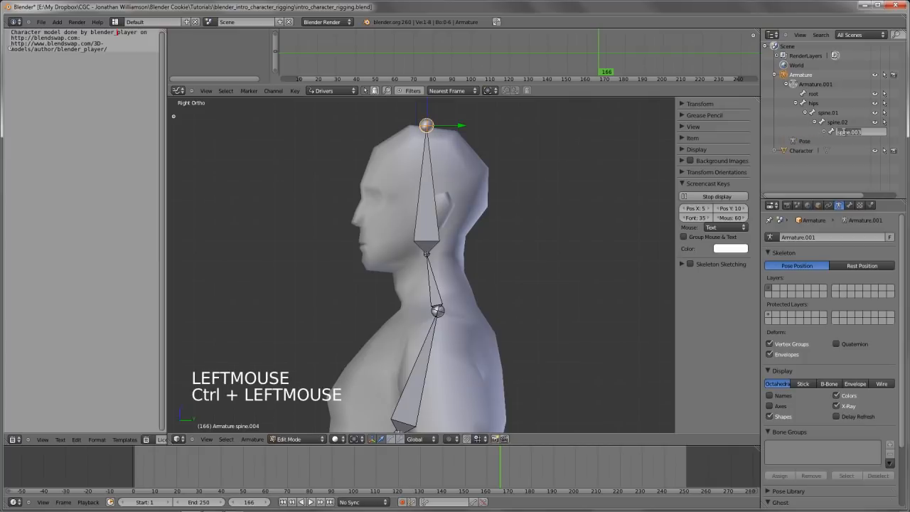
type("neck")
key("Return")
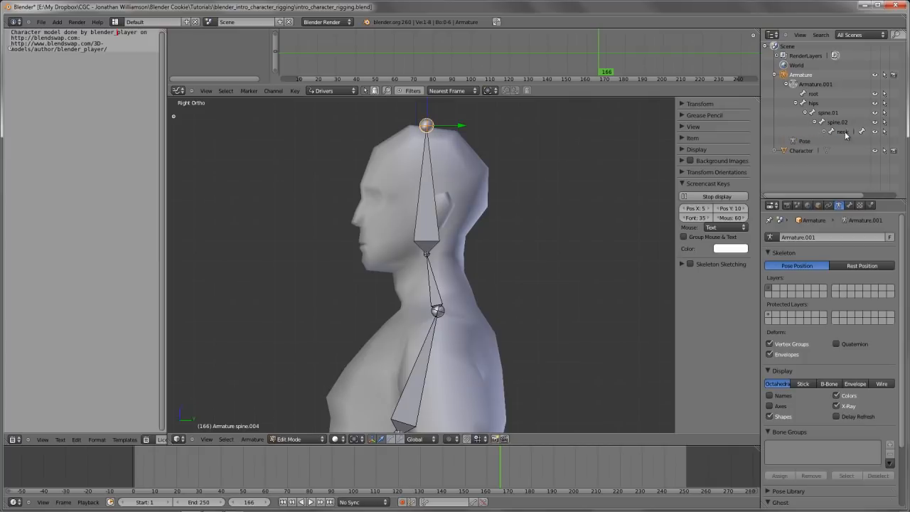
Expand the neck bone in the Outliner and rename its child bone as head
left_click(825, 132)
left_click(847, 143, "ctrl")
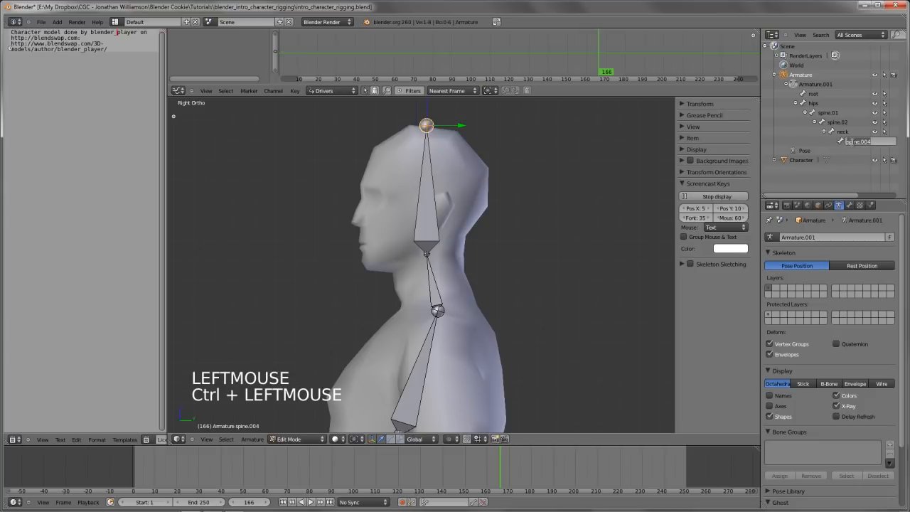
key("Return")
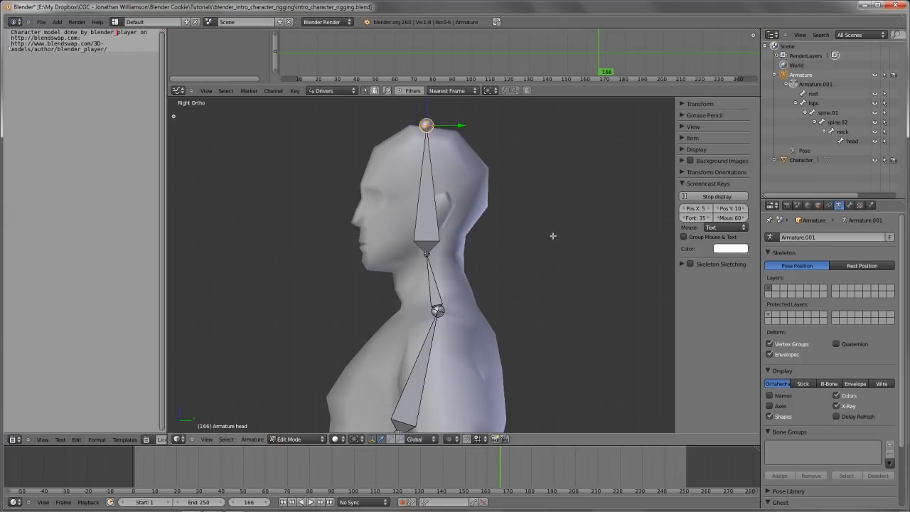
Deselect all bones, view the character at an angle, and try moving the hips bone
scroll(552, 236, "down", 4)
middle_click_drag(552, 235, 569, 297, "shift")
key("a")
scroll(541, 242, "down", 4)
key("a")
scroll(488, 286, "up", 2)
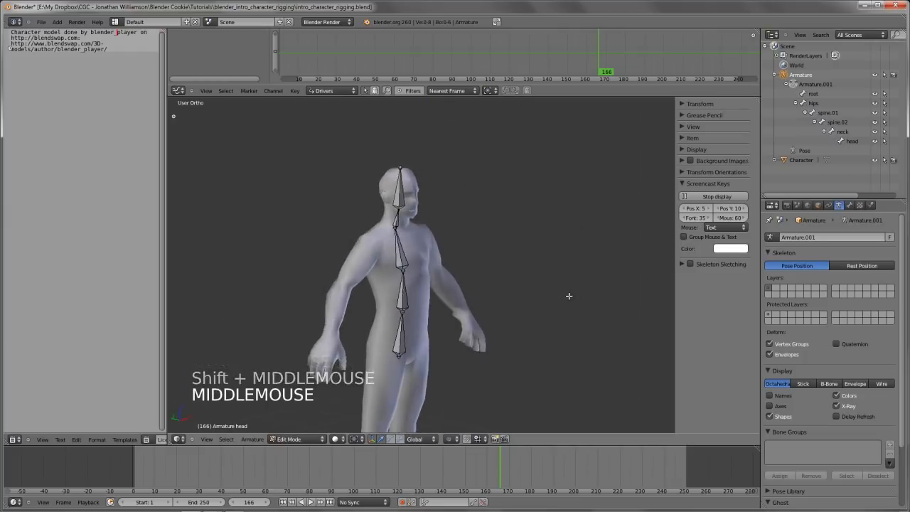
middle_click_drag(500, 311, 502, 244, "shift")
scroll(517, 279, "down", 3)
key("g")
key("g")
right_click(437, 232)
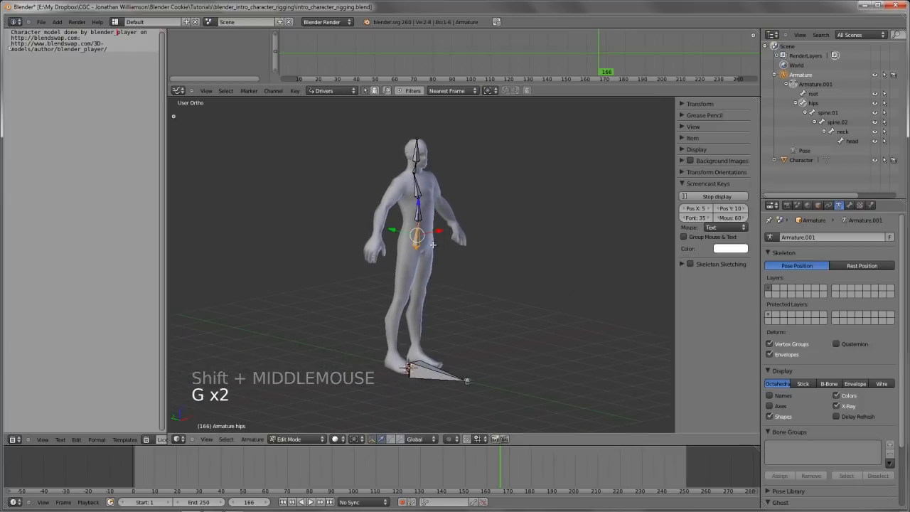
Select spine.02 and try moving it away from the chain
right_click(419, 189)
key("g")
right_click(430, 199)
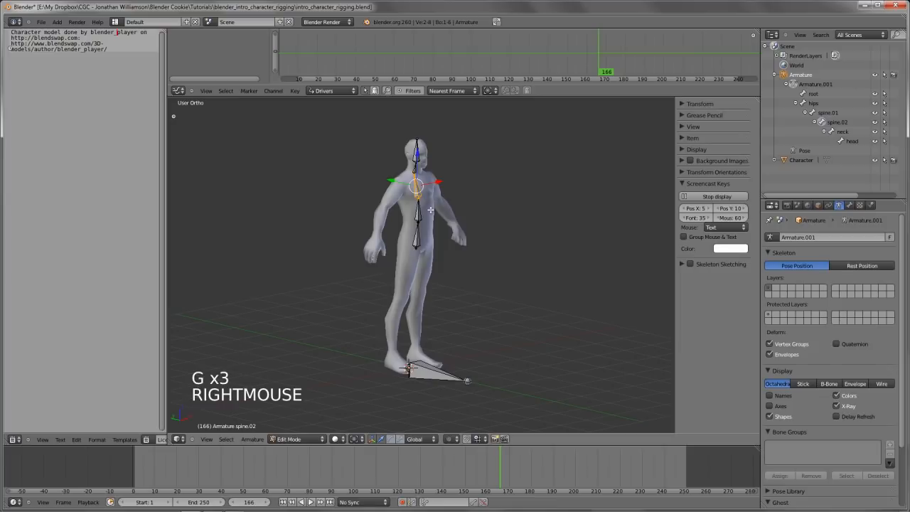
Switch the armature from Edit Mode to Pose Mode
middle_click_drag(431, 210, 427, 239, "shift")
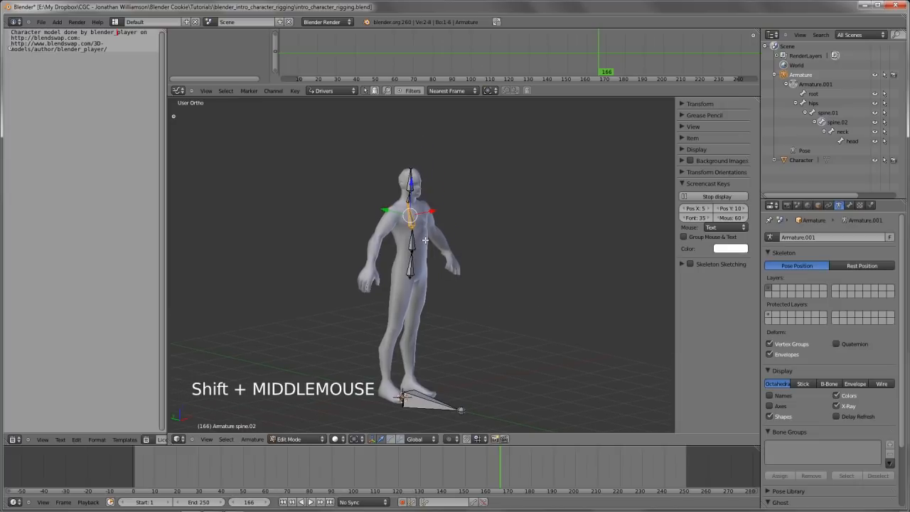
scroll(425, 239, "up", 2)
key("ctrl+Tab")
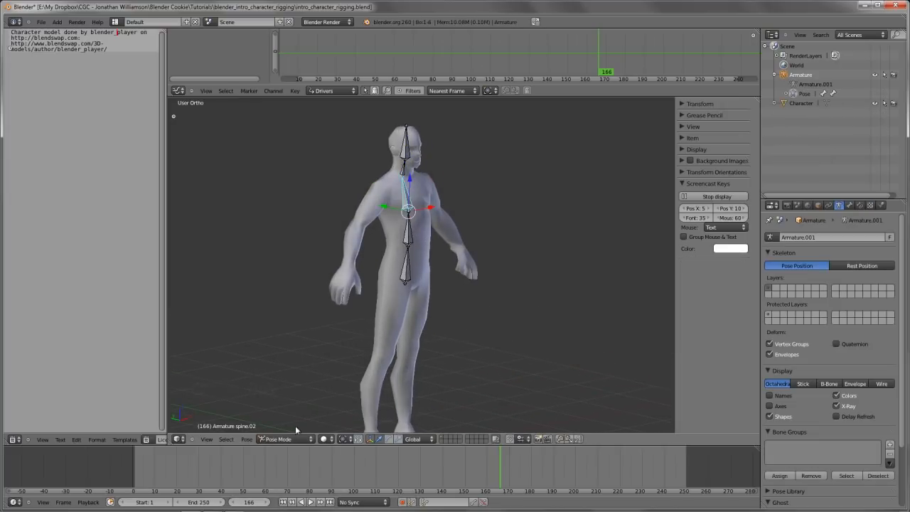
left_click(279, 438)
left_click(298, 439)
left_click(299, 439)
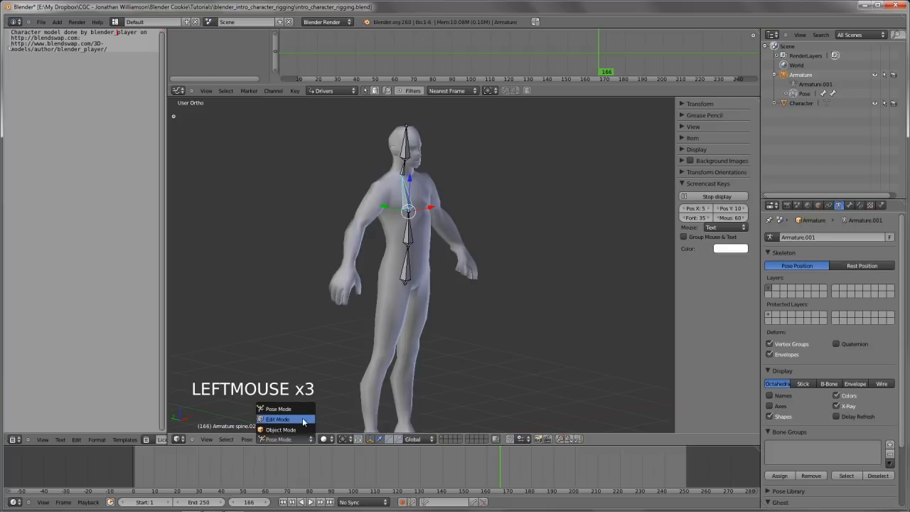
left_click(299, 411)
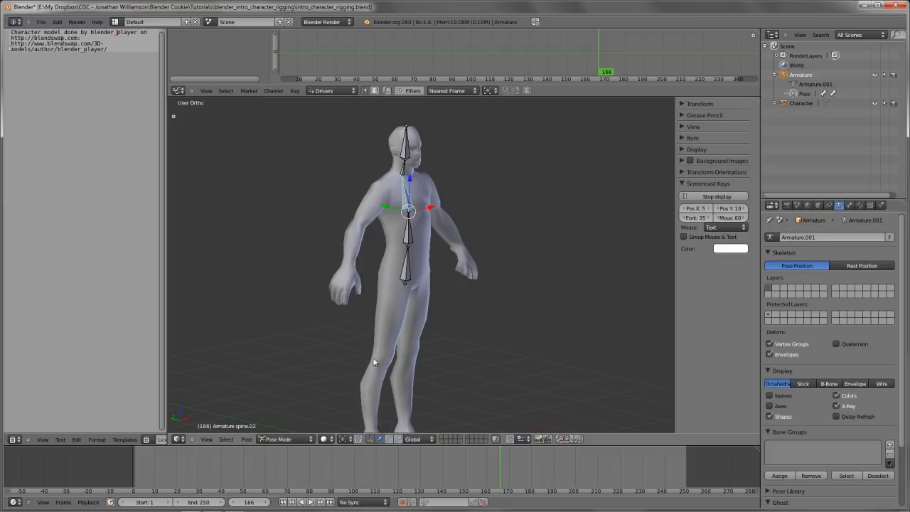
From the front view, select only the hips bone and try rotating it to test the hierarchy
key("KP_1")
scroll(451, 294, "up", 4)
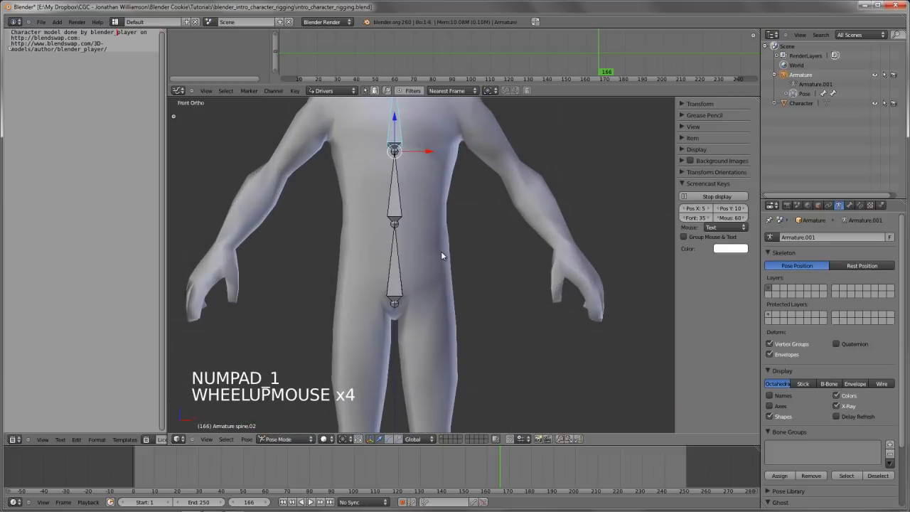
middle_click_drag(441, 251, 437, 332, "shift")
scroll(436, 328, "down", 1)
key("a")
right_click(396, 331)
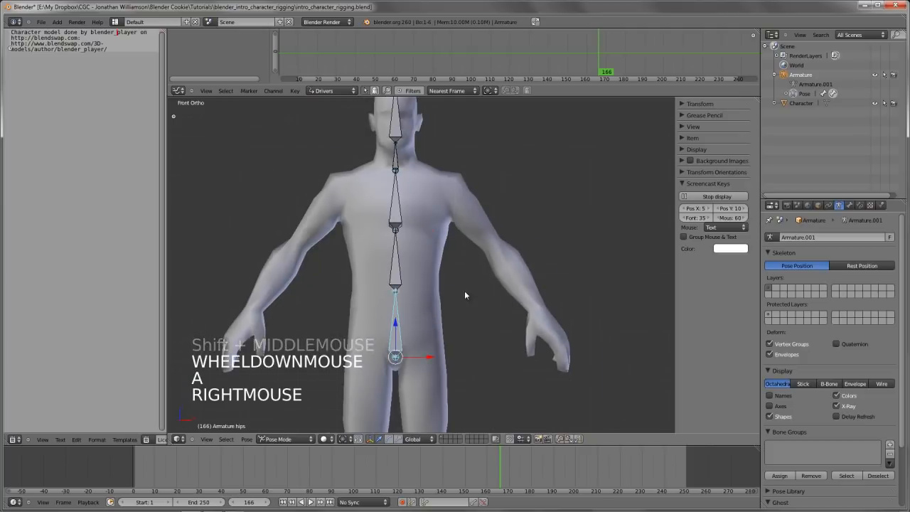
key("r")
key("r")
right_click(450, 270)
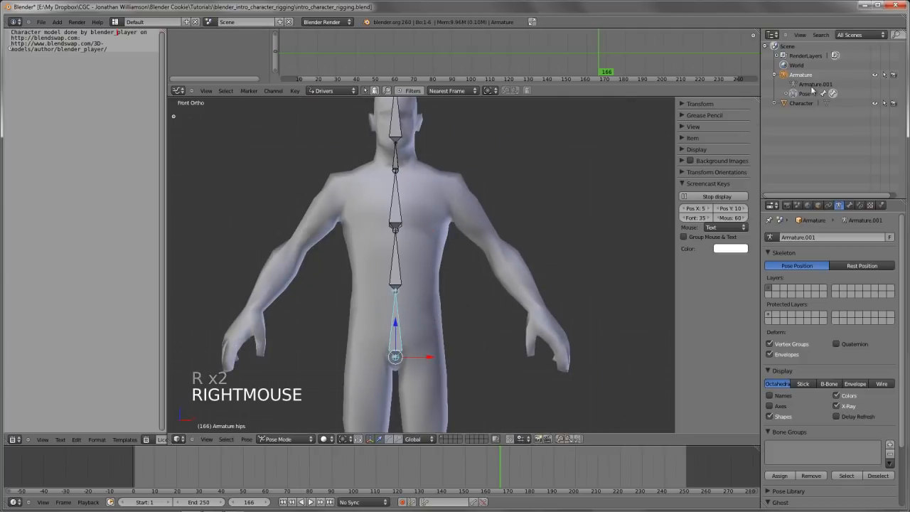
Expand the armature's Pose hierarchy in the Outliner and try rotating the hips bone again
left_click(787, 93)
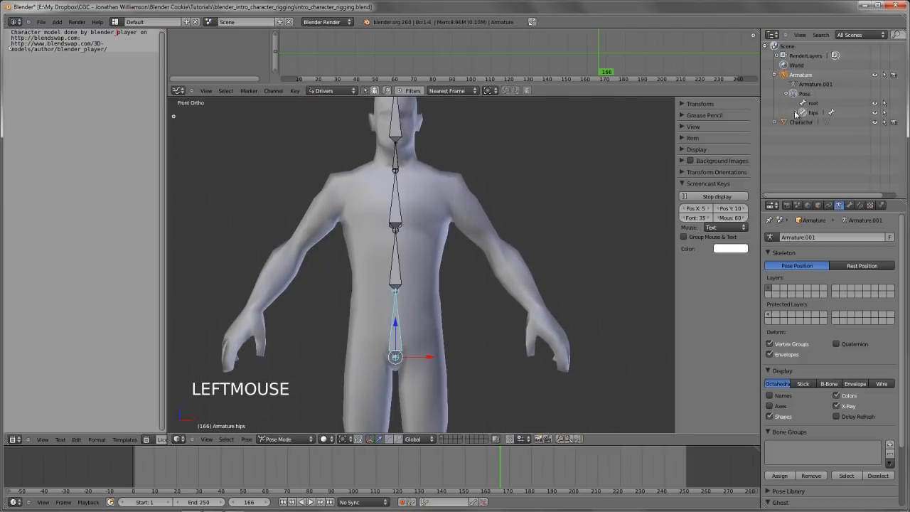
scroll(377, 310, "down", 2)
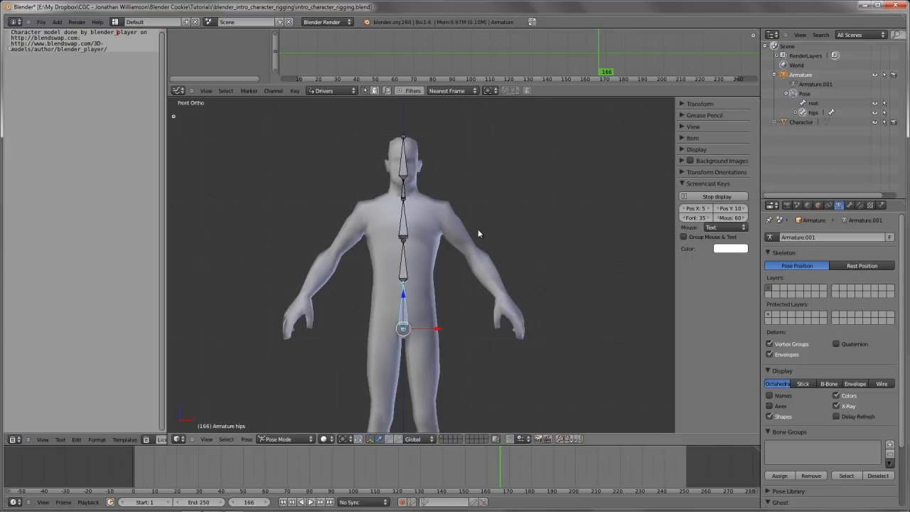
key("r")
right_click(439, 273)
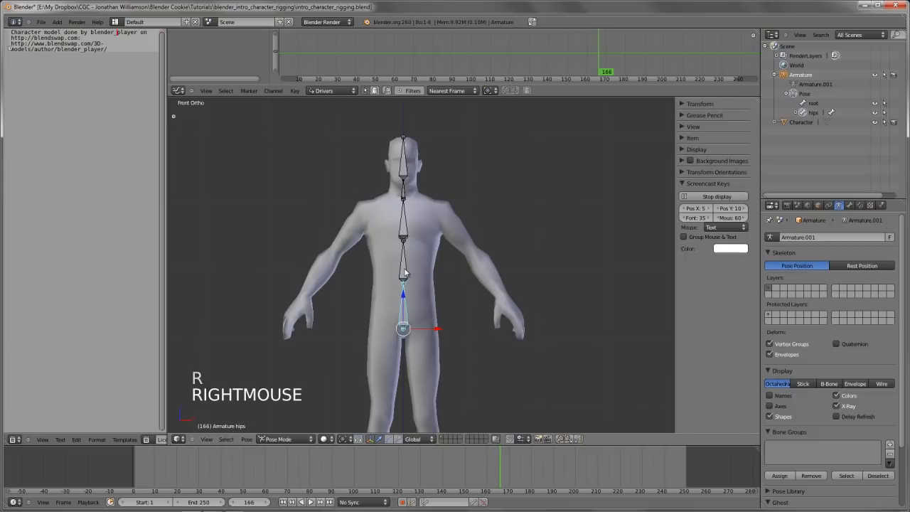
Select spine.02, try rotating it with its child bones, and inspect the chain from an angle and the front
right_click(403, 219)
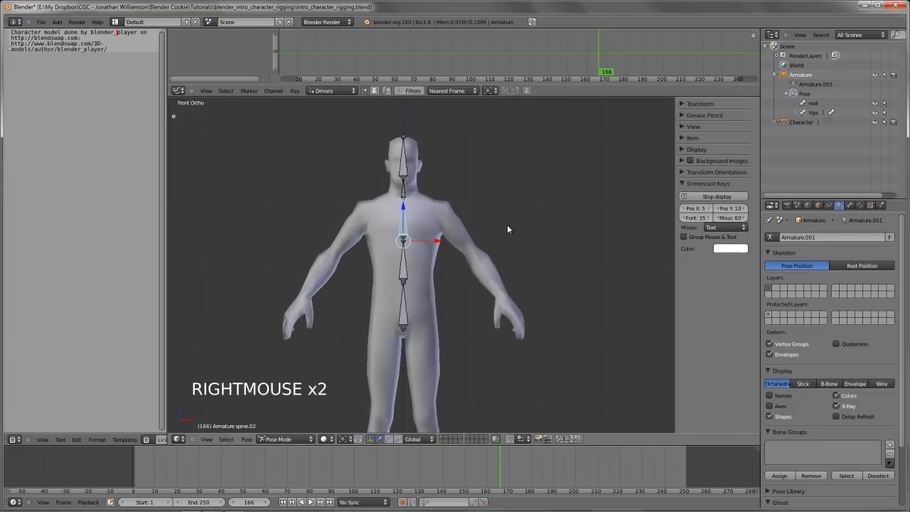
key("r")
key("r")
key("r")
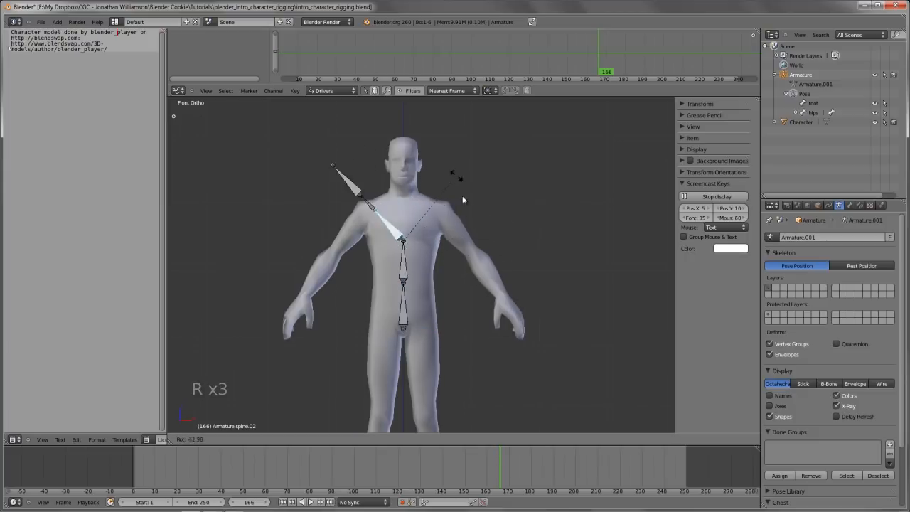
right_click(451, 272)
scroll(392, 278, "down", 3)
scroll(429, 299, "up", 4)
middle_click_drag(392, 278, 434, 280)
key("KP_1")
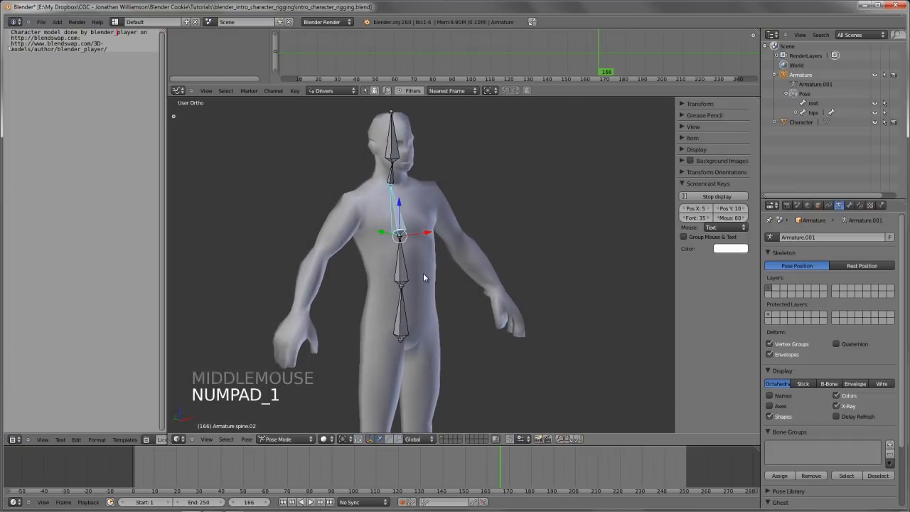
Reselect spine.02 in the front view and test its rotation once more
key("a")
key("a")
right_click(414, 224)
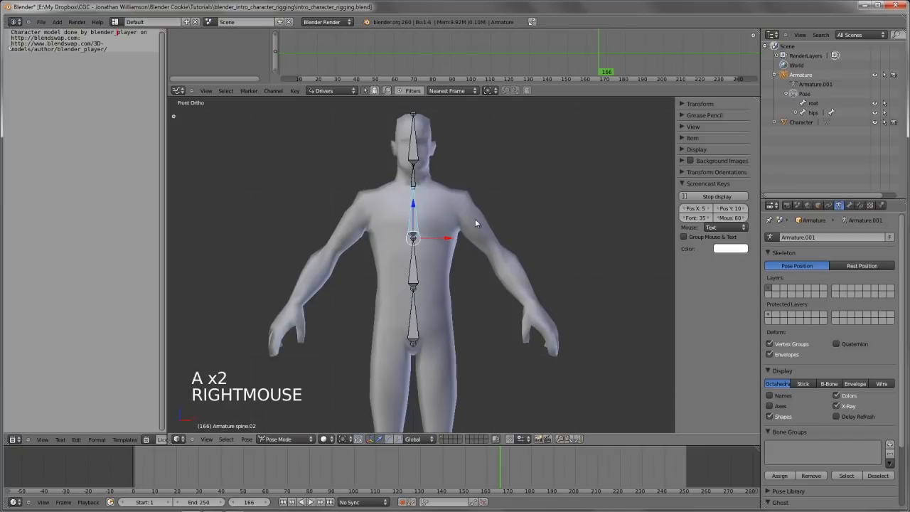
key("r")
key("r")
right_click(509, 251)
Return the armature to Edit Mode and deselect all bones
scroll(497, 274, "down", 4)
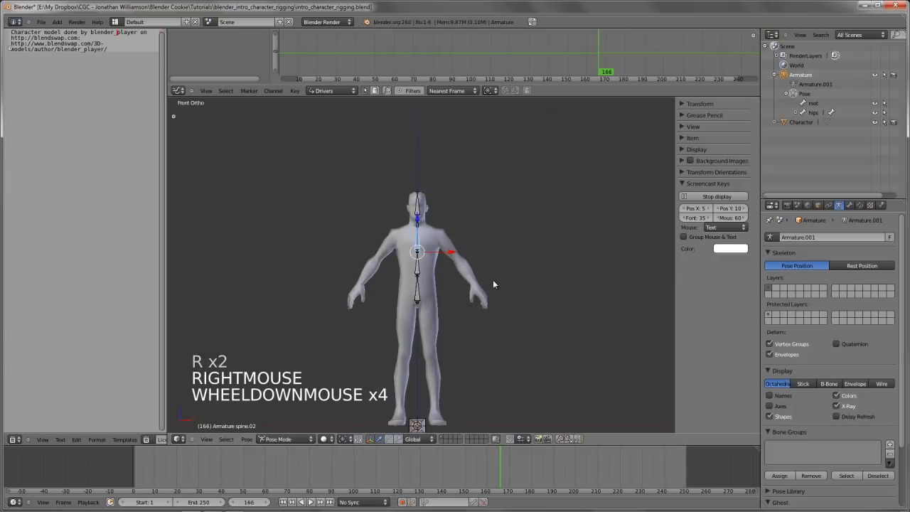
middle_click_drag(493, 279, 492, 272, "shift")
scroll(491, 272, "up", 2)
scroll(472, 270, "up", 2)
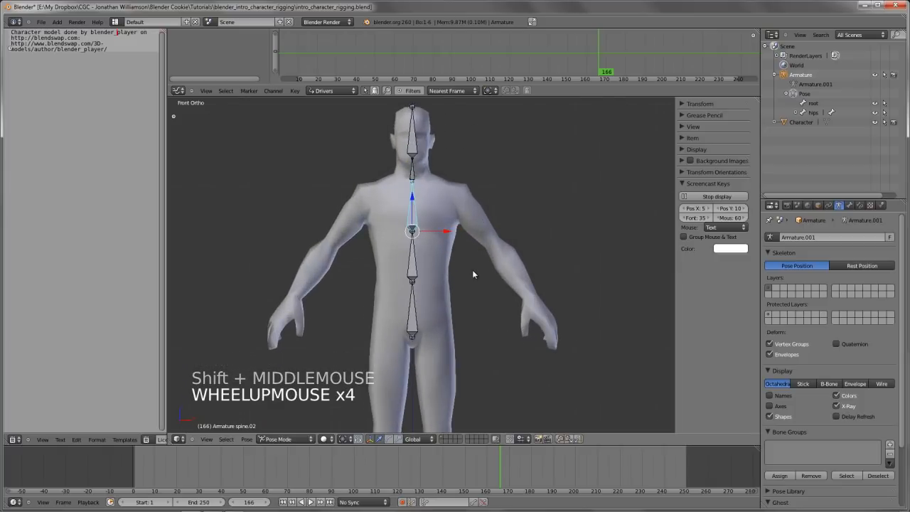
key("Tab")
key("a")
key("a")
scroll(448, 268, "down", 3)
middle_click_drag(442, 303, 420, 249, "shift")
scroll(413, 235, "up", 4)
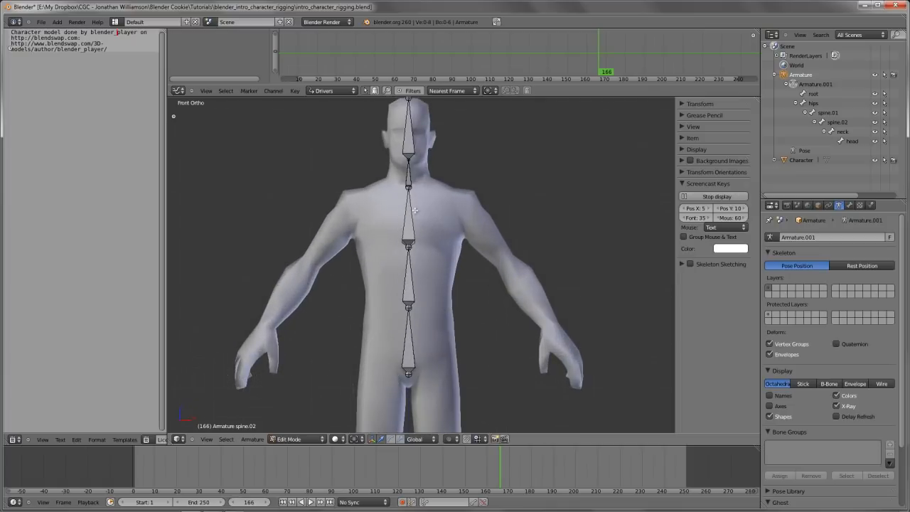
Duplicate spine.02 onto the character's left chest and rotate the copy so its tip points toward the left shoulder
right_click(408, 220)
key("shift+d")
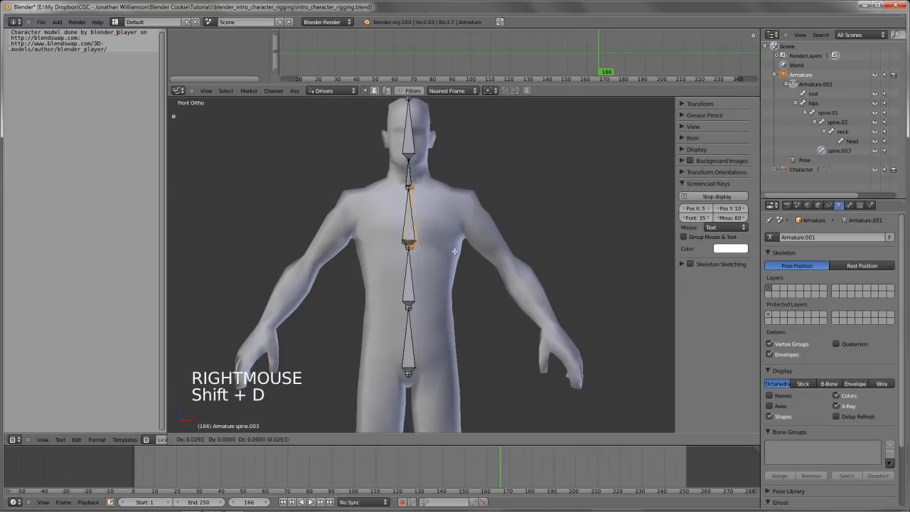
left_click(494, 217)
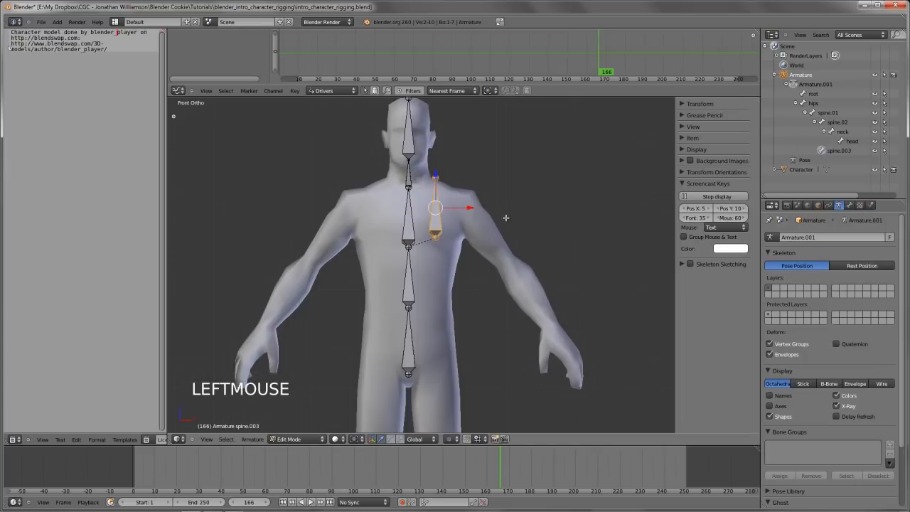
key("r")
right_click(437, 292)
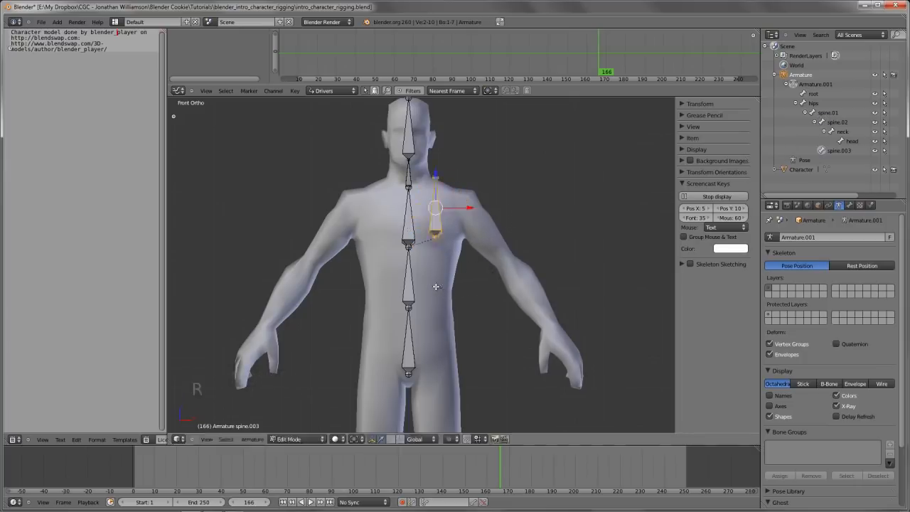
key("r")
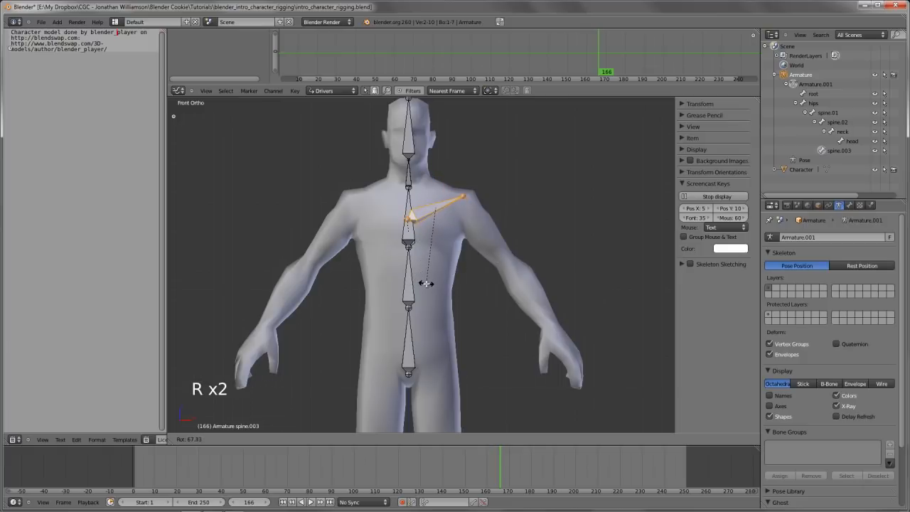
left_click(417, 260)
Select the inner joint of the duplicated bone and move it slightly outward from the spine
right_click(406, 214)
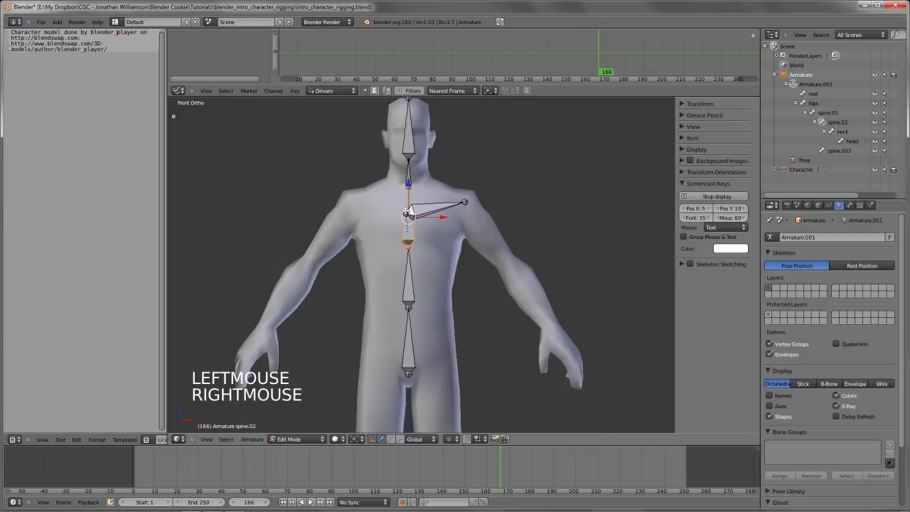
right_click(407, 213)
key("g")
left_click(414, 211)
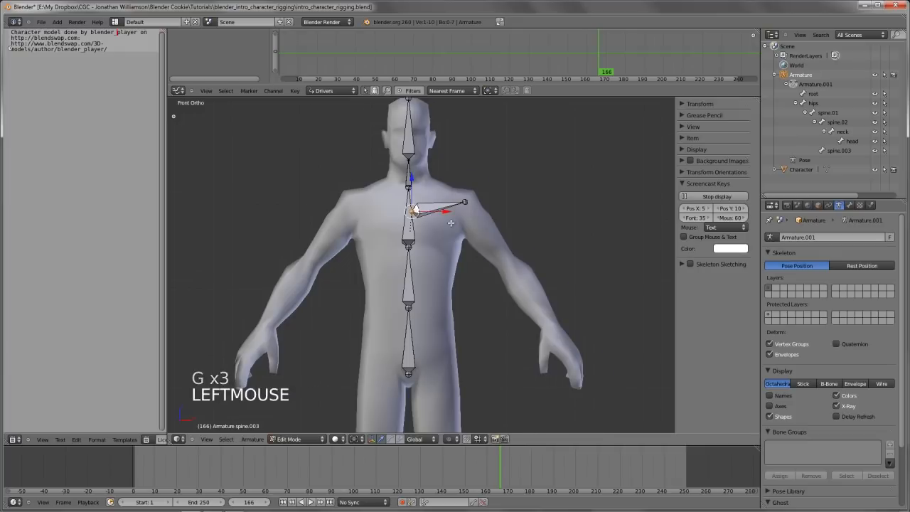
Sketch the collarbone line across the upper chest with Grease Pencil and erase the strokes
scroll(450, 223, "up", 2)
middle_click_drag(451, 222, 460, 223, "shift")
mouse_move(345, 171)
left_mouse_down()
mouse_move(439, 179)
mouse_move(372, 188)
mouse_move(346, 172)
left_mouse_up()
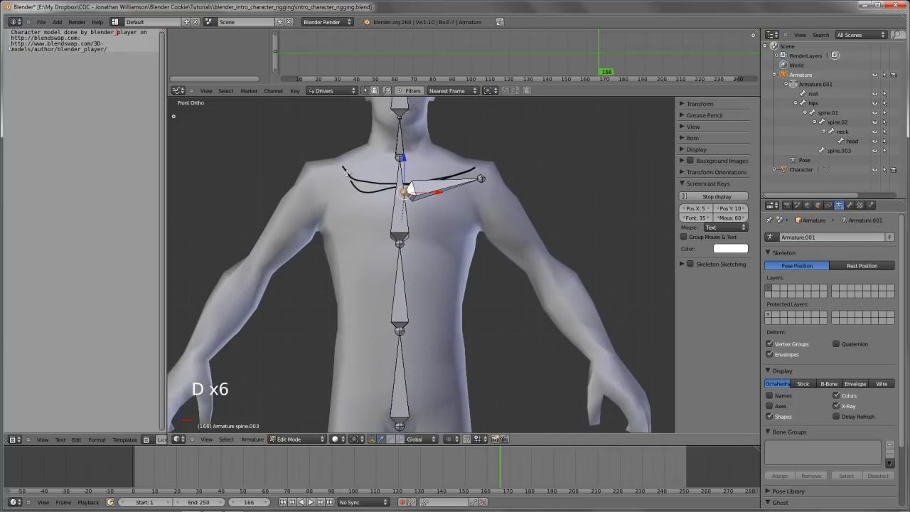
right_click_drag(346, 171, 480, 162)
Check the chest mesh in wireframe, then move the duplicated bone's inner joint farther out to the collarbone's start
key("z")
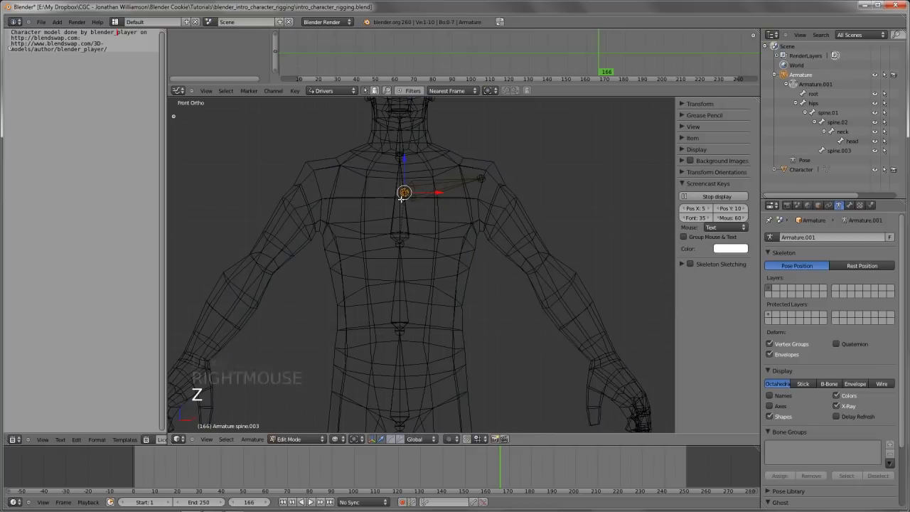
key("z")
key("g")
key("g")
right_click(406, 191)
right_click(406, 191)
key("g")
key("g")
key("g")
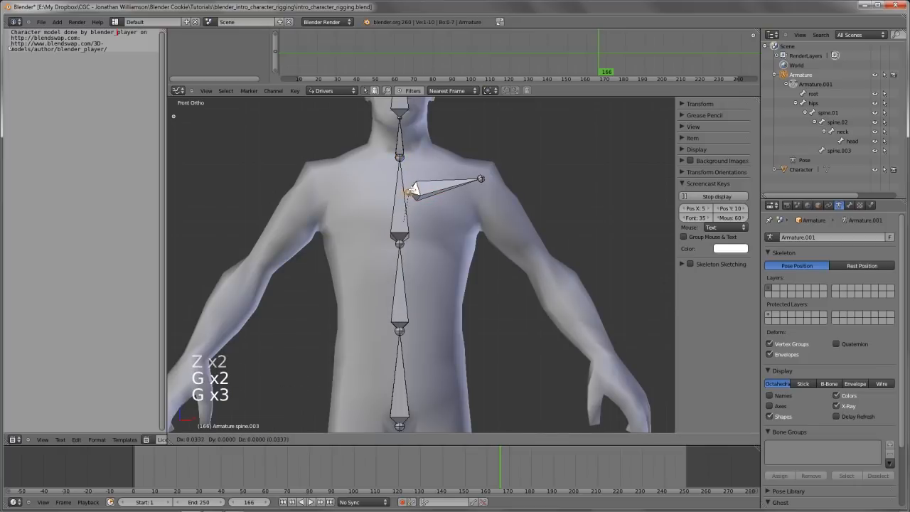
left_click(414, 188)
Select the duplicated bone's outer joint and nudge it slightly inward at the left shoulder
key("a")
right_click(482, 178)
key("g")
key("g")
left_click(482, 178)
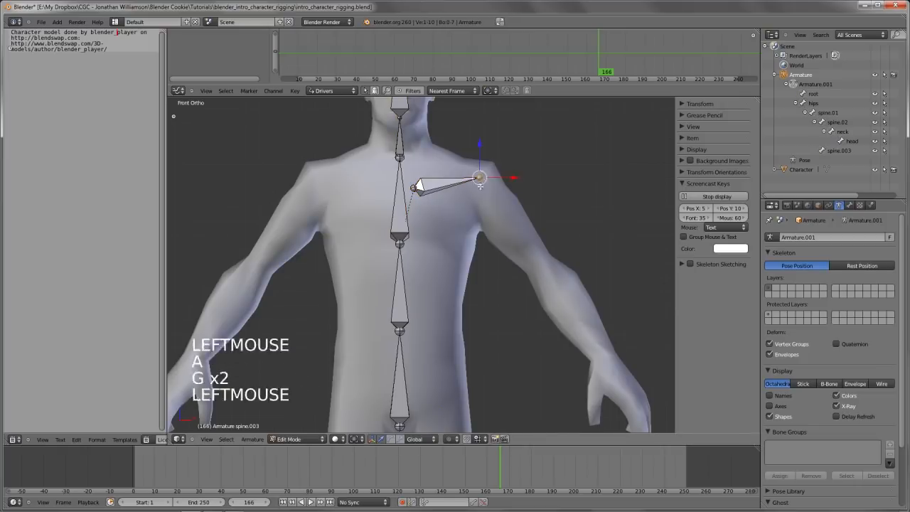
From the right side view, move the bone's outer joint to the middle of the shoulder and return to the front view
key("KP_3")
middle_click_drag(506, 204, 480, 263, "shift")
key("g")
left_click(480, 226)
scroll(481, 227, "down", 4)
key("KP_1")
scroll(480, 263, "up", 2)
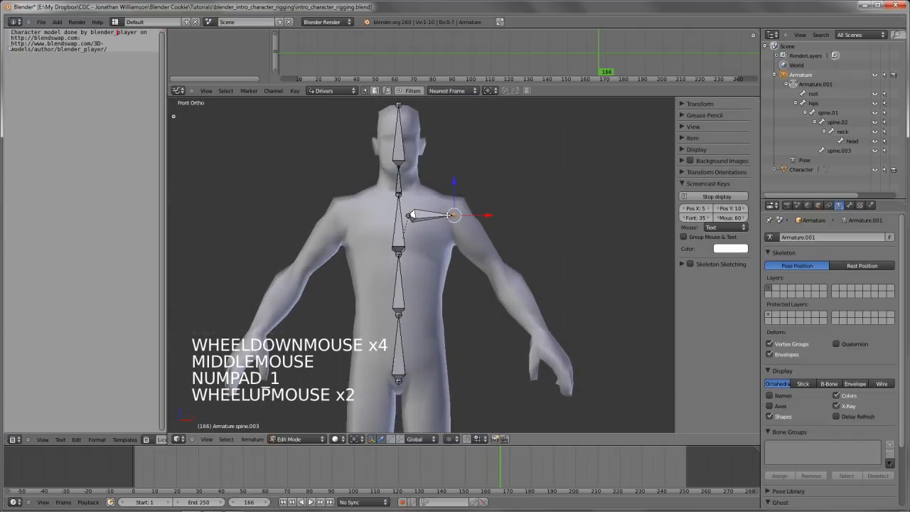
Rename the collarbone bone as shoulder.L
right_click(441, 215)
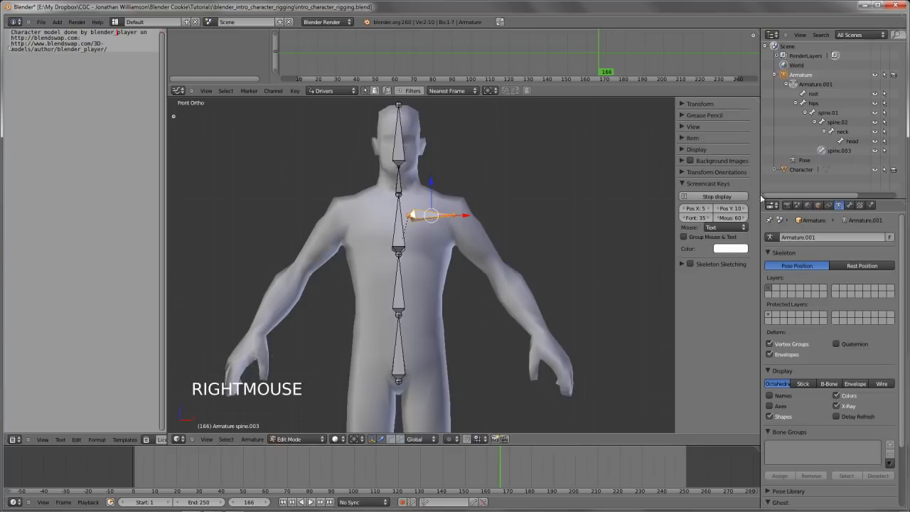
left_click(850, 205)
left_click(824, 238)
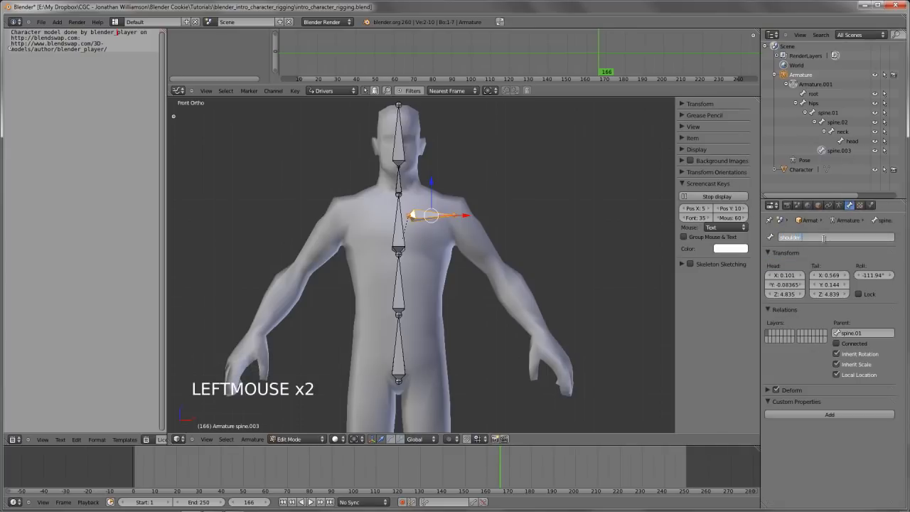
type("shoulder.L")
key("Return")
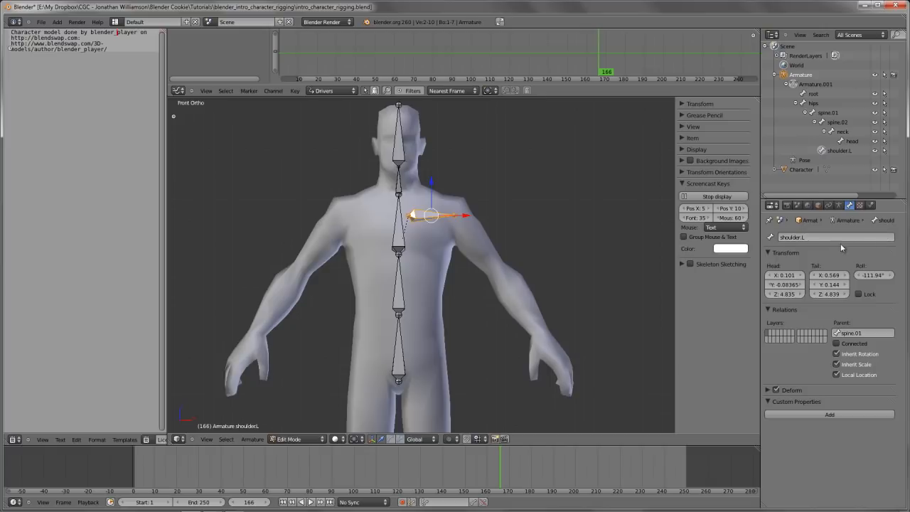
Extrude an upper arm bone from the outer joint of shoulder.L down to the character's left elbow
middle_click_drag(381, 269, 375, 253, "shift")
scroll(411, 194, "up", 2)
key("a")
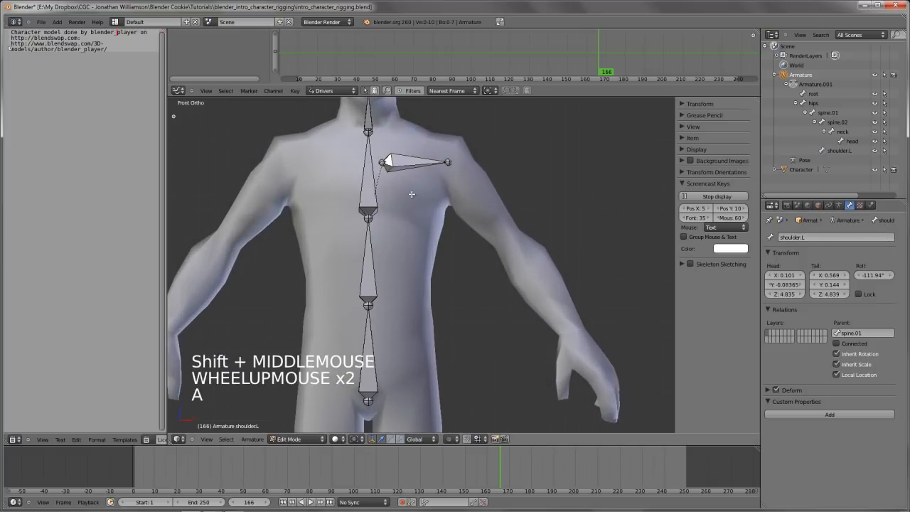
scroll(414, 191, "up", 1)
scroll(423, 188, "down", 2)
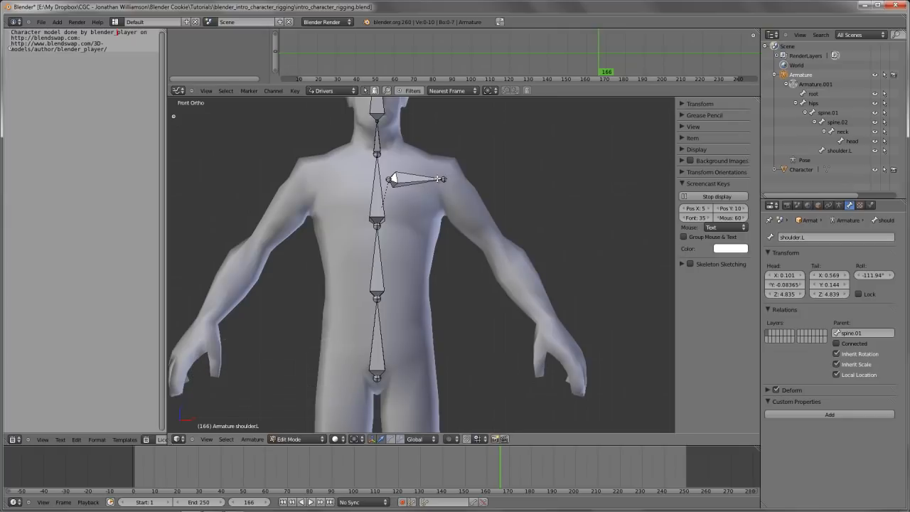
right_click(443, 179)
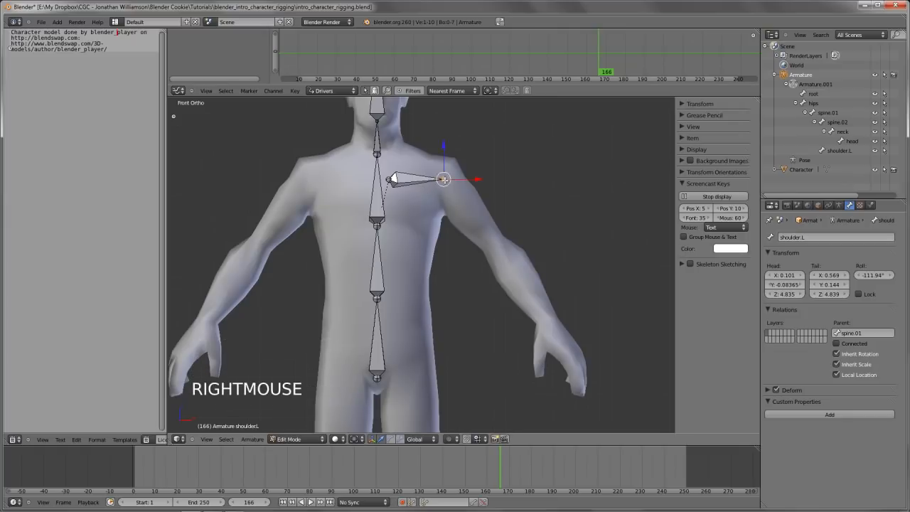
middle_click_drag(444, 185, 406, 165, "shift")
key("e")
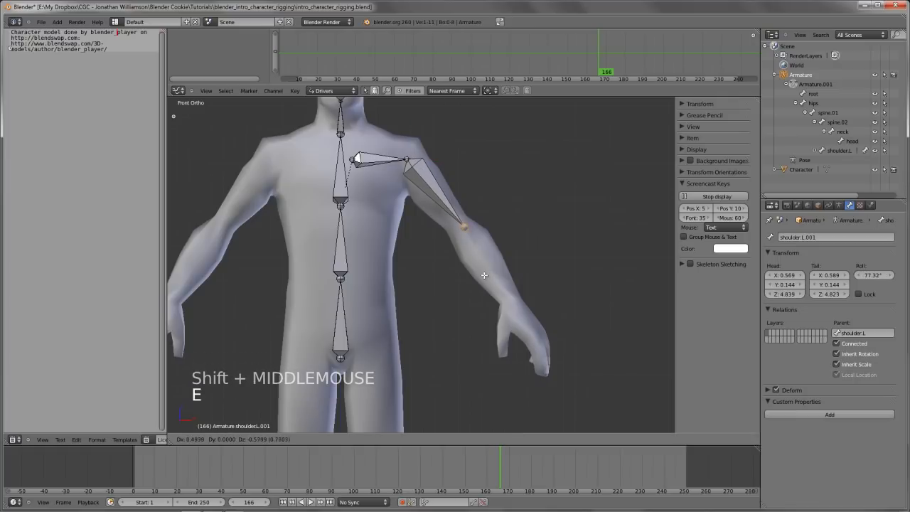
left_click(463, 226)
Extrude a forearm bone from the elbow to the wrist, and a hand bone from the wrist into the hand
key("e")
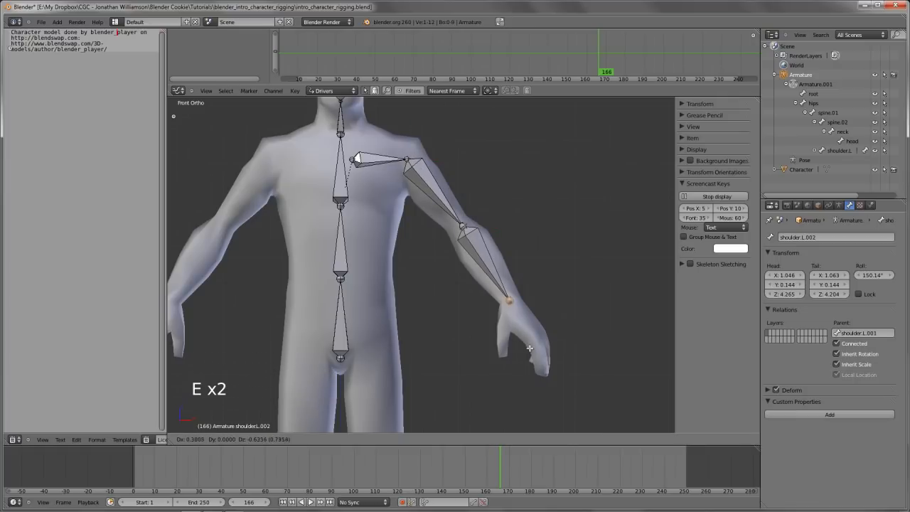
left_click(531, 349)
key("e")
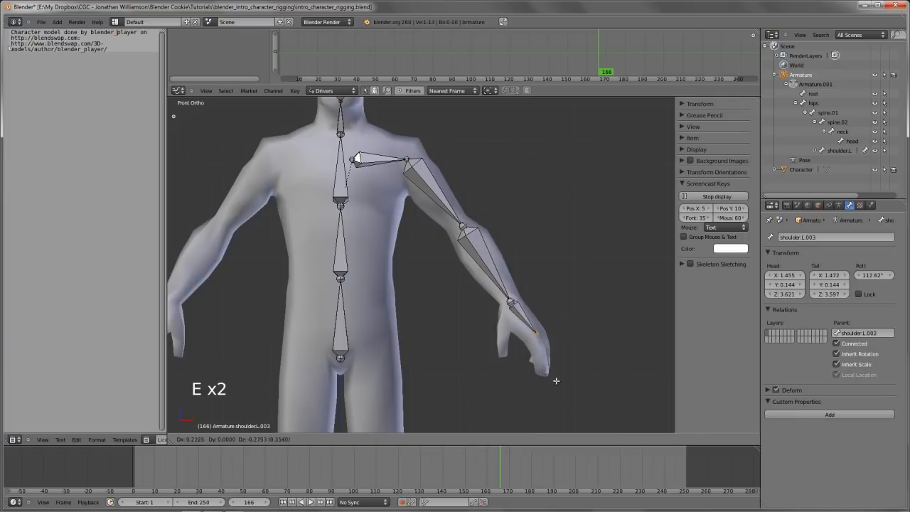
left_click(560, 384)
scroll(559, 383, "down", 2)
From the right side view, shift the hand bone and wrist joint forward into the mesh and rotate the hand bone slightly
middle_click_drag(554, 363, 423, 303)
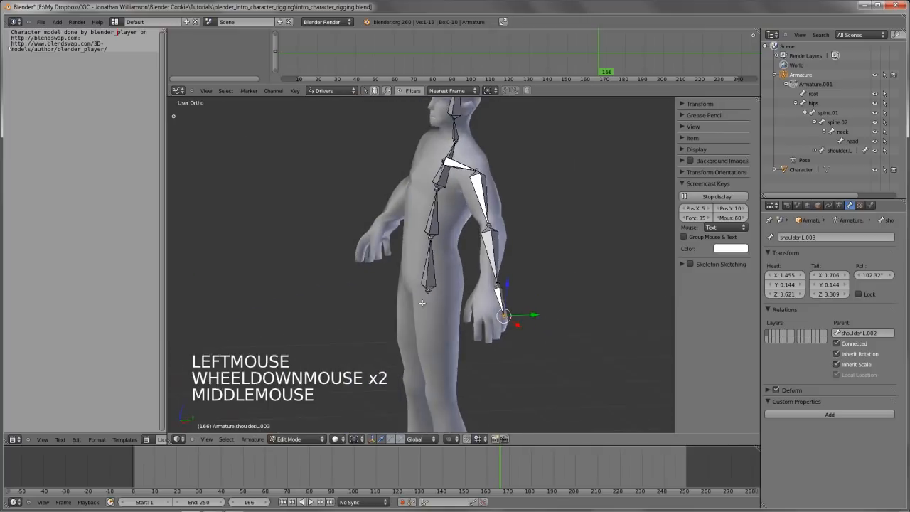
key("KP_3")
scroll(528, 296, "up", 3)
key("g")
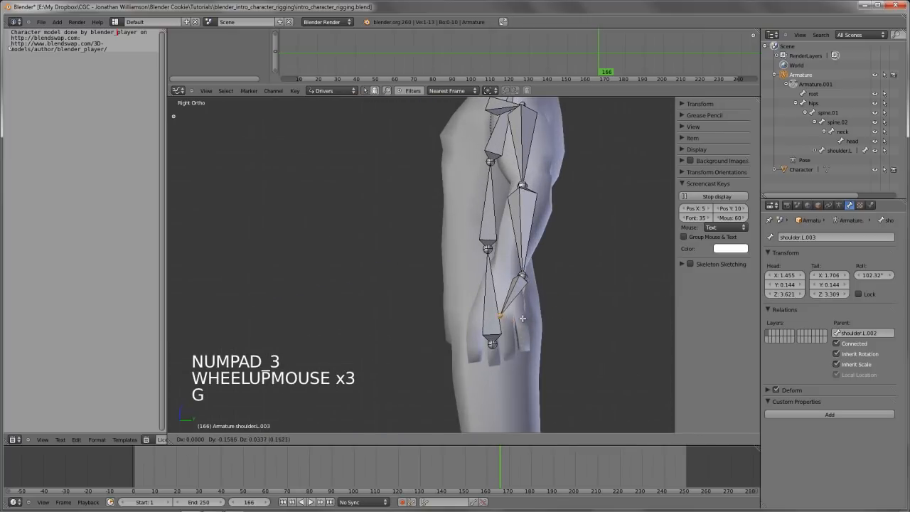
right_click(521, 285)
key("g")
key("g")
key("g")
left_click(545, 288)
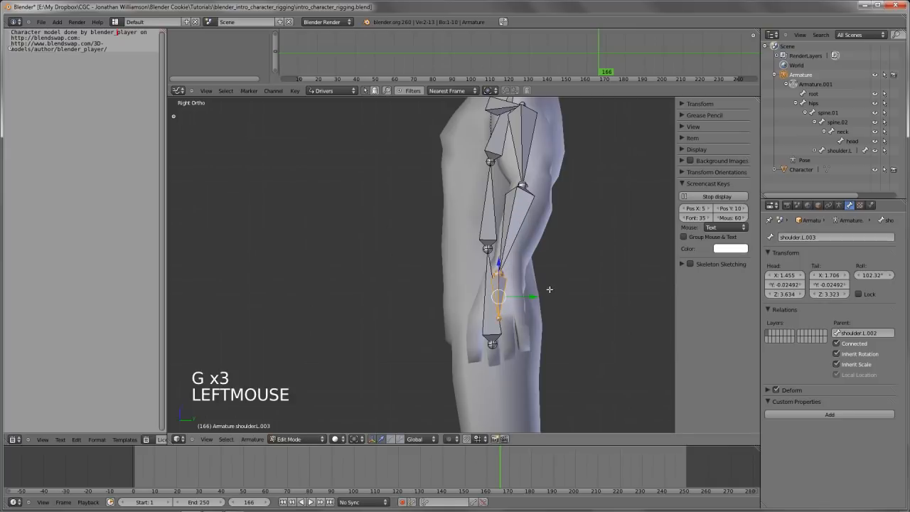
key("r")
left_click(553, 294)
Move the elbow joint slightly back to the middle of the elbow and return to the front view
key("a")
right_click(527, 188)
key("g")
key("g")
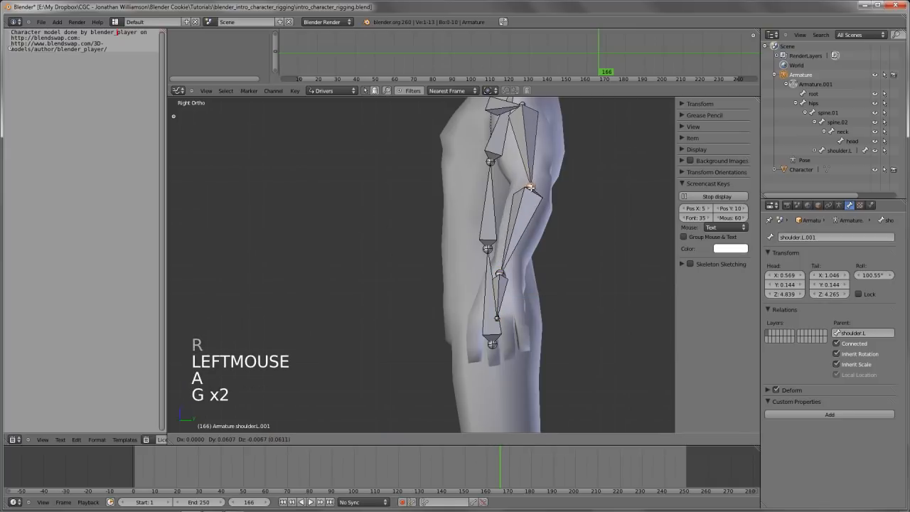
left_click(531, 187)
scroll(532, 187, "down", 4)
middle_click_drag(532, 187, 479, 305)
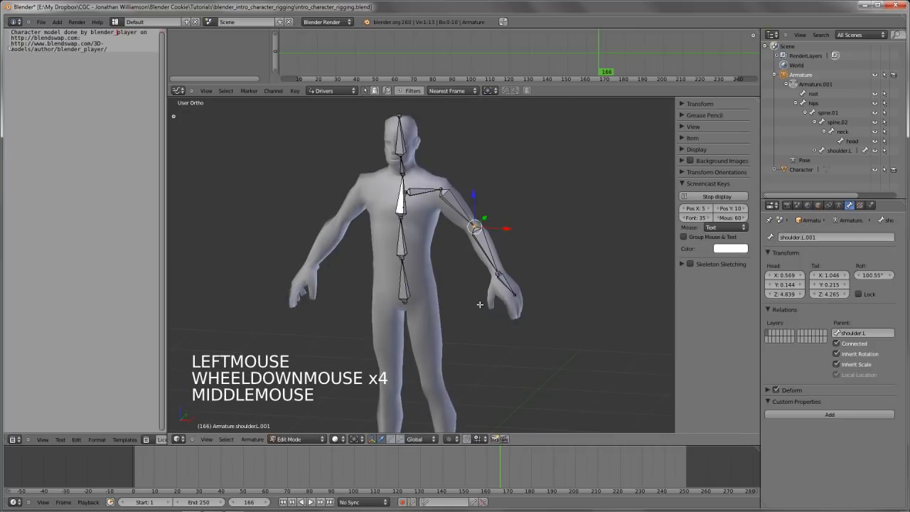
key("KP_1")
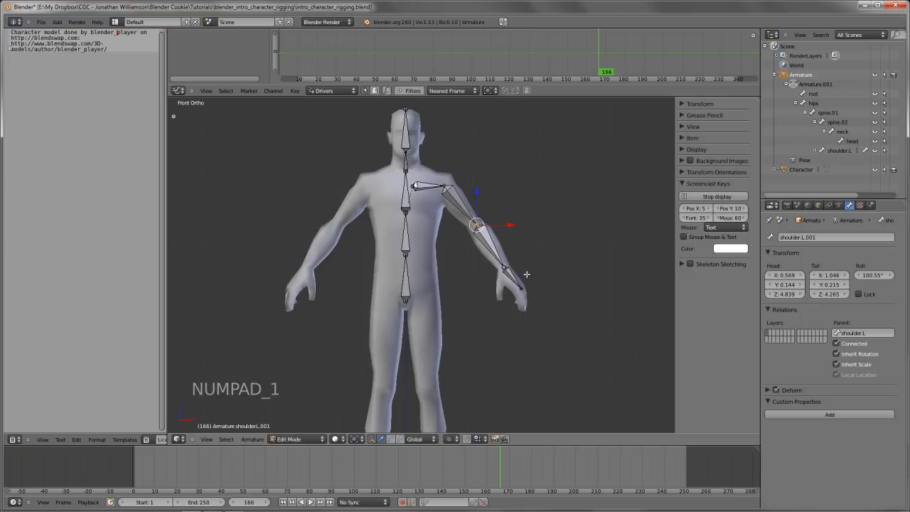
Rename the upper arm bone as arm_upper.L
middle_click_drag(526, 288, 508, 301, "shift")
scroll(508, 301, "up", 3)
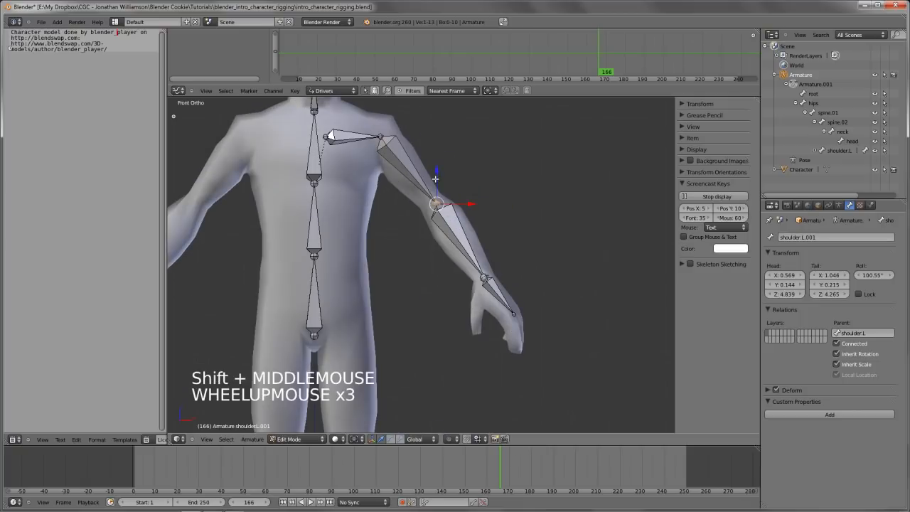
right_click(411, 171)
left_click(814, 237)
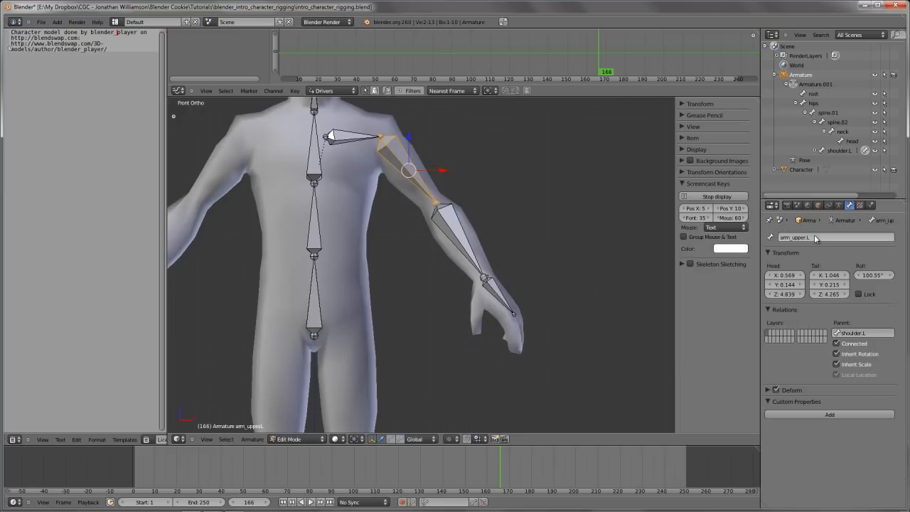
key("Return")
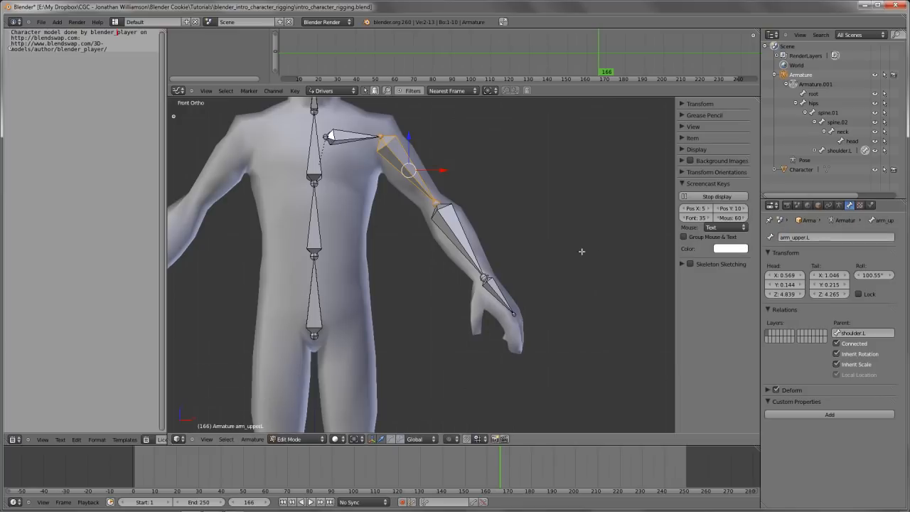
Rename the forearm bone as arm_lower.L
right_click(455, 226)
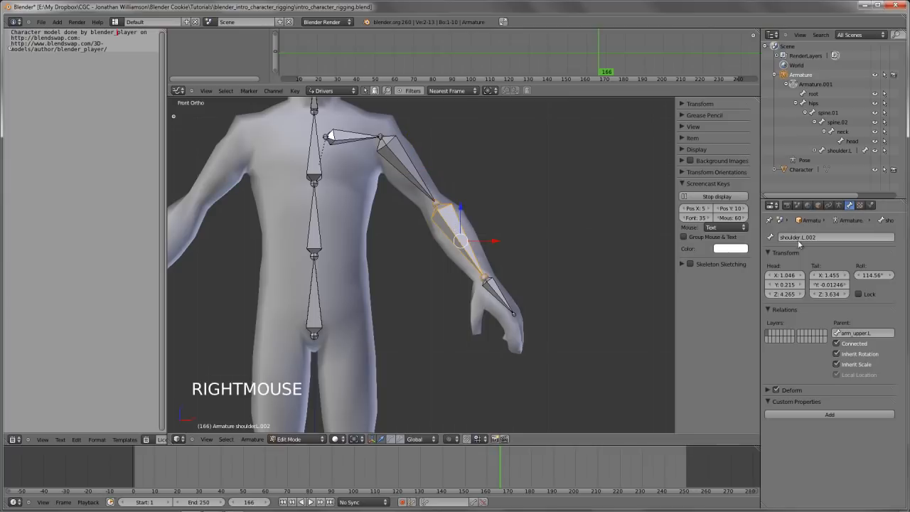
left_click(807, 237)
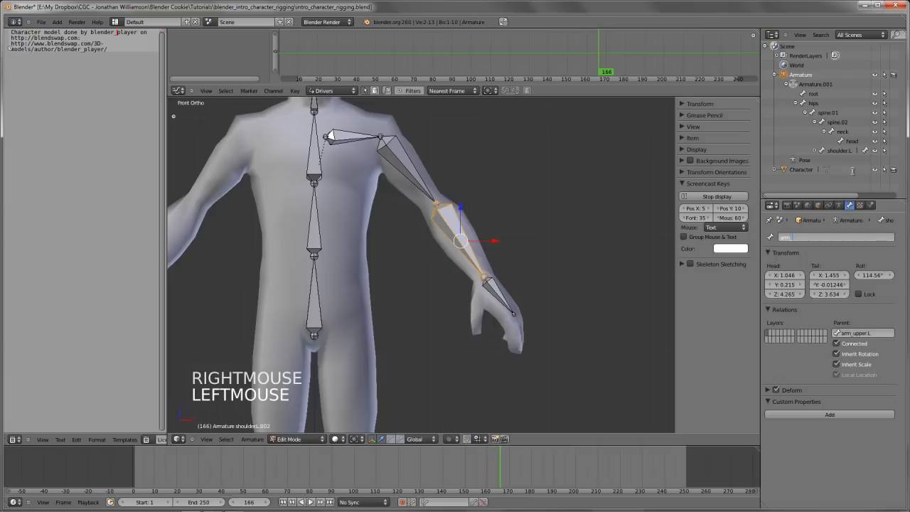
type("arm_lower.L")
key("Return")
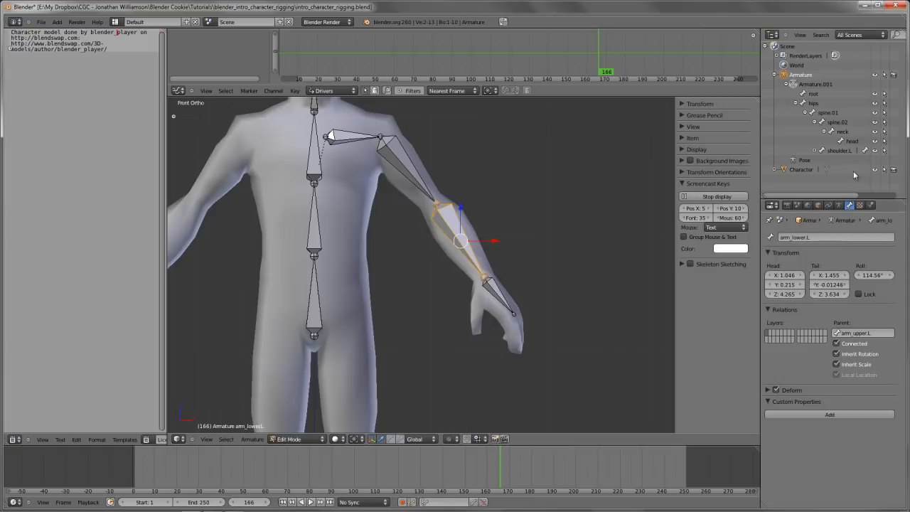
Rename the last bone of the arm chain as hand.L
right_click(500, 293)
left_click(835, 237)
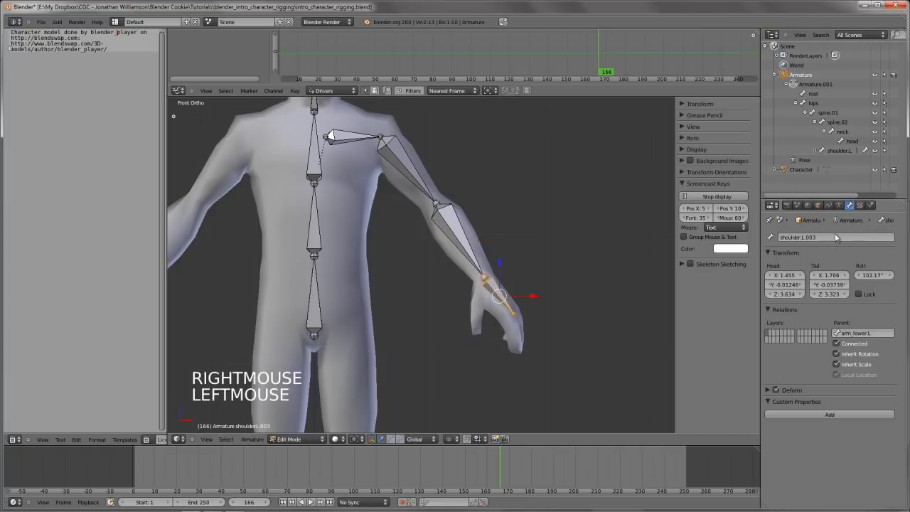
left_click(835, 237)
type("hand.L")
key("Return")
Duplicate the hips bone in the front view and place the copy over the character's left thigh
scroll(417, 249, "down", 1)
key("a")
scroll(472, 275, "down", 4)
middle_click_drag(416, 250, 453, 267)
scroll(472, 274, "down", 2)
key("KP_1")
scroll(437, 301, "up", 3)
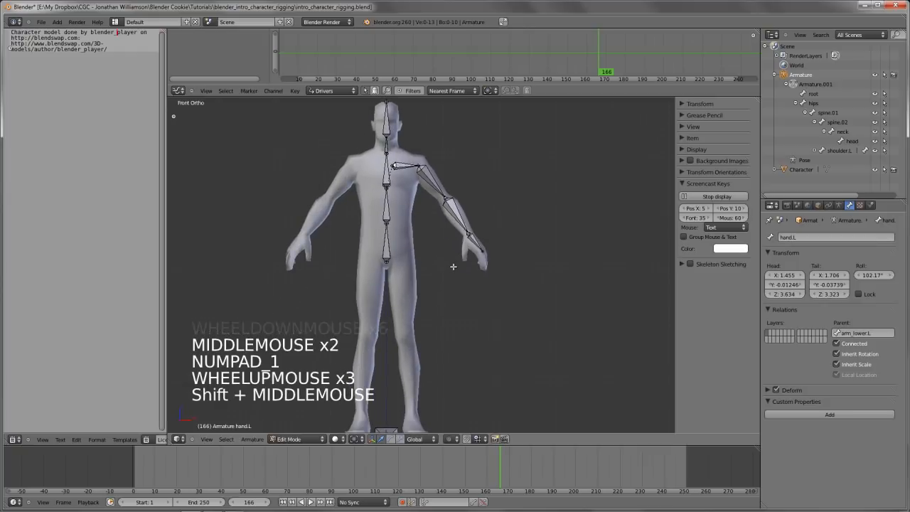
middle_click_drag(435, 235, 401, 195, "shift")
right_click(409, 236)
scroll(409, 181, "up", 1)
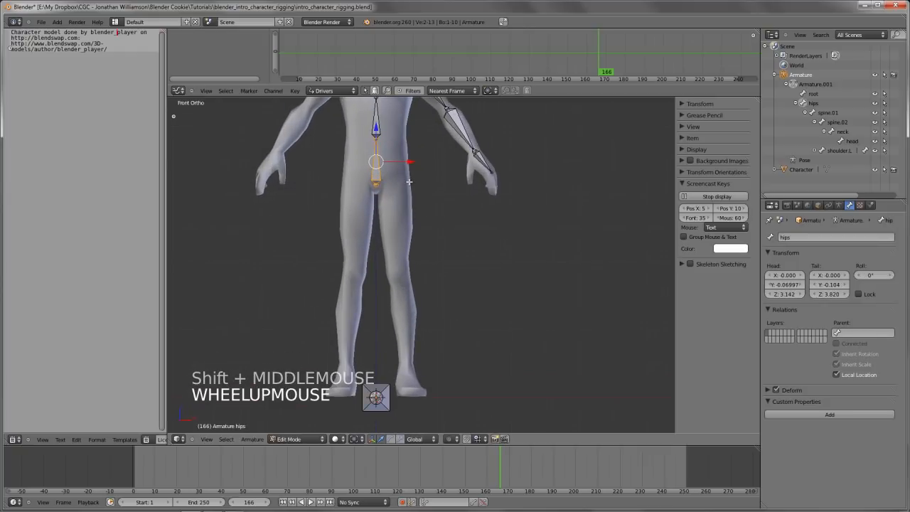
key("shift+d")
left_click(430, 229)
Rotate the duplicated bone to point down the leg and move it up to the left hip joint
key("r")
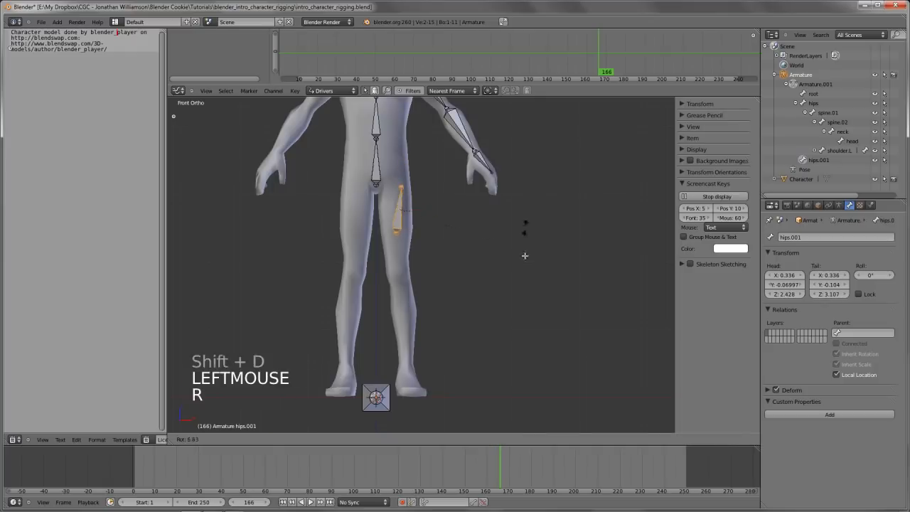
left_click(310, 216)
key("g")
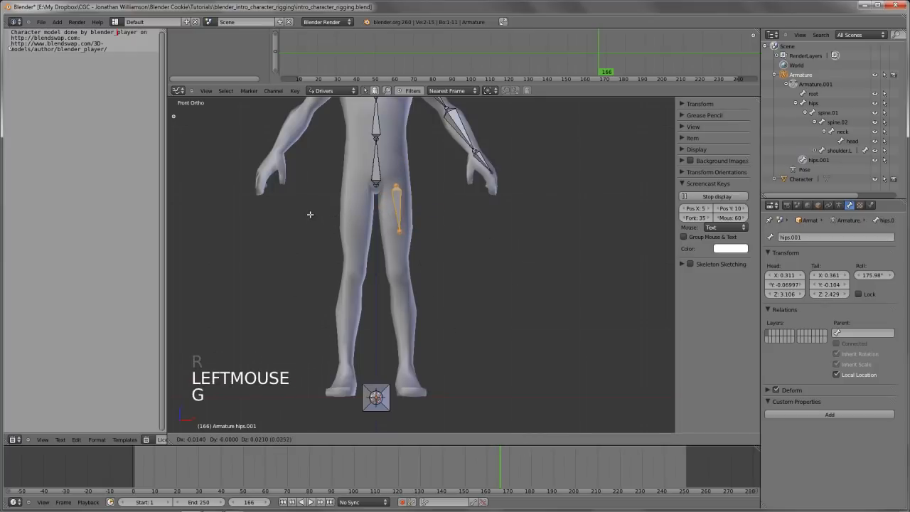
left_click(308, 200)
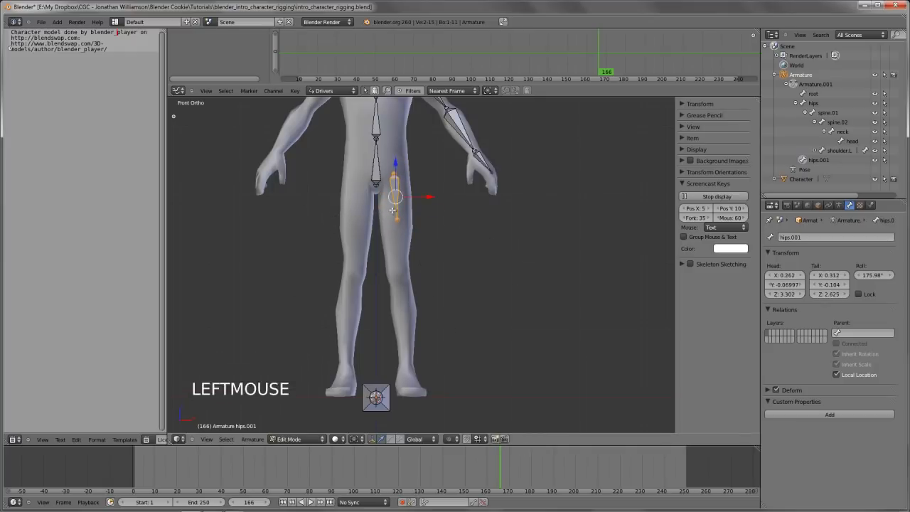
Move the thigh bone's lower joint to the knee and extrude a shin bone down to the ankle
key("a")
right_click(396, 217)
key("g")
key("g")
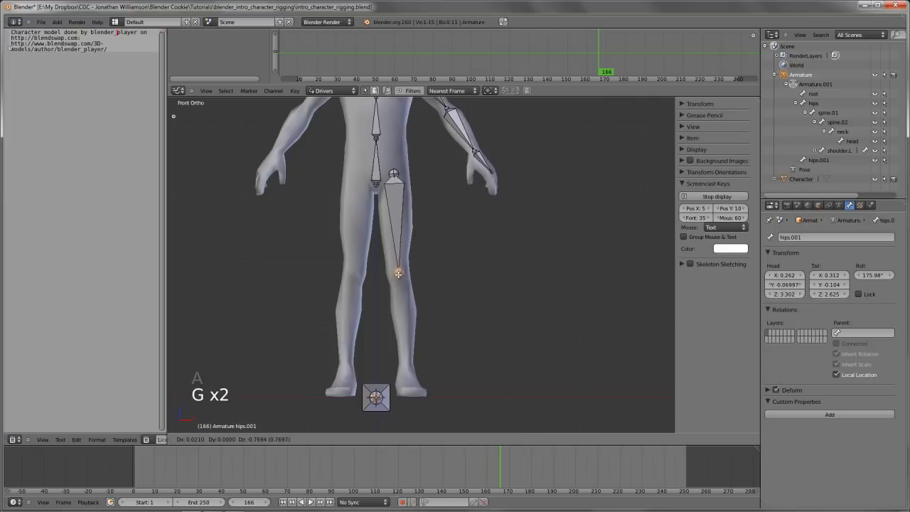
left_click(399, 277)
middle_click_drag(398, 277, 381, 216, "shift")
key("e")
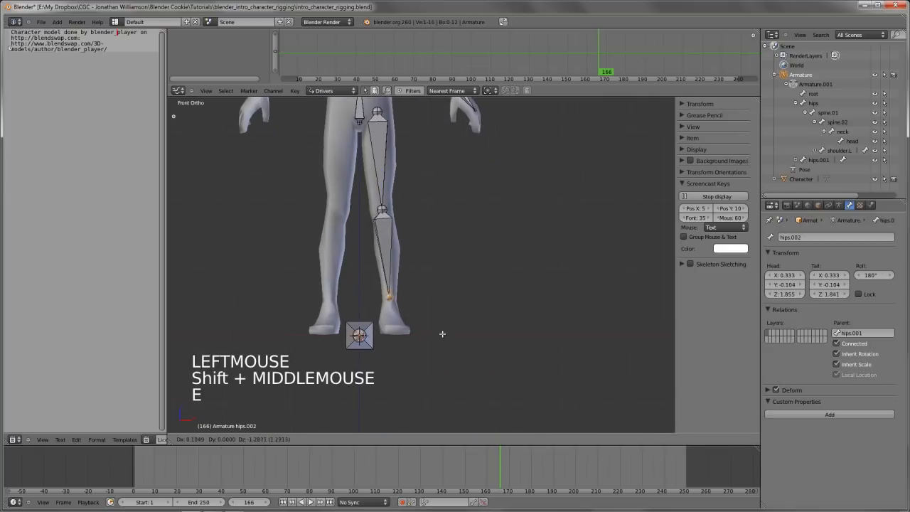
left_click(441, 341)
From the right side view, move the ankle and knee joints back to fit the middle of the leg
key("KP_3")
key("g")
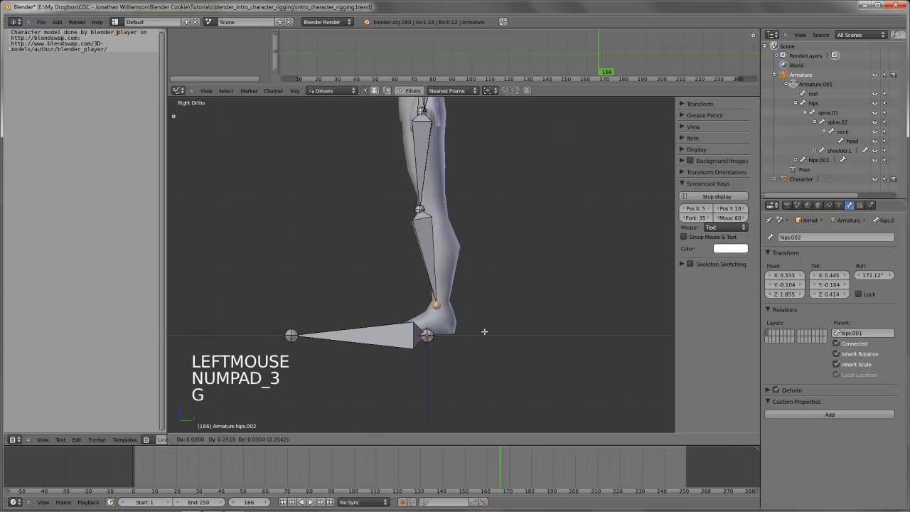
key("g")
key("g")
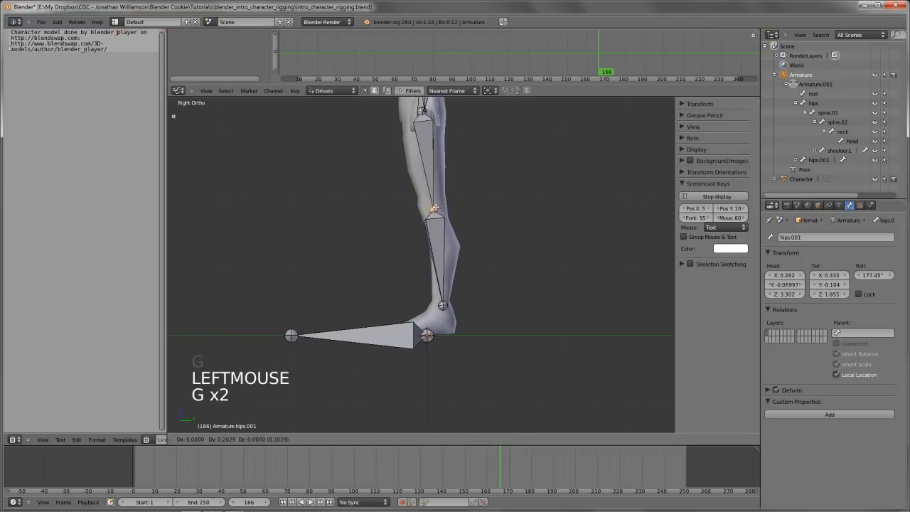
left_click(435, 307)
Using wireframe display, extrude a foot bone from the ankle joint to the ball of the foot and adjust its end
key("a")
right_click(452, 313)
scroll(455, 315, "up", 1)
scroll(455, 315, "up", 2)
key("z")
middle_click_drag(459, 334, 462, 284, "shift")
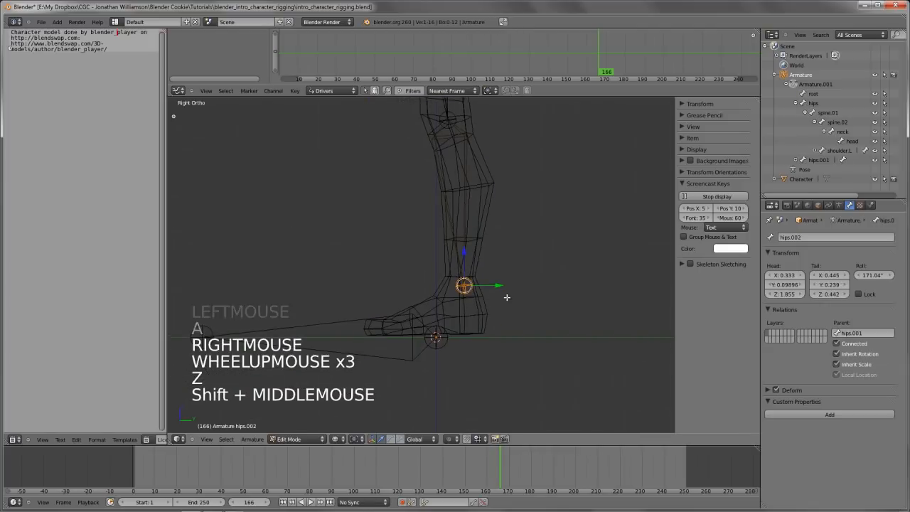
key("z")
key("e")
left_click(462, 334)
key("z")
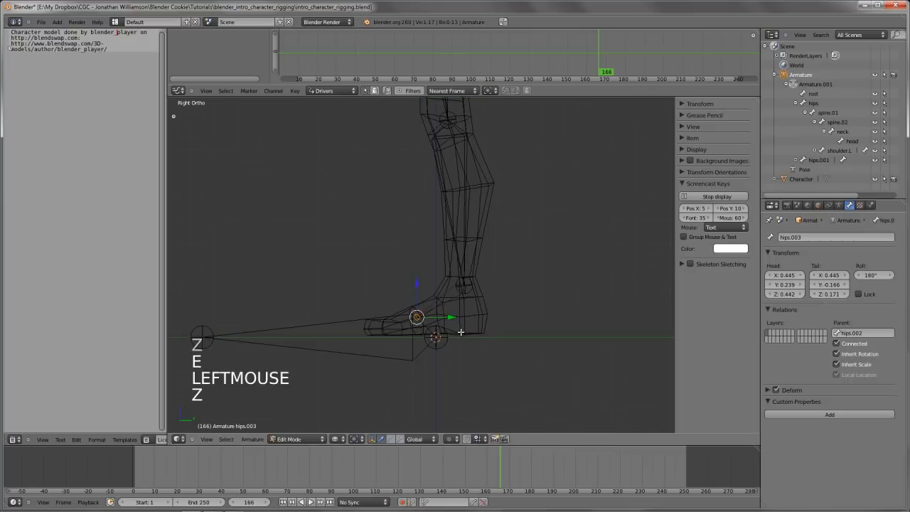
key("g")
Extrude a toe bone from the ball of the foot to the tip of the toes and restore solid display
key("e")
key("e")
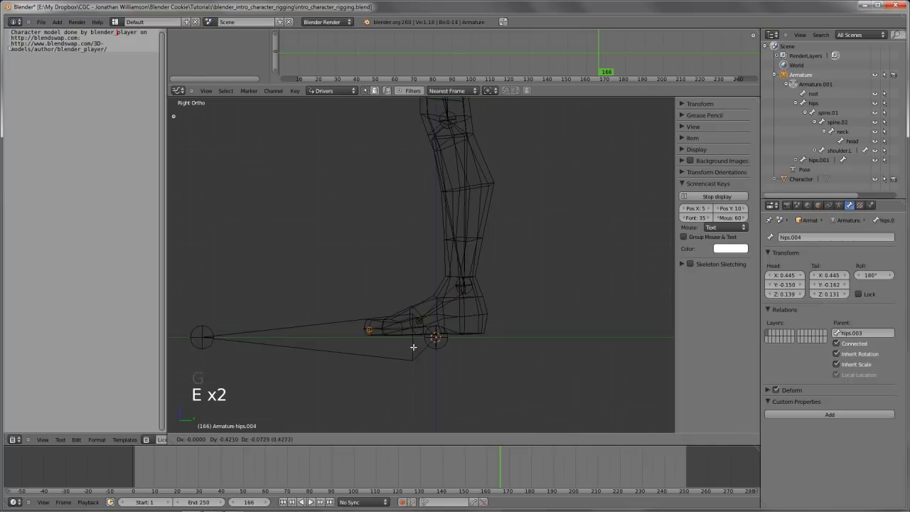
left_click(415, 344)
scroll(415, 345, "down", 3)
key("z")
Move the toe bone's tip and the ball-of-foot joint outward along the X axis to follow the foot's direction
mouse_move(420, 341)
middle_mouse_down()
mouse_move(473, 335)
mouse_move(427, 334)
middle_mouse_up()
scroll(474, 335, "up", 4)
key("g")
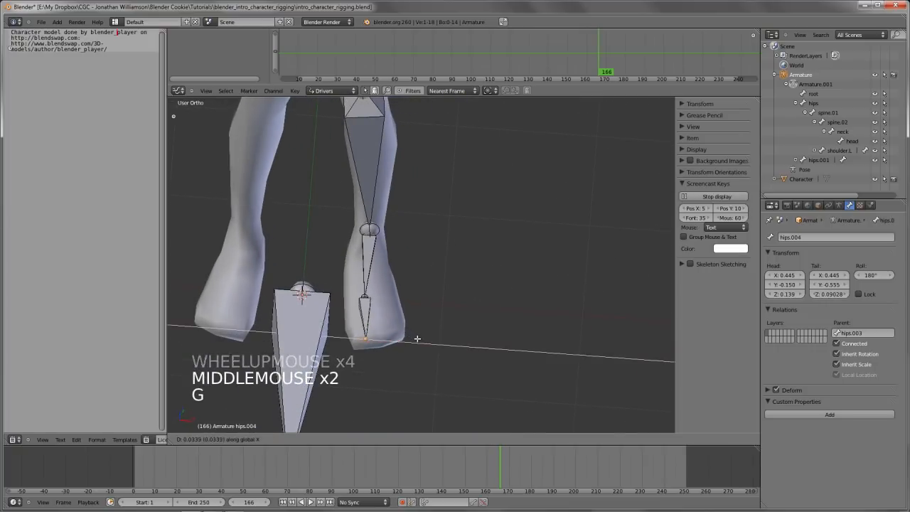
left_click(392, 306)
right_click(367, 297)
key("g")
key("x")
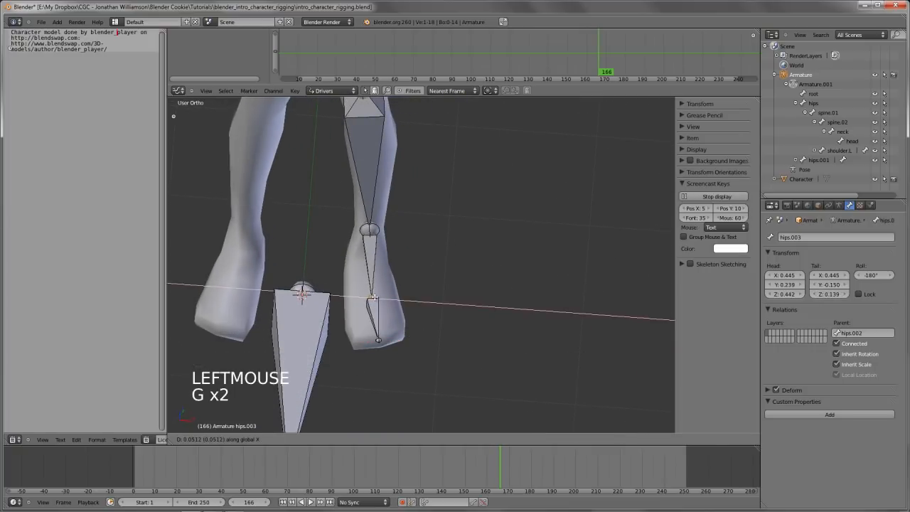
left_click(375, 299)
Expand the leg bone chain in the outliner from the thigh bone down to the toe bone
right_click(374, 317)
scroll(811, 176, "down", 1)
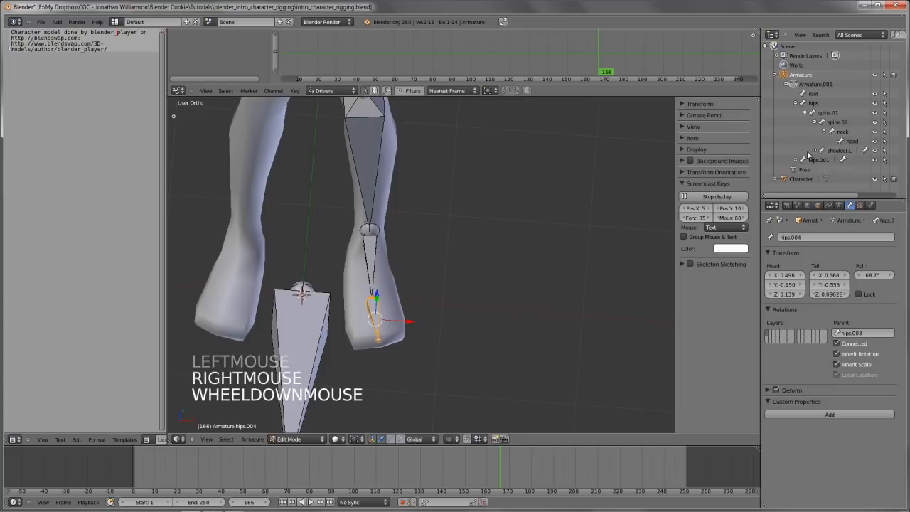
left_click(792, 162)
scroll(792, 163, "down", 3)
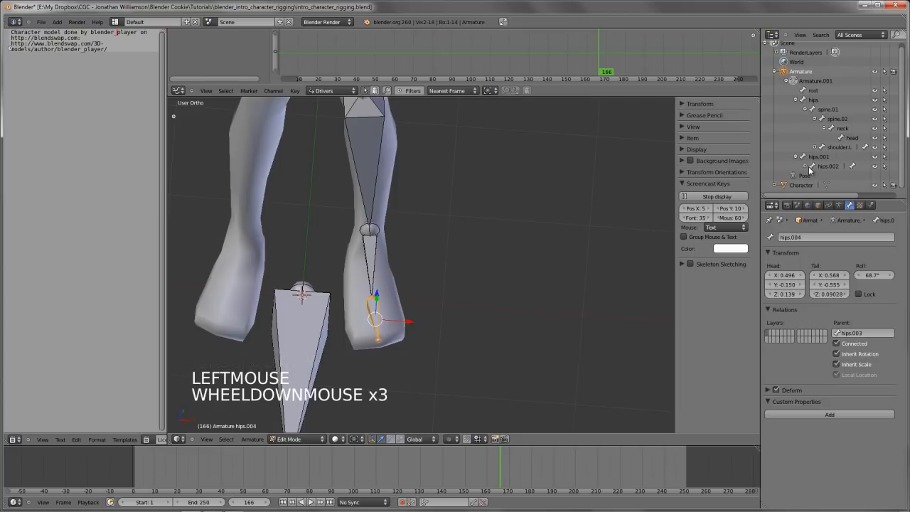
left_click(806, 166)
scroll(807, 167, "down", 4)
left_click(815, 166)
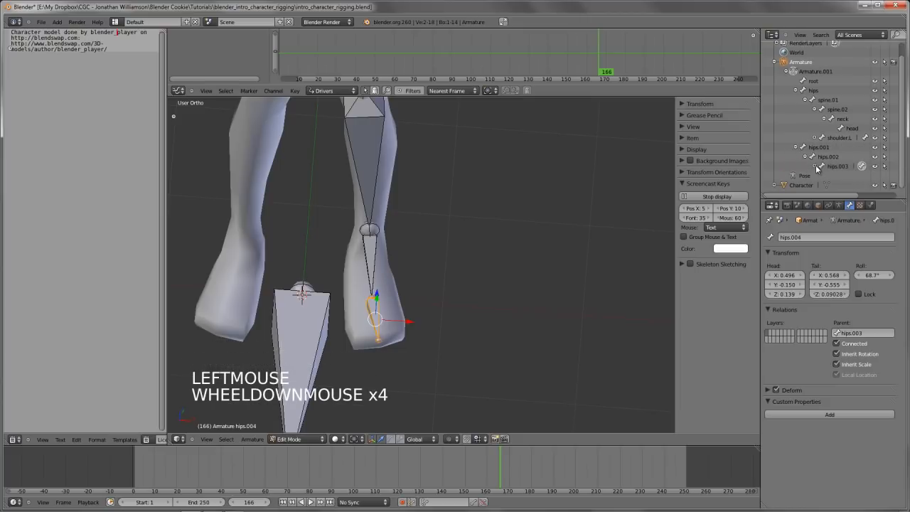
scroll(830, 155, "down", 1)
left_click(829, 147, "ctrl")
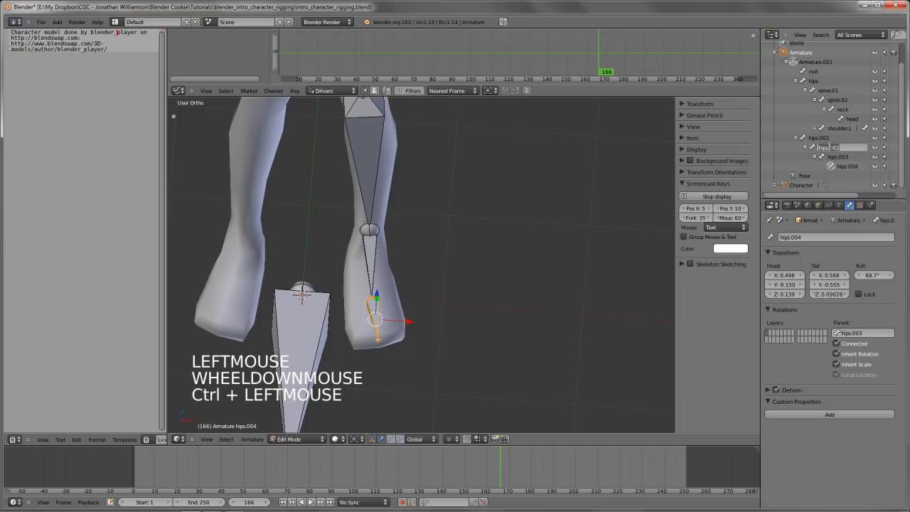
key("Escape")
Rename the thigh bone to leg_upper.L and the shin bone to leg_lower.L
left_click(820, 138)
scroll(483, 223, "down", 5)
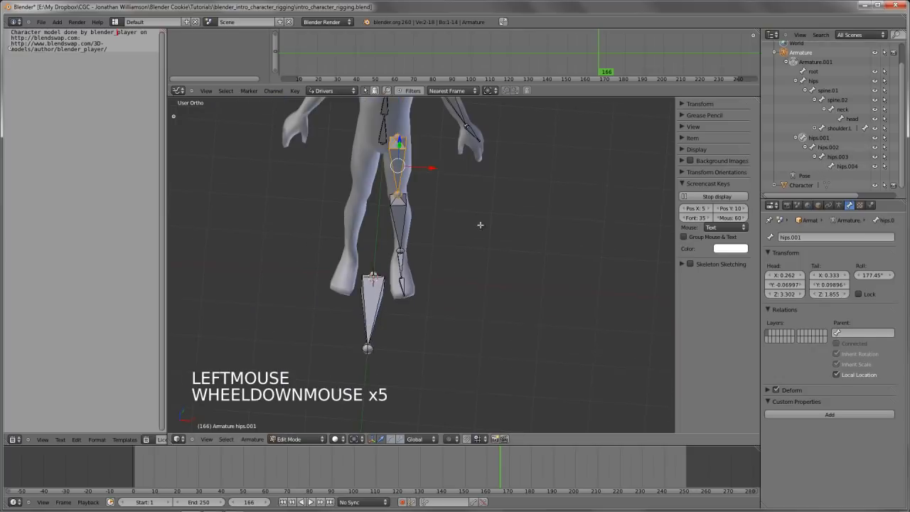
middle_click_drag(482, 224, 484, 247, "shift")
left_click(825, 138, "ctrl")
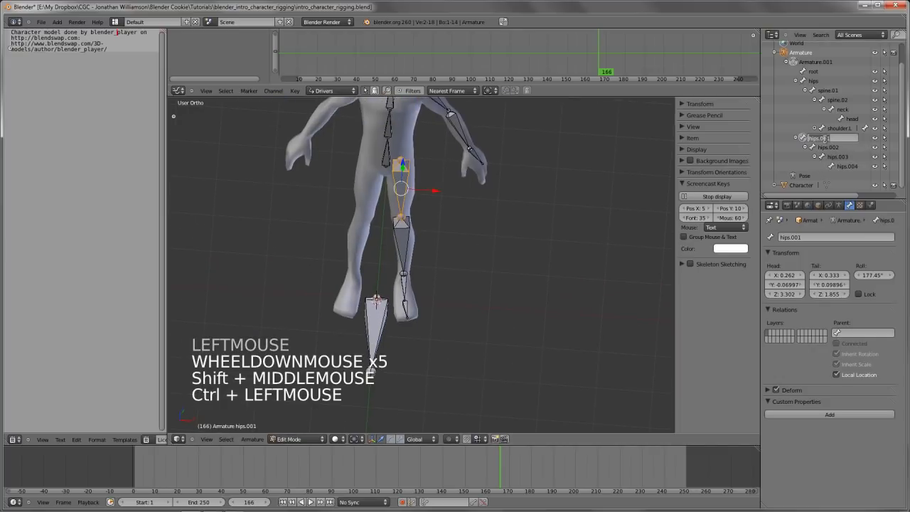
type("leg_upper.L")
key("Return")
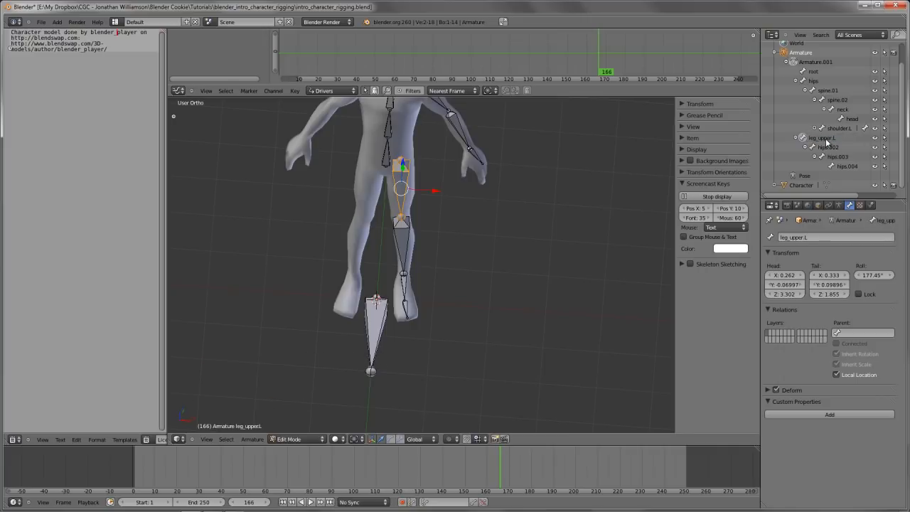
left_click(820, 147, "ctrl")
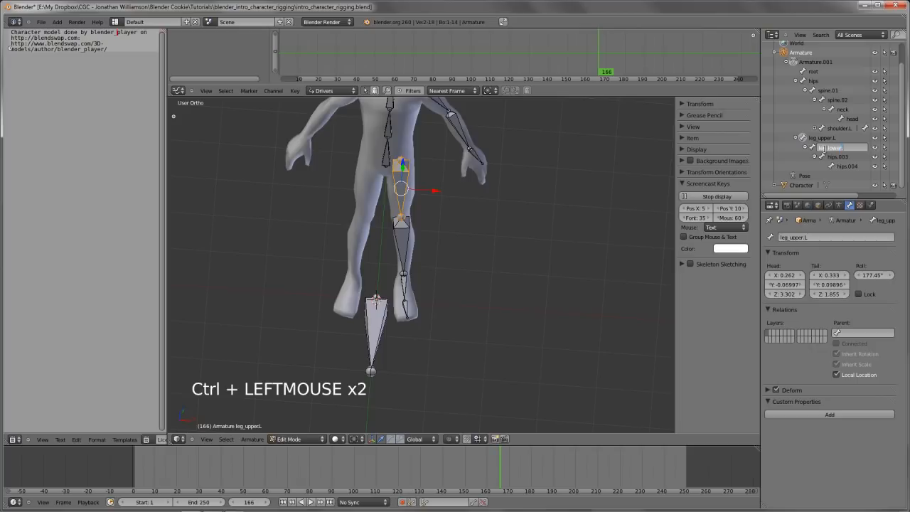
type("leg_lower.L")
key("Return")
Rename the foot bone to foot.L and the toe bone to toe.L
left_click(840, 157)
left_click(841, 157, "ctrl")
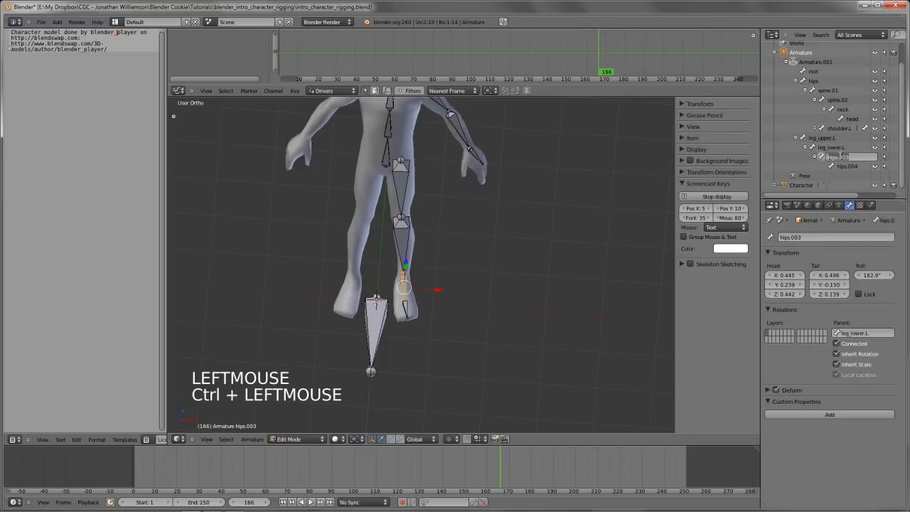
key("Return")
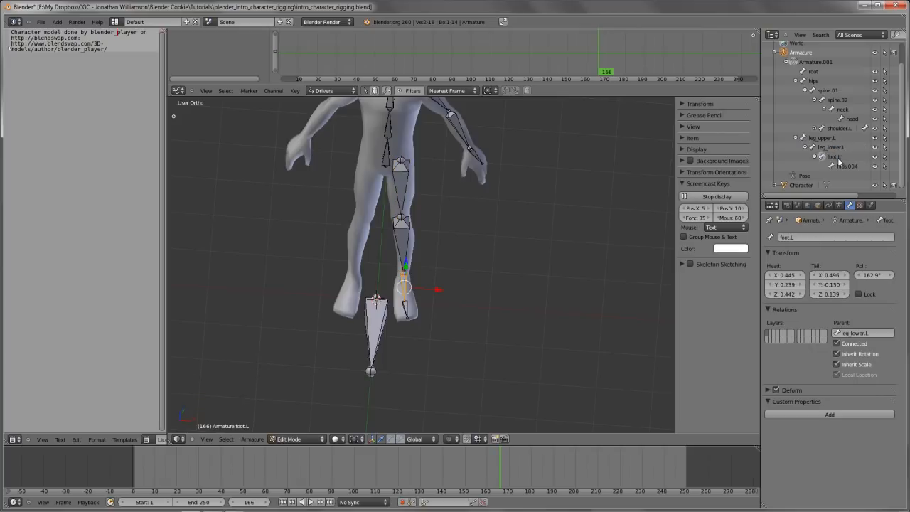
left_click(847, 166)
left_click(847, 166, "ctrl")
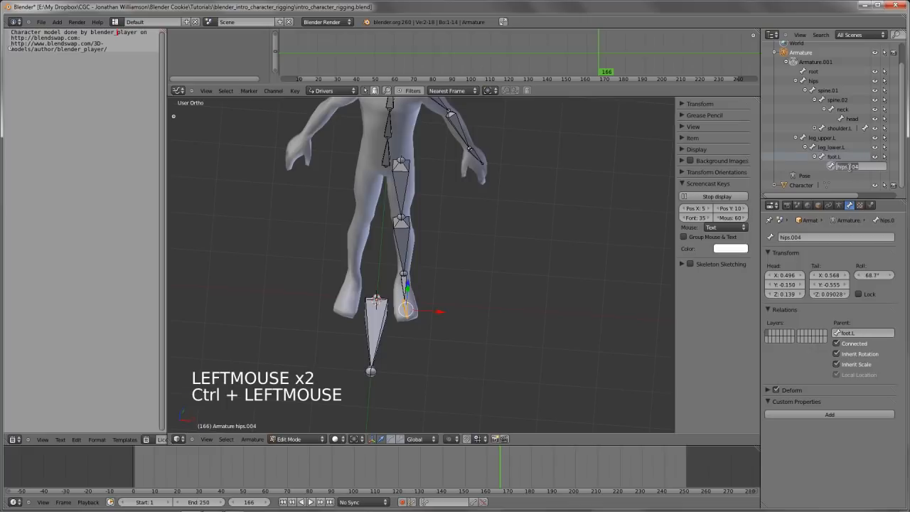
key("Return")
Switch the armature from Edit Mode to Pose Mode and show it in front view
scroll(624, 209, "down", 3)
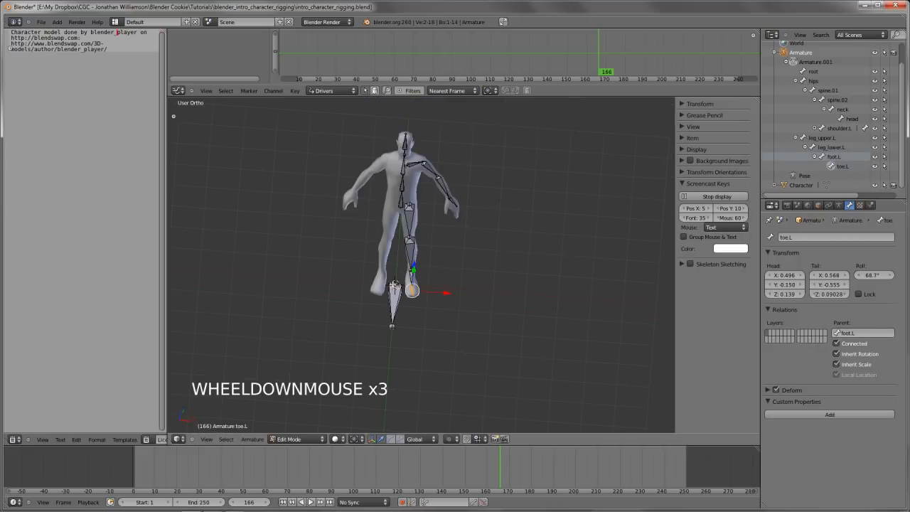
middle_click_drag(624, 209, 492, 310)
scroll(456, 275, "up", 3)
key("Tab")
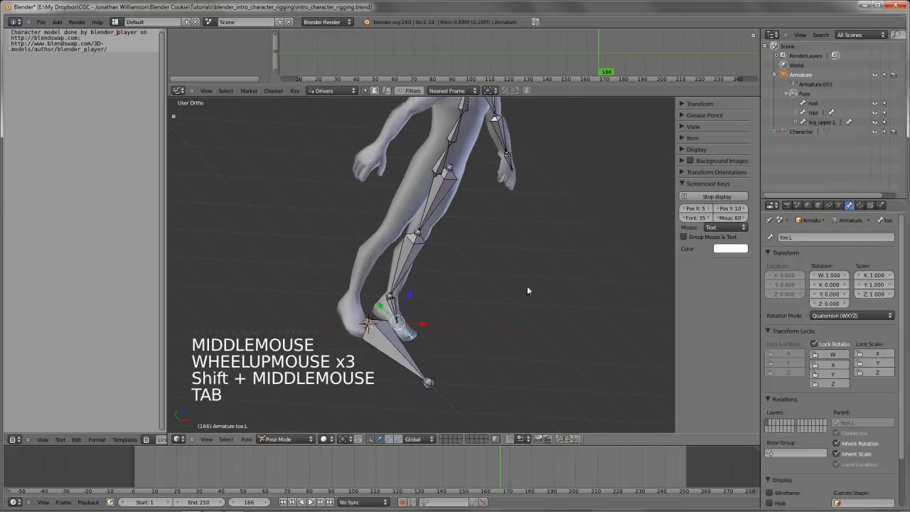
key("KP_1")
middle_click_drag(527, 286, 415, 288)
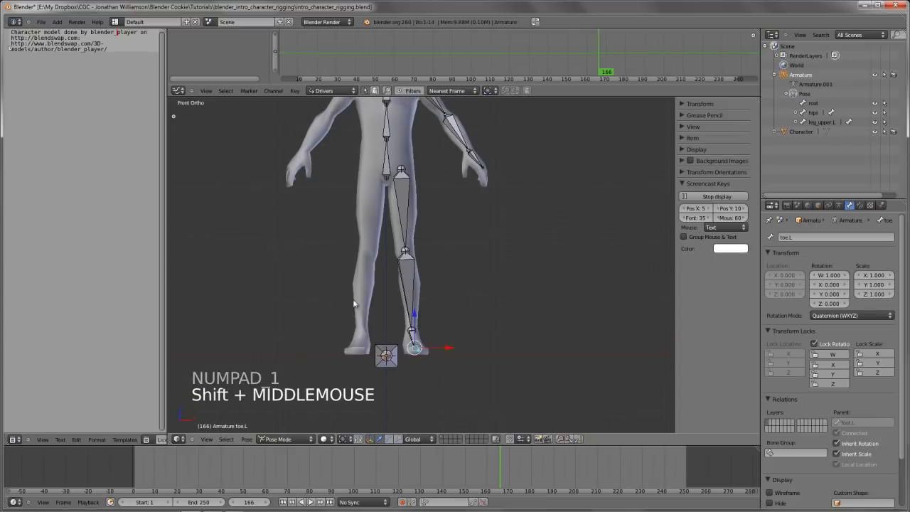
Switch the armature to Object Mode, toggle Edit Mode, return to Pose Mode and toggle once more between editing and posing
left_click(284, 439)
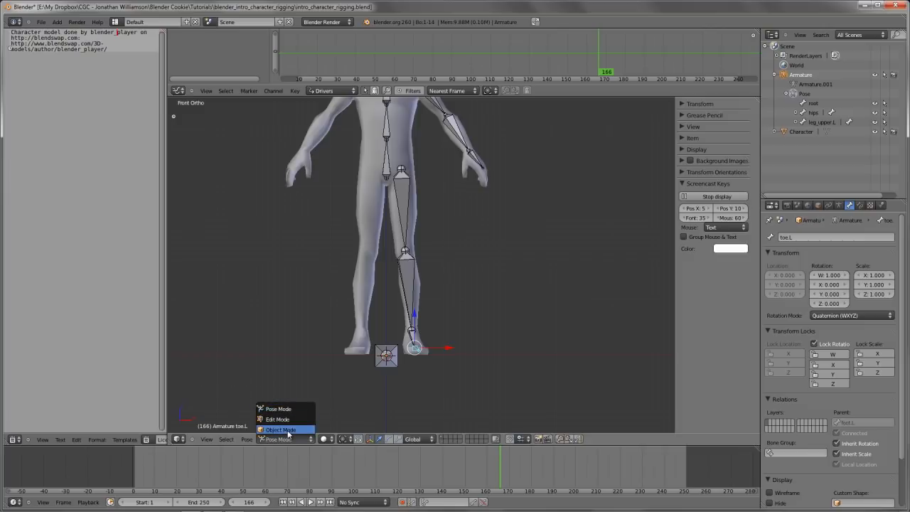
left_click(282, 431)
key("Tab")
key("Tab")
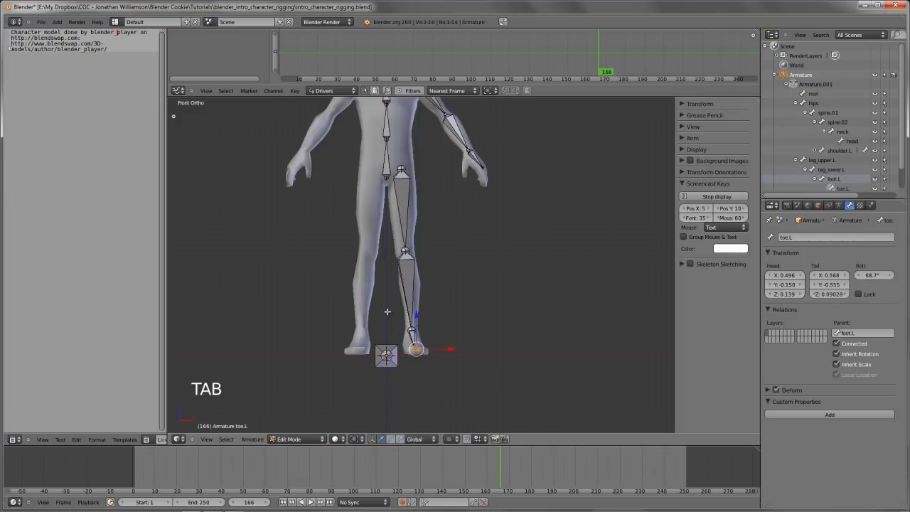
left_click(308, 435)
left_click(310, 412)
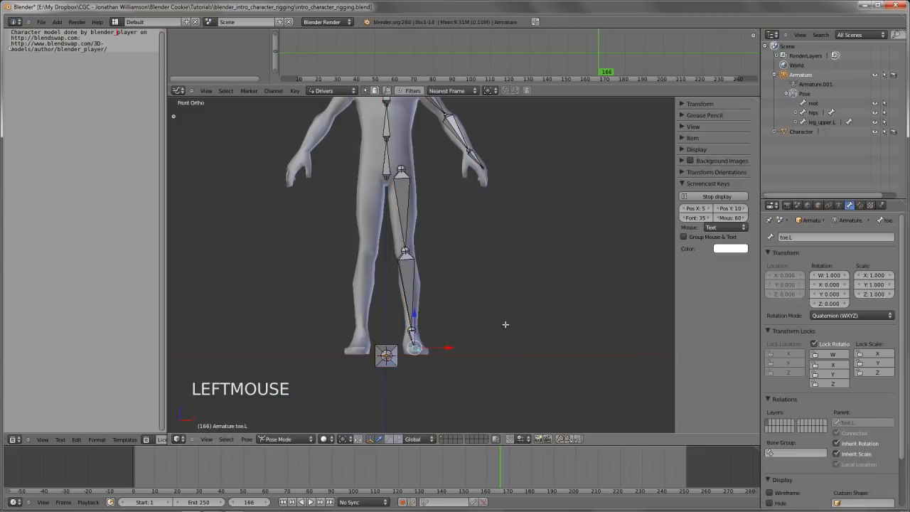
key("Tab")
key("Tab")
Try rotating the upper leg bone in the front and right side views to test the leg chain
middle_click_drag(404, 213, 399, 240, "shift")
right_click(402, 269)
key("r")
key("r")
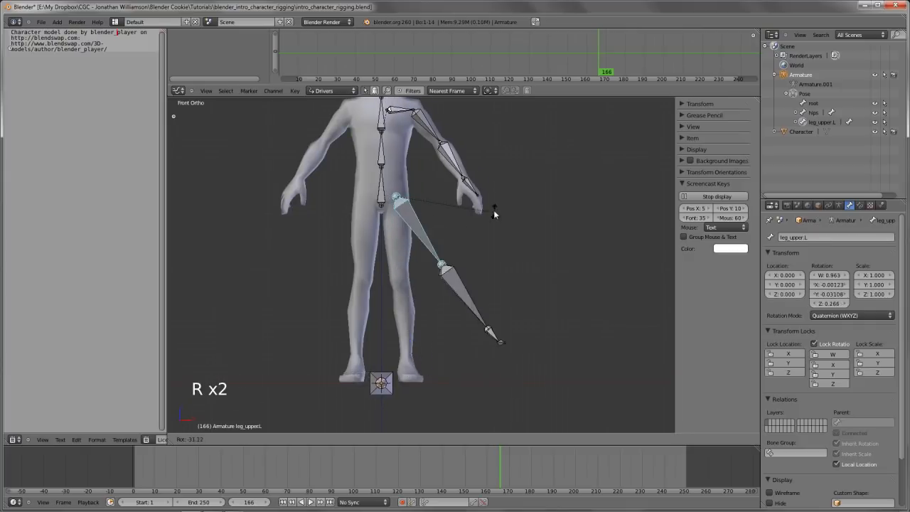
right_click(467, 274)
key("KP_3")
key("r")
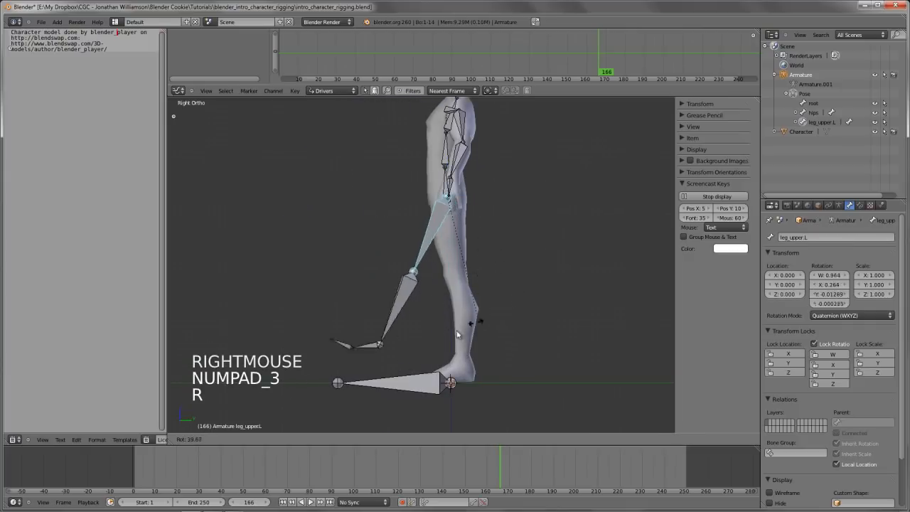
right_click(448, 335)
key("KP_1")
middle_click_drag(464, 279, 398, 213, "shift")
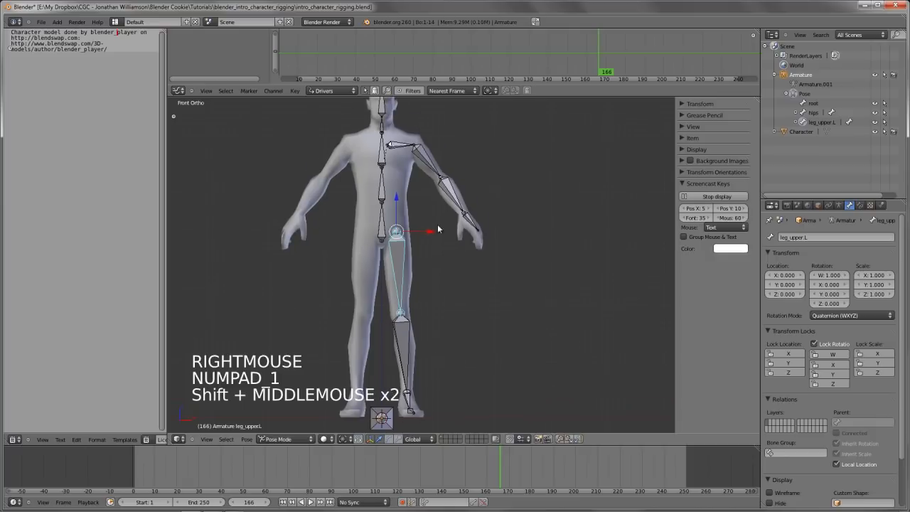
Reselect the upper leg bone, try rotating it freely and from the side again, and deselect all bones
key("a")
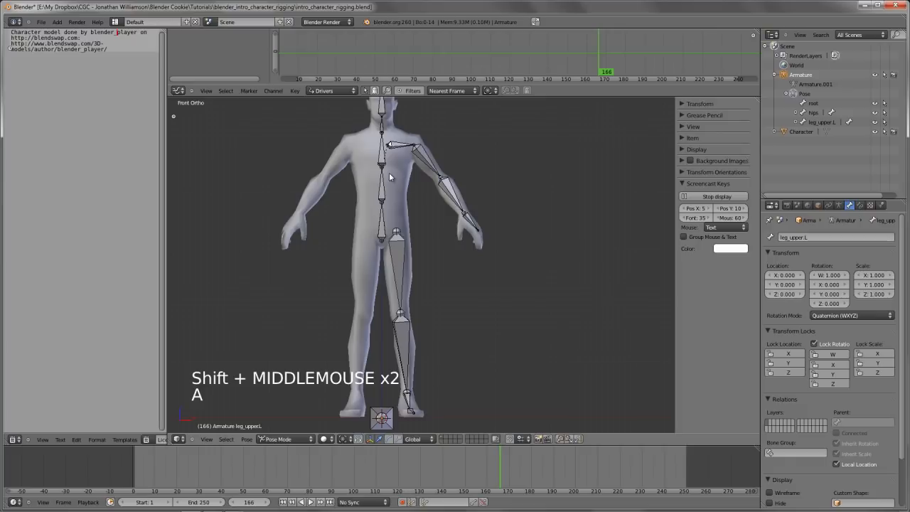
right_click(402, 267)
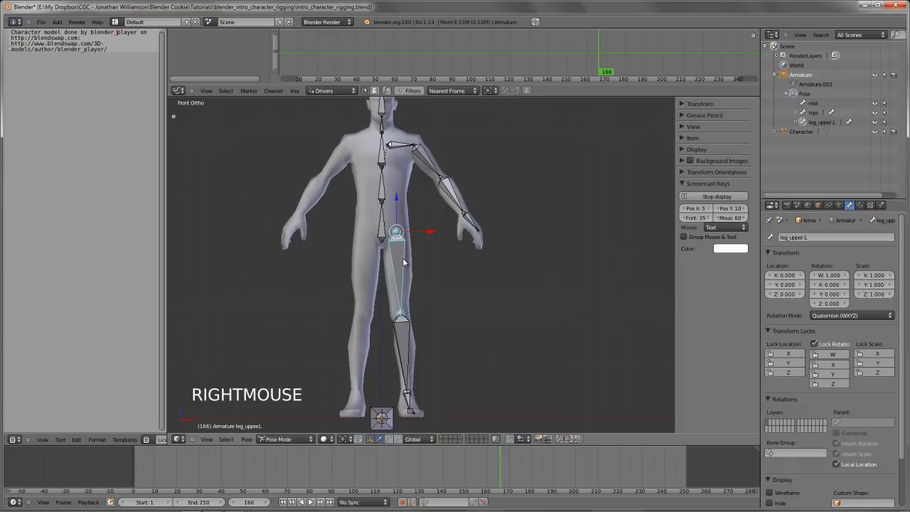
key("r")
key("r")
right_click(496, 325)
key("KP_3")
key("r")
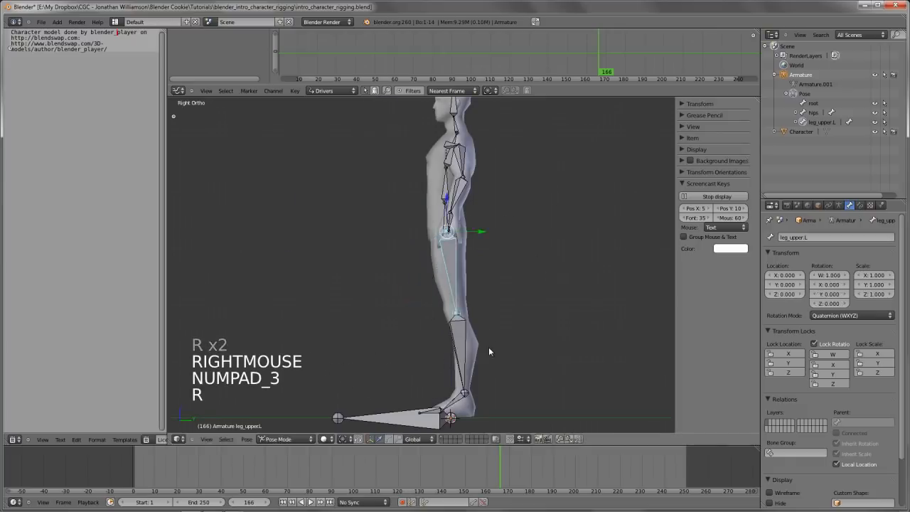
right_click(488, 349)
scroll(427, 292, "down", 3)
key("a")
middle_click_drag(420, 284, 552, 336)
scroll(425, 249, "up", 3)
middle_click_drag(425, 249, 552, 325)
scroll(507, 274, "down", 2)
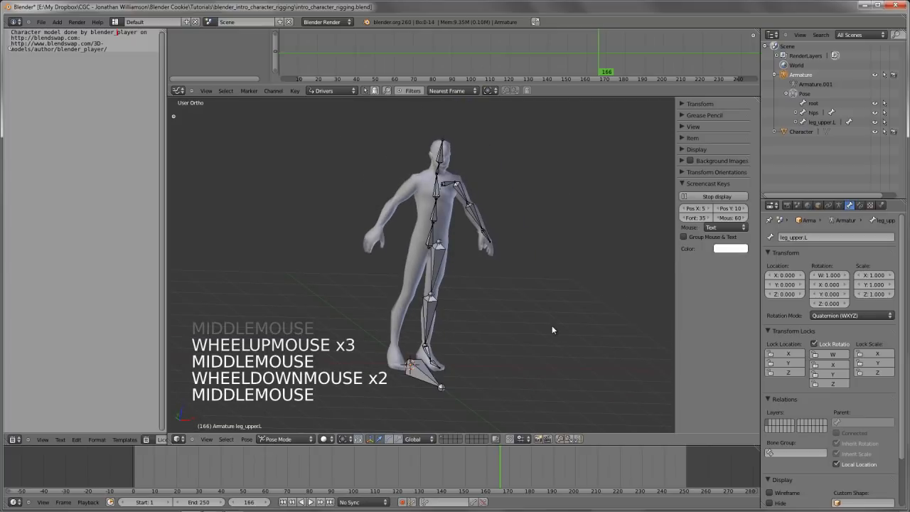
In Edit Mode, box-select the left arm and leg bones through wireframe display, leave out the root bone, and restore solid display
key("KP_1")
middle_click_drag(476, 280, 463, 309, "shift")
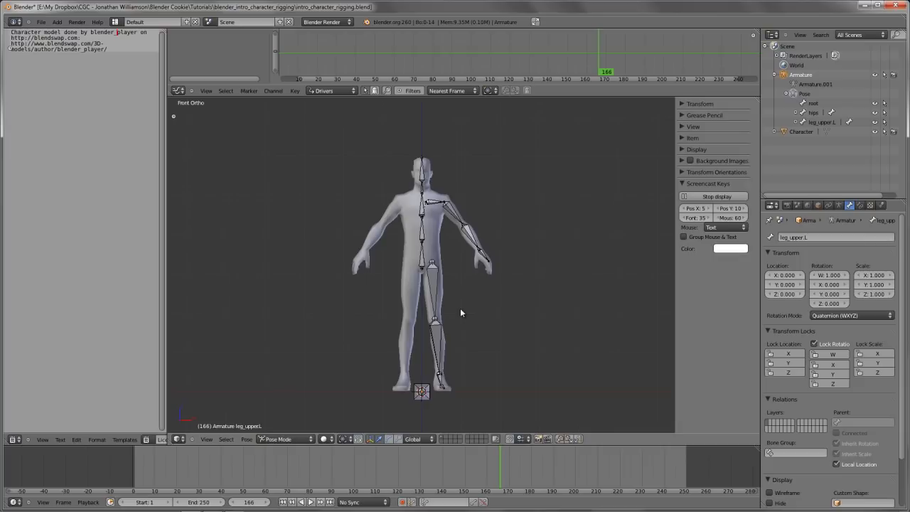
key("Tab")
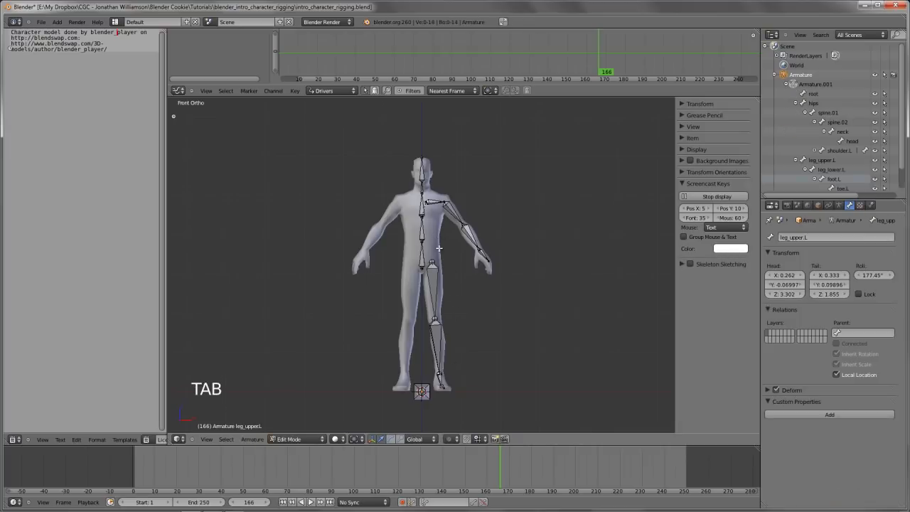
key("z")
key("b")
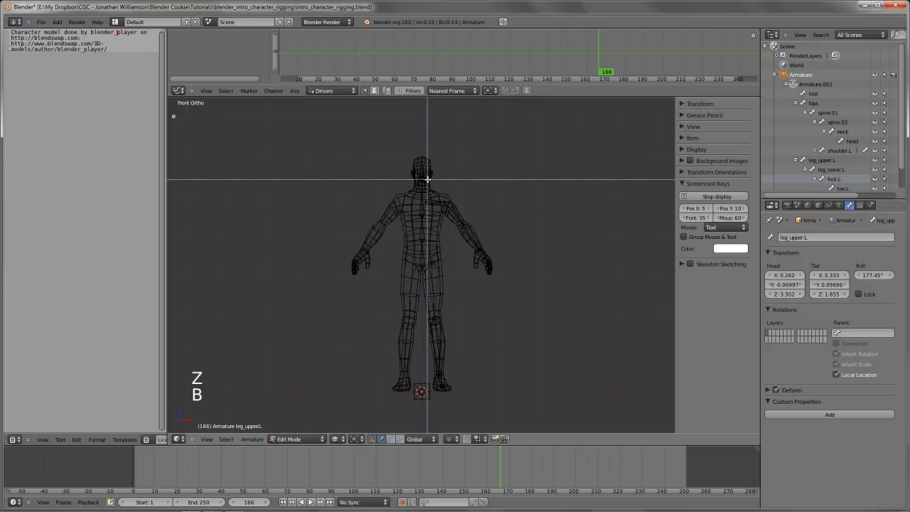
left_click_drag(426, 178, 632, 432)
key("b")
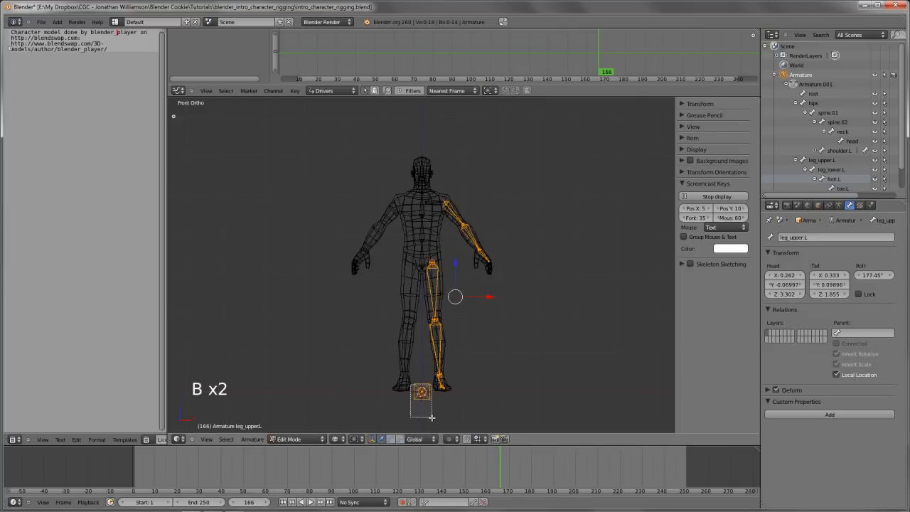
scroll(469, 326, "up", 1)
key("z")
middle_click_drag(469, 327, 481, 294, "shift")
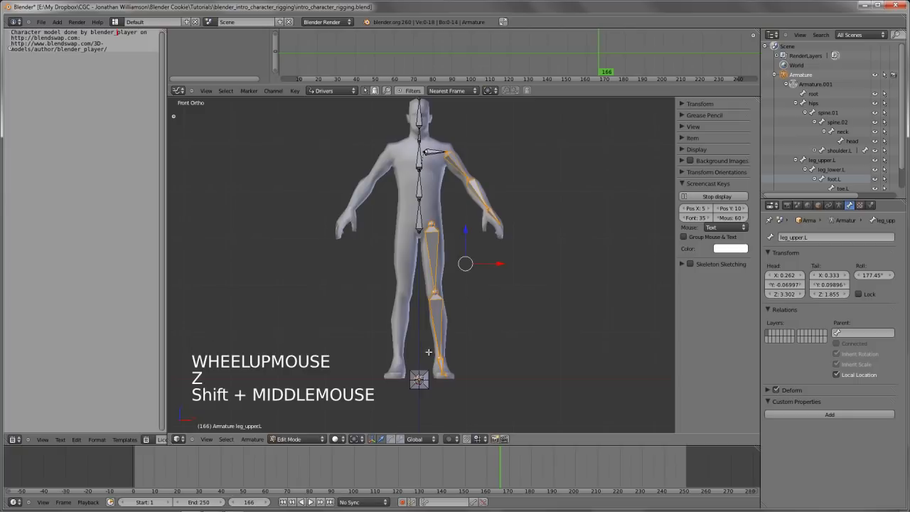
Reset the 3D cursor to the scene origin and set the pivot point to 3D Cursor
middle_click_drag(420, 387, 469, 367, "shift")
key("shift+c")
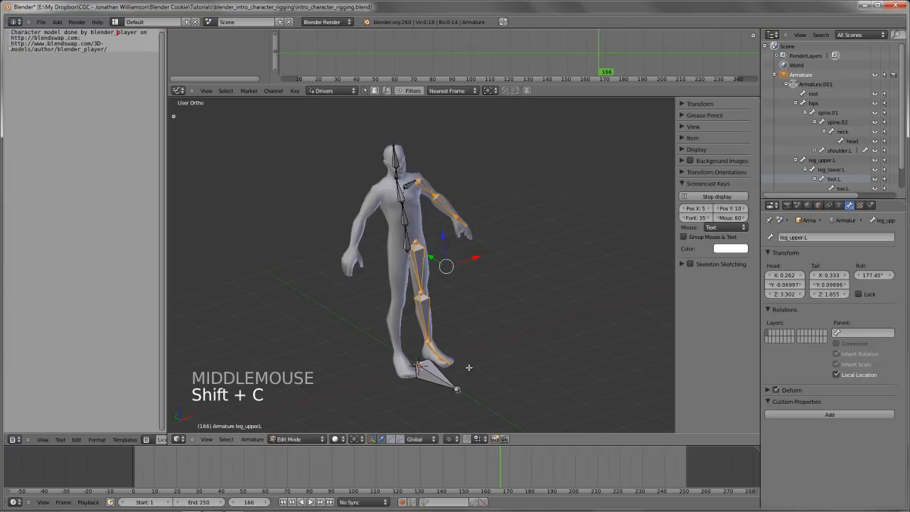
key("period")
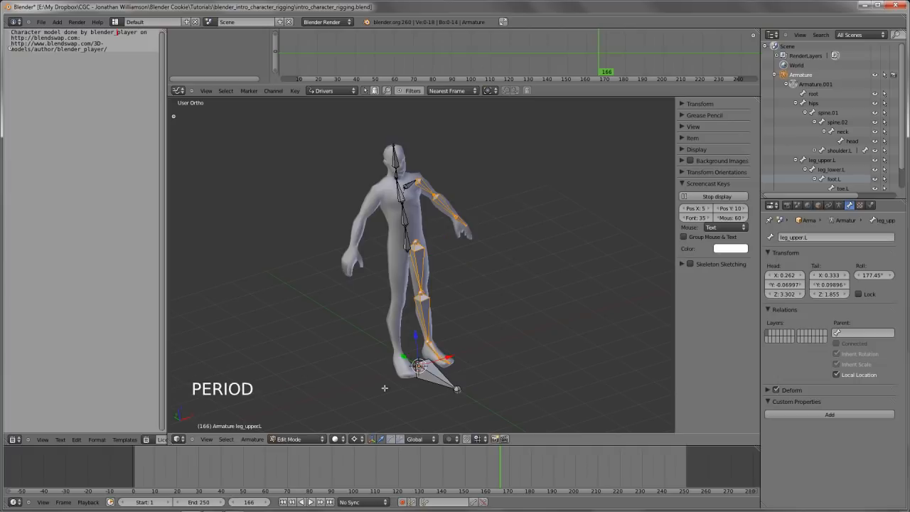
left_click(361, 439)
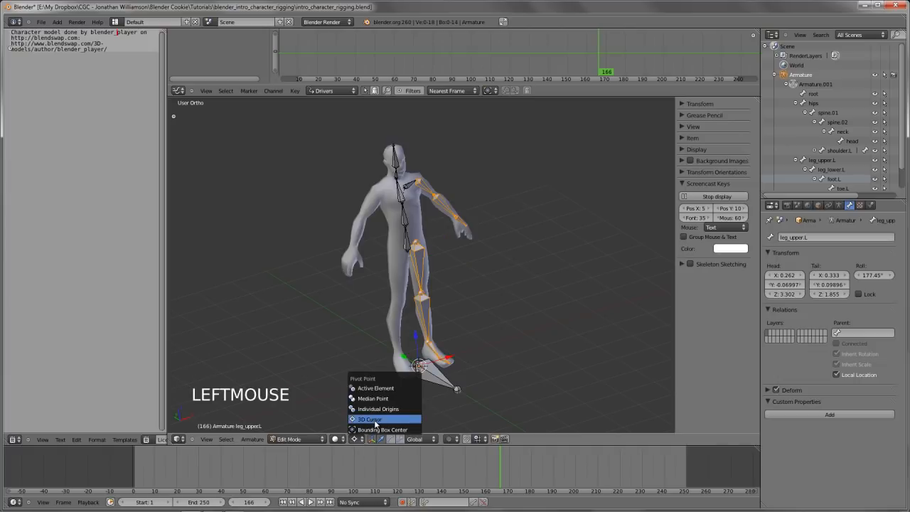
left_click(378, 421)
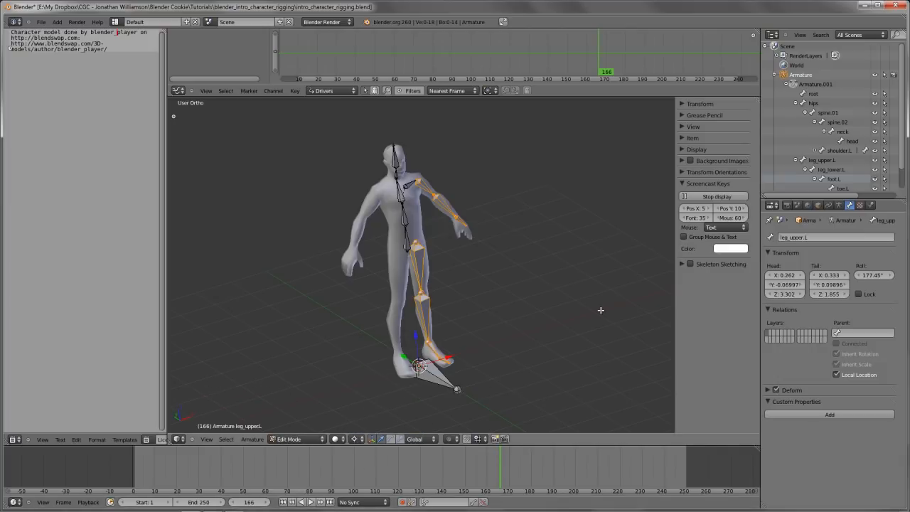
Add the left shoulder bone to the selected arm and leg bones and duplicate them all in place
right_click(406, 184, "shift")
scroll(520, 275, "up", 2)
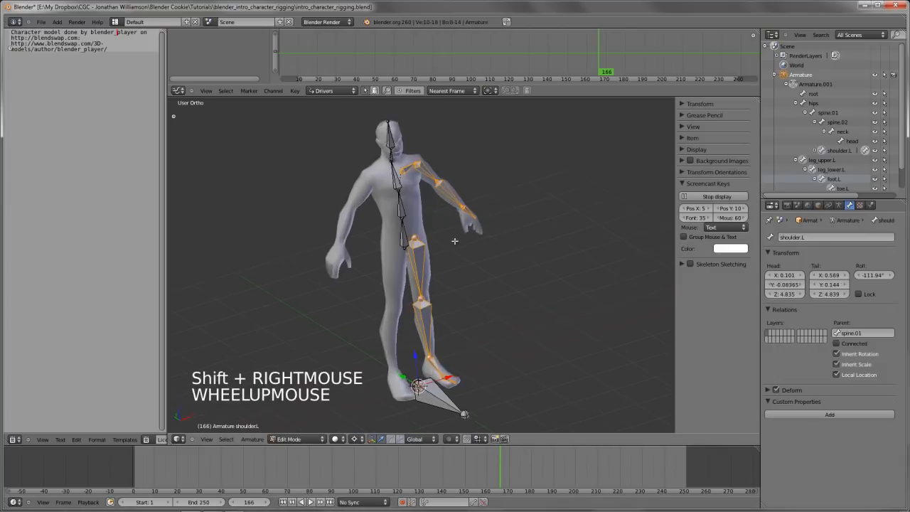
key("shift+d")
right_click(520, 276)
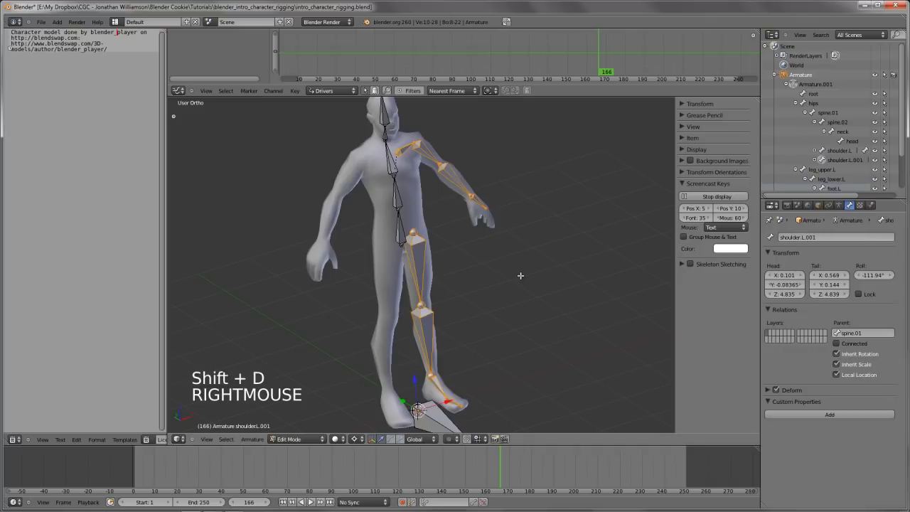
Try to mirror the duplicated arm and leg bones along the local X axis
left_click(250, 440)
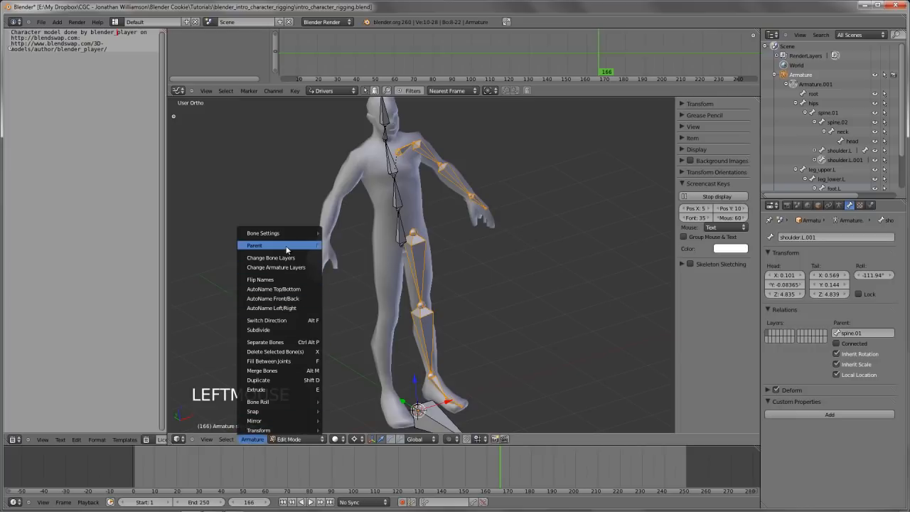
left_click(252, 445)
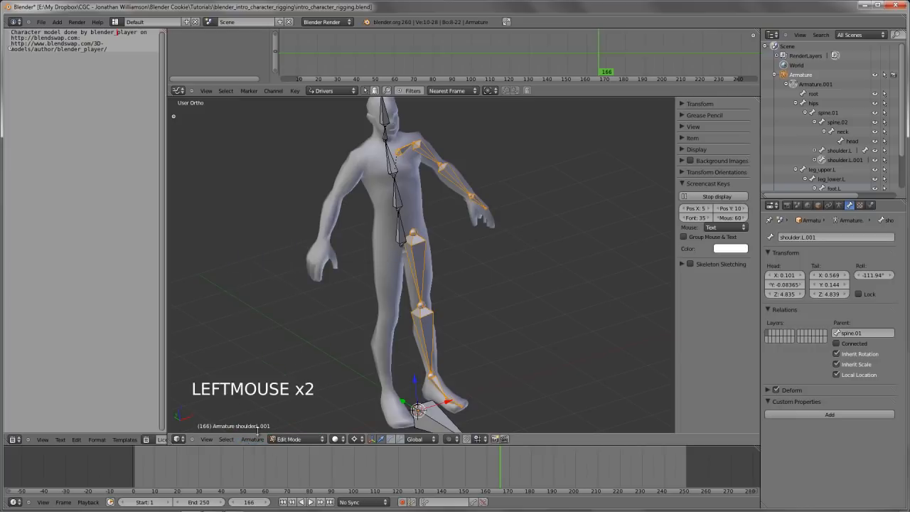
left_click(257, 434)
left_click(257, 447)
left_click(257, 440)
mouse_move(259, 422)
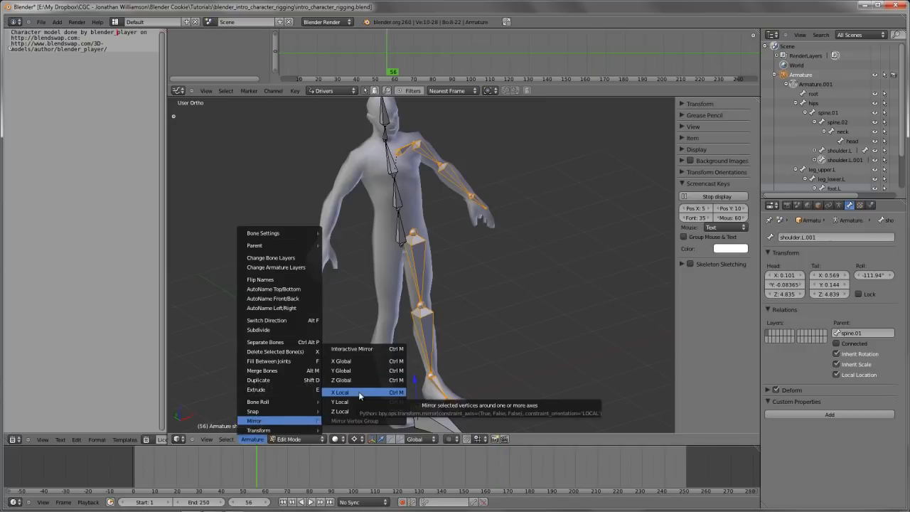
left_click(359, 393)
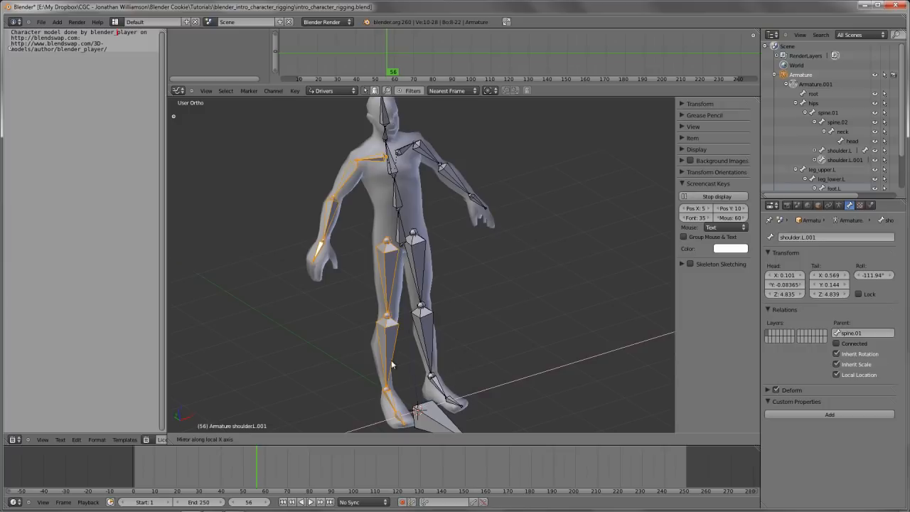
left_click(446, 348)
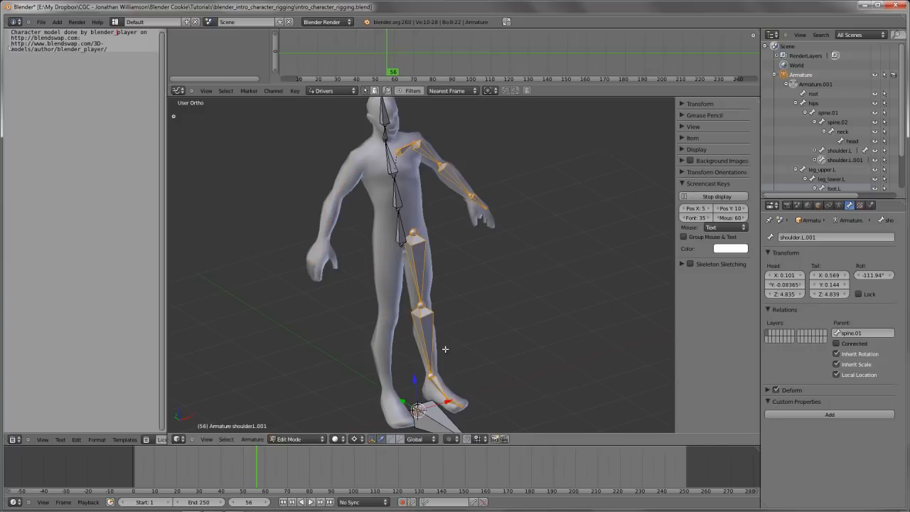
key("x")
Mirror the duplicated arm and leg bones onto the character's right side and check their fit in front view
left_click(251, 439)
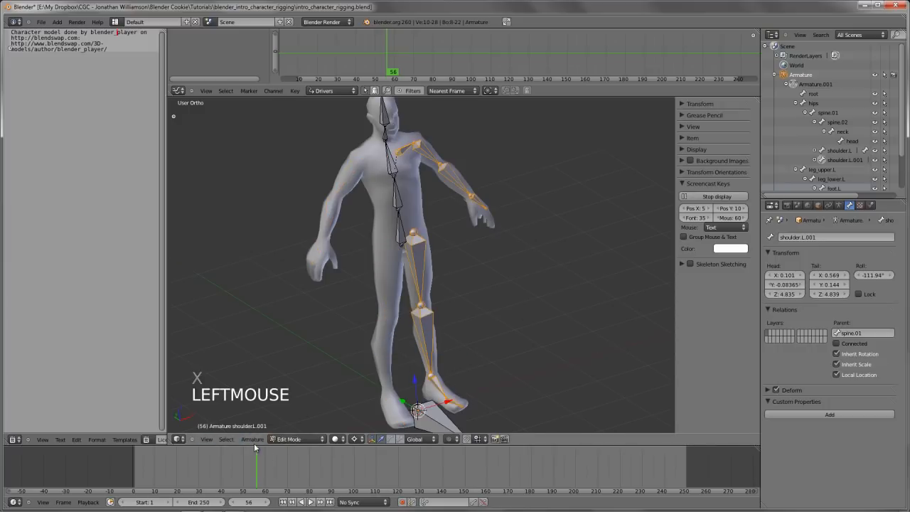
left_click(253, 438)
left_click(252, 439)
mouse_move(265, 424)
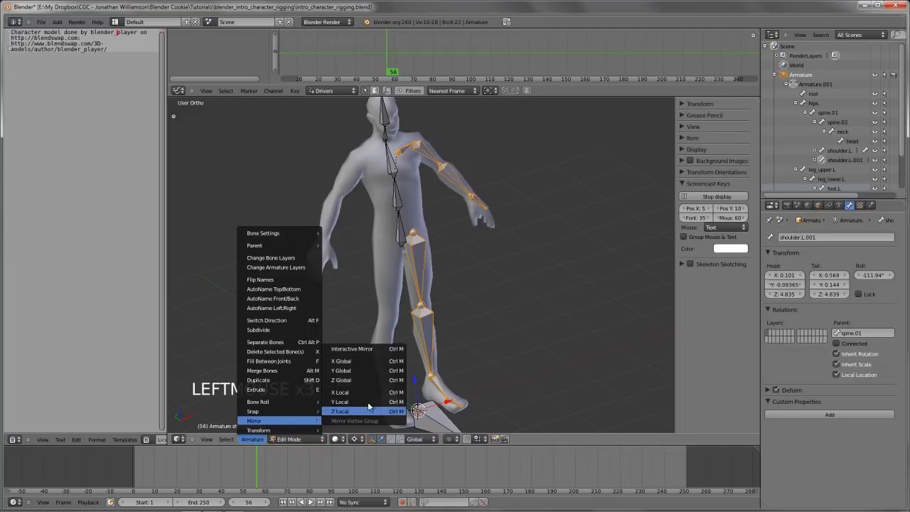
left_click(359, 400)
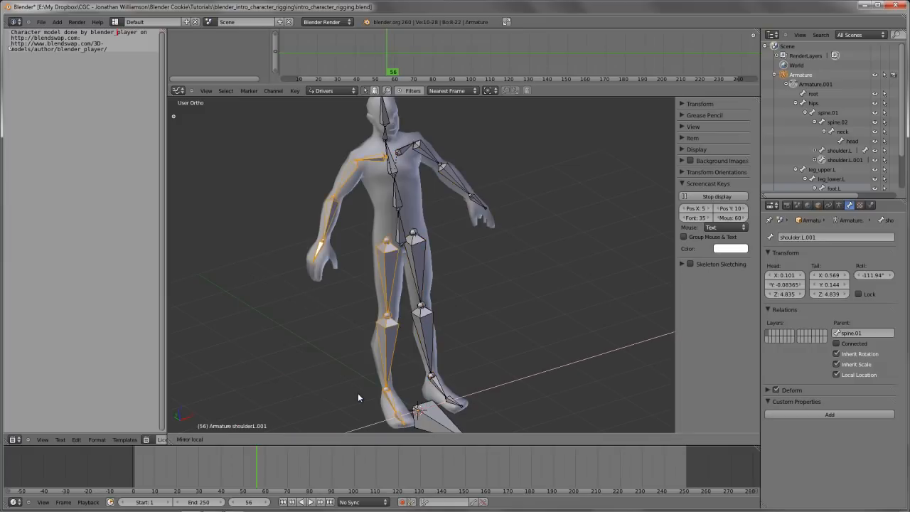
scroll(357, 394, "down", 3)
middle_click_drag(358, 394, 362, 294)
scroll(340, 349, "up", 4)
key("KP_1")
scroll(362, 294, "up", 2)
scroll(362, 293, "down", 3)
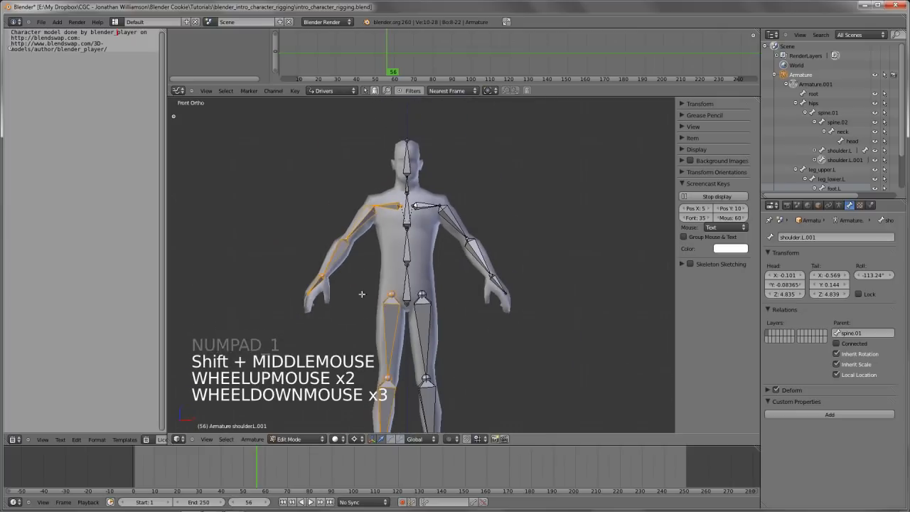
Deselect all bones and select the mirrored upper leg bone in Edit Mode to check its name
key("a")
scroll(362, 294, "down", 2)
key("Tab")
middle_click_drag(362, 293, 405, 302)
key("Tab")
right_click(403, 307)
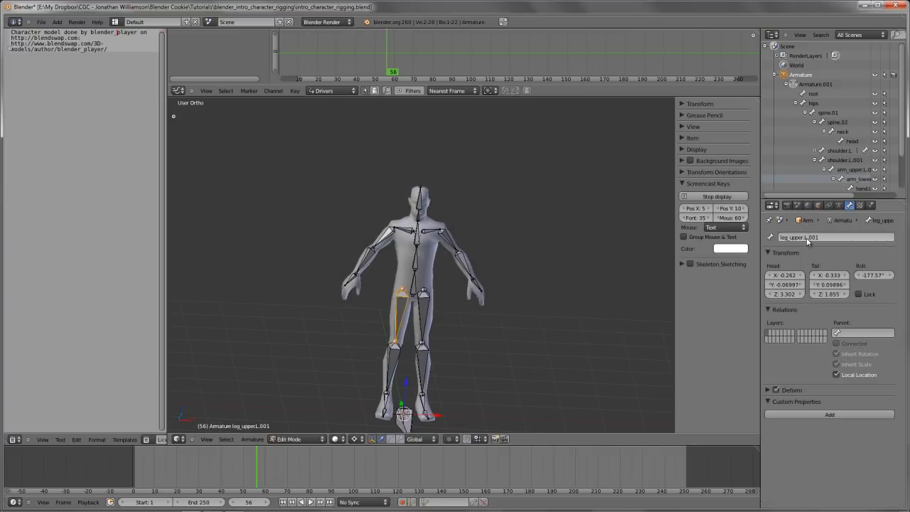
middle_click_drag(400, 319, 406, 277, "shift")
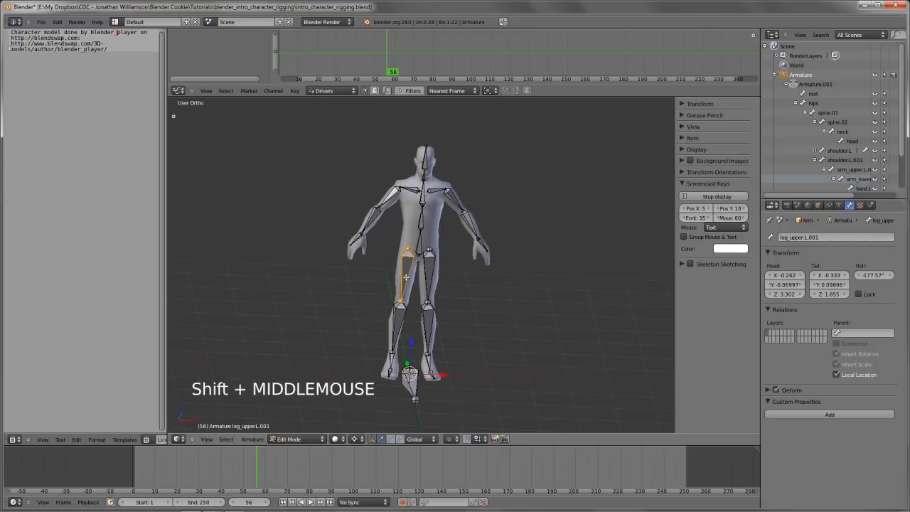
Select all the mirrored right arm and leg bones in front view, including shoulder and foot, and flip their names
key("KP_1")
key("b")
left_click_drag(341, 177, 412, 380)
right_click(415, 189, "shift")
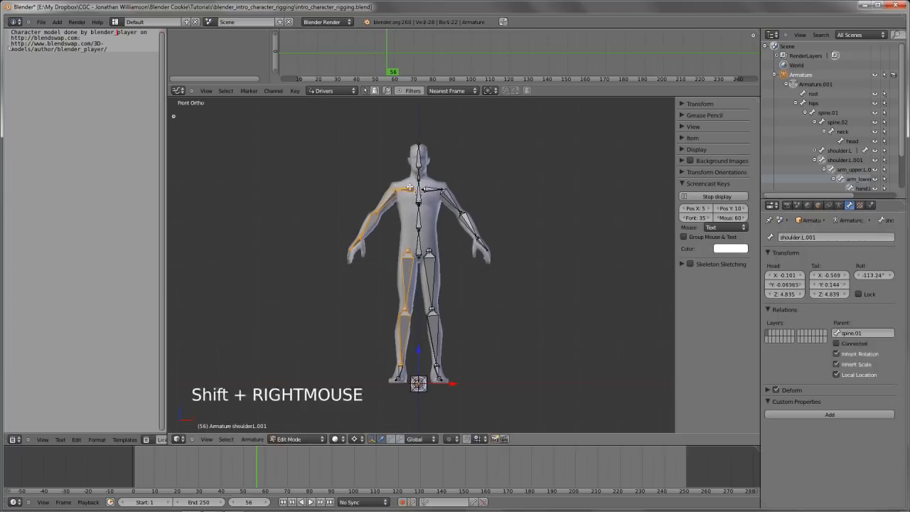
key("b")
left_click_drag(382, 349, 406, 409)
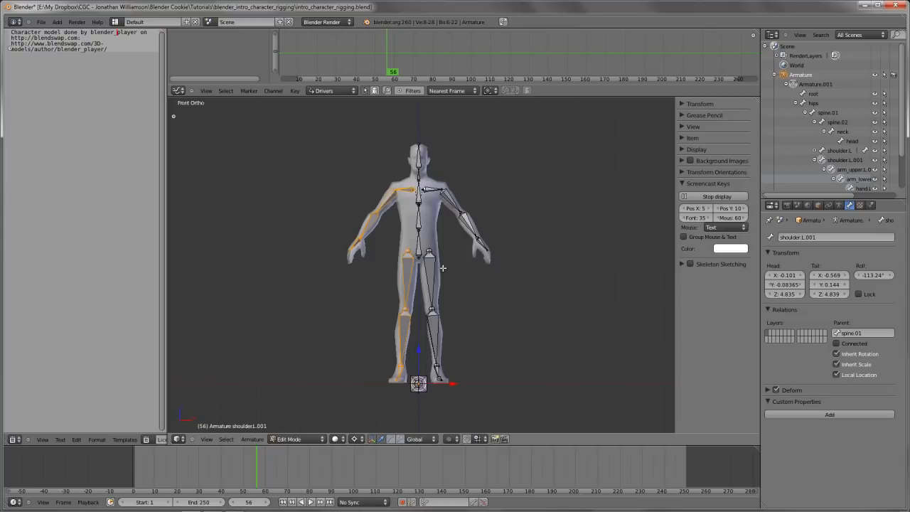
middle_click_drag(476, 291, 473, 299, "shift")
scroll(474, 298, "up", 2)
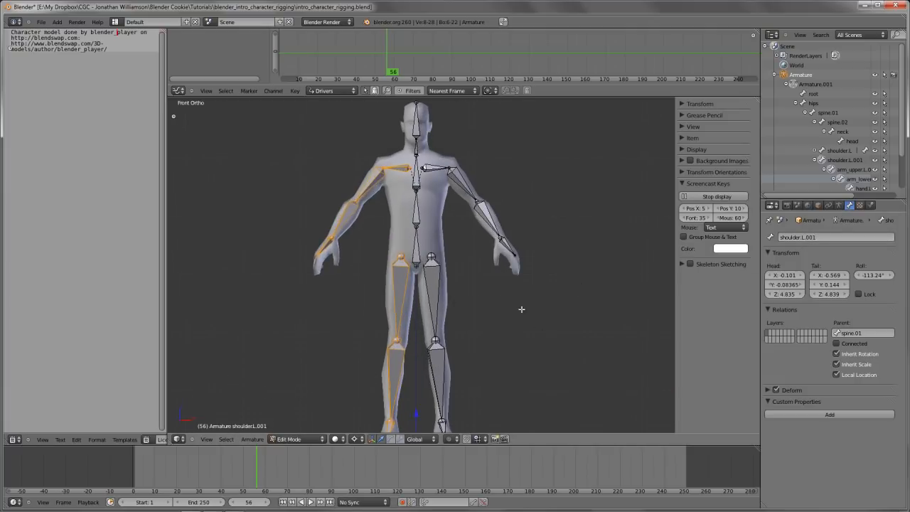
middle_click_drag(522, 308, 524, 292, "shift")
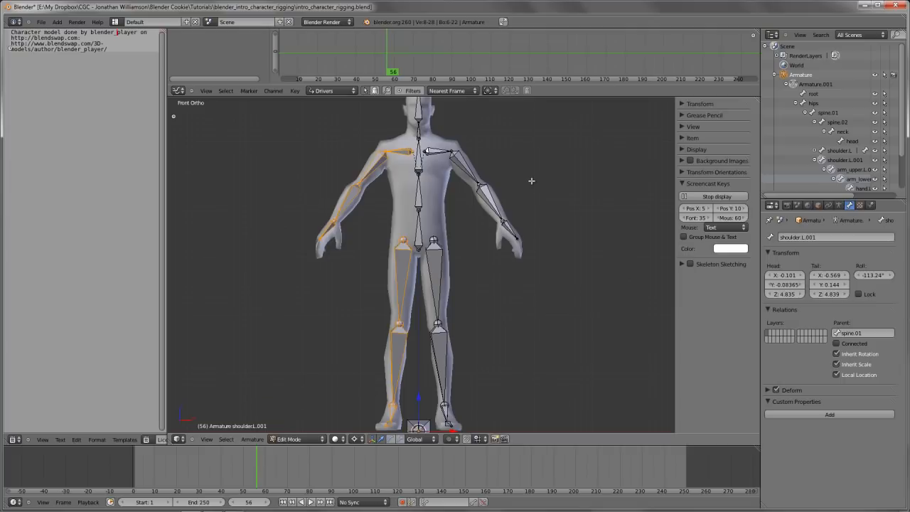
key("w")
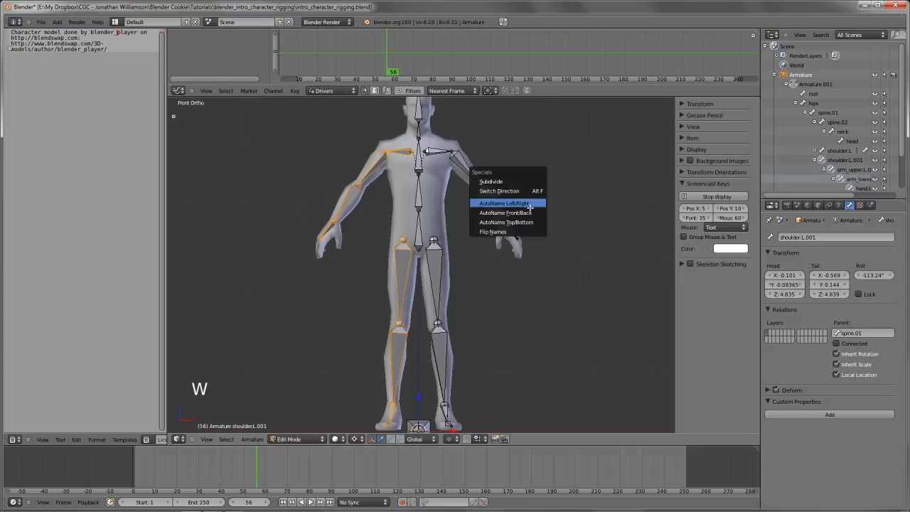
left_click(527, 231)
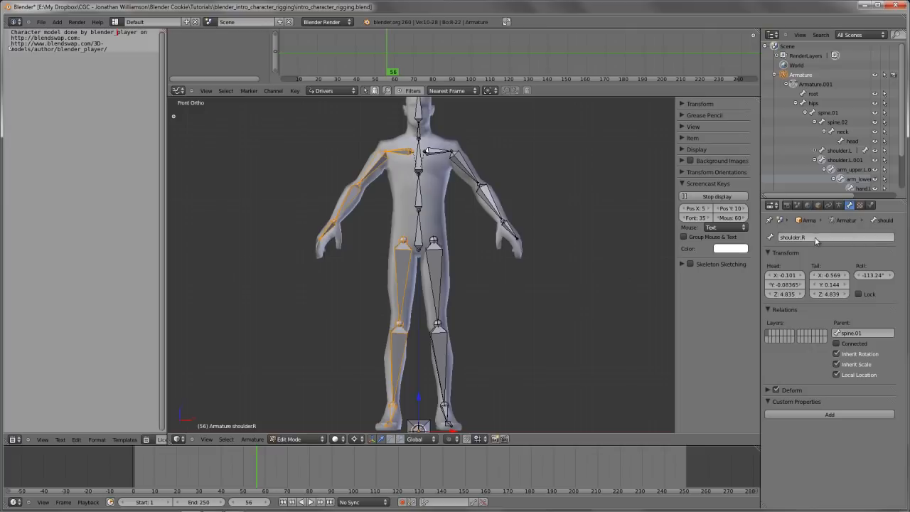
Select the right upper leg bone to check its flipped name, and deselect everything
middle_click_drag(335, 235, 370, 239)
key("a")
right_click(413, 256)
middle_click_drag(463, 240, 439, 275, "shift")
scroll(438, 274, "up", 2)
key("a")
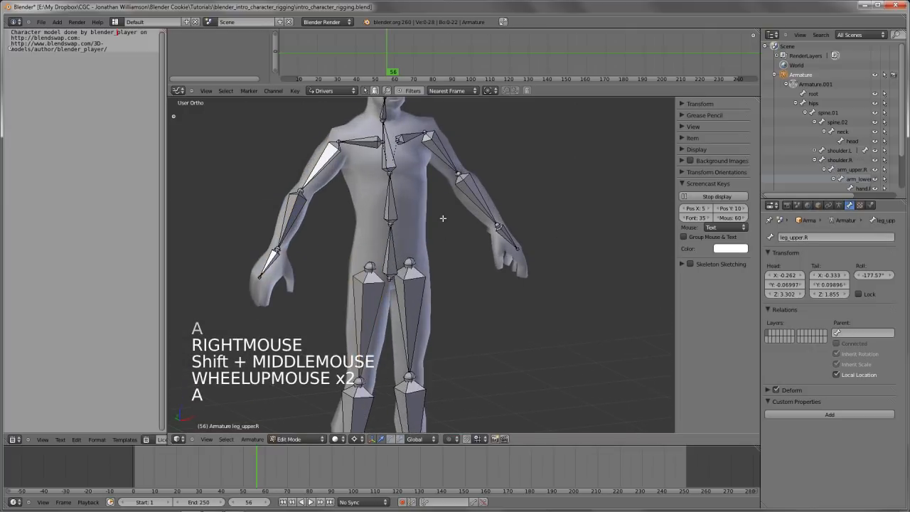
Show the armature tools and enable X-Axis Mirror
middle_click_drag(443, 218, 443, 231, "shift")
key("t")
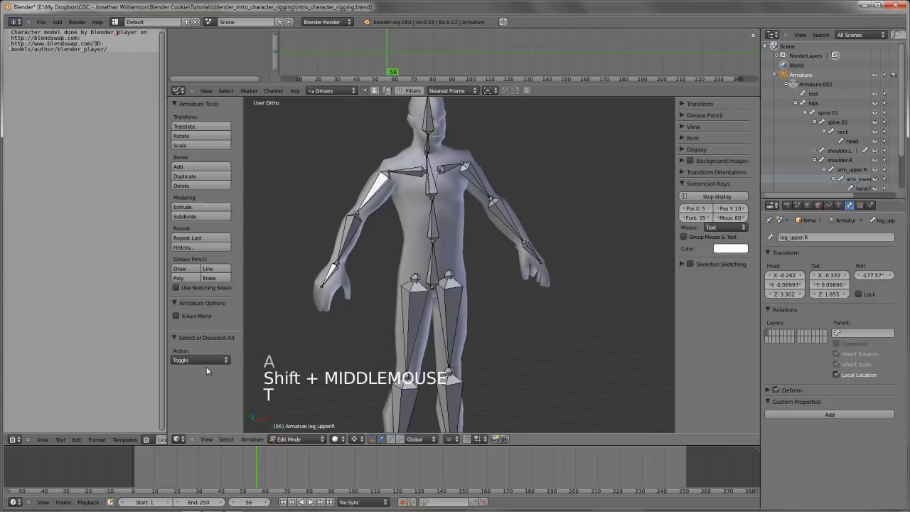
left_click(192, 316)
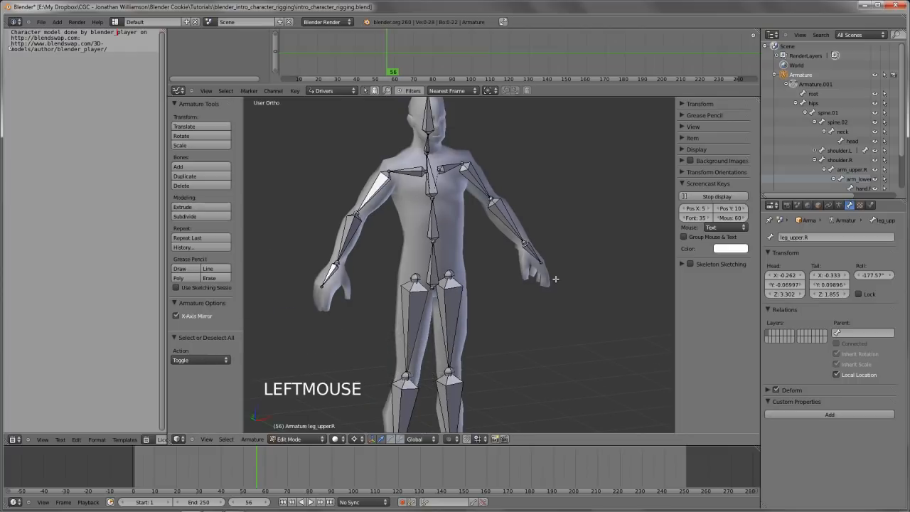
Try extruding a bone from the left hand bone's tip with mirroring active, undo it, and clear the selection
right_click(542, 262)
right_click(542, 262)
right_click(542, 262)
key("e")
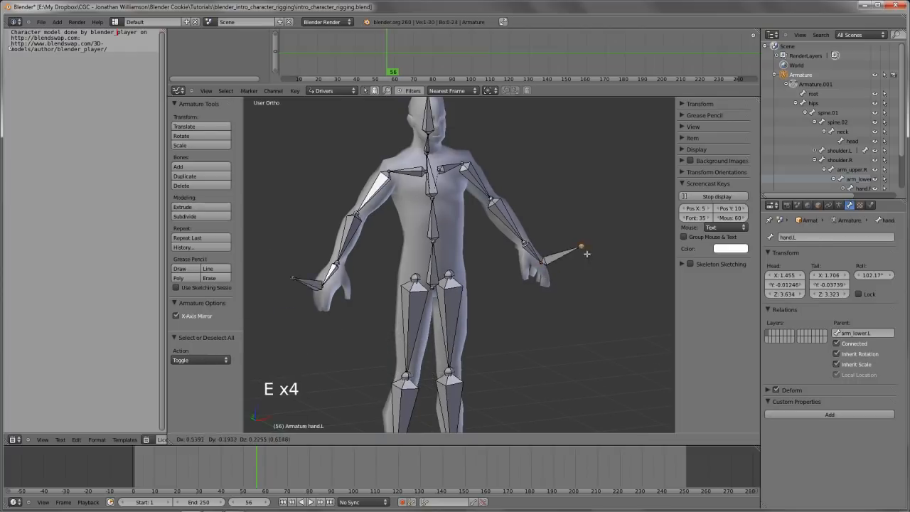
left_click(598, 216)
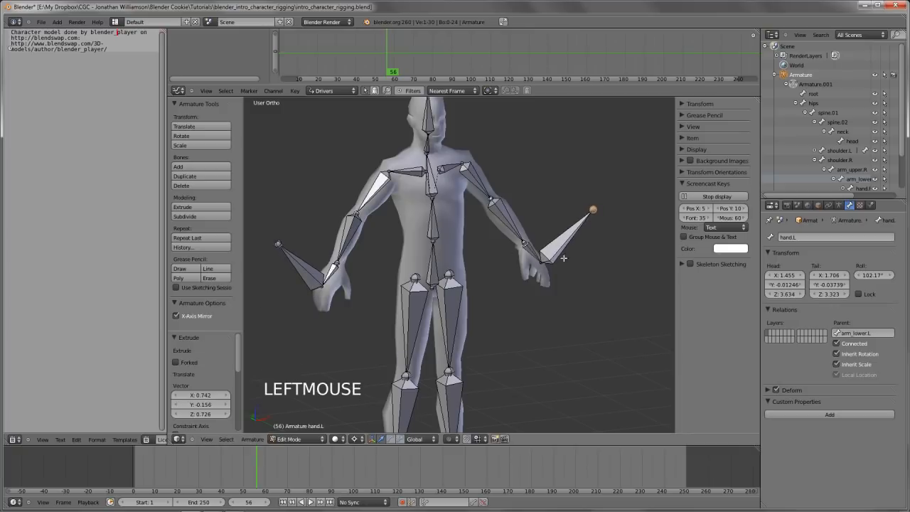
key("ctrl+z")
key("a")
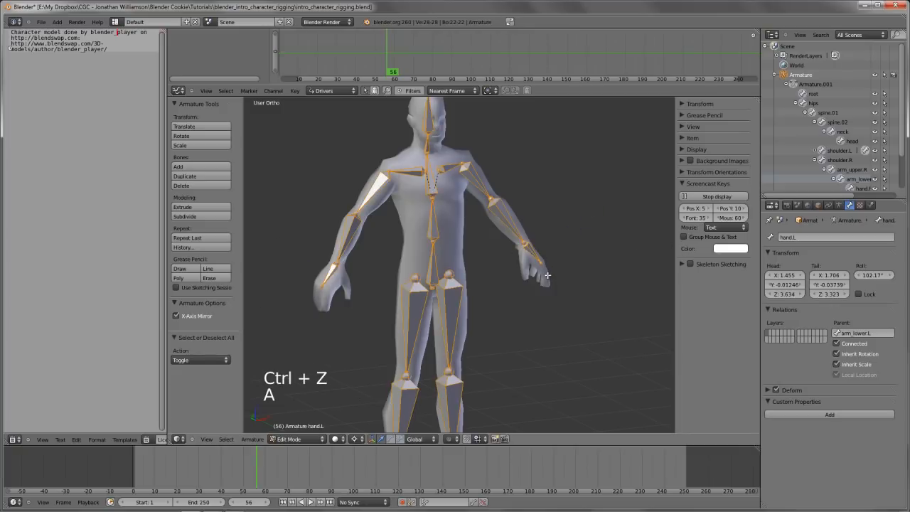
key("a")
Select the left hand bone's tip, switch to the right hand bone, and disable X-Axis Mirror
right_click(545, 267)
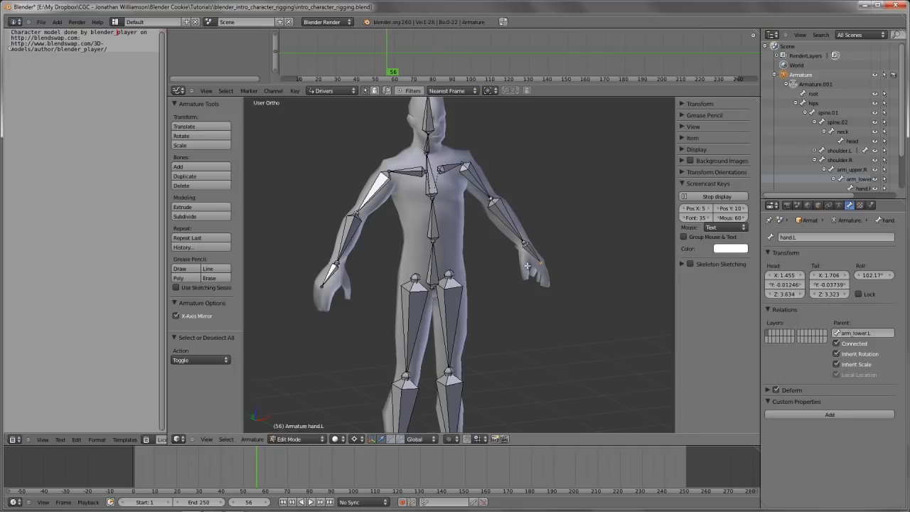
right_click(335, 275)
right_click(334, 275)
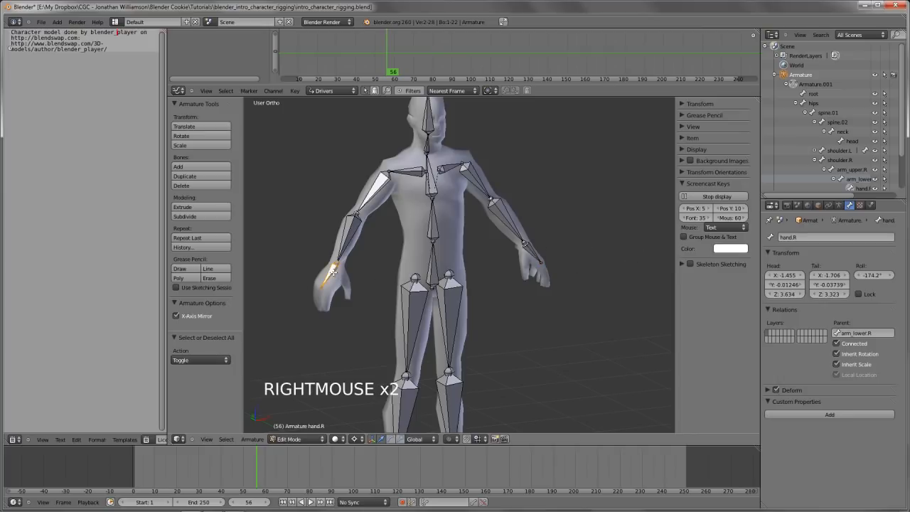
left_click(206, 317)
Hide the viewport's side panels, return to front view, and switch the armature to Pose Mode
key("n")
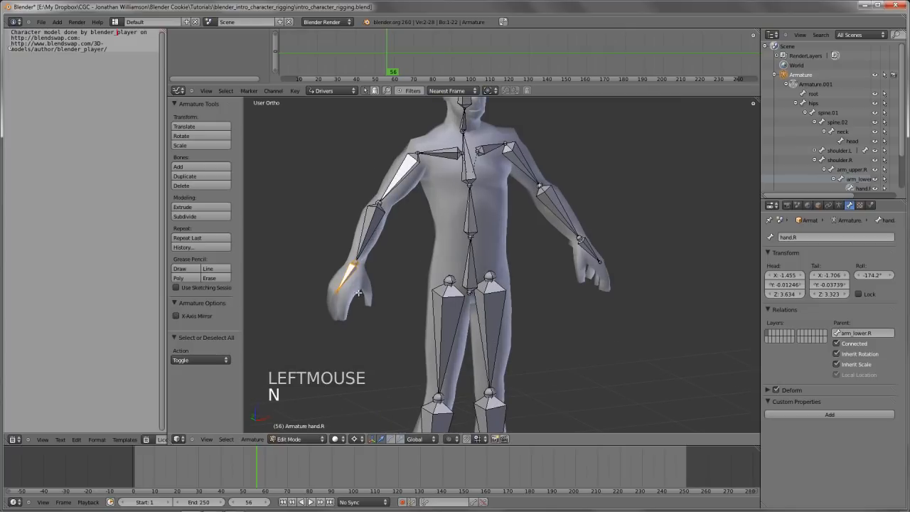
key("t")
scroll(458, 288, "down", 5)
middle_click_drag(457, 288, 454, 232)
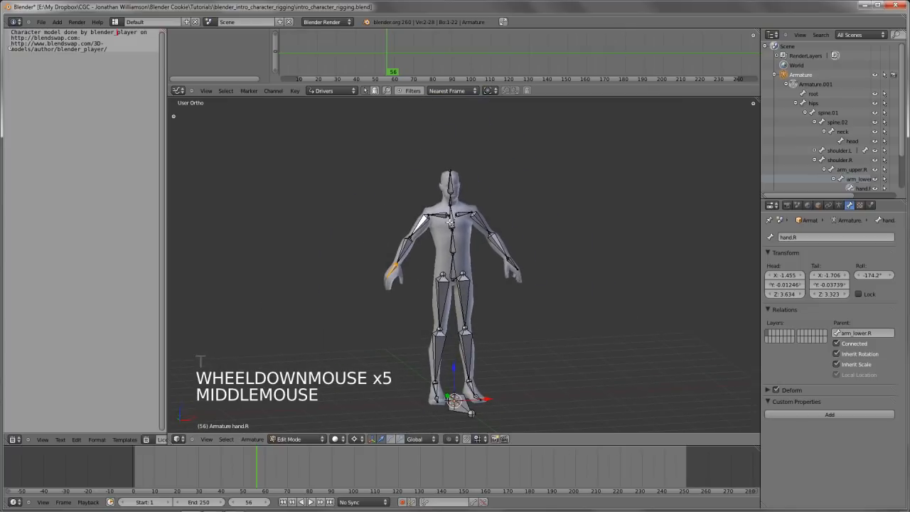
key("n")
middle_click_drag(472, 300, 488, 272, "shift")
scroll(482, 296, "up", 1)
key("KP_1")
key("n")
key("Tab")
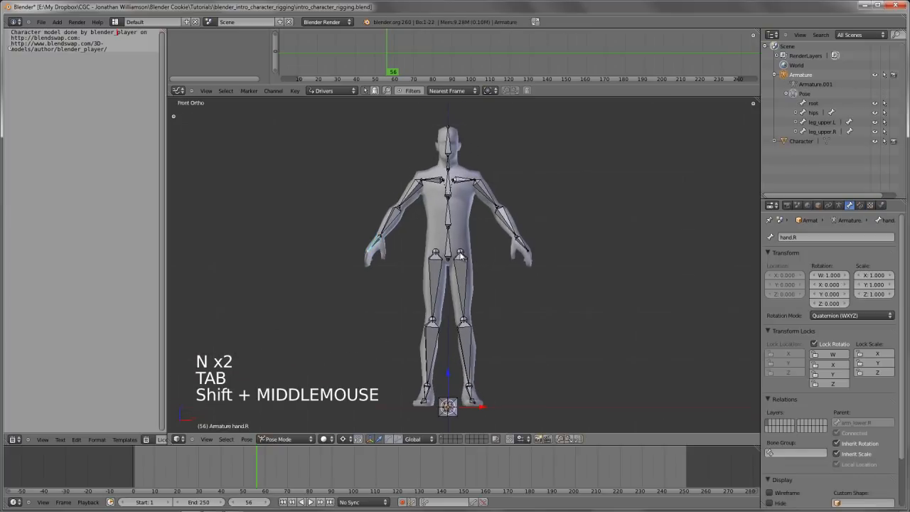
Select the left shoulder bone and try rotating it about the 3D cursor
right_click(468, 191)
key("r")
key("r")
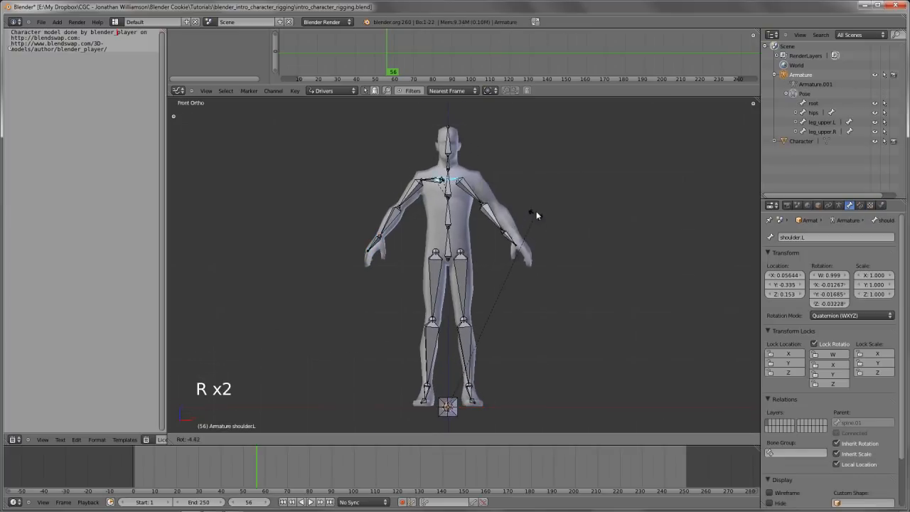
right_click(539, 212)
Set the pivot point to Bounding Box Center, try rotating the left shoulder bone again, and deselect all
key("comma")
key("r")
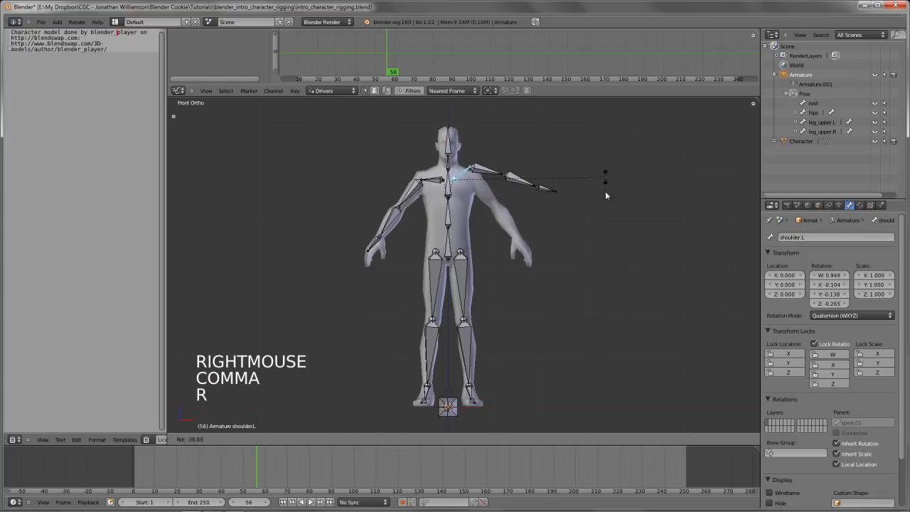
right_click(605, 191)
key("a")
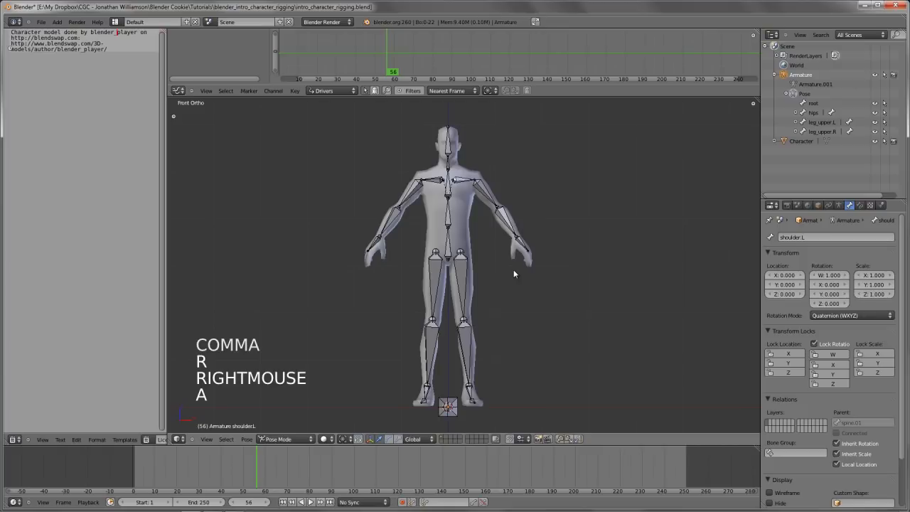
Select the left upper arm bone in front view and frame the legs
scroll(514, 274, "up", 2)
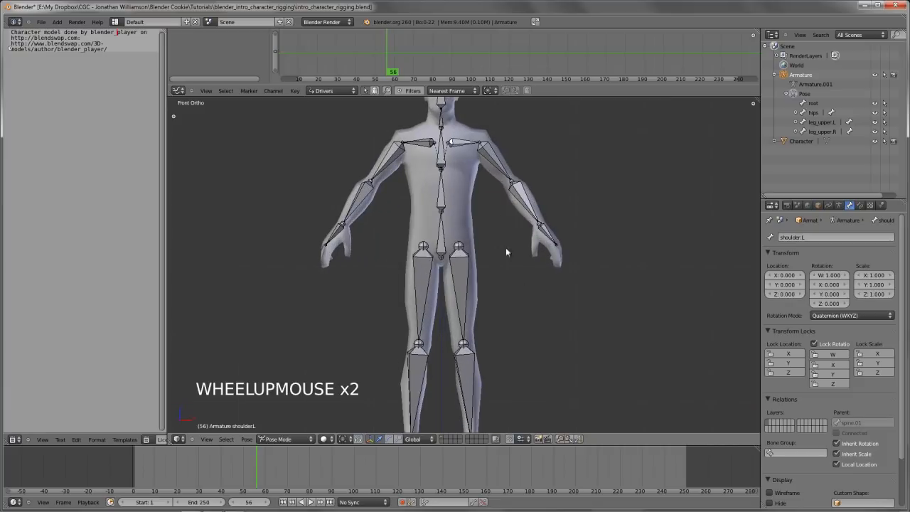
right_click(531, 151)
scroll(508, 293, "down", 1)
middle_click_drag(508, 294, 506, 267, "shift")
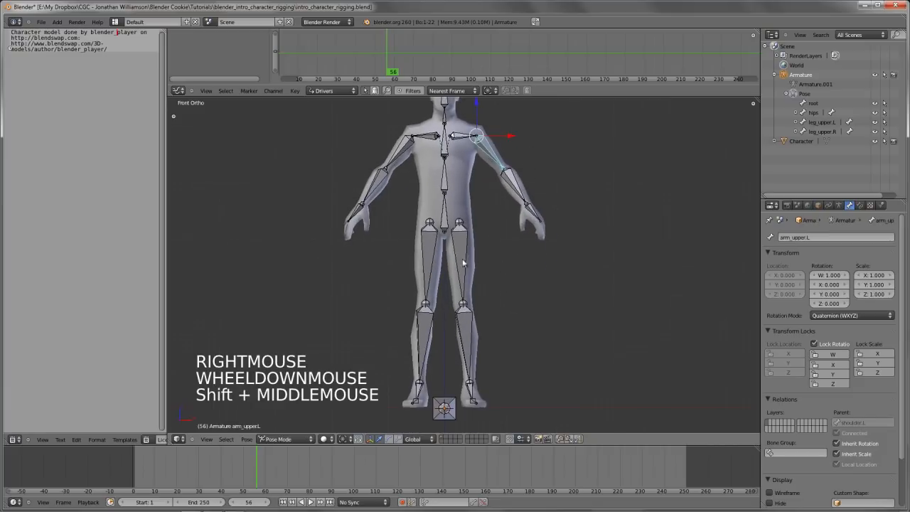
View the whole rig at an angle and enlarge the properties editor by shrinking the outliner
middle_click_drag(431, 230, 501, 303)
scroll(479, 283, "down", 2)
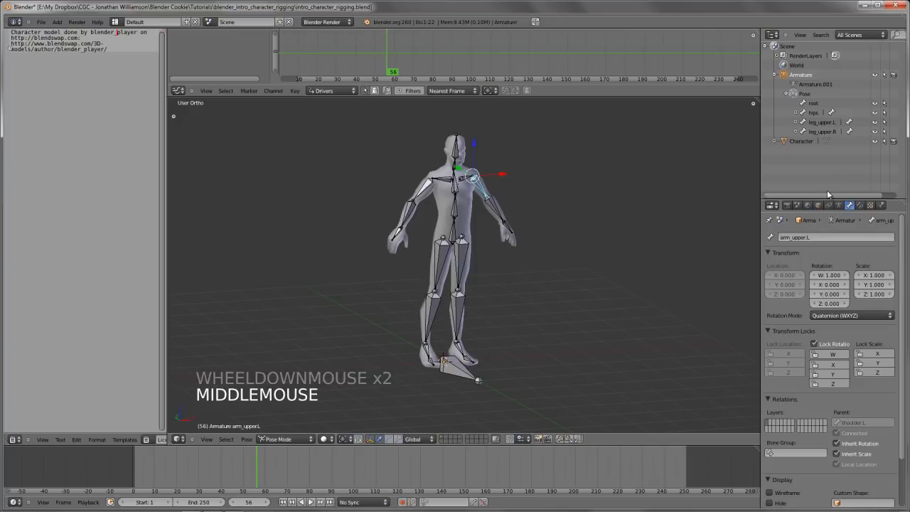
left_click_drag(831, 200, 832, 157)
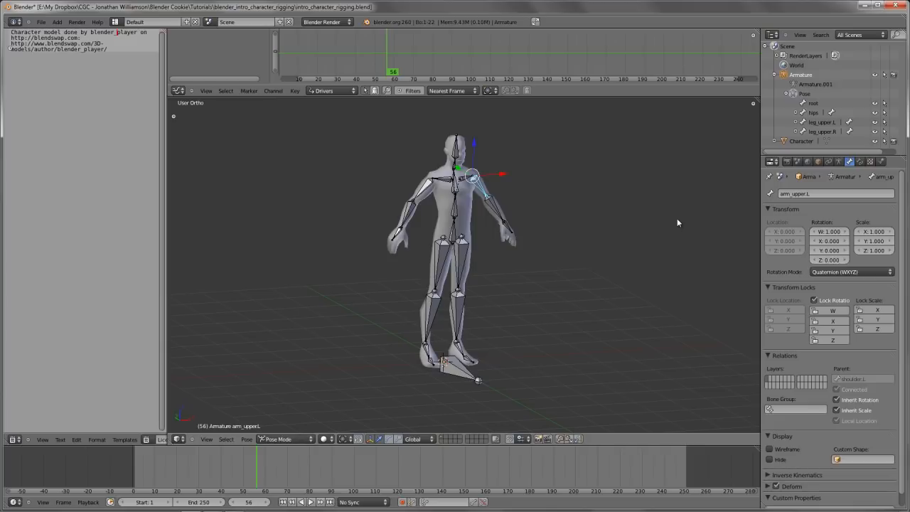
Select the character mesh, examine its topology in Edit Mode, and return to Object Mode
scroll(490, 270, "up", 3)
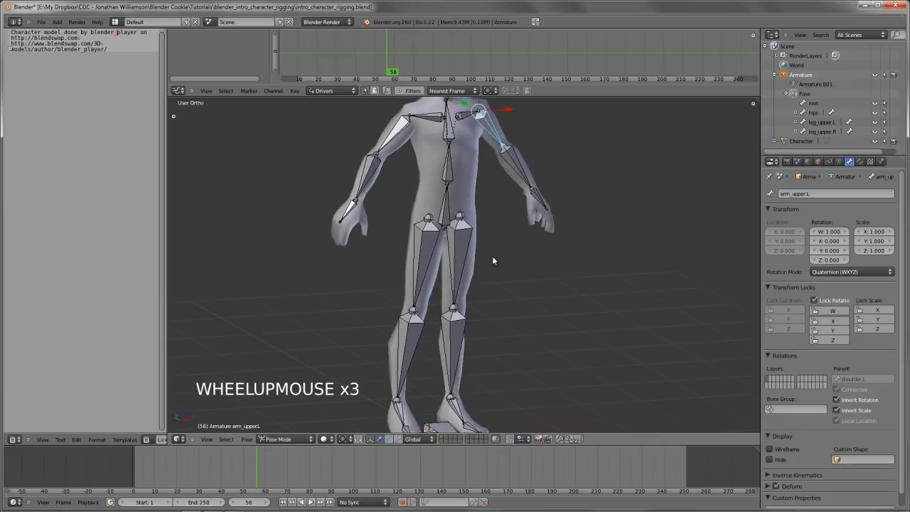
middle_click_drag(492, 256, 479, 239, "shift")
right_click(497, 249)
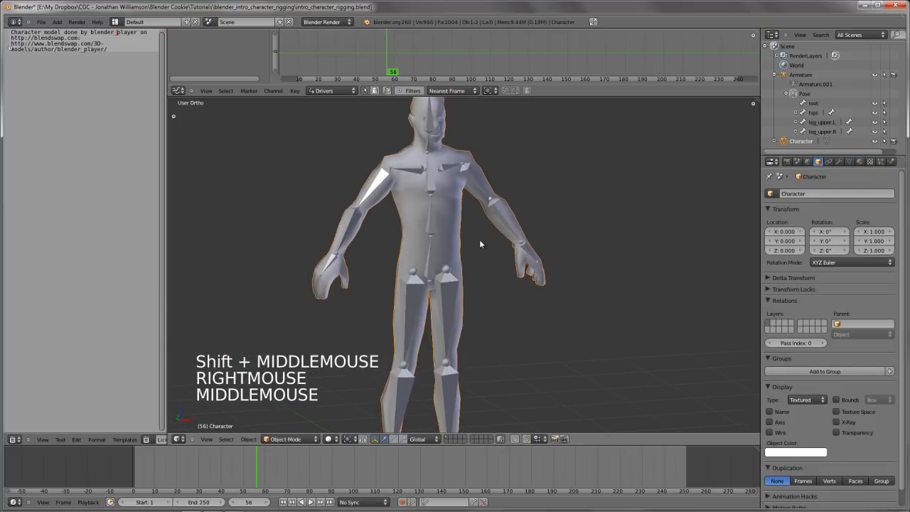
key("Tab")
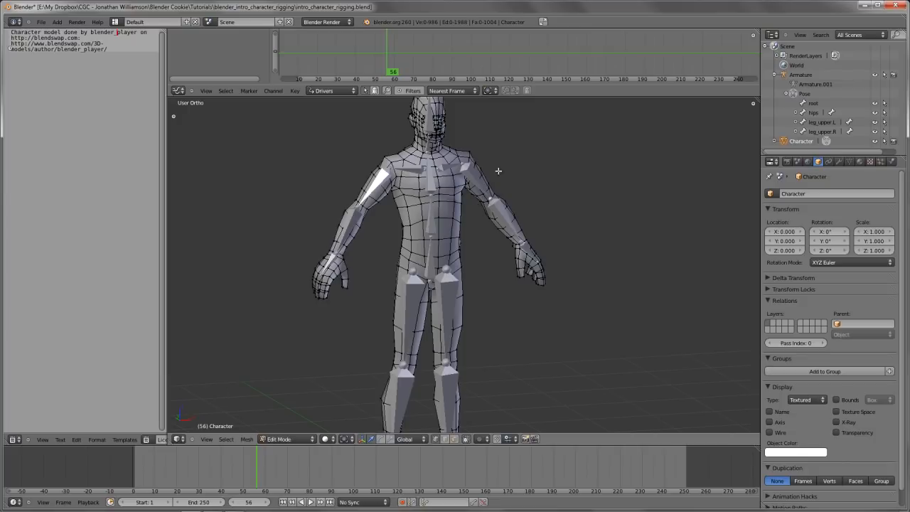
key("Tab")
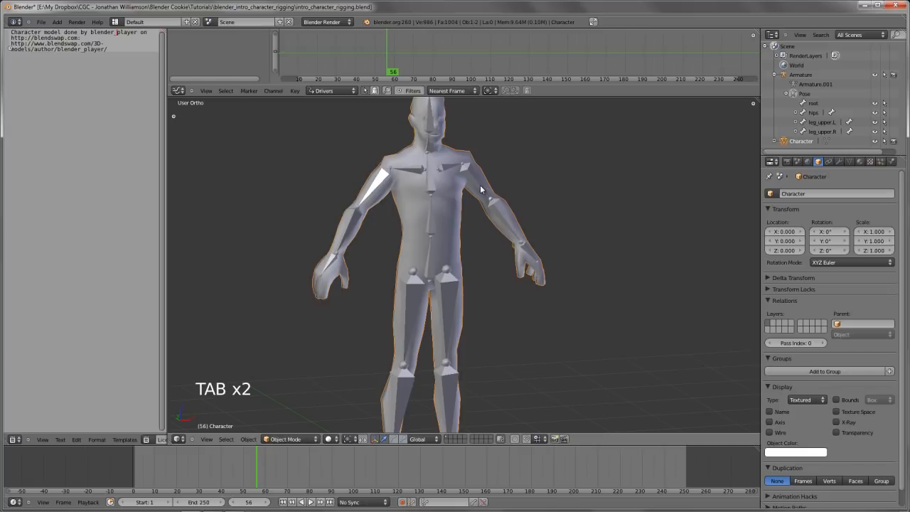
Examine the full rig in wireframe shading and select the left upper leg bone
scroll(482, 261, "down", 2)
middle_click_drag(487, 304, 491, 287, "shift")
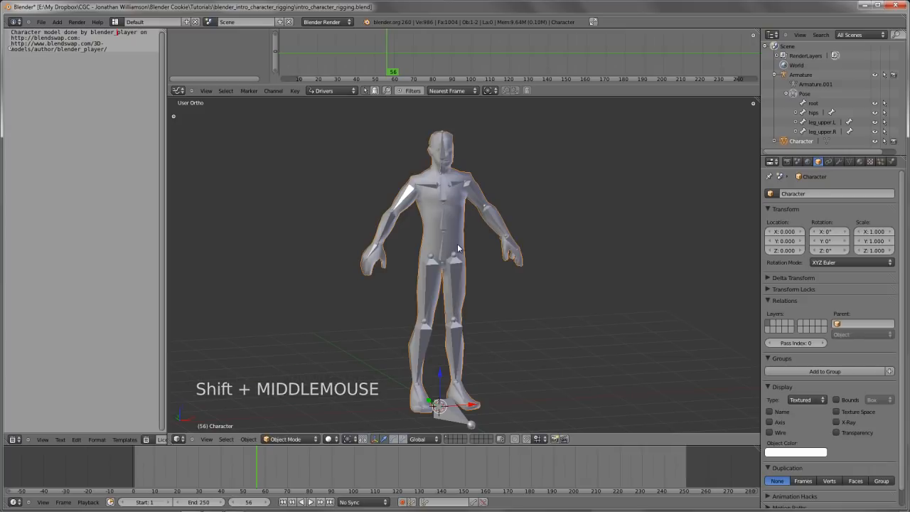
key("z")
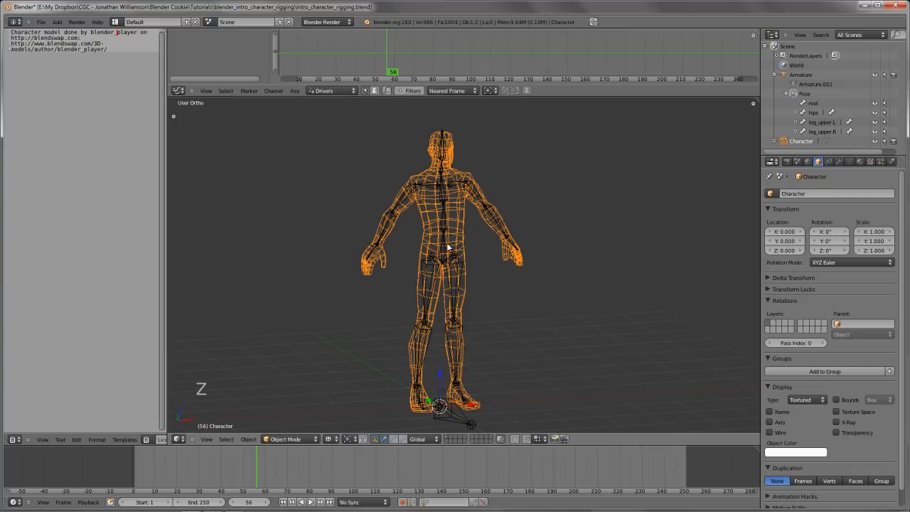
right_click(452, 271)
middle_click_drag(452, 274, 466, 235, "shift")
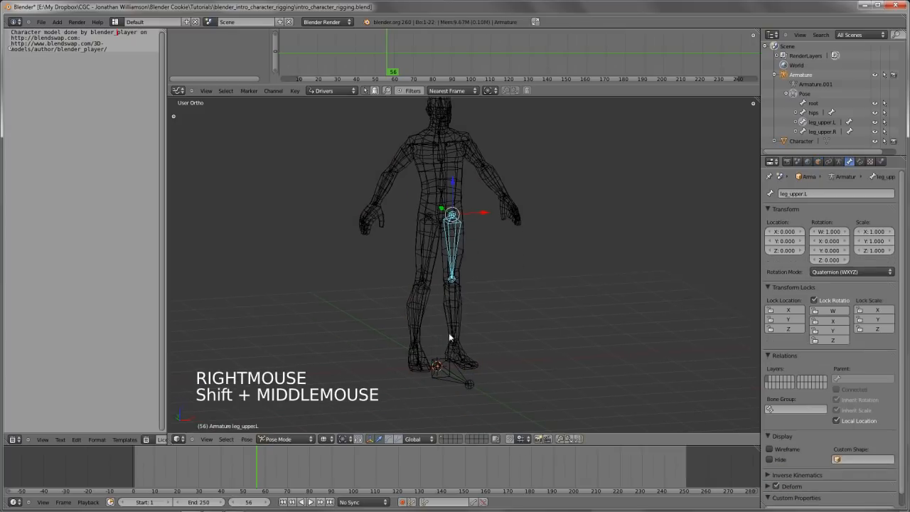
Select the root bone at the feet, return to solid shading, and try moving the bone
right_click(452, 375)
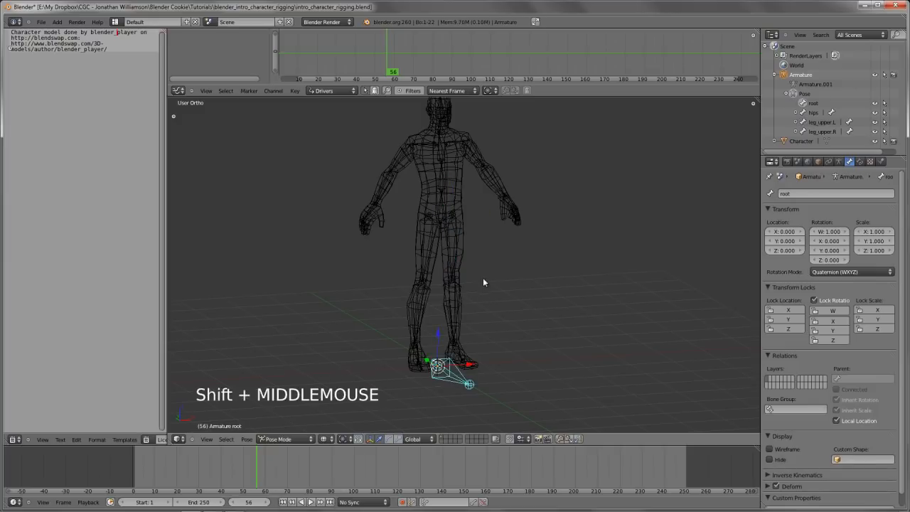
middle_click_drag(483, 278, 477, 288, "shift")
key("z")
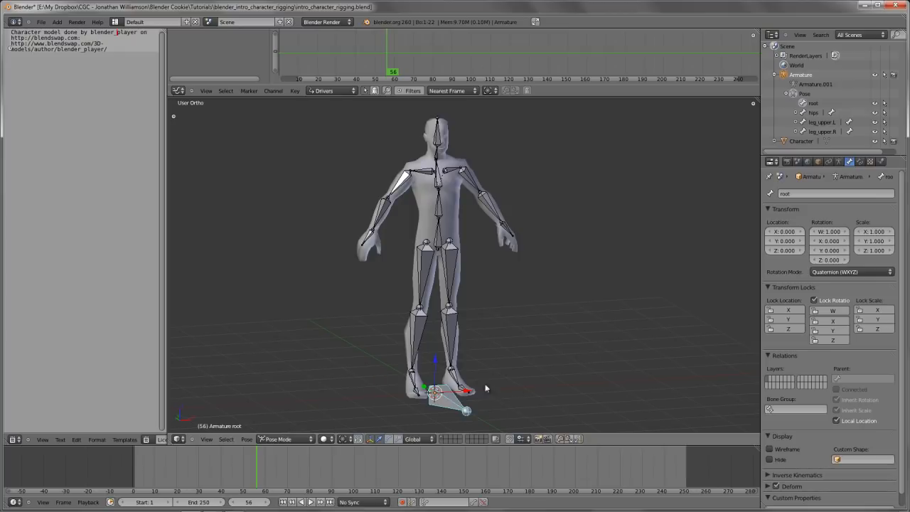
key("g")
right_click(476, 364)
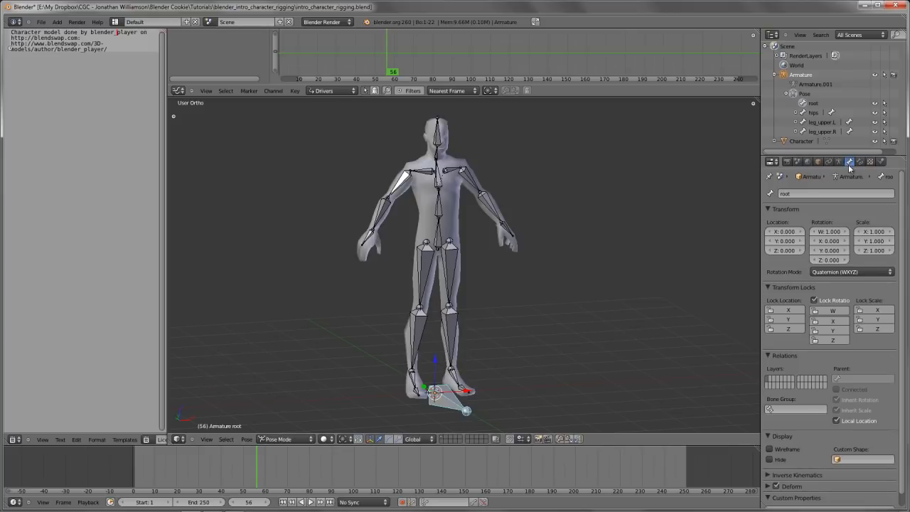
Collapse the root bone's transform, transform lock and relations settings, expand its deform settings, and disable Deform
scroll(846, 226, "down", 6)
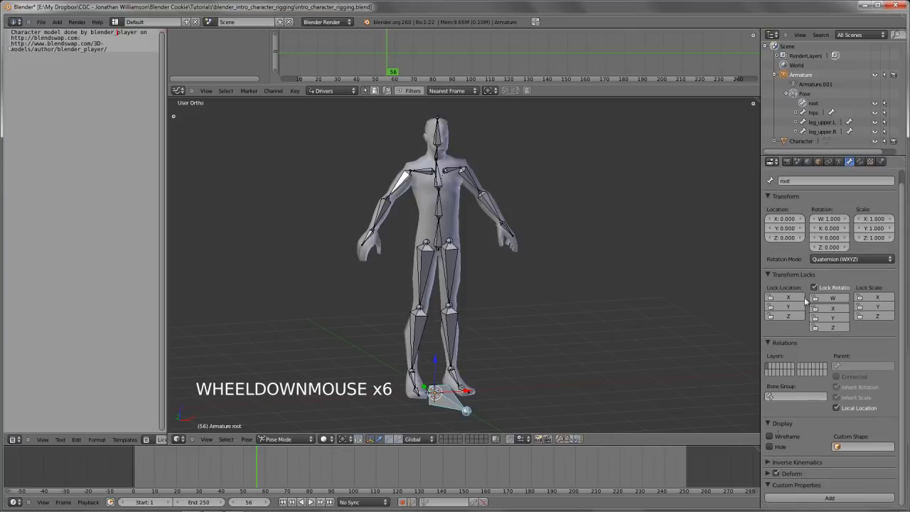
key("a")
key("a")
key("a")
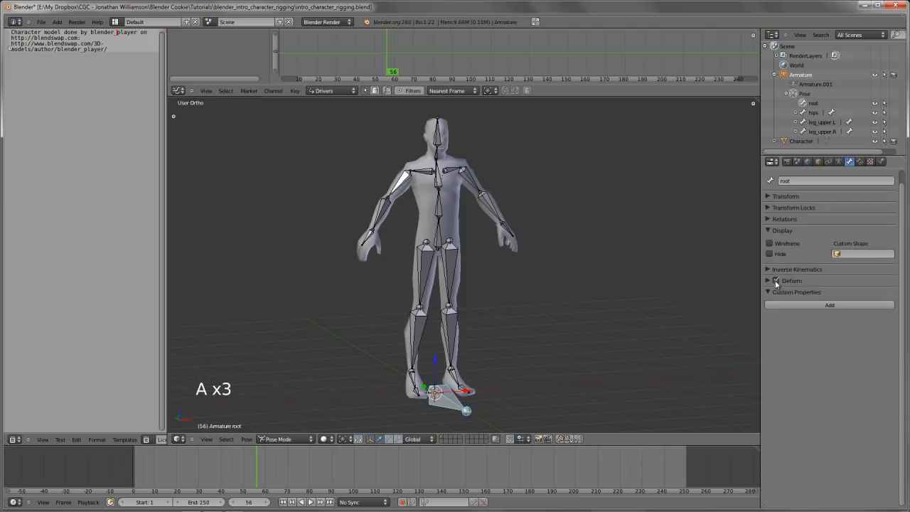
left_click(767, 279)
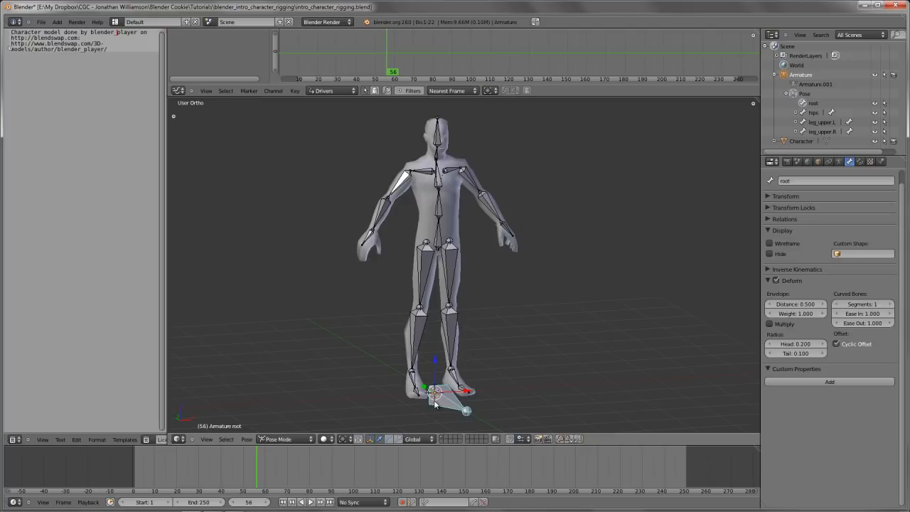
left_click(776, 280)
Select the left upper leg bone and the lower spine bone in turn to check their Deform settings
right_click(442, 278)
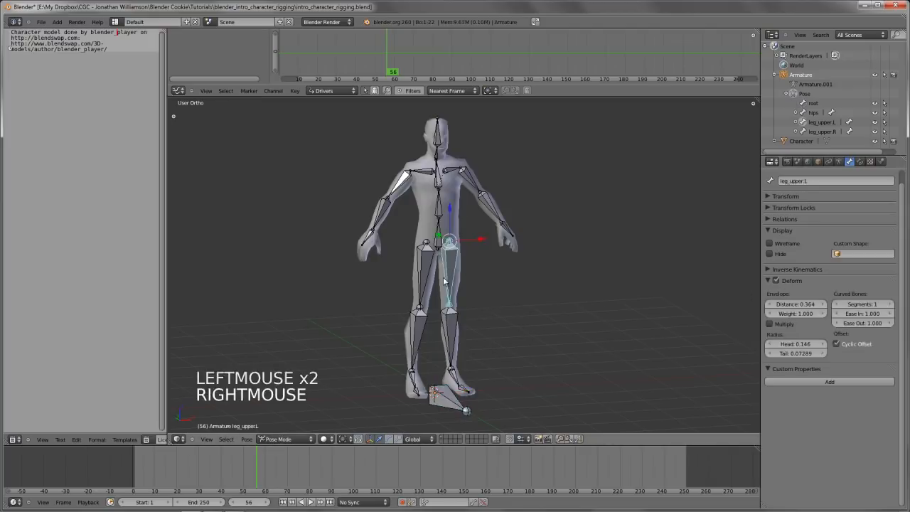
right_click(432, 207)
right_click(432, 207)
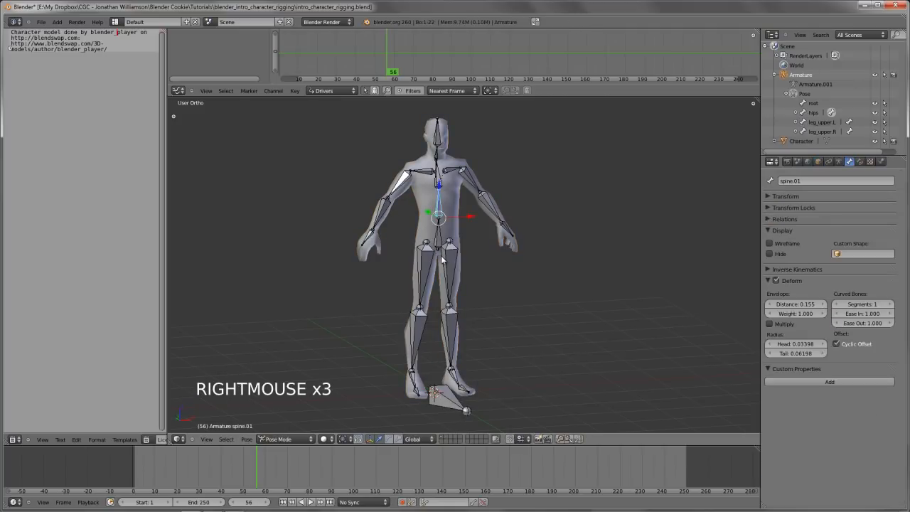
Return the armature to Object Mode, select the character mesh, and add the armature to the selection as the active object
key("ctrl+Tab")
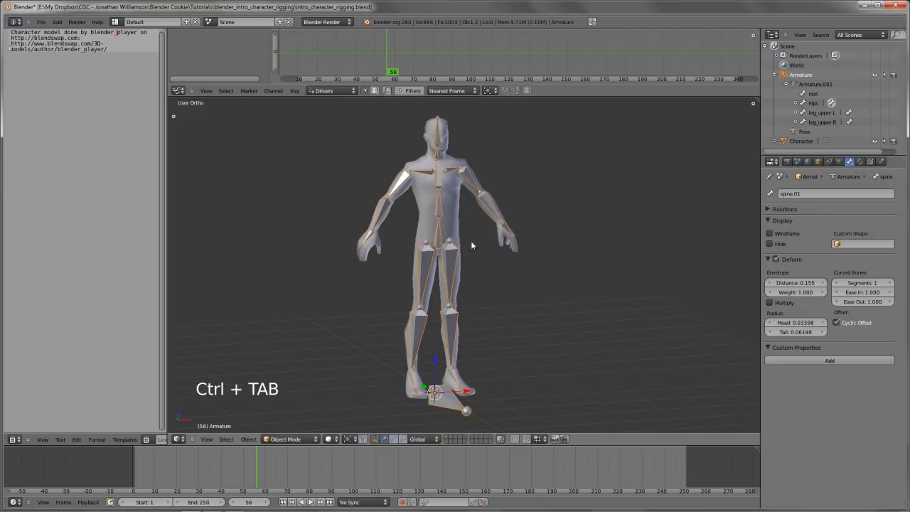
right_click(459, 203)
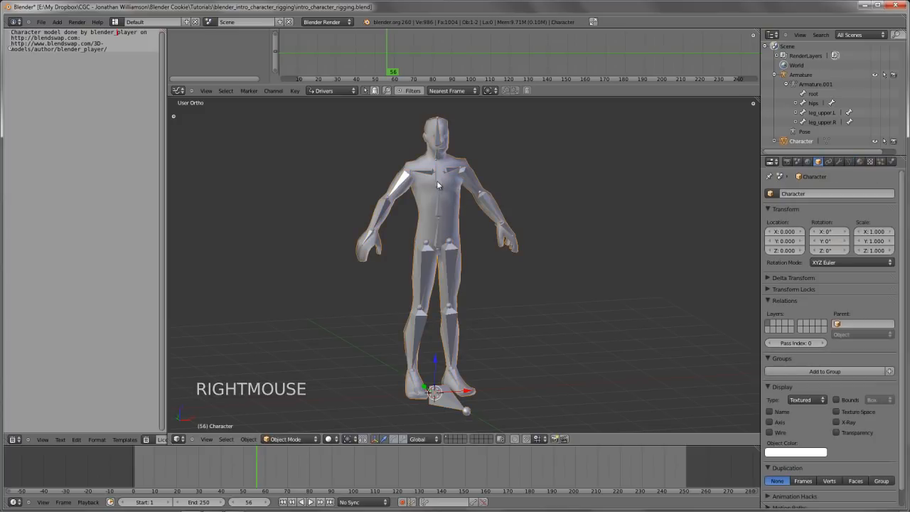
right_click(437, 180, "shift")
middle_click_drag(498, 223, 484, 261, "shift")
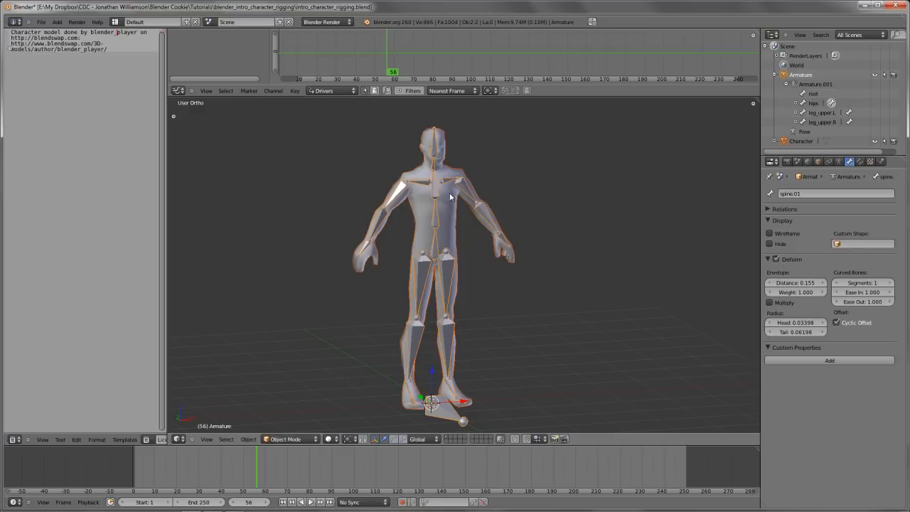
scroll(453, 220, "up", 1)
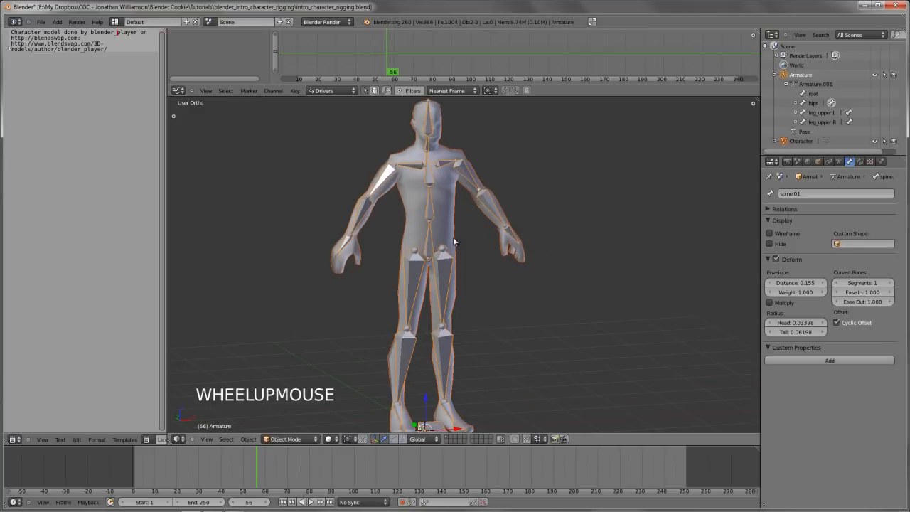
middle_click_drag(484, 268, 527, 305)
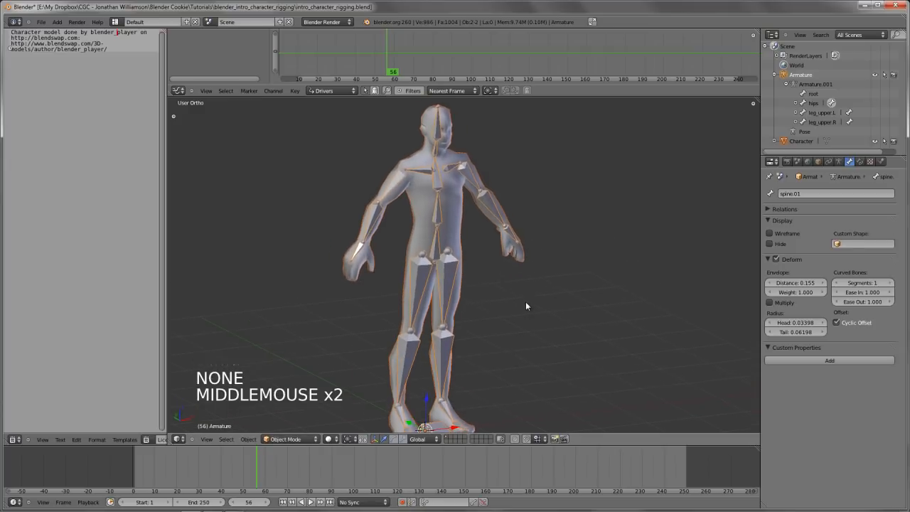
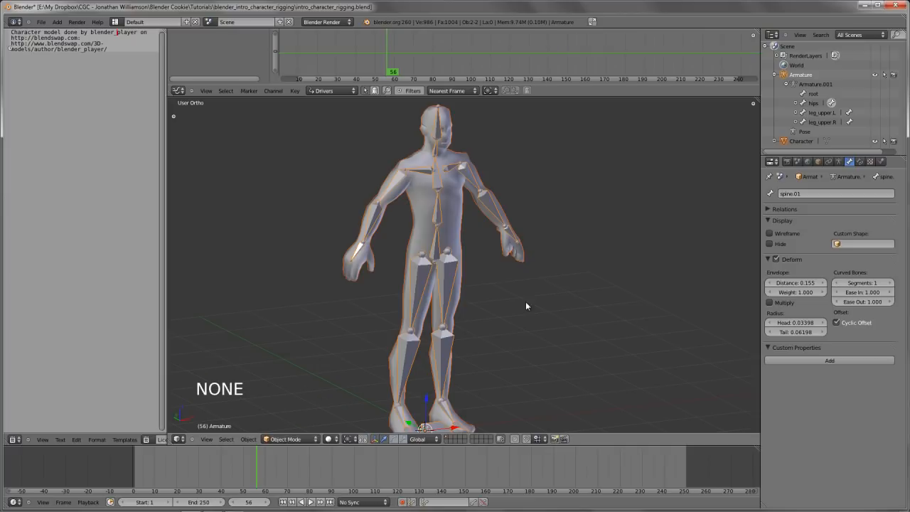
Parent the character mesh to the armature with automatic weights
key("ctrl+p")
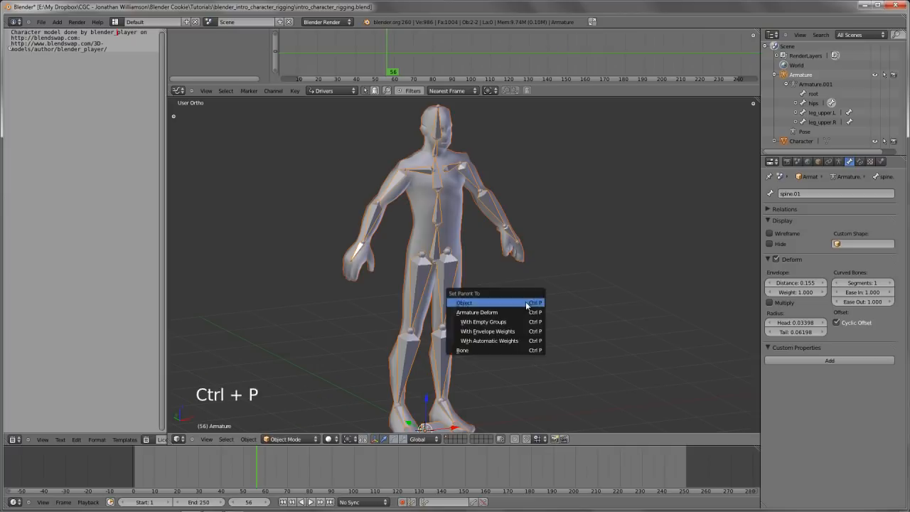
left_click(493, 341)
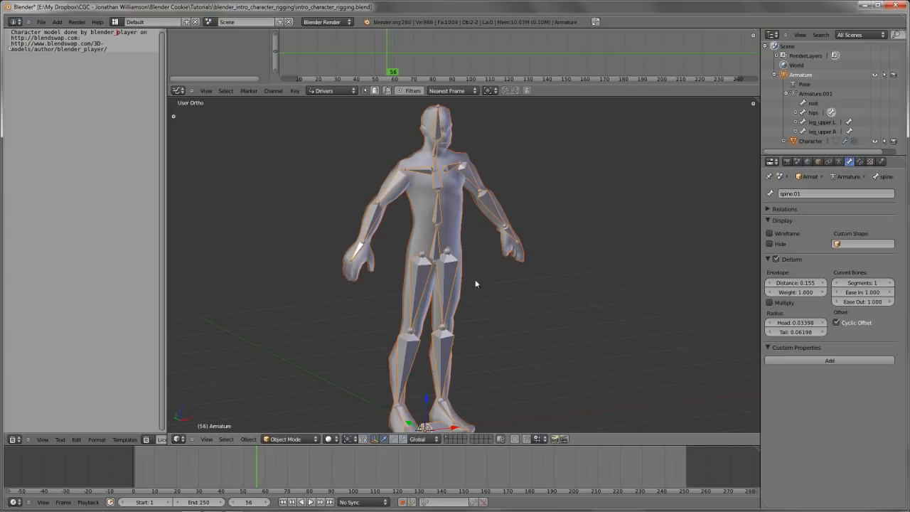
Select the character mesh and examine its Armature modifier and the list of vertex groups named after the bones
right_click(460, 204)
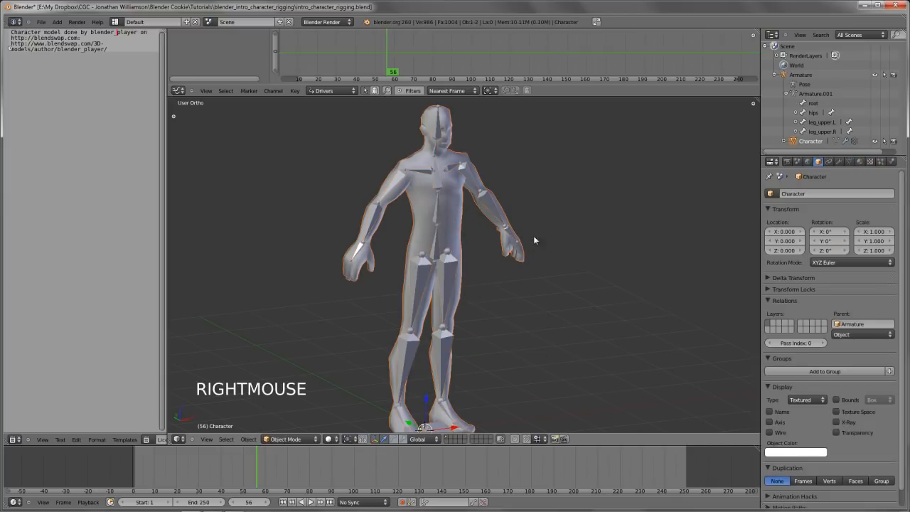
left_click(839, 162)
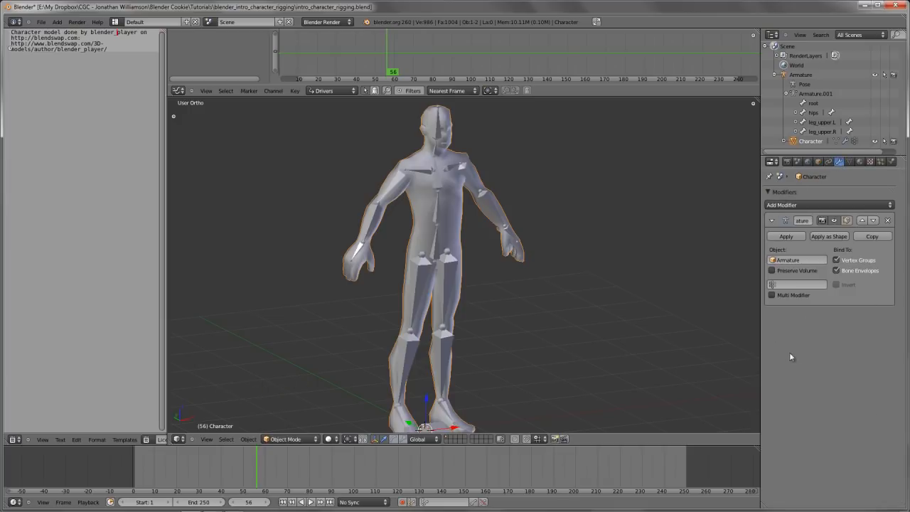
double_click(849, 161)
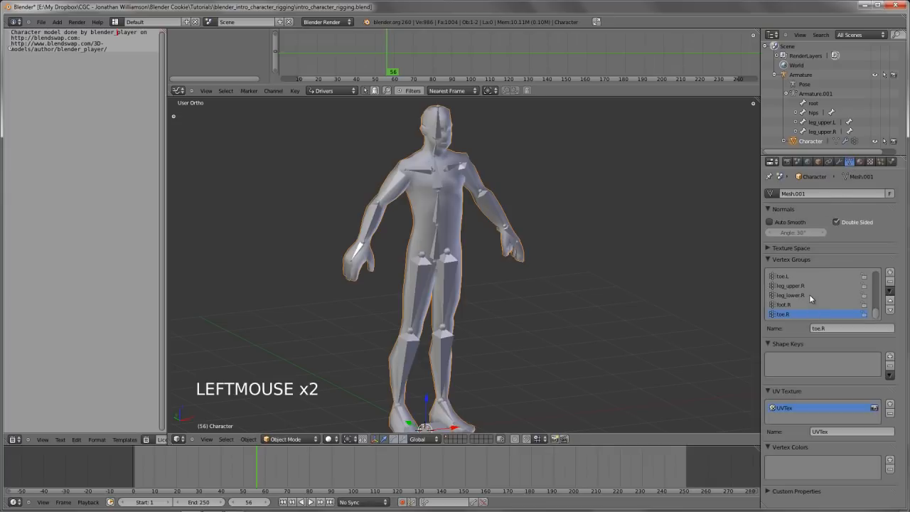
scroll(809, 295, "up", 20)
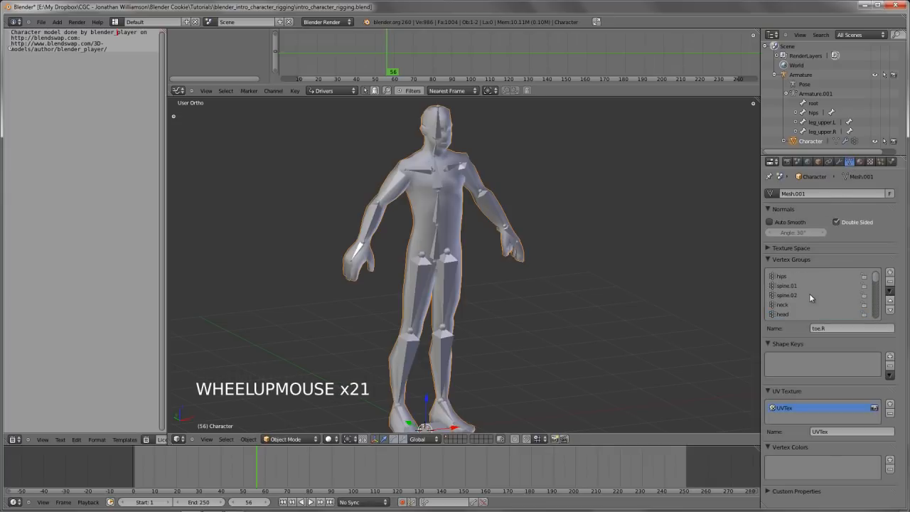
scroll(807, 293, "up", 3)
scroll(806, 293, "down", 18)
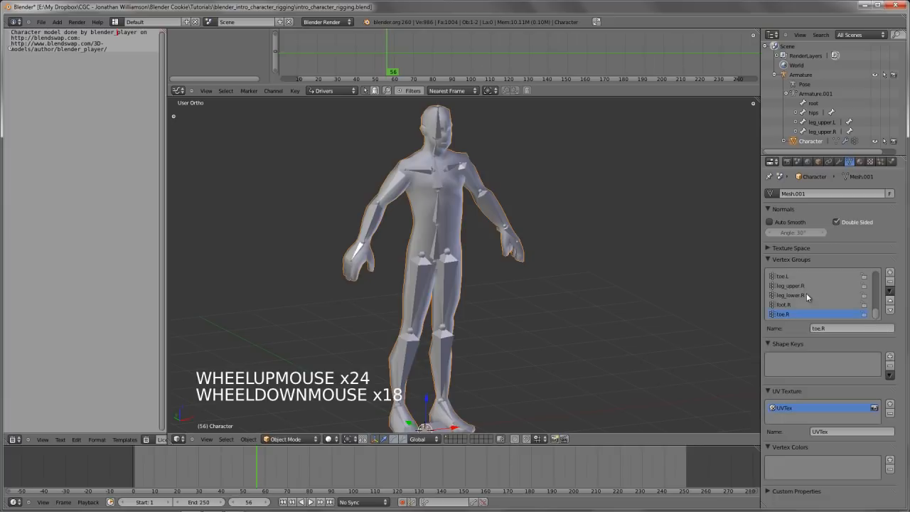
Select the armature and switch it to Pose Mode
right_click(448, 269)
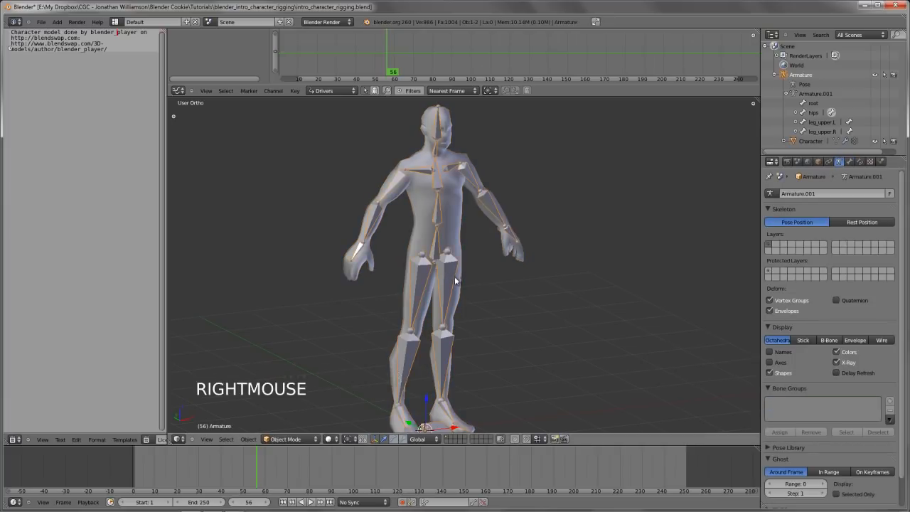
middle_click_drag(448, 270, 440, 271)
key("ctrl+Tab")
Test the leg deformation by trial-rotating the left upper leg bone, and cancel the rotation
right_click(454, 291)
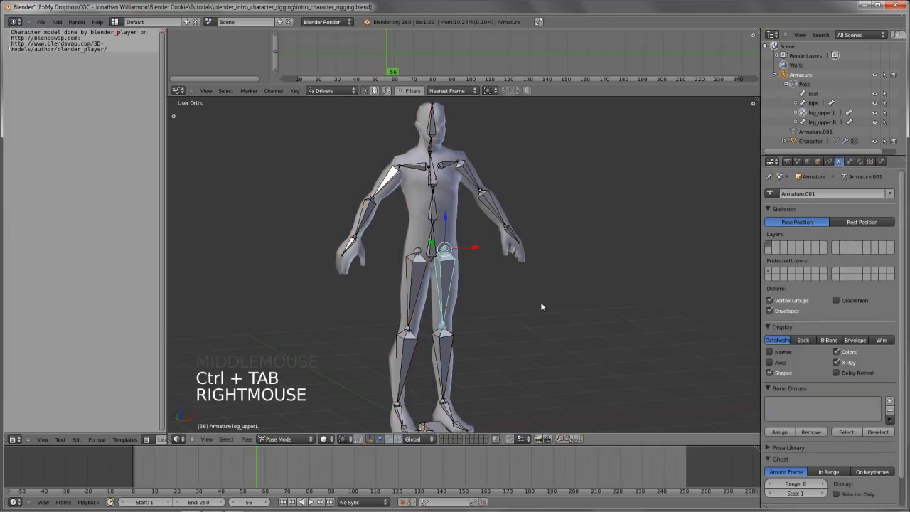
key("r")
key("r")
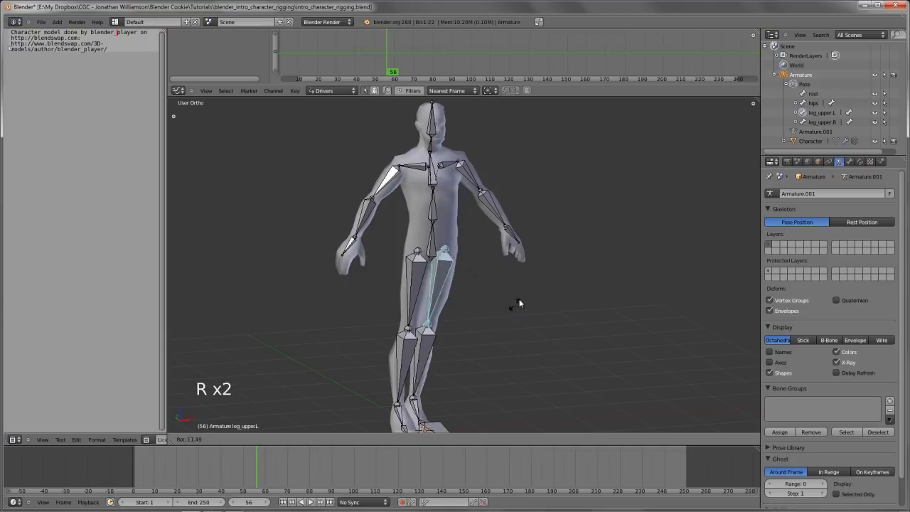
right_click(460, 168)
Try rotating the left upper arm bone in front view to test the shoulder deformation
right_click(461, 168)
key("KP_1")
key("r")
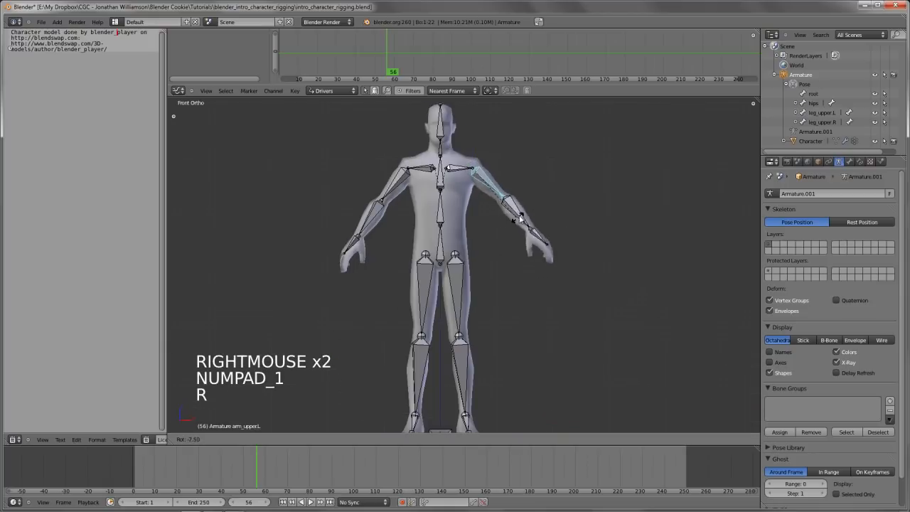
Test the elbow by trial-rotating the left lower arm bone in front and side view, cancelling each rotation
right_click(502, 248)
key("r")
key("r")
key("r")
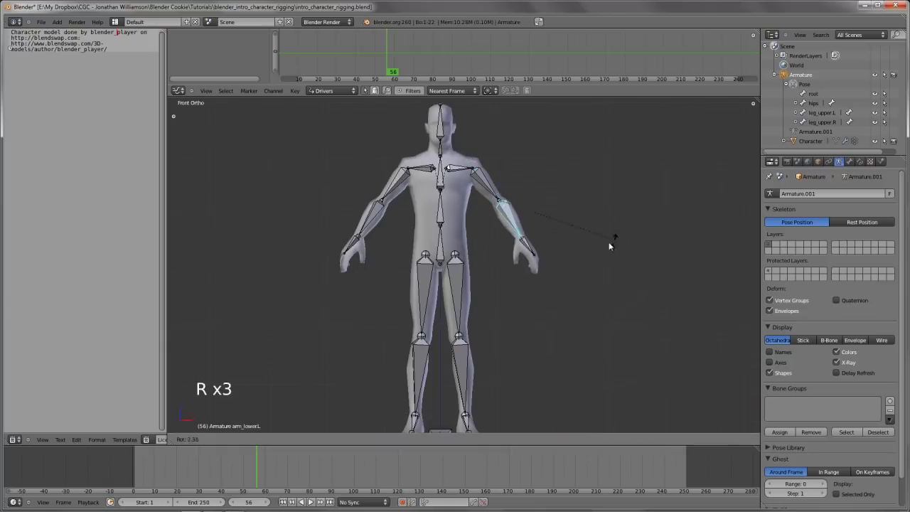
right_click(517, 246)
key("KP_3")
key("r")
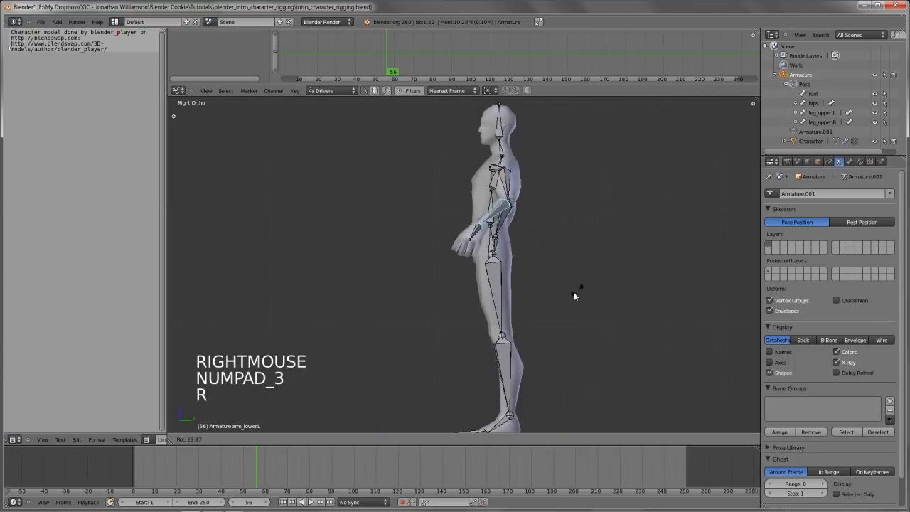
right_click(517, 207)
Test the torso in front view by trial-rotating the upper spine bone, and cancel the rotation
key("KP_1")
right_click(444, 174)
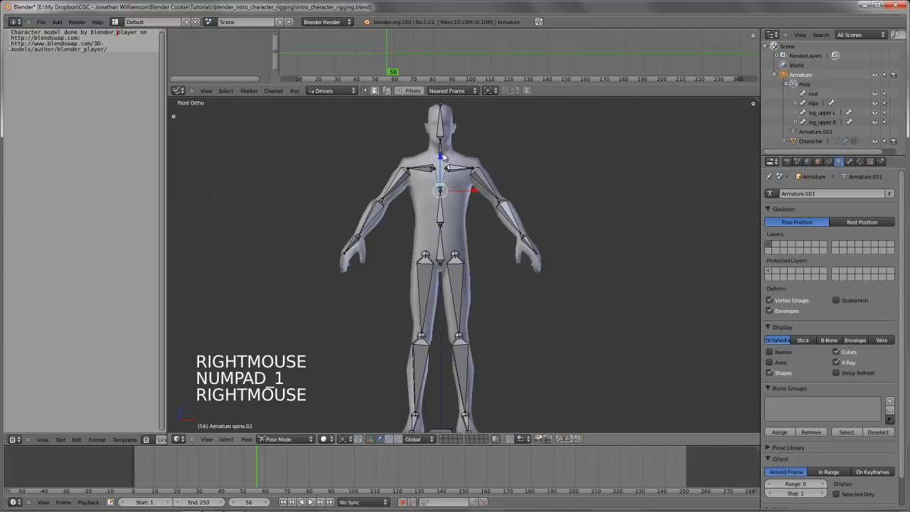
key("r")
key("r")
key("r")
key("r")
right_click(524, 204)
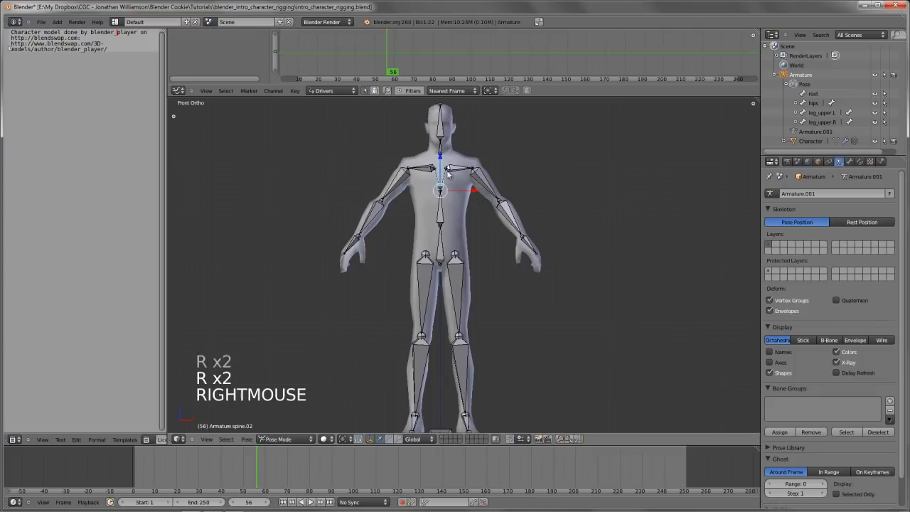
Test the neck deformation by trial-rotating the neck bone, and cancel the rotation
right_click(439, 153)
middle_click_drag(510, 219, 520, 262, "shift")
scroll(520, 262, "up", 3)
key("r")
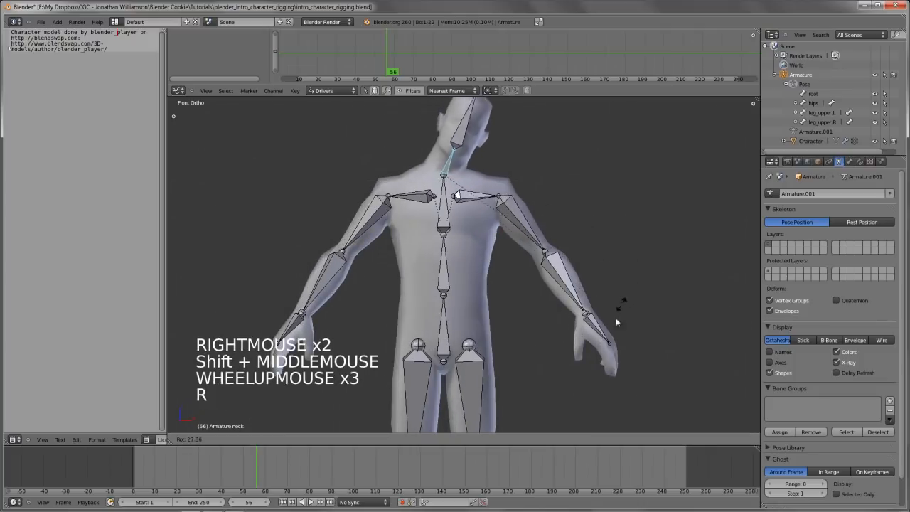
right_click(521, 223)
Try rotating the head bone, cancel the rotation, and deselect all bones
middle_click_drag(495, 220, 494, 257, "shift")
right_click_drag(443, 165, 570, 195)
right_click(575, 195)
key("r")
key("r")
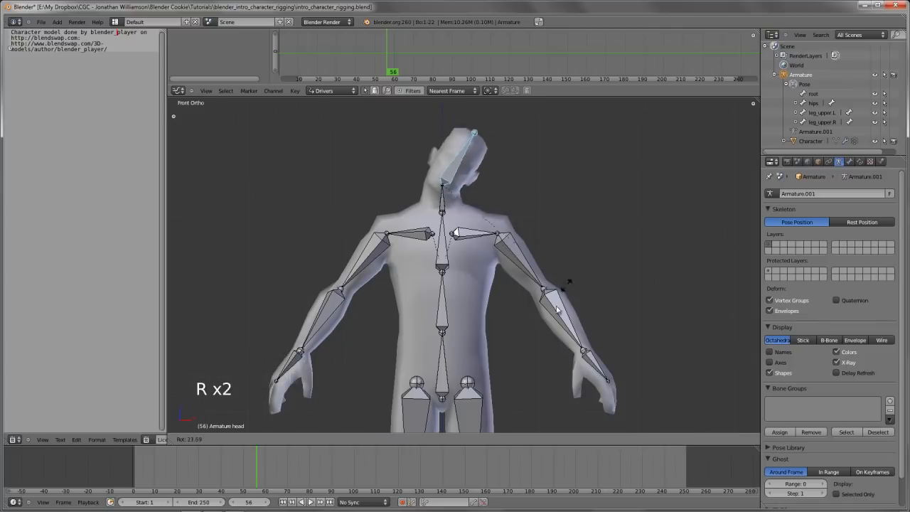
right_click(493, 217)
scroll(493, 218, "down", 4)
middle_click_drag(491, 313, 509, 299, "shift")
key("a")
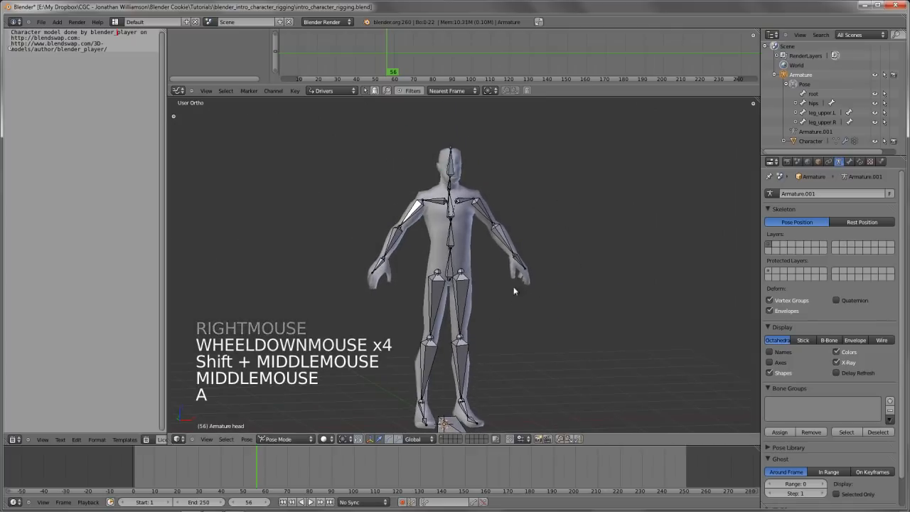
Rotate the left upper arm bone in front view to raise the arm to a horizontal position
scroll(512, 285, "up", 3)
scroll(498, 251, "down", 3)
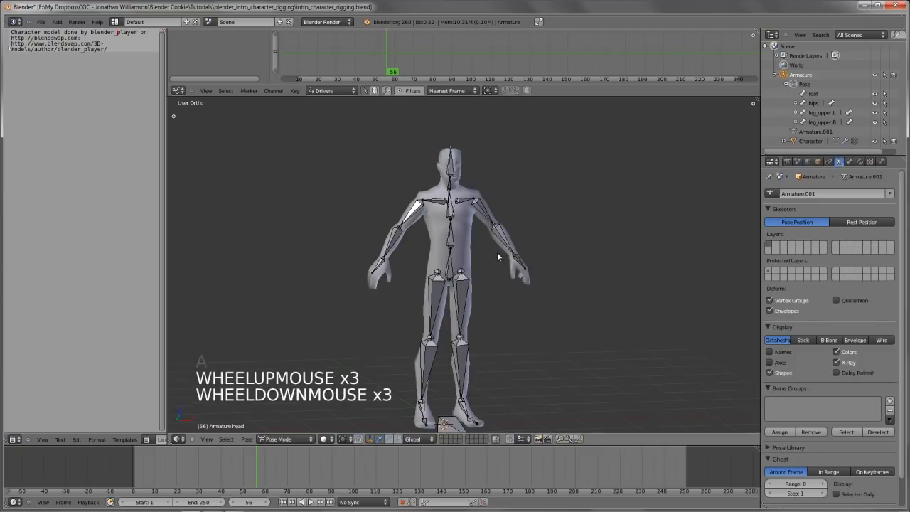
scroll(497, 251, "up", 1)
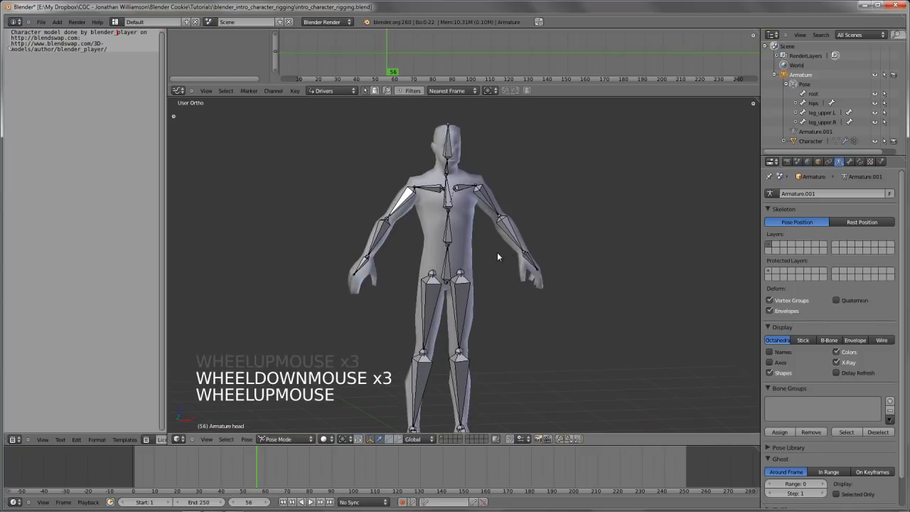
key("KP_1")
right_click(517, 208)
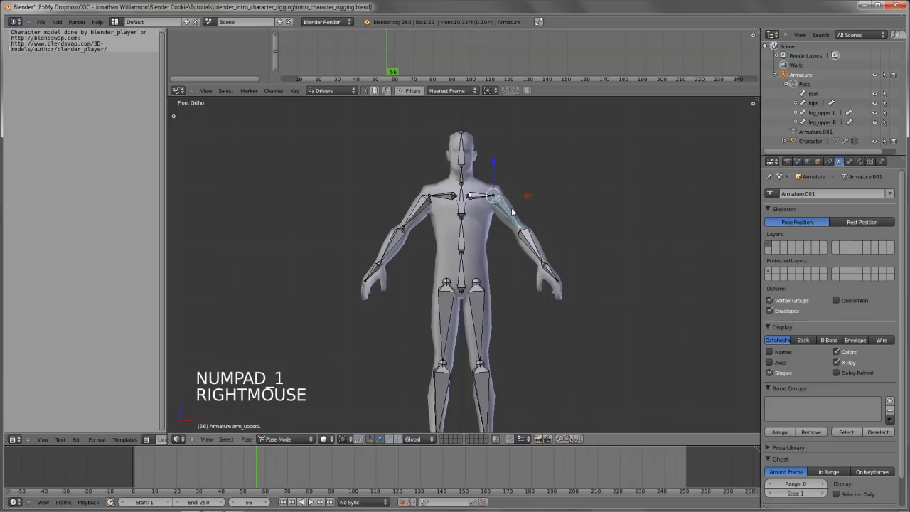
key("r")
key("r")
left_click(564, 149)
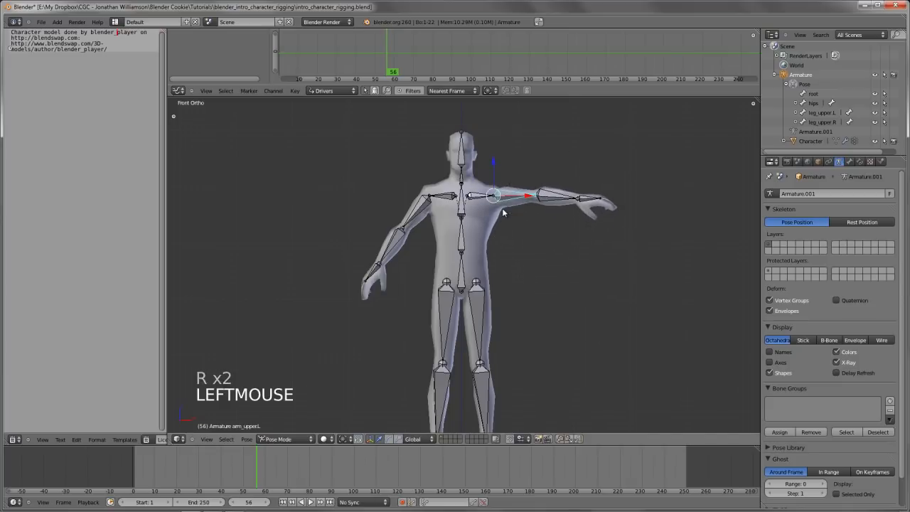
Try lowering the left upper arm again, cancel, clear the bone's rotation, and deselect all bones
key("r")
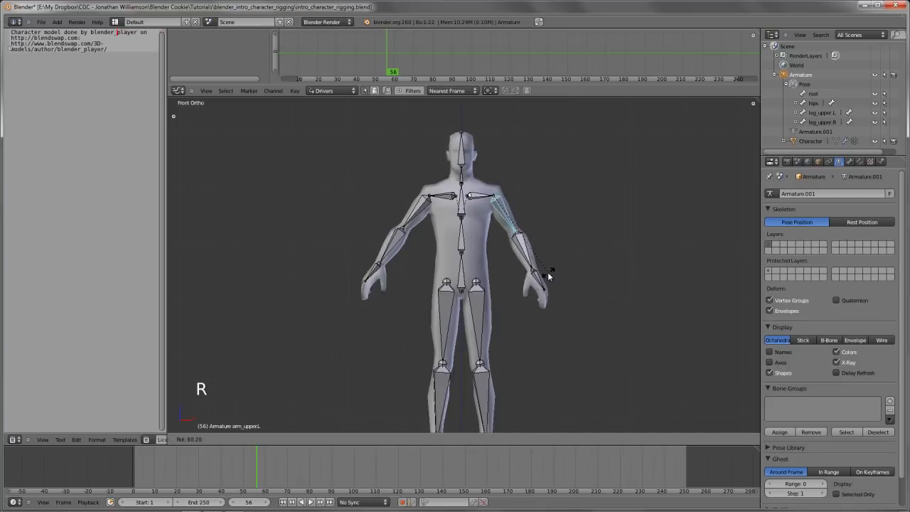
right_click(548, 272)
key("alt+r")
scroll(545, 266, "up", 2)
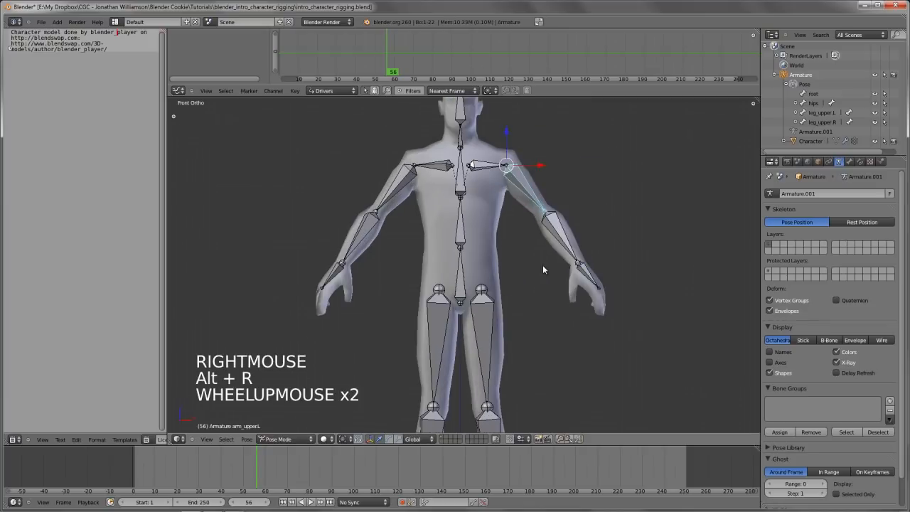
key("a")
Try rotating the left upper leg bone in front view, cancel the rotation, and deselect all bones
middle_click_drag(522, 230, 508, 303, "shift")
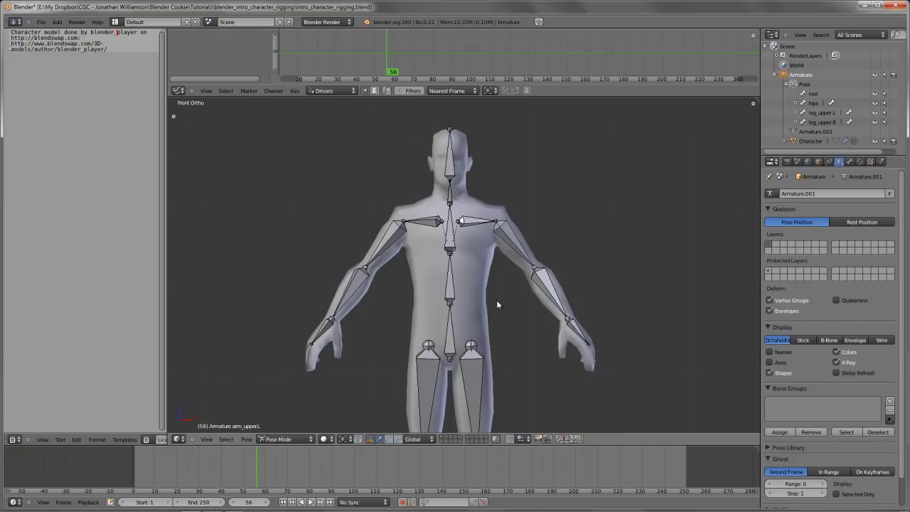
middle_click_drag(486, 313, 481, 285, "shift")
scroll(485, 288, "down", 2)
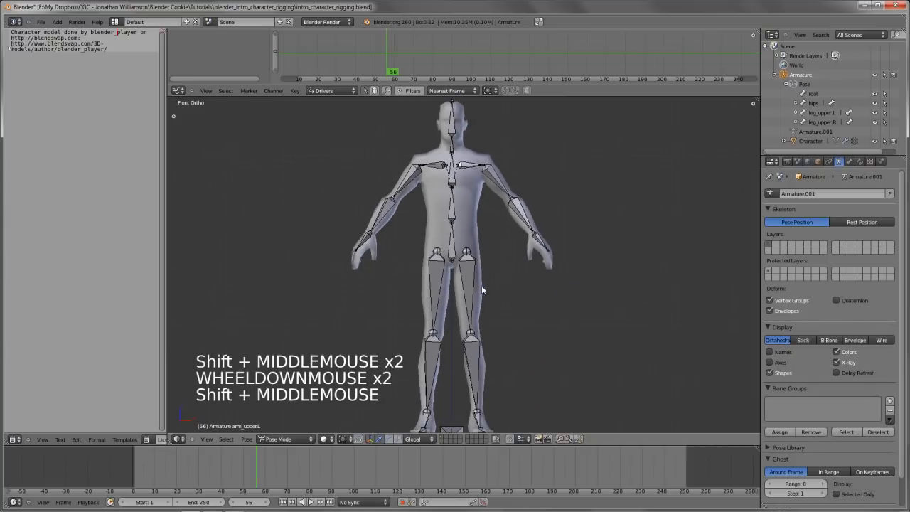
right_click(493, 285)
key("r")
key("r")
right_click(596, 301)
key("a")
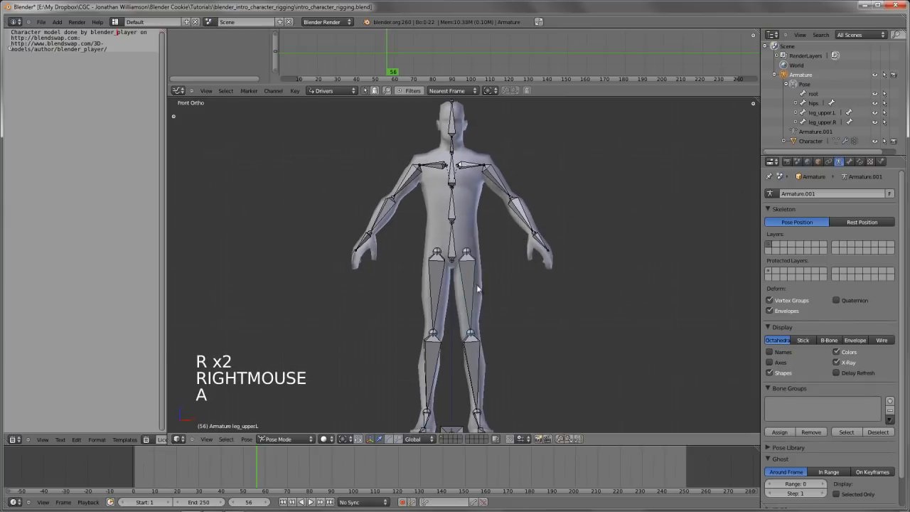
Select the hips bone and try rotating it several times, cancelling each rotation
right_click(455, 250)
key("a")
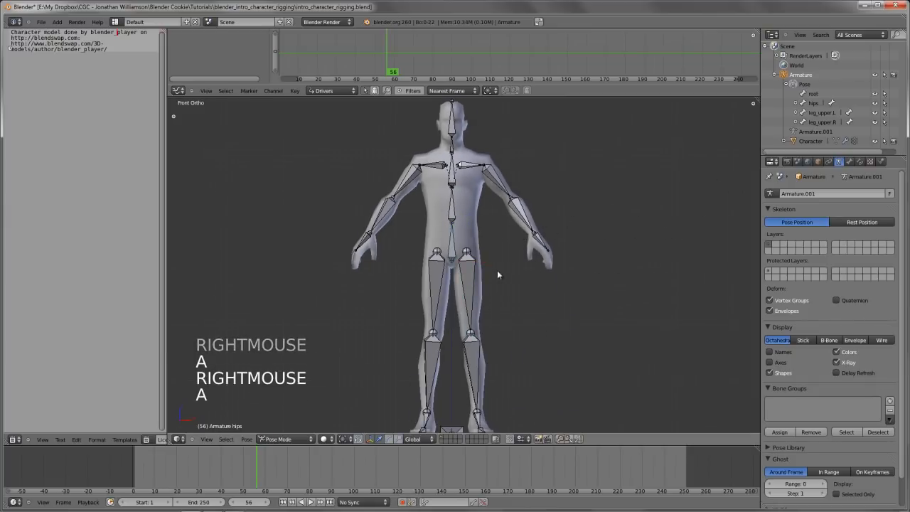
right_click(452, 245)
key("r")
key("r")
right_click(540, 227)
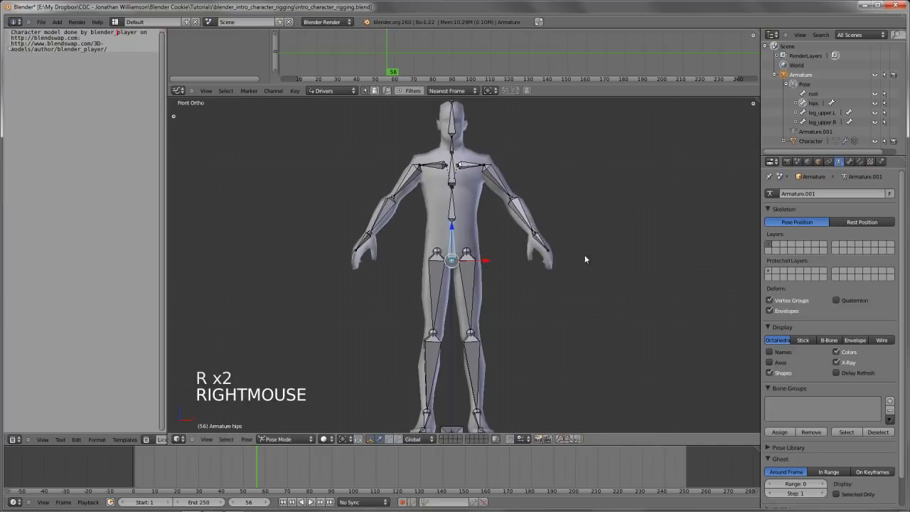
key("r")
key("r")
right_click(548, 251)
key("r")
key("r")
right_click(611, 269)
Select the left lower arm bone, try moving it, cancel, and deselect all bones
middle_click_drag(490, 254, 520, 279, "shift")
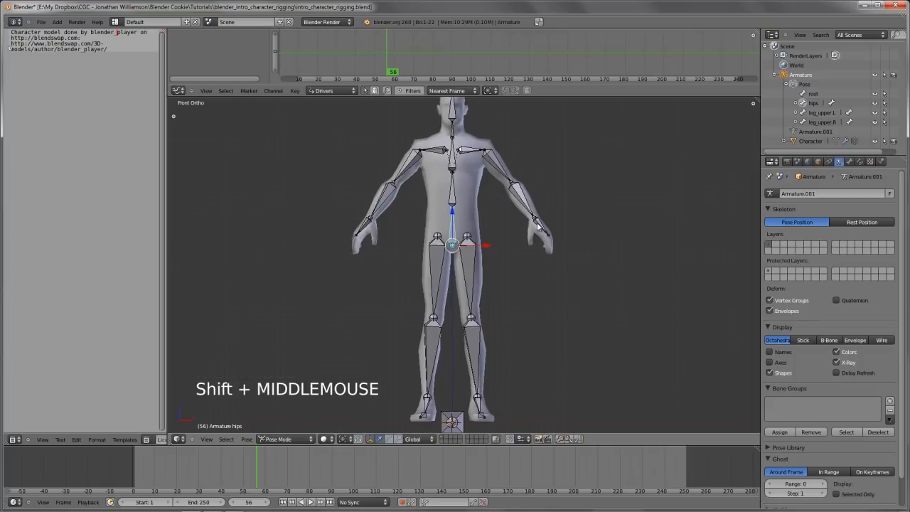
right_click(538, 223)
right_click(539, 214)
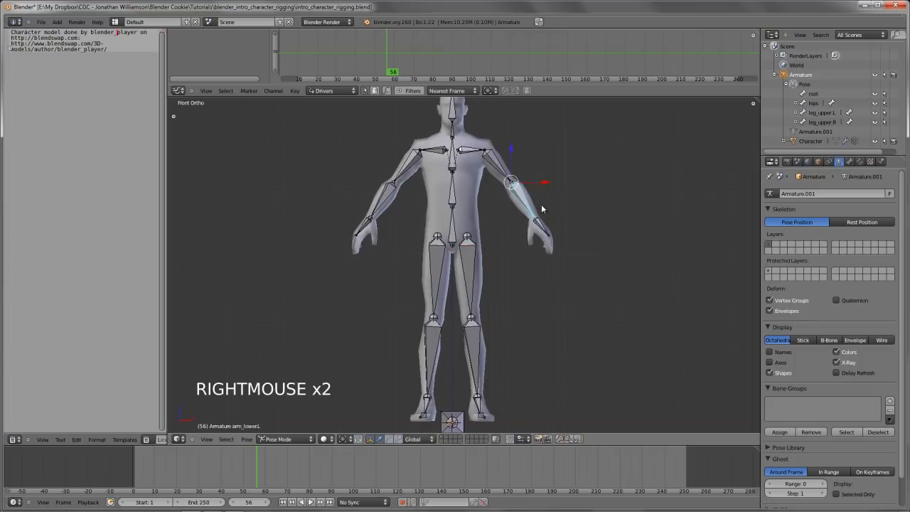
key("g")
key("g")
key("g")
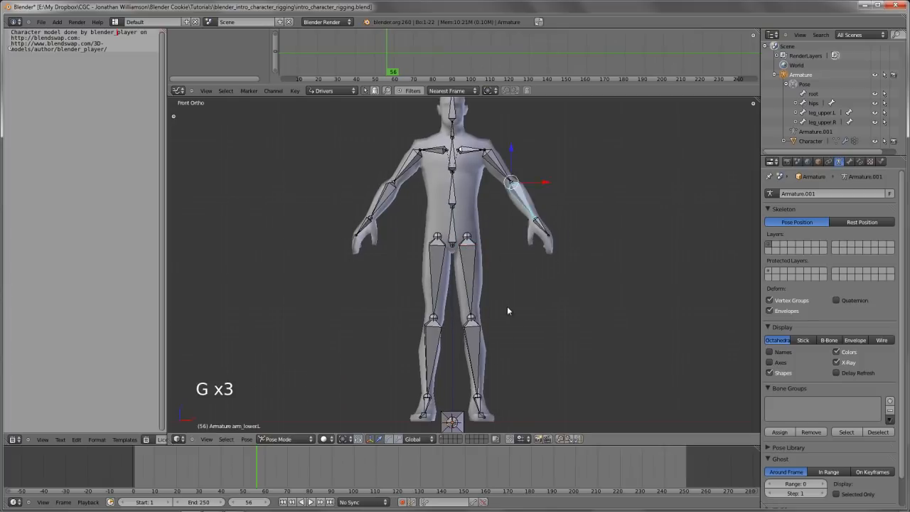
right_click(507, 306)
key("a")
Try rotating the upper spine bone, cancel the rotation, and deselect all bones
middle_click_drag(468, 172, 475, 206, "shift")
scroll(475, 205, "down", 1)
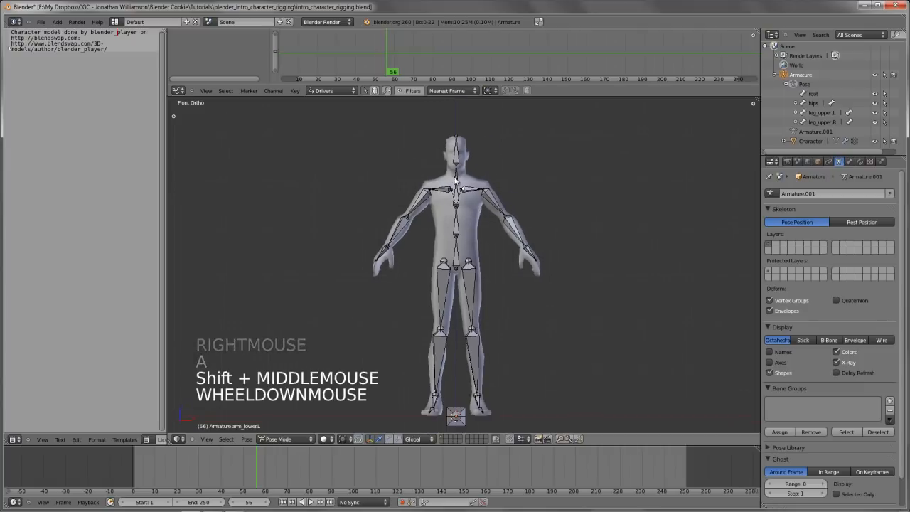
right_click(514, 171)
key("r")
key("r")
right_click(530, 243)
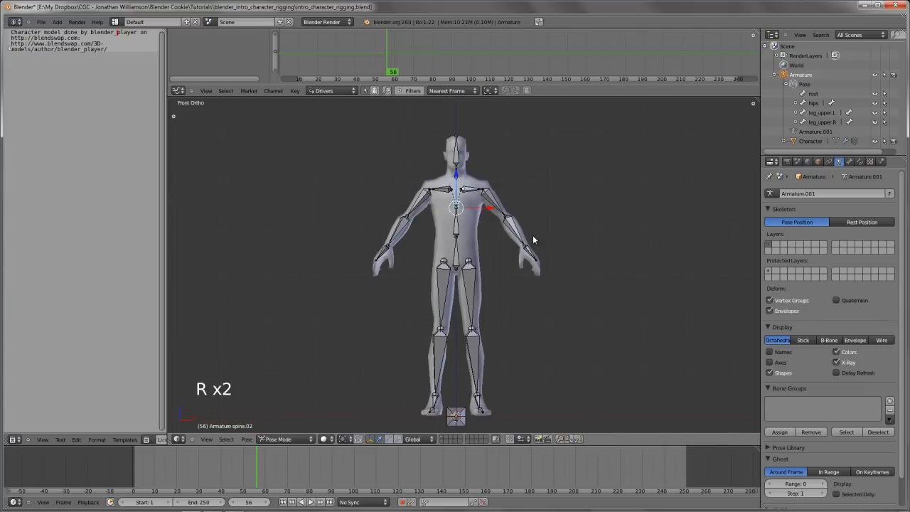
key("a")
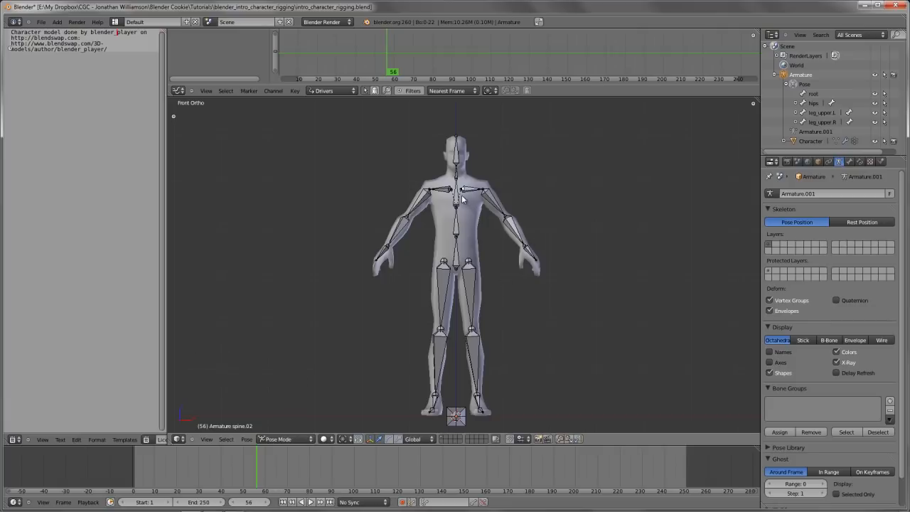
Try rotating the spine.02 bone in front view and cancel the rotation
right_click(459, 198)
key("r")
key("r")
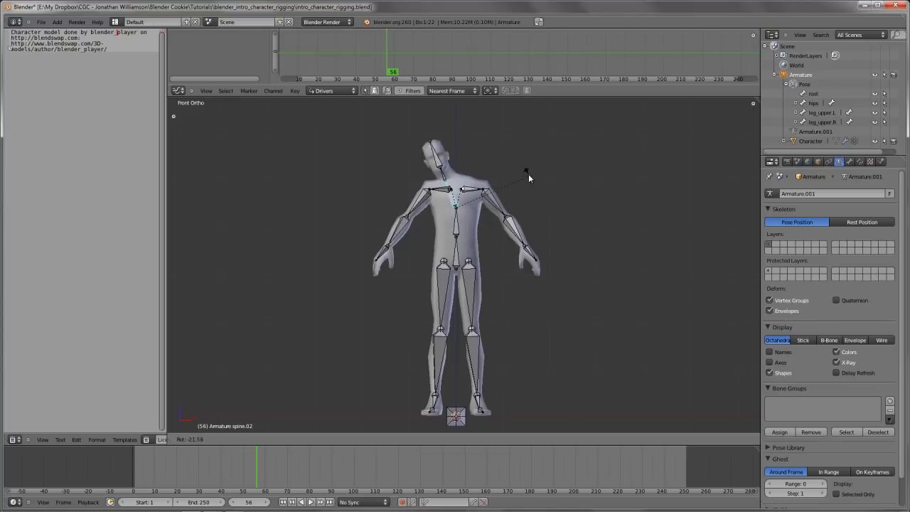
right_click(510, 199)
Select both shoulder bones, try rotating them together, and cancel the rotation
middle_click_drag(510, 203, 509, 219, "shift")
scroll(509, 219, "up", 5)
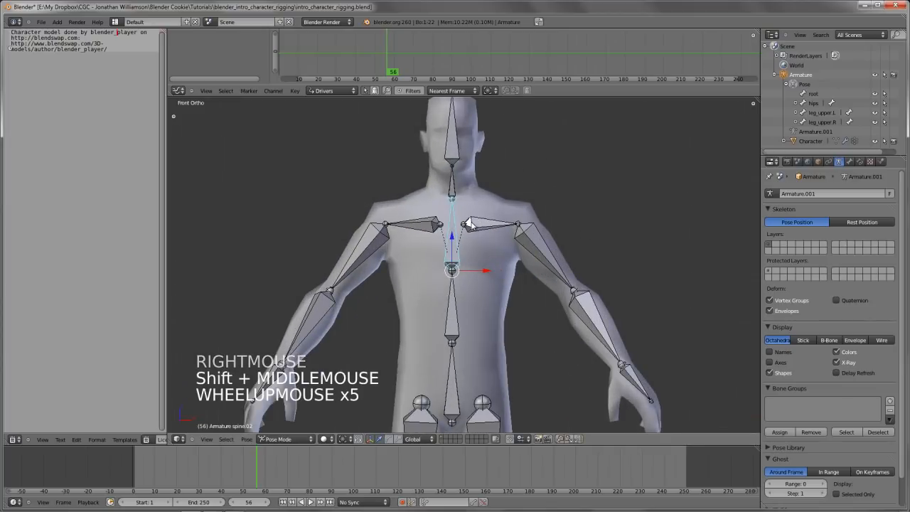
right_click(475, 232)
right_click(425, 228, "shift")
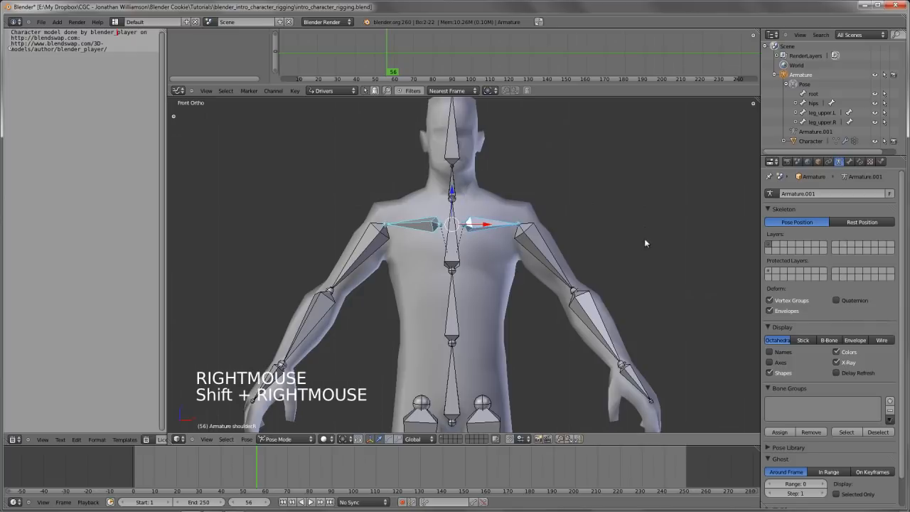
key("r")
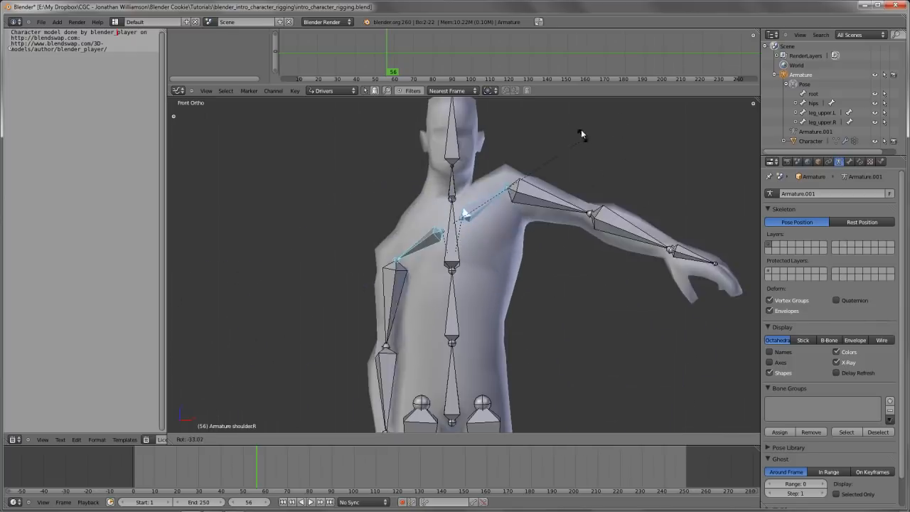
right_click(555, 235)
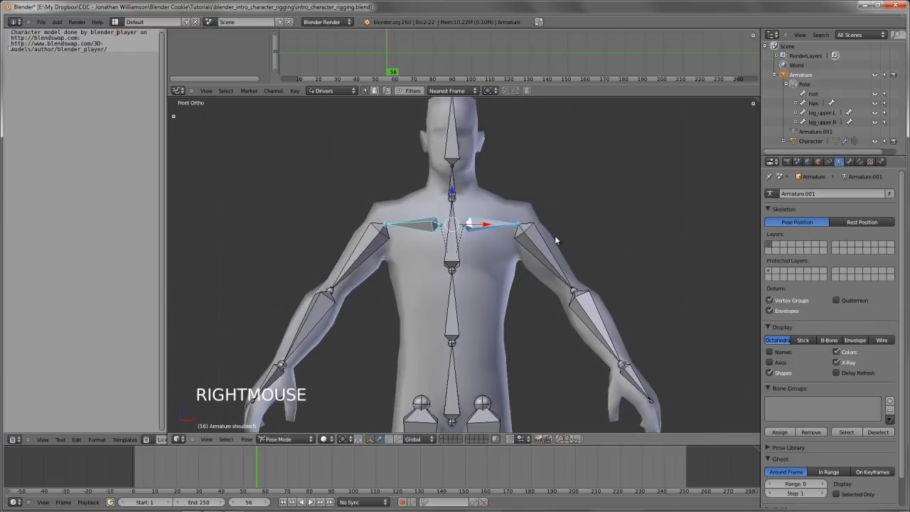
In Edit Mode, check the left shoulder bone's parent in its Relations settings and select that parent bone, spine.01
key("Tab")
key("g")
right_click(519, 248)
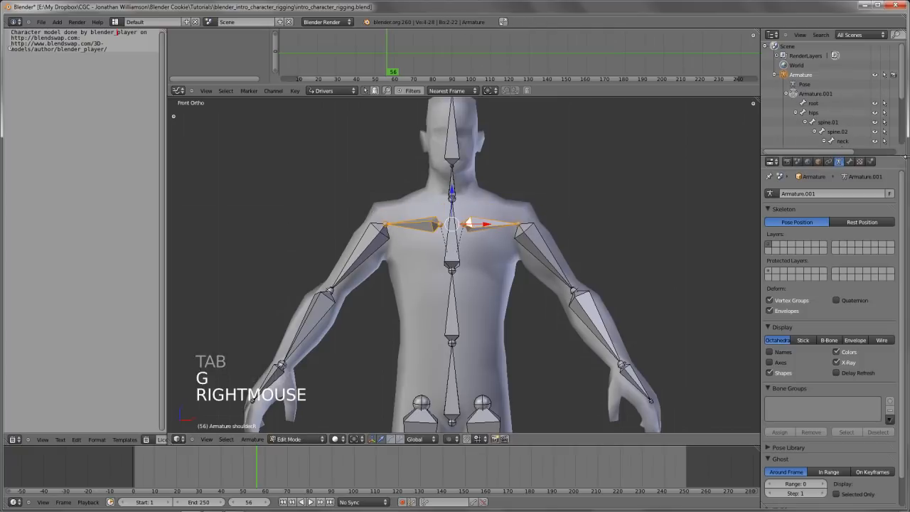
left_click(849, 161)
right_click(486, 223)
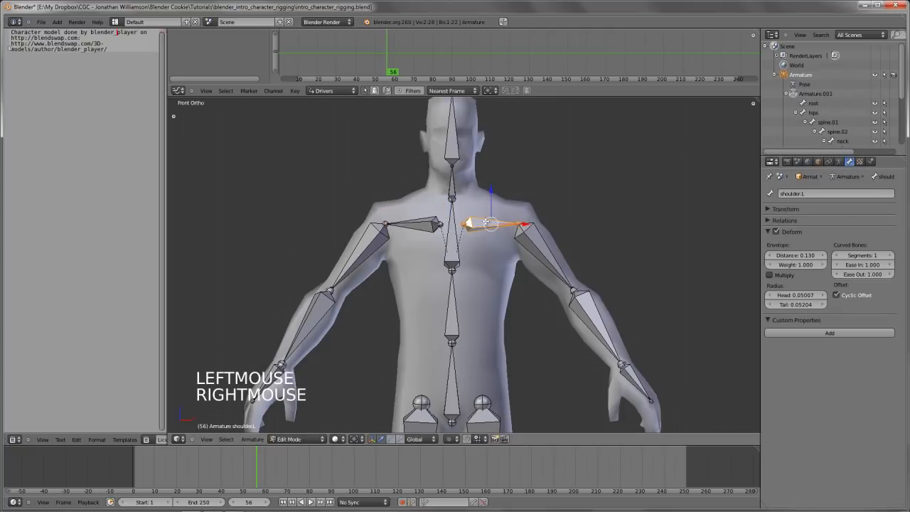
left_click(783, 220)
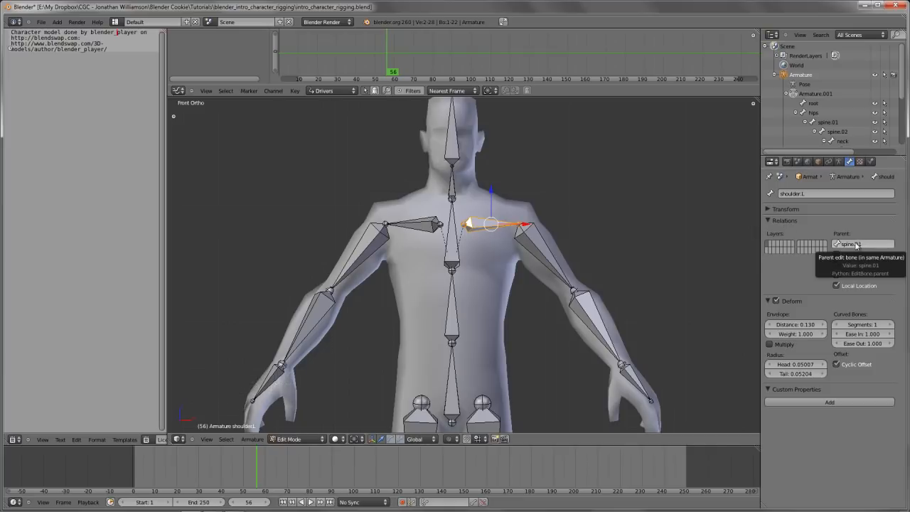
right_click(451, 311)
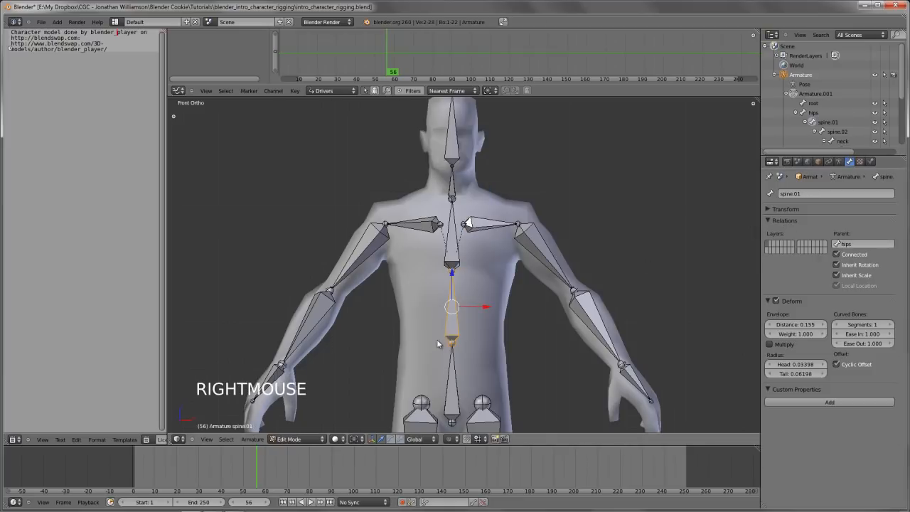
Return to Pose Mode, try rotating the spine.01 bone, and cancel the rotation
key("Tab")
key("r")
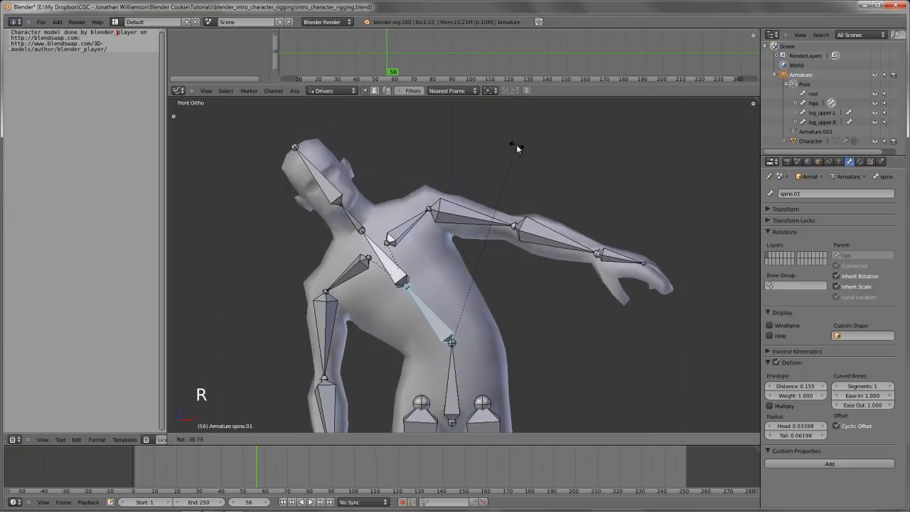
right_click(469, 255)
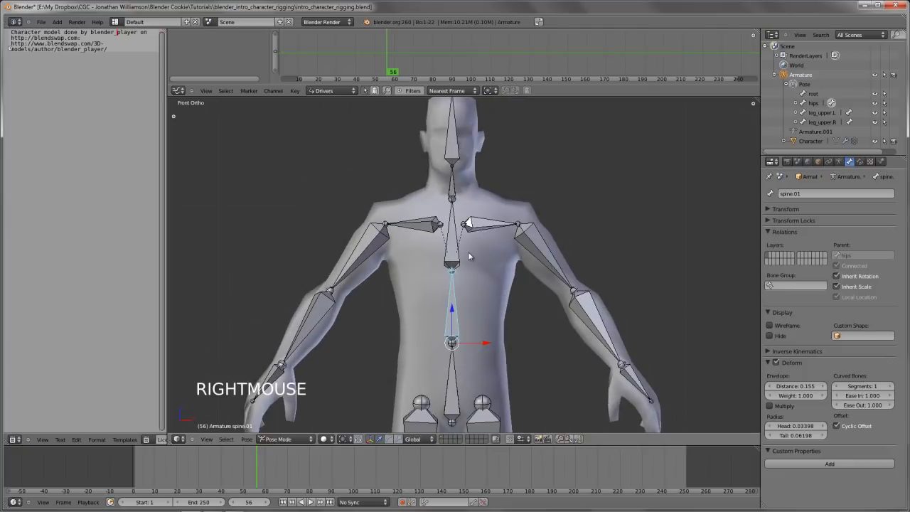
Select the spine.02 bone, try rotating it, and cancel the rotation
right_click(451, 250)
key("r")
key("r")
key("r")
key("r")
right_click(629, 258)
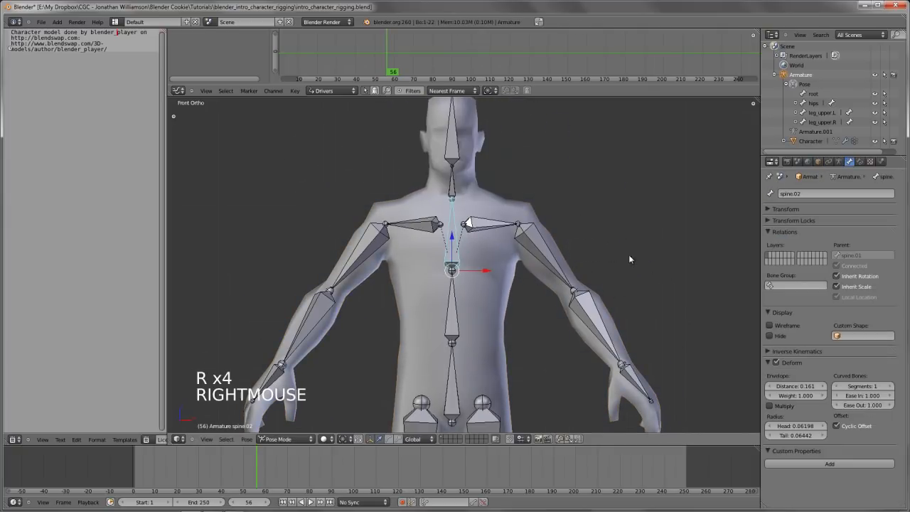
In Edit Mode, select both shoulder bones and add spine.02 to the selection as the active bone
right_click(466, 285)
right_click(490, 224)
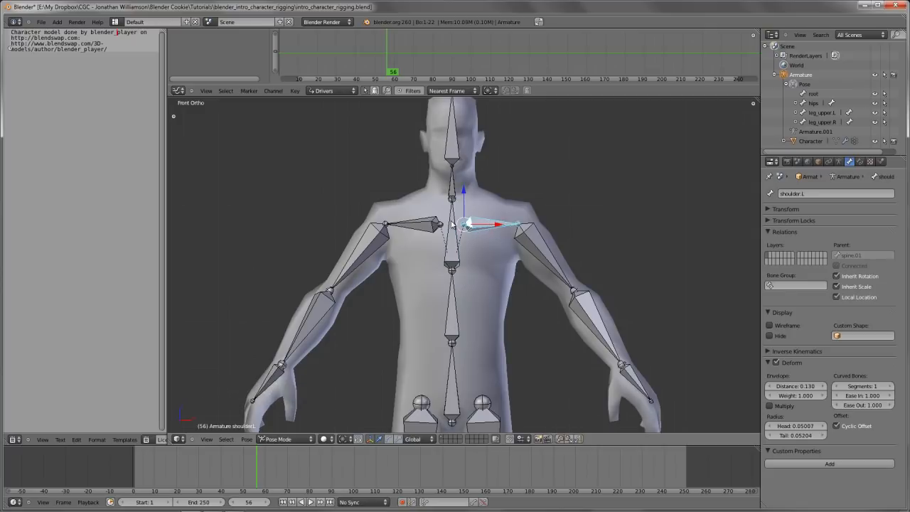
right_click(455, 227)
right_click(469, 227)
key("Tab")
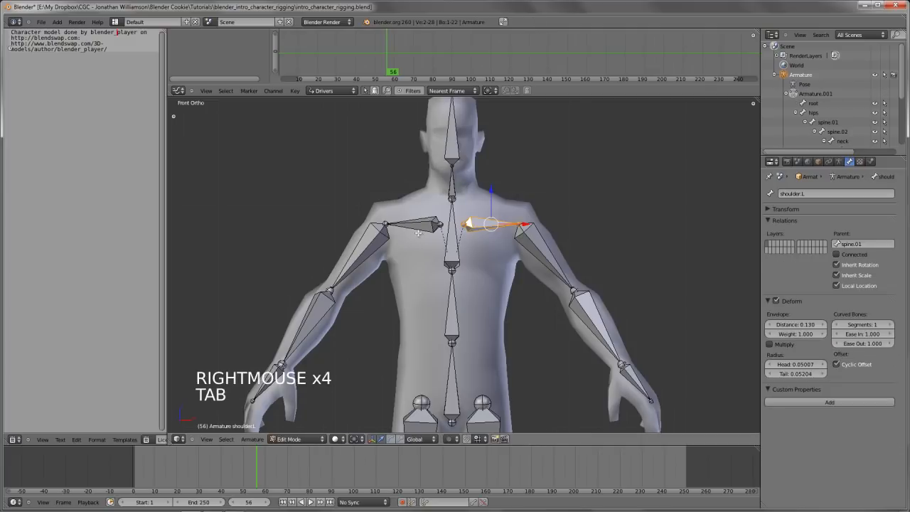
right_click(418, 226, "shift")
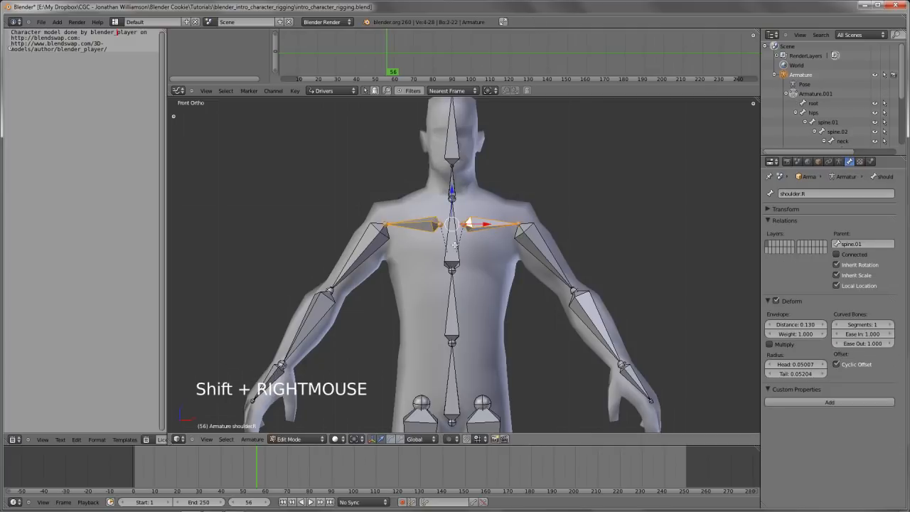
right_click(454, 236, "shift")
Try parenting the shoulder bones to spine.02 with the Connected option and undo the parenting
key("ctrl+p")
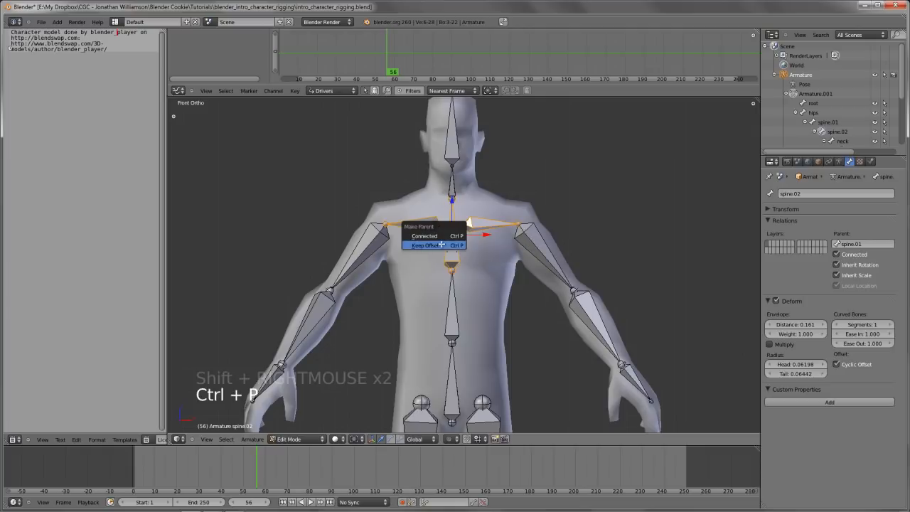
left_click(447, 235)
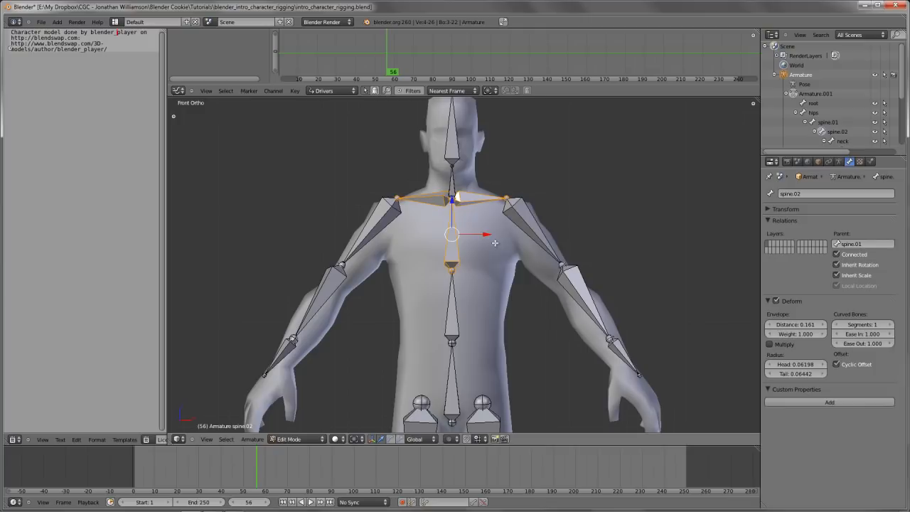
key("ctrl+z")
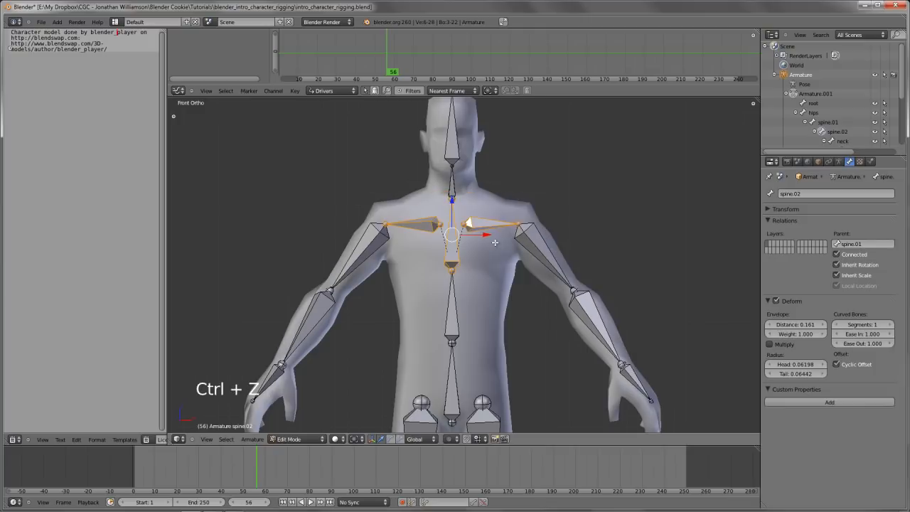
Parent both shoulder bones to spine.02 with Keep Offset, deselect all bones, and select the left shoulder bone
key("ctrl+p")
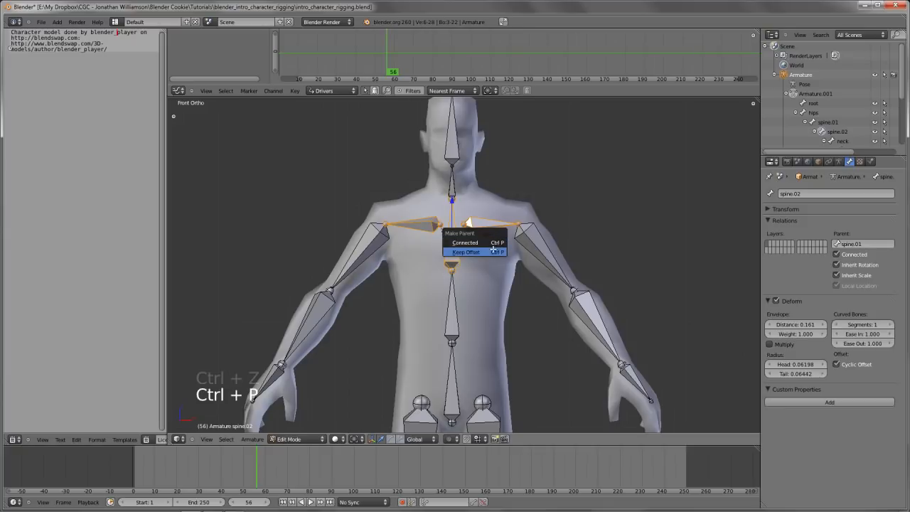
left_click(494, 250)
key("a")
right_click(484, 225)
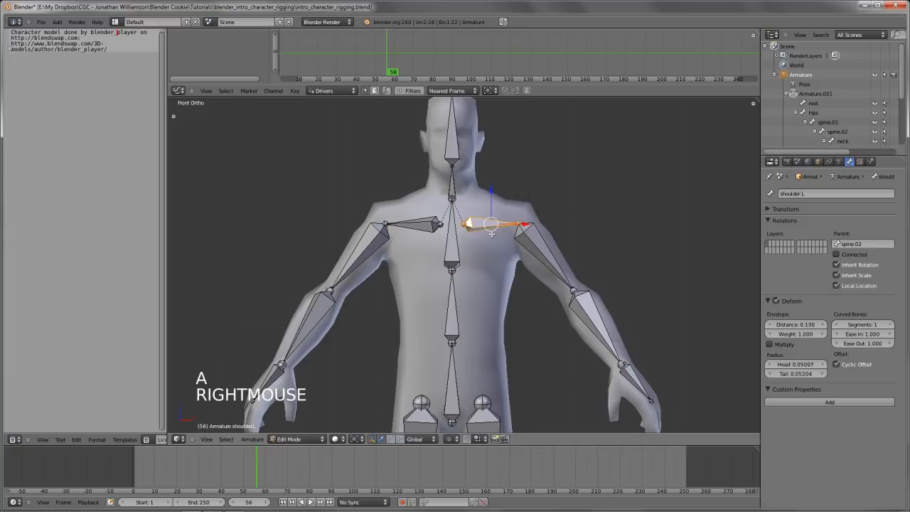
Test the shoulder parenting in Pose Mode by rotating spine.02, cancel the rotation, and deselect all bones
key("Tab")
right_click(452, 238)
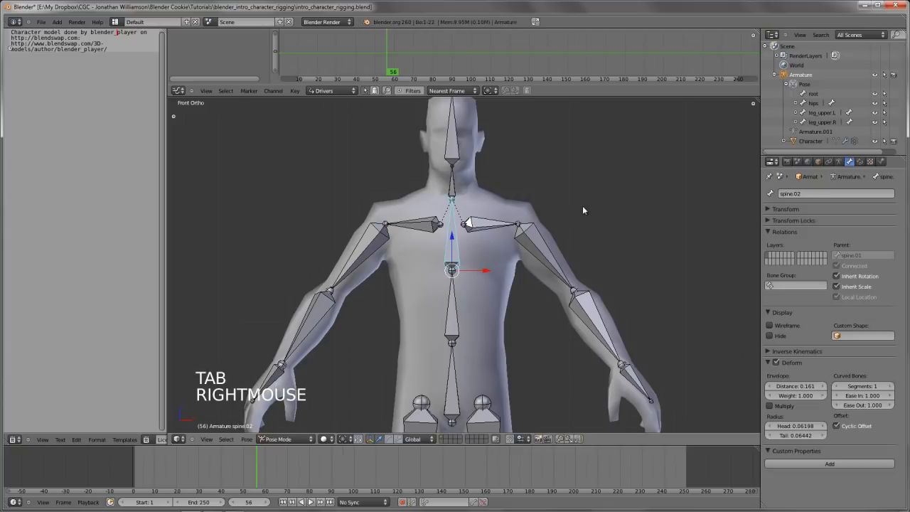
key("r")
key("r")
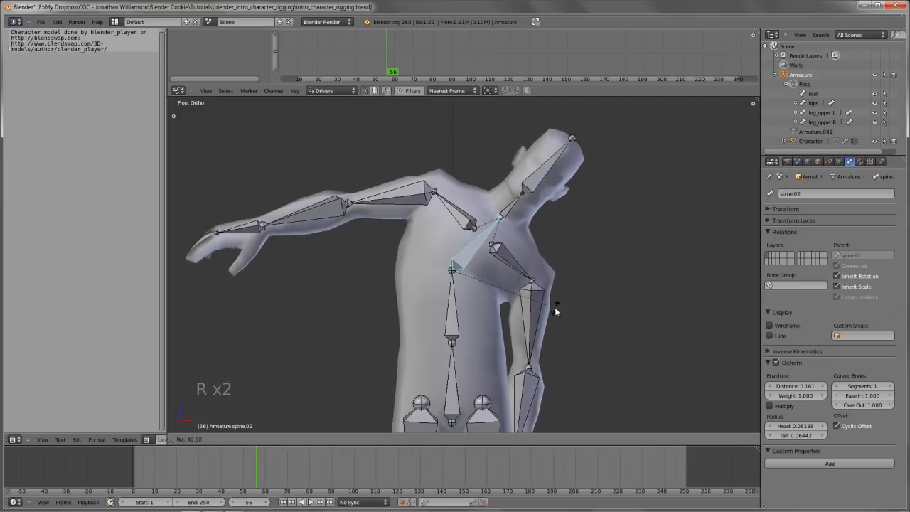
right_click(553, 299)
scroll(551, 294, "down", 4)
middle_click_drag(551, 293, 494, 291, "shift")
key("a")
Select the hips bone, try moving it to check whether the legs follow, and cancel each move
scroll(494, 292, "up", 3)
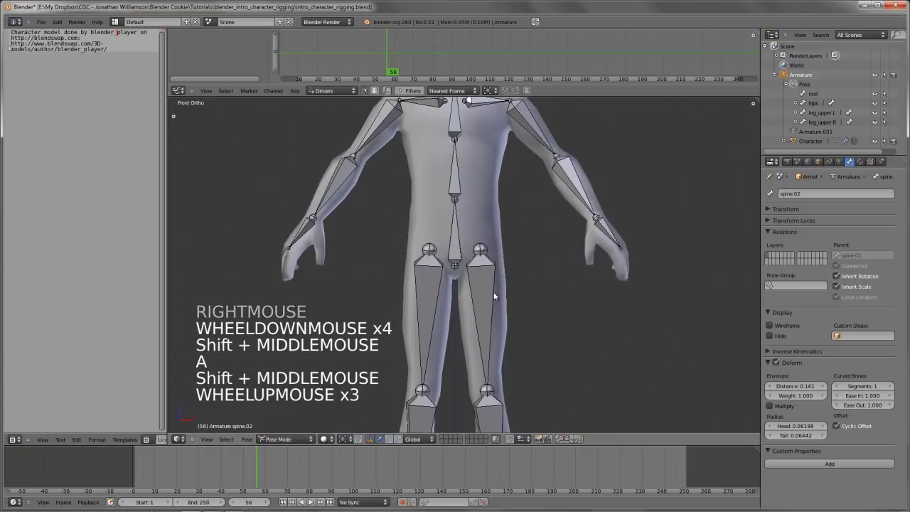
right_click(489, 283)
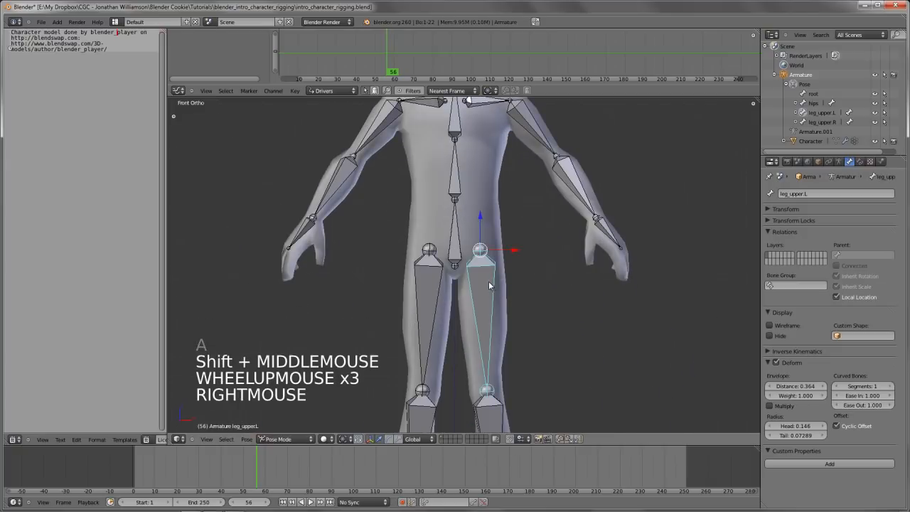
right_click(454, 258)
scroll(454, 259, "down", 4)
key("g")
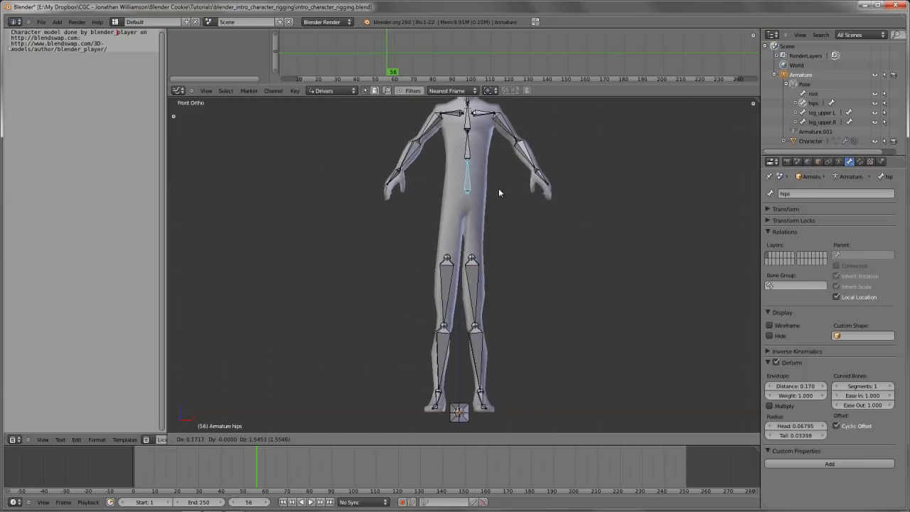
right_click(490, 168)
scroll(490, 168, "up", 7)
scroll(484, 206, "down", 4)
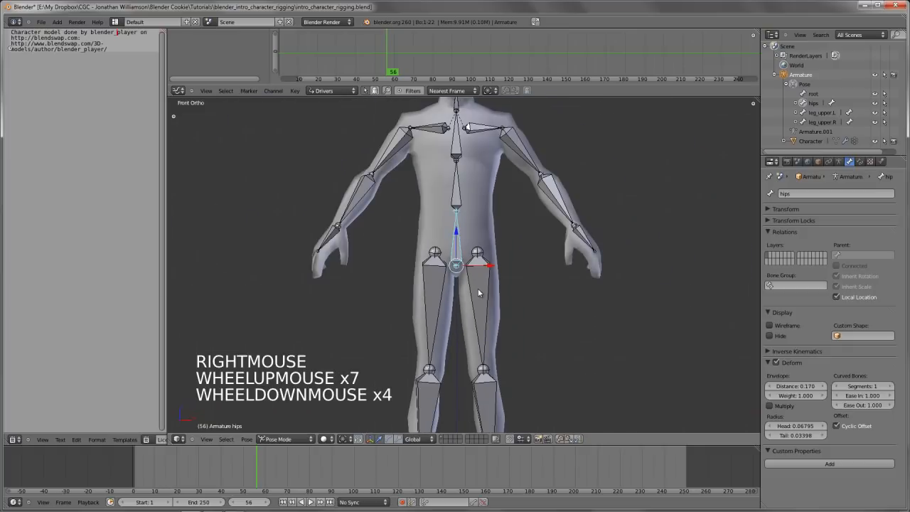
key("g")
right_click(476, 284)
scroll(476, 285, "up", 4)
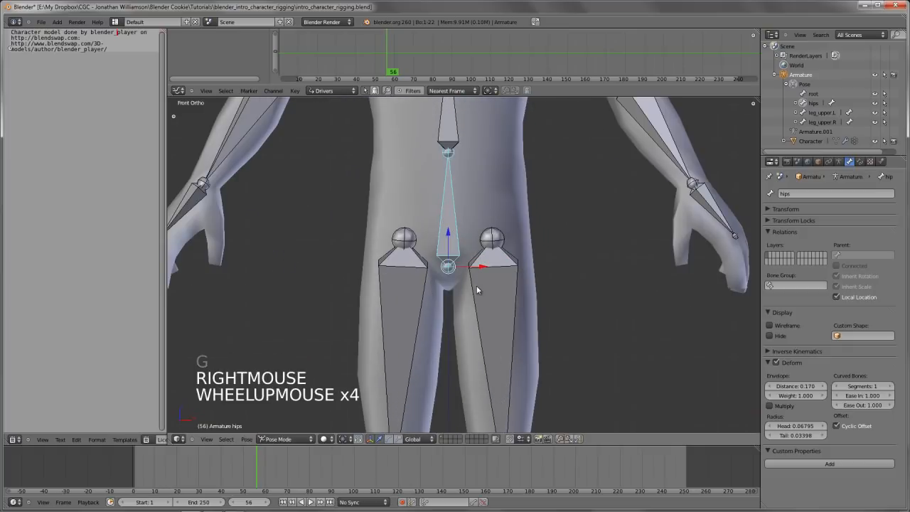
In Edit Mode, parent both upper leg bones to the hips bone with Keep Offset
key("Tab")
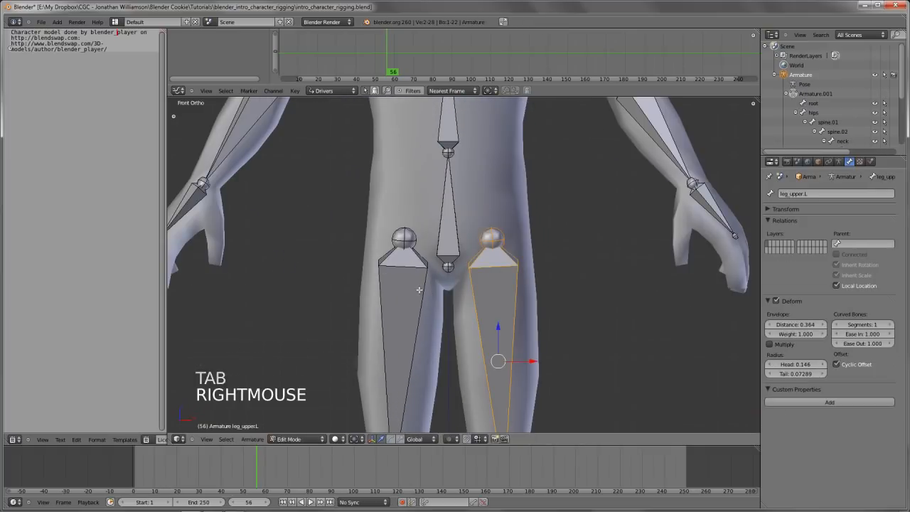
right_click(426, 275, "shift")
right_click(444, 239, "shift")
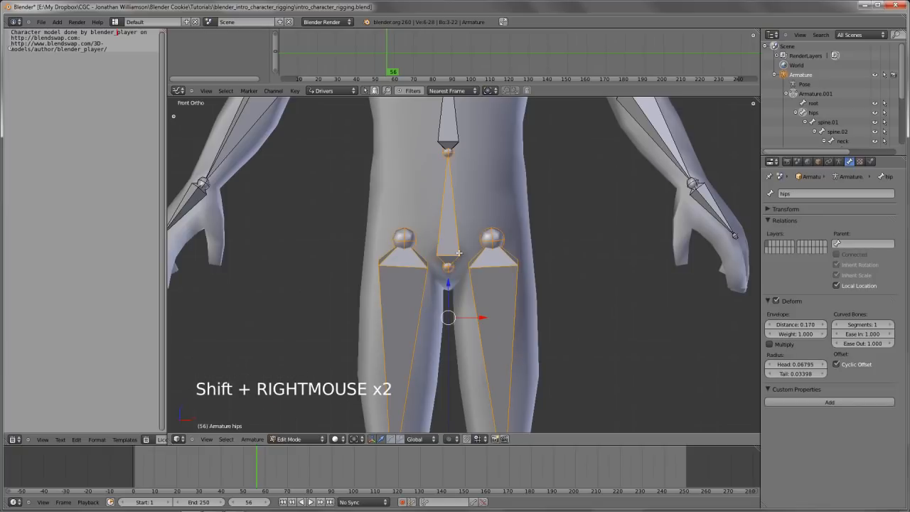
key("ctrl+p")
left_click(459, 253)
scroll(458, 252, "down", 4)
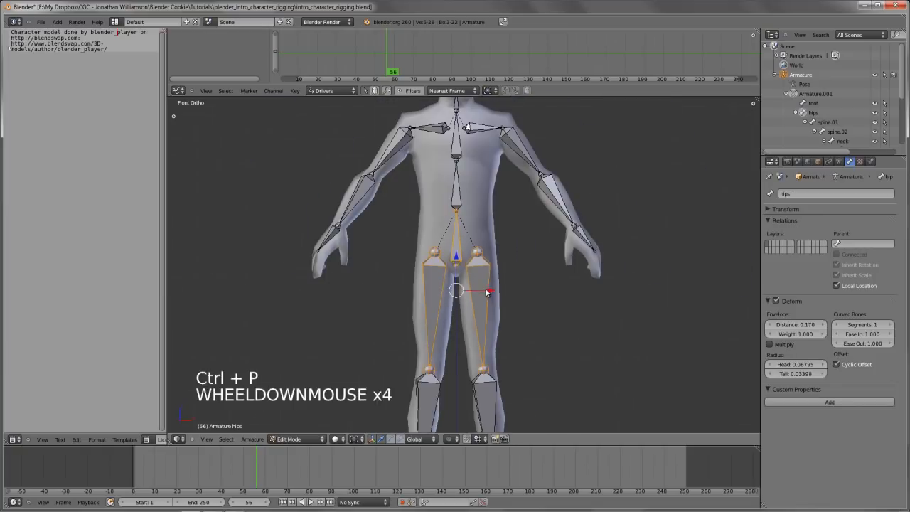
Return to Pose Mode, select the hips bone, try rotating it, and cancel the rotation
key("Tab")
right_click(460, 261)
key("r")
key("r")
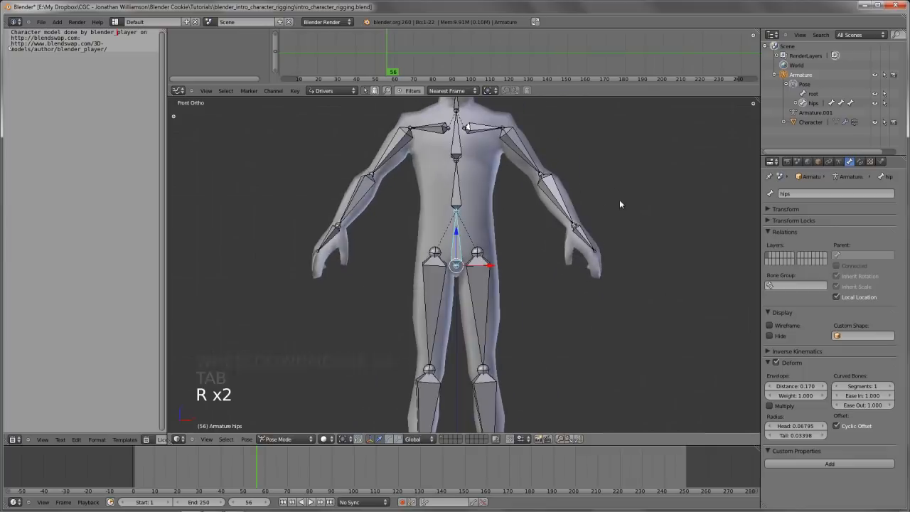
right_click(619, 199)
Try moving the hips bone in an angled view, cancel the move, and deselect all bones
scroll(489, 316, "down", 5)
middle_click_drag(489, 317, 544, 351)
scroll(540, 346, "up", 1)
key("g")
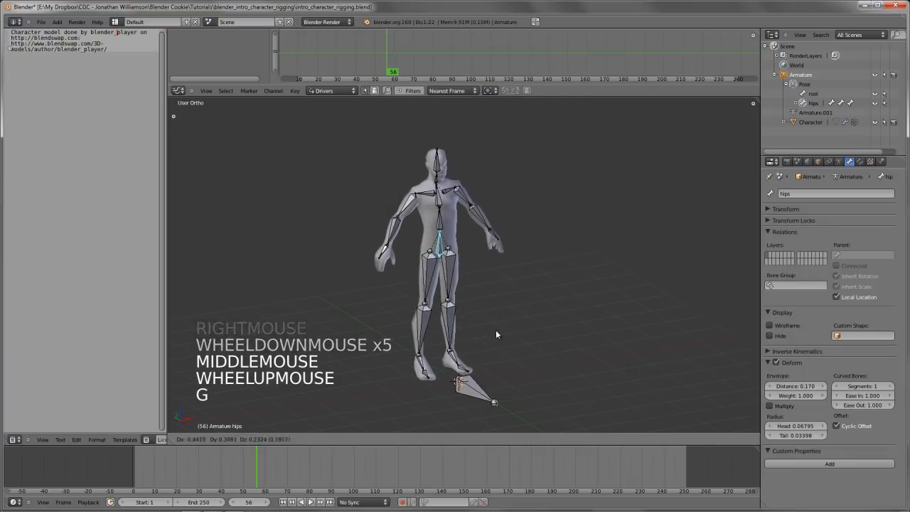
right_click(493, 305)
key("a")
Return to front view and show the tool shelf with the Pose Tools
middle_click_drag(489, 281, 509, 305, "shift")
key("KP_1")
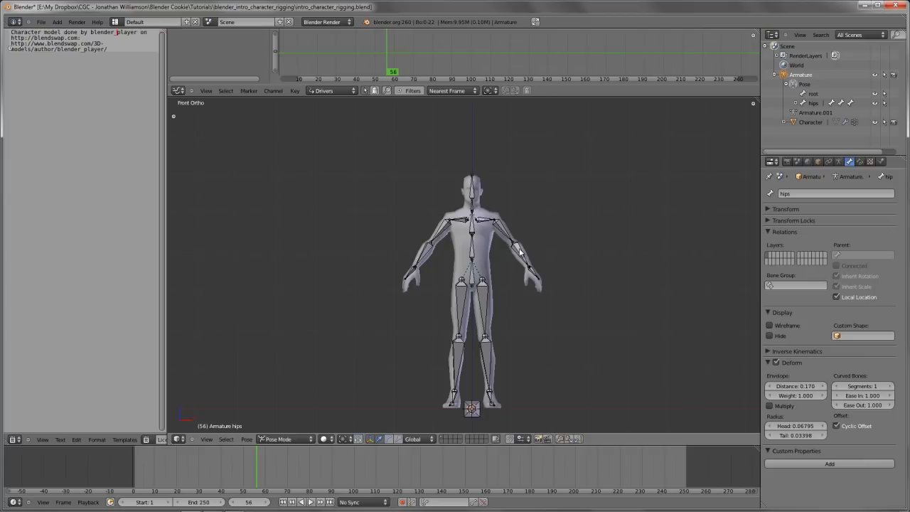
scroll(591, 245, "up", 3)
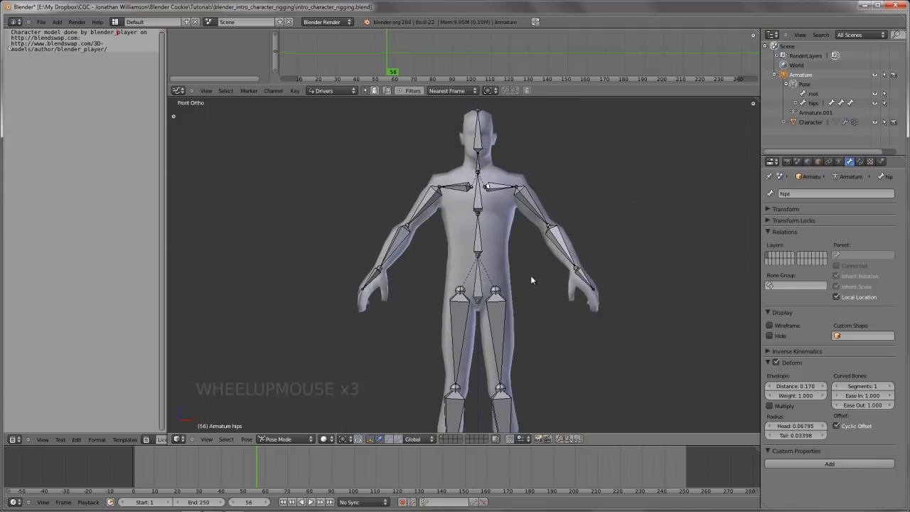
key("t")
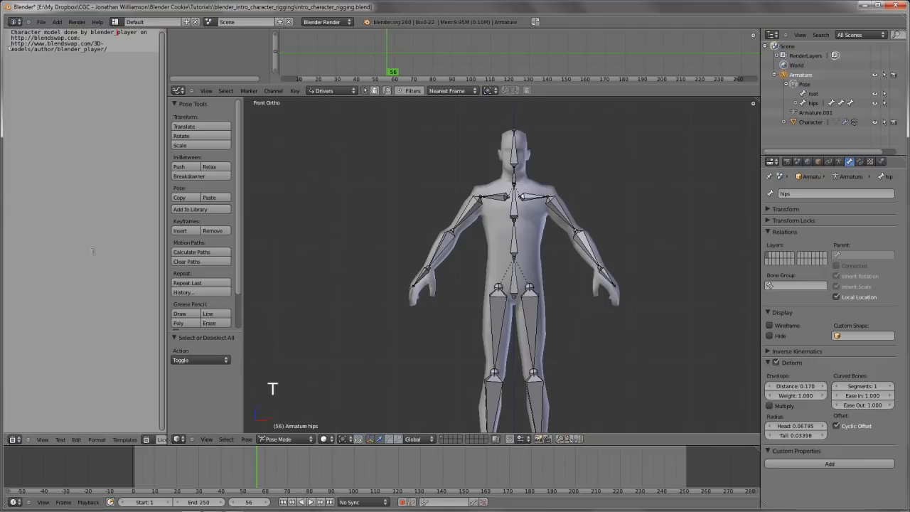
Turn on Auto IK in the pose options, try moving the left hand bone, and cancel the move
key("Tab")
right_click(581, 246)
key("Tab")
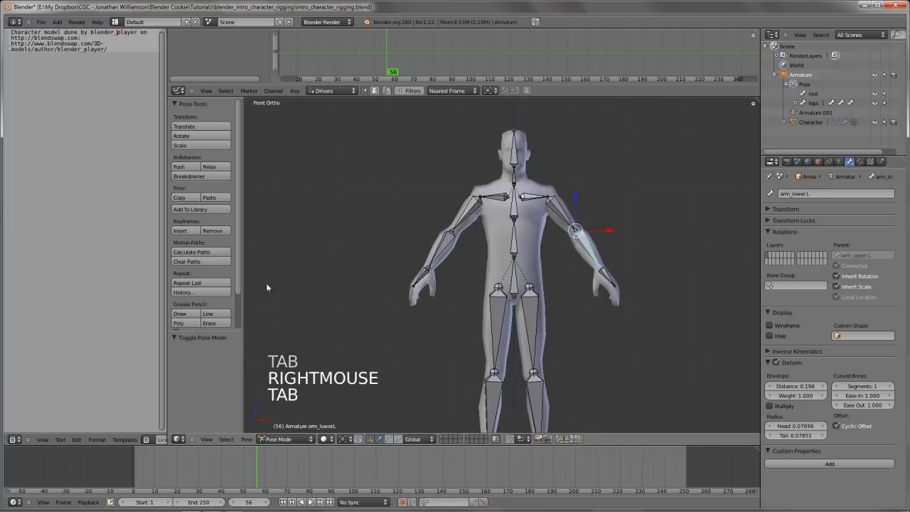
scroll(193, 300, "down", 16)
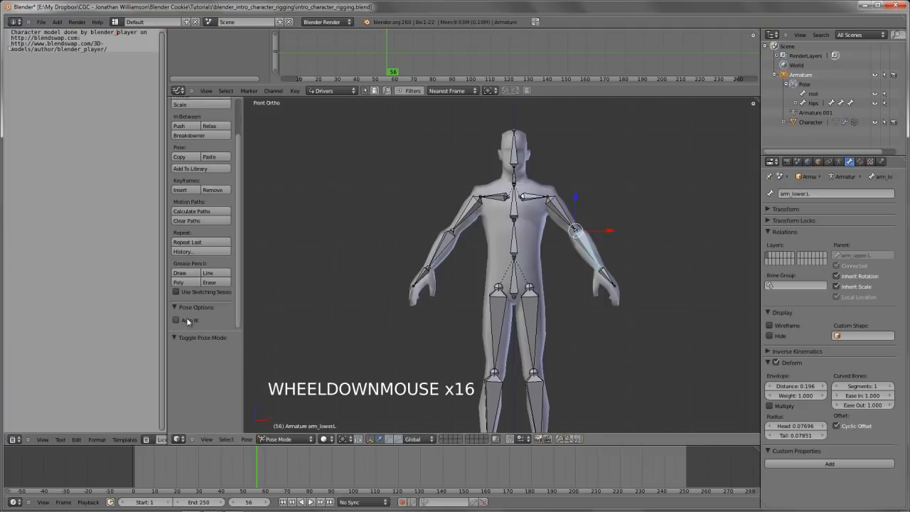
left_click(186, 320)
right_click(601, 276)
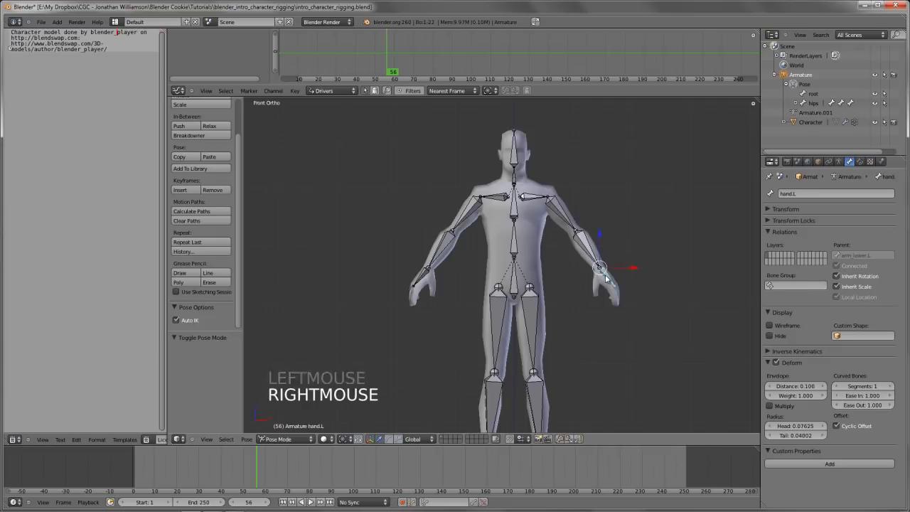
key("g")
key("g")
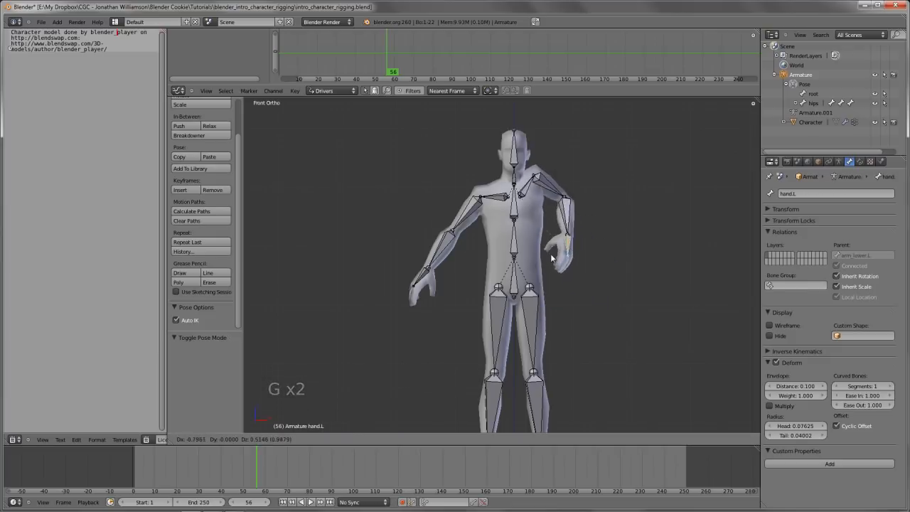
right_click(448, 277)
Try moving the hips bone and the neck bone with Auto IK active, cancelling each move
scroll(224, 305, "down", 4)
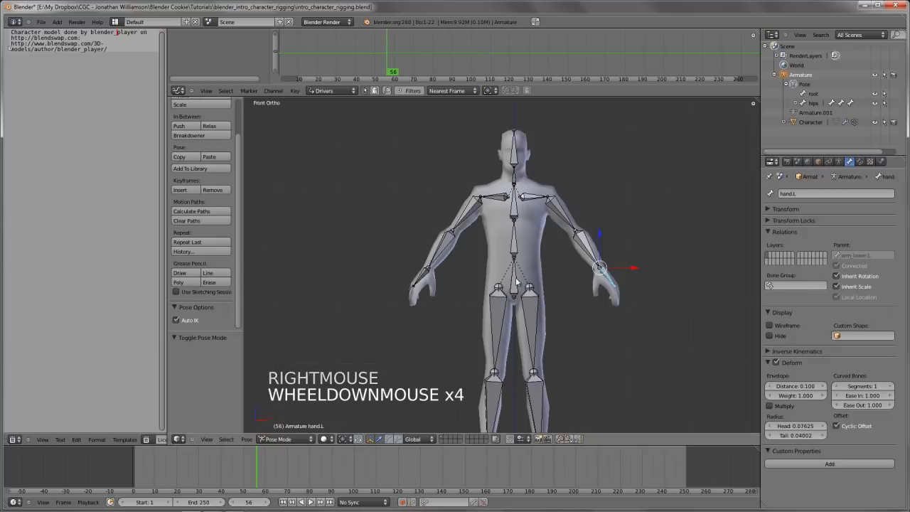
key("g")
key("g")
right_click(561, 327)
scroll(524, 264, "down", 4)
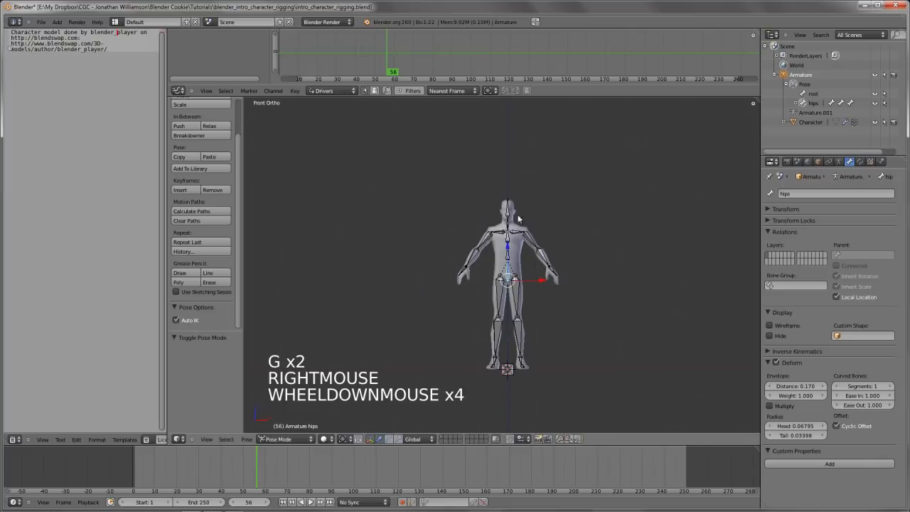
right_click(520, 214)
key("g")
key("g")
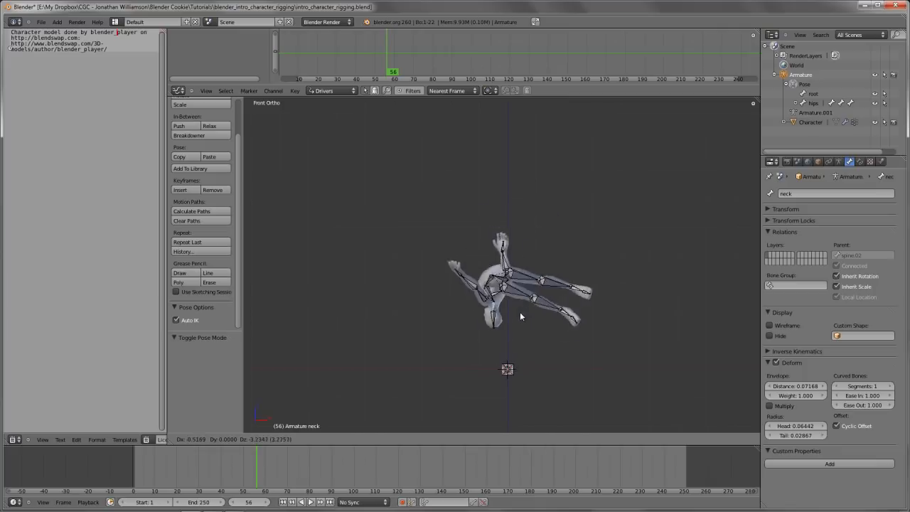
right_click(534, 361)
Try moving the left foot bone in front view and in right side view, cancelling both moves
right_click(523, 362)
key("g")
key("g")
key("g")
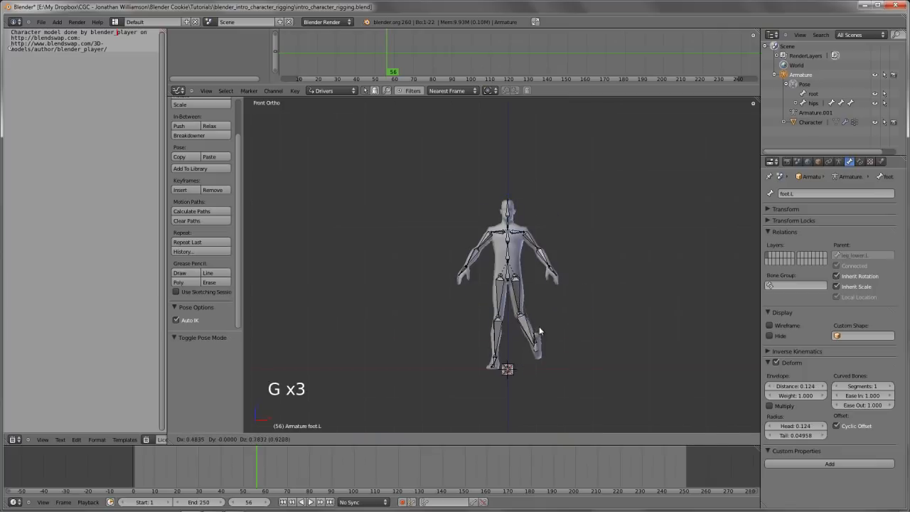
right_click(547, 361)
key("KP_3")
key("g")
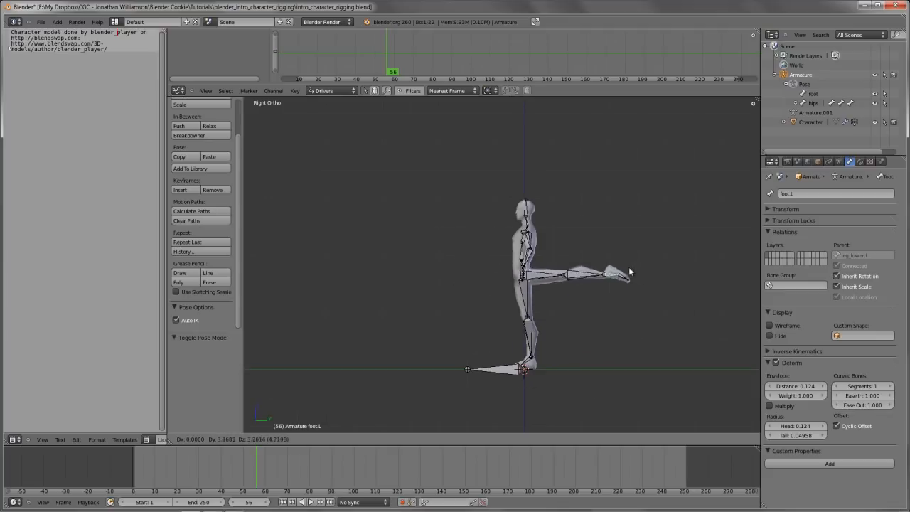
right_click(541, 299)
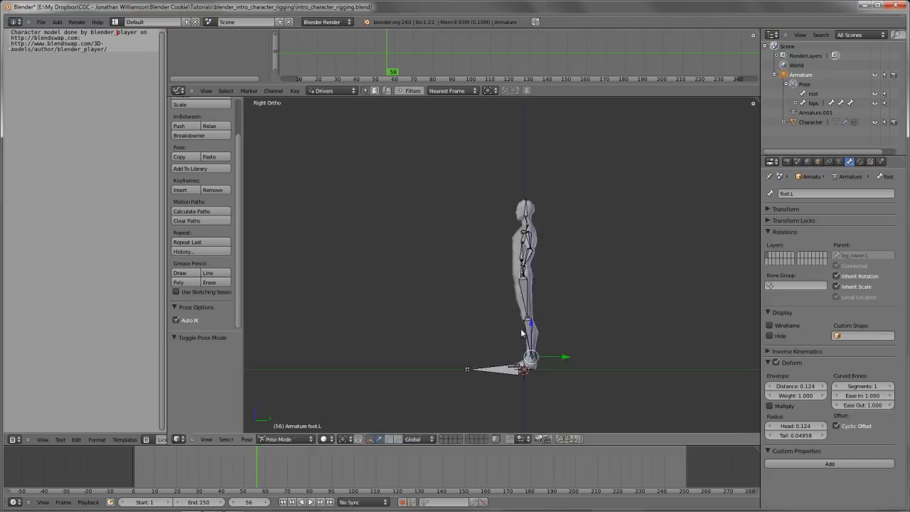
Turn off Auto IK, try moving the left hand bone in front view, and cancel the move
scroll(526, 299, "up", 4)
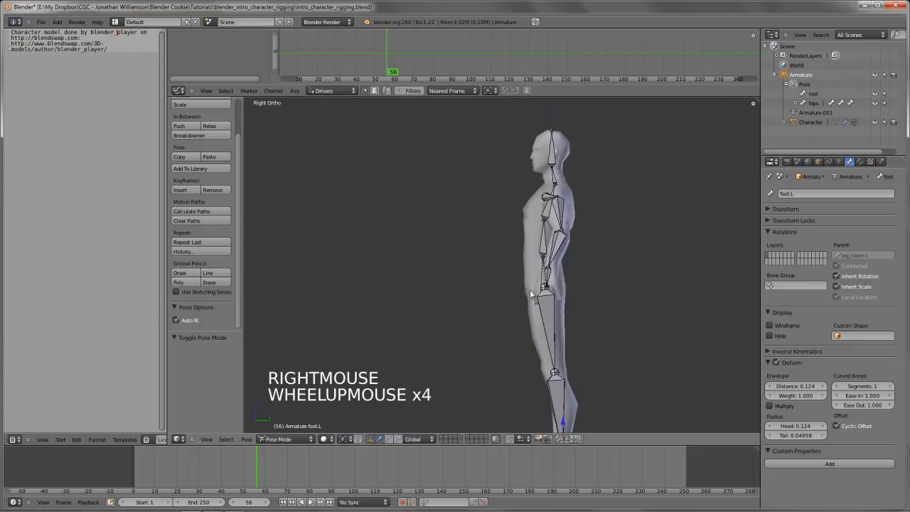
left_click(193, 320)
key("KP_1")
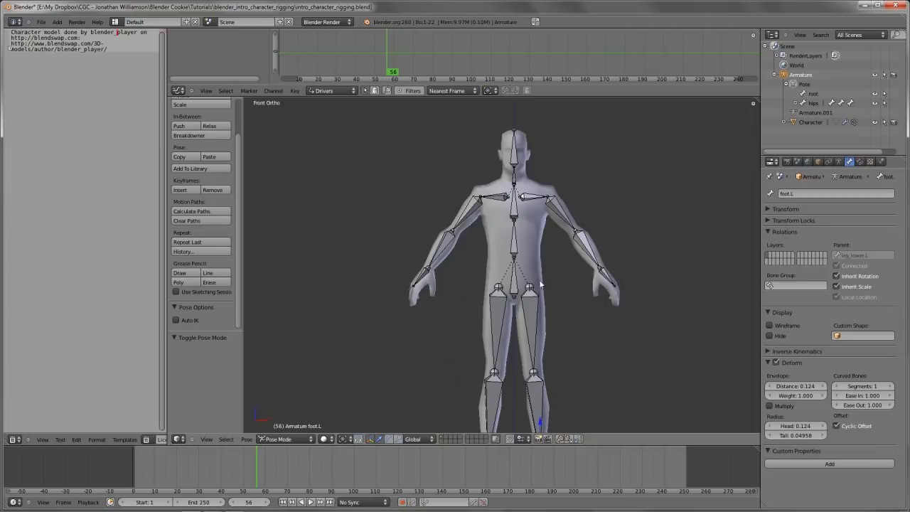
right_click(596, 283)
key("g")
key("g")
right_click(308, 278)
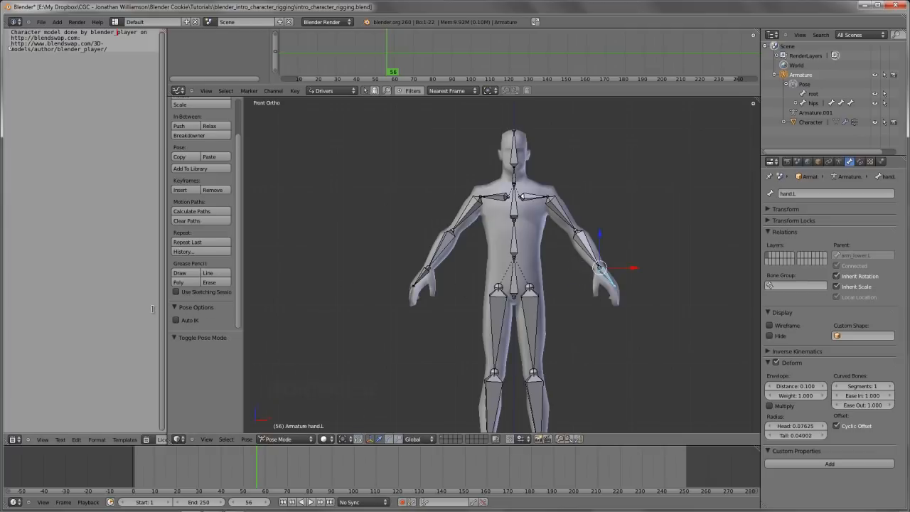
Collapse the Pose Options and deselect all bones
left_click(201, 307)
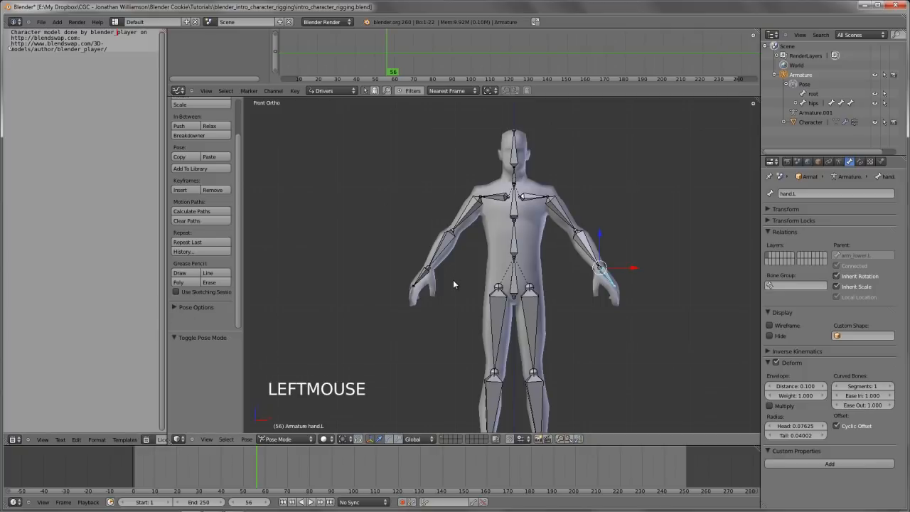
middle_click_drag(573, 228, 576, 277, "shift")
scroll(521, 222, "up", 3)
key("a")
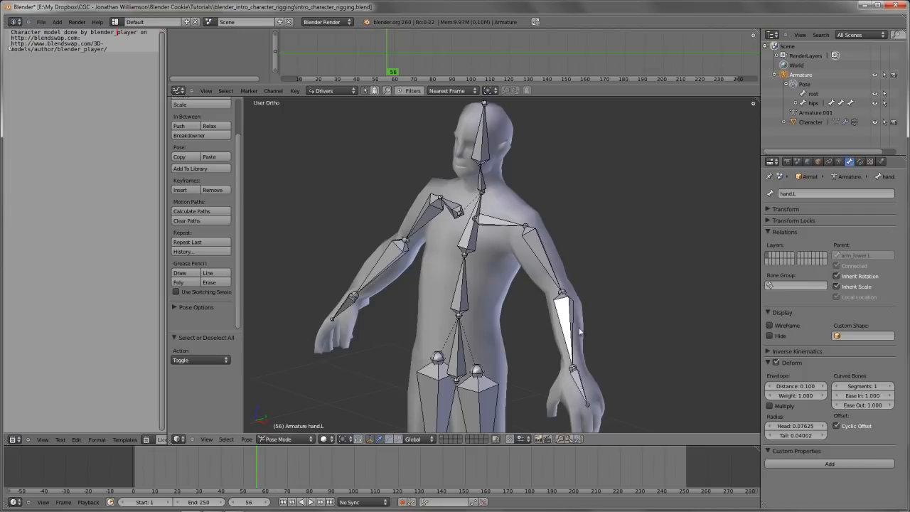
middle_click_drag(566, 255, 549, 237)
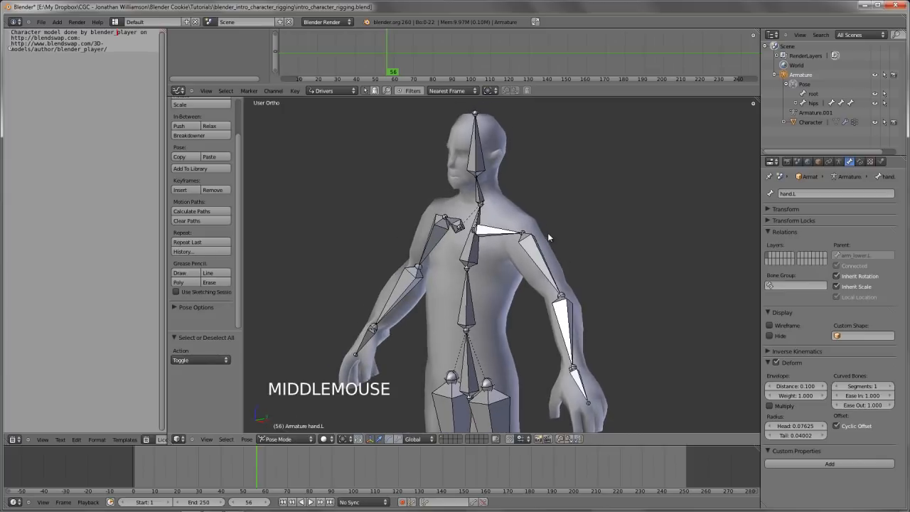
Add an Inverse Kinematics bone constraint to the left lower arm bone
left_click(860, 162)
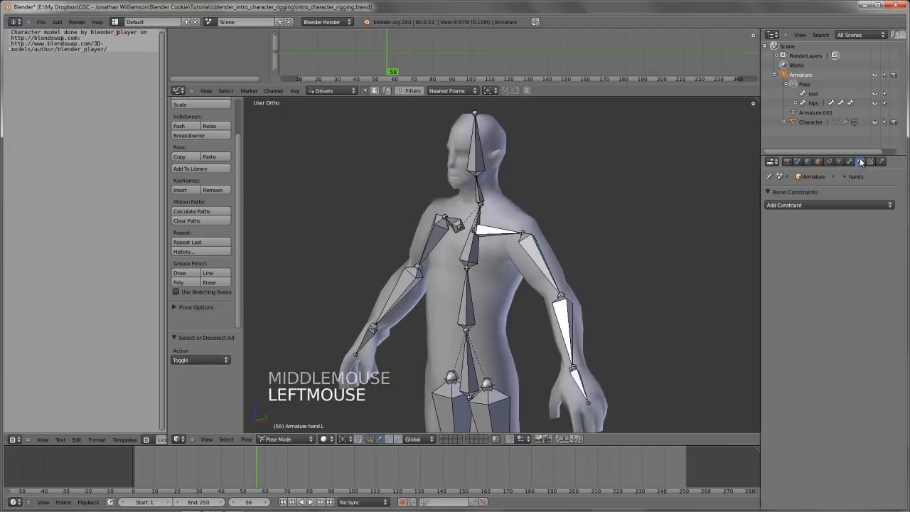
right_click(590, 318)
middle_click_drag(551, 345, 538, 277, "shift")
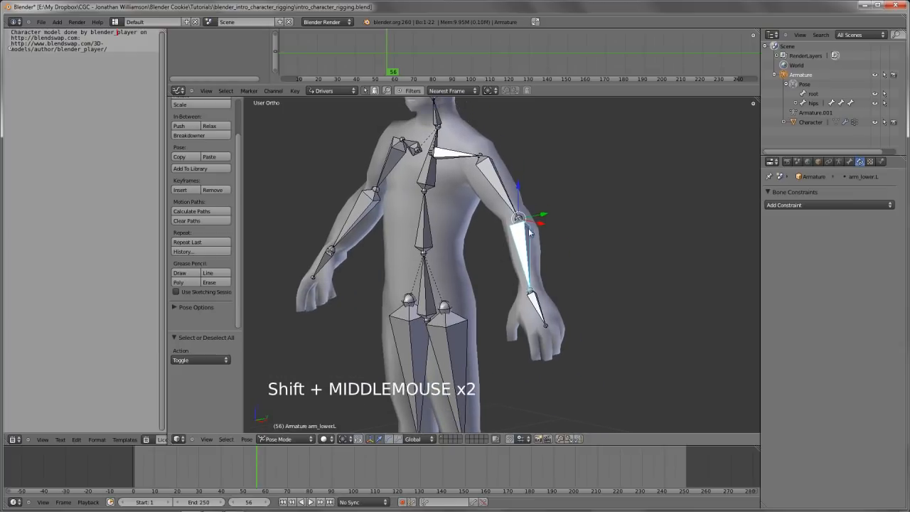
left_click(788, 205)
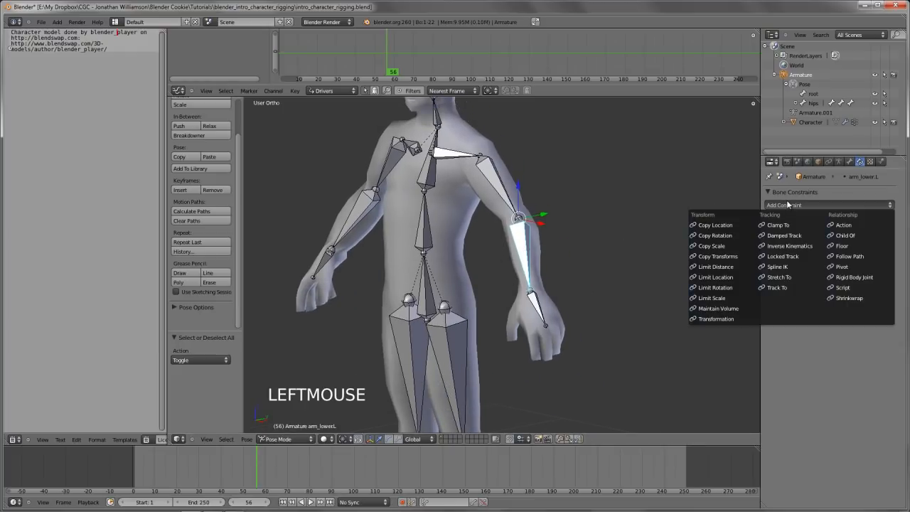
left_click(794, 247)
Set the IK constraint's target to Armature and its target bone to hand.L
scroll(560, 272, "down", 3)
middle_click_drag(560, 272, 513, 266)
scroll(514, 266, "up", 3)
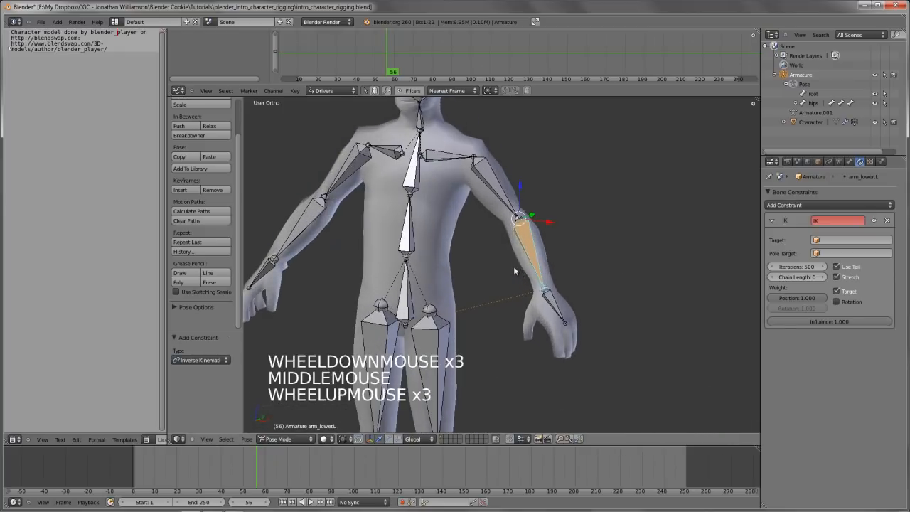
middle_click_drag(545, 313, 585, 324)
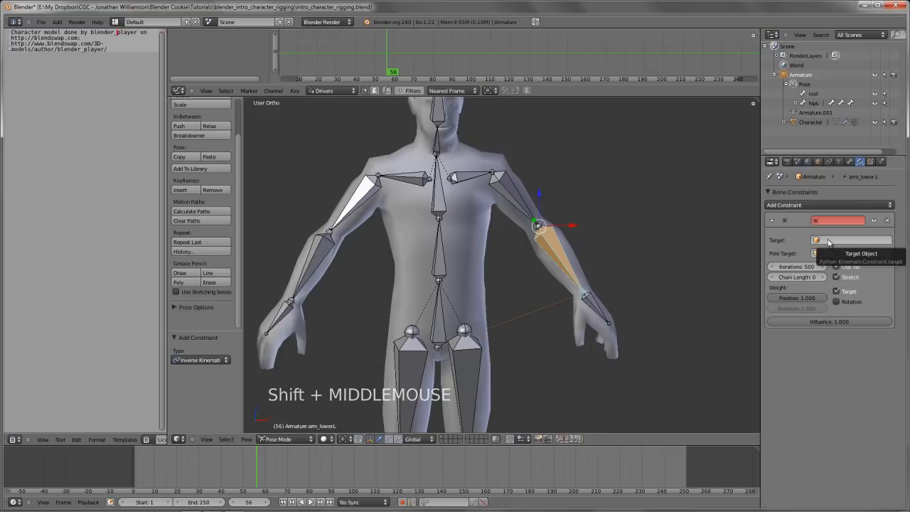
left_click(867, 241)
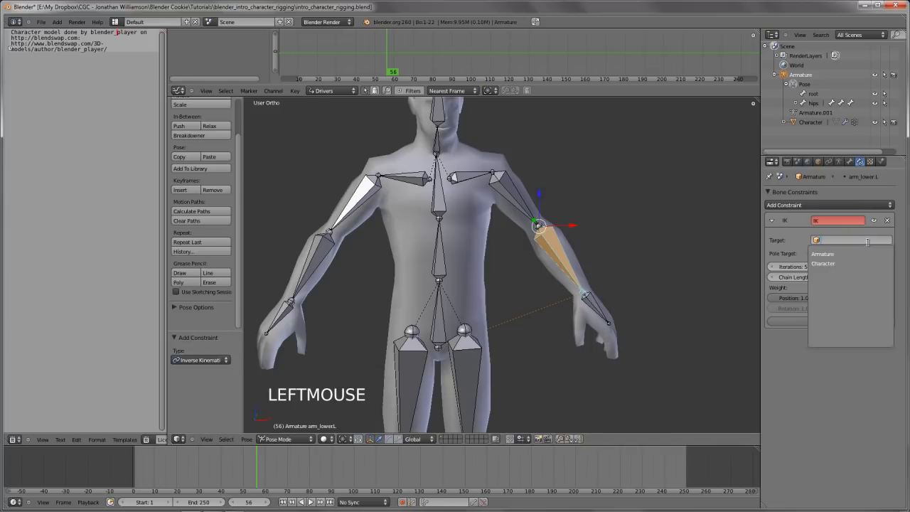
left_click(849, 255)
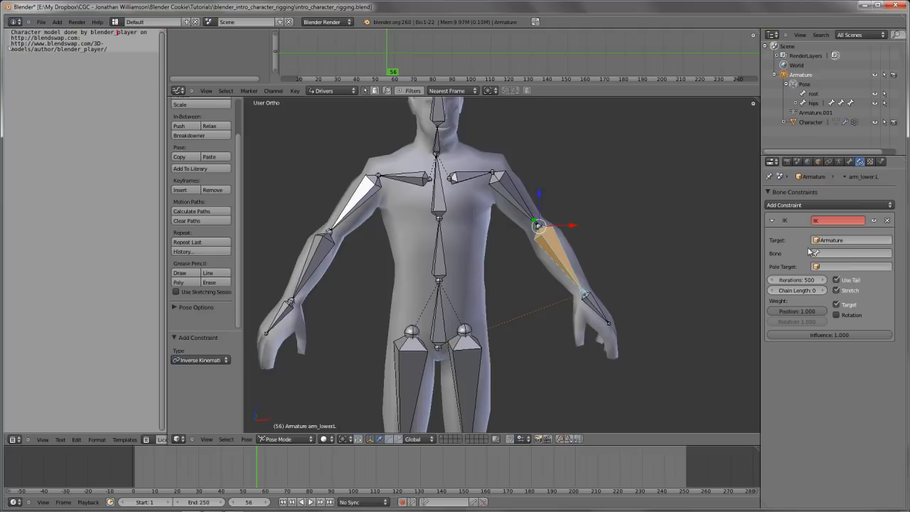
double_click(828, 251)
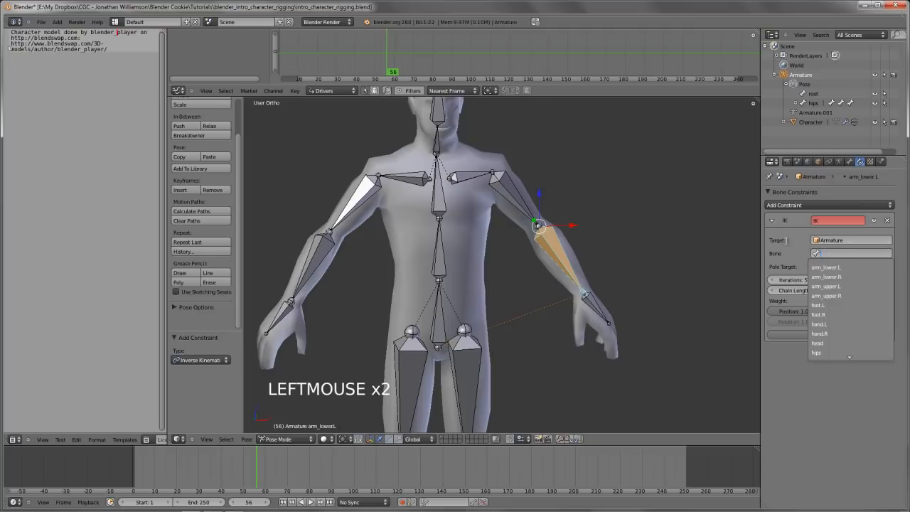
middle_click_drag(715, 280, 588, 292)
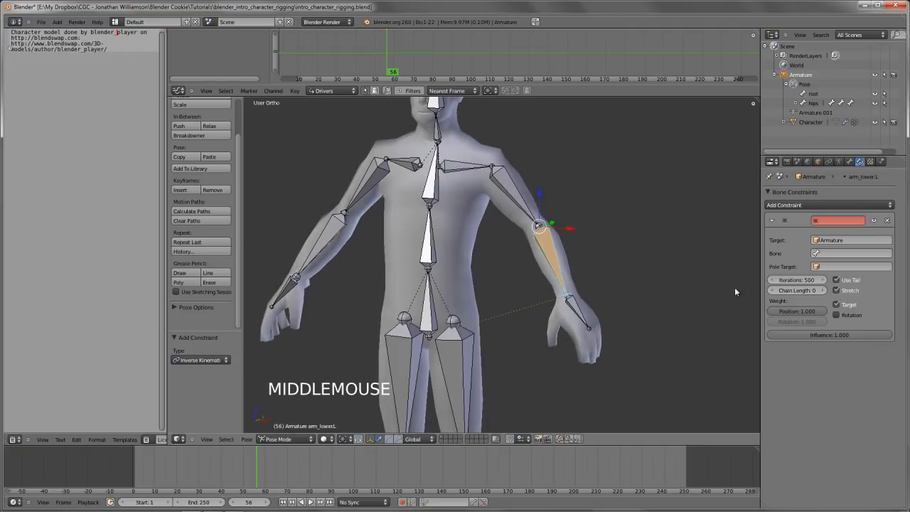
left_click(837, 252)
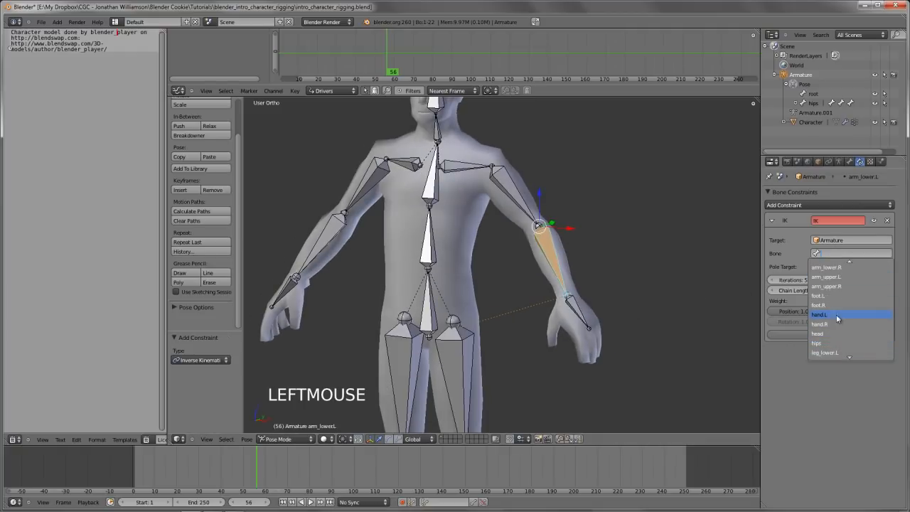
left_click(836, 315)
Try moving the left hand bone to test the IK constraint, cancelling each attempt
right_click(579, 310)
key("g")
key("g")
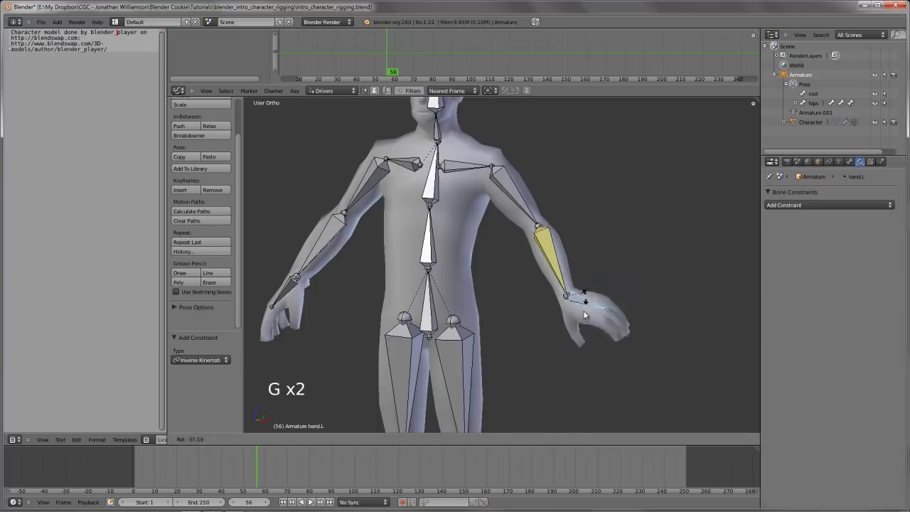
right_click(580, 305)
key("g")
right_click(580, 299)
right_click(600, 306)
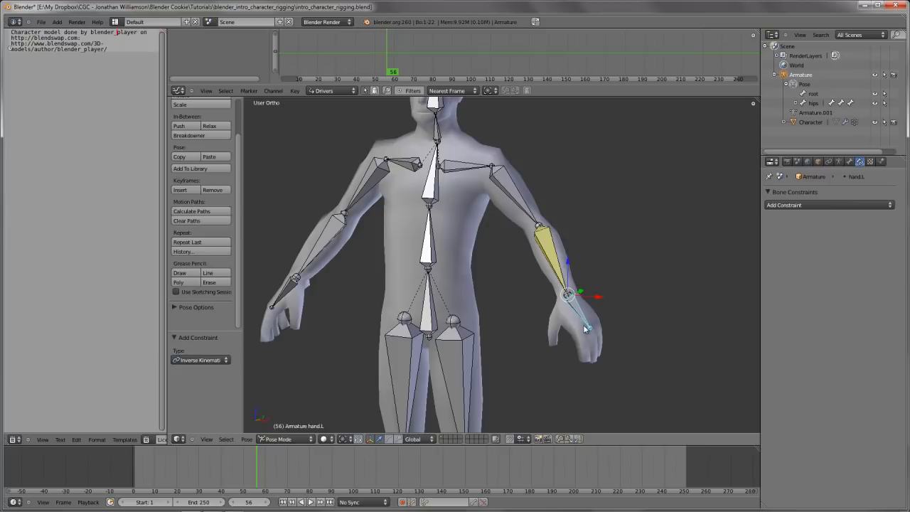
key("g")
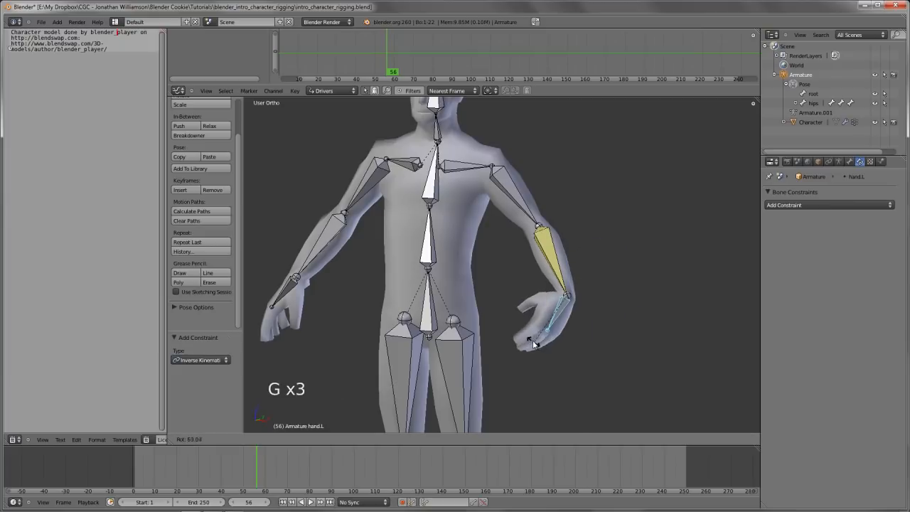
right_click(534, 341)
Try moving the left lower arm bone, cancel it, and reselect that bone after clearing the selection
right_click(557, 258)
key("g")
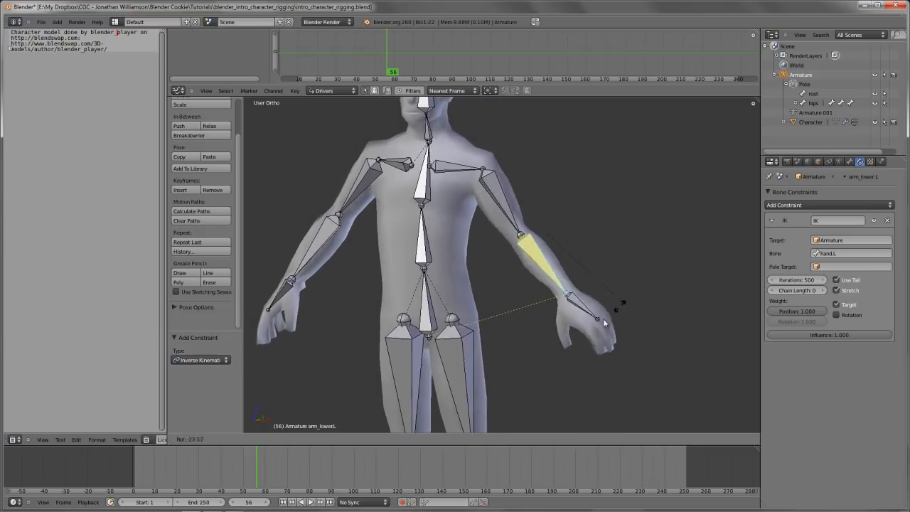
right_click(582, 328)
key("a")
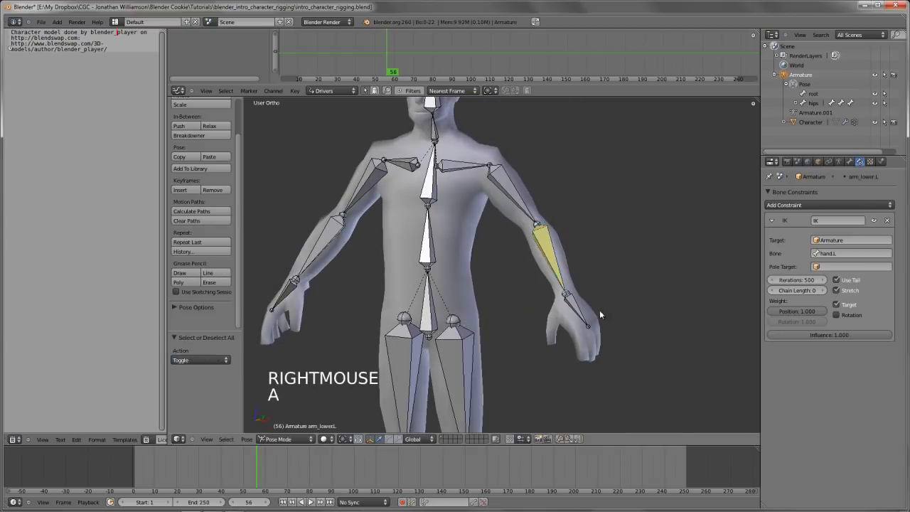
right_click(580, 313)
right_click(554, 250)
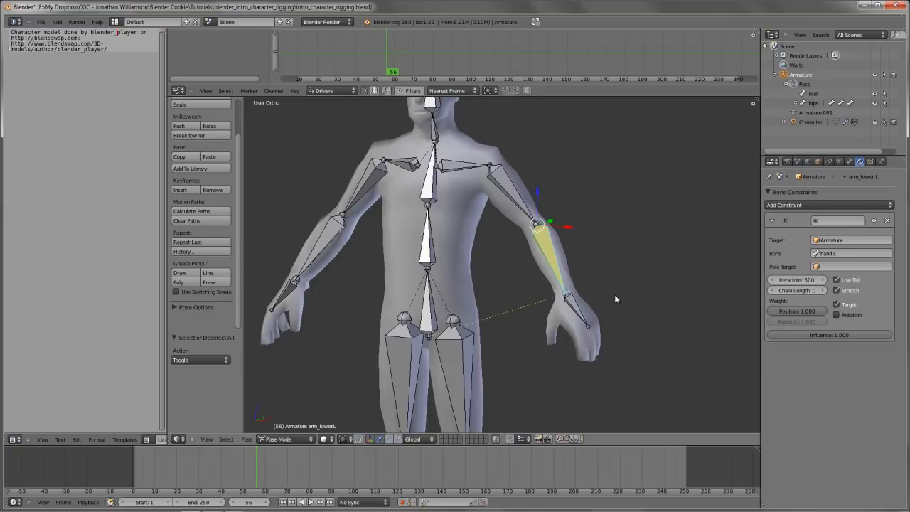
Switch to Edit Mode, deselect all bones, and enable X-Axis Mirror for the armature
middle_click_drag(616, 299, 573, 313)
key("Tab")
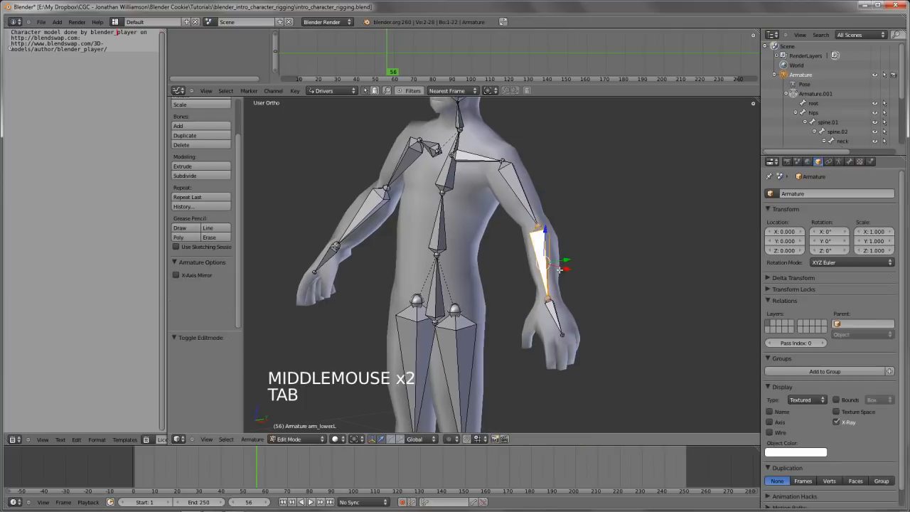
key("a")
key("a")
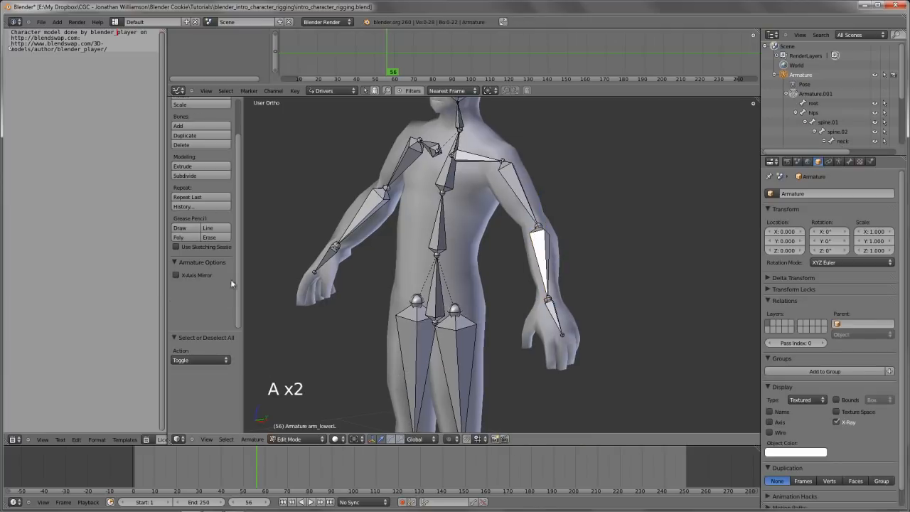
left_click(195, 275)
middle_click_drag(622, 226, 605, 250)
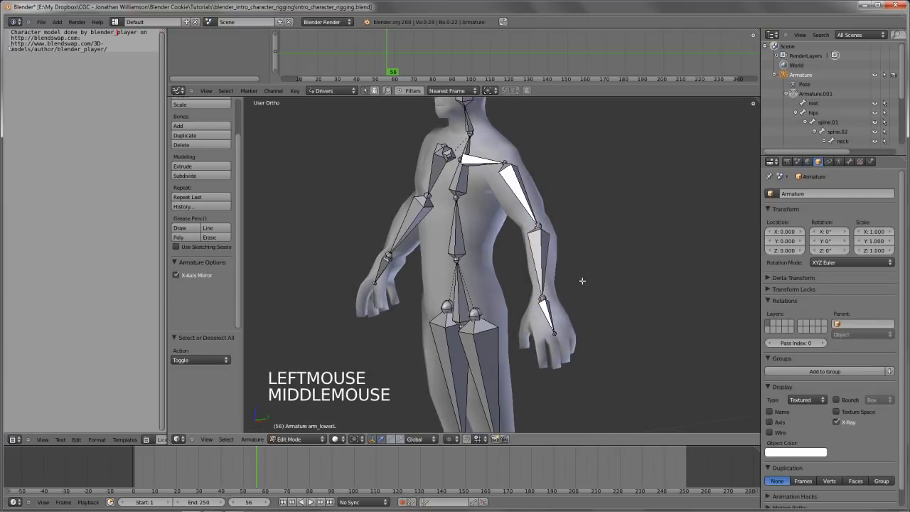
Extrude a new bone from the left wrist joint along the global Y axis, about 0.455 units long
right_click(552, 295)
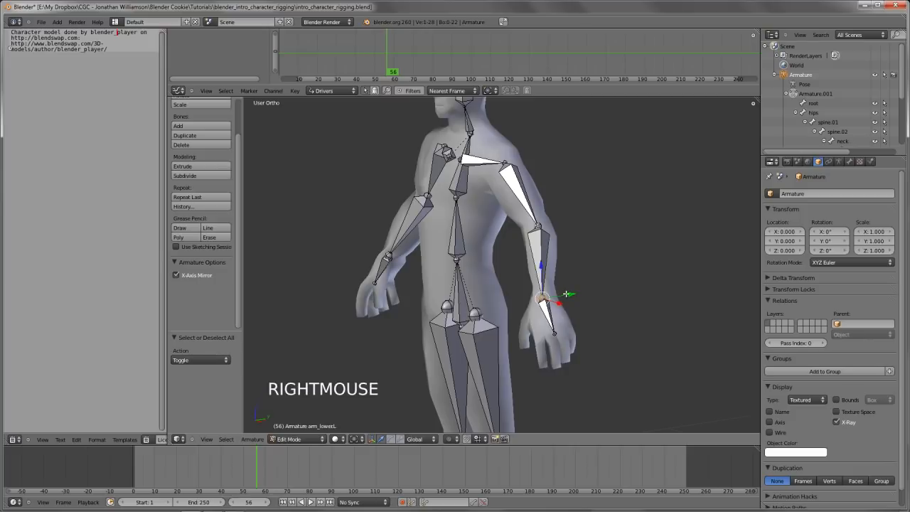
key("e")
key("e")
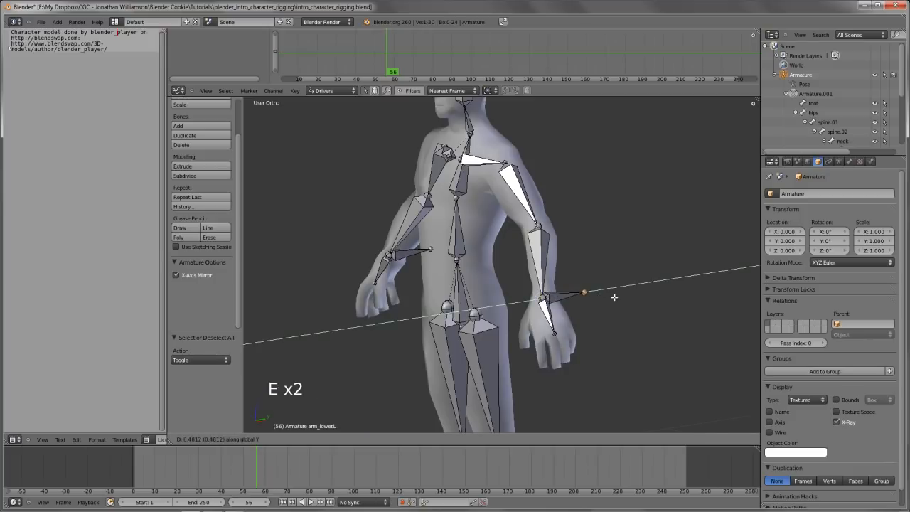
left_click(611, 296)
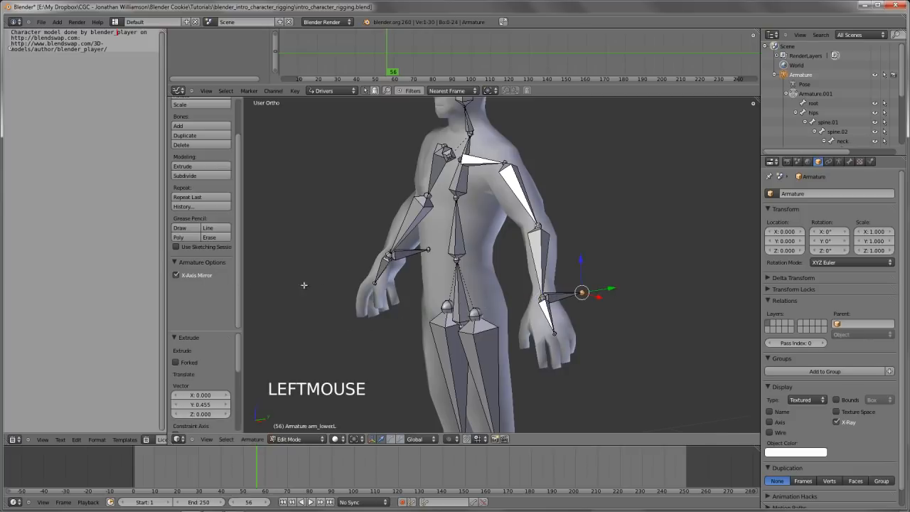
Try moving the new left wrist bone, cancel it, and reselect that bone after clearing the selection
right_click(411, 256)
right_click_drag(554, 300, 425, 262)
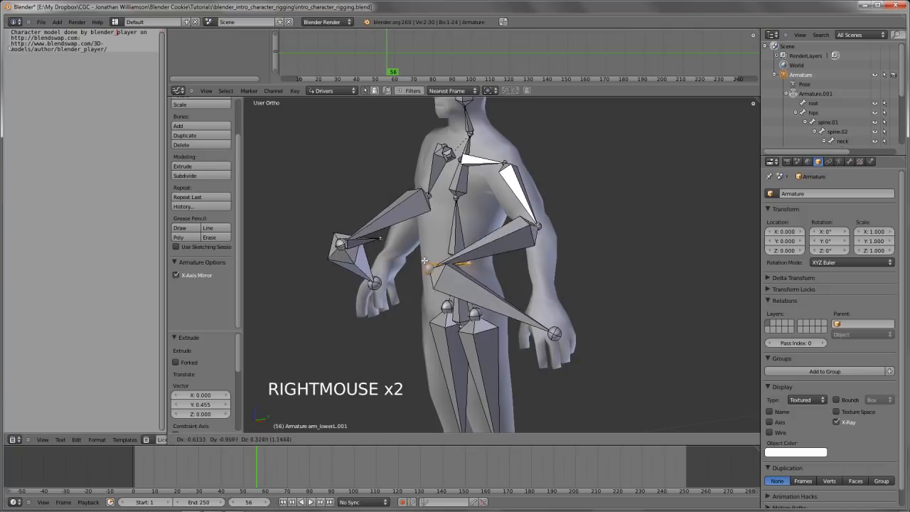
right_click(424, 262)
key("a")
right_click(562, 297)
middle_click_drag(562, 297, 491, 315)
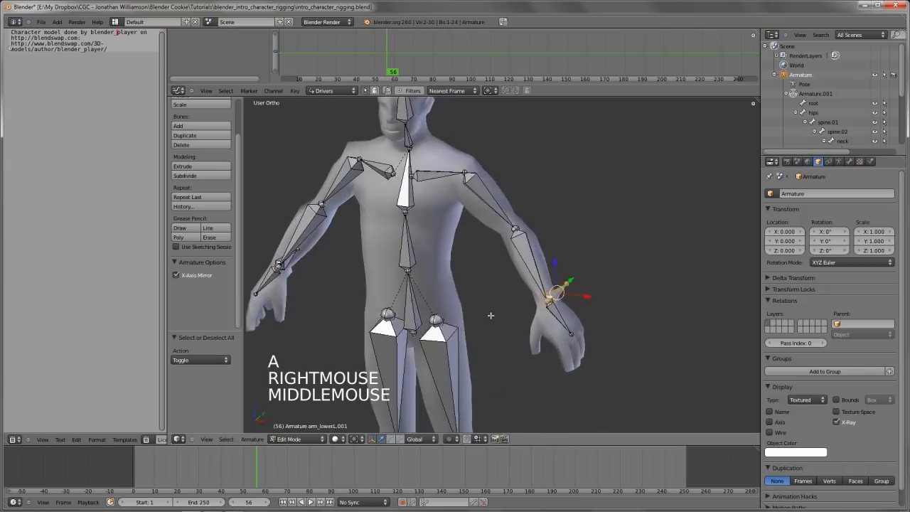
middle_click_drag(589, 315, 528, 308)
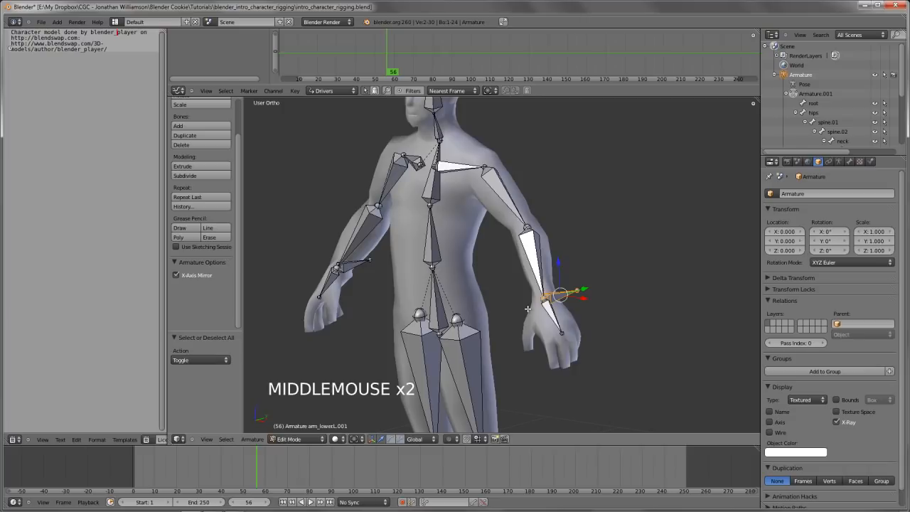
Disconnect the new left wrist bone from its parent and test it with a cancelled move
key("alt+p")
key("Down")
key("Down")
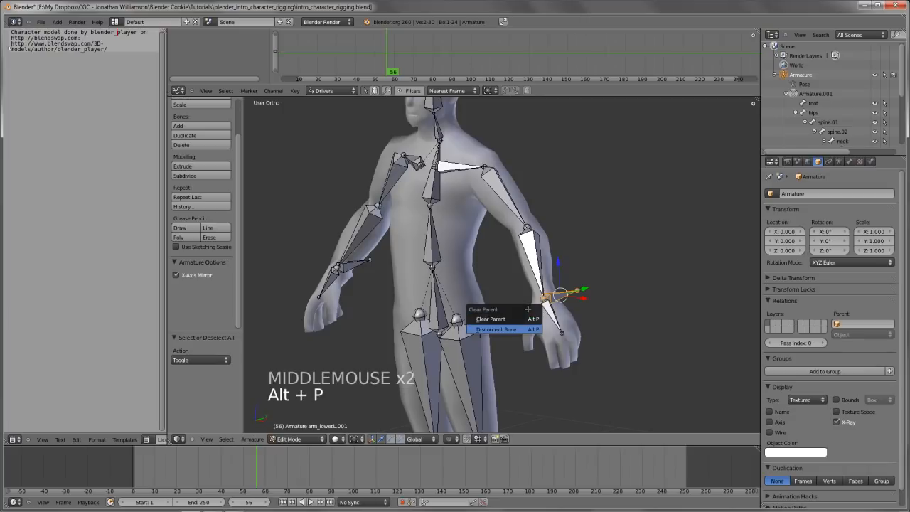
key("Return")
key("g")
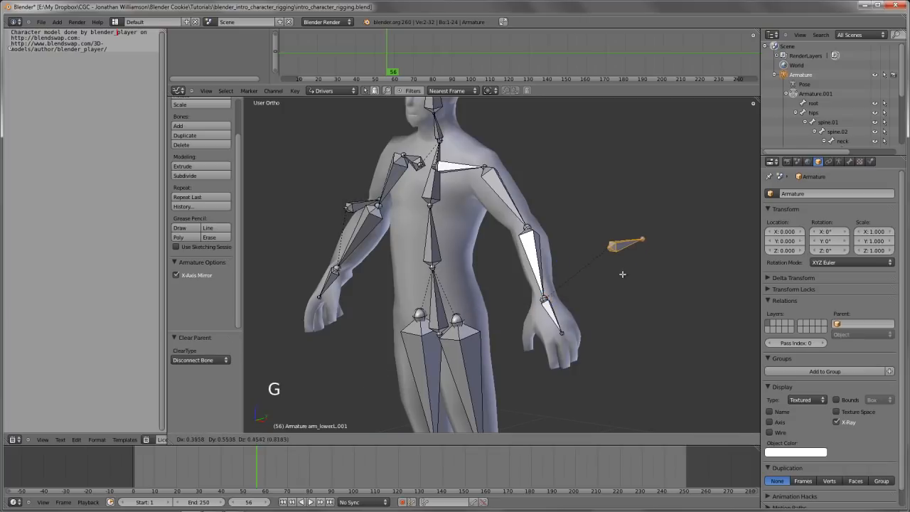
right_click(575, 286)
Clear the parent of the new left wrist bone completely and test it with a cancelled move
key("alt+p")
key("Up")
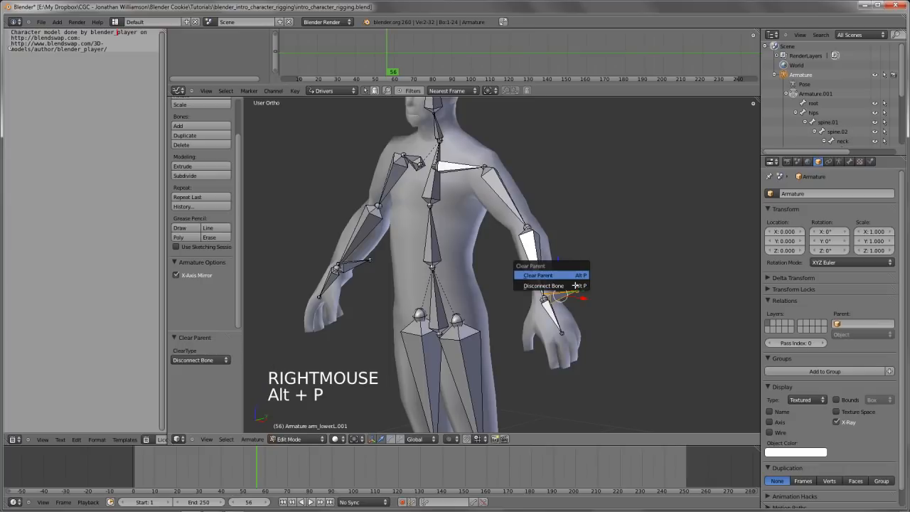
key("Return")
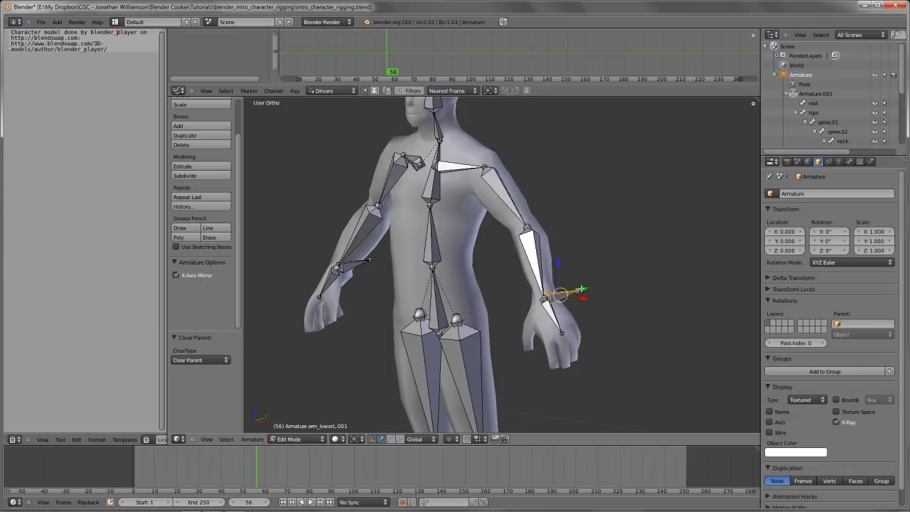
key("g")
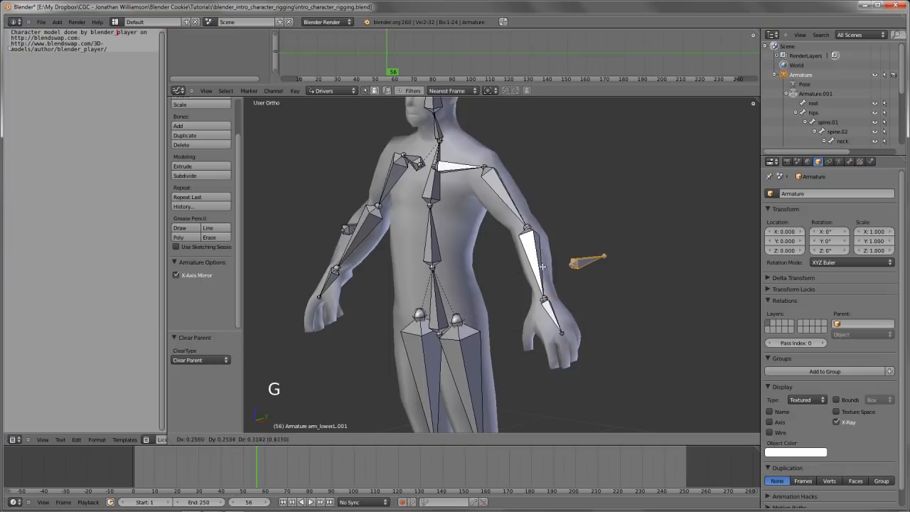
right_click(541, 285)
middle_click_drag(540, 285, 630, 260)
scroll(527, 313, "down", 3)
scroll(541, 306, "up", 3)
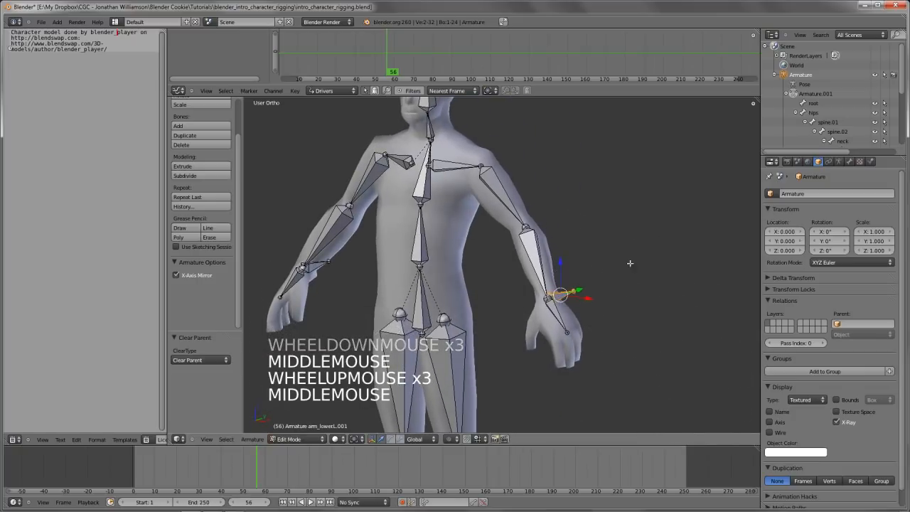
Rename the new left wrist bone arm_IK.L and its mirrored right counterpart arm_IK.R
left_click(850, 162)
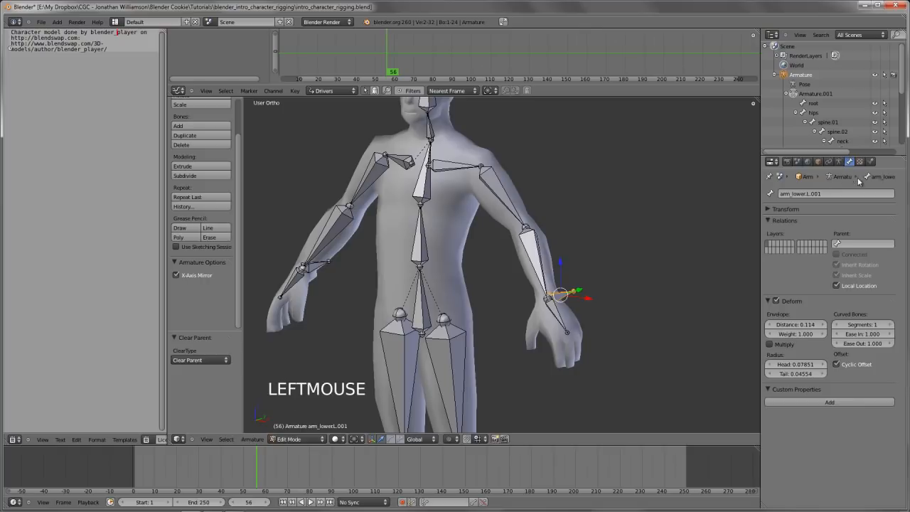
left_click(812, 194, "ctrl")
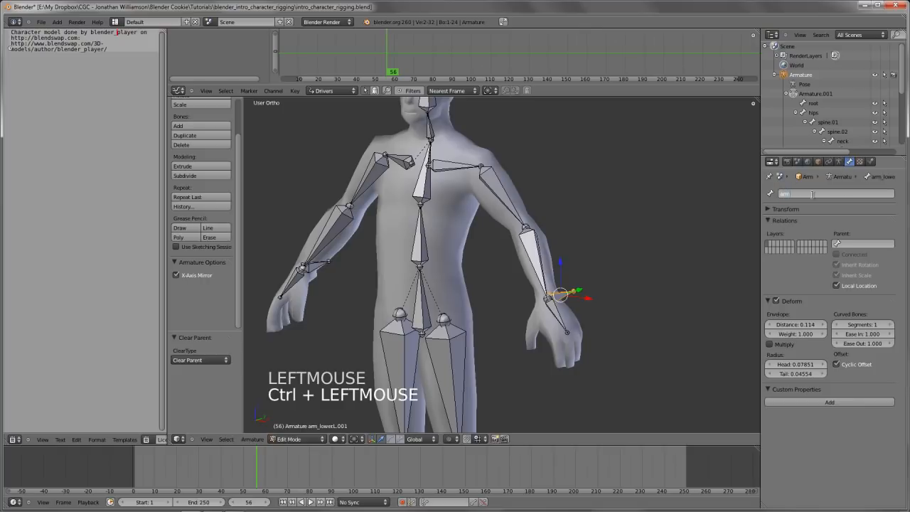
type("arm_IK.L")
key("Return")
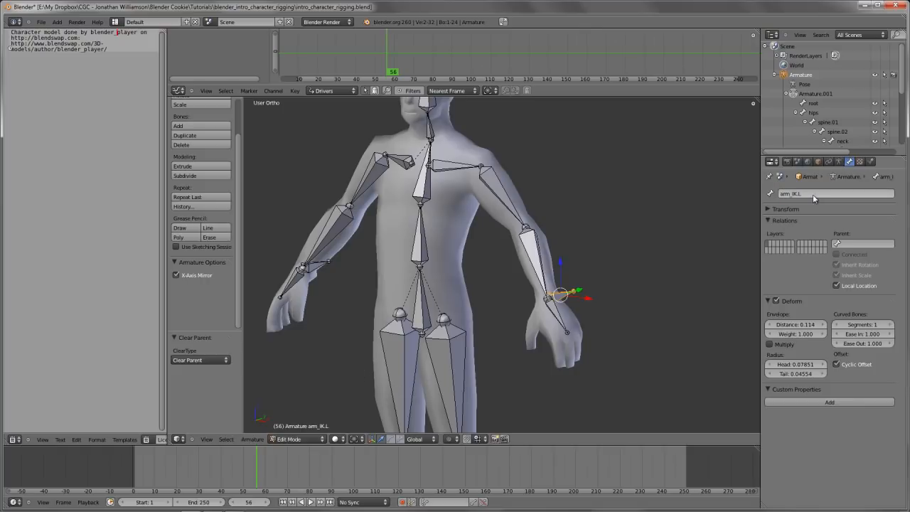
right_click(322, 268)
double_click(838, 194)
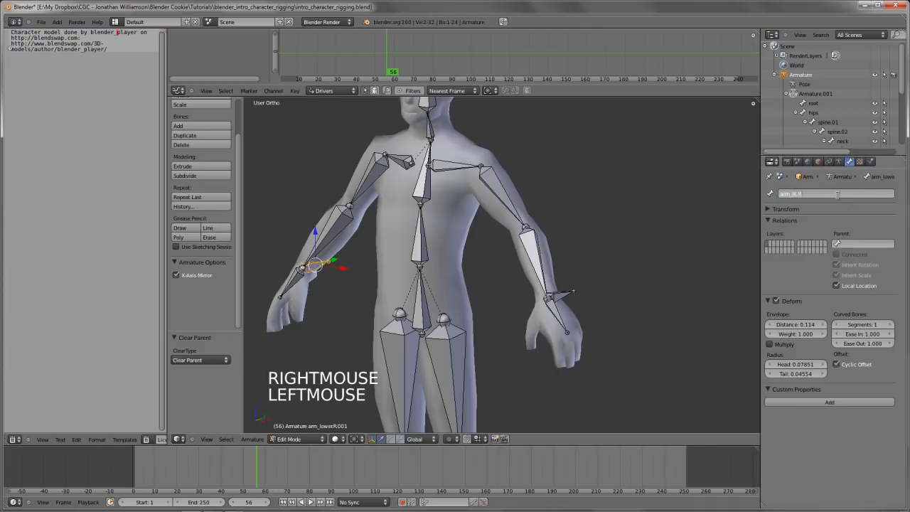
key("Return")
Switch to Pose Mode and set the left lower arm's IK constraint target bone to arm_IK.L
key("Tab")
middle_click_drag(563, 310, 547, 297)
right_click(537, 288)
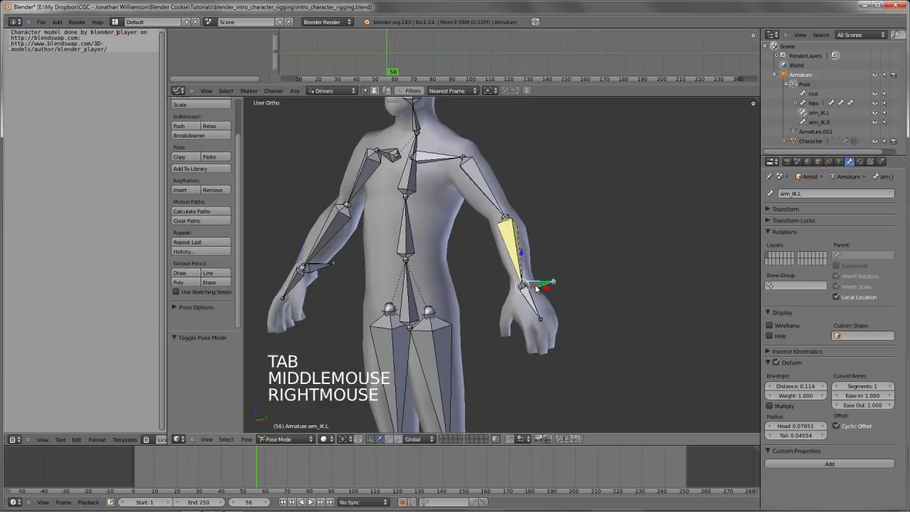
right_click(522, 263)
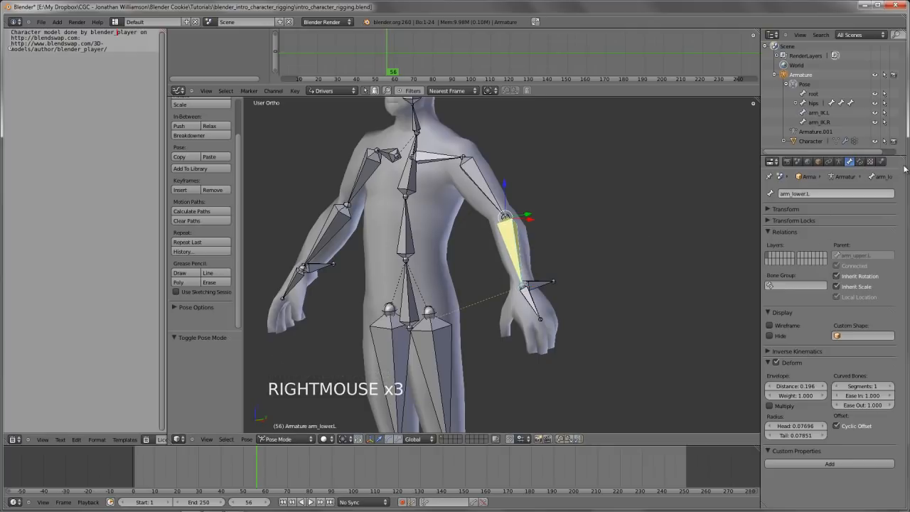
left_click(859, 161)
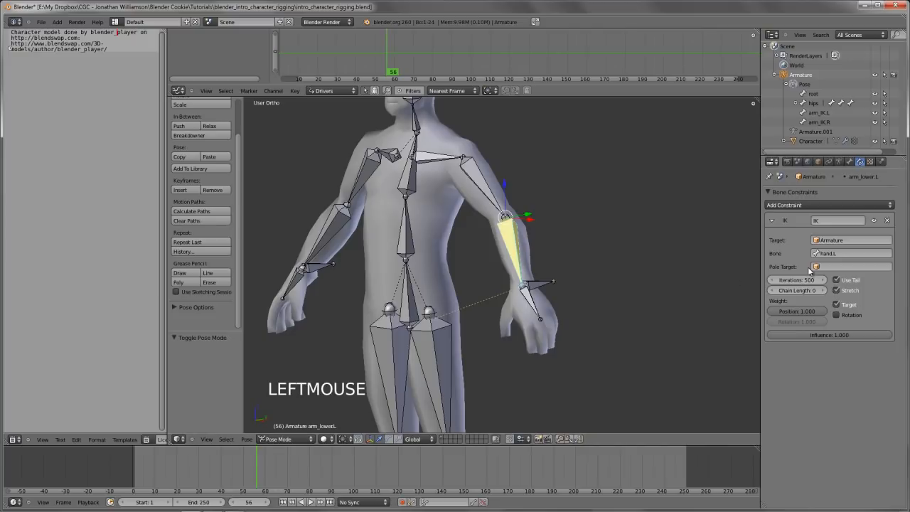
left_click(842, 254)
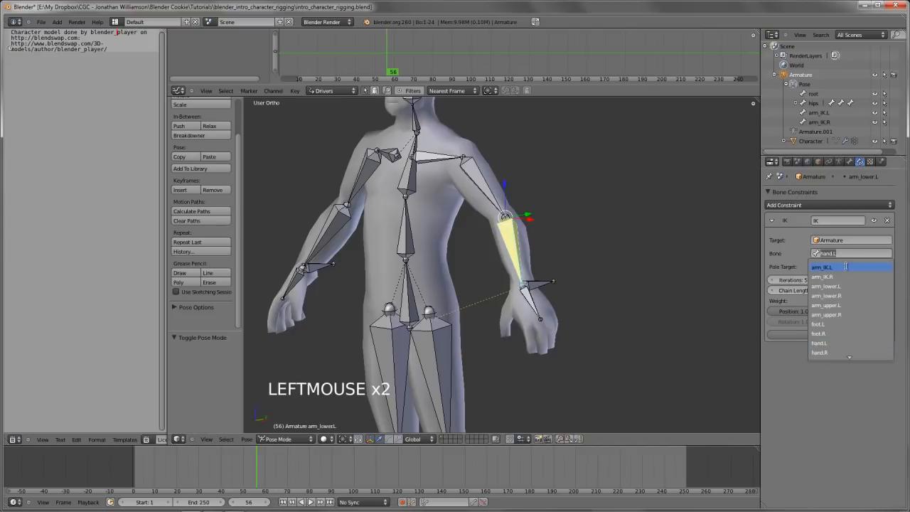
left_click(846, 267)
Test the left arm's IK by moving arm_IK.L in perspective and front views, cancelling each move
right_click(542, 285)
key("g")
key("g")
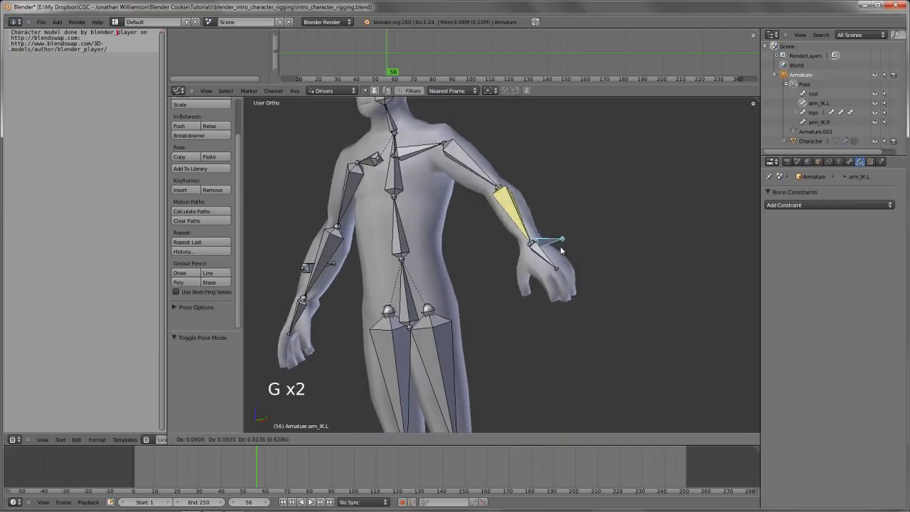
right_click(558, 241)
key("KP_1")
scroll(573, 284, "down", 1)
key("g")
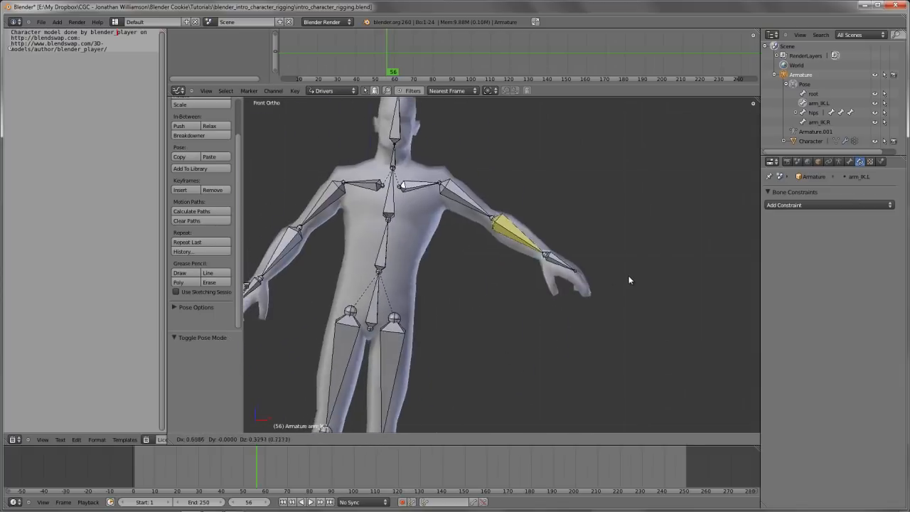
right_click(630, 278)
Examine which bones the left lower arm's IK chain reaches by selecting the lower arm, hips and upper arm bones
scroll(517, 298, "down", 2)
scroll(461, 266, "up", 4)
right_click(461, 265)
scroll(457, 279, "down", 2)
middle_click_drag(452, 281, 519, 277, "shift")
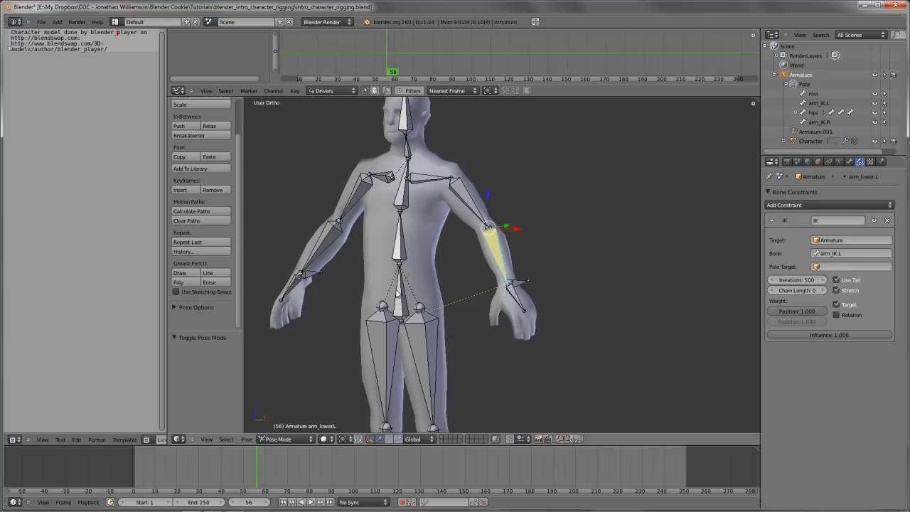
right_click(400, 305)
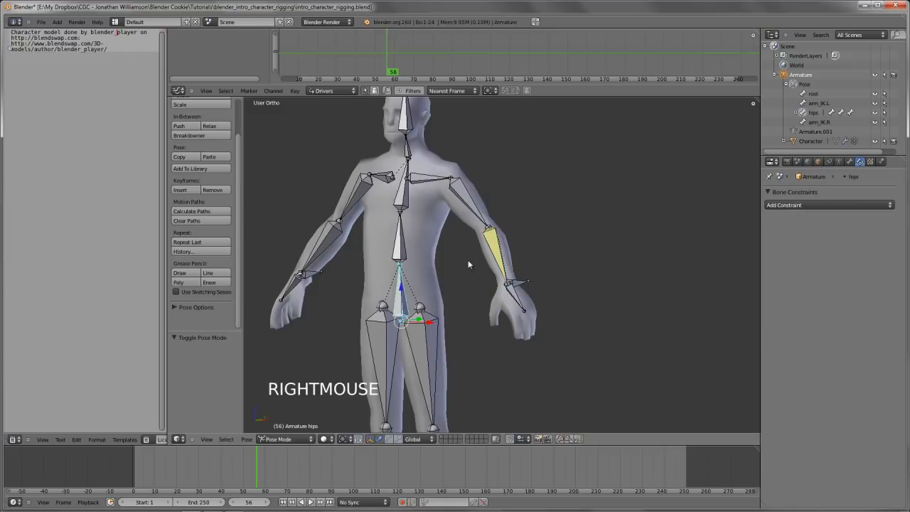
right_click(498, 248)
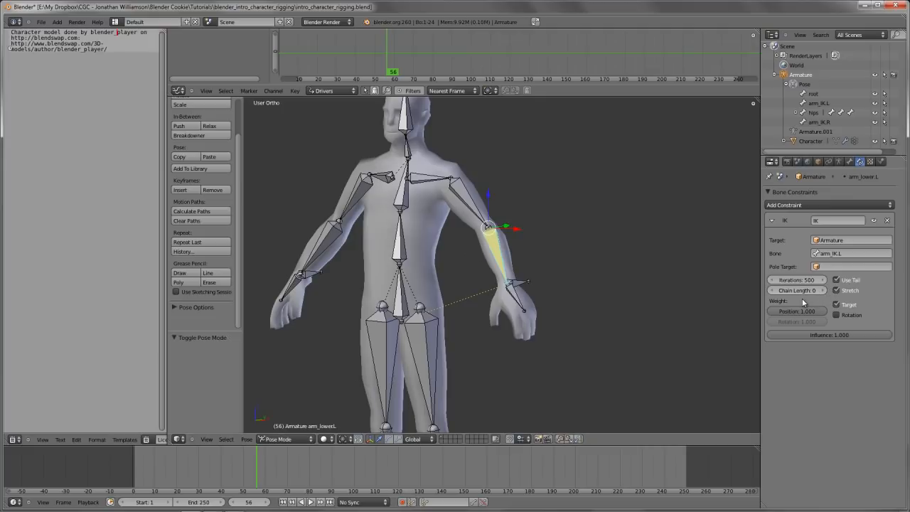
right_click(448, 168)
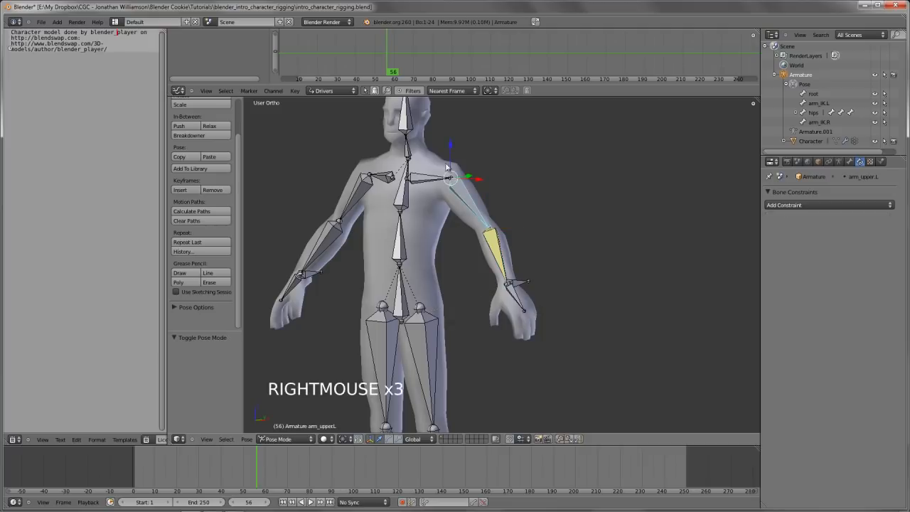
Set the left lower arm IK constraint's chain length to 1 and test it with a cancelled move of arm_IK.L
right_click(500, 260)
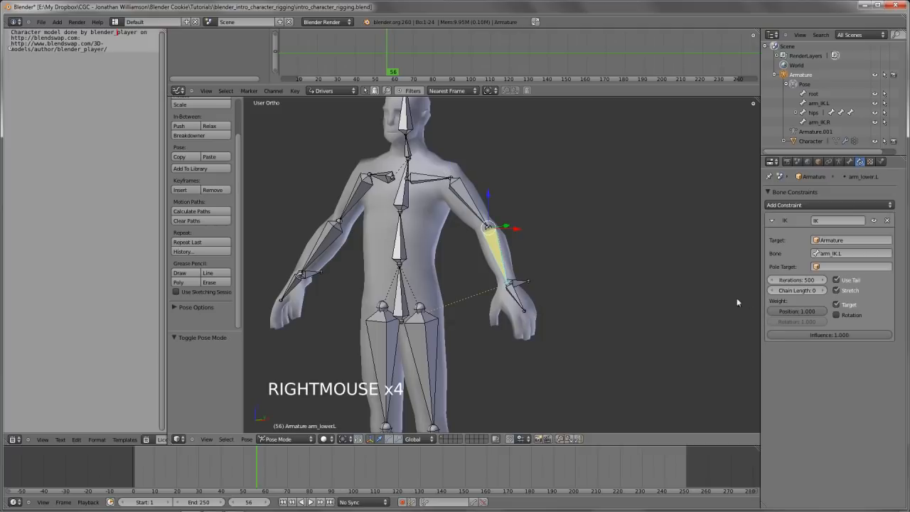
left_click(821, 290)
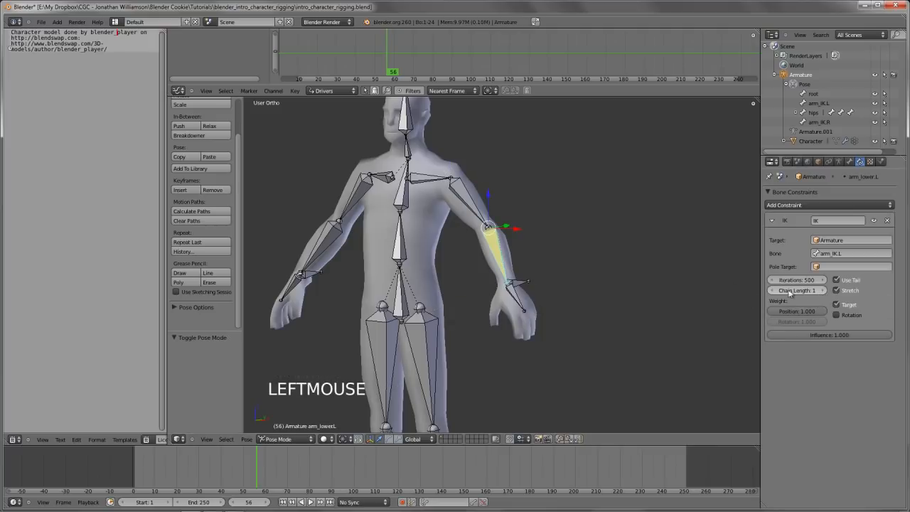
right_click(517, 283)
key("g")
right_click(505, 257)
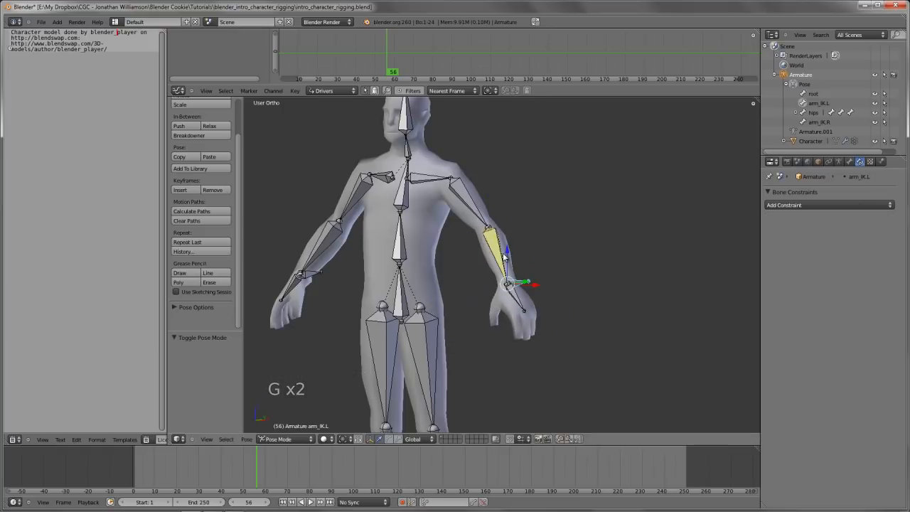
Set the left lower arm IK constraint's chain length to 2 and test it by moving arm_IK.L, cancelling each move
right_click(500, 249)
left_click(819, 291)
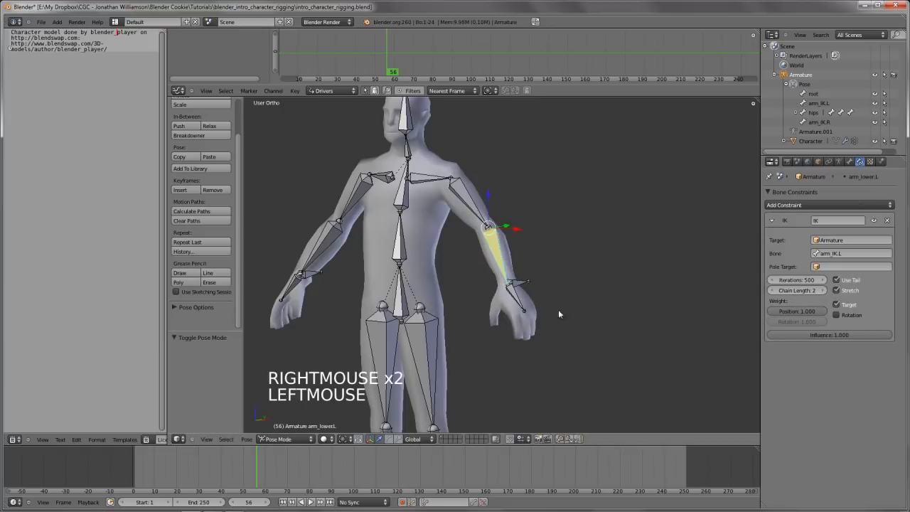
right_click(518, 282)
key("g")
key("g")
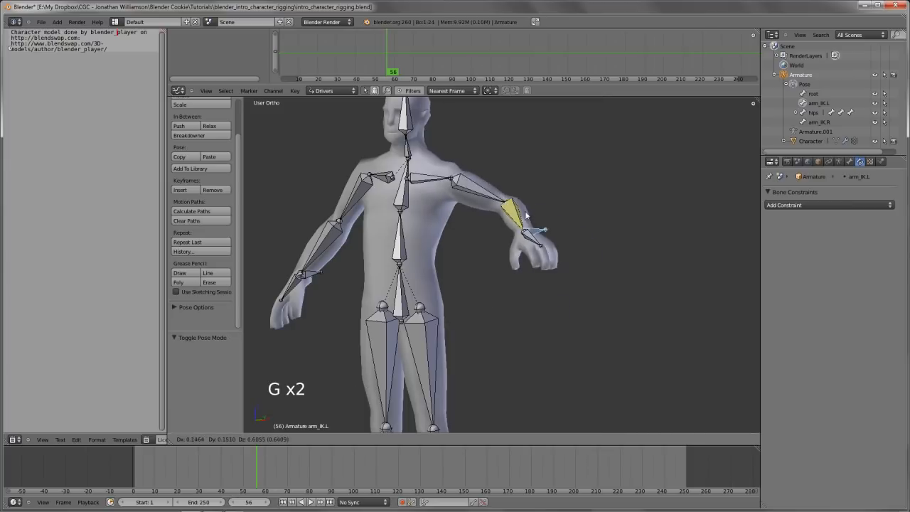
right_click(516, 280)
key("KP_1")
key("g")
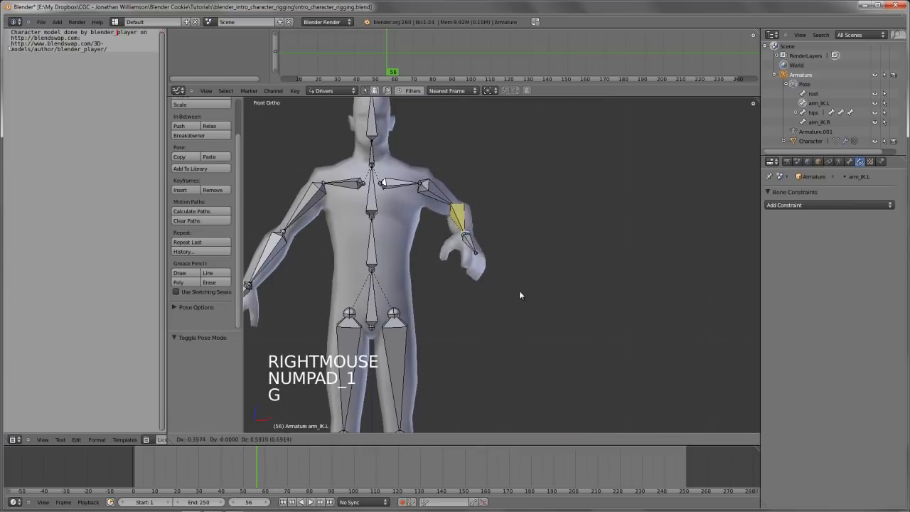
right_click(522, 231)
Try rotating the left upper arm bone, cancel each rotation, and select arm_IK.L
right_click(446, 208)
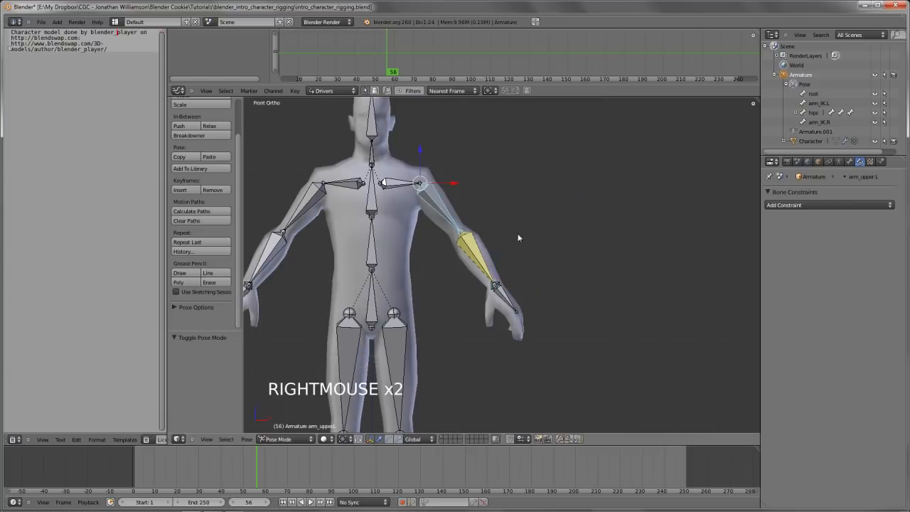
key("r")
key("r")
key("r")
right_click(496, 268)
key("r")
key("r")
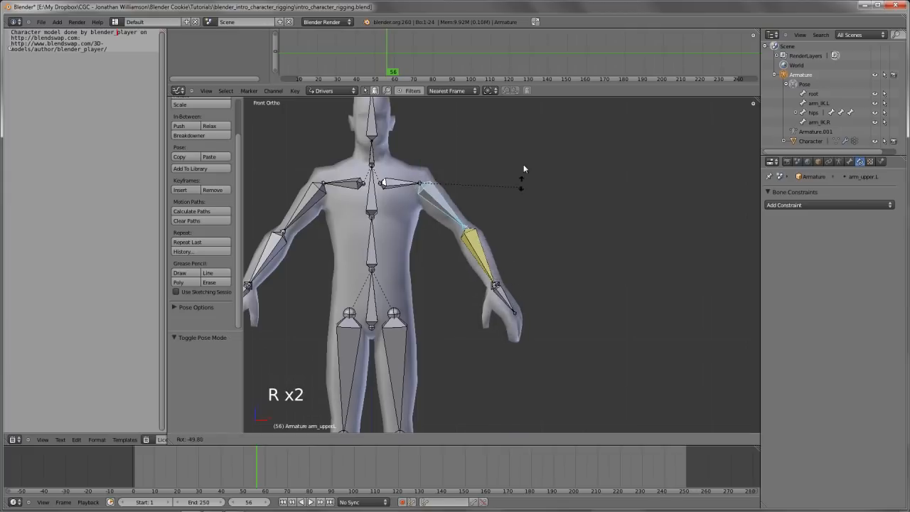
right_click(502, 285)
right_click(502, 284)
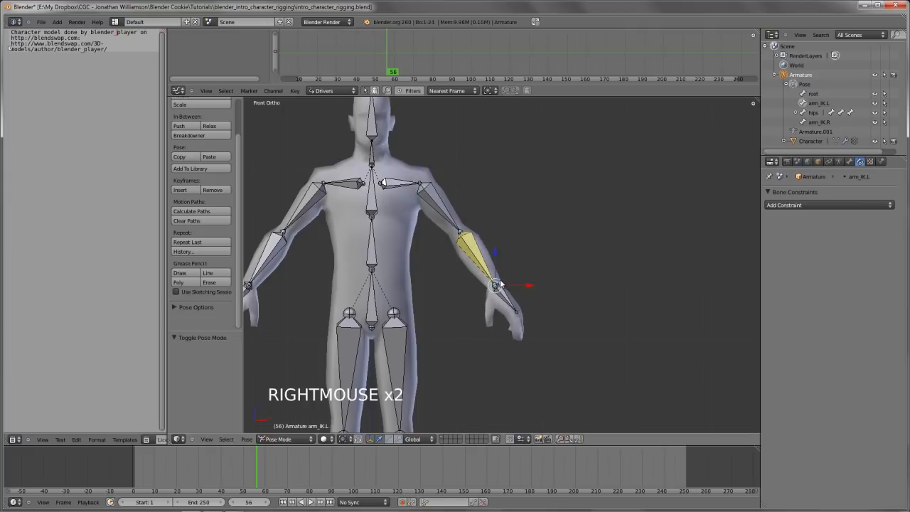
Test the left arm's IK chain by moving arm_IK.L up above shoulder height so that the elbow bends
key("g")
key("g")
key("g")
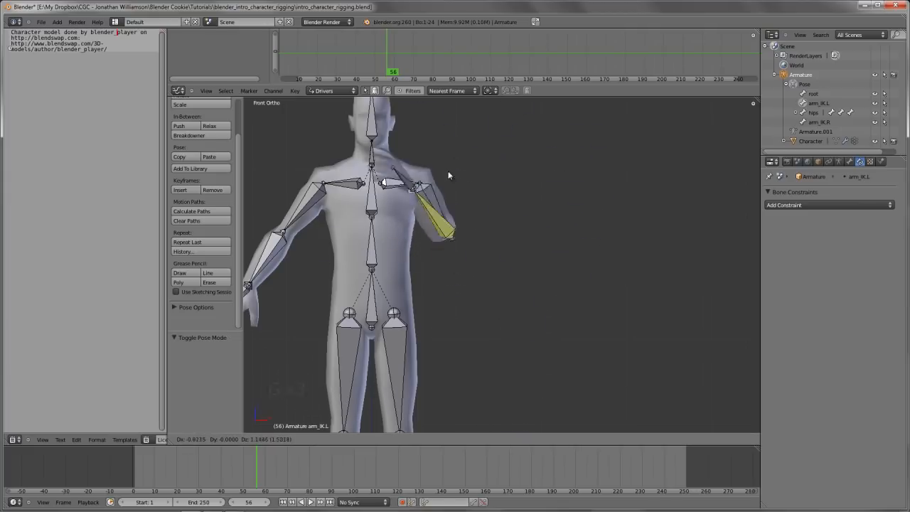
right_click(496, 228)
key("g")
key("g")
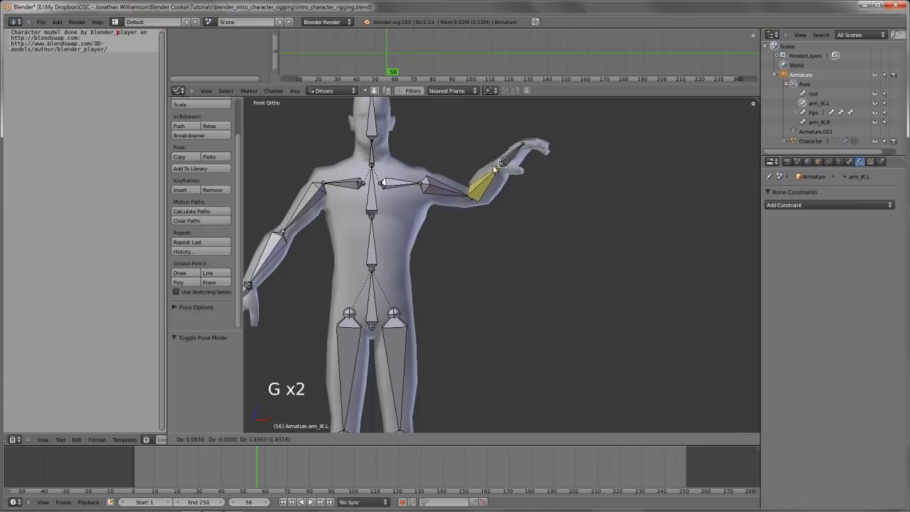
left_click(498, 160)
Try rotating the left upper arm and left hand bones while the arm is raised
right_click(469, 198)
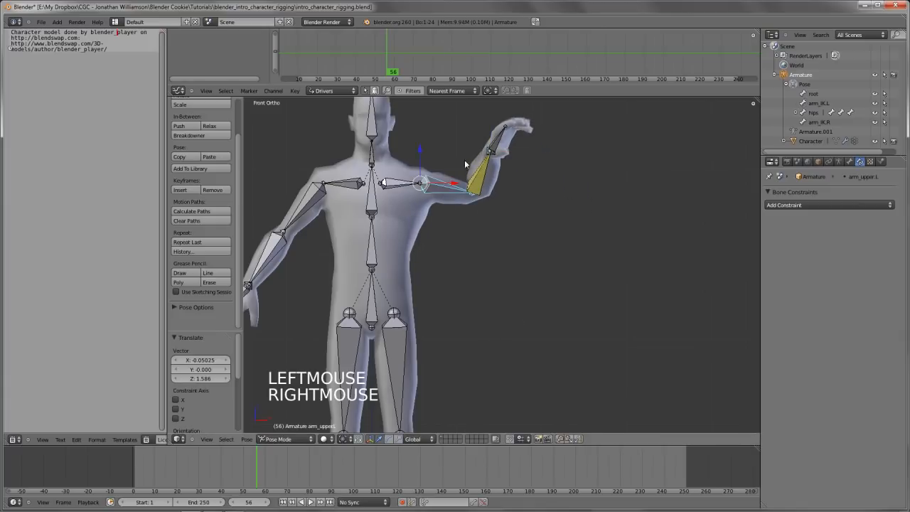
key("r")
key("r")
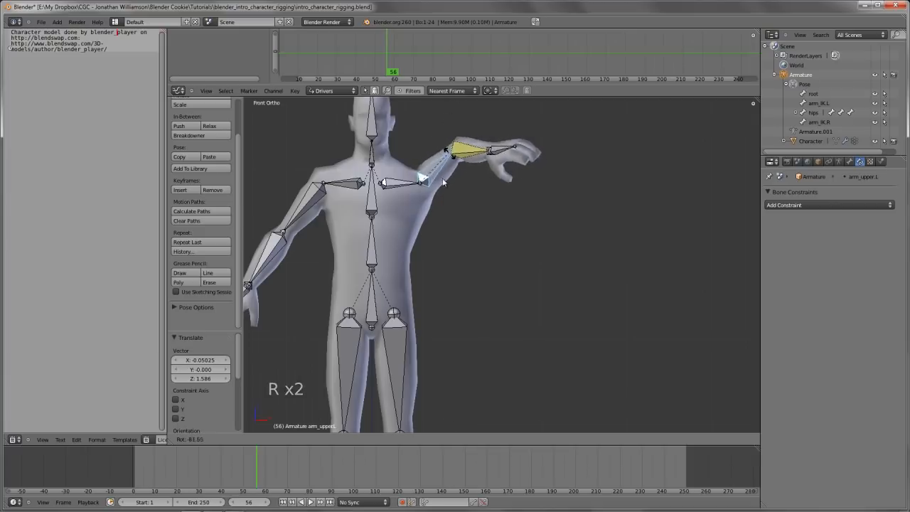
right_click(519, 142)
right_click(523, 148)
key("g")
key("g")
key("g")
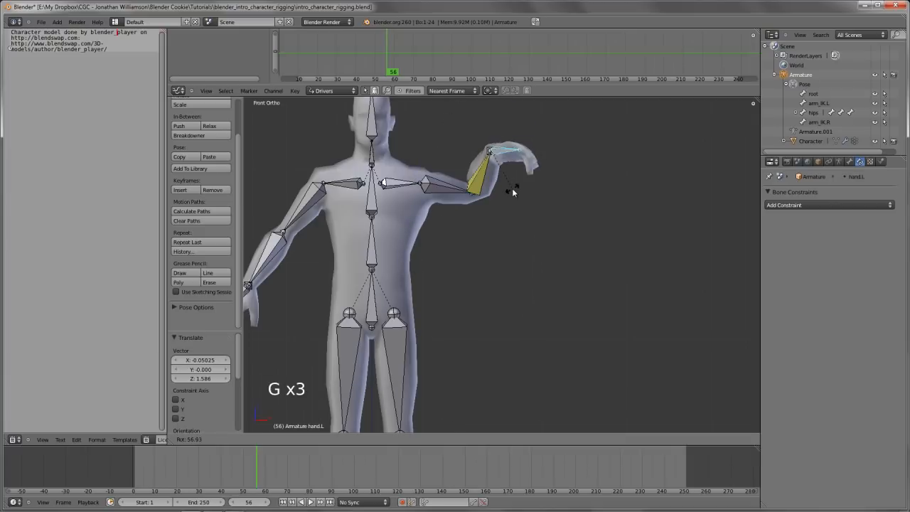
Move arm_IK.L about 1.4 units back down so the left arm hangs beside the body
right_click(496, 152)
key("g")
key("g")
key("g")
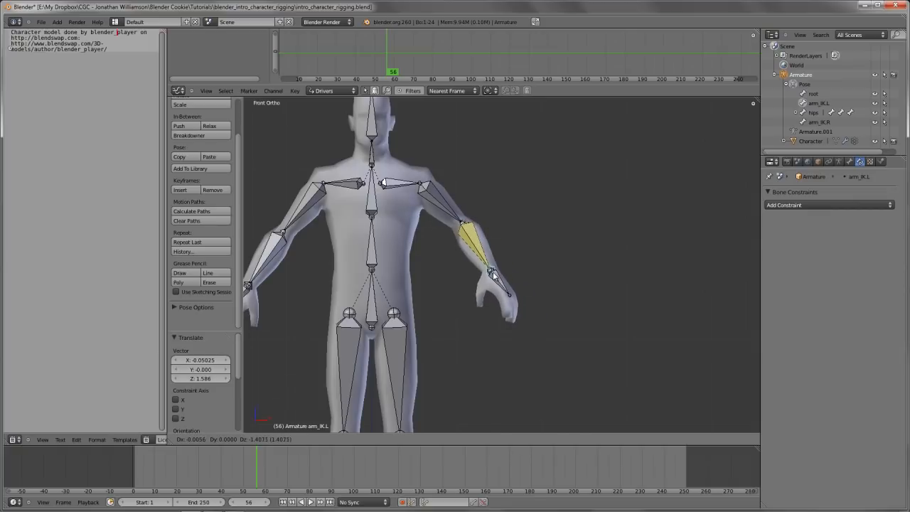
left_click(491, 274)
Examine the pole target options of the left lower arm's IK constraint
right_click(482, 245)
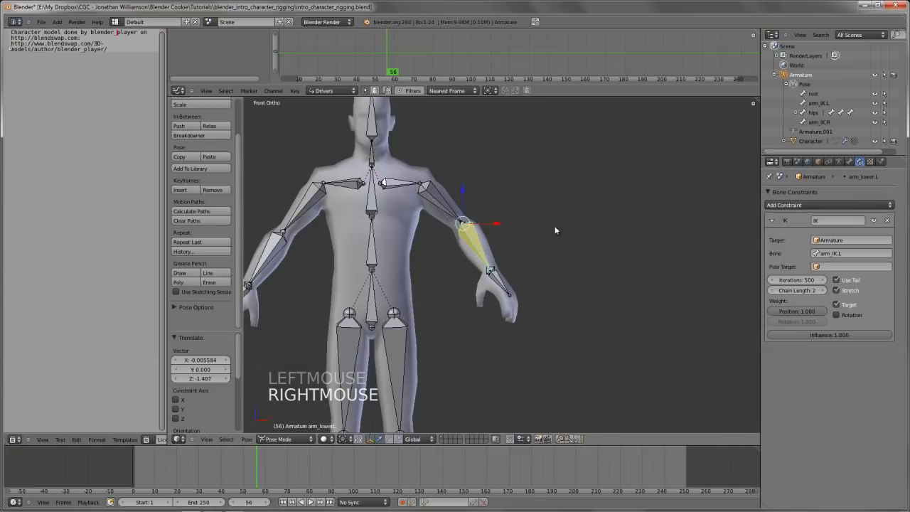
left_click(837, 267)
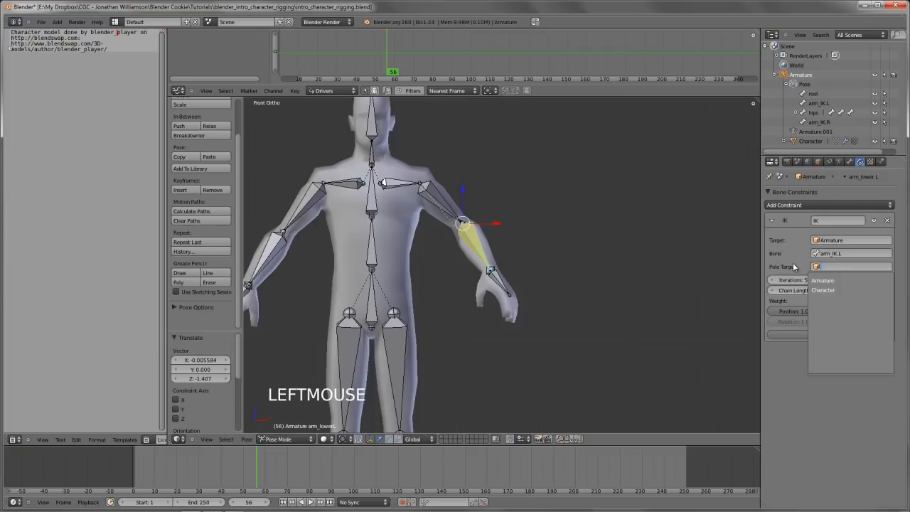
left_click(794, 267)
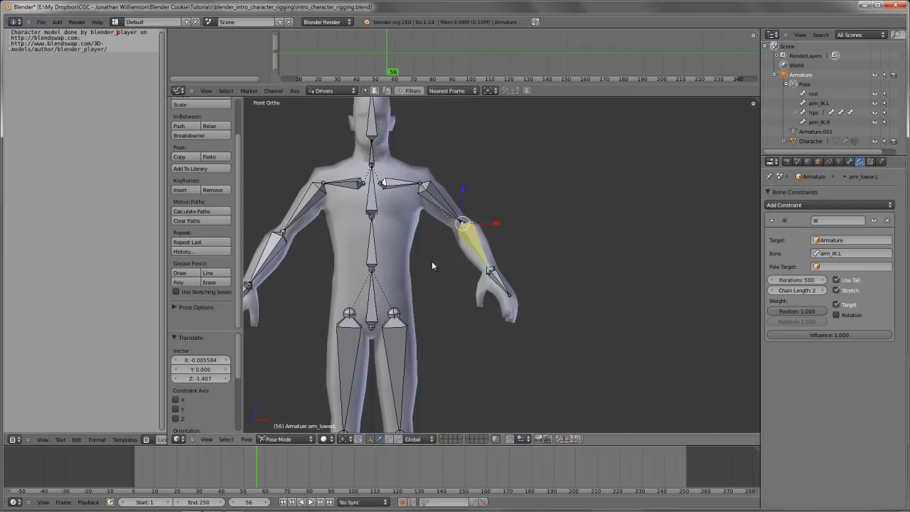
Clear the rotation and location of all pose bones to return the armature to its rest pose
key("a")
key("a")
key("alt+r")
key("alt+g")
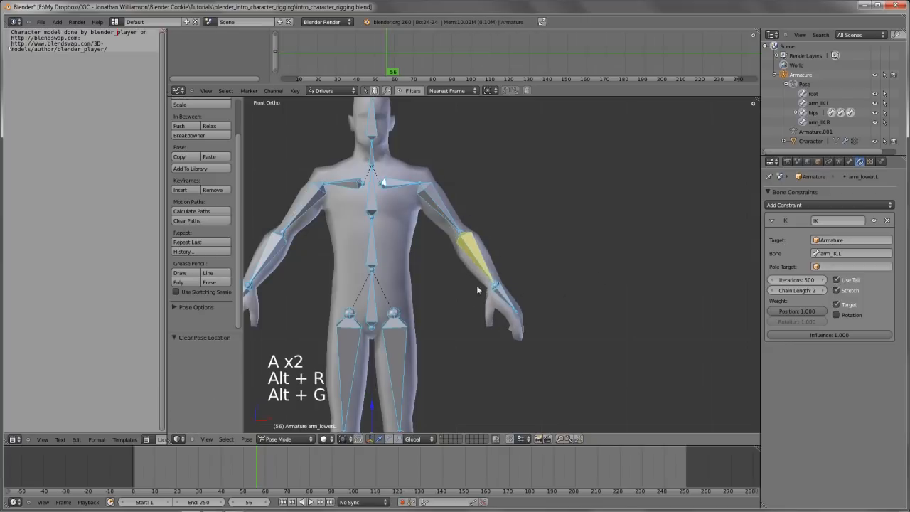
key("a")
right_click(498, 291)
middle_click_drag(497, 291, 543, 235)
key("a")
key("a")
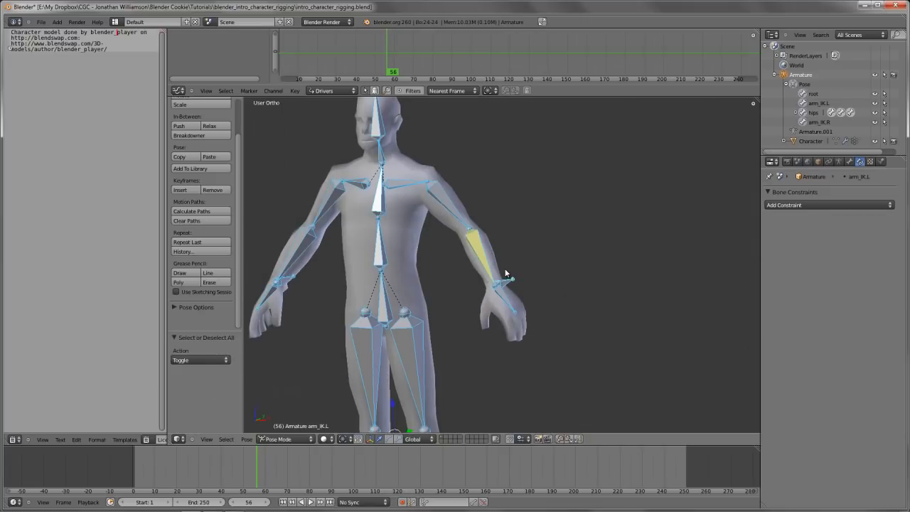
key("alt+r")
key("alt+g")
scroll(505, 274, "down", 2)
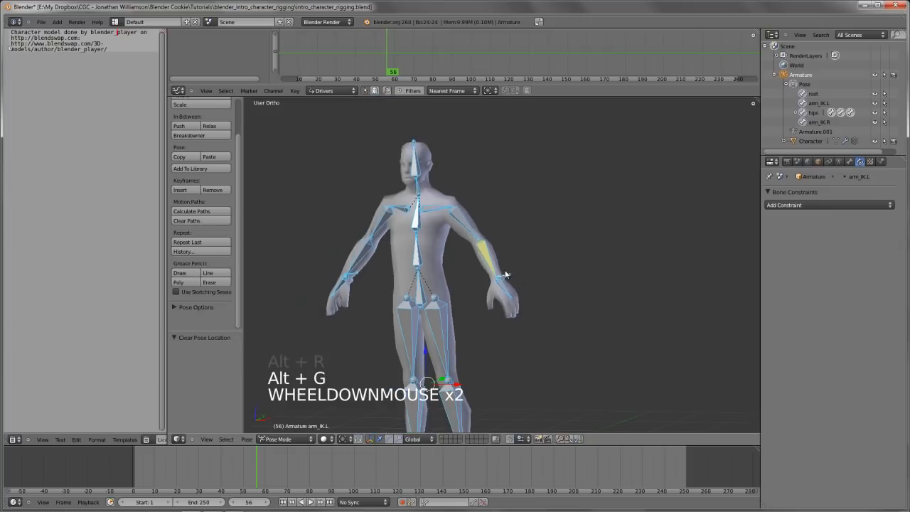
mouse_move(505, 269)
middle_mouse_down()
mouse_move(467, 264)
mouse_move(502, 265)
middle_mouse_up()
scroll(489, 249, "up", 3)
key("a")
In Edit Mode, extrude a bone about 0.38 units backward along global Y from the left elbow joint
scroll(474, 266, "up", 2)
right_click(405, 190)
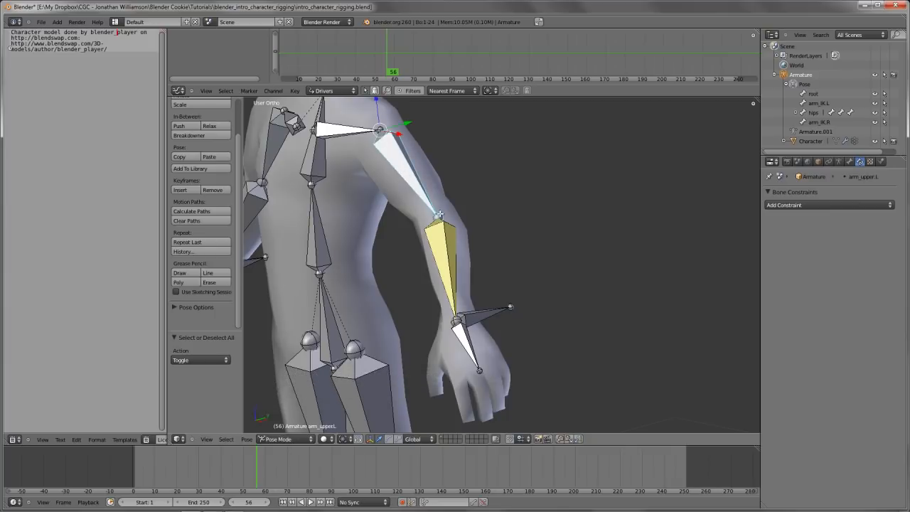
key("Tab")
right_click(442, 215)
scroll(485, 229, "down", 2)
key("e")
key("e")
key("e")
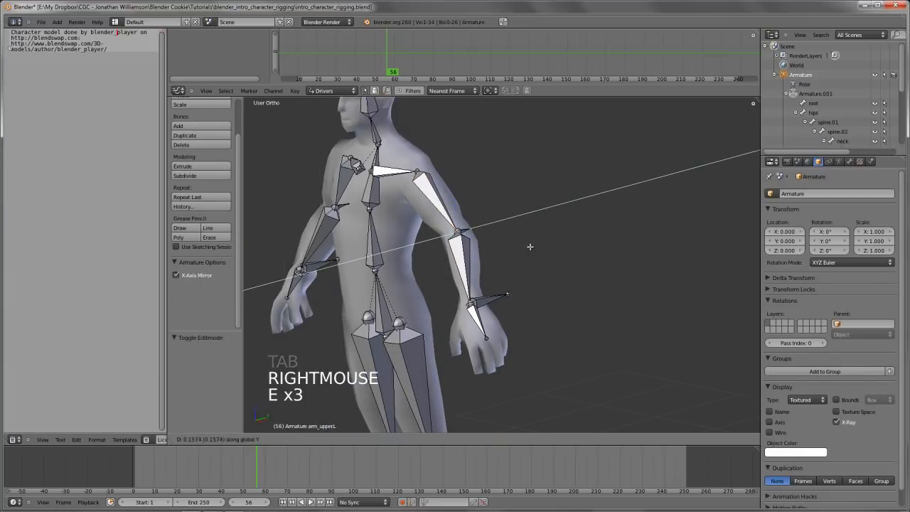
left_click(472, 225)
Clear the new elbow bone's parent and move it about 0.35 units backward along Y, away from the arm
right_click(473, 225)
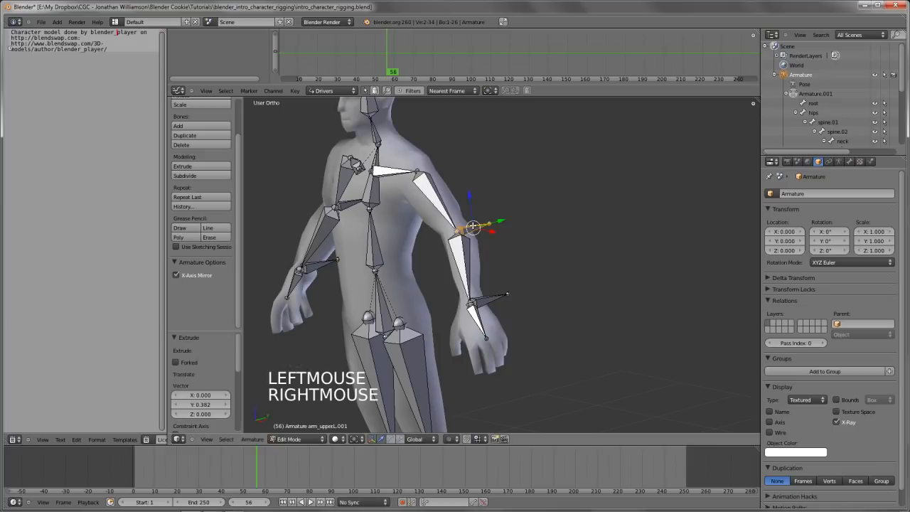
key("alt+p")
left_click(458, 237)
key("g")
key("y")
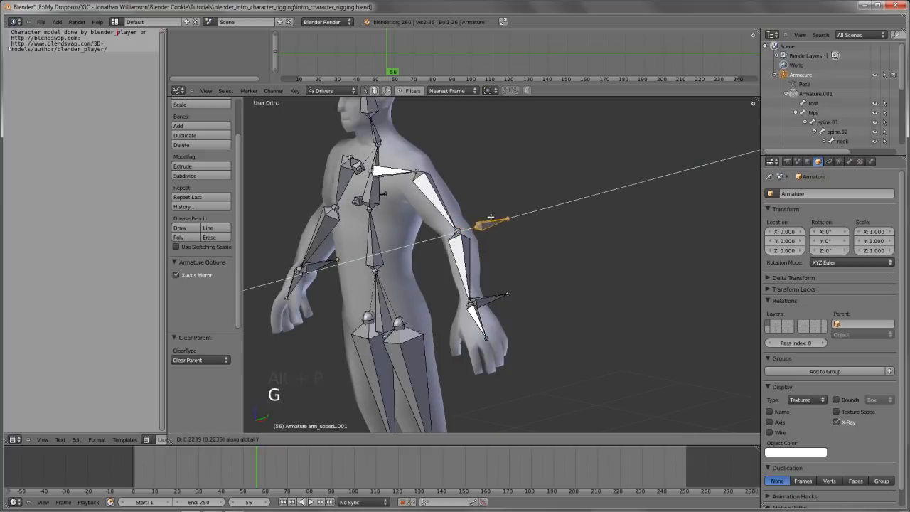
left_click(491, 217)
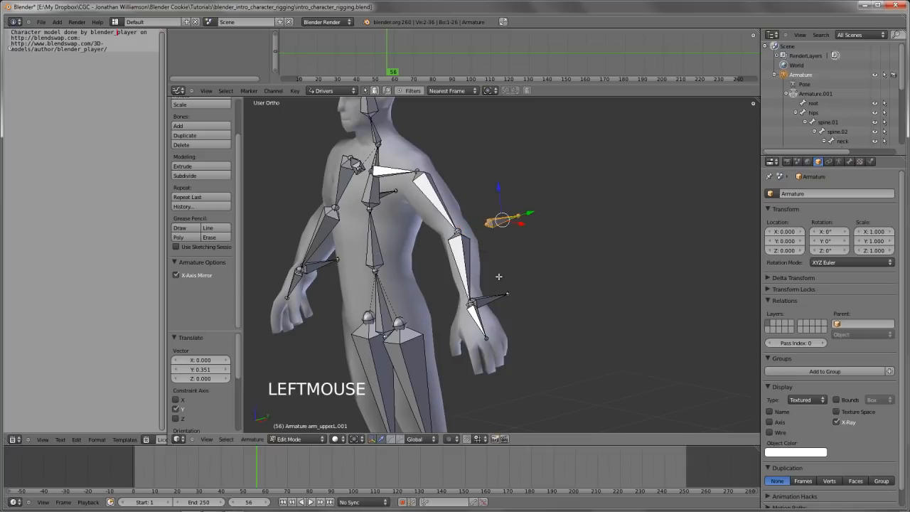
Try moving arm_IK.L in Pose Mode, cancel the move, and select the new left elbow bone
key("KP_3")
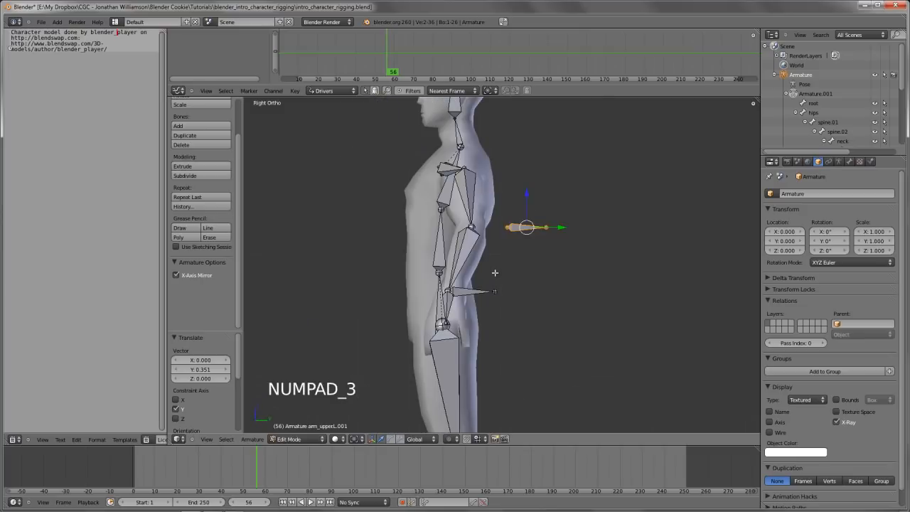
middle_click_drag(484, 276, 498, 274)
key("Tab")
right_click(497, 279)
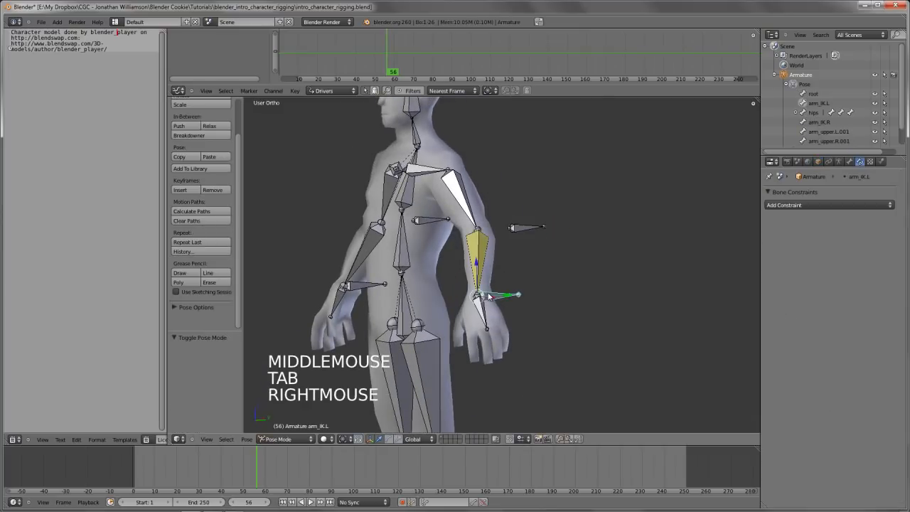
key("g")
key("g")
right_click(518, 227)
right_click(515, 227)
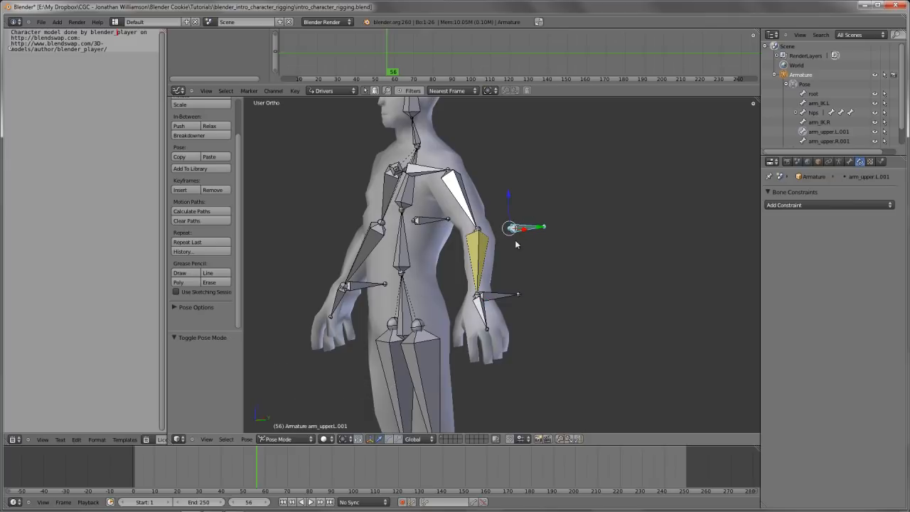
In Edit Mode, move the left elbow control bone farther behind the arm, then return to Pose Mode
key("Tab")
middle_click_drag(509, 257, 537, 291)
key("g")
left_click(578, 256)
scroll(536, 246, "down", 5)
key("KP_3")
scroll(532, 270, "up", 3)
key("g")
left_click(543, 272)
scroll(539, 277, "down", 4)
scroll(608, 289, "up", 3)
key("Tab")
scroll(523, 297, "up", 3)
right_click(501, 295)
right_click(621, 229)
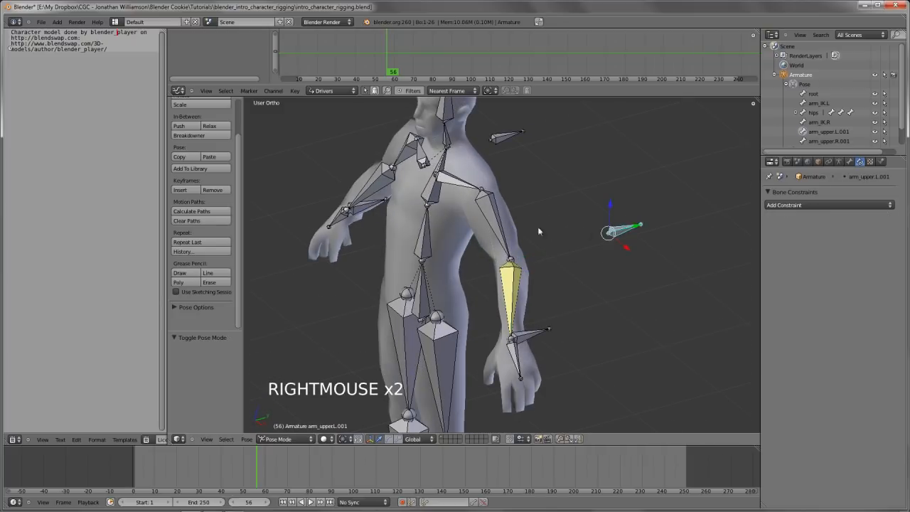
right_click(491, 222)
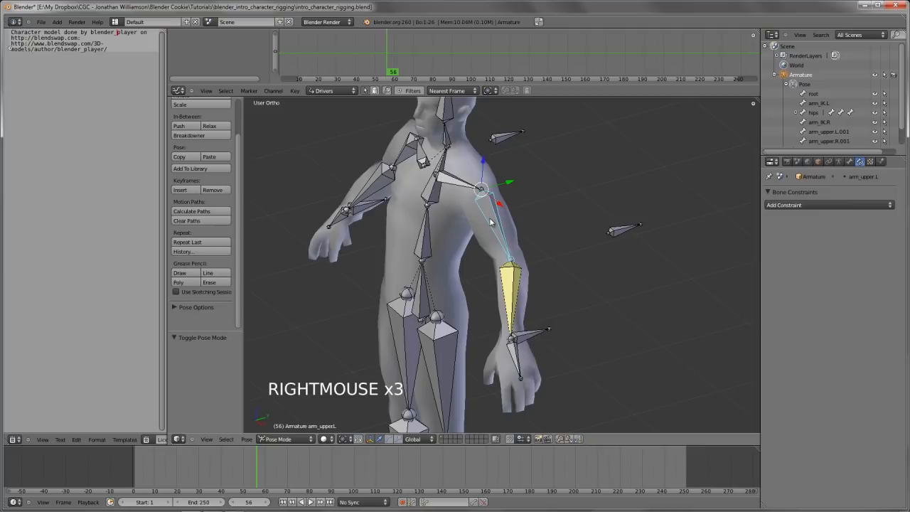
left_click(782, 205)
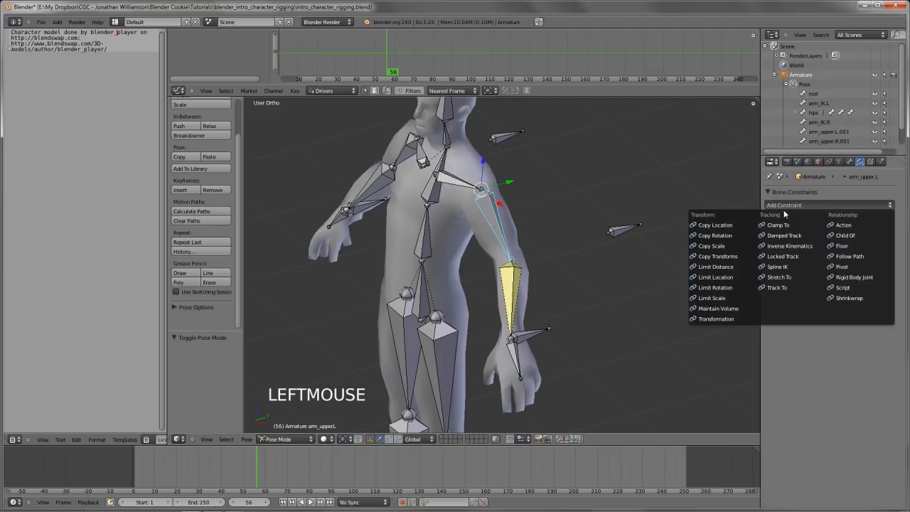
left_click(806, 365)
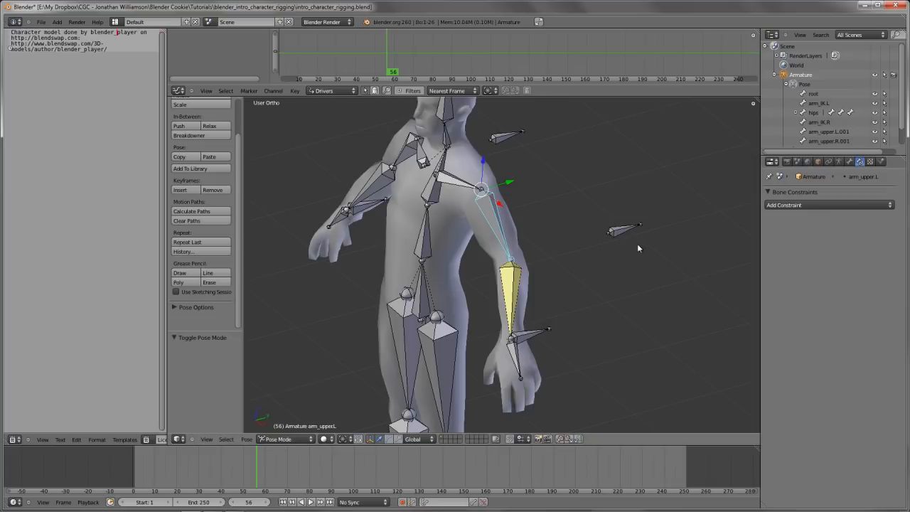
Rename the left elbow control bone to arm_elbow_IK.L and copy its name
right_click(627, 233)
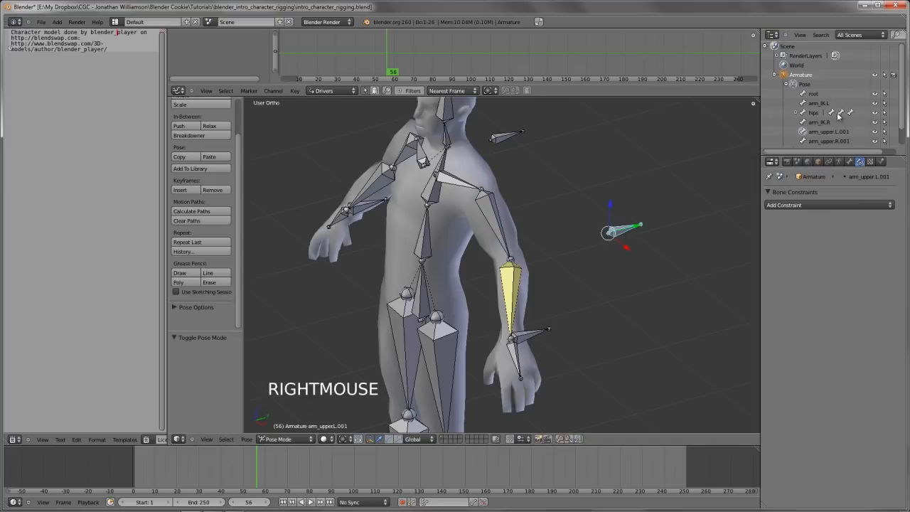
left_click(850, 162)
left_click(827, 193, "ctrl")
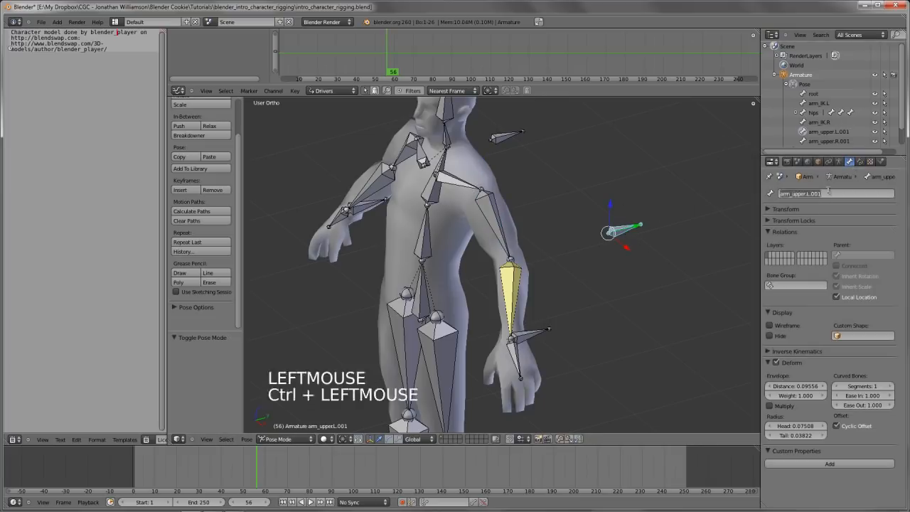
type("arm")
key("ctrl+c")
key("ctrl+c")
key("Return")
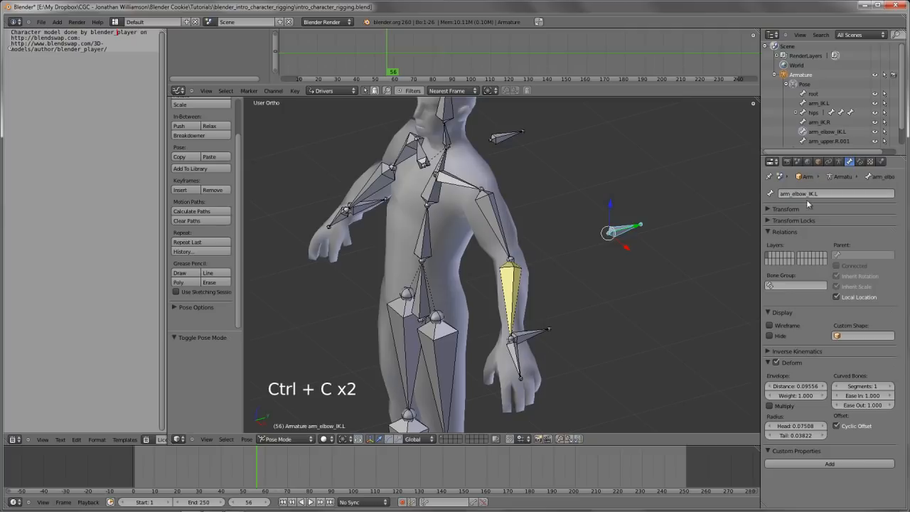
Rename the right elbow control bone to arm_elbow_IK.R, reusing the copied name, and deselect all bones
right_click(506, 136)
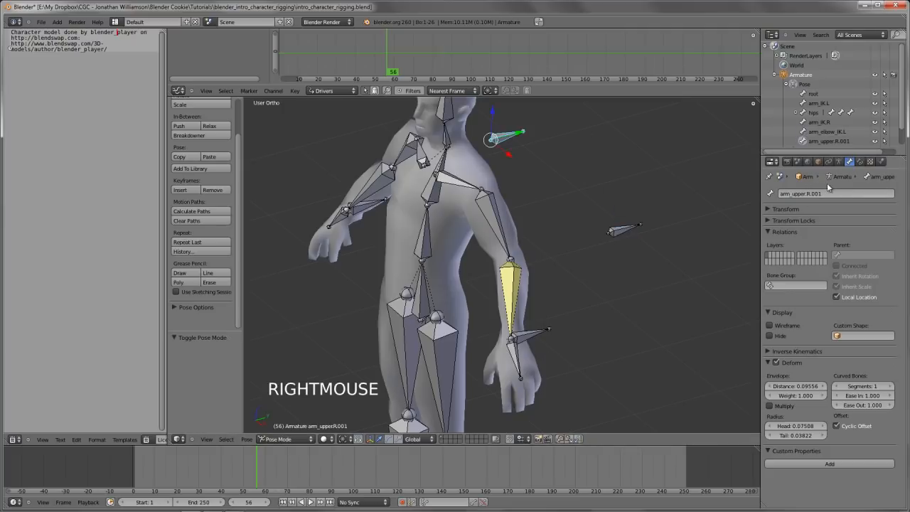
key("ctrl+v")
key("ctrl+v")
left_click(838, 192)
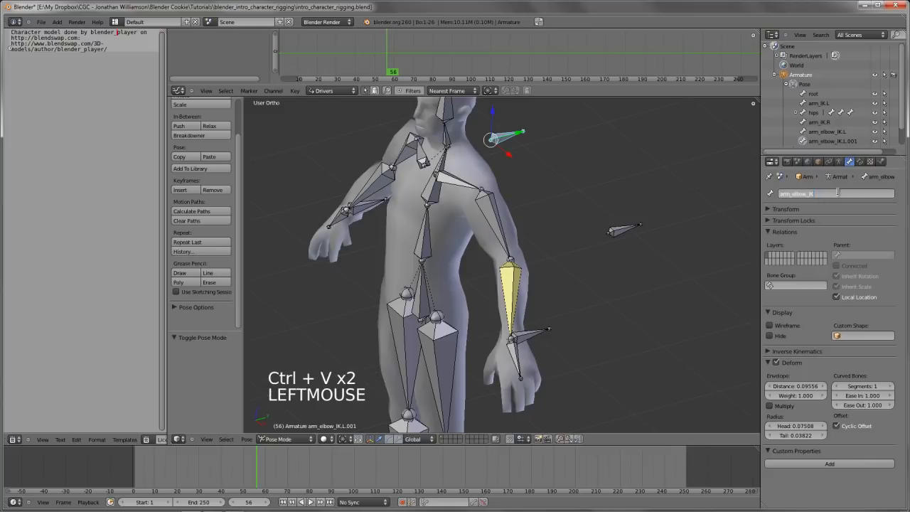
key("Return")
key("a")
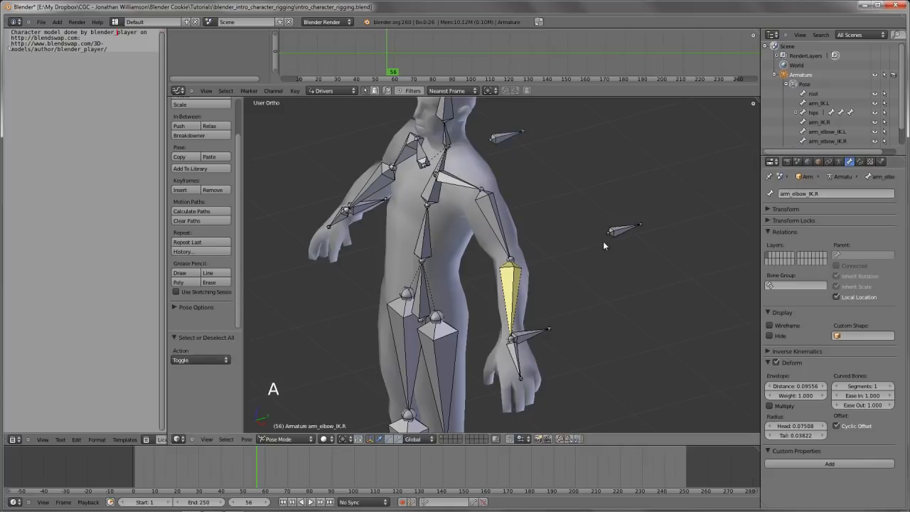
Add an IK constraint to the left upper arm bone with arm_elbow_IK.L as its target
right_click(623, 229)
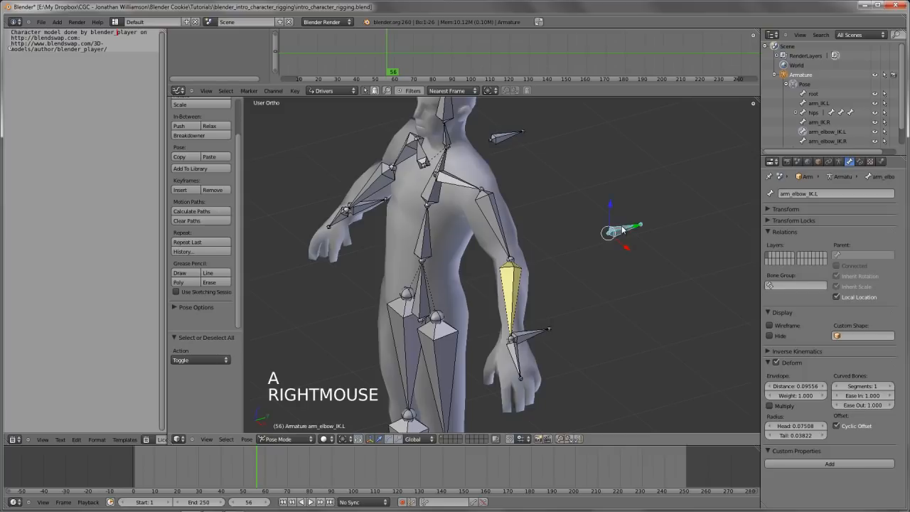
right_click(496, 227, "shift")
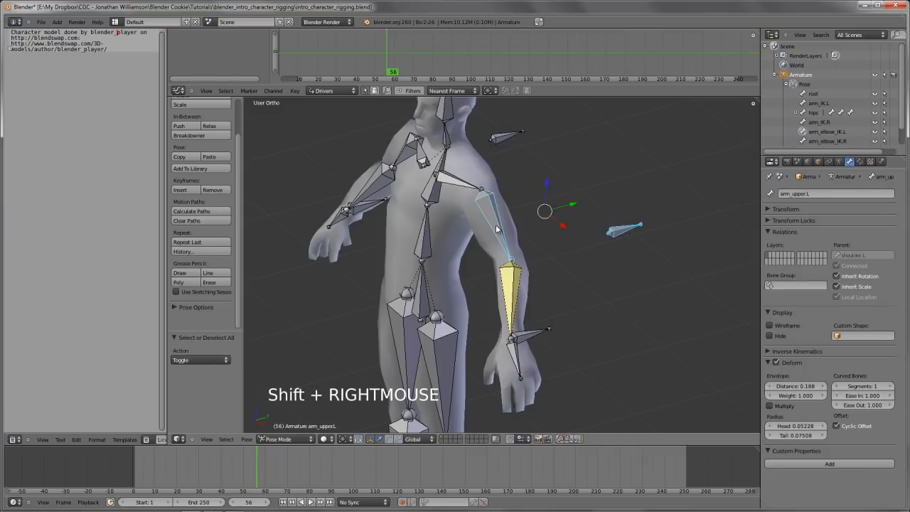
key("shift+i")
key("shift+i")
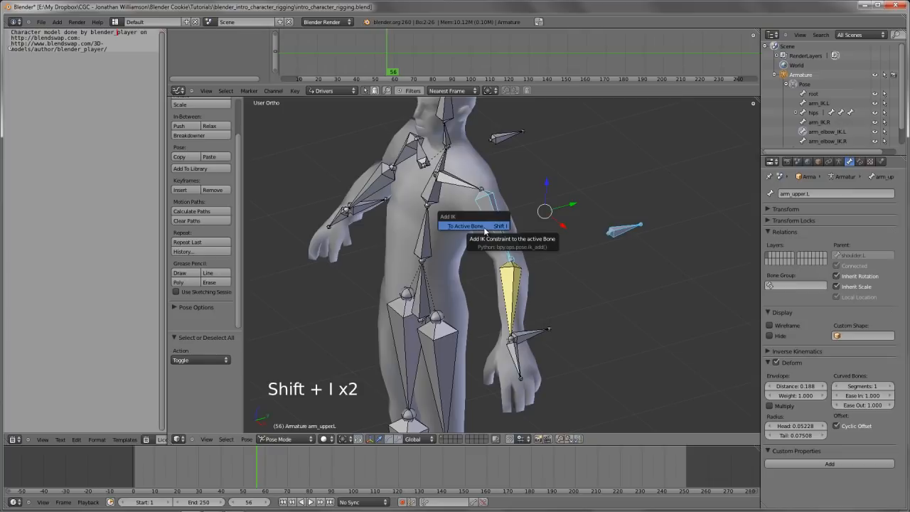
left_click(485, 226)
Set the left upper arm IK constraint's chain length to 1
middle_click_drag(475, 311, 569, 227)
left_click(865, 163)
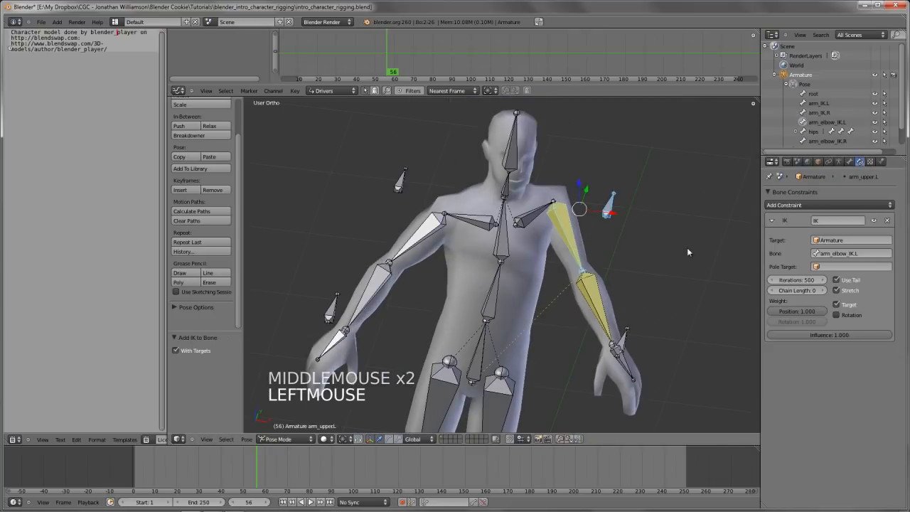
middle_click_drag(682, 355, 658, 342)
left_click(823, 290)
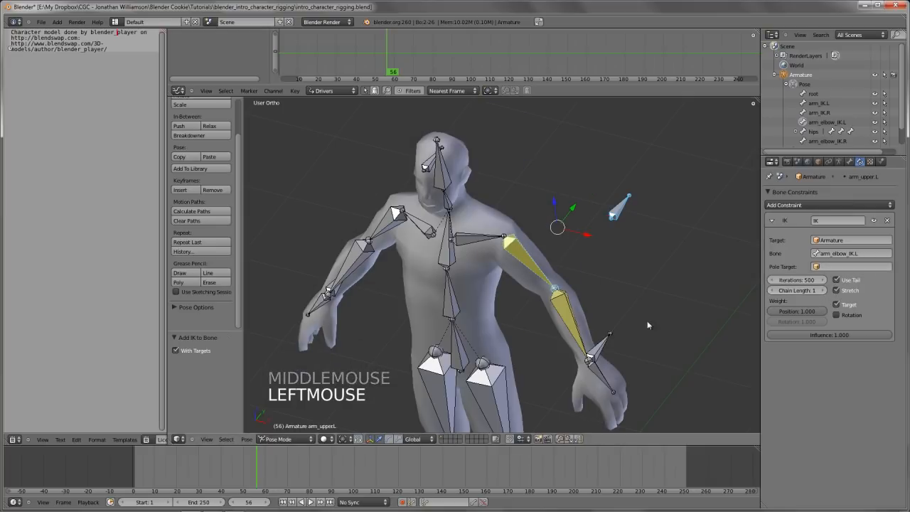
Move the arm_IK.L bone up to about shoulder height in front view to test the left arm's IK
middle_click_drag(598, 299, 564, 261)
key("KP_1")
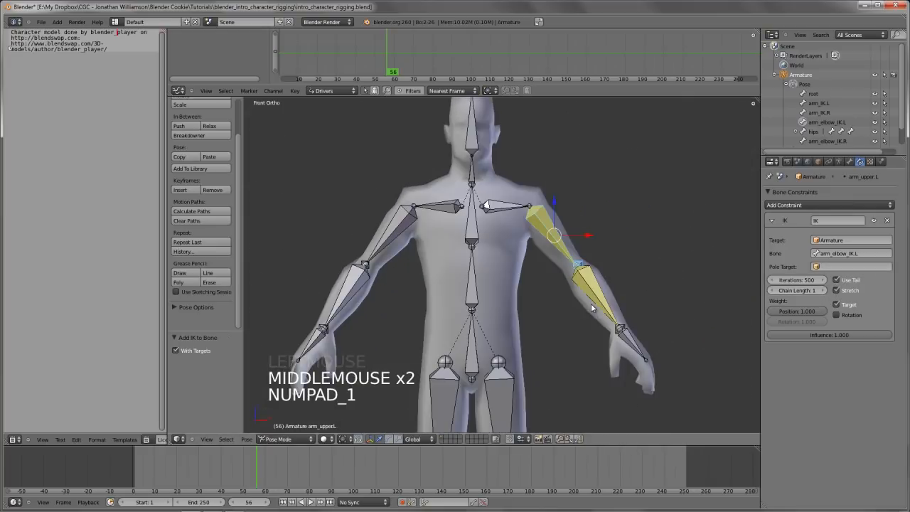
key("a")
key("a")
right_click(631, 336)
key("g")
key("g")
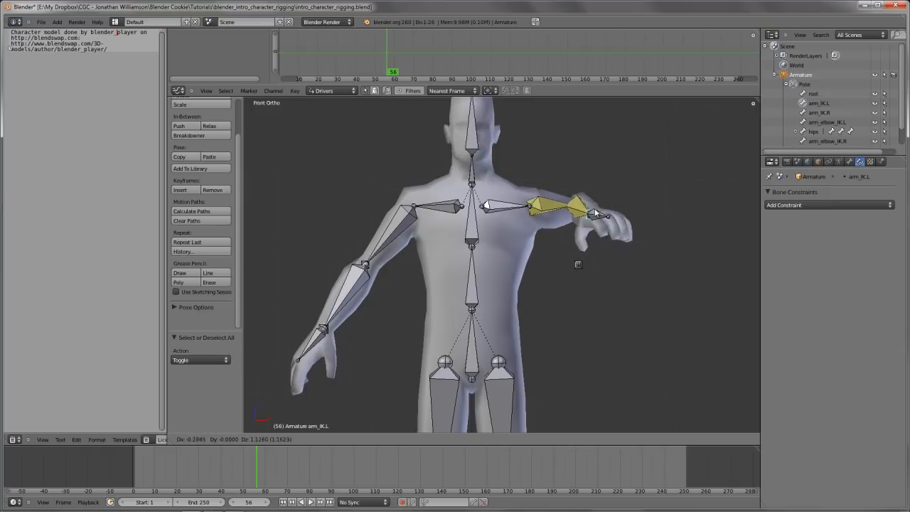
left_click(605, 214)
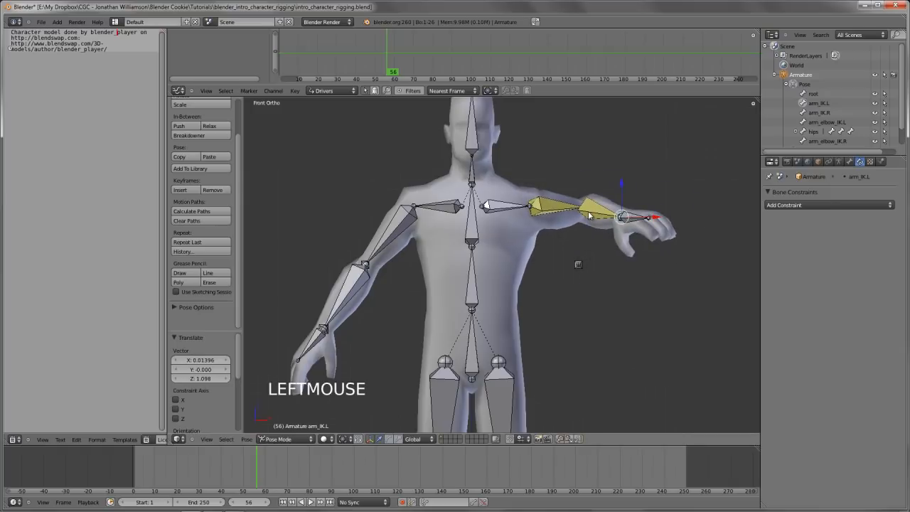
Try moving the arm_elbow_IK.L bone across the body to test the left elbow, and undo that move
right_click(580, 265)
key("g")
key("g")
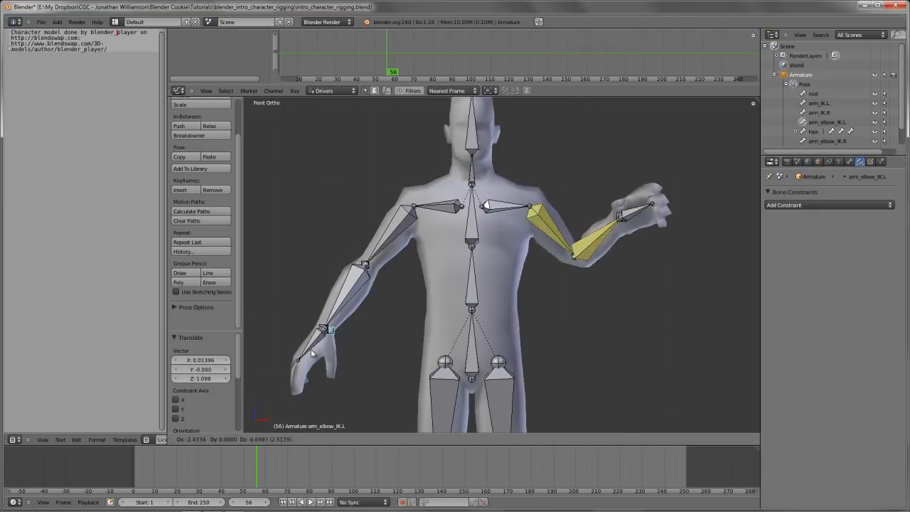
left_click(585, 288)
middle_click_drag(584, 289, 410, 310)
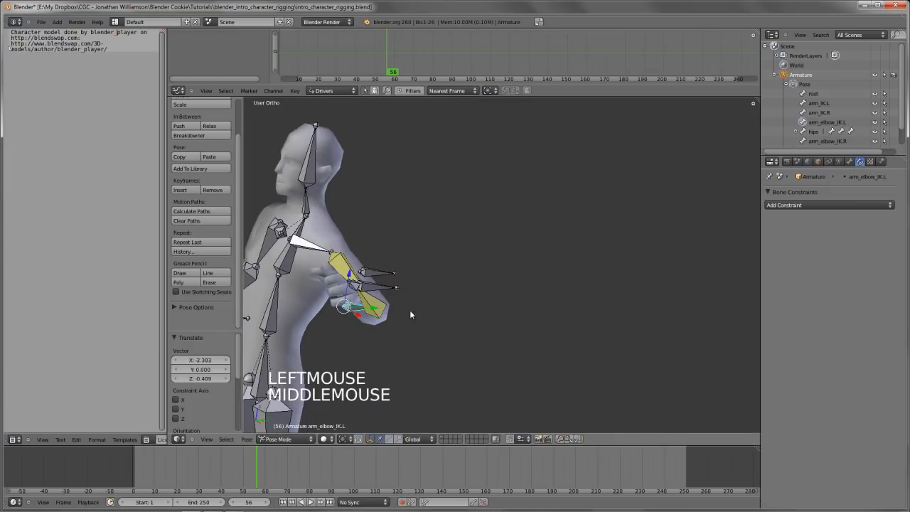
key("ctrl+z")
Reset the pose by clearing the location of all bones, and deselect them
key("KP_1")
key("a")
key("a")
key("a")
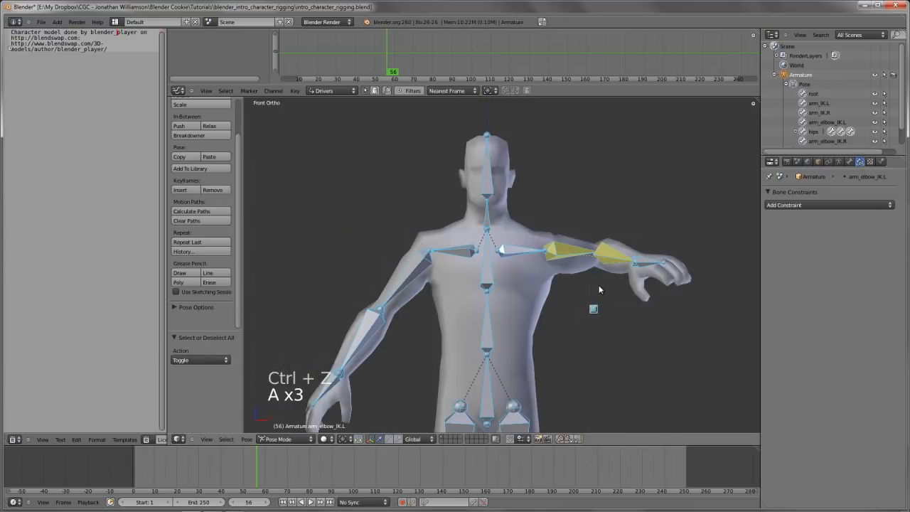
key("alt+g")
scroll(564, 306, "down", 1)
key("a")
scroll(565, 305, "down", 2)
Add an IK constraint to the right lower arm bone with arm_IK.R as its target, and limit its chain length
middle_click_drag(565, 306, 429, 300, "shift")
scroll(533, 278, "up", 2)
right_click(428, 276)
right_click(428, 276, "shift")
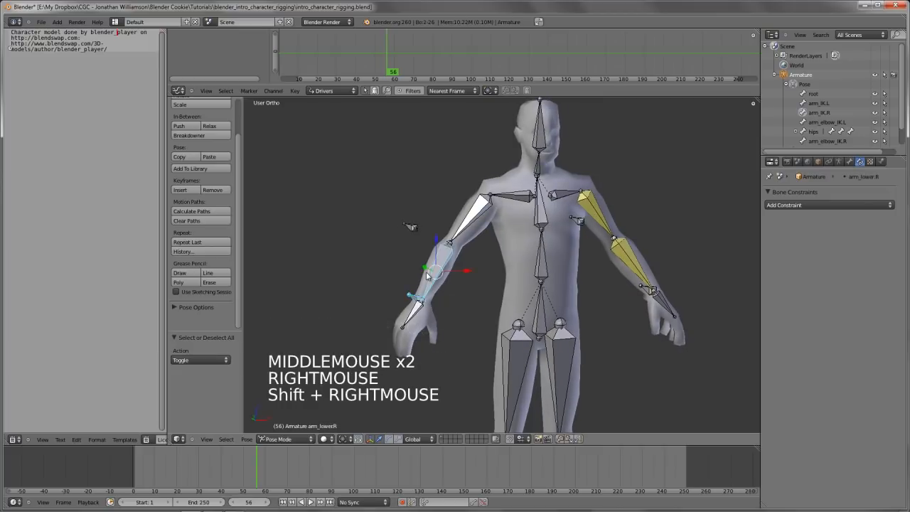
key("shift+i")
key("shift+i")
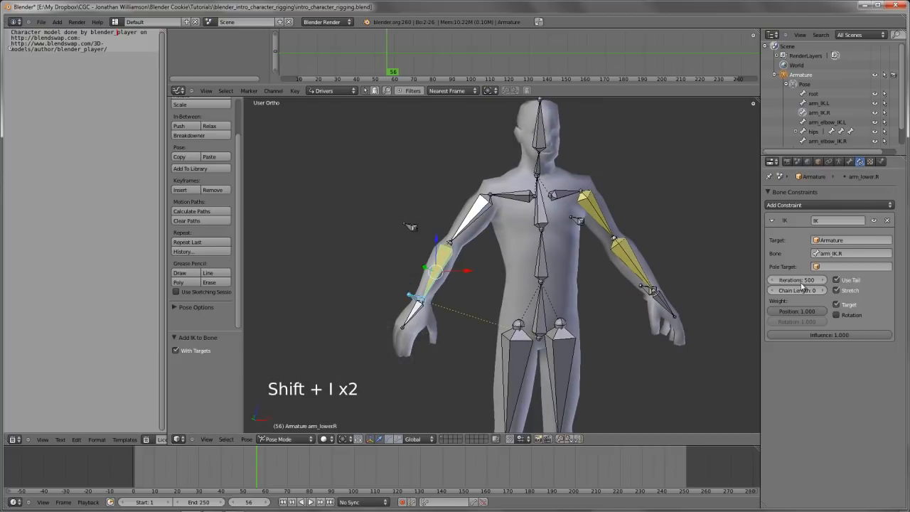
left_click(818, 292)
left_click(818, 291)
Add an IK constraint to the right upper arm bone targeting arm_elbow_IK.R, with a chain length of 1, and deselect all bones
right_click(412, 227)
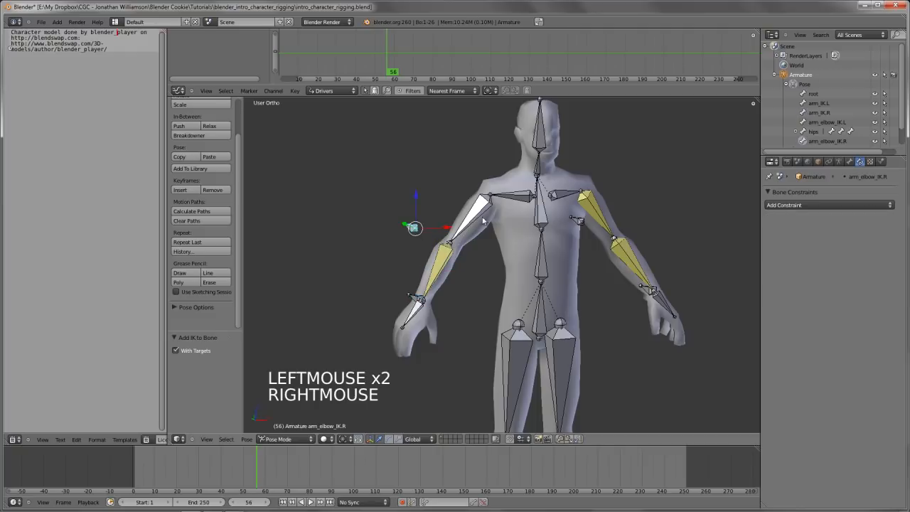
right_click(486, 221, "shift")
key("shift+i")
key("shift+i")
left_click(490, 218)
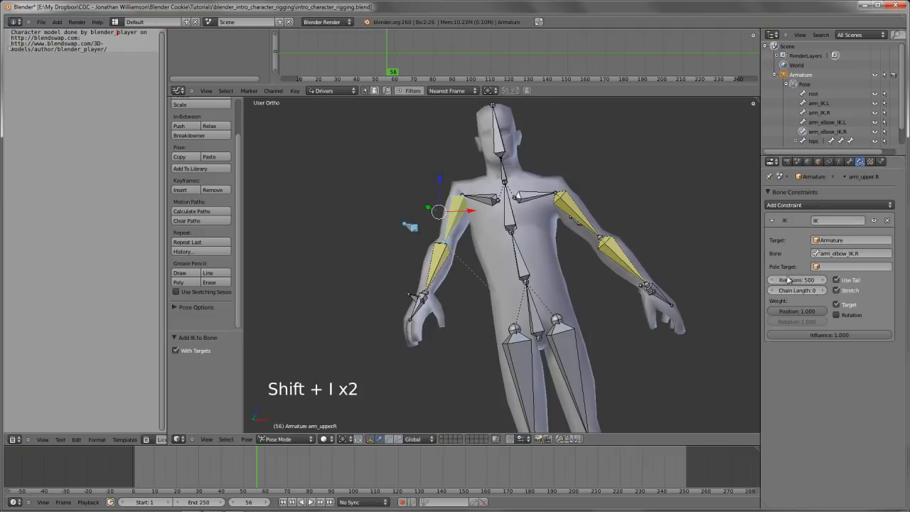
left_click(823, 290)
key("a")
Test the left arm's IK by moving the arm_IK.L bone in front view, and cancel the move
key("KP_1")
scroll(512, 305, "down", 2)
middle_click_drag(498, 302, 526, 299)
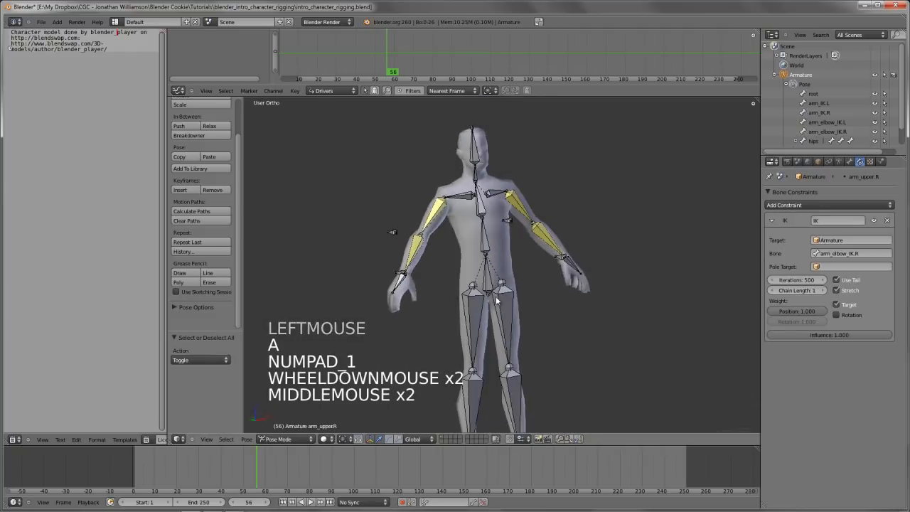
key("KP_1")
right_click(525, 256)
key("g")
key("g")
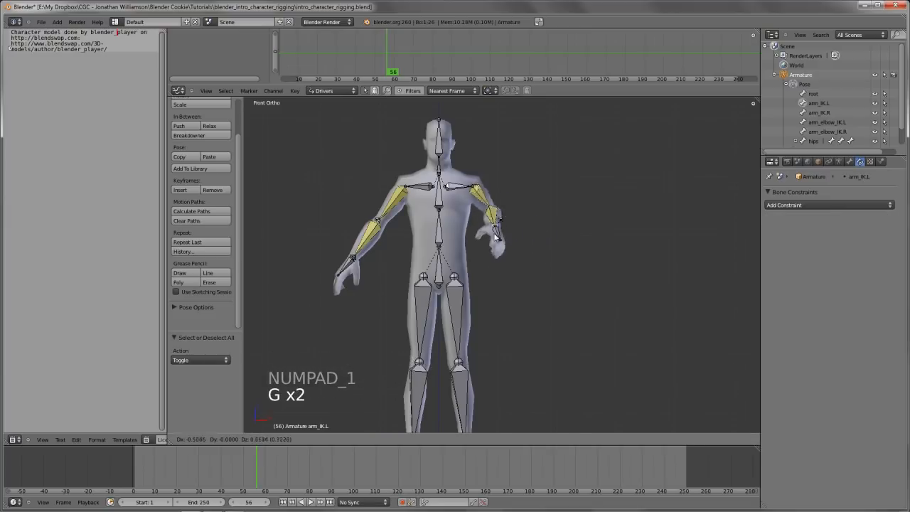
right_click(460, 238)
Save the scene over the existing intro_character_rigging.blend file
middle_click_drag(460, 238, 541, 251, "shift")
key("ctrl+w")
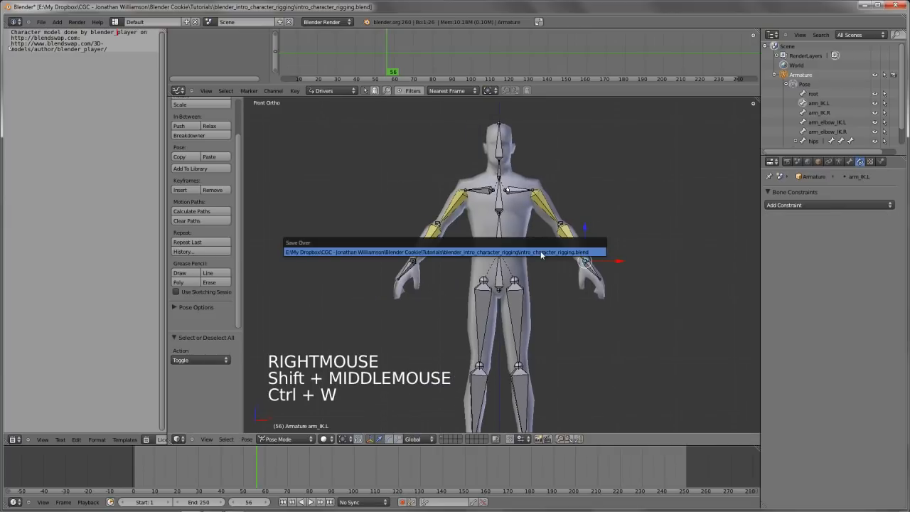
middle_click(535, 261)
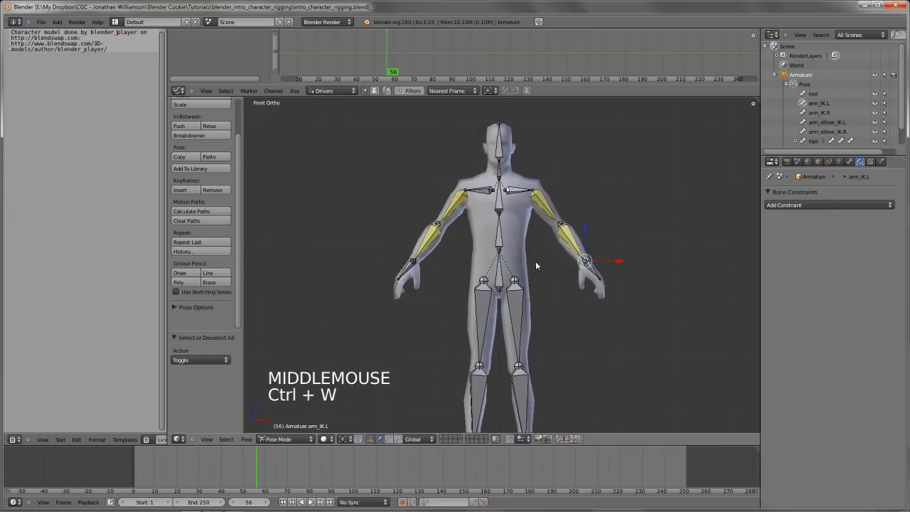
In armature edit mode, extrude mirrored bones forward from the knees, about 0.434 units along negative Y
key("KP_3")
middle_click_drag(539, 289, 536, 250, "shift")
key("Tab")
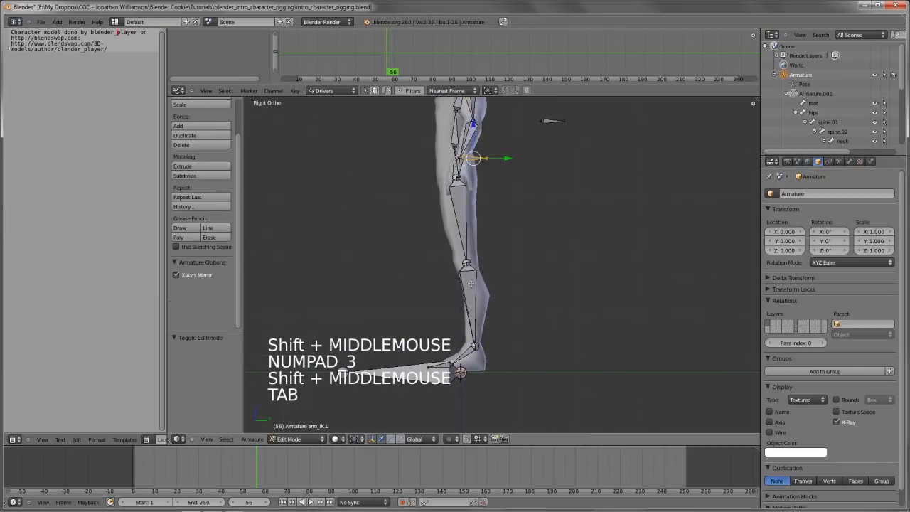
right_click(466, 264)
key("e")
key("e")
left_click(459, 262)
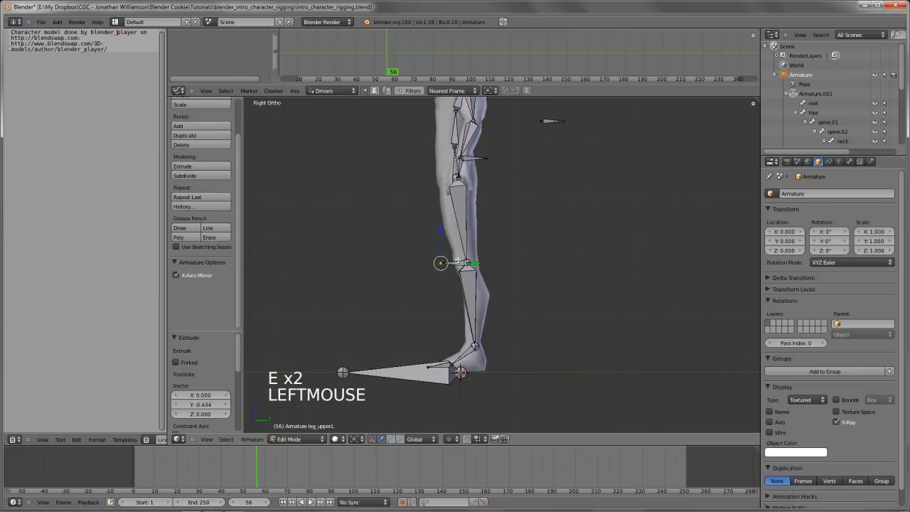
Clear the new knee bones' parent and move them out in front of the knees, ending with a shift of about 0.356 units along negative Y
key("alt+p")
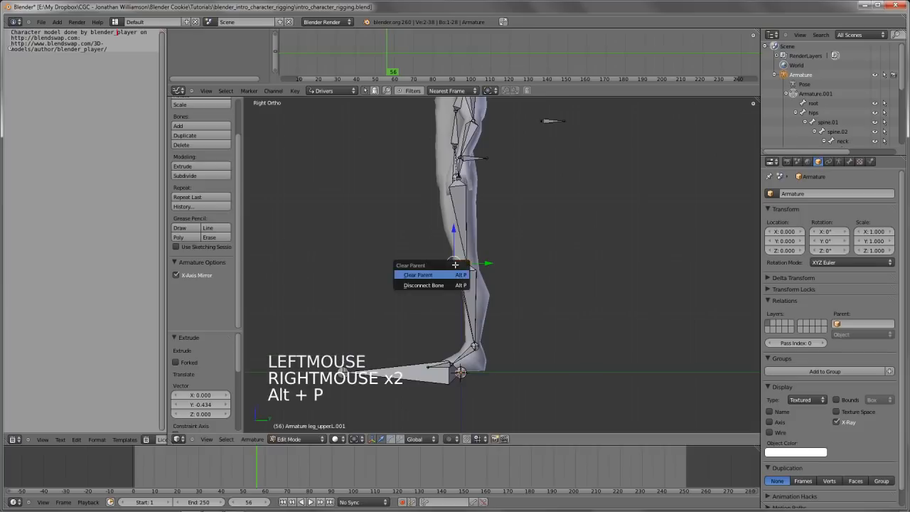
key("Return")
key("g")
left_click(407, 266)
middle_click_drag(407, 266, 322, 271)
key("g")
key("y")
left_click(332, 275)
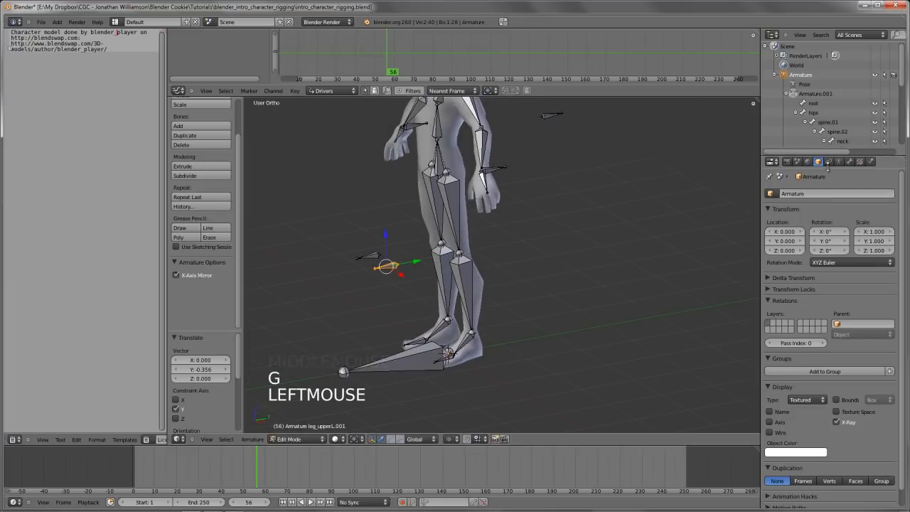
Rename the left knee control bone leg_knee_IK.L and the right one leg_knee_IK.R, reusing the copied name with Flip Names
left_click(850, 162)
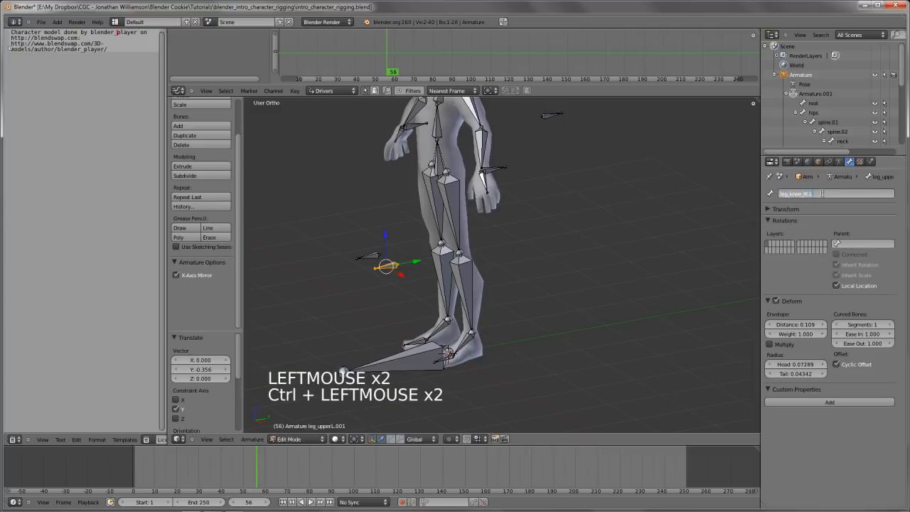
key("Return")
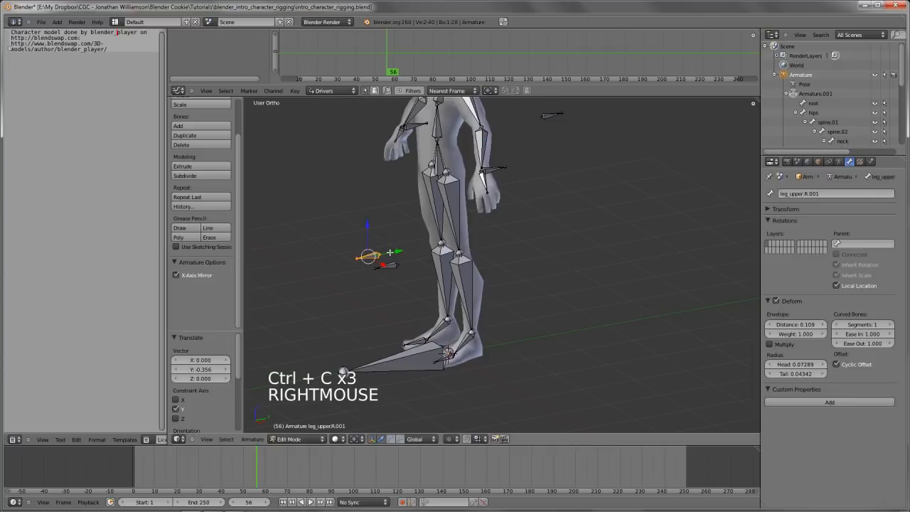
key("w")
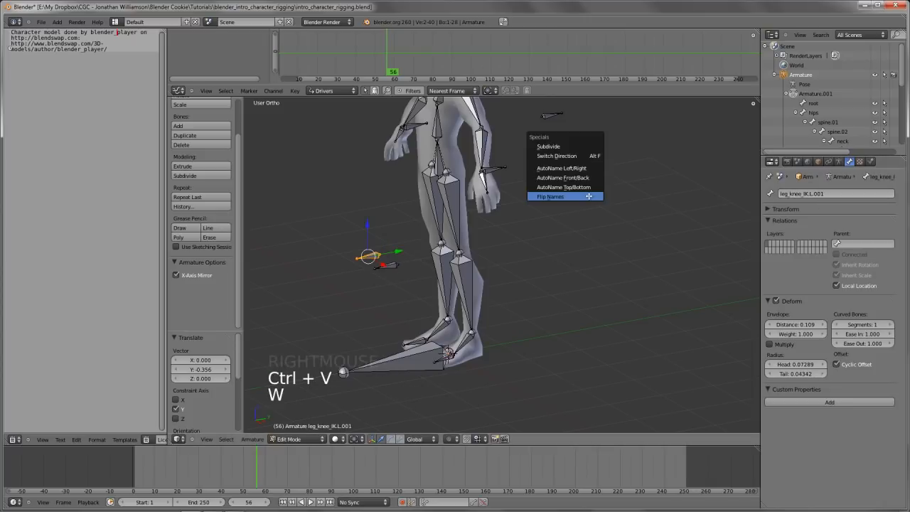
left_click(561, 198)
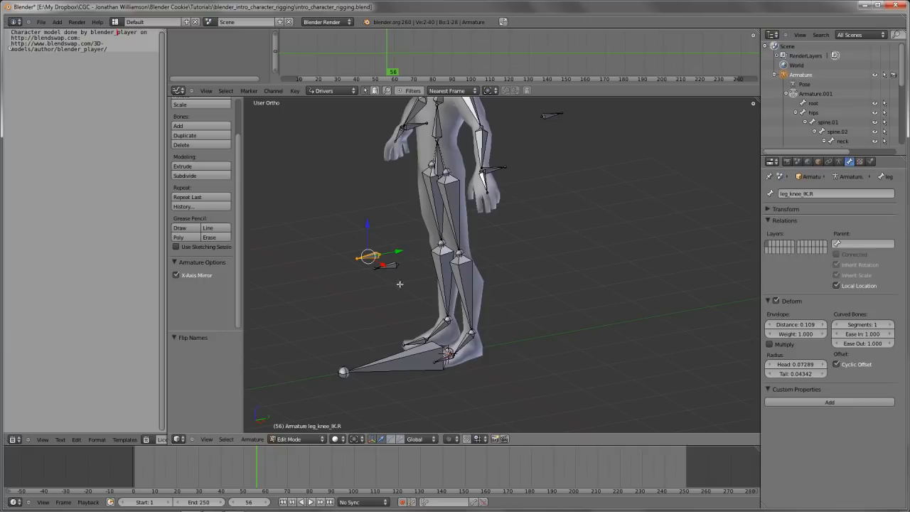
Extrude mirrored bones backward from the ends of the lower leg bones at the ankles, about 0.534 units along Y
middle_click_drag(400, 284, 406, 257, "shift")
scroll(481, 330, "up", 2)
key("Tab")
right_click(470, 327)
key("Tab")
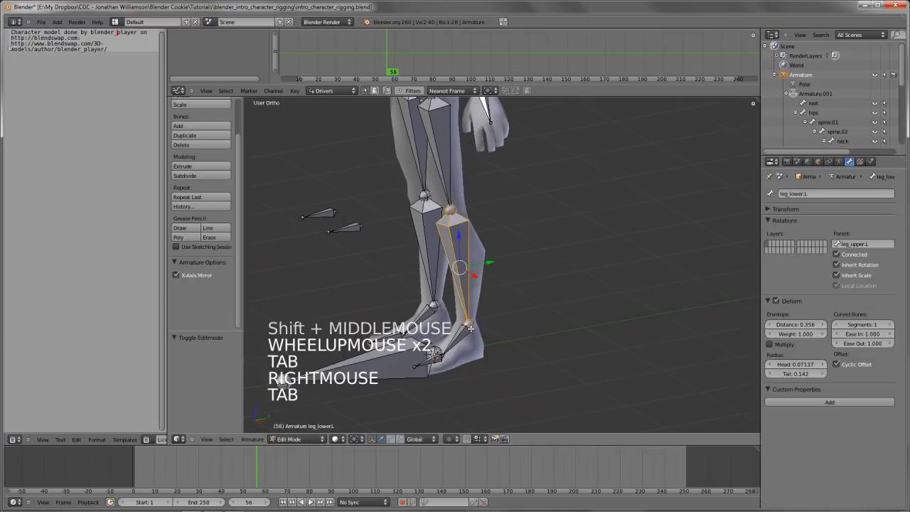
key("e")
key("e")
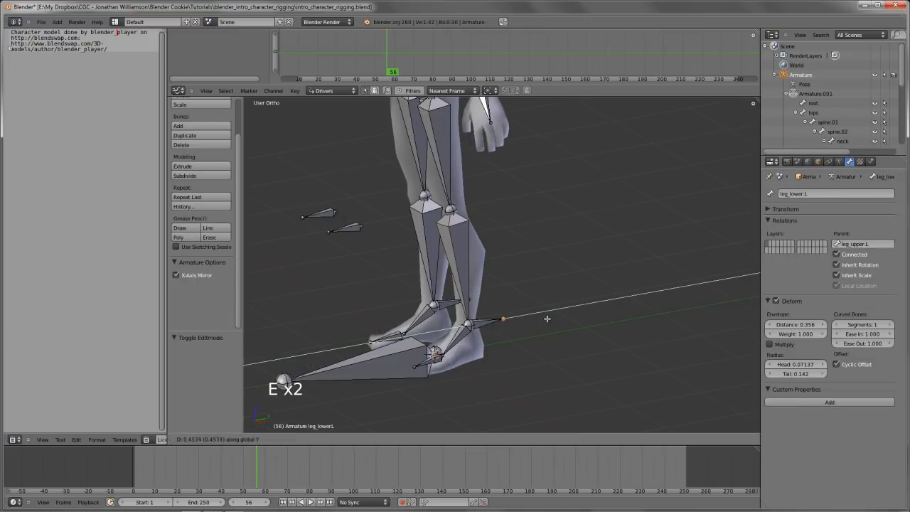
left_click(508, 319)
Clear the parent of the new ankle bones, rename the left one leg_IK.L and copy its name
right_click(489, 321)
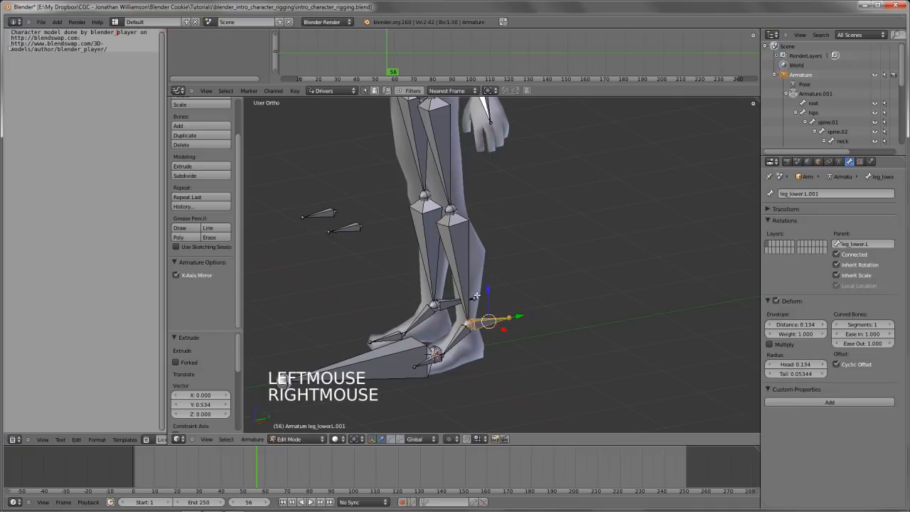
scroll(476, 295, "down", 4)
middle_click_drag(476, 295, 493, 310, "shift")
scroll(488, 276, "up", 2)
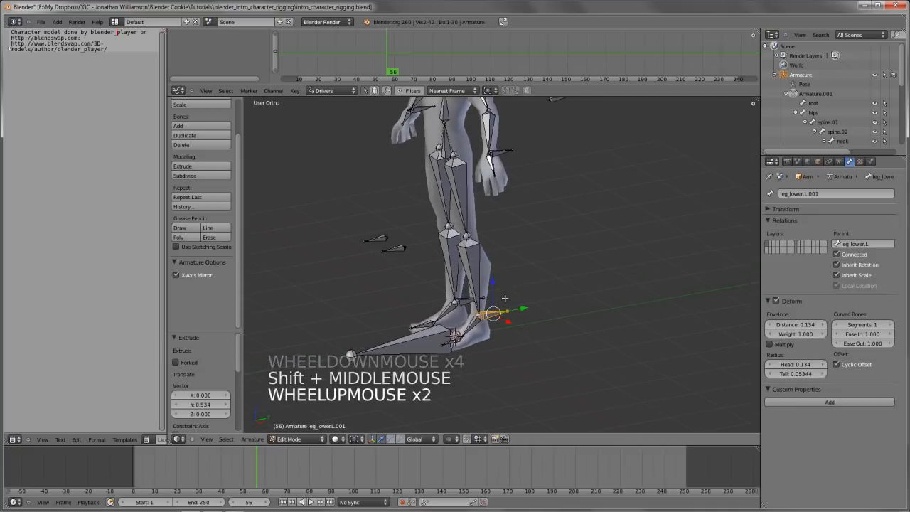
key("alt+p")
left_click(501, 315)
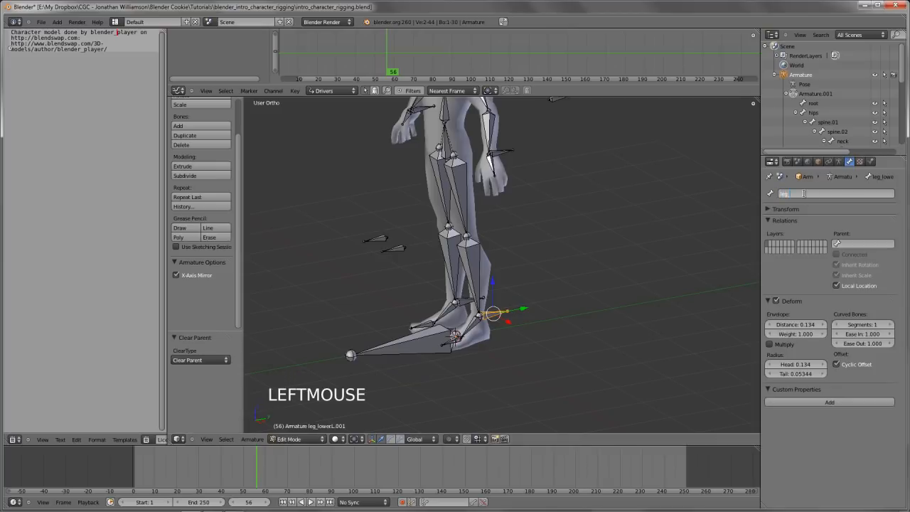
key("ctrl+c")
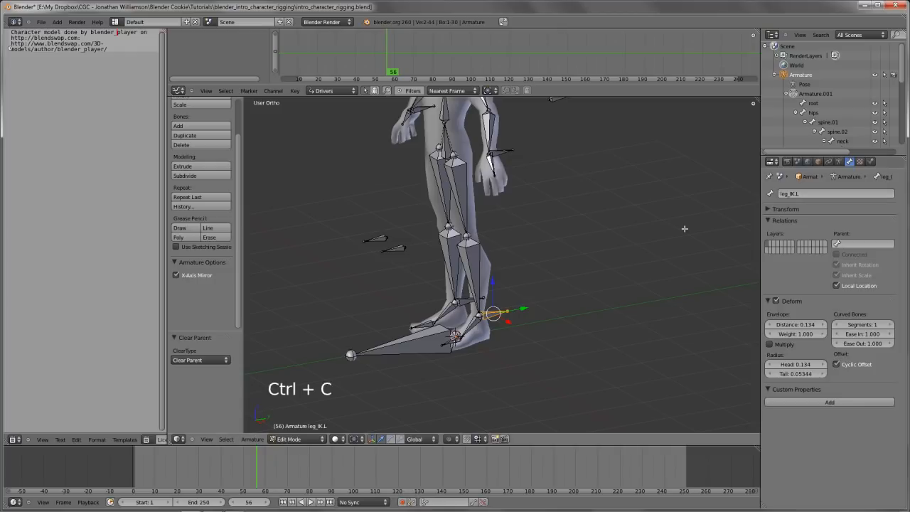
Rename the right ankle control bone with the copied leg_IK.L name, flip the name to the right side, and deselect all bones
right_click(462, 302)
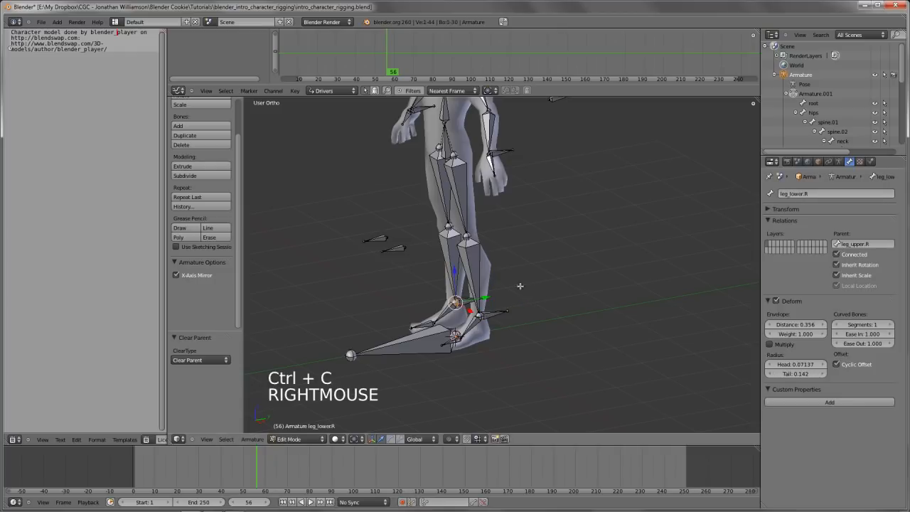
right_click(465, 302)
key("ctrl+v")
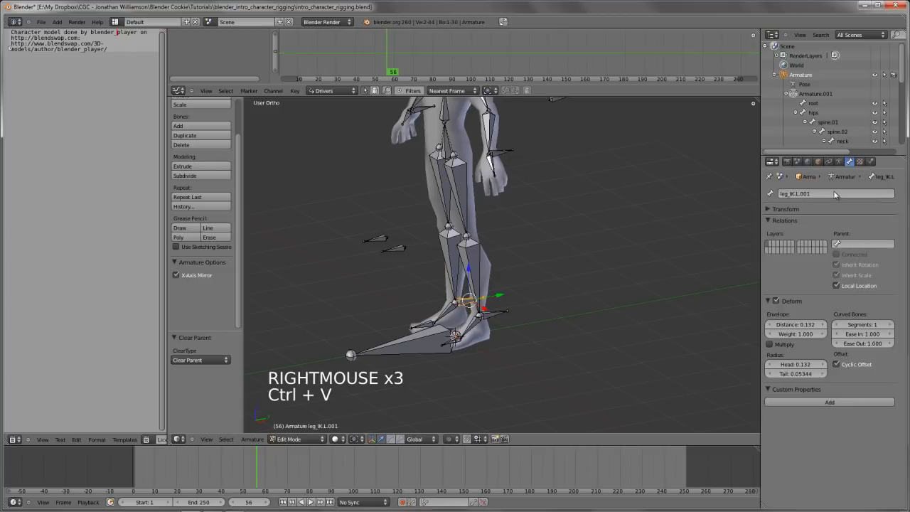
key("w")
left_click(612, 246)
middle_click_drag(612, 246, 505, 321)
key("a")
In Pose Mode, add an IK constraint to the left lower leg bone with leg_IK.L as its target, and open its constraint settings
key("Tab")
right_click(502, 323)
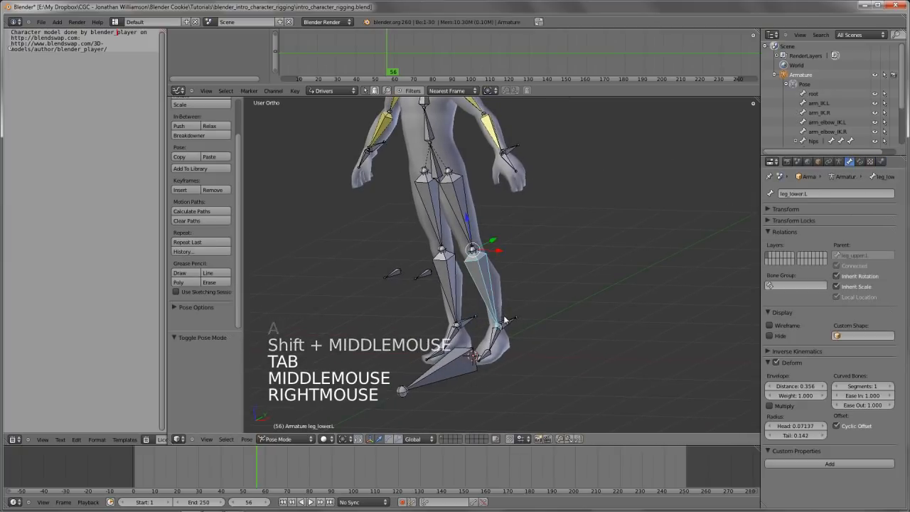
right_click(504, 324)
right_click(484, 282, "shift")
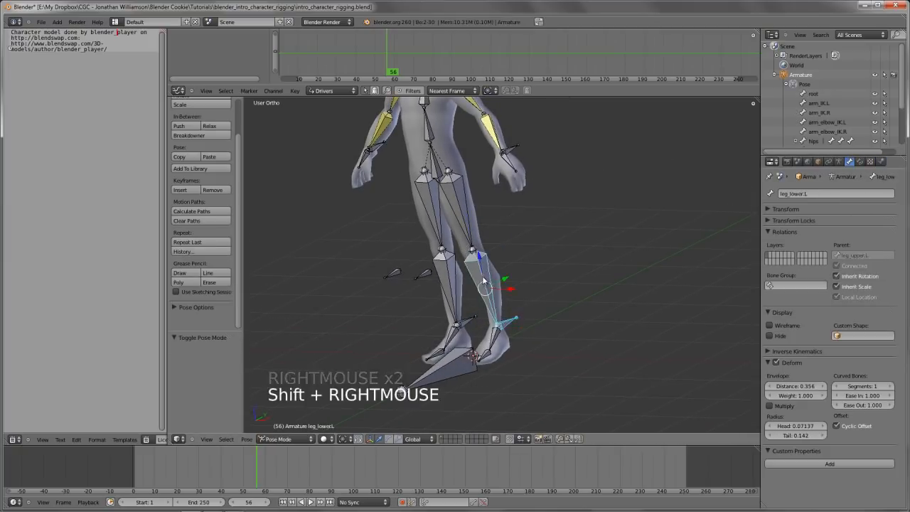
key("shift+i")
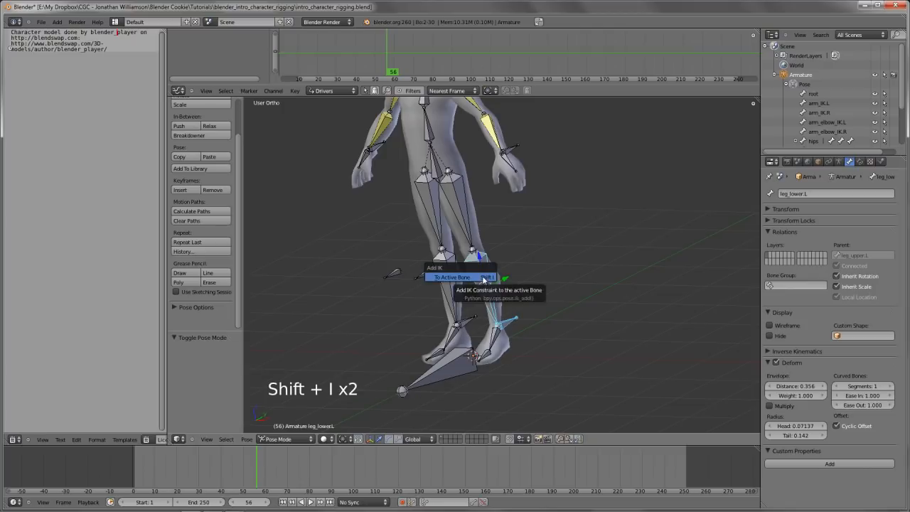
left_click(484, 280)
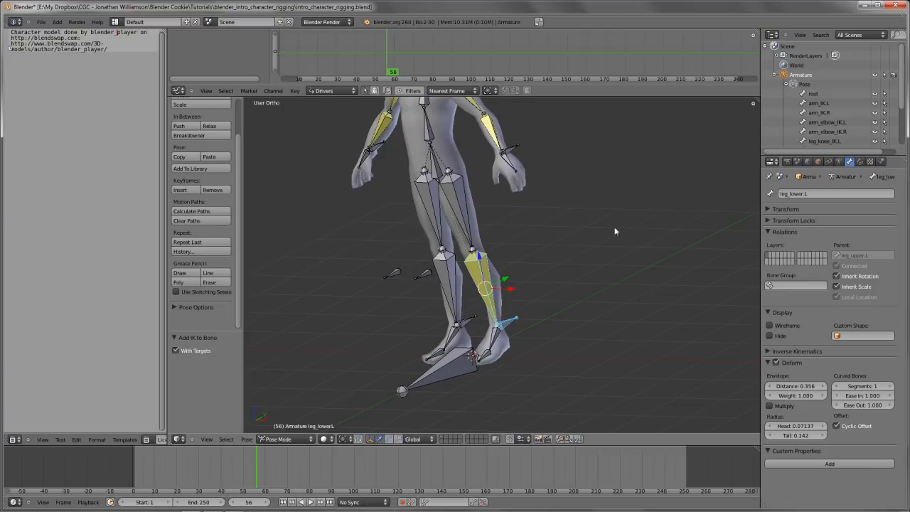
left_click(859, 162)
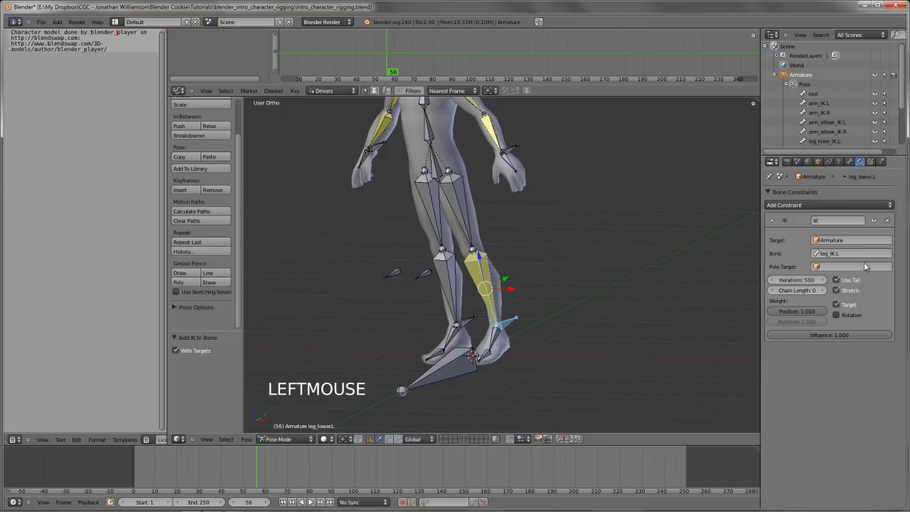
Set the left lower leg's IK chain length to 2, and add IK to the left upper leg targeting leg_knee_IK.L with chain length 1
left_click(816, 289)
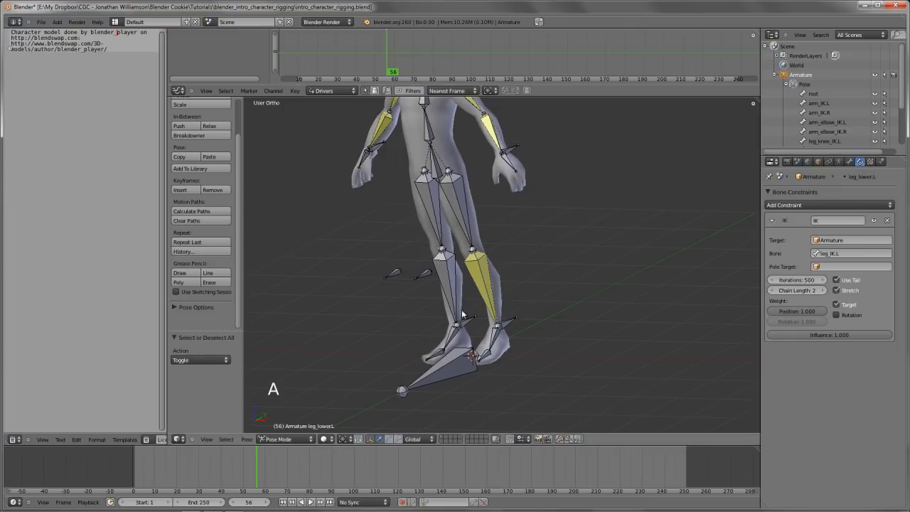
right_click(424, 276)
right_click(465, 222, "shift")
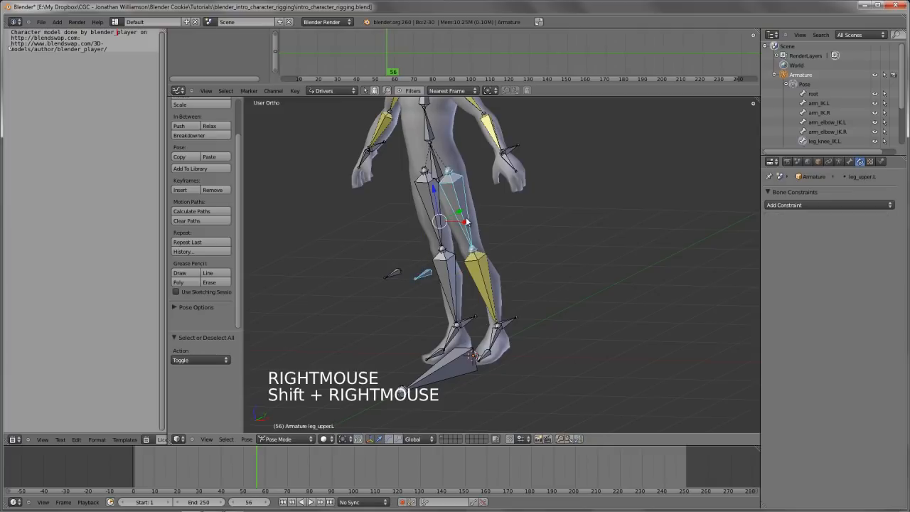
key("shift+i")
key("shift+i")
left_click(434, 213)
left_click(823, 289)
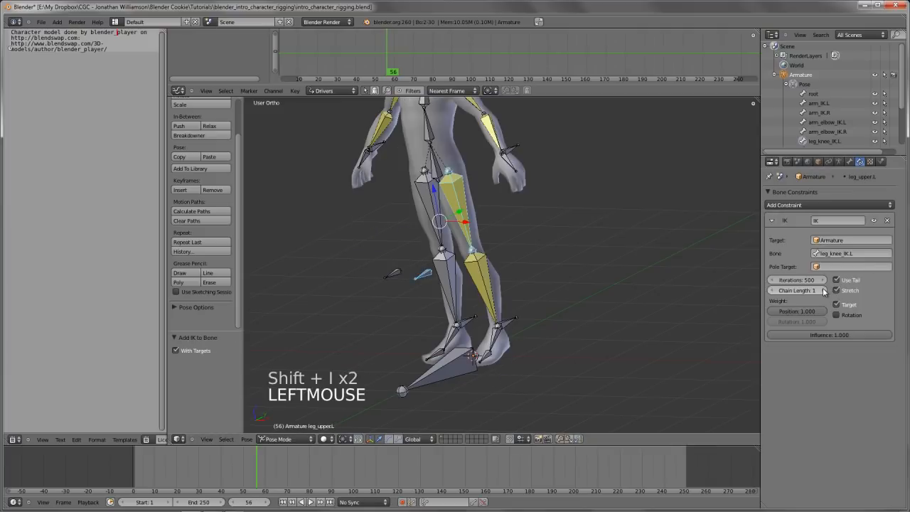
Add an IK constraint to the right upper leg bone targeting leg_knee_IK.R, with a chain length of 1
key("a")
right_click(389, 276)
right_click(429, 210, "shift")
key("shift+i")
key("shift+i")
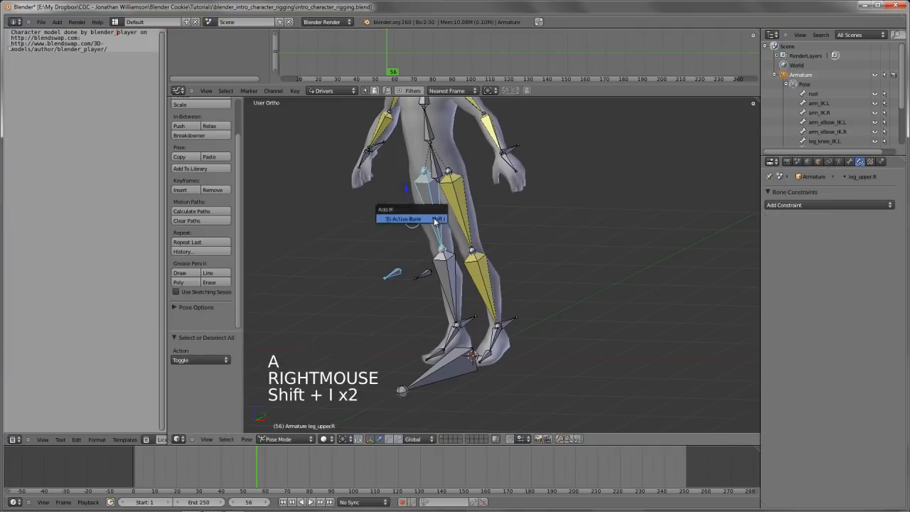
left_click(419, 218)
left_click(822, 290)
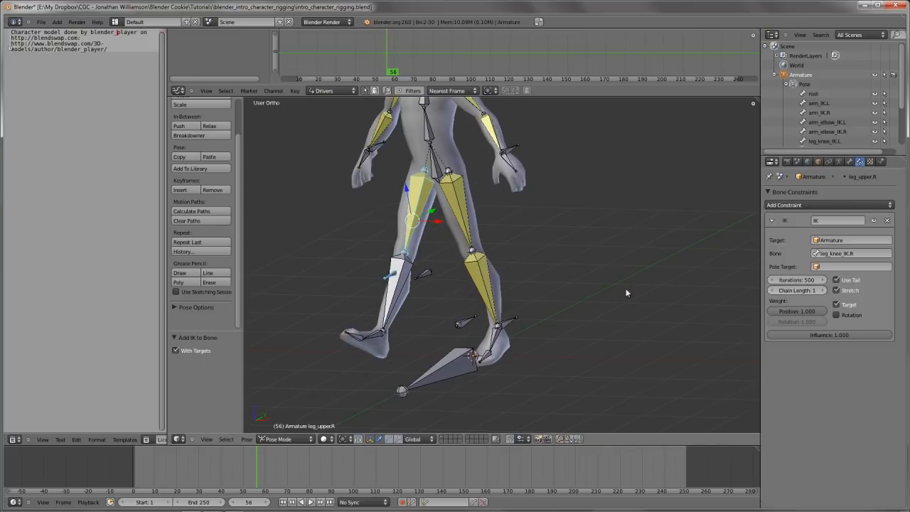
Add an IK constraint to the right lower leg bone targeting leg_IK.R, with chain length 2 like the left leg, and deselect all bones
right_click(466, 322)
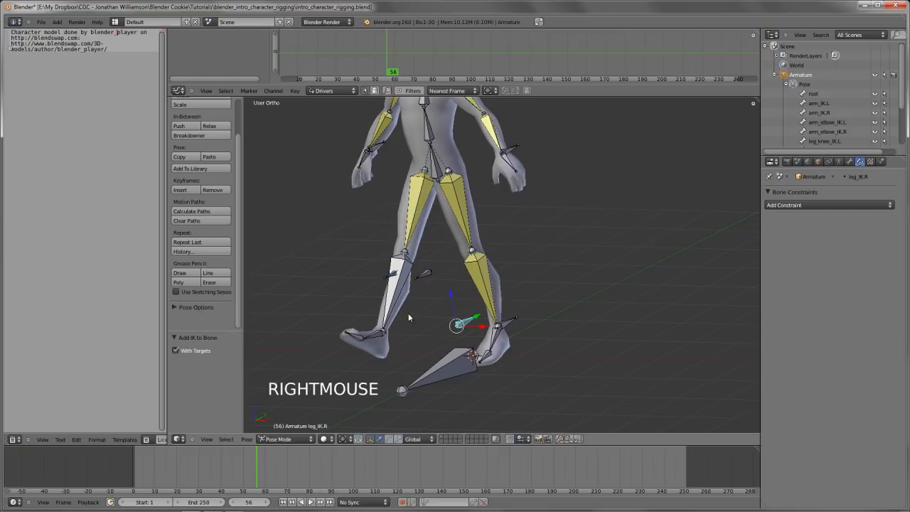
right_click(389, 306, "shift")
left_click(388, 305)
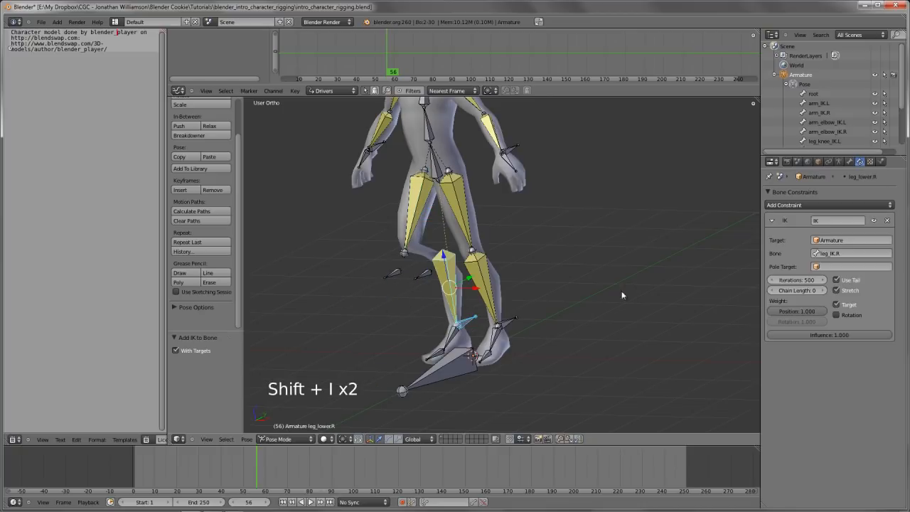
double_click(822, 290)
key("a")
Try moving the right ankle control leg_IK.R in perspective and front views to test the leg's IK
middle_click_drag(444, 299, 425, 325)
key("g")
key("g")
key("g")
key("g")
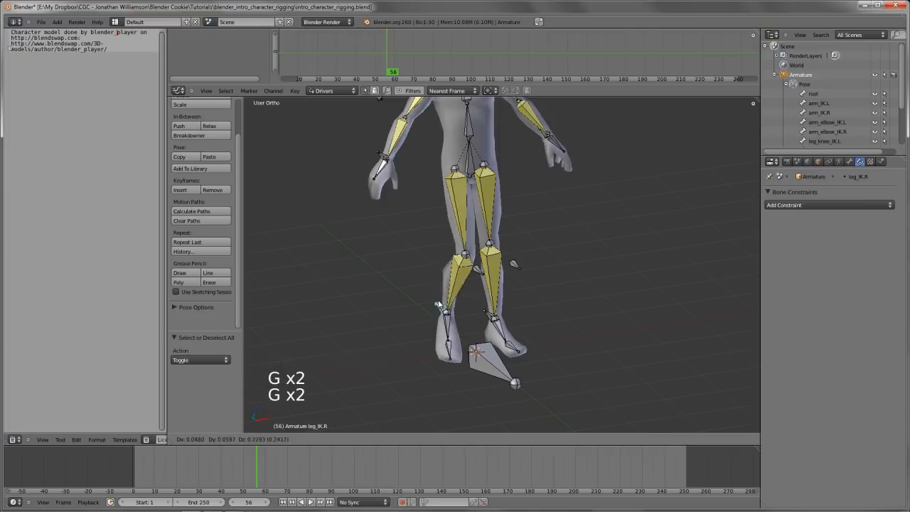
right_click(455, 284)
key("KP_1")
key("g")
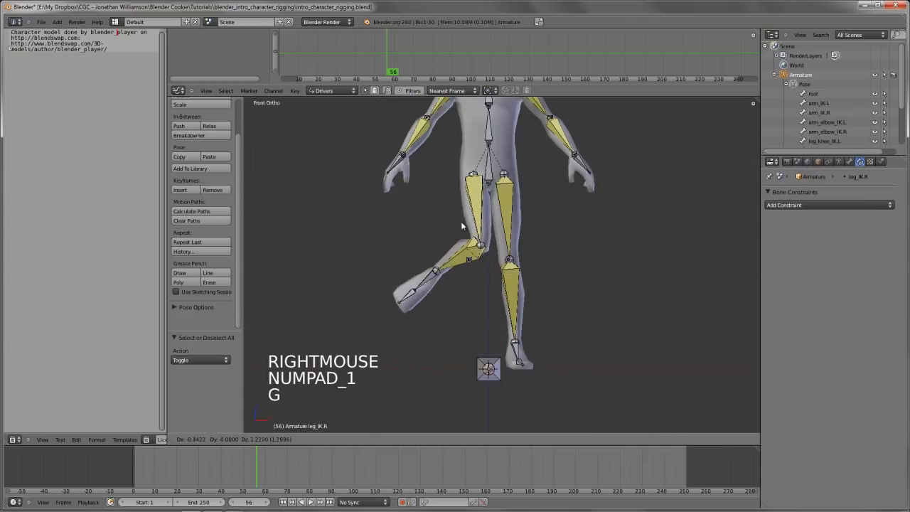
Raise leg_IK.R about 1.28 units in front view and try shifting the knee control leg_knee_IK.R sideways
key("g")
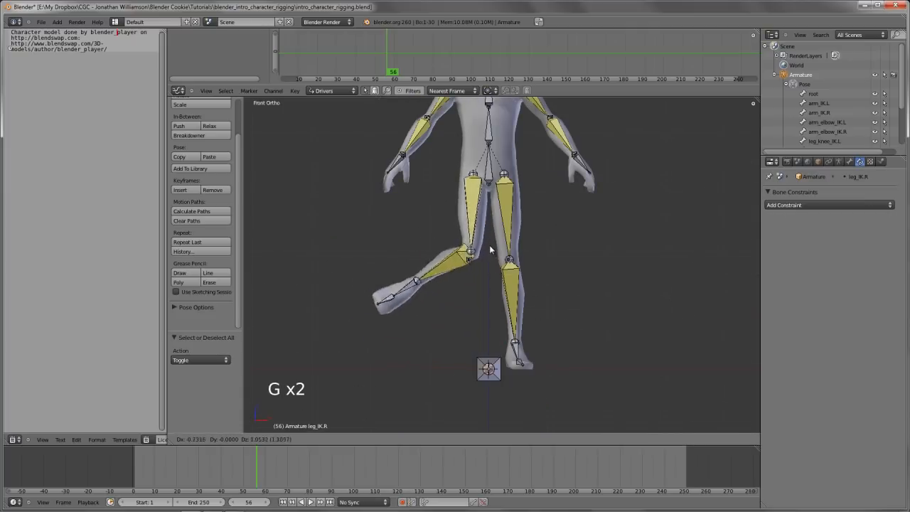
right_click(473, 284)
right_click(471, 283)
middle_click_drag(471, 284, 462, 335)
scroll(527, 305, "up", 1)
right_click(435, 353)
key("KP_1")
key("g")
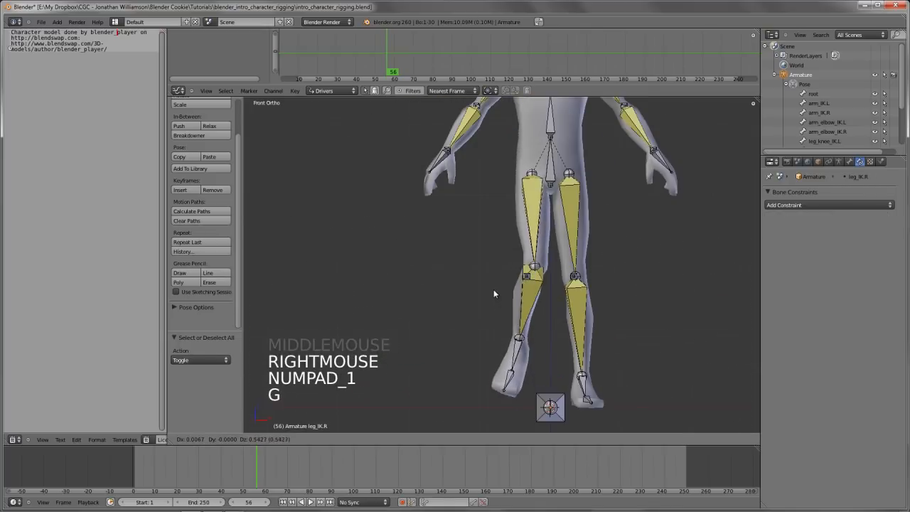
left_click(487, 246)
key("g")
key("g")
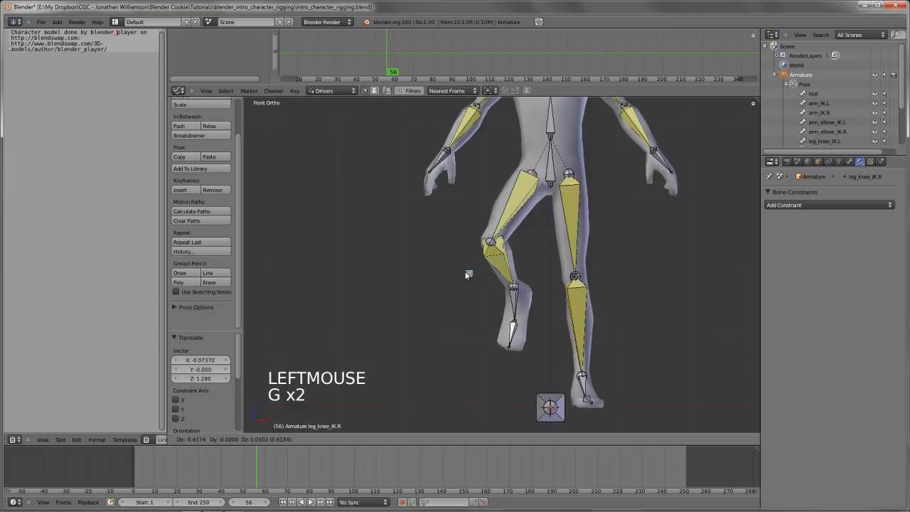
right_click(502, 279)
Try moving leg_IK.R again in front view and clear its pose location
key("KP_1")
key("KP_3")
middle_click_drag(501, 274, 573, 280, "shift")
scroll(512, 279, "down", 3)
scroll(514, 276, "up", 3)
scroll(540, 295, "down", 2)
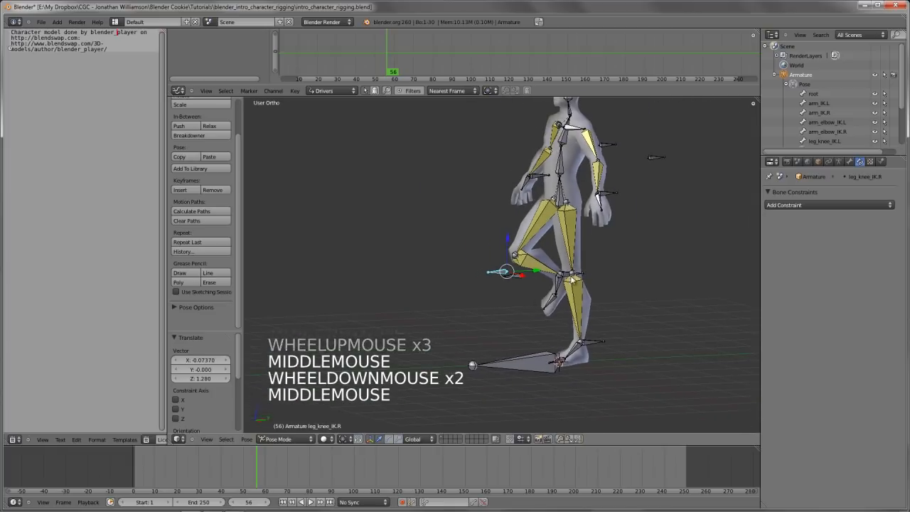
right_click(520, 362)
key("KP_1")
key("g")
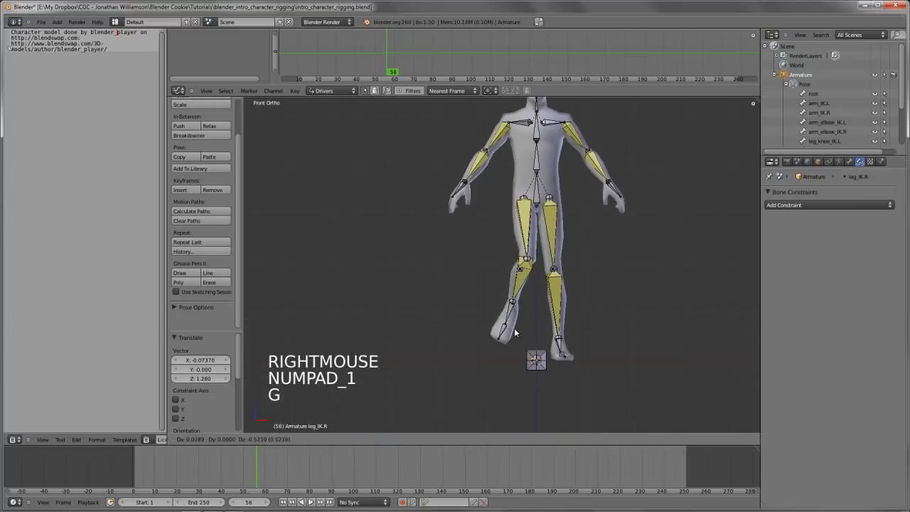
key("alt+g")
Raise leg_IK.R about 1.389 units along global Z and try moving it farther in side view
key("g")
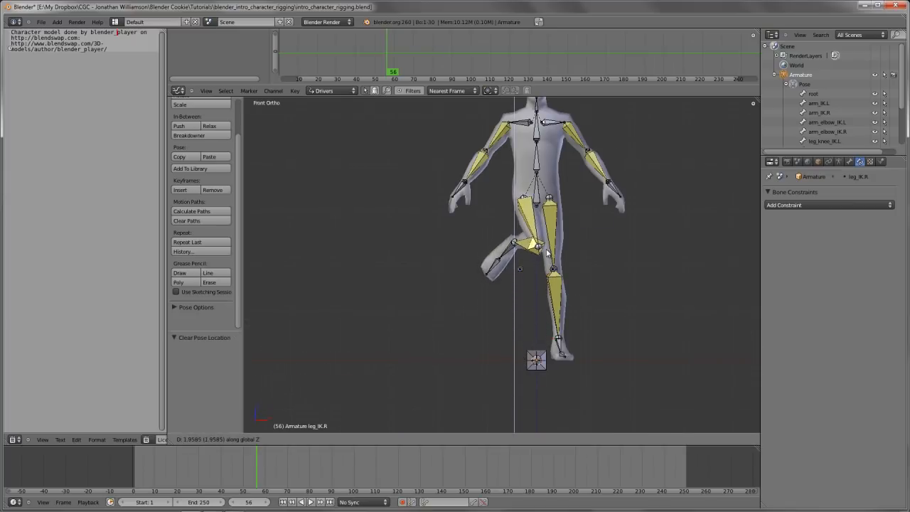
left_click(545, 270)
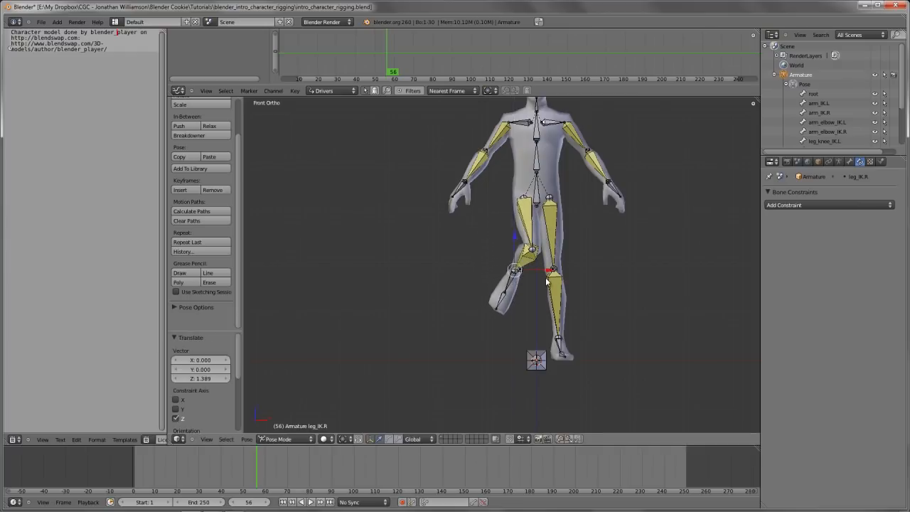
key("KP_3")
scroll(483, 294, "up", 3)
key("g")
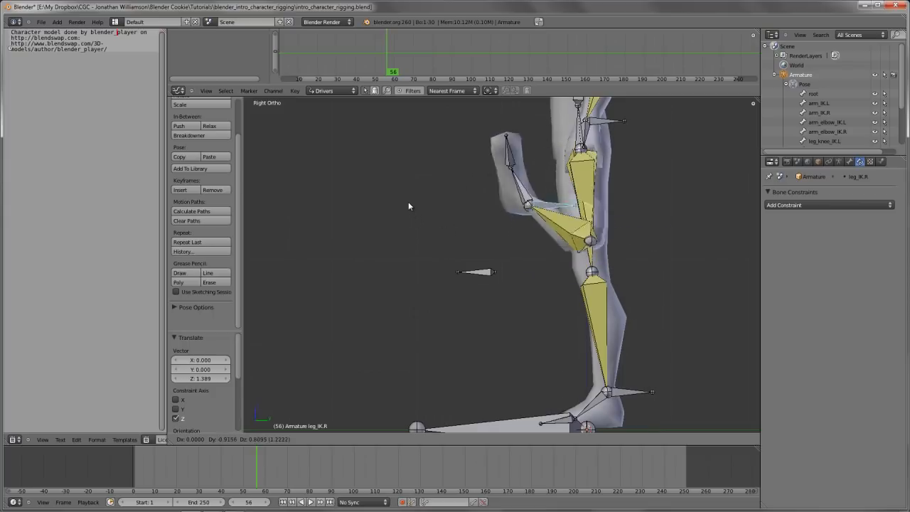
left_click(527, 251)
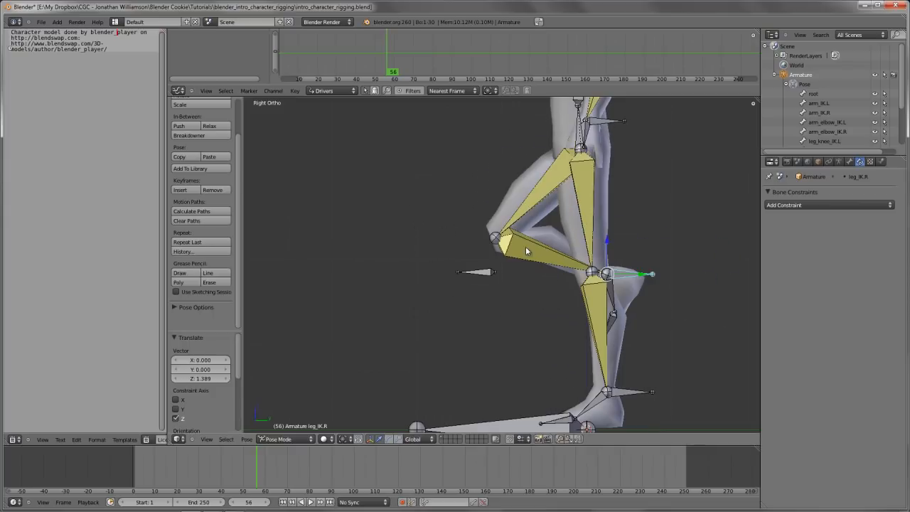
In Edit Mode, move both knee control bones farther forward from the knees along the Y axis, and return to Pose Mode
key("Tab")
right_click(482, 271)
key("z")
right_click(483, 271, "shift")
scroll(491, 274, "down", 2)
key("g")
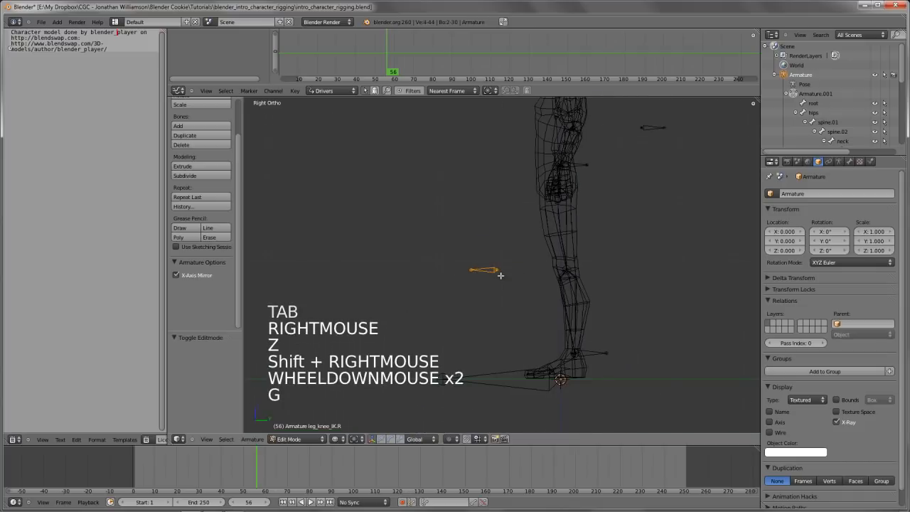
key("y")
left_click(451, 278)
key("Tab")
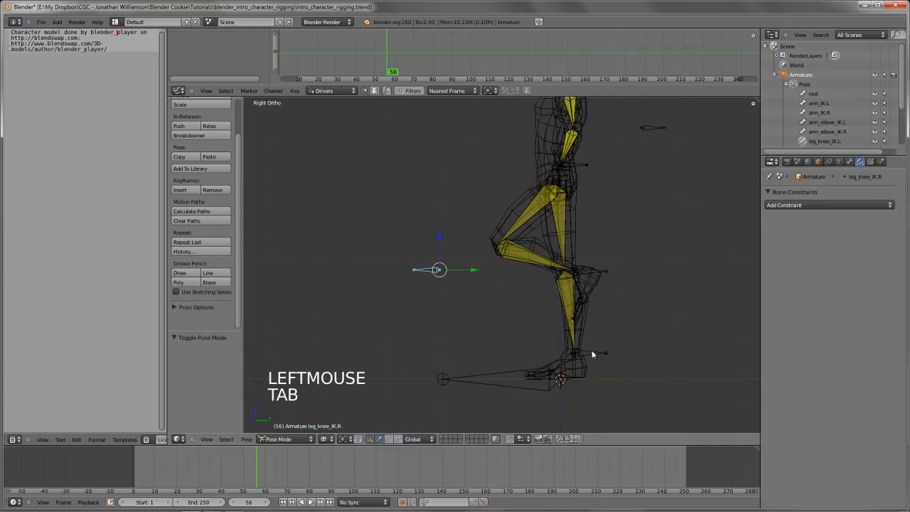
Test the bend of the right leg in solid shading by moving leg_IK.R in side and front views, and clear its location
key("z")
key("g")
key("g")
left_click(596, 222)
key("KP_1")
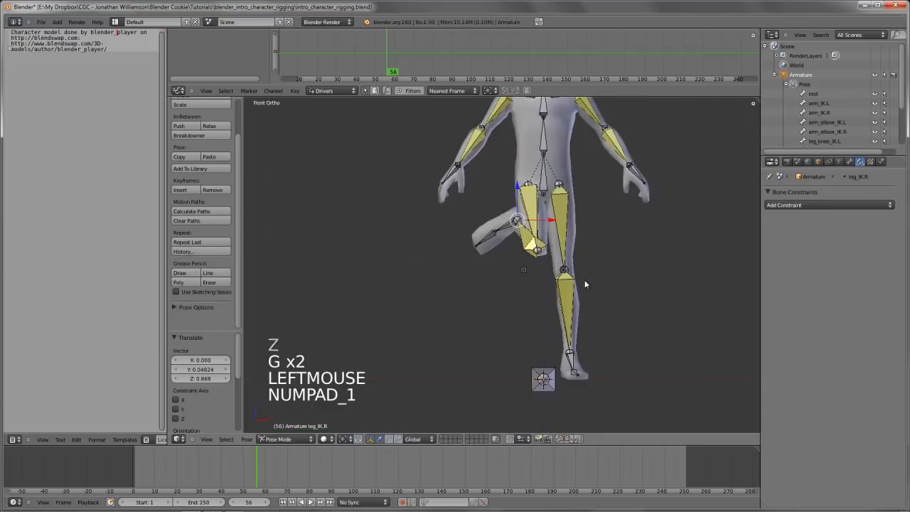
key("g")
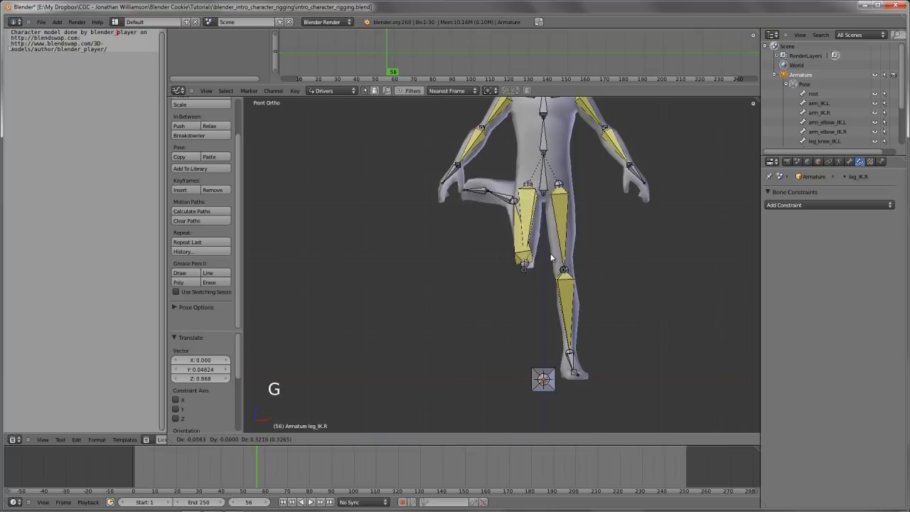
left_click(558, 379)
key("alt+g")
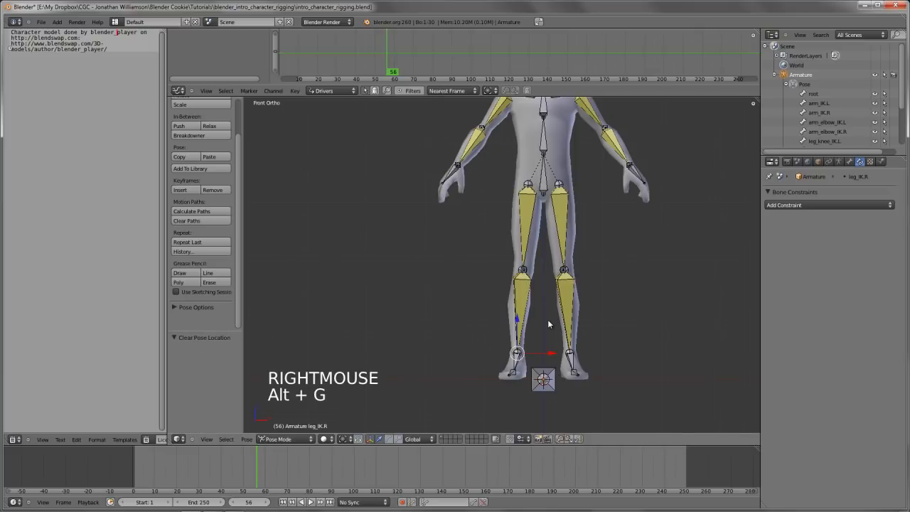
Deselect all bones and try rotating the left foot bone in side view
scroll(548, 320, "up", 2)
key("a")
middle_click_drag(549, 299, 626, 334)
scroll(582, 322, "down", 3)
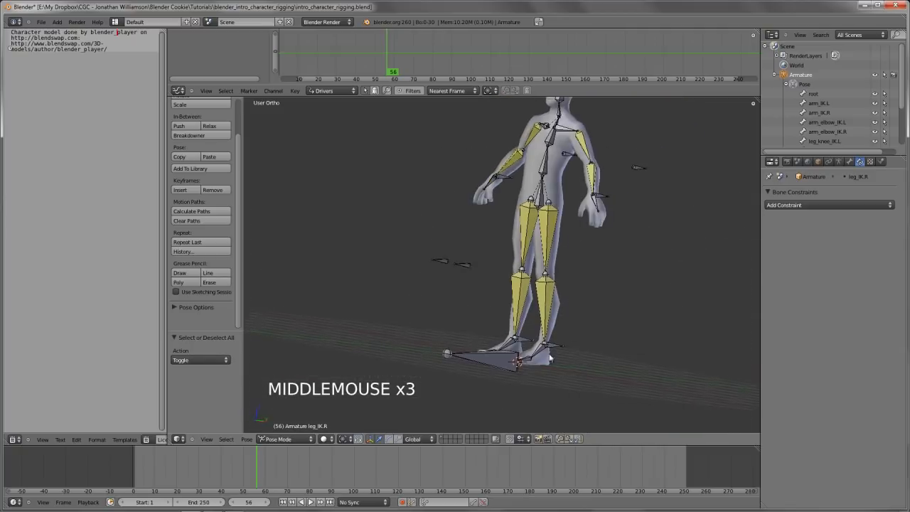
key("KP_3")
right_click(595, 352)
key("r")
key("r")
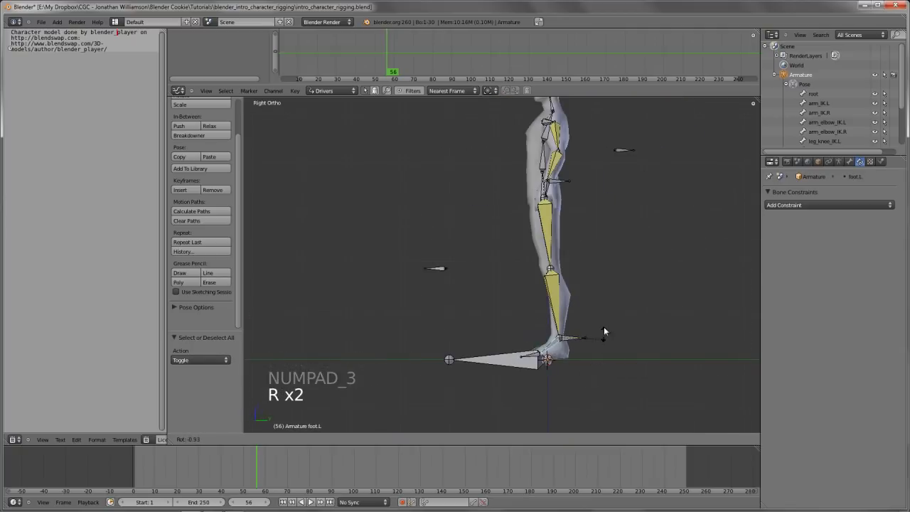
Try moving the left ankle control leg_IK.L upward in side view to test the left leg
right_click(582, 337)
key("g")
key("g")
key("g")
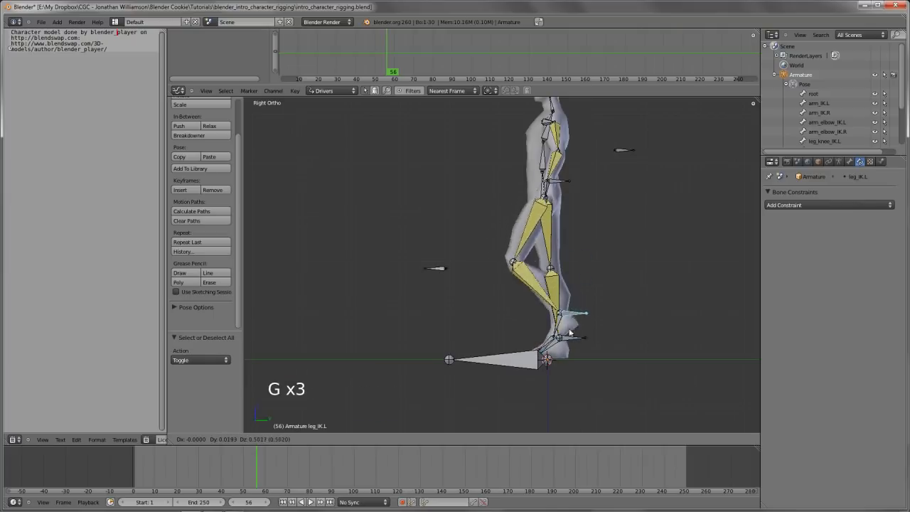
right_click(573, 305)
Try moving the hips bone down in front view to test how the arms, legs and feet react
key("KP_1")
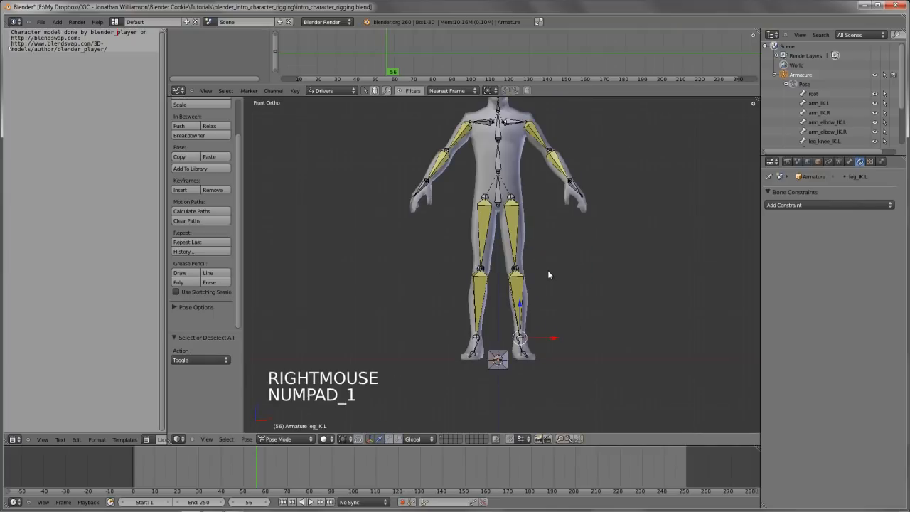
right_click(498, 205)
middle_click_drag(525, 230, 533, 255, "shift")
key("g")
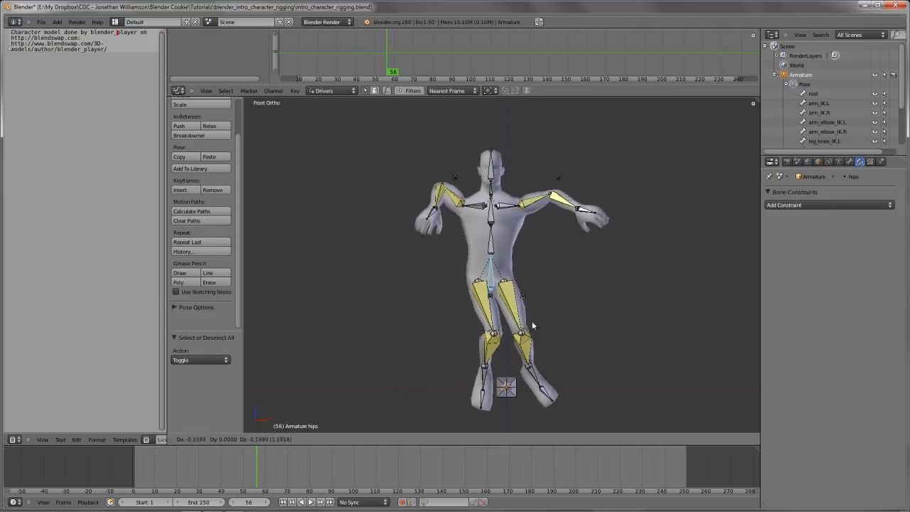
right_click(532, 362)
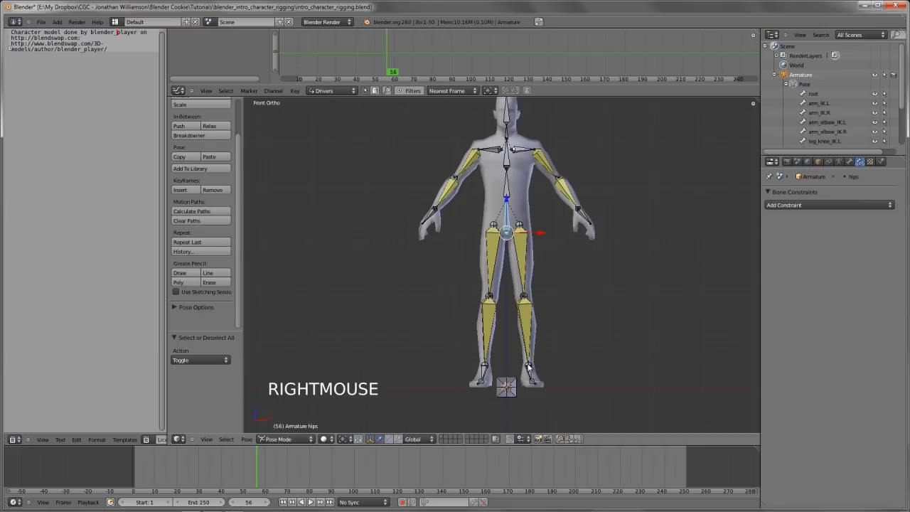
Turn off Inherit Rotation for the left foot bone, foot.L, in its bone relations
middle_click_drag(529, 366, 503, 328, "shift")
scroll(529, 276, "up", 2)
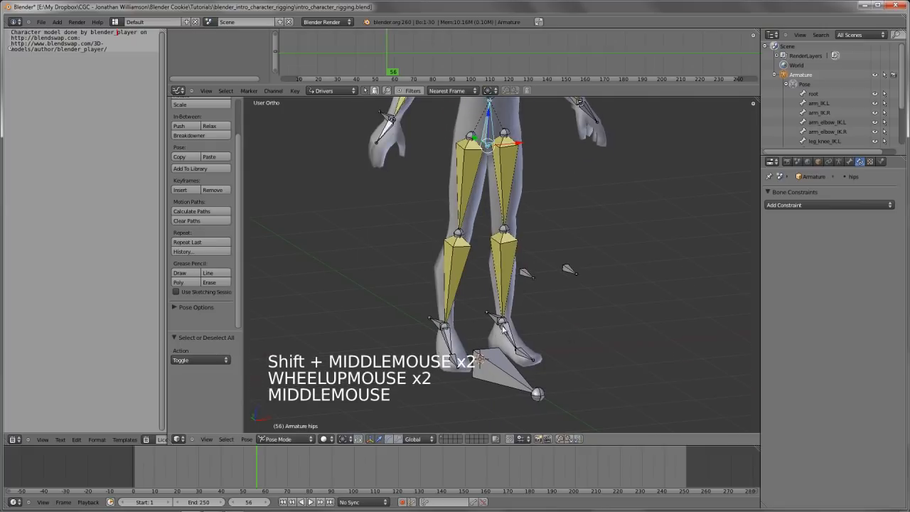
right_click(502, 327)
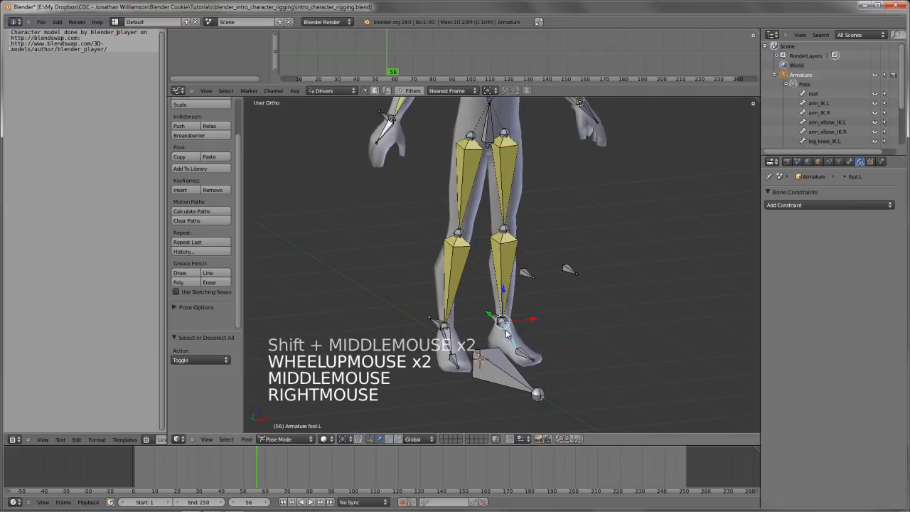
left_click(850, 161)
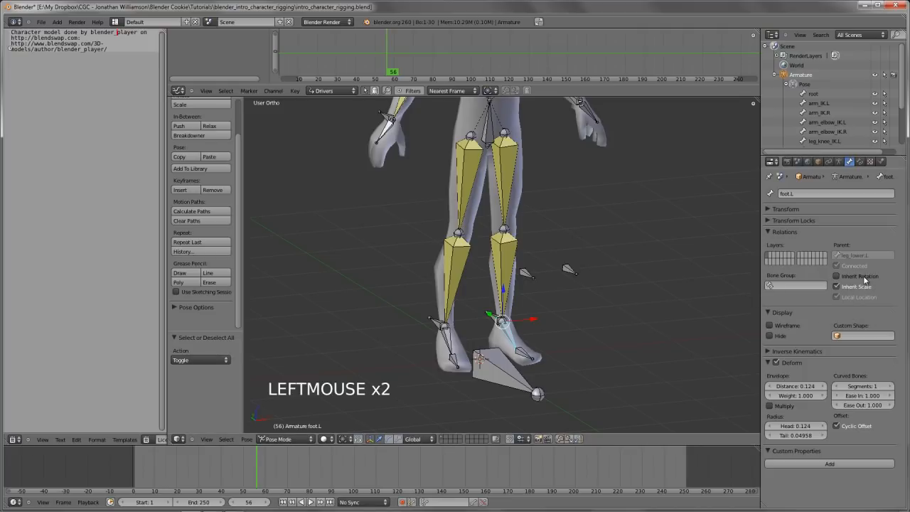
Try moving the hips bone in perspective view to compare the left foot's behaviour with the right foot's
scroll(498, 284, "down", 2)
middle_click_drag(498, 285, 498, 305, "shift")
right_click(498, 178)
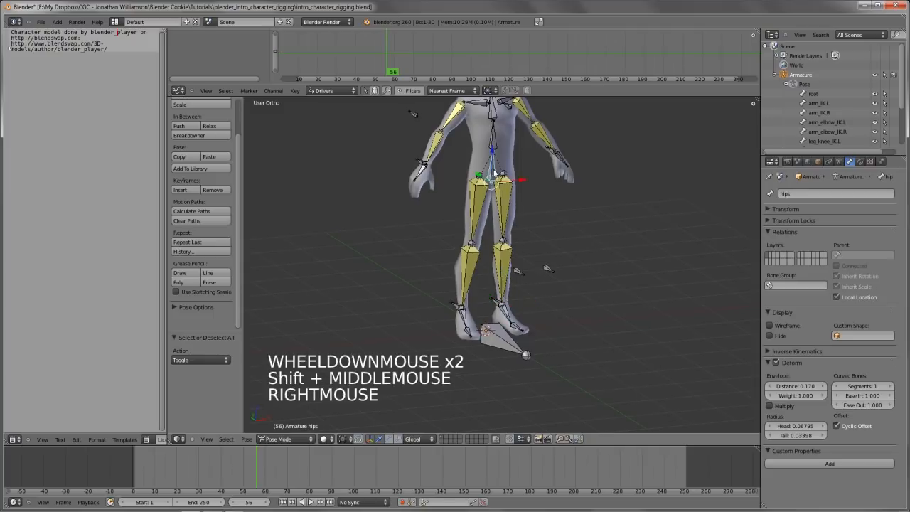
key("g")
key("g")
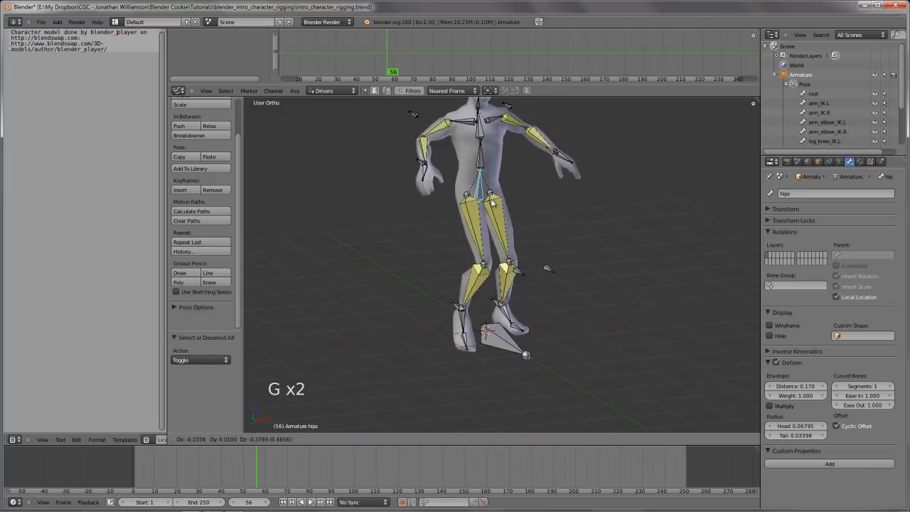
right_click(485, 286)
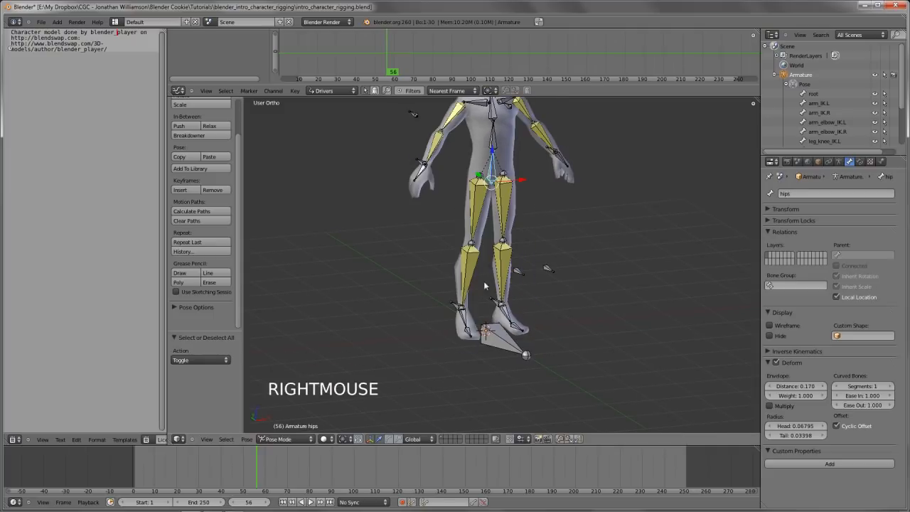
Turn off Inherit Rotation for the right foot bone, foot.R, in its bone relations and save the file
right_click(463, 316)
left_click(867, 279)
key("KP_1")
middle_click_drag(512, 256, 491, 275, "shift")
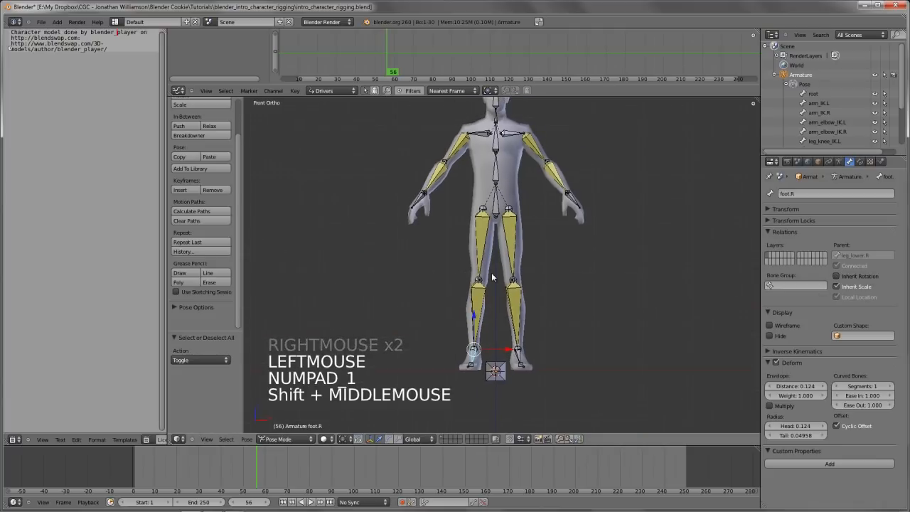
key("ctrl+w")
left_click(491, 275)
Lower the hips bone by about 0.56 in front view to test the leg and foot rig
right_click(497, 211)
key("g")
key("g")
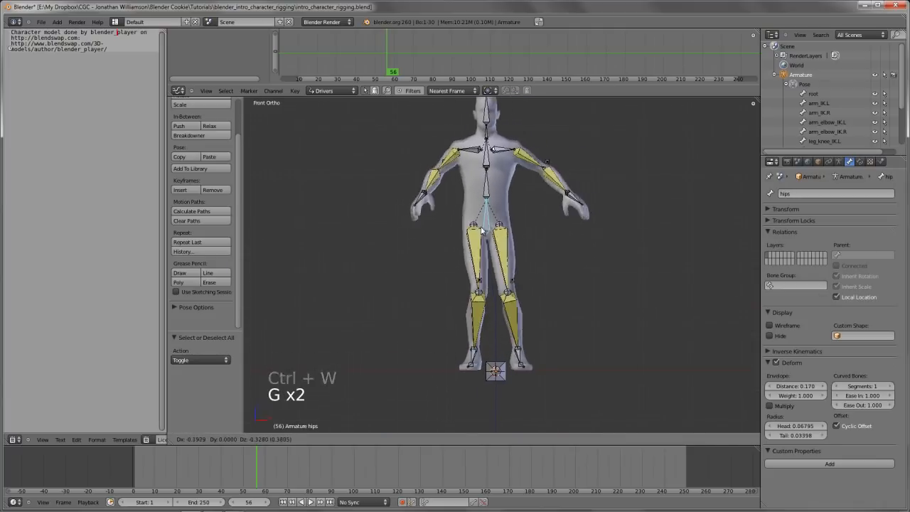
right_click(492, 234)
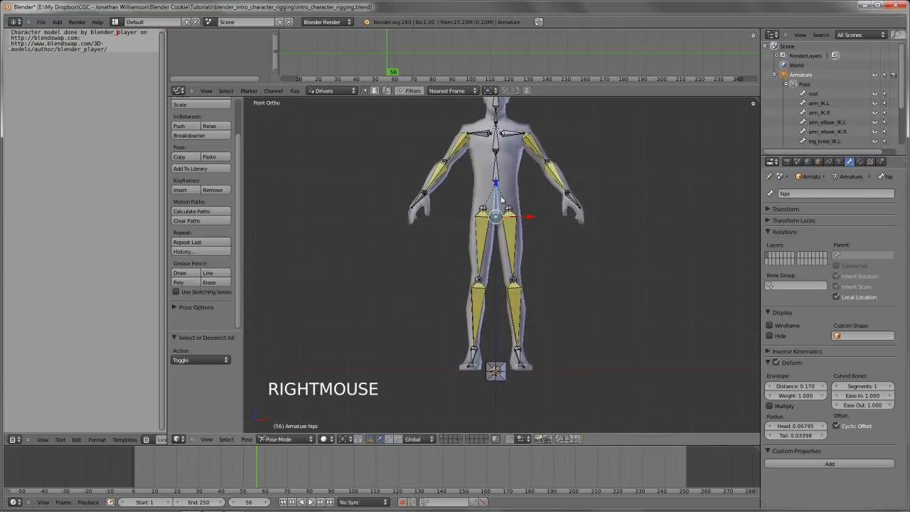
middle_click_drag(493, 221, 489, 236, "shift")
key("g")
left_click(511, 242)
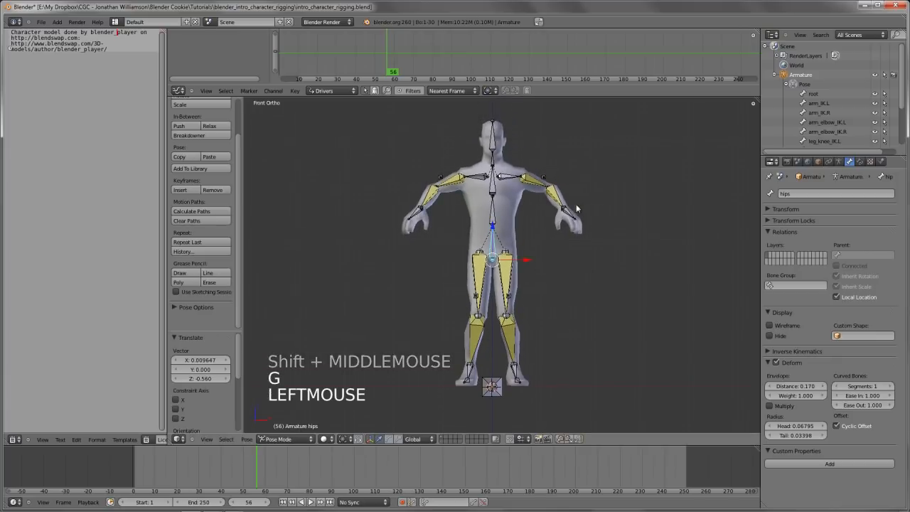
Move the left hand control arm_IK.L about 0.62 outward and 0.49 up to raise the left arm
key("g")
key("g")
right_click(573, 203)
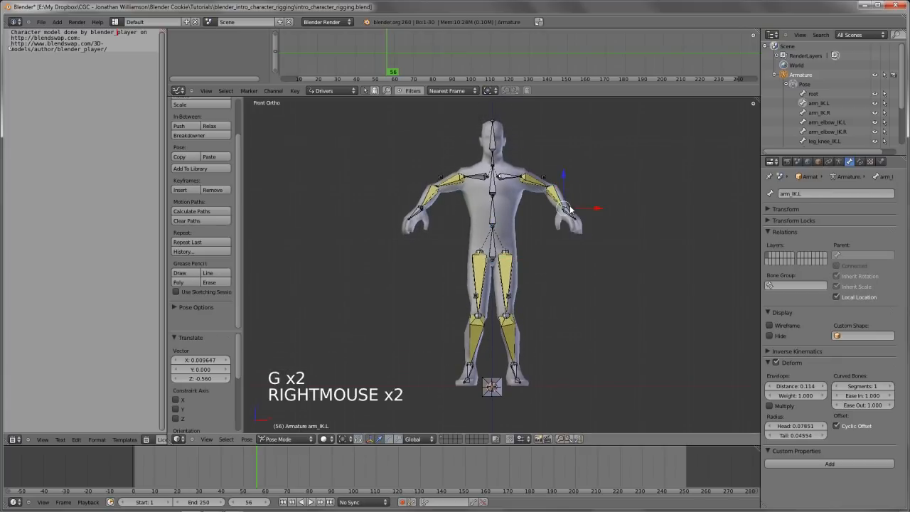
key("g")
left_click(521, 192)
Rotate the hips bone by about 19.75° in front view to tilt the upper body sideways
right_click(494, 232)
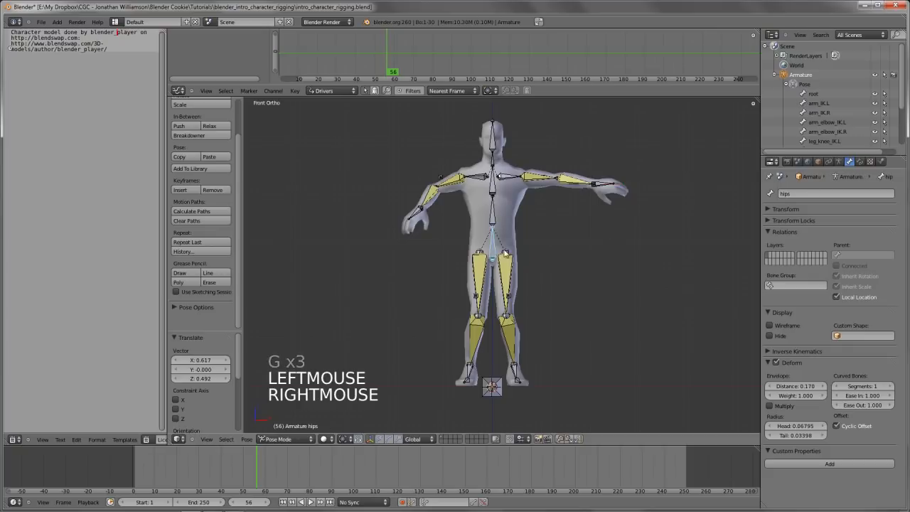
key("r")
key("r")
left_click(521, 244)
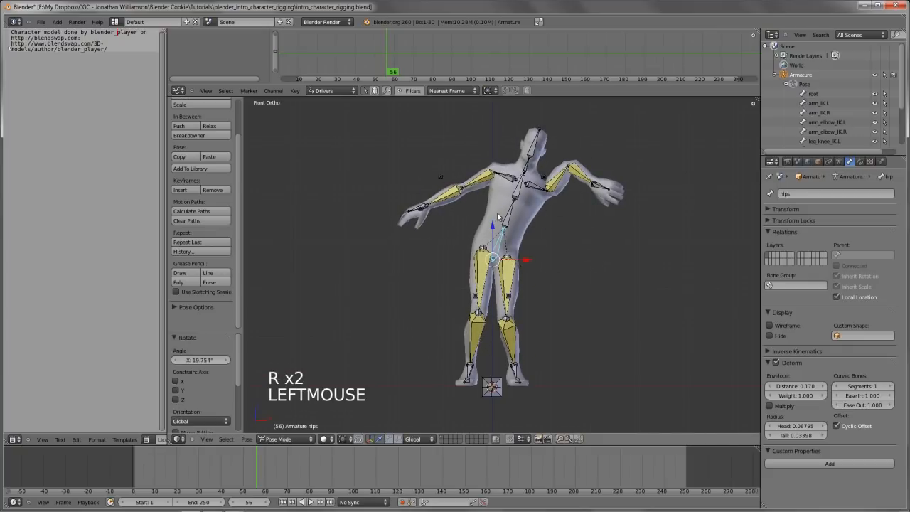
Rotate the spine.01 bone against the hips' tilt so the torso stands upright, and clear the selection
right_click(498, 217)
key("r")
key("r")
left_click(620, 207)
key("a")
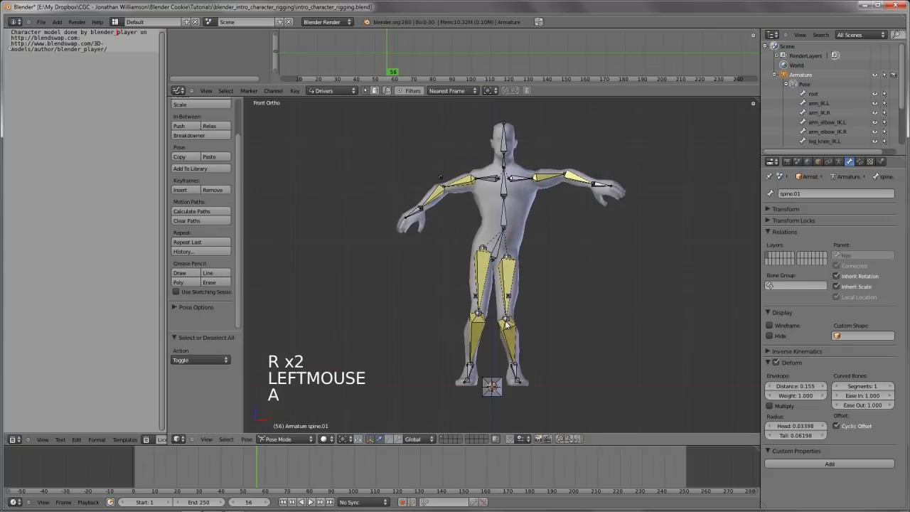
Move the left knee target leg_knee_IK.L about 1.1 outward and 0.3 down to turn the left knee out
key("g")
key("g")
right_click(520, 322)
key("g")
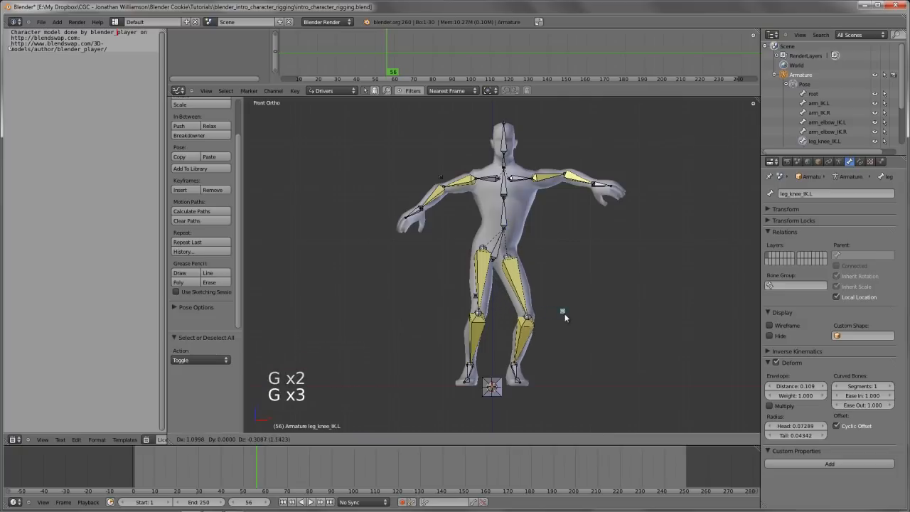
left_click(566, 318)
Move the right ankle control leg_IK.R about 0.8 outward along the global X axis to widen the stance
key("a")
key("g")
key("x")
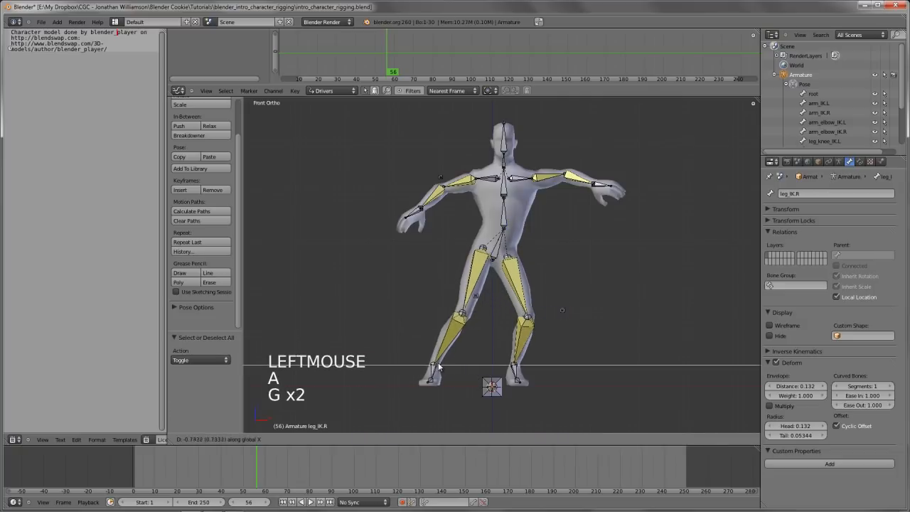
left_click(439, 363)
key("a")
Clear the rotation and location of all pose bones to return the armature to its rest pose, and deselect everything
middle_click_drag(491, 260, 562, 288)
scroll(571, 258, "down", 5)
key("Tab")
scroll(585, 258, "up", 5)
key("Tab")
key("a")
key("a")
key("alt+r")
key("a")
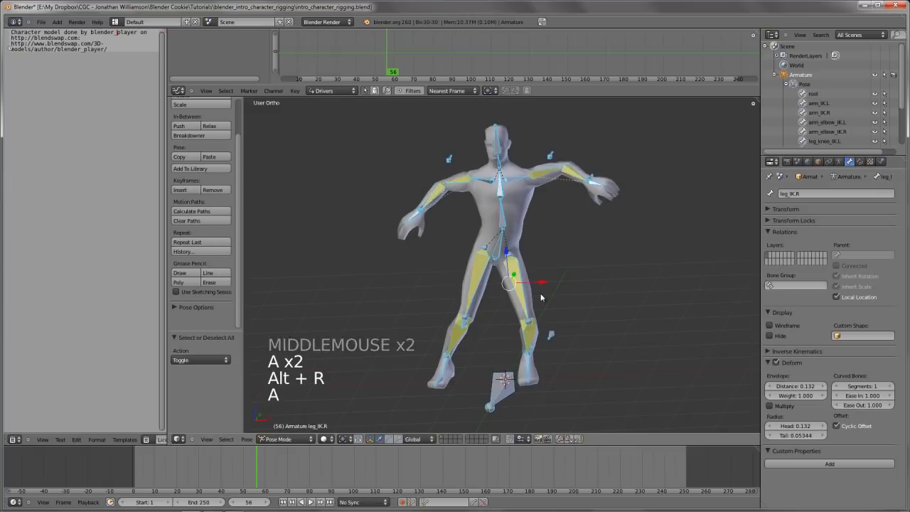
key("alt+r")
key("alt+g")
key("KP_1")
middle_click_drag(540, 293, 504, 268, "shift")
key("a")
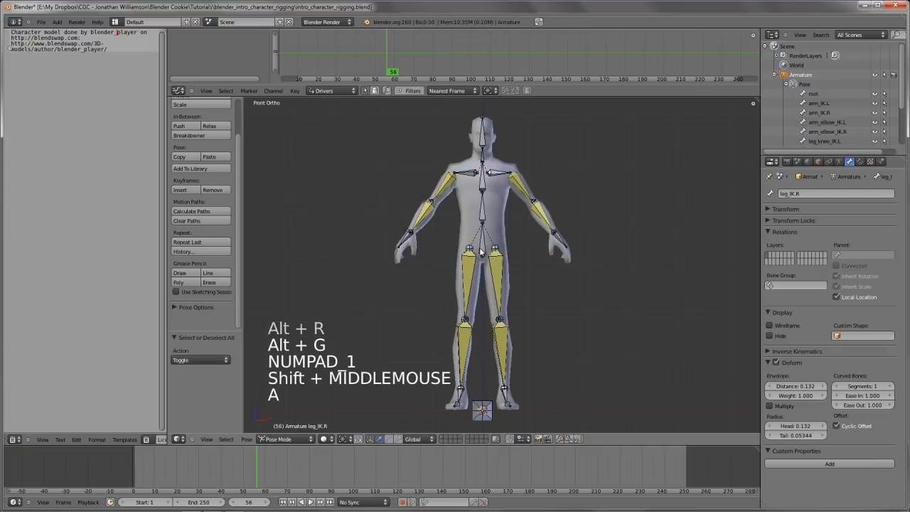
Try rotating the hips bone from the rest pose in front view to test how the body and arms follow
right_click(502, 260)
scroll(541, 256, "up", 2)
scroll(559, 254, "down", 2)
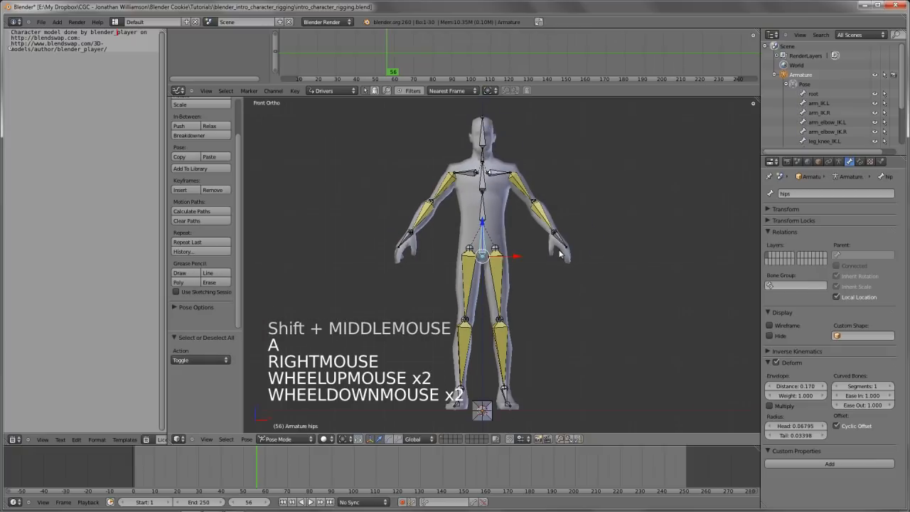
key("r")
right_click(588, 262)
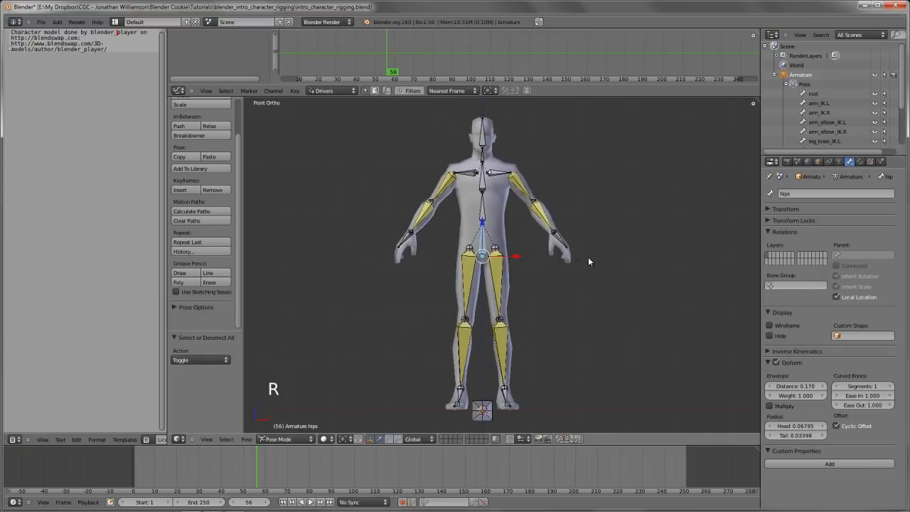
key("r")
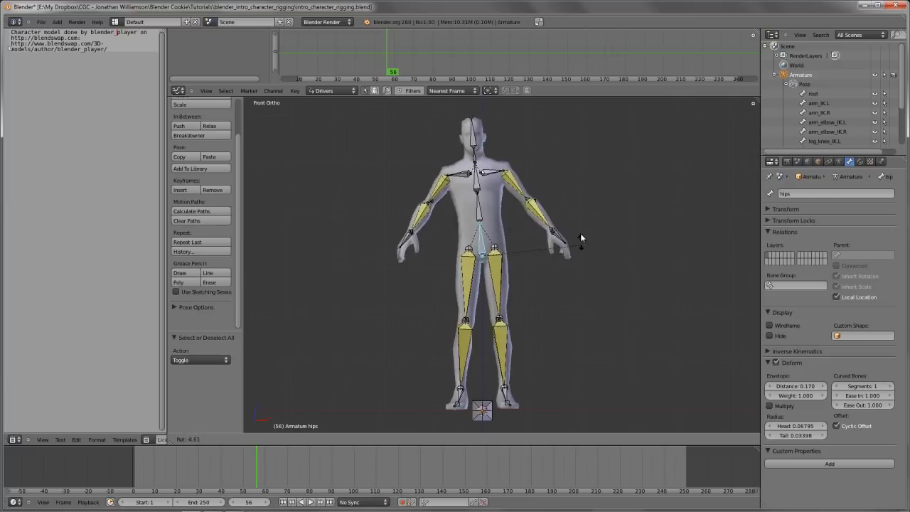
right_click(580, 233)
Try rotating the hips bone again with the arms in close view to check how the hands behave
scroll(557, 263, "up", 3)
middle_click_drag(557, 263, 588, 298, "shift")
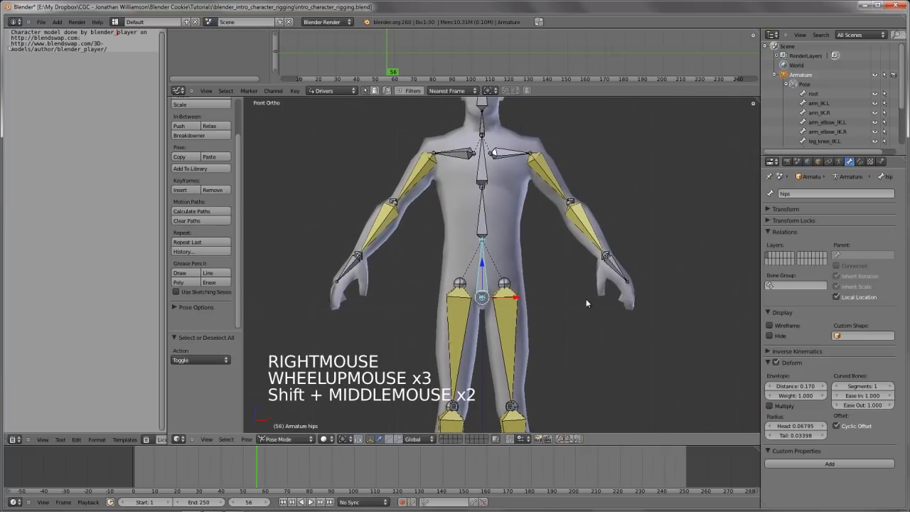
right_click(608, 254)
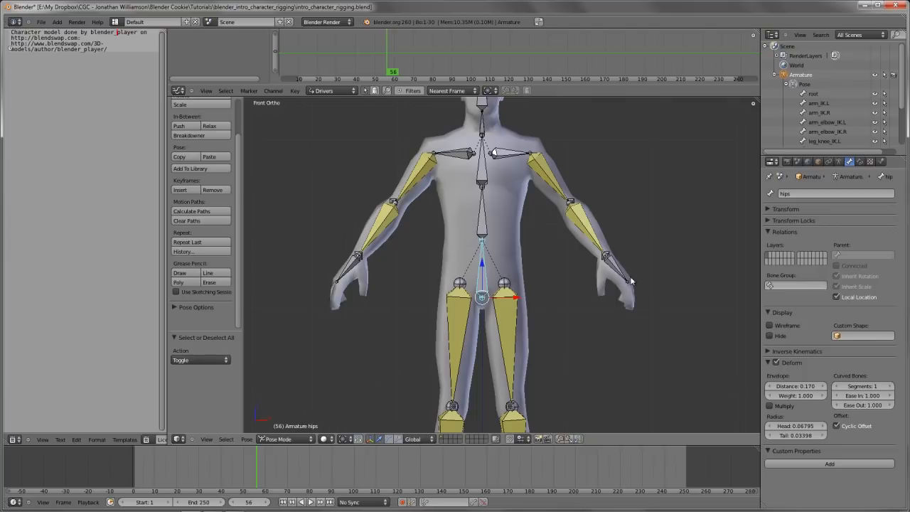
key("r")
key("r")
key("r")
right_click(649, 246)
In Edit Mode, turn off Deform for the left arm control bones arm_IK.L and arm_elbow_IK.L
scroll(466, 207, "down", 1)
scroll(542, 262, "up", 2)
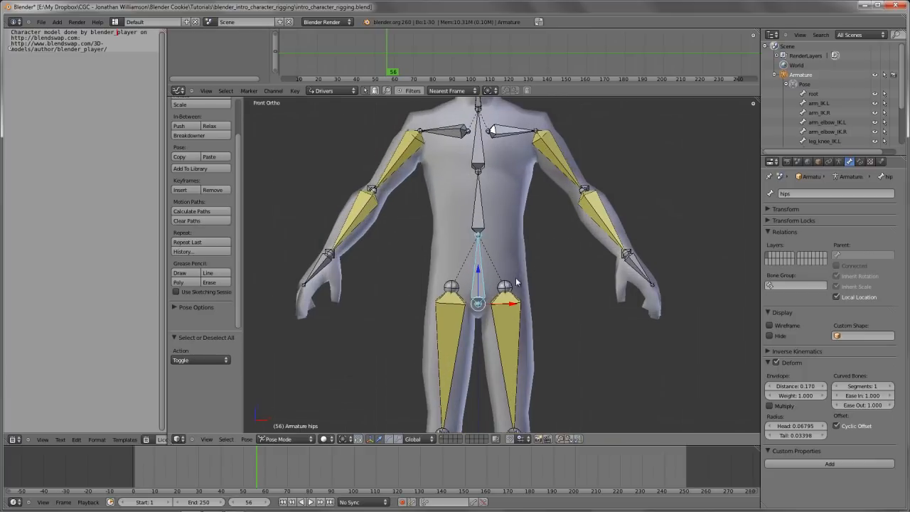
middle_click_drag(516, 277, 527, 291, "shift")
key("Tab")
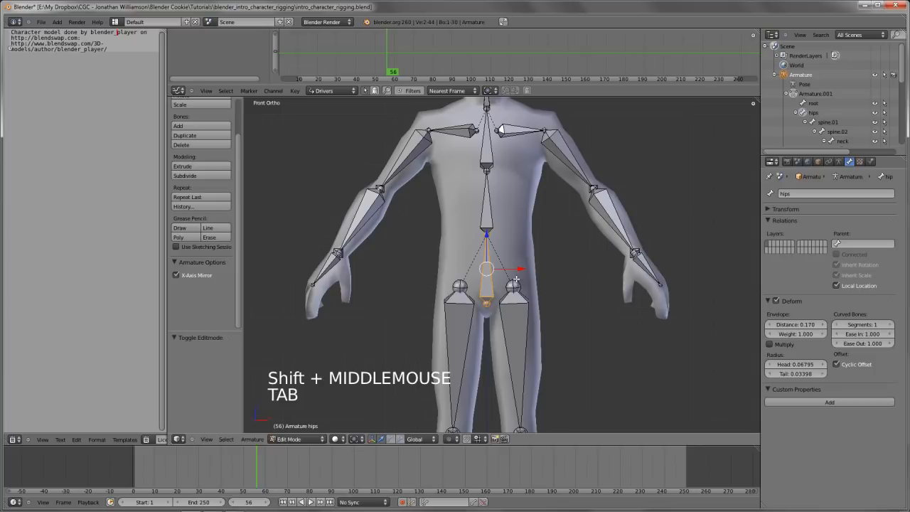
scroll(516, 281, "down", 2)
middle_click_drag(515, 281, 569, 279)
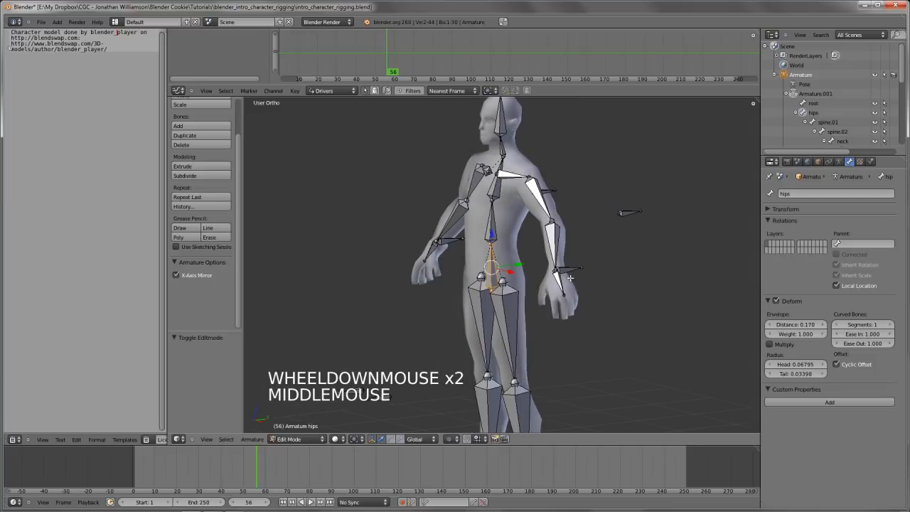
right_click(567, 264)
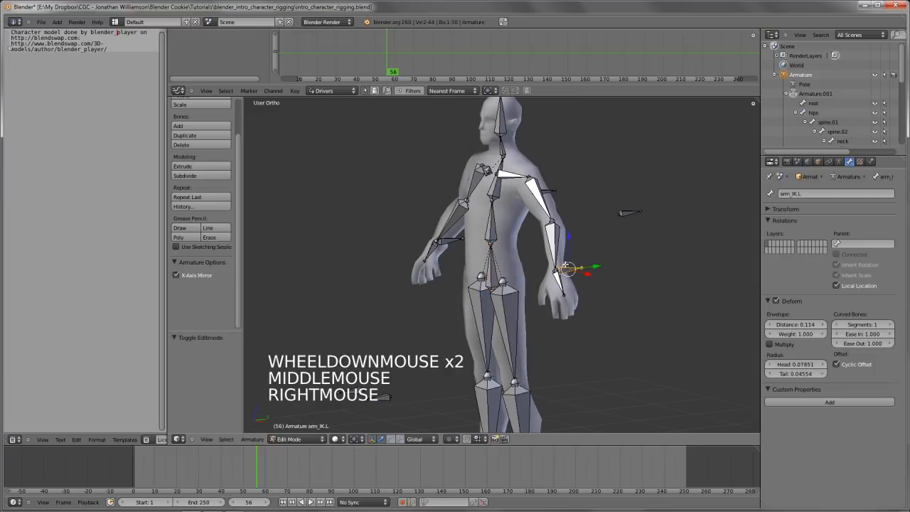
double_click(776, 302)
right_click(630, 212)
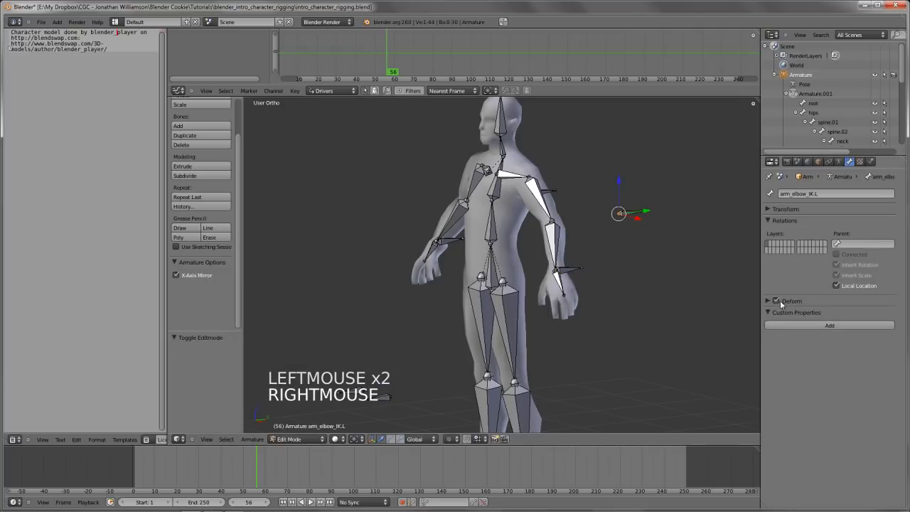
left_click(778, 301)
Turn off Deform for the left knee control bone leg_knee_IK.L and deselect all bones
middle_click_drag(435, 365, 436, 336, "shift")
scroll(435, 337, "down", 3)
key("a")
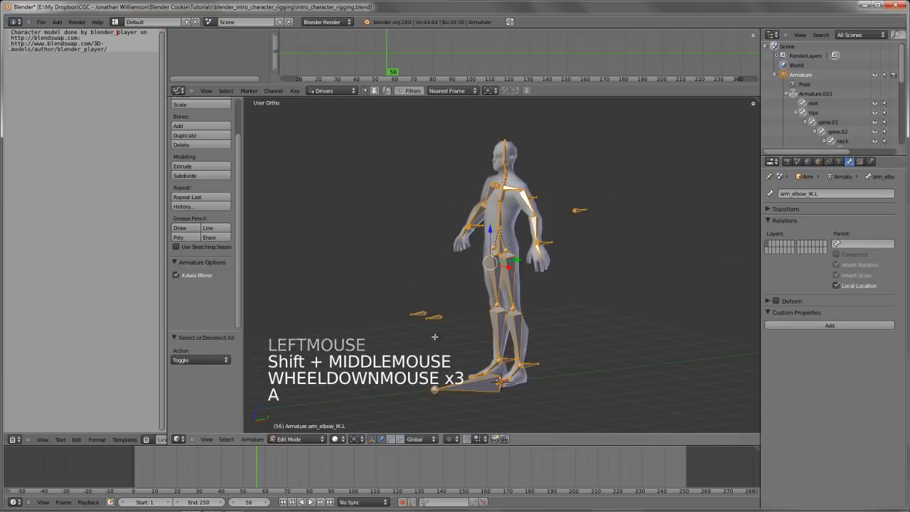
right_click(425, 315)
left_click(434, 317)
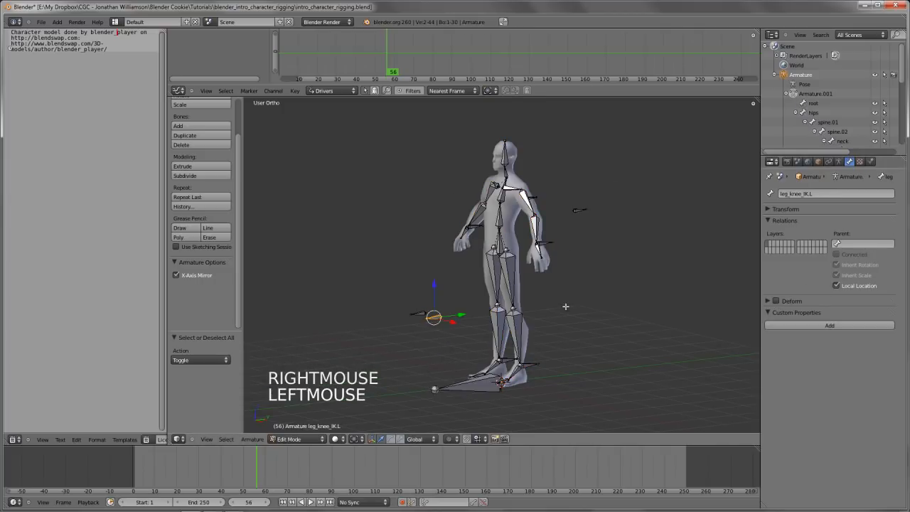
scroll(566, 307, "up", 3)
middle_click_drag(565, 306, 529, 337)
key("KP_1")
scroll(557, 287, "down", 3)
scroll(533, 296, "up", 3)
key("a")
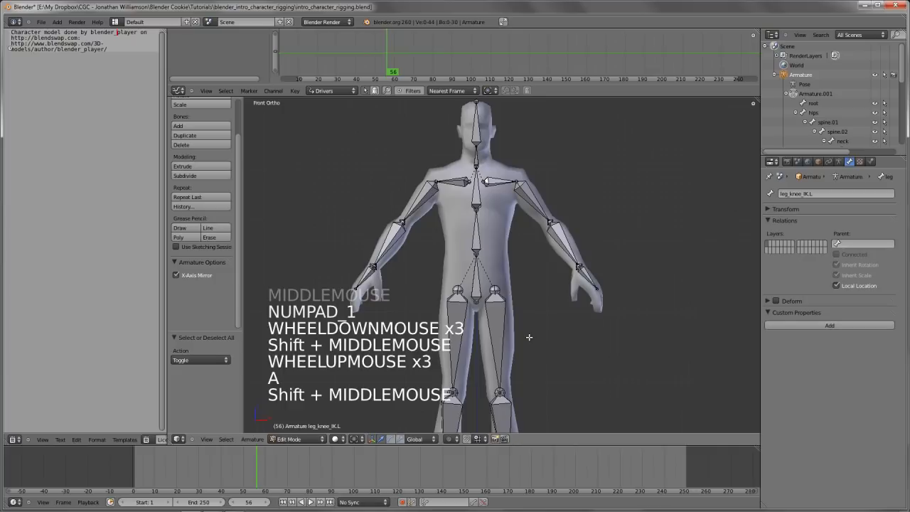
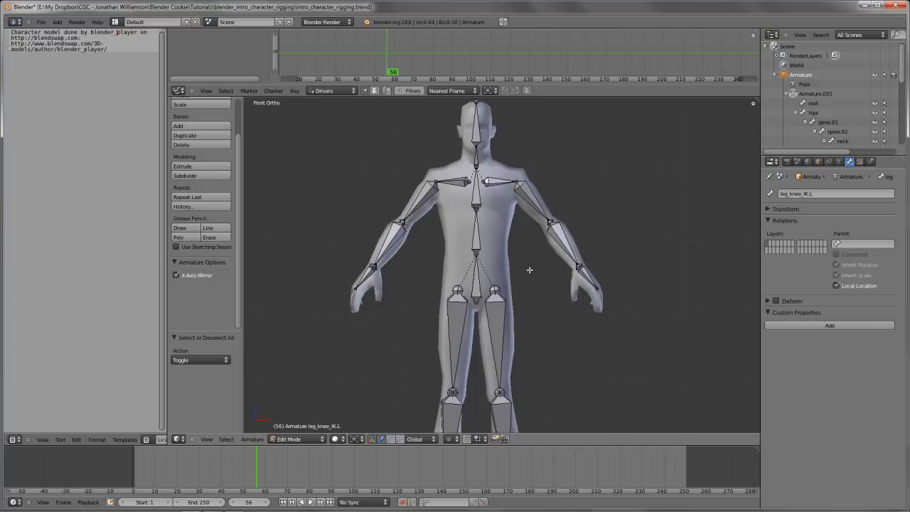
Switch the armature to Pose Mode in front view and select the hips bone
middle_click_drag(528, 274, 553, 282, "shift")
scroll(542, 224, "down", 3)
key("Tab")
scroll(569, 286, "up", 4)
key("KP_1")
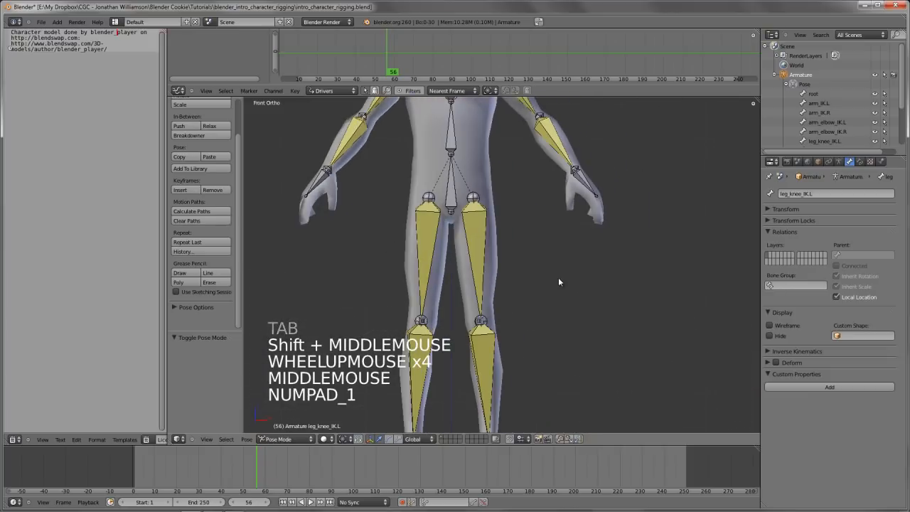
middle_click_drag(461, 237, 473, 279, "shift")
scroll(488, 280, "up", 1)
right_click(473, 273)
scroll(472, 272, "up", 3)
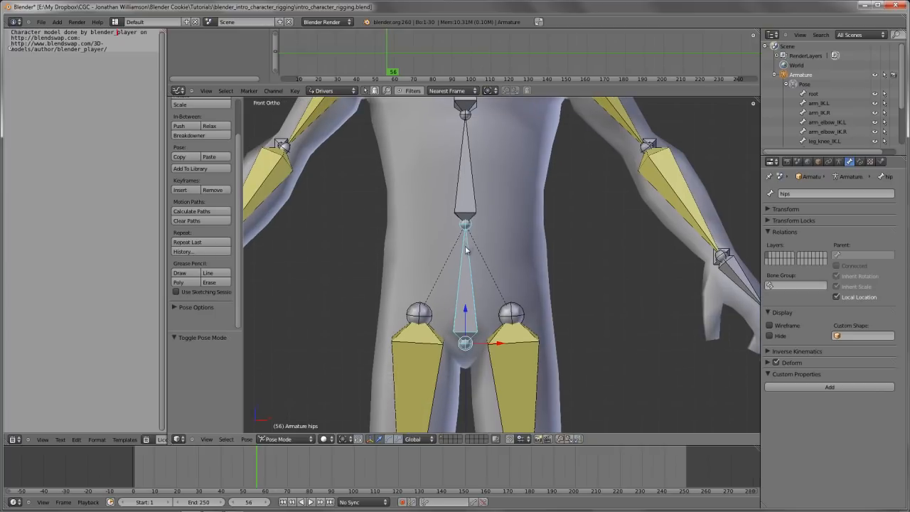
Sketch Grease Pencil marks: a small circle at the hips bone's tip and curves around both sides of the hips
left_click(468, 212)
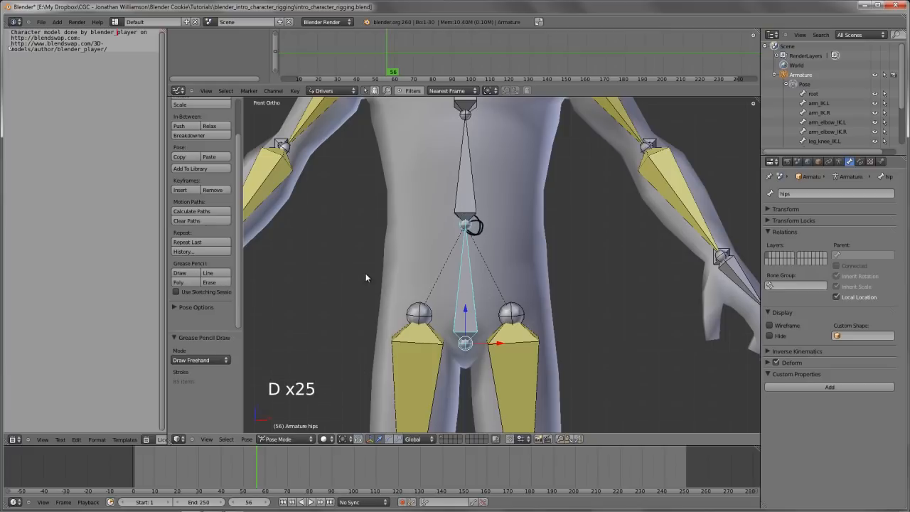
left_click_drag(366, 274, 548, 299)
left_click_drag(347, 258, 419, 290)
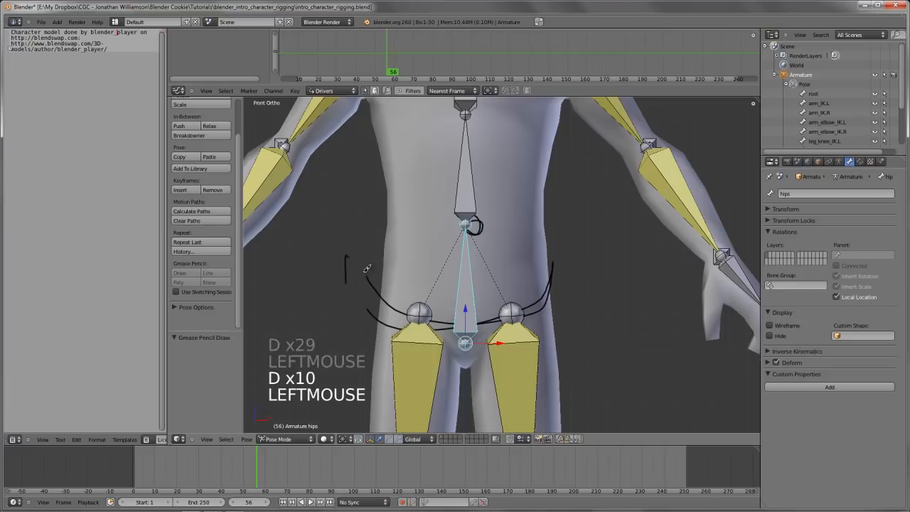
mouse_move(523, 269)
left_mouse_down()
mouse_move(590, 246)
mouse_move(613, 297)
left_mouse_up()
key("d")
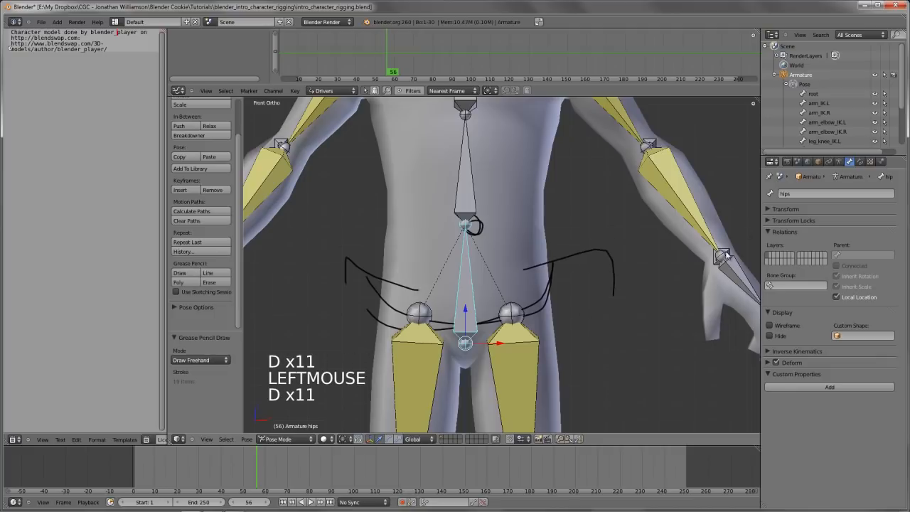
Delete the Grease Pencil frame holding the marks around the hips
key("n")
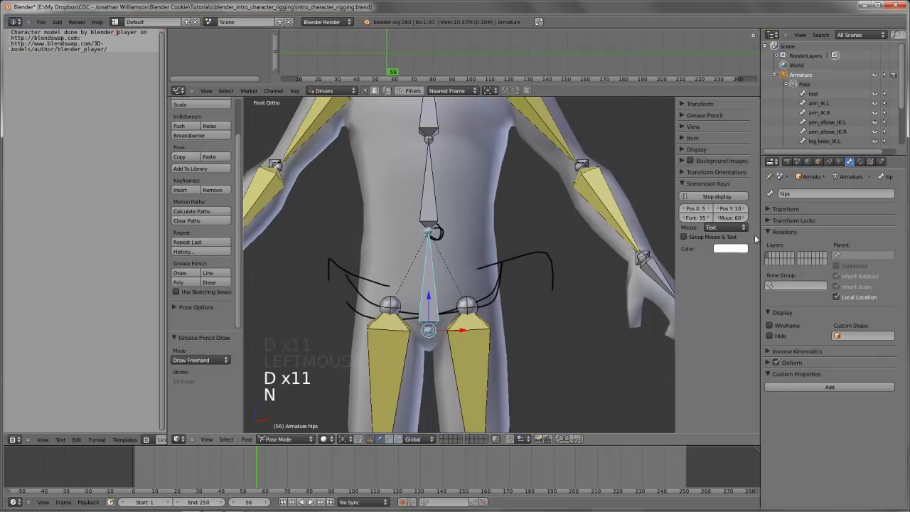
left_click(690, 115)
left_click(687, 140)
left_click(681, 114)
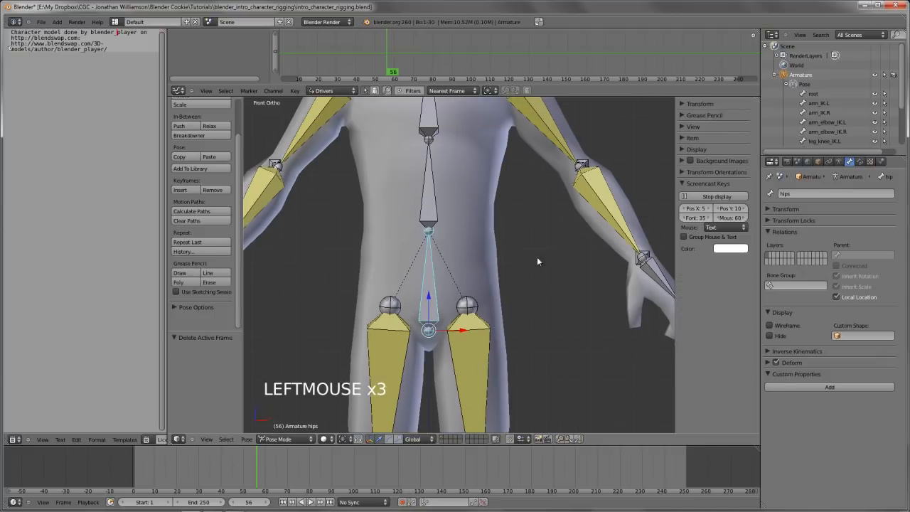
In Edit Mode with wireframe shading, duplicate the hips bone and leave the copy exactly in place
key("Tab")
mouse_move(537, 257)
middle_mouse_down("shift")
mouse_move(502, 291)
mouse_move(454, 301)
middle_mouse_up("shift")
key("z")
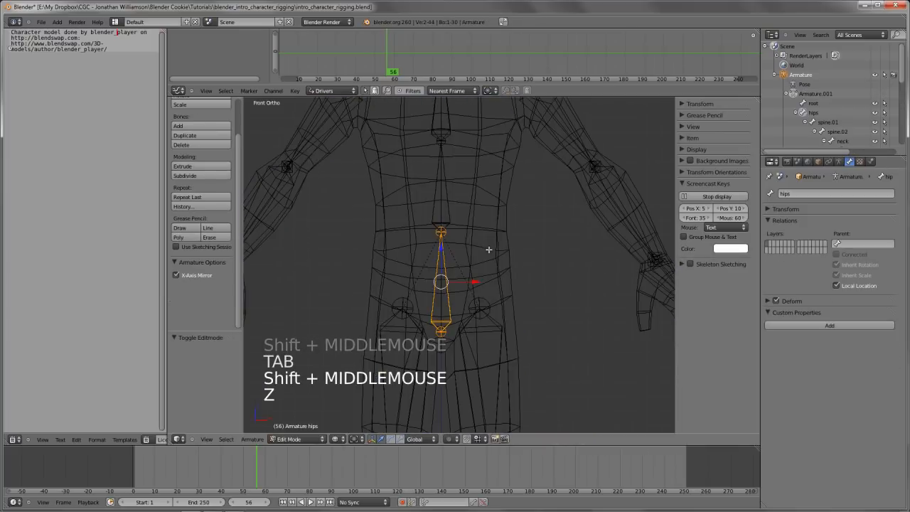
key("shift+d")
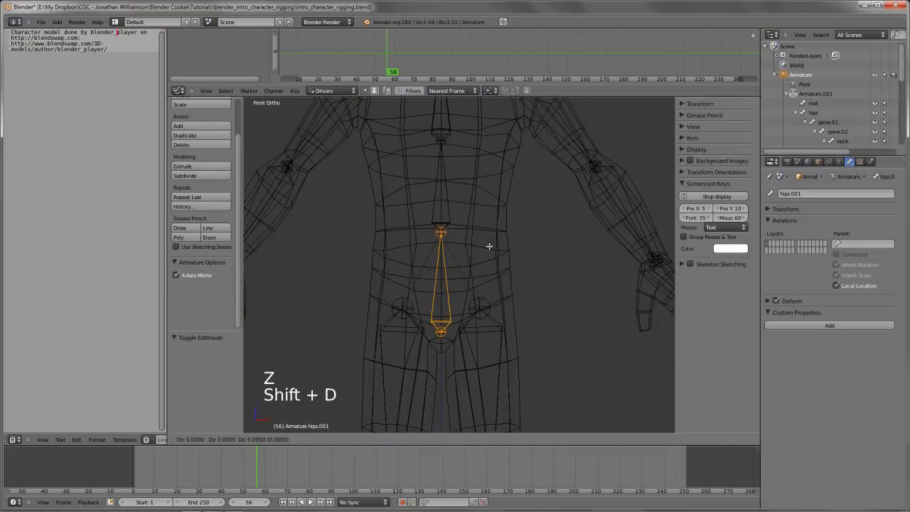
key("r")
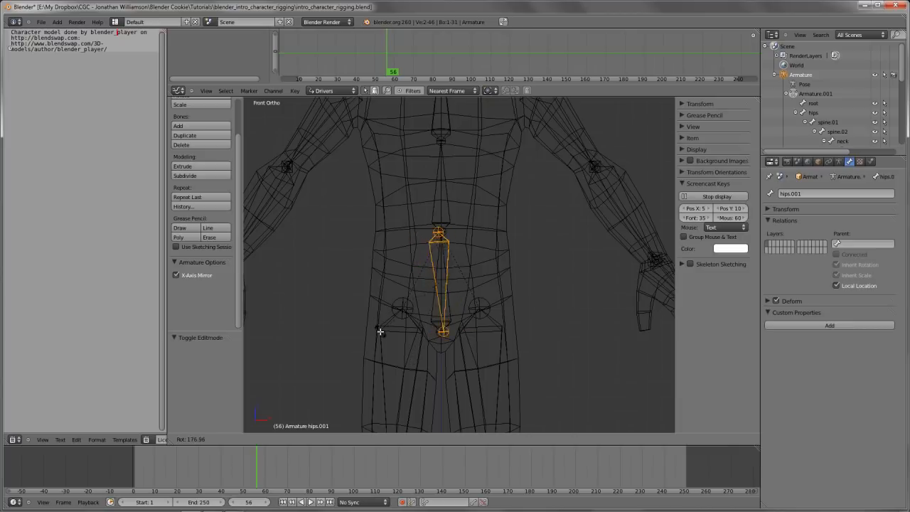
right_click(380, 332)
Switch the direction of the duplicated hips bone so its root sits at the base of the spine, and restore solid shading
key("w")
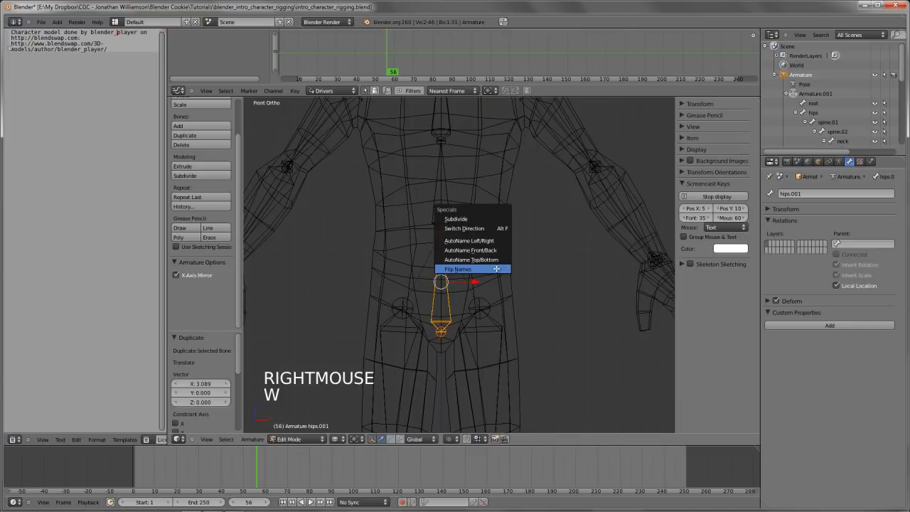
left_click(465, 228)
key("z")
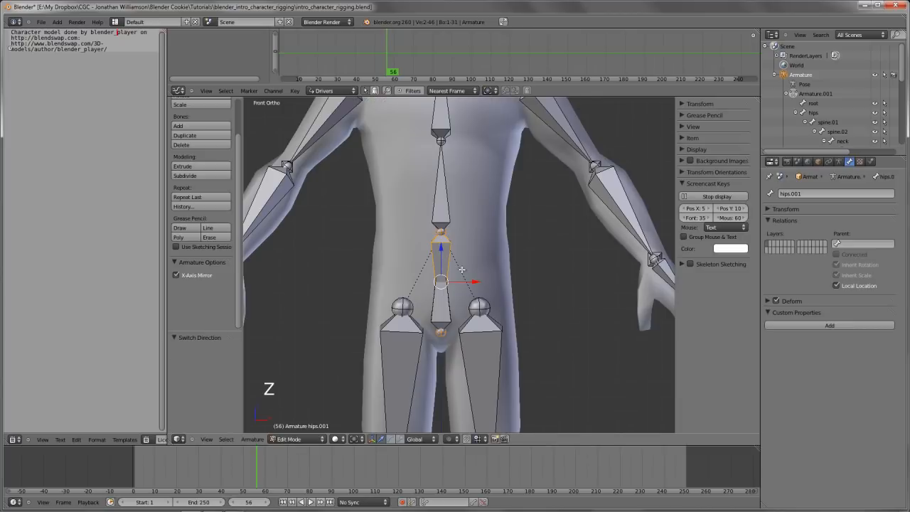
key("alt+f")
key("alt+f")
scroll(466, 274, "down", 3)
scroll(462, 269, "up", 4)
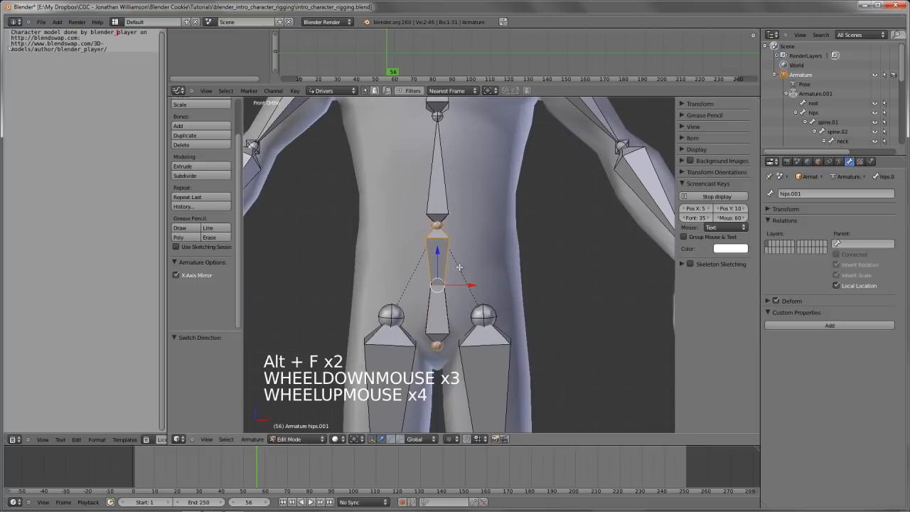
Try rotating the duplicated hips bone in Pose Mode to check its pivot at the base of the spine
key("Tab")
key("z")
key("r")
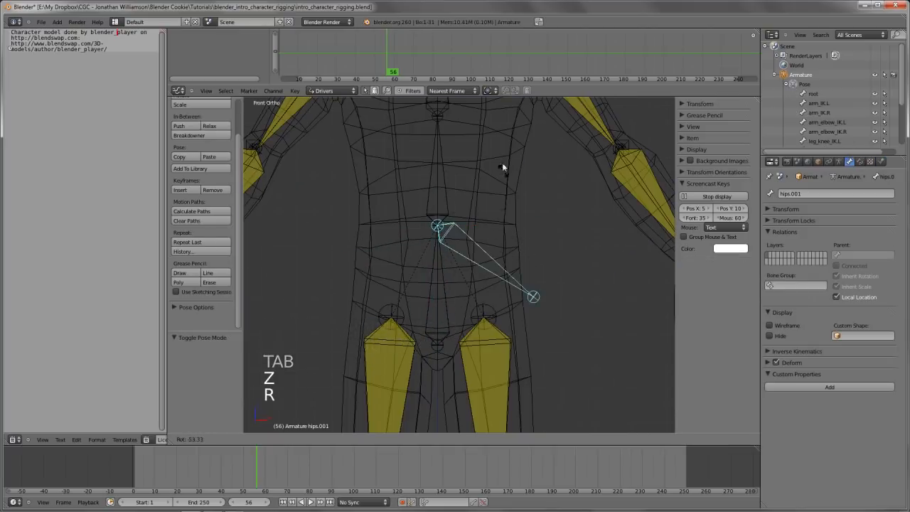
right_click(457, 292)
Sketch a Grease Pencil arc across the hips in solid view and delete its frame
key("z")
scroll(458, 292, "down", 3)
key("d")
left_click_drag(393, 286, 506, 284)
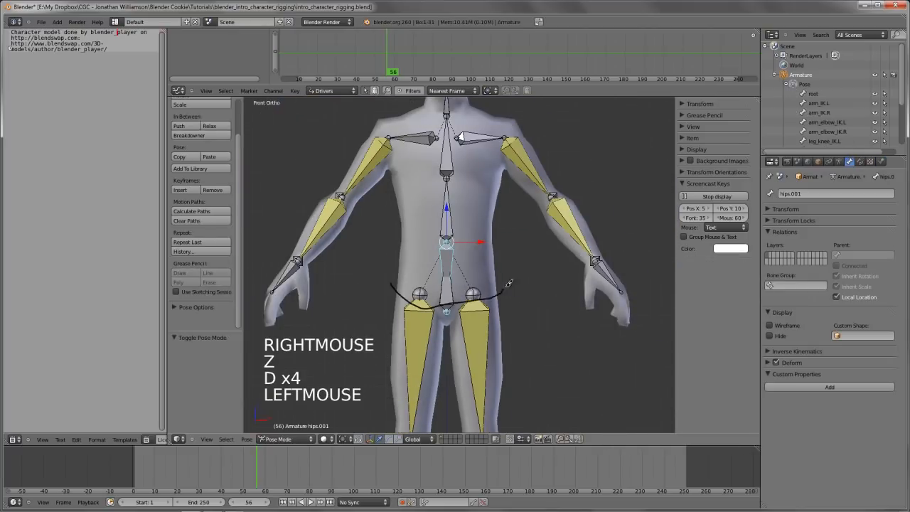
left_click(681, 115)
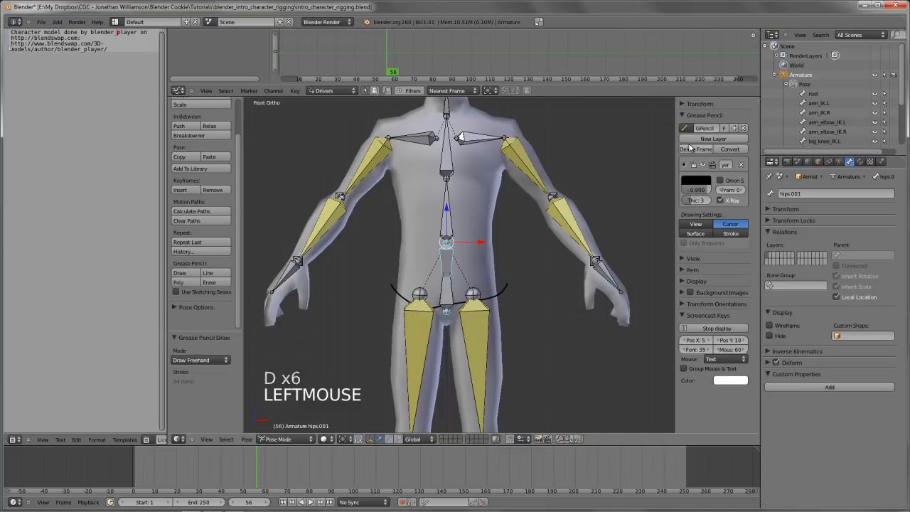
left_click(695, 148)
Try rotating the duplicated hips bone again in wireframe view
scroll(498, 266, "up", 2)
key("d")
scroll(477, 291, "up", 3)
scroll(476, 291, "down", 3)
key("z")
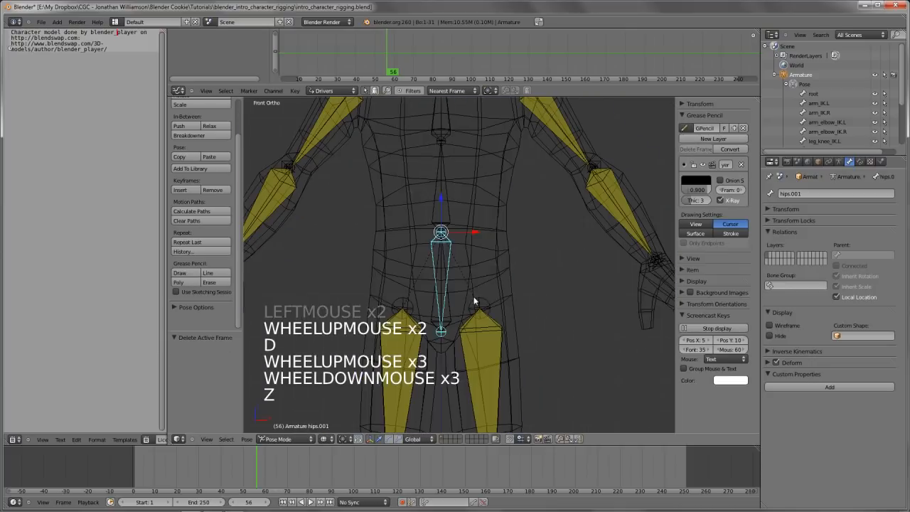
middle_click_drag(478, 297, 503, 303, "shift")
key("r")
right_click(528, 314)
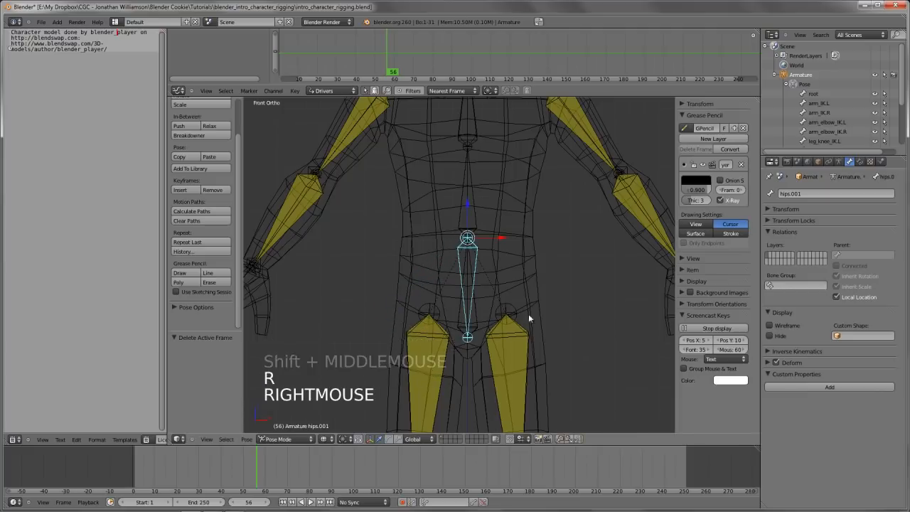
Turn off Deform for the duplicated hips bone and rename it hips_root
left_click(776, 362)
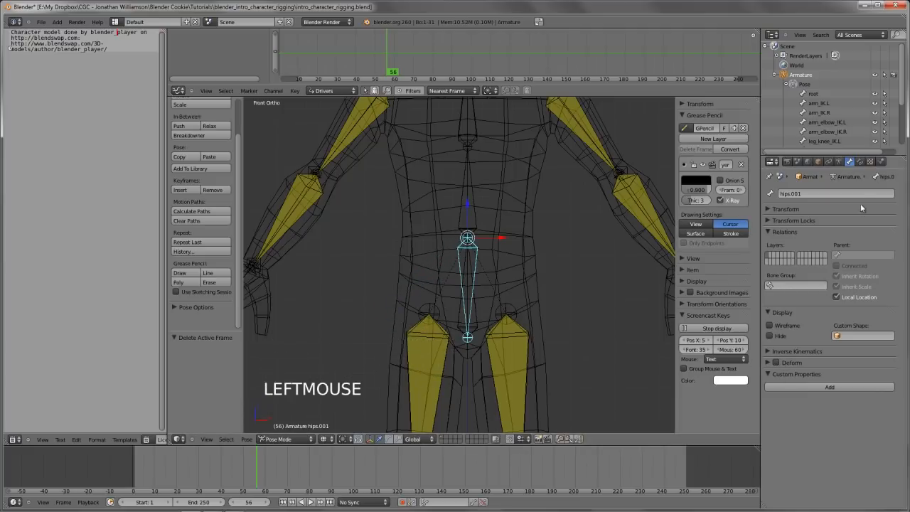
left_click(837, 193, "ctrl")
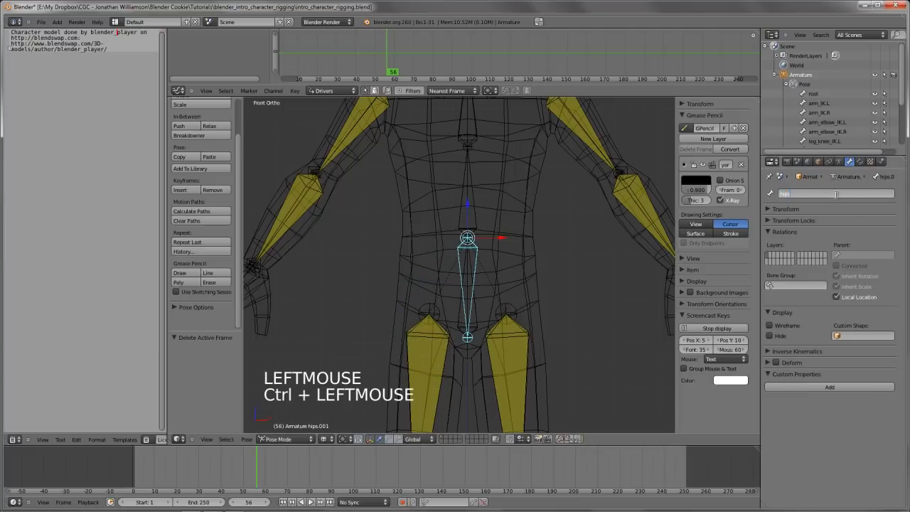
type("hips_root")
key("Return")
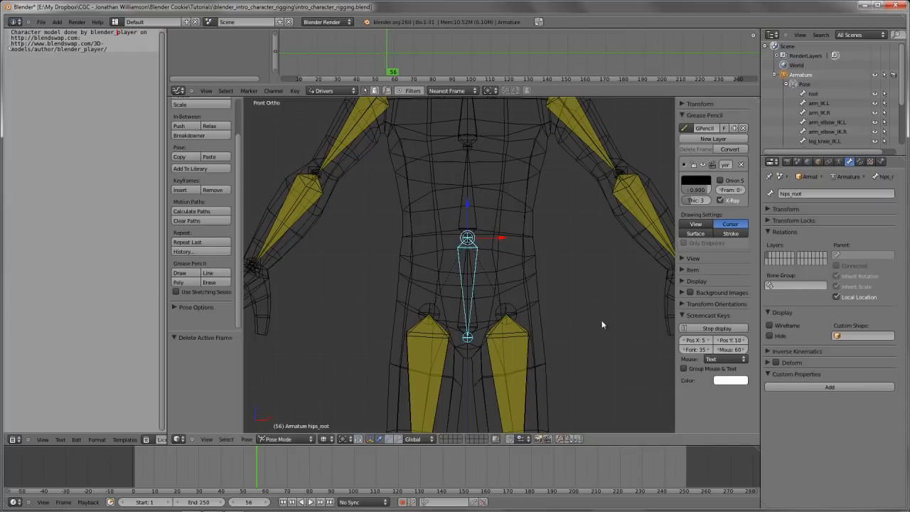
In Edit Mode, parent the hips bone to hips_root with the Connected option
right_click(472, 306)
right_click(474, 309)
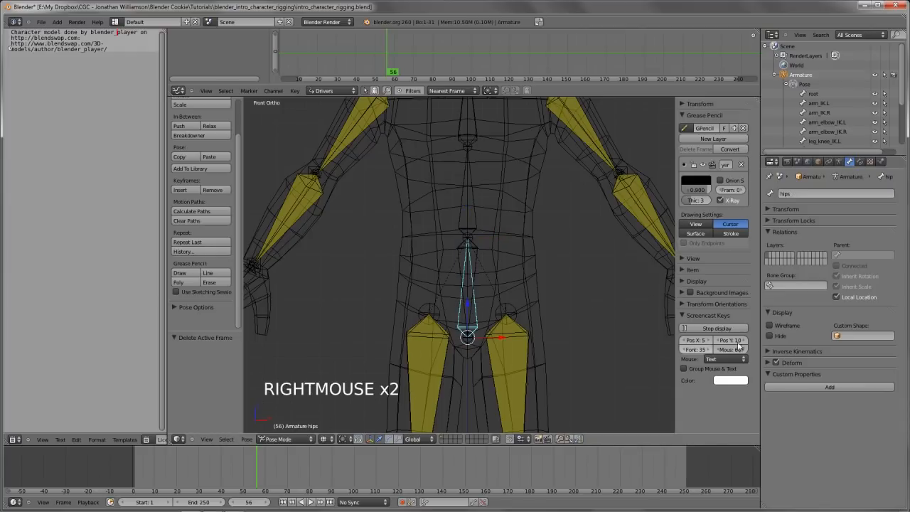
right_click(466, 248)
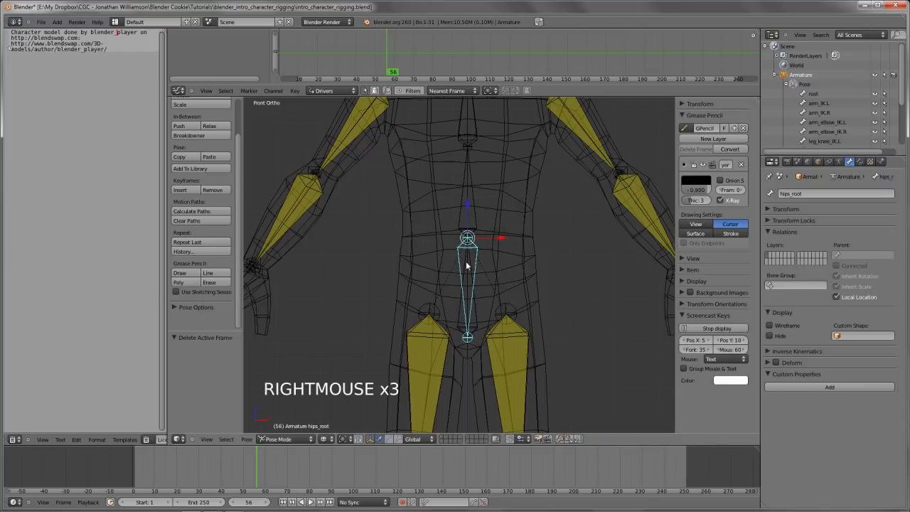
scroll(467, 265, "up", 2)
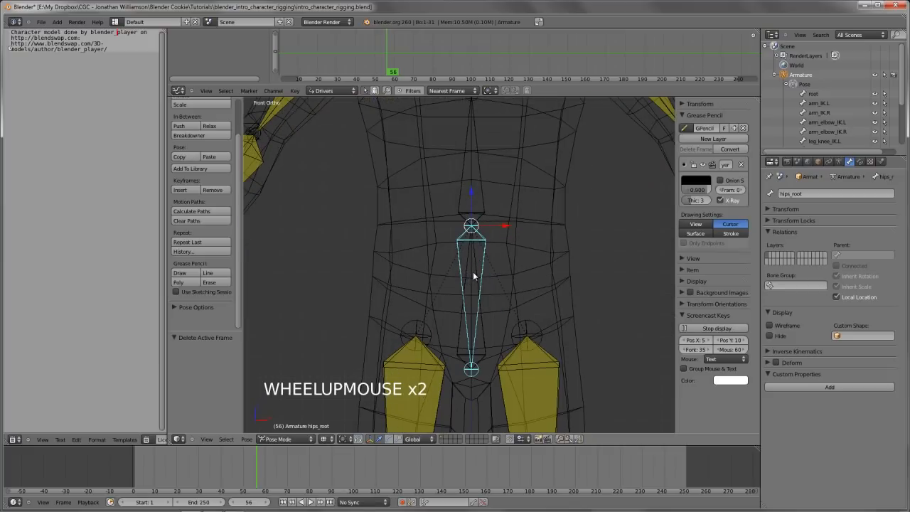
right_click(475, 281)
key("Tab")
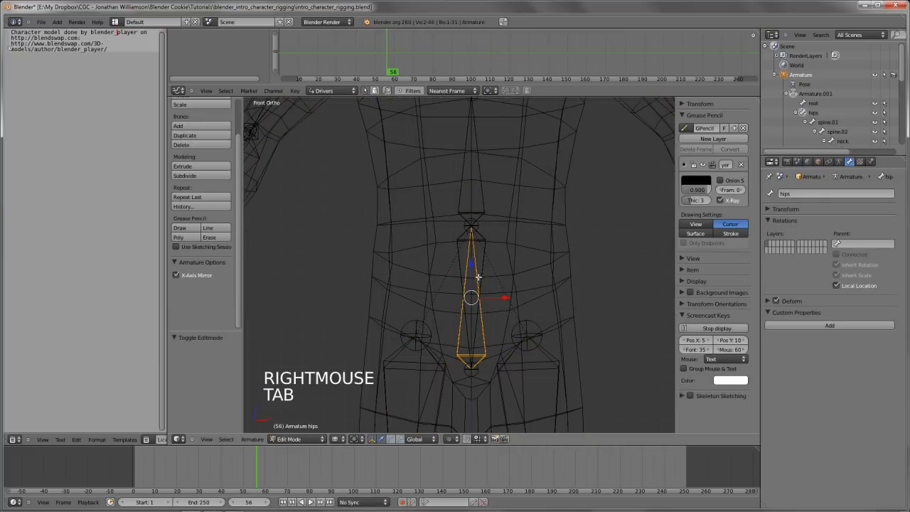
right_click(478, 277, "shift")
key("ctrl+p")
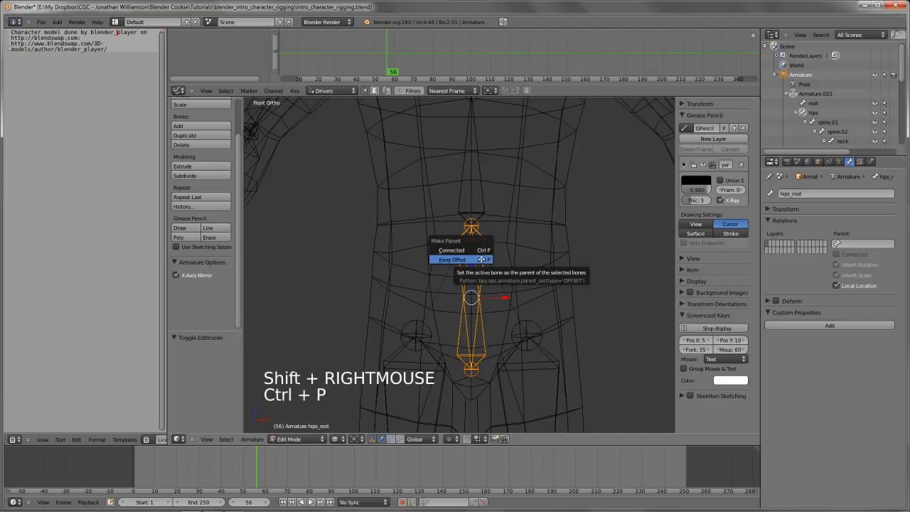
key("Up")
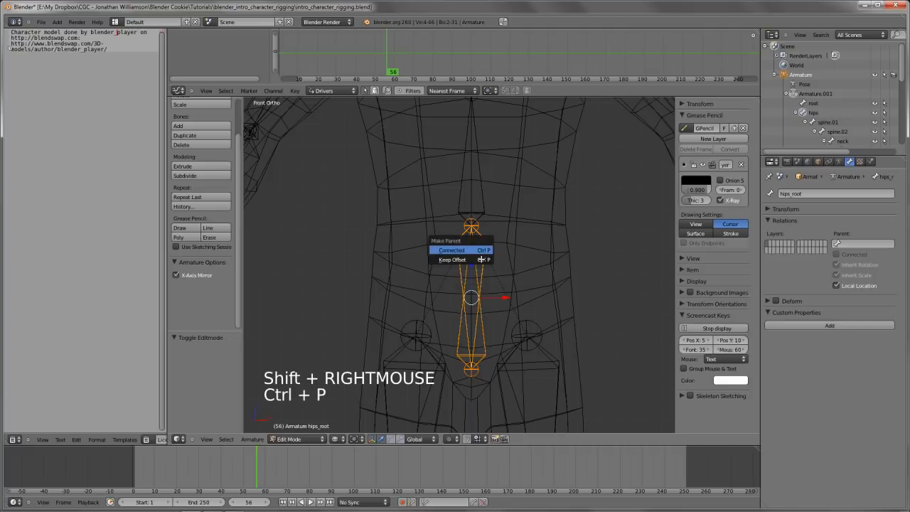
key("Return")
Try rotating hips_root in Pose Mode, in wireframe and solid view, to test how the body follows
key("Tab")
right_click(530, 228)
key("r")
key("r")
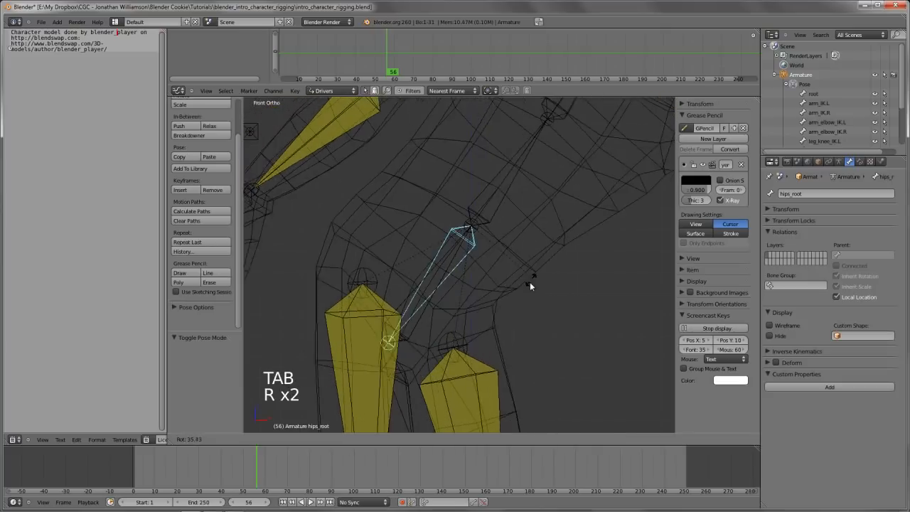
right_click(578, 263)
key("z")
key("r")
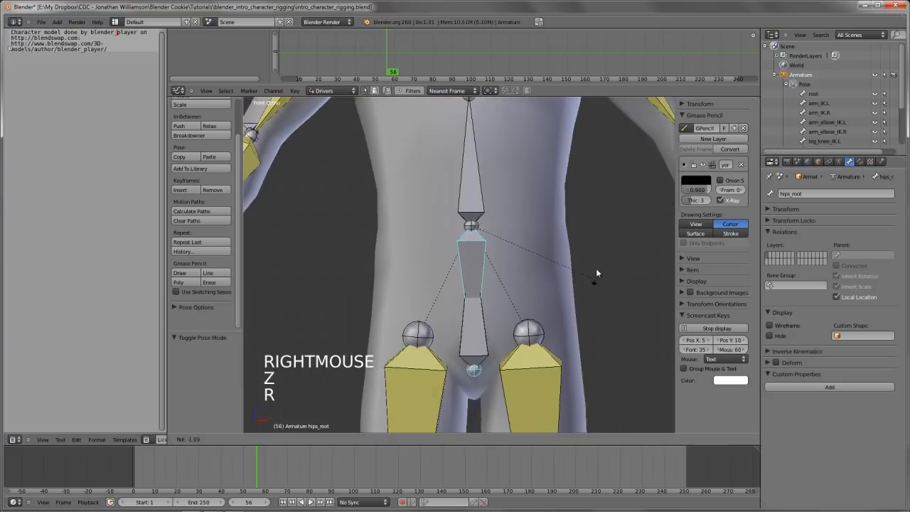
right_click(512, 288)
Turn off Inherit Rotation for the lower spine bone spine.01
scroll(502, 277, "down", 2)
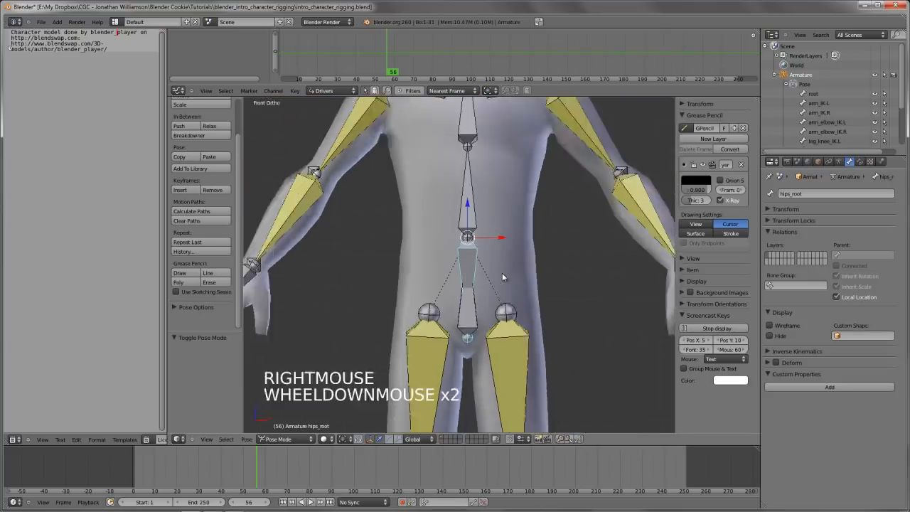
scroll(502, 276, "down", 2)
middle_click_drag(502, 277, 494, 300, "shift")
scroll(472, 283, "up", 3)
right_click(473, 283)
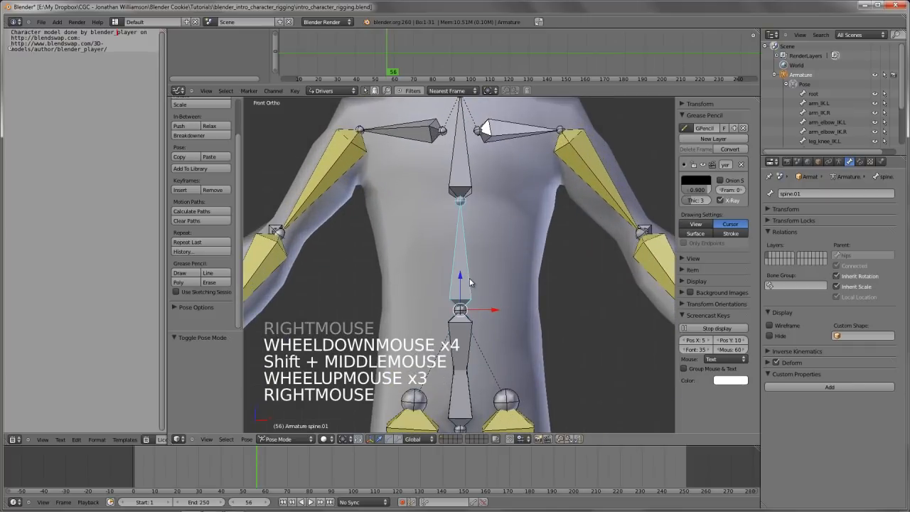
left_click(864, 286)
Try rotating hips_root to test the hips moving independently of the upper body
right_click(508, 333)
scroll(507, 332, "down", 1)
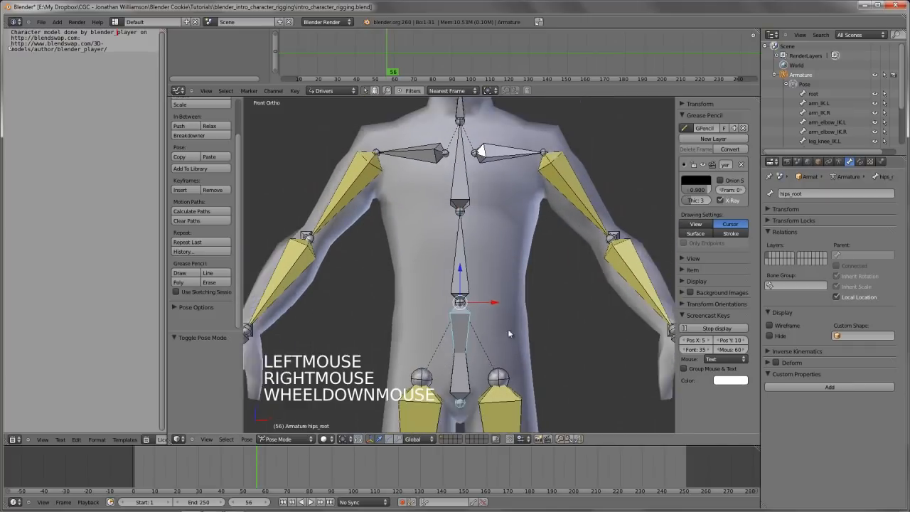
scroll(508, 330, "down", 2)
key("r")
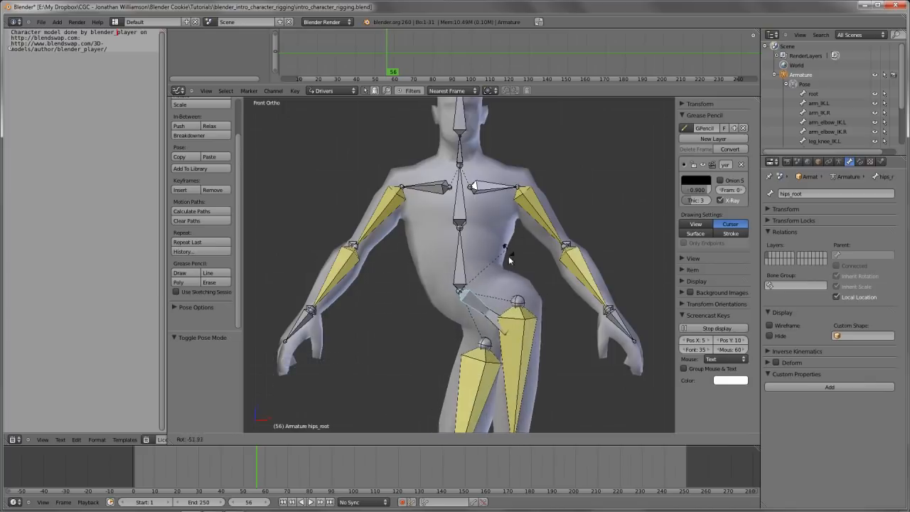
right_click(470, 329)
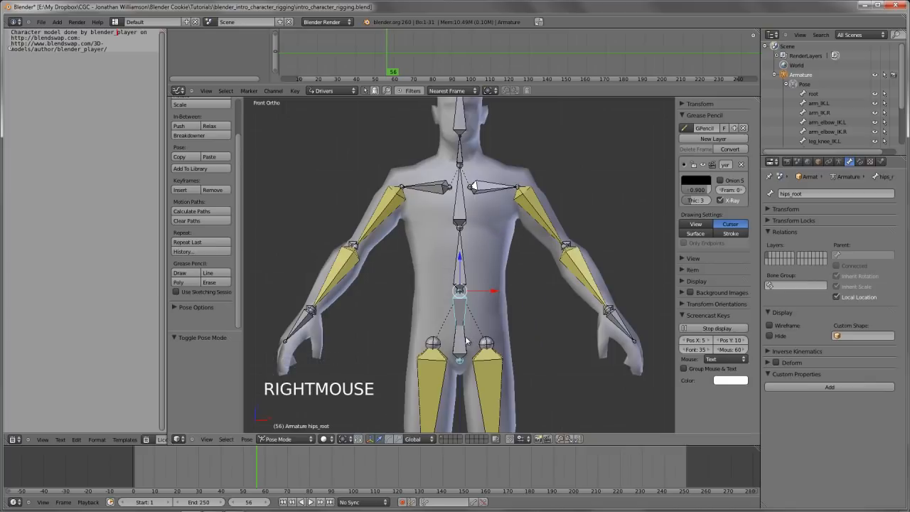
Try rotating the hips bone several times in front view to test how the spine and upper body follow it
right_click(467, 342)
key("r")
key("r")
key("r")
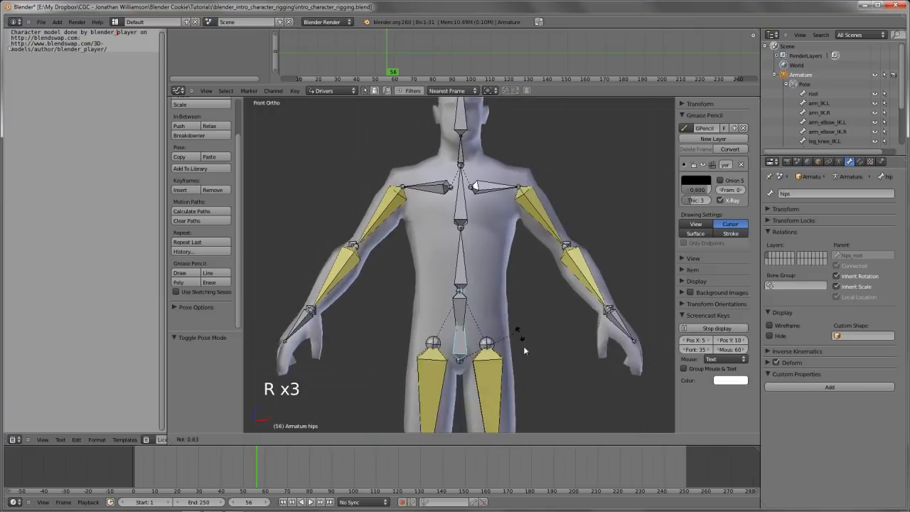
right_click(479, 316)
key("z")
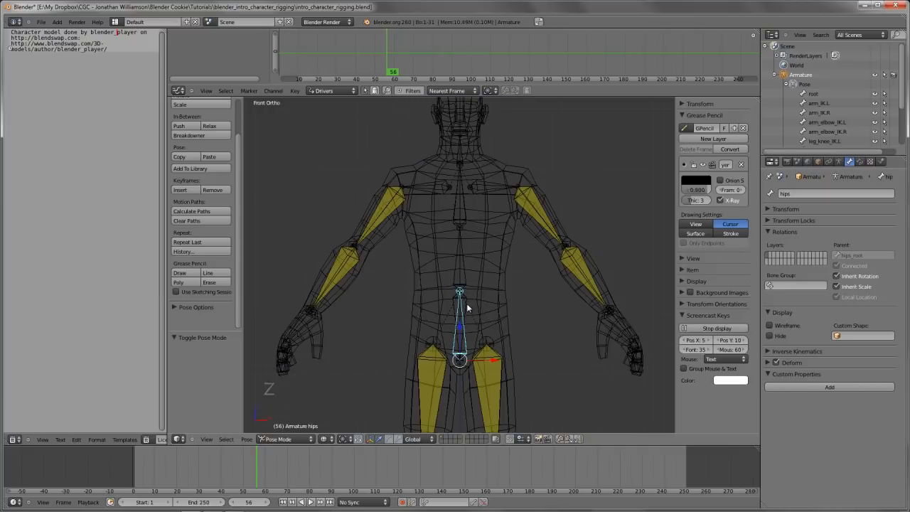
key("z")
key("r")
right_click(538, 318)
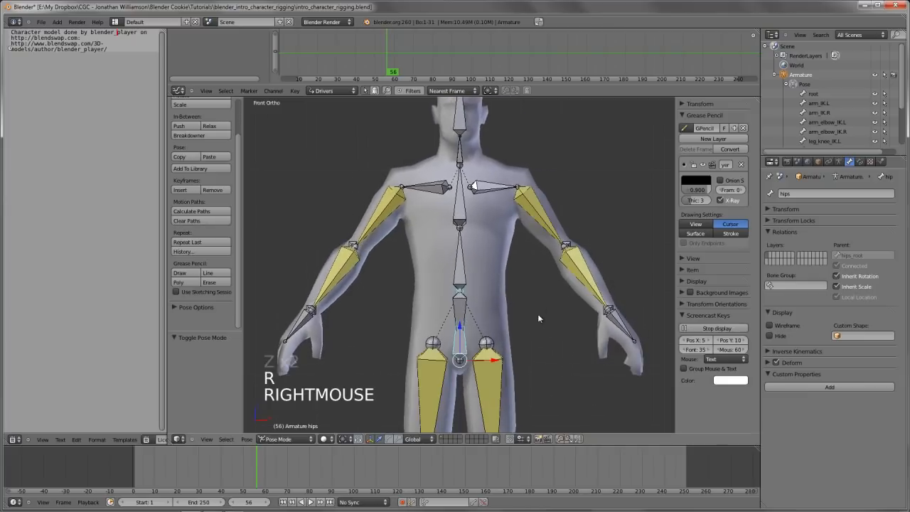
key("r")
right_click(540, 314)
scroll(539, 296, "down", 2)
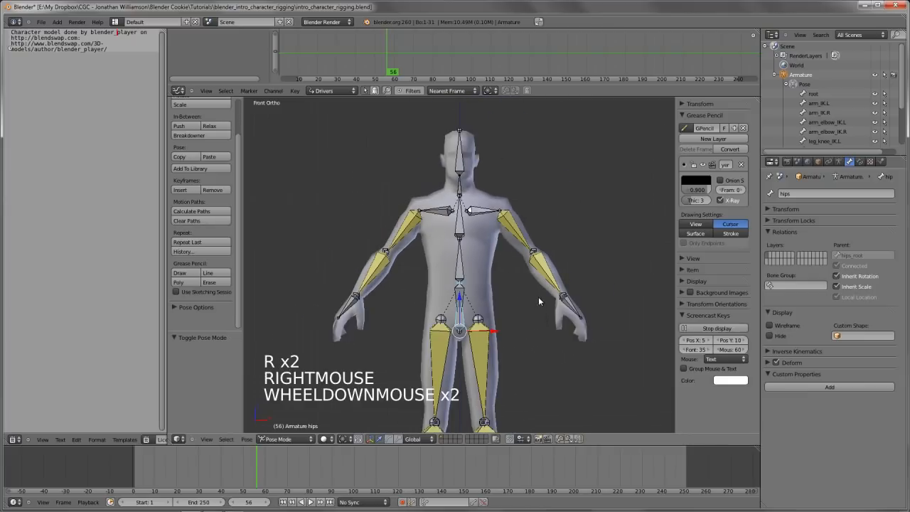
scroll(533, 241, "up", 3)
key("r")
right_click(545, 309)
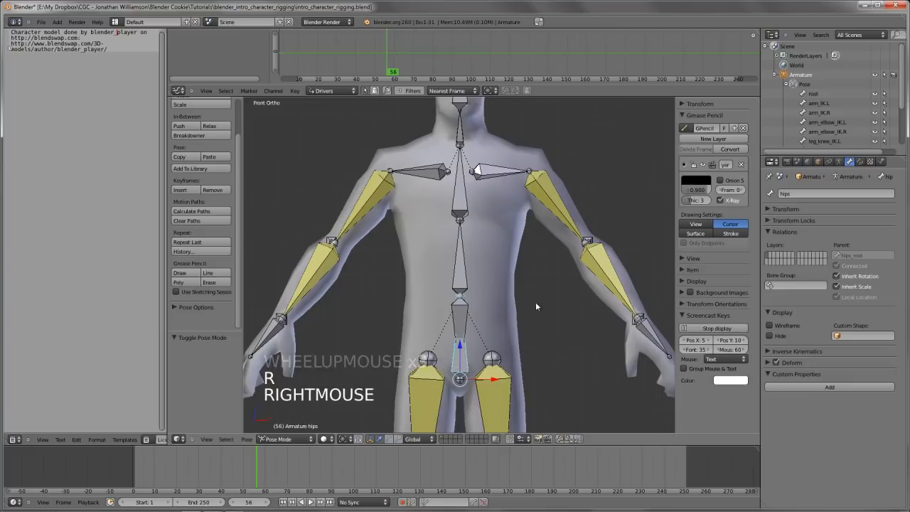
Rotate the hips bone about 26° and try rotating spine.01 and spine.02 to test the upper body separately
key("r")
key("r")
left_click(551, 345)
right_click(496, 263)
key("r")
key("r")
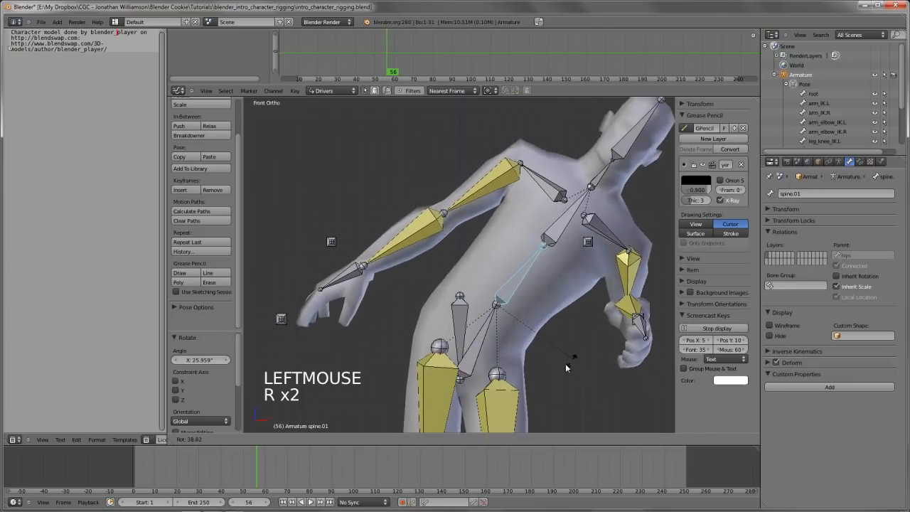
left_click(569, 251)
key("r")
key("r")
right_click(599, 346)
Clear the rotation of all pose bones and deselect them
key("a")
key("a")
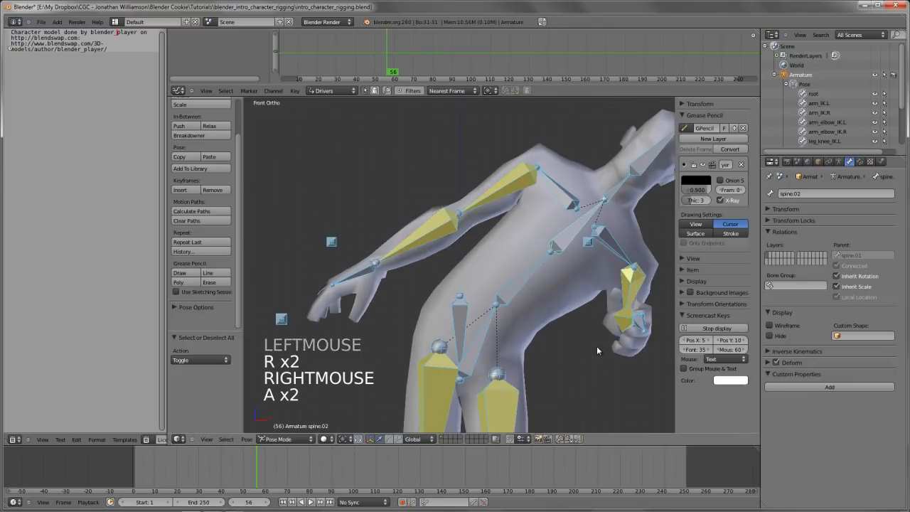
key("alt+r")
key("a")
Rotate the hips bone about 15° in front view and try a trackball rotation of spine.01 to test it
right_click(461, 279)
key("z")
key("z")
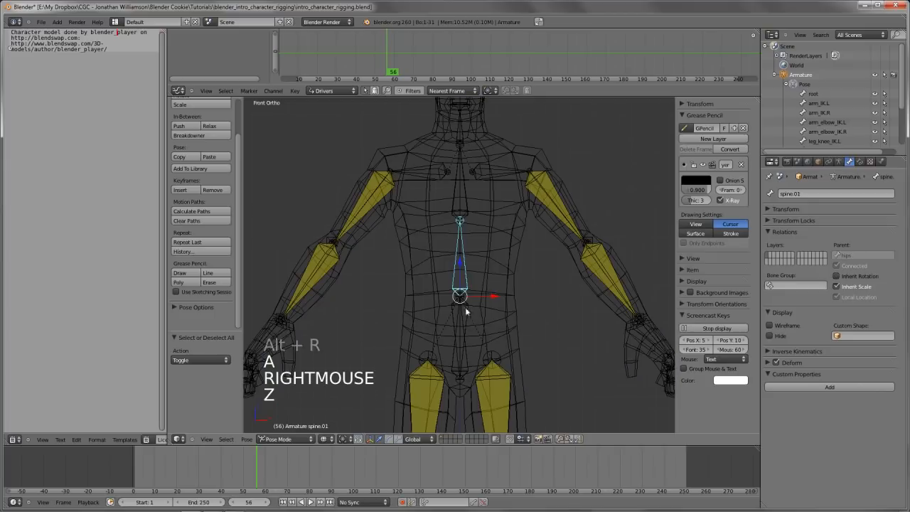
middle_click_drag(461, 278, 466, 278)
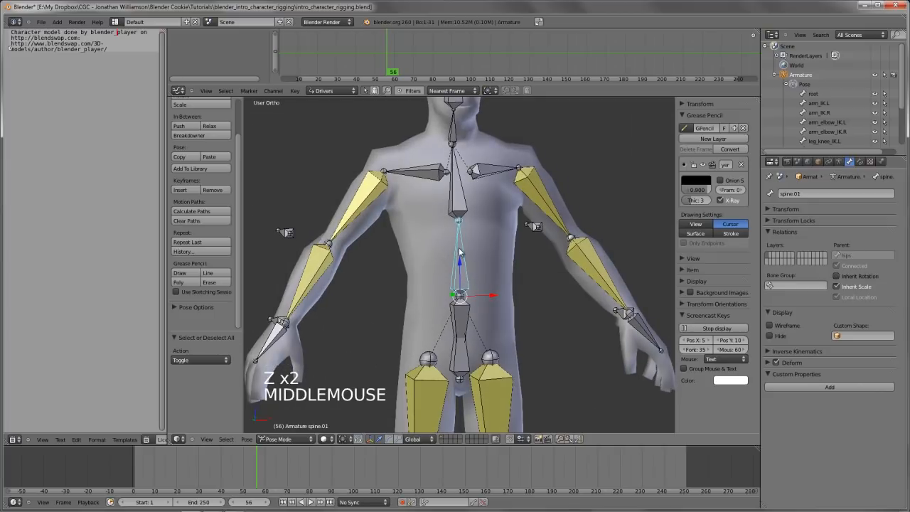
key("KP_1")
right_click(470, 351)
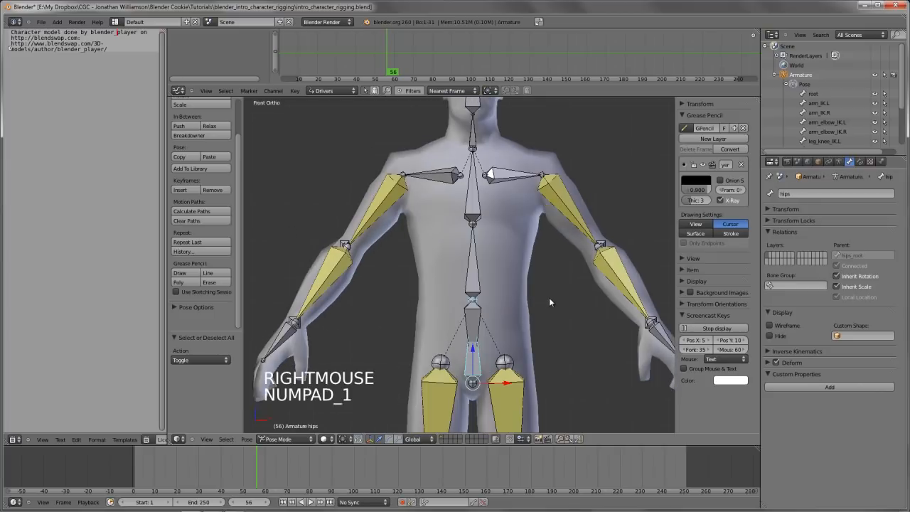
key("r")
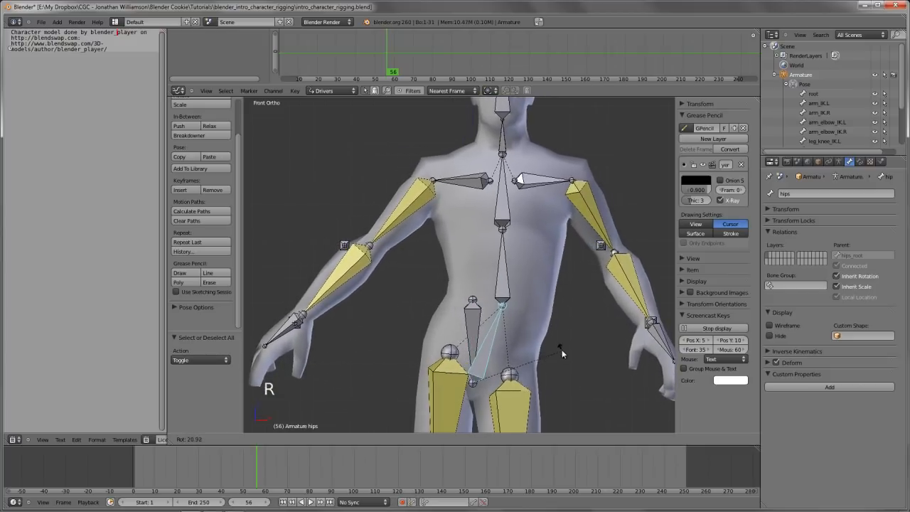
left_click(559, 337)
right_click(517, 285)
key("r")
key("r")
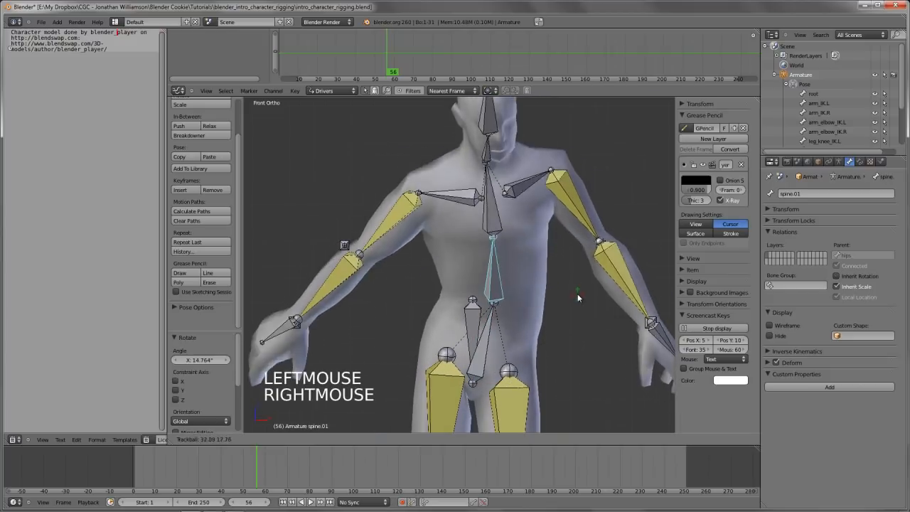
right_click(590, 359)
Reset every bone of the armature to its unrotated pose, leaving nothing selected
key("a")
key("a")
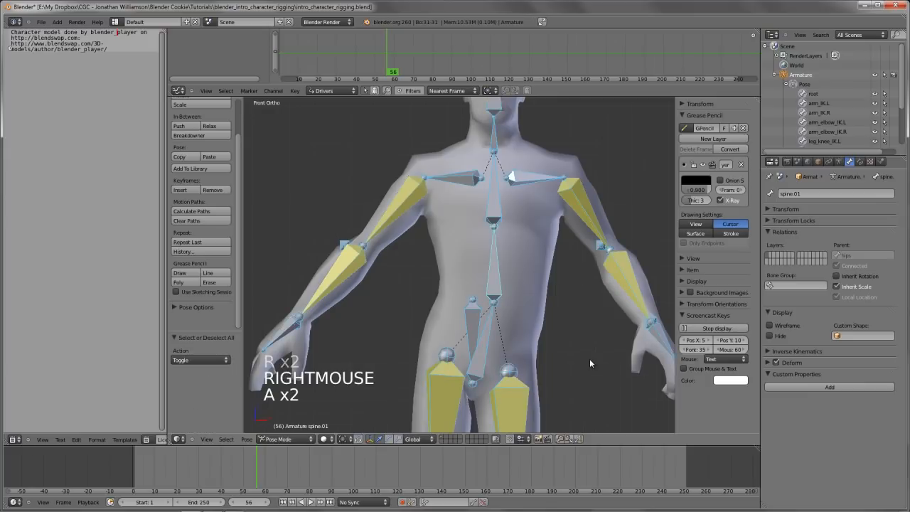
key("alt+r")
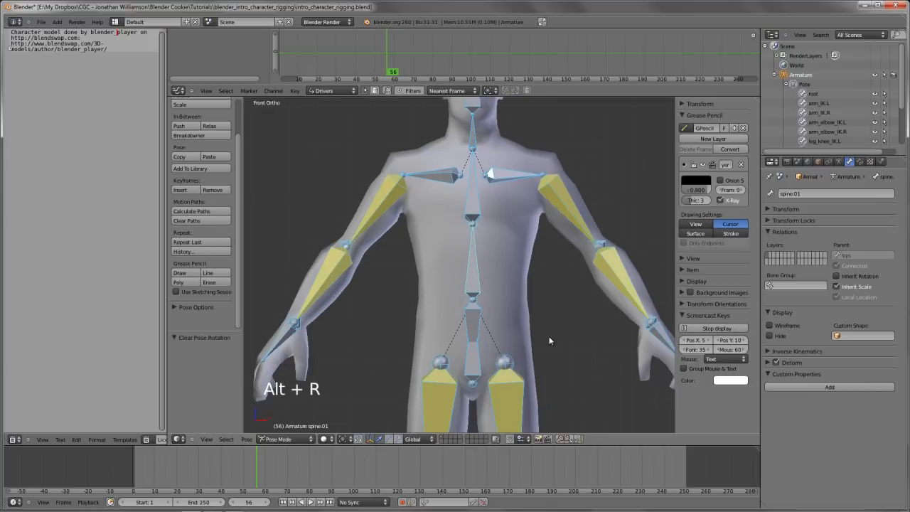
key("a")
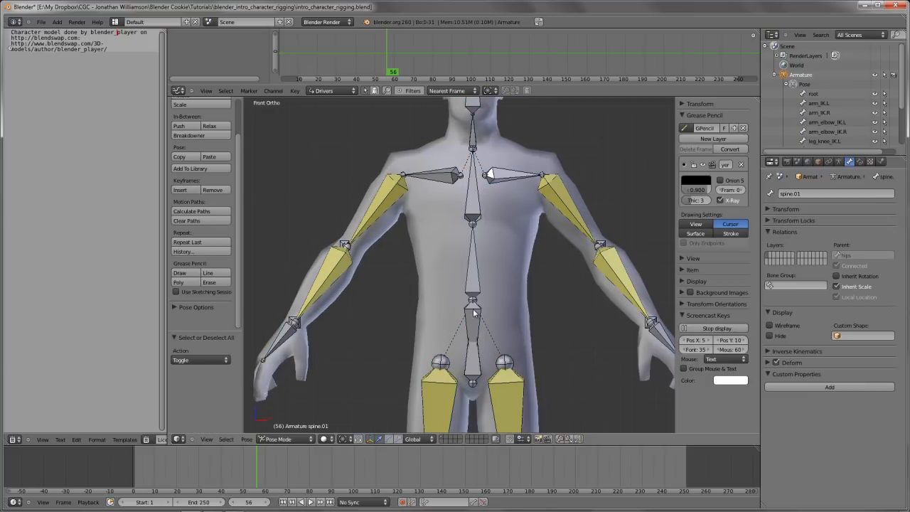
Add a Copy Rotation constraint to spine.01 with the hips bone as its target
right_click(483, 367)
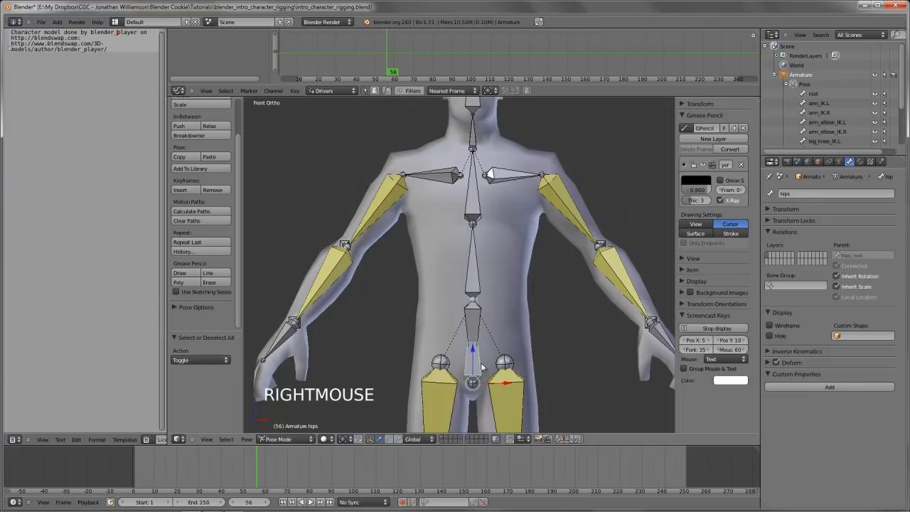
right_click(485, 286, "shift")
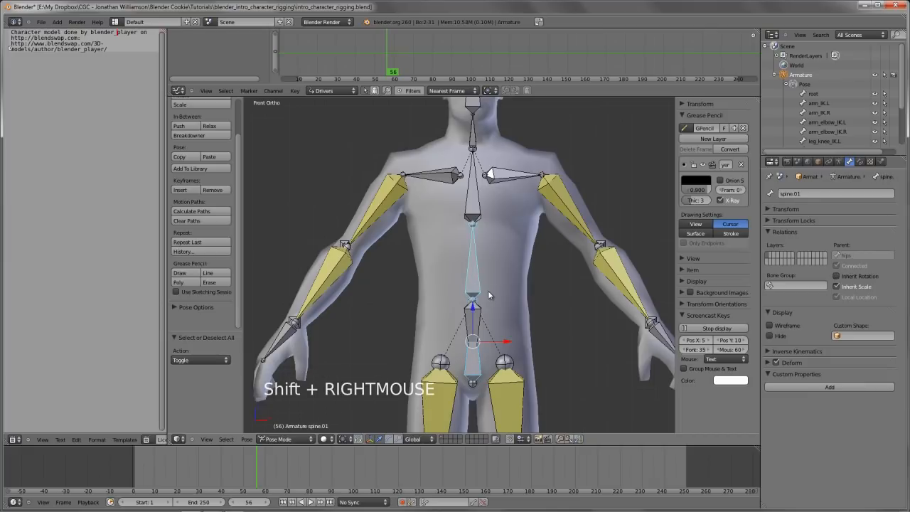
key("ctrl+shift+c")
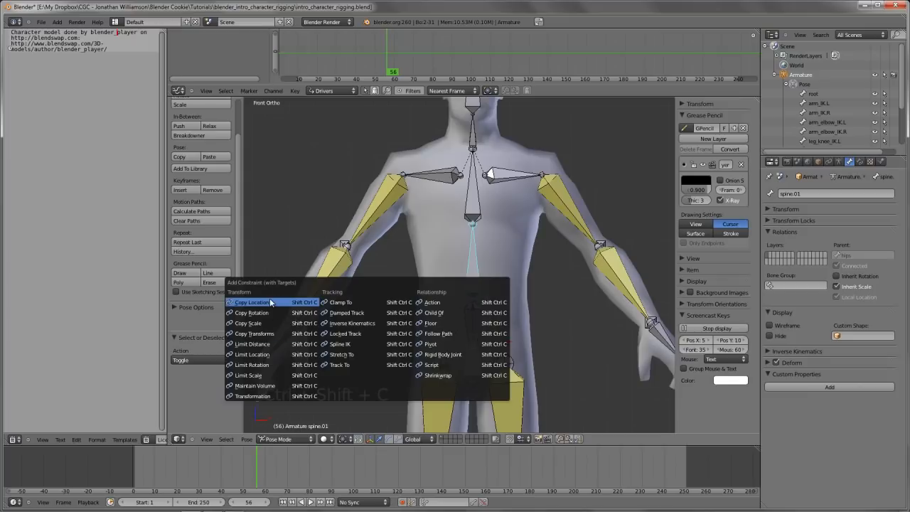
left_click(268, 312)
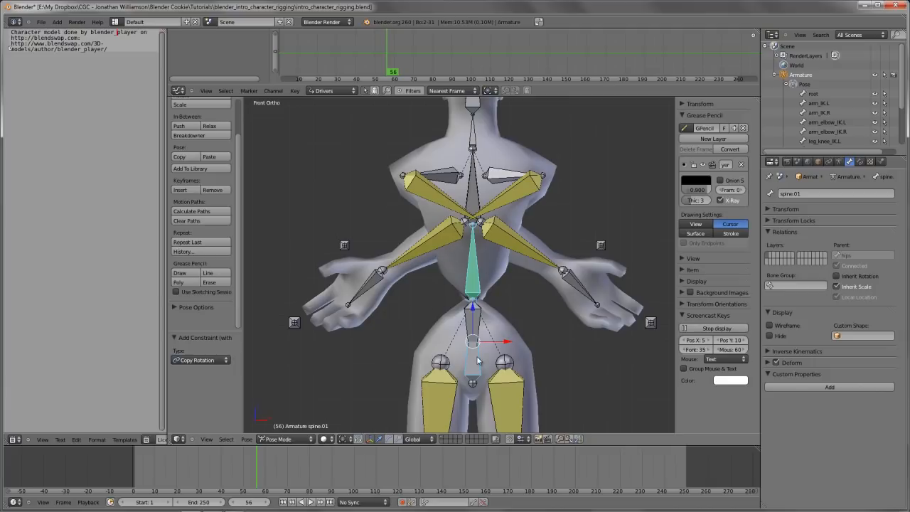
Set both the owner and target space of the Copy Rotation constraint on spine.01 to Local Space
right_click(475, 303)
middle_click_drag(476, 303, 538, 267)
left_click(860, 161)
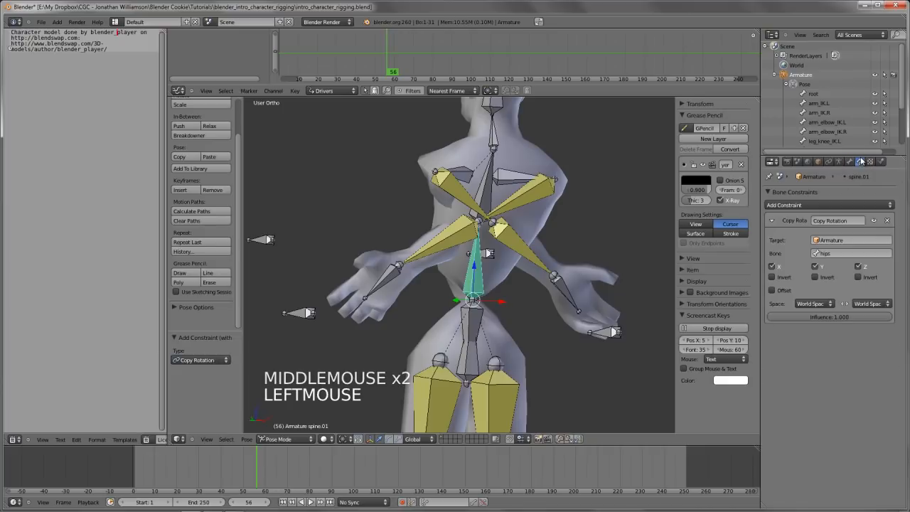
left_click(812, 303)
left_click(812, 264)
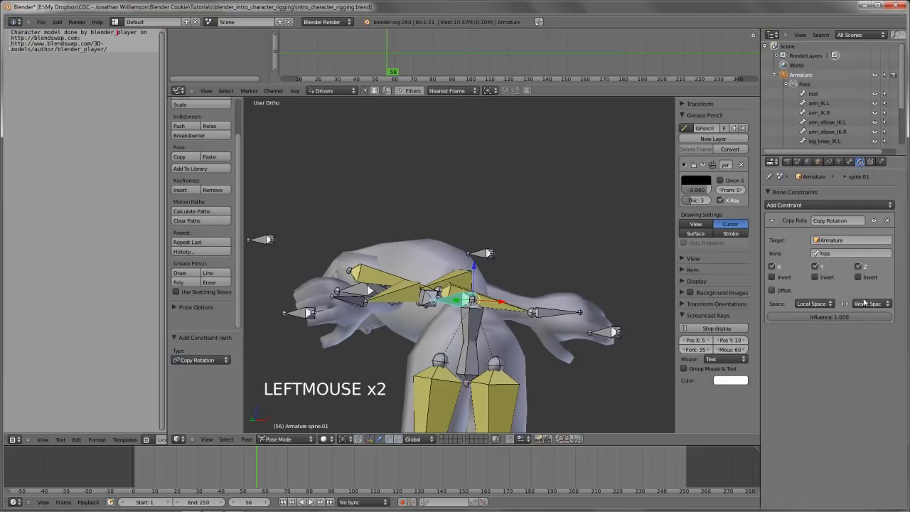
left_click(869, 303)
left_click(860, 263)
Try rotating spine.01 in front view to test it with the Copy Rotation constraint
middle_click_drag(633, 300, 579, 309)
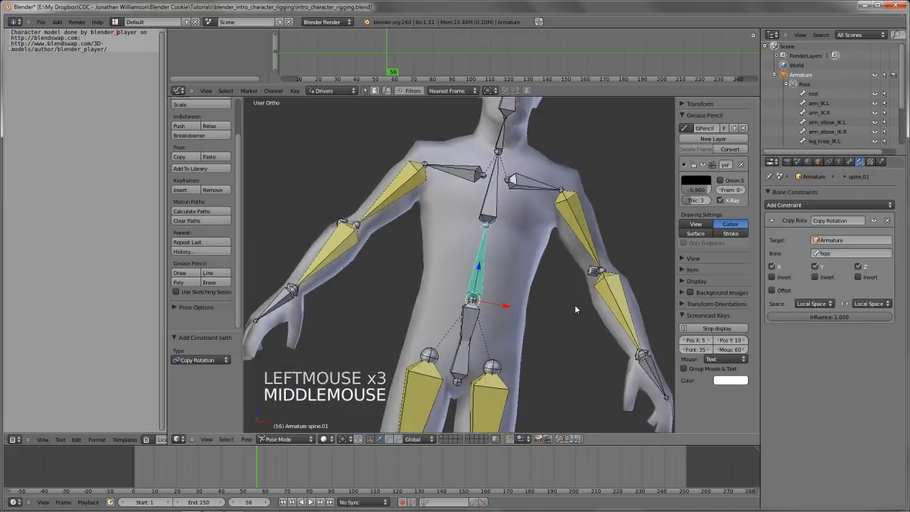
key("KP_1")
key("r")
right_click(540, 334)
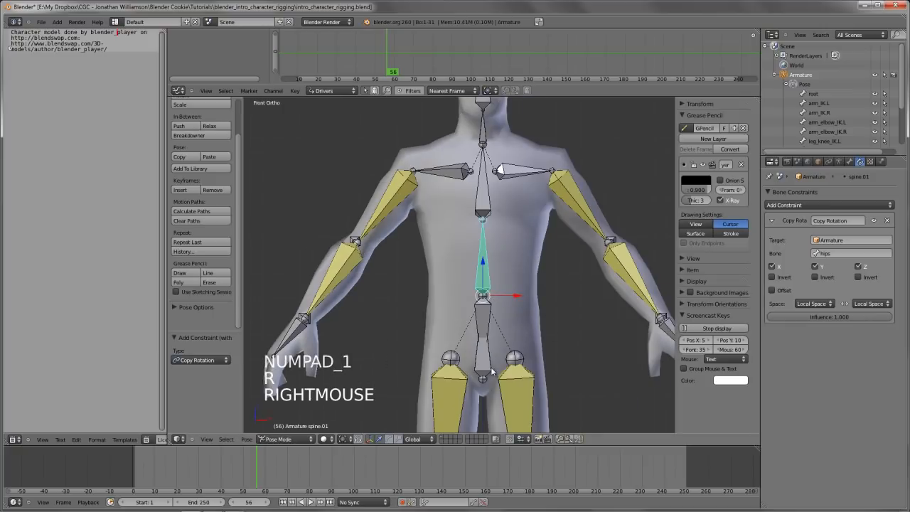
Try rotating the hips bone to test how the constrained spine.01 responds
right_click(501, 343)
key("r")
key("r")
key("r")
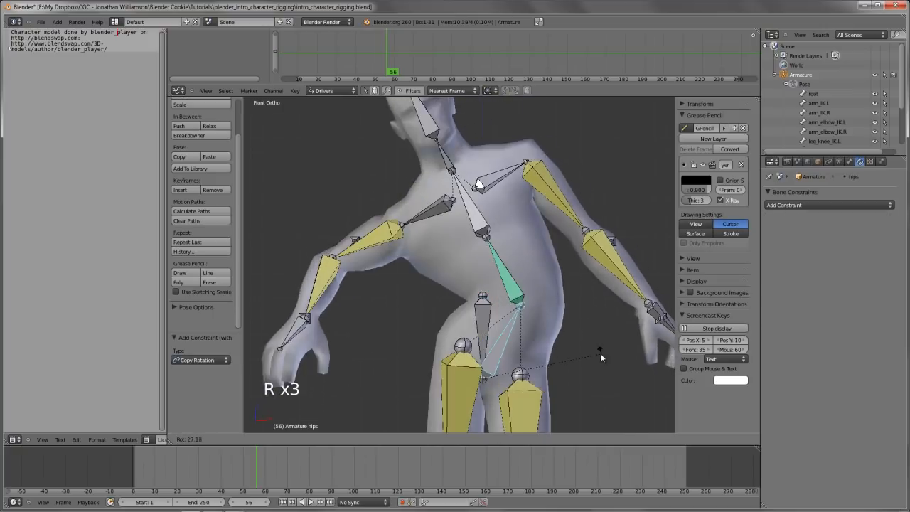
right_click(570, 287)
key("r")
key("r")
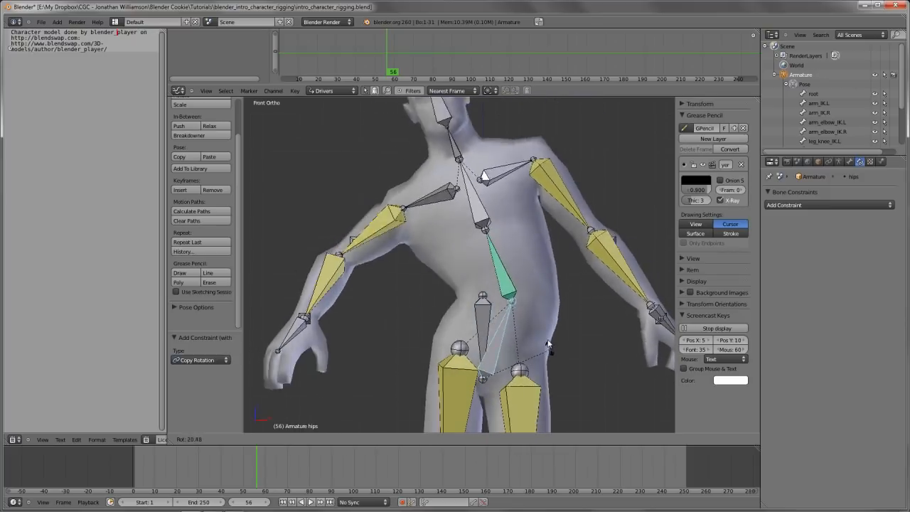
right_click(529, 273)
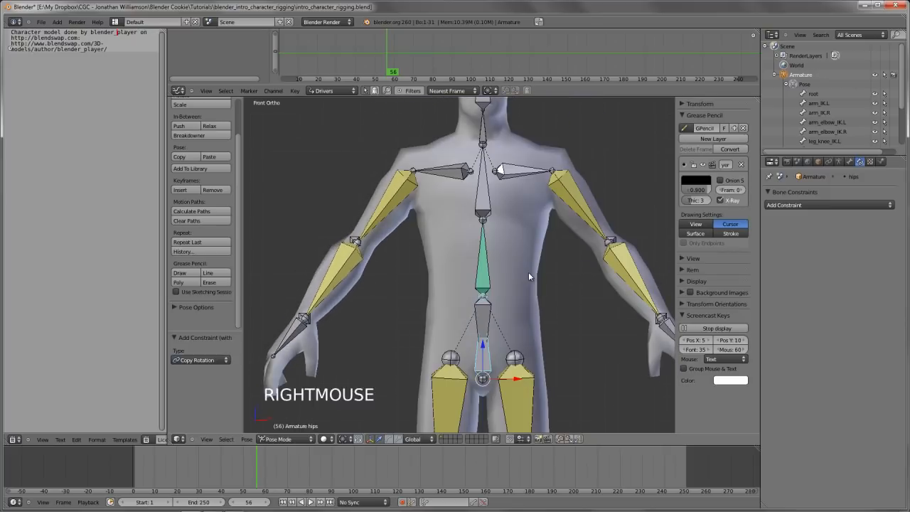
Rotate the hips bone about 30° and select spine.01
key("r")
key("r")
left_click(573, 357)
right_click(537, 302)
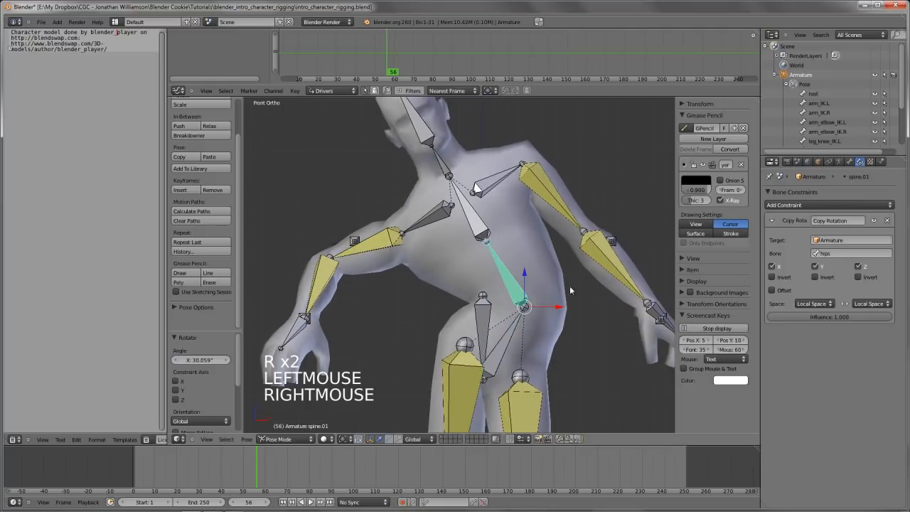
Sketch a grease pencil curve outward from the joint between hips and spine.01, and erase it
key("d")
mouse_move(532, 308)
left_mouse_down()
mouse_move(578, 302)
mouse_move(606, 330)
left_mouse_up()
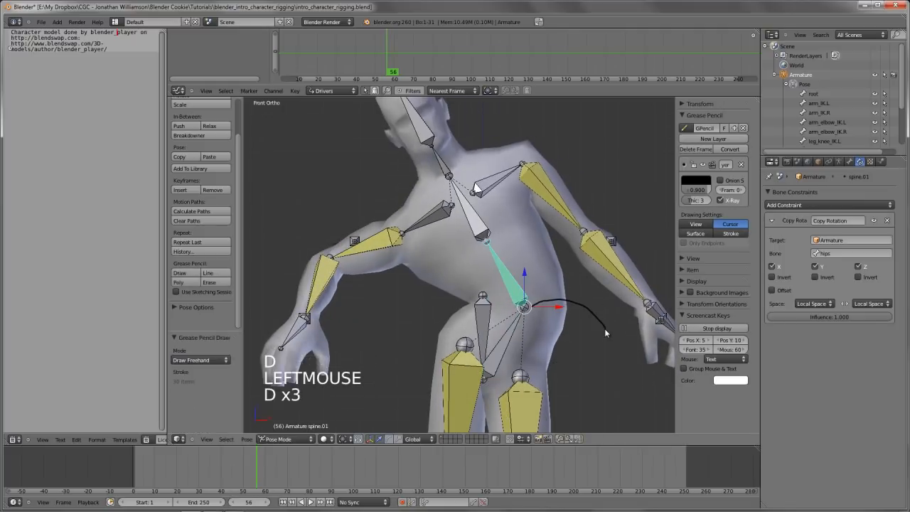
right_click_drag(605, 330, 574, 306)
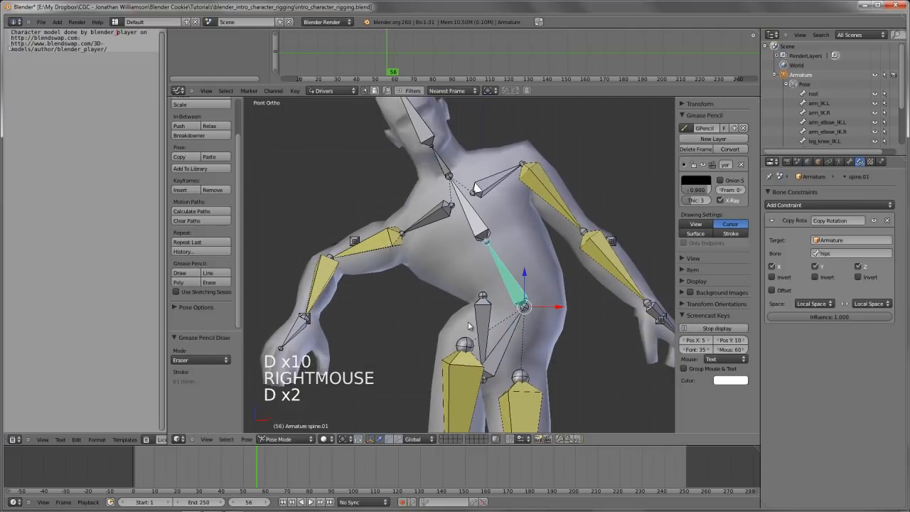
Examine the hips_root and hips bones in Edit Mode from an angled view, and return to Pose Mode
key("Tab")
scroll(470, 326, "down", 3)
middle_click_drag(470, 326, 472, 319)
scroll(472, 318, "up", 3)
key("a")
key("a")
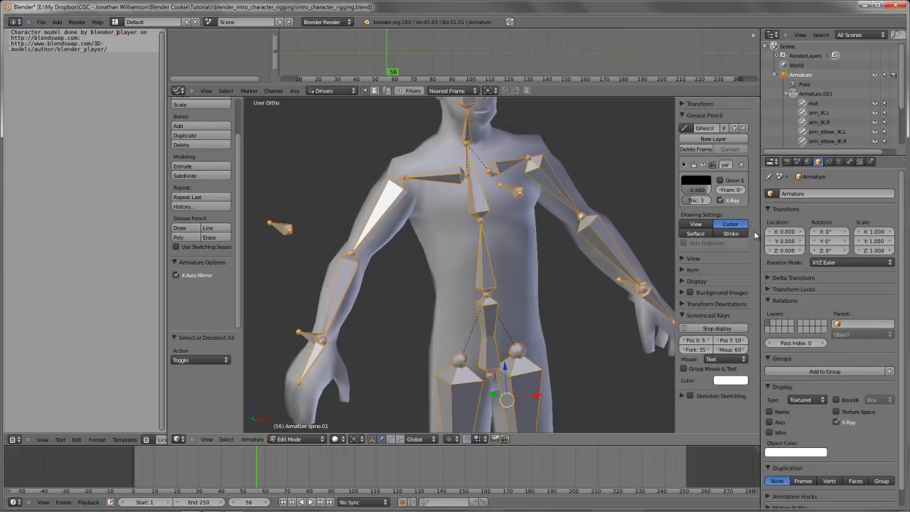
right_click(501, 313)
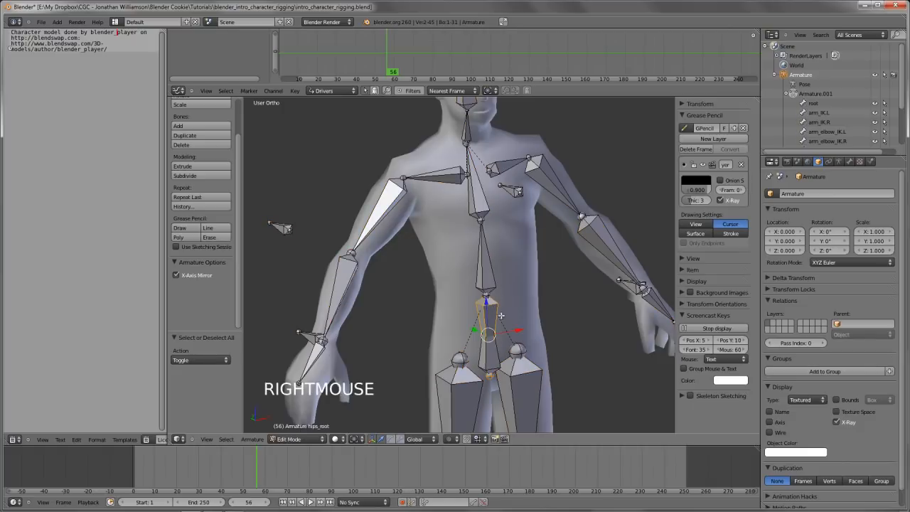
middle_click_drag(497, 336, 485, 326, "shift")
right_click(497, 340)
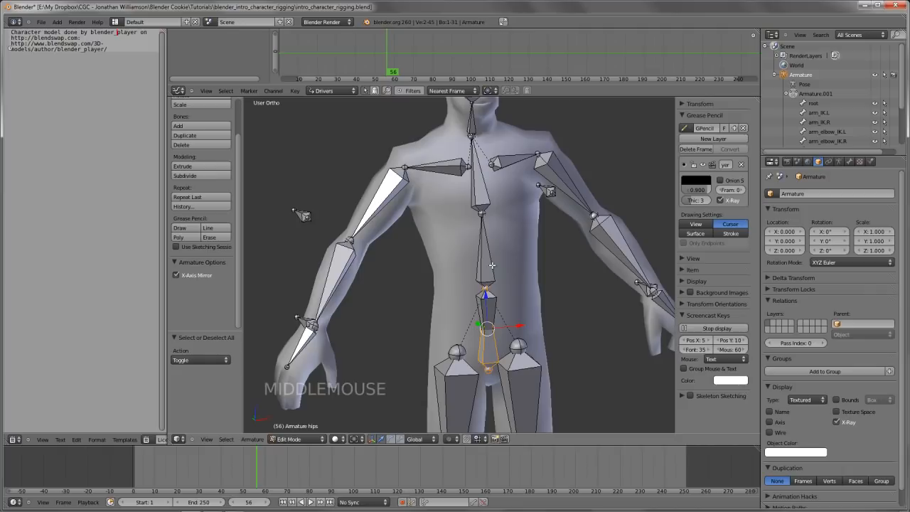
key("Tab")
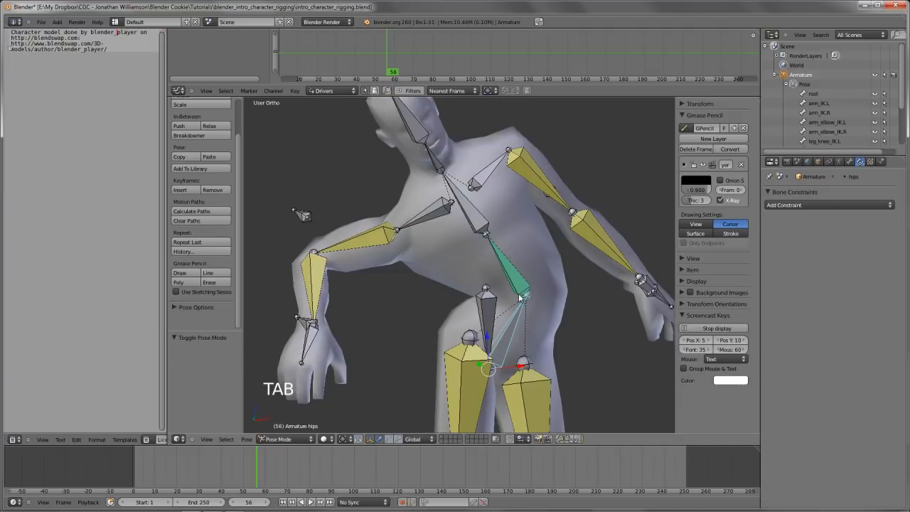
Select spine.01 and draw a freehand grease pencil line across it in front view
right_click(519, 291)
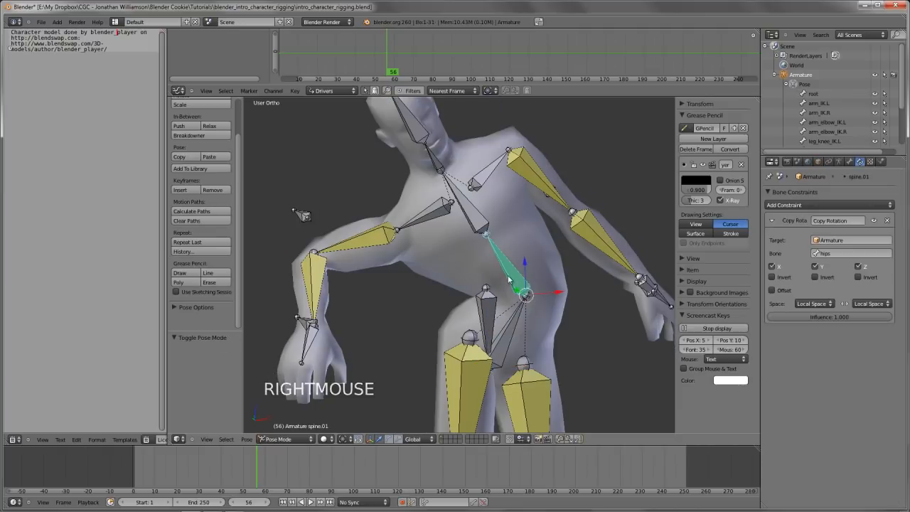
middle_click_drag(533, 303, 514, 291)
key("KP_1")
left_click_drag(475, 271, 517, 250)
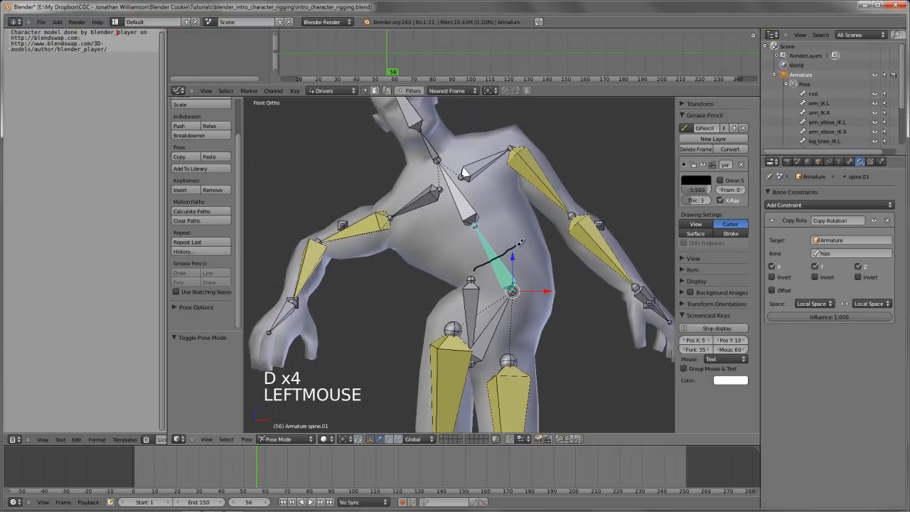
Erase the grease pencil line over the spine and turn on the bone axes display for the armature in Edit Mode
left_click(481, 311)
right_click_drag(527, 332, 481, 310)
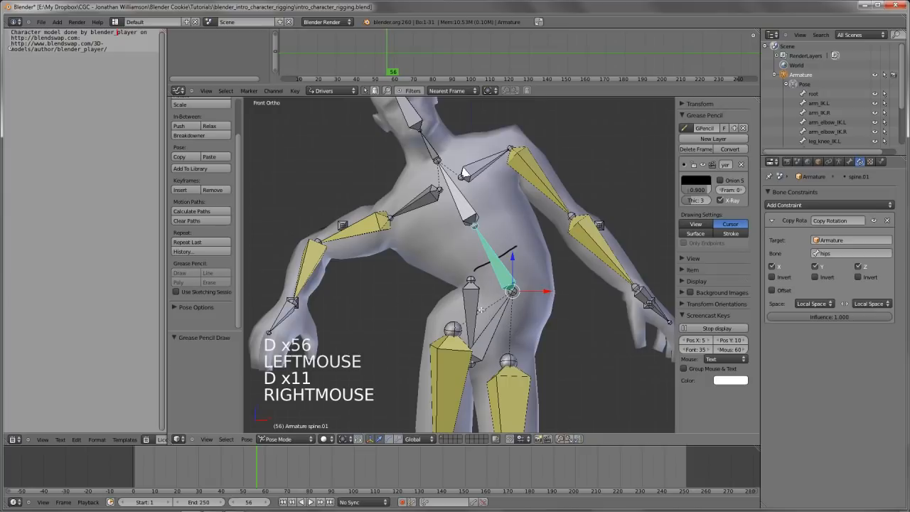
key("Tab")
mouse_move(490, 282)
middle_mouse_down()
mouse_move(494, 297)
mouse_move(539, 299)
middle_mouse_up()
left_click(840, 161)
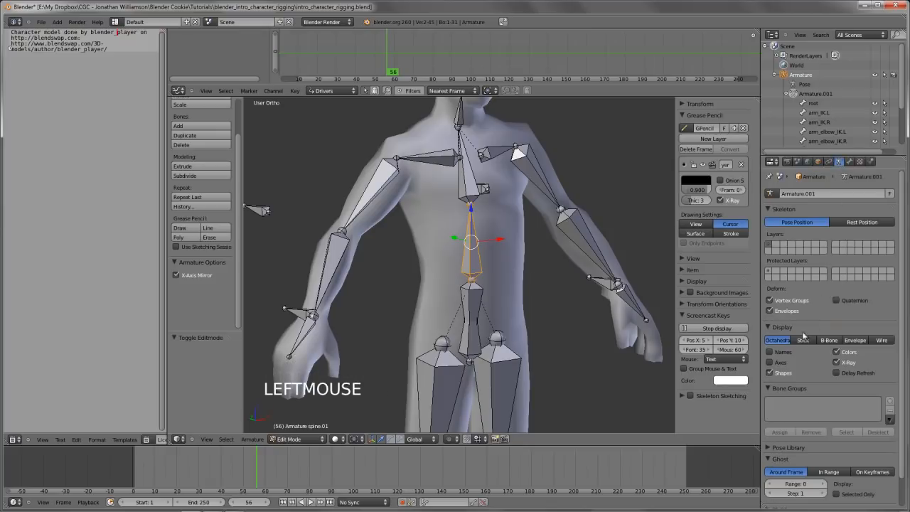
left_click(770, 362)
Compare the axis orientations of the hips and spine.01 bones in Edit Mode, selecting each from an angled close-up view
scroll(463, 313, "up", 2)
middle_click_drag(463, 334, 468, 388, "shift")
right_click(476, 344)
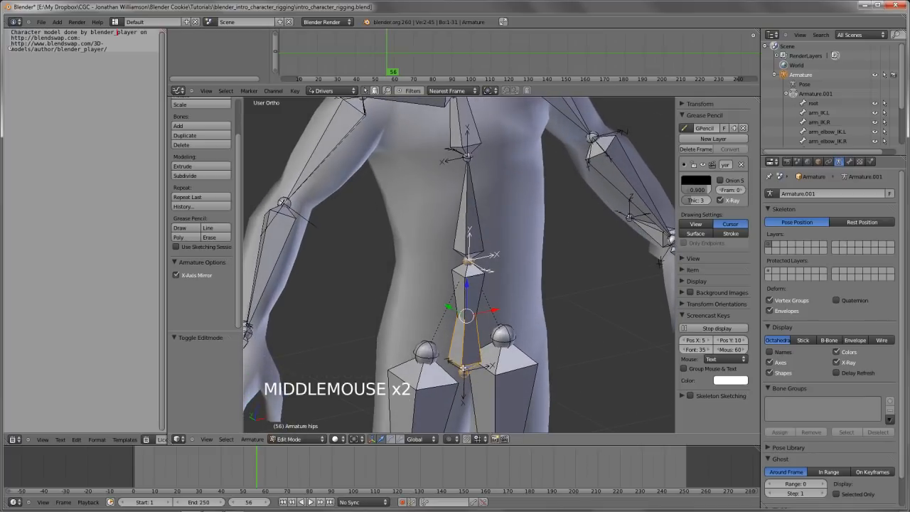
middle_click_drag(428, 338, 438, 333)
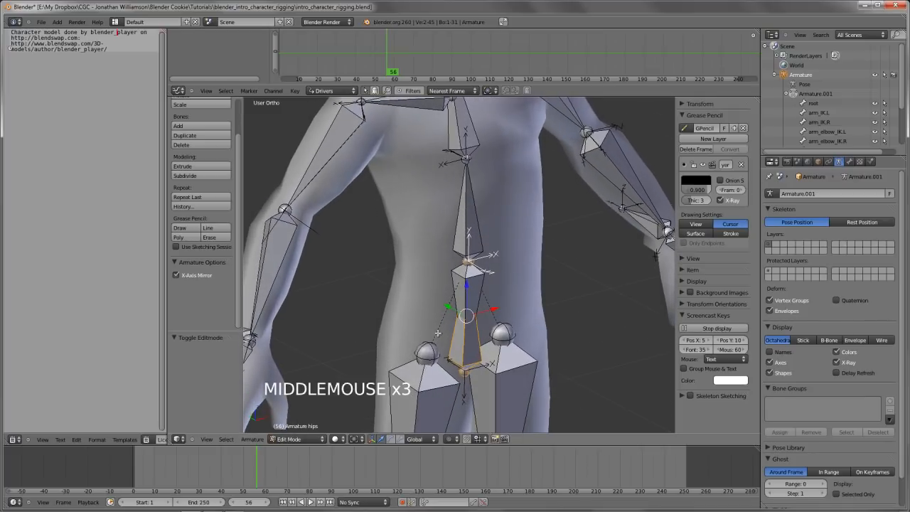
right_click(487, 259)
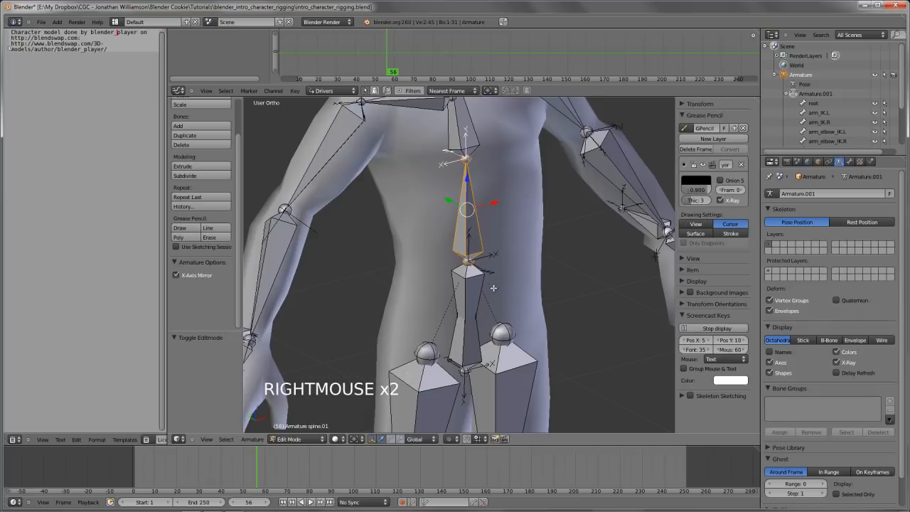
middle_click_drag(494, 287, 493, 316)
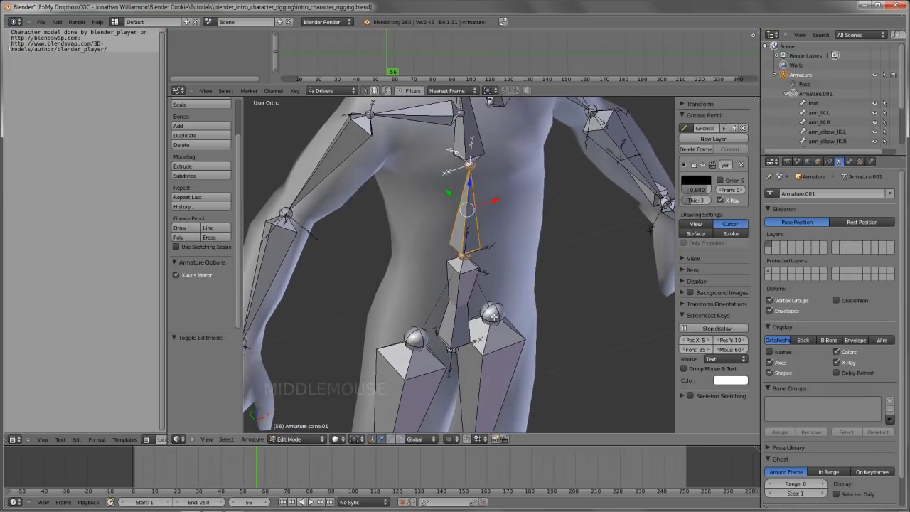
middle_click_drag(473, 273, 479, 218, "shift")
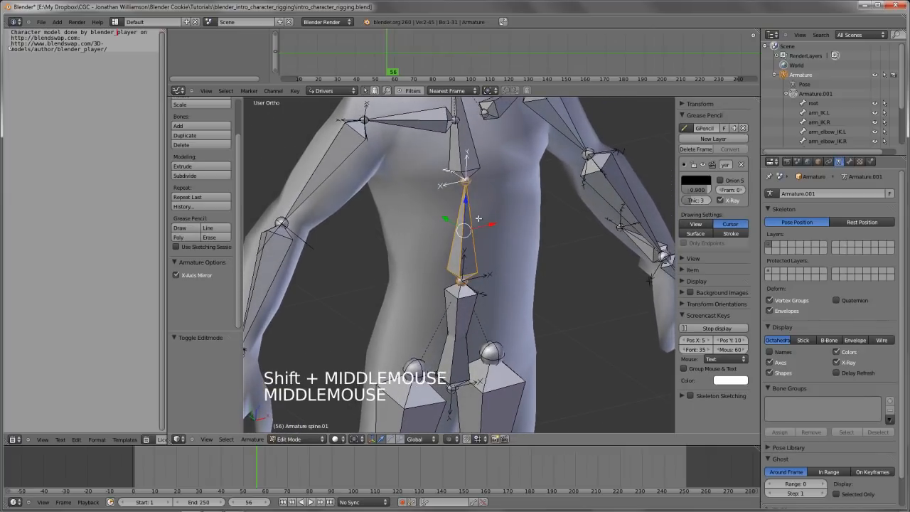
right_click(471, 330)
right_click(470, 329)
right_click(470, 329)
middle_click_drag(470, 329, 478, 304)
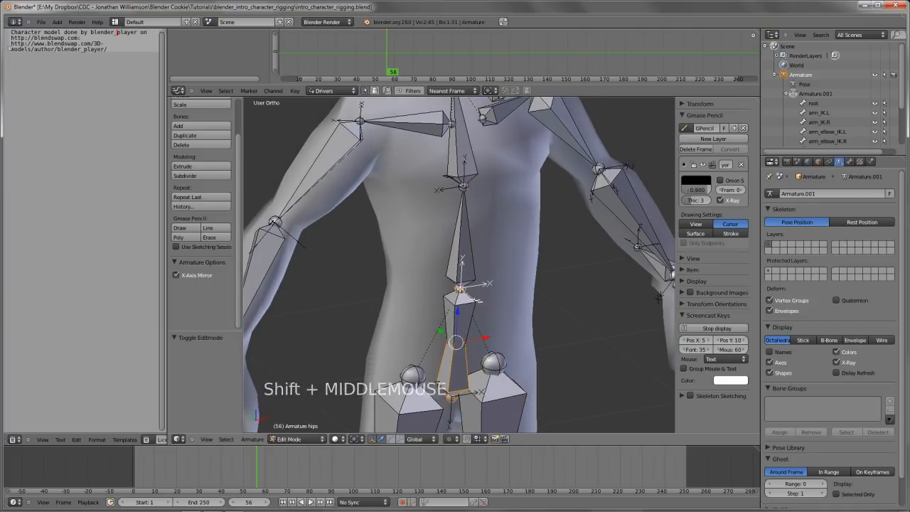
scroll(451, 307, "up", 3)
right_click(463, 263, "shift")
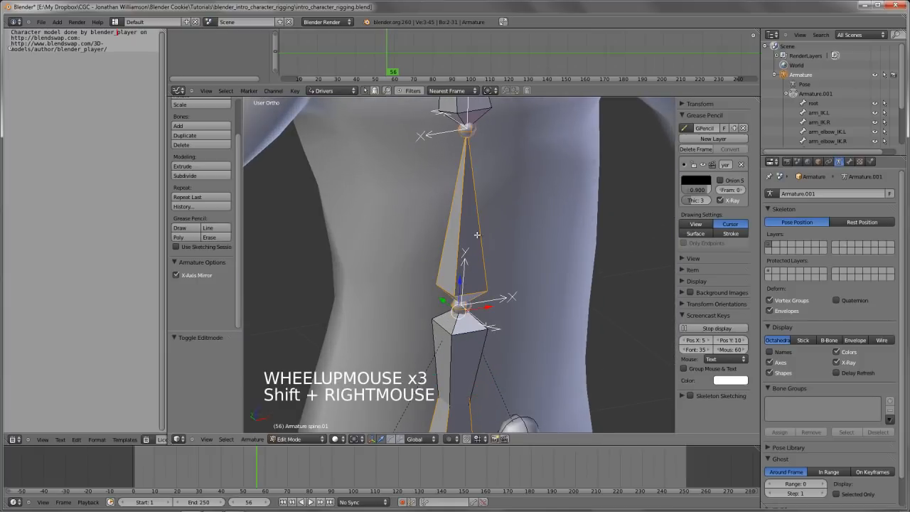
scroll(477, 234, "down", 2)
middle_click_drag(480, 263, 505, 238)
Select all bones in Edit Mode and recalculate their roll along the X axis, inspecting the resulting axes
scroll(490, 297, "down", 3)
key("a")
key("a")
key("KP_1")
scroll(485, 291, "down", 3)
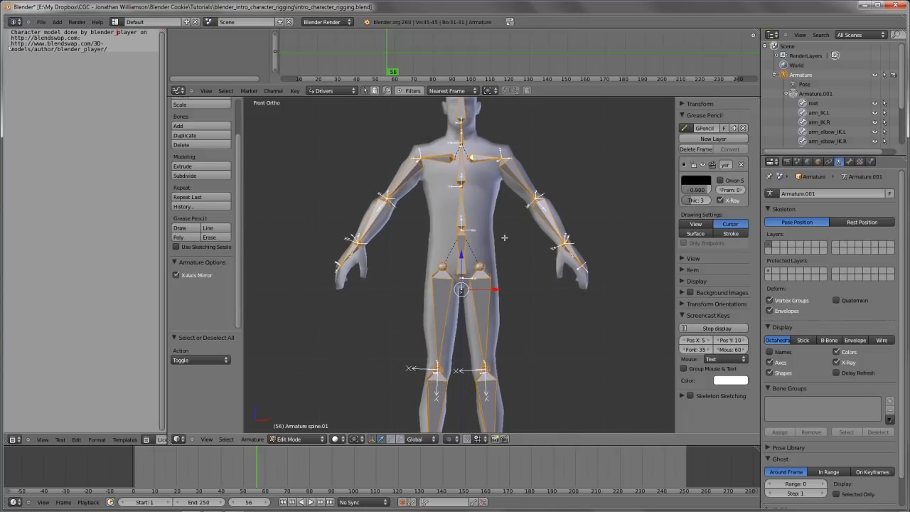
key("ctrl+n")
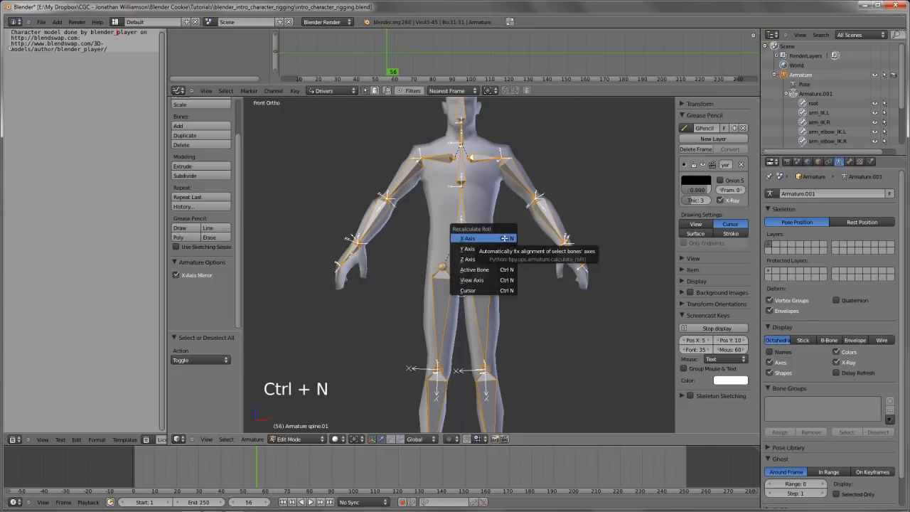
left_click(504, 239)
scroll(504, 238, "up", 3)
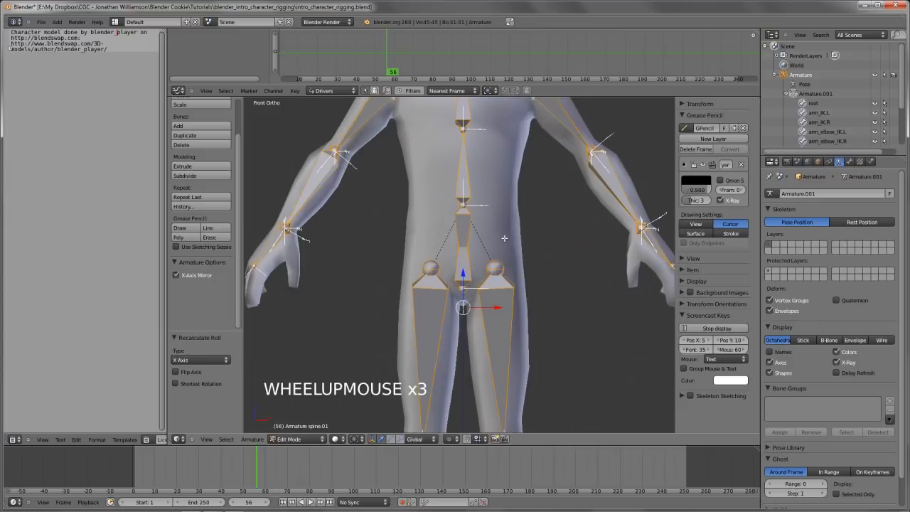
middle_click_drag(504, 238, 470, 340, "shift")
scroll(442, 300, "up", 3)
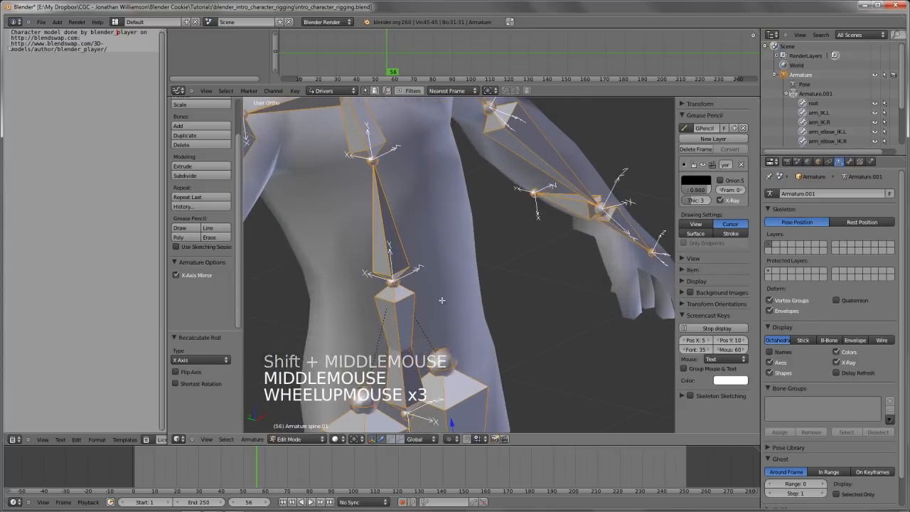
scroll(496, 268, "down", 3)
middle_click_drag(495, 268, 528, 313)
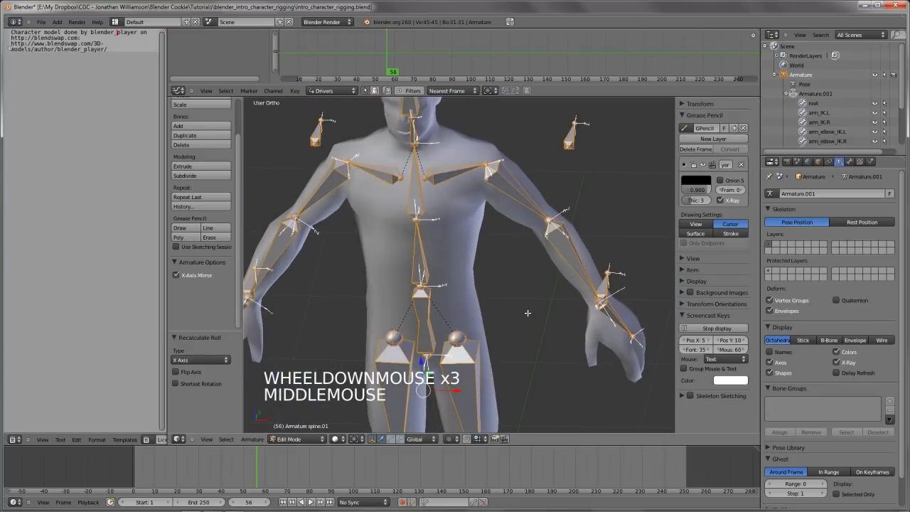
Recalculate the roll of all selected bones along the Z axis from the front view, and inspect the axes
key("KP_1")
key("ctrl+n")
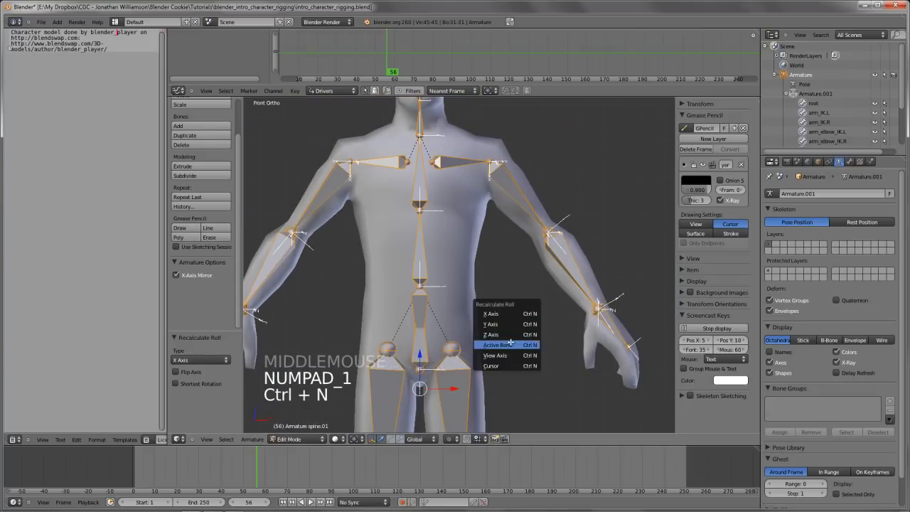
left_click(514, 332)
scroll(514, 331, "up", 1)
middle_click_drag(515, 331, 593, 298)
scroll(512, 305, "down", 3)
key("KP_1")
scroll(501, 298, "up", 5)
scroll(475, 296, "down", 2)
Try rotating only spine.01 in Edit Mode, first about the global X axis and also about its local X axis
key("a")
right_click(461, 269)
key("r")
key("x")
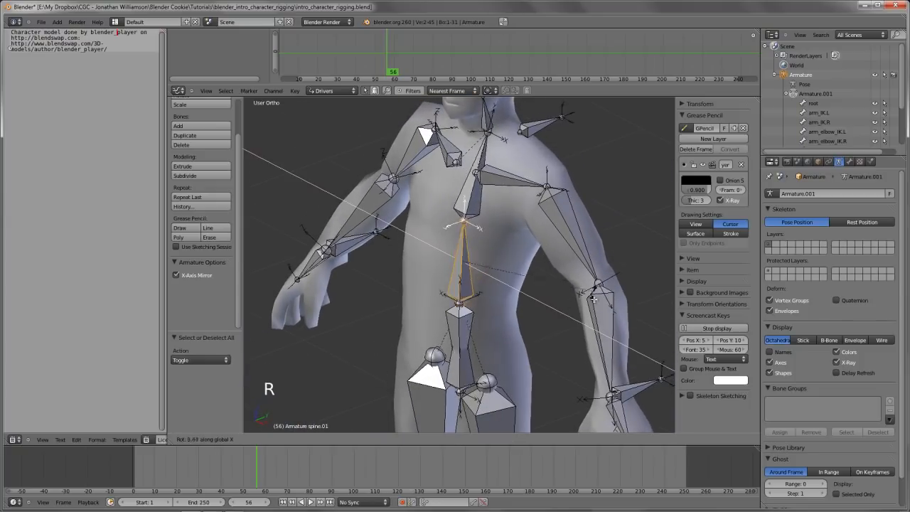
right_click(469, 235)
key("r")
key("r")
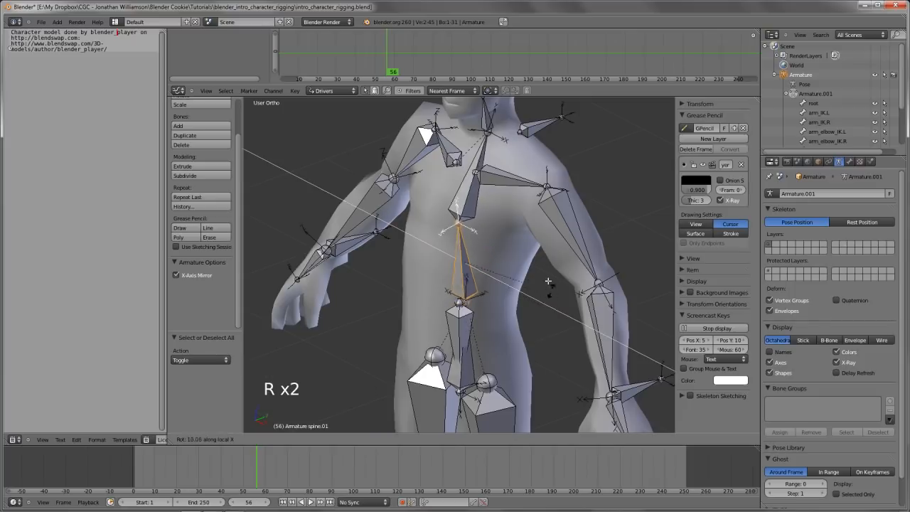
right_click(554, 310)
Try rotating spine.01 and spine.02 about the X axis in Pose Mode, cancelling each rotation
key("Tab")
key("r")
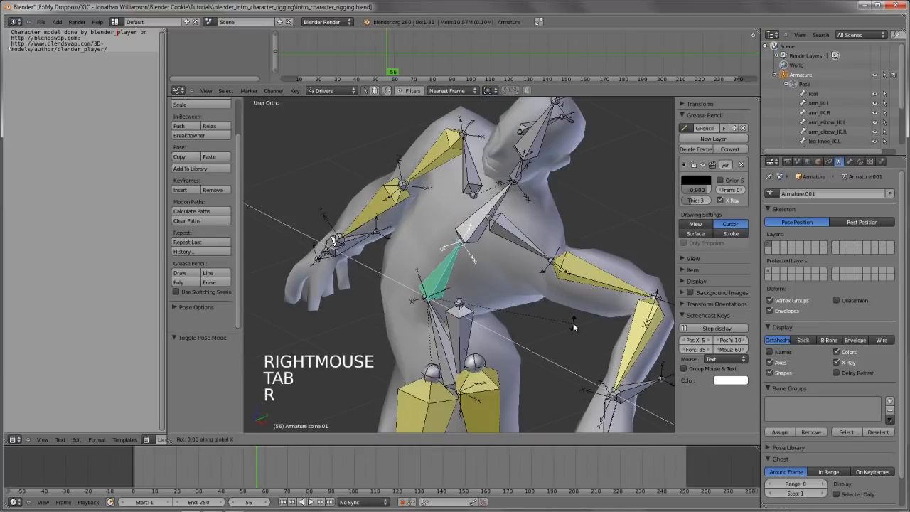
right_click(480, 237)
middle_click_drag(474, 235, 552, 281)
key("r")
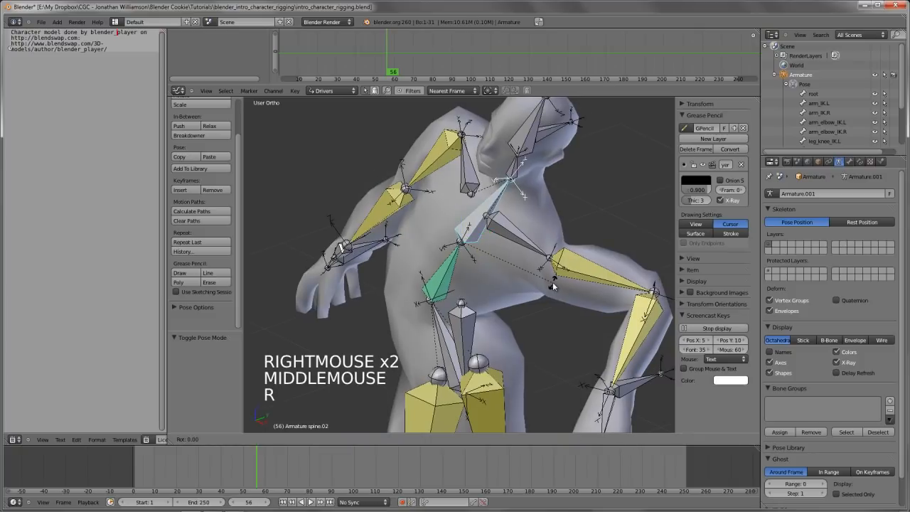
key("x")
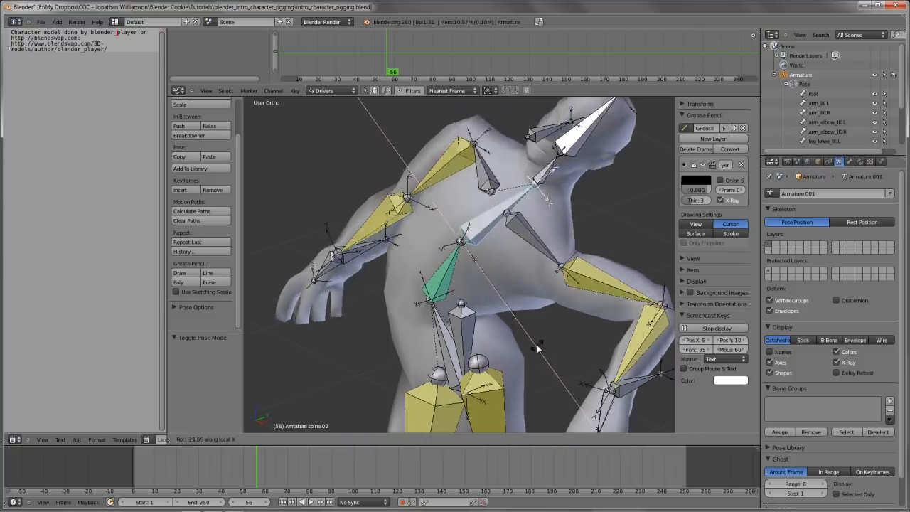
right_click(604, 354)
Return to Edit Mode and compare the axis directions of spine.02, spine.01 and hips from an angled view
scroll(503, 372, "down", 2)
middle_click_drag(453, 349, 465, 202)
key("Tab")
scroll(501, 308, "up", 3)
key("KP_1")
right_click(464, 202)
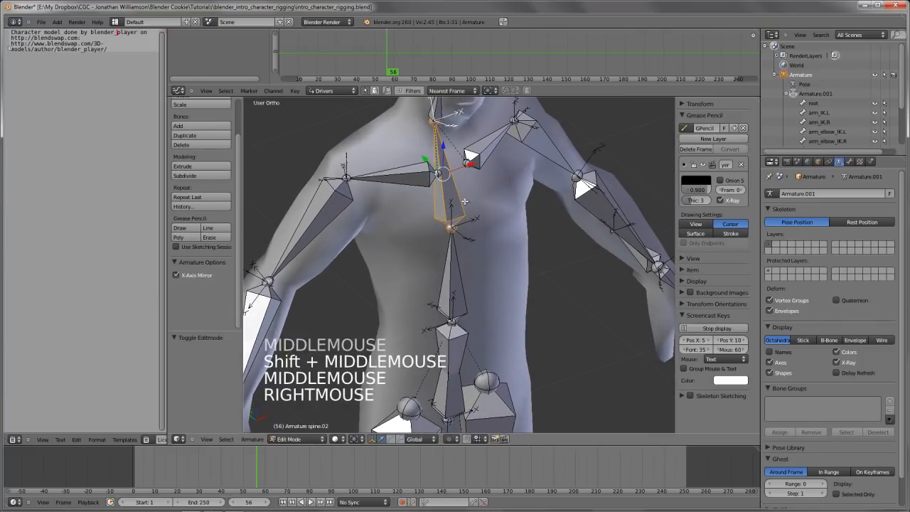
right_click(465, 291, "shift")
mouse_move(490, 315)
middle_mouse_down()
mouse_move(482, 317)
mouse_move(491, 308)
middle_mouse_up()
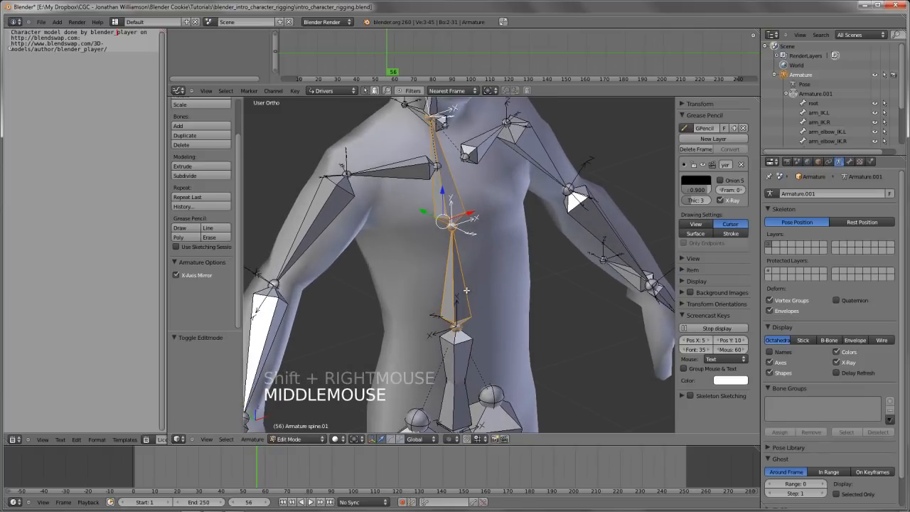
right_click(466, 290)
right_click(459, 384, "shift")
middle_click_drag(490, 391, 493, 306, "shift")
right_click(466, 310)
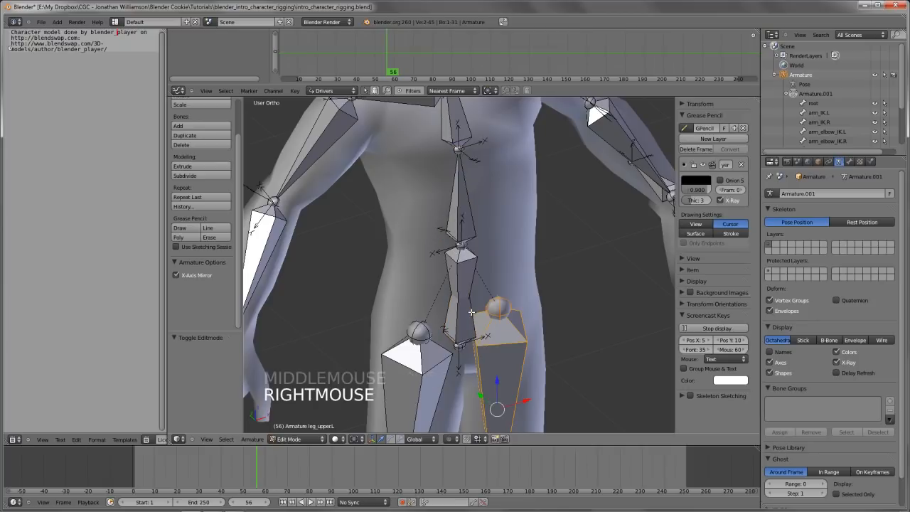
right_click(469, 310)
right_click(468, 320)
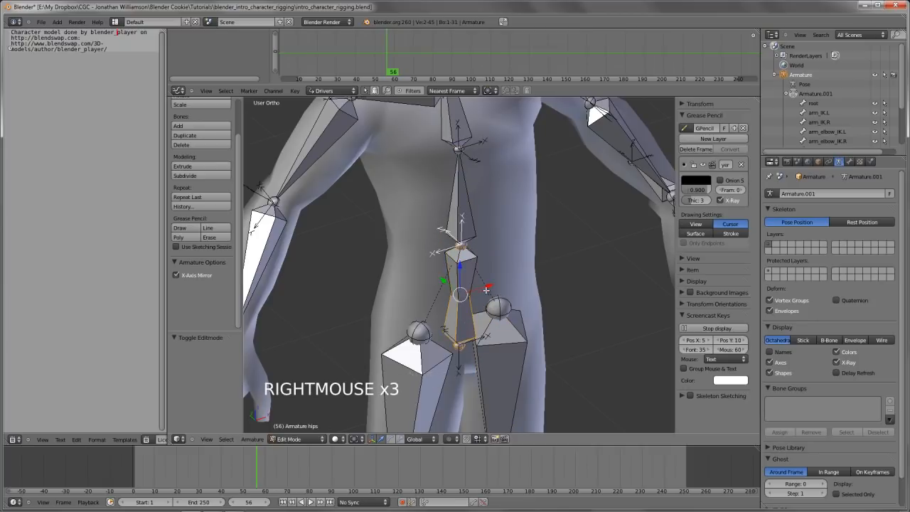
Sketch grease pencil marks around the hips and spine.01 joint, and delete the active grease pencil frame
middle_click_drag(468, 320, 467, 333, "shift")
key("d")
mouse_move(504, 262)
left_mouse_down()
mouse_move(578, 323)
mouse_move(554, 320)
left_mouse_up()
mouse_move(487, 350)
left_mouse_down()
mouse_move(411, 273)
mouse_move(446, 288)
left_mouse_up()
left_click(694, 150)
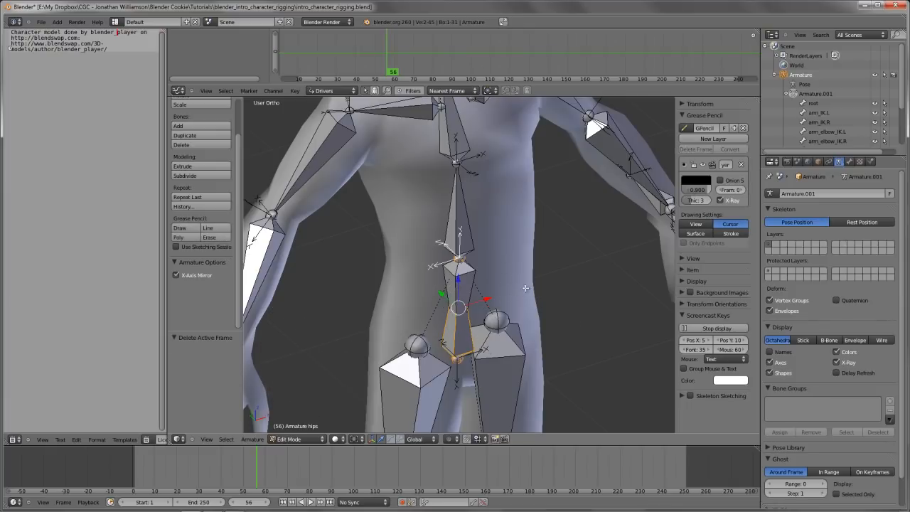
Roll the hips bone by 180° in Edit Mode
middle_click_drag(535, 304, 576, 321, "shift")
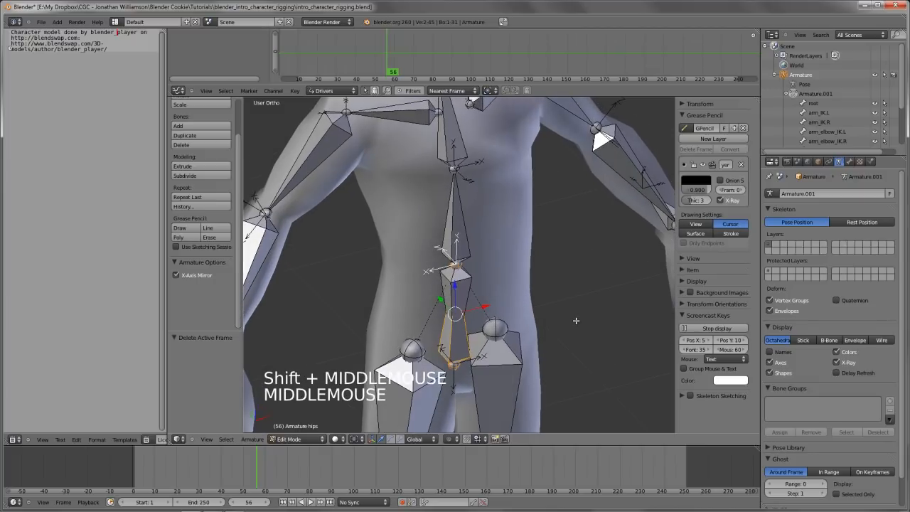
key("ctrl+r")
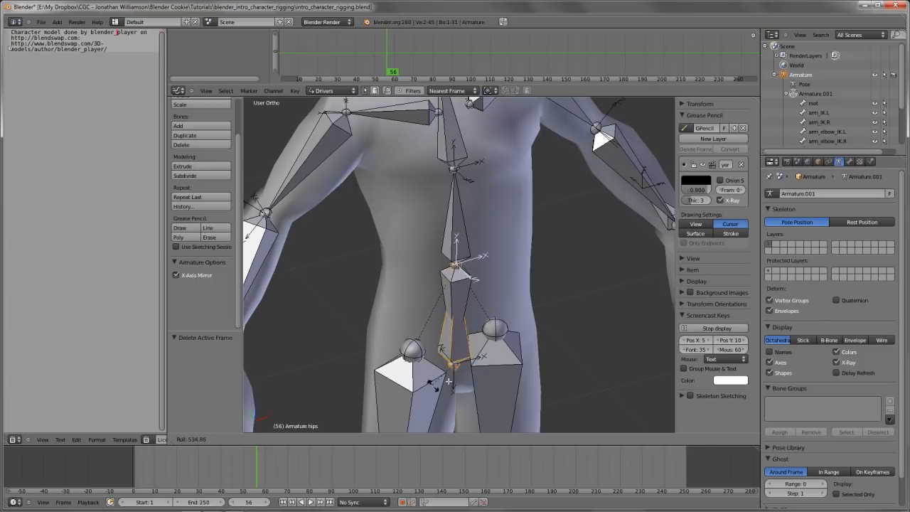
right_click(582, 280)
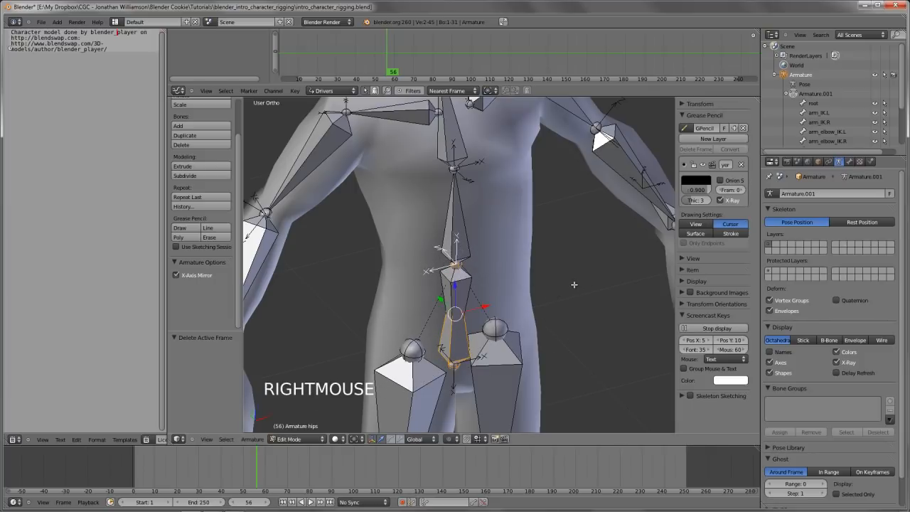
key("ctrl+r")
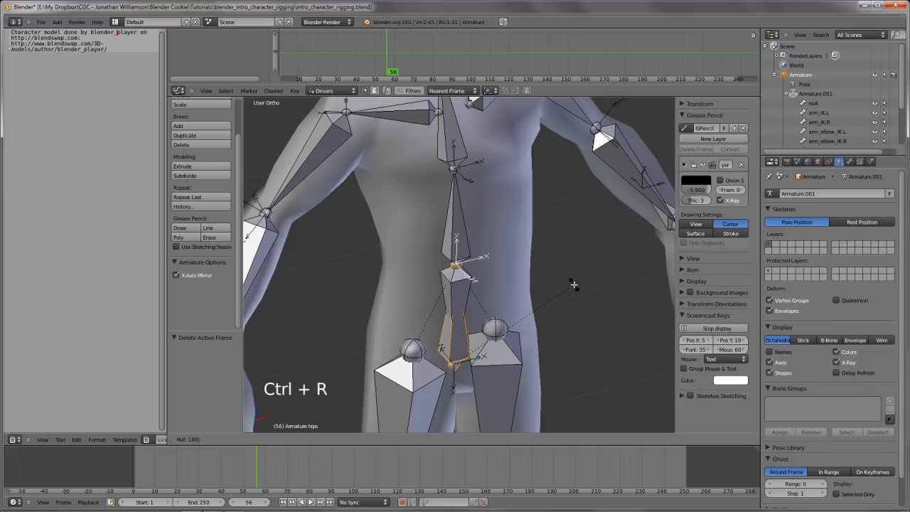
left_click(574, 286)
Switch to Pose Mode in front view and test-rotate the hips bone freely, cancelling the rotation
key("Tab")
key("KP_1")
right_click(609, 311)
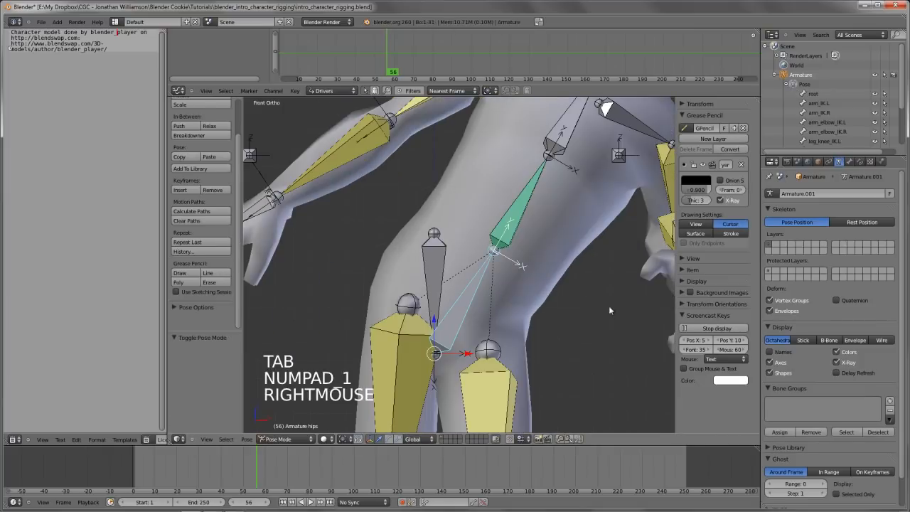
key("r")
key("r")
right_click(567, 261)
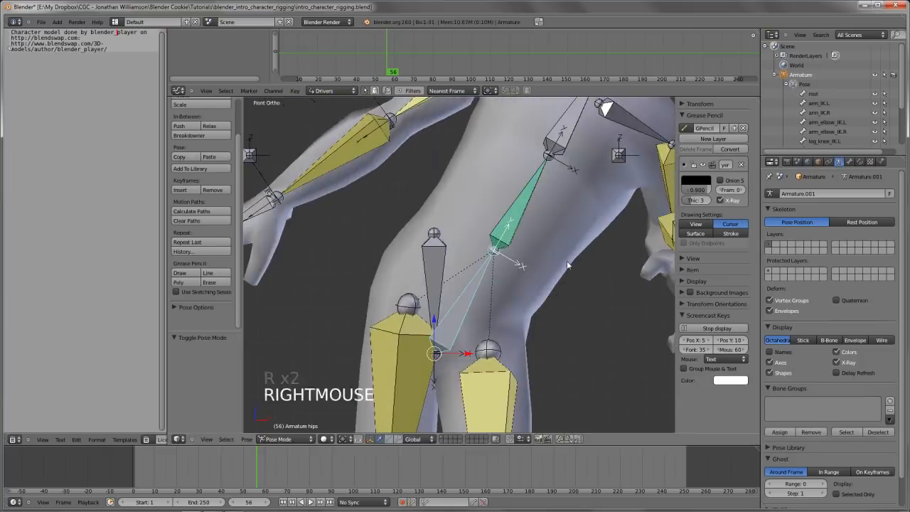
Check the bone constraints of hips and spine.01, and open the bone relations settings of spine.01
right_click(567, 260)
scroll(540, 277, "down", 2)
scroll(466, 298, "up", 3)
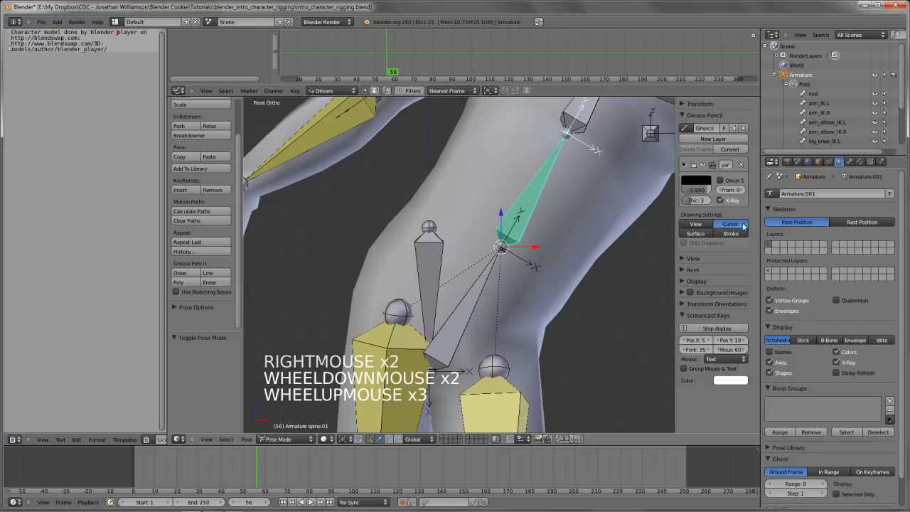
right_click(461, 299)
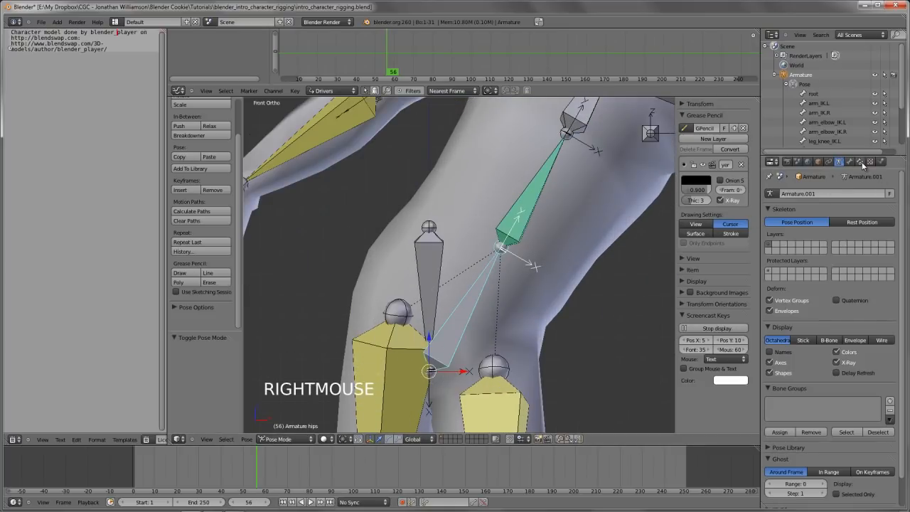
left_click(861, 162)
right_click(529, 203)
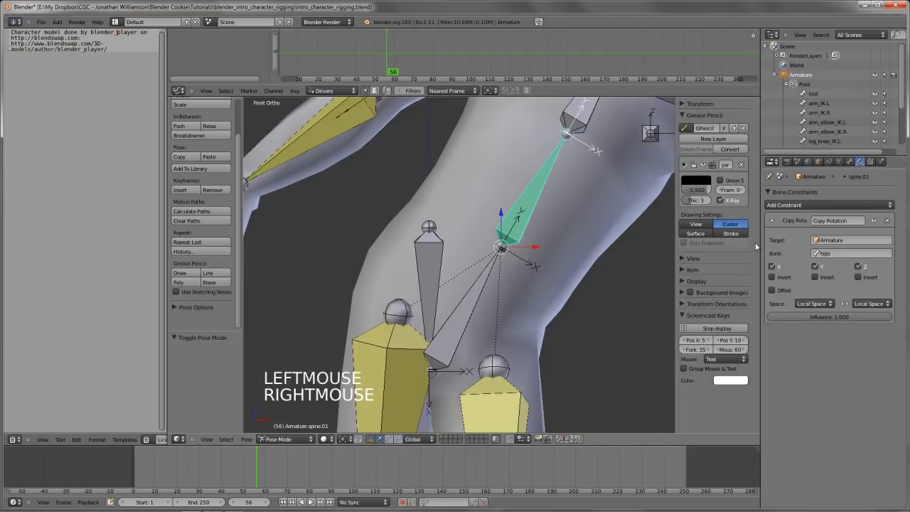
left_click(840, 163)
left_click(850, 163)
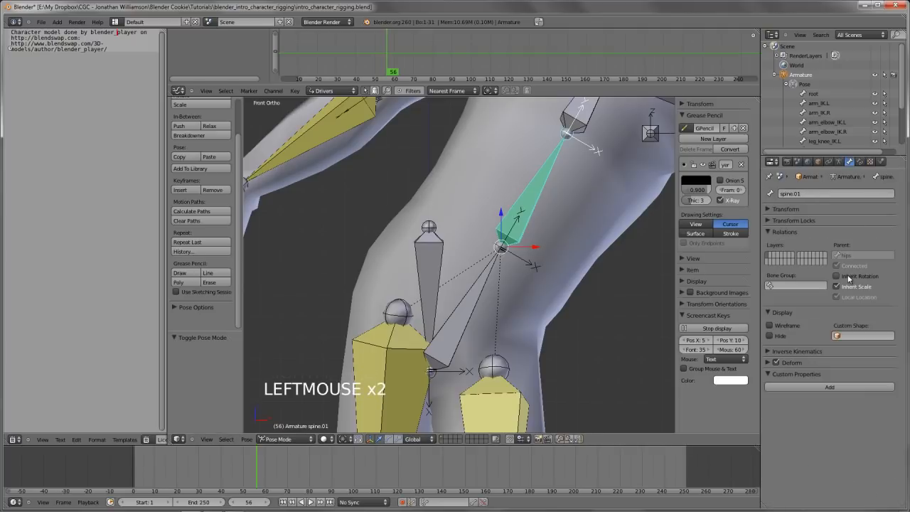
Try inverting the Z axis of spine.01's Copy Rotation constraint, test-rotate the hips bone, and turn the inversion back off
left_click(859, 162)
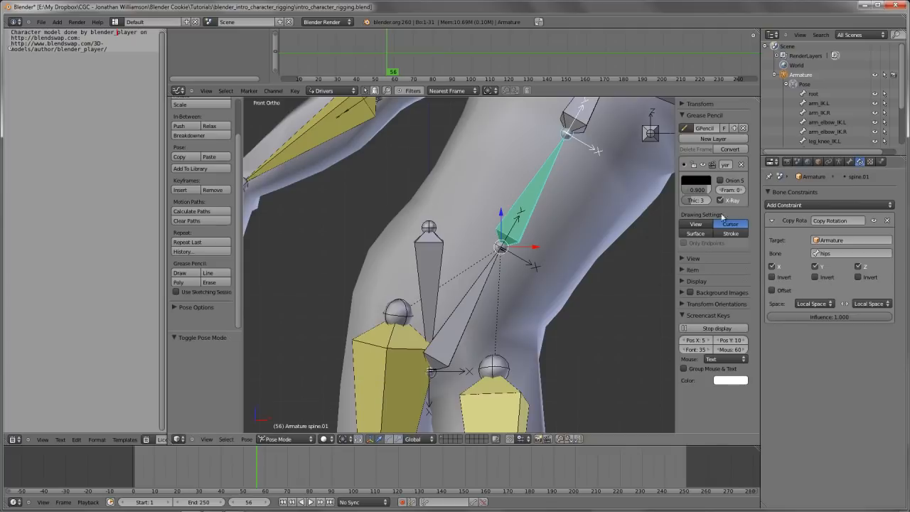
left_click(873, 277)
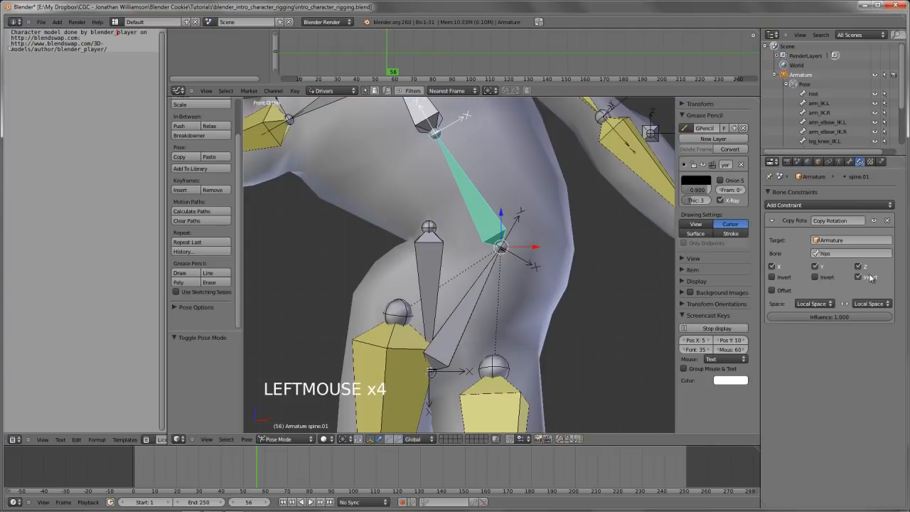
right_click(455, 311)
key("r")
key("r")
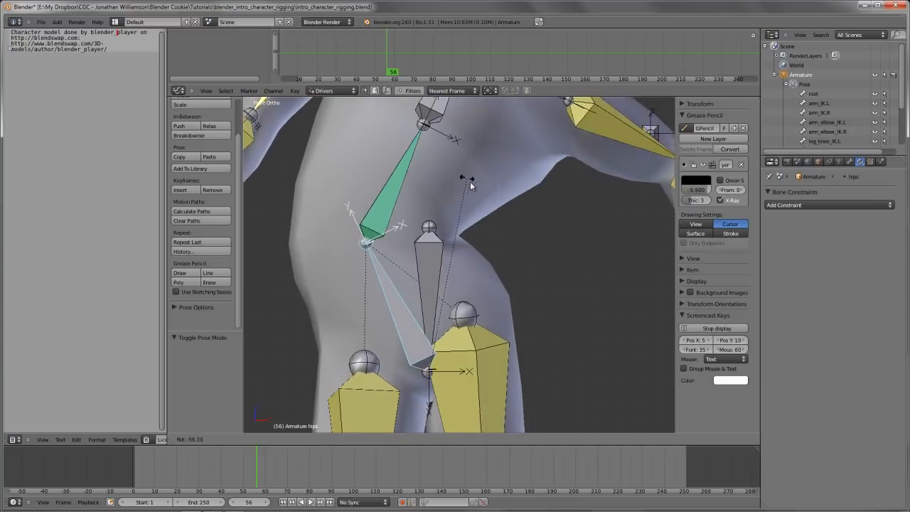
right_click(461, 222)
right_click(464, 305)
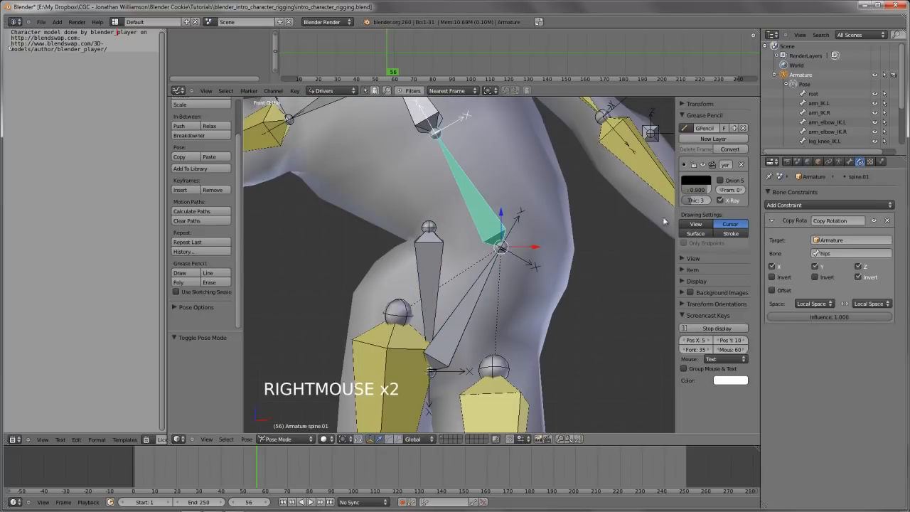
left_click(867, 281)
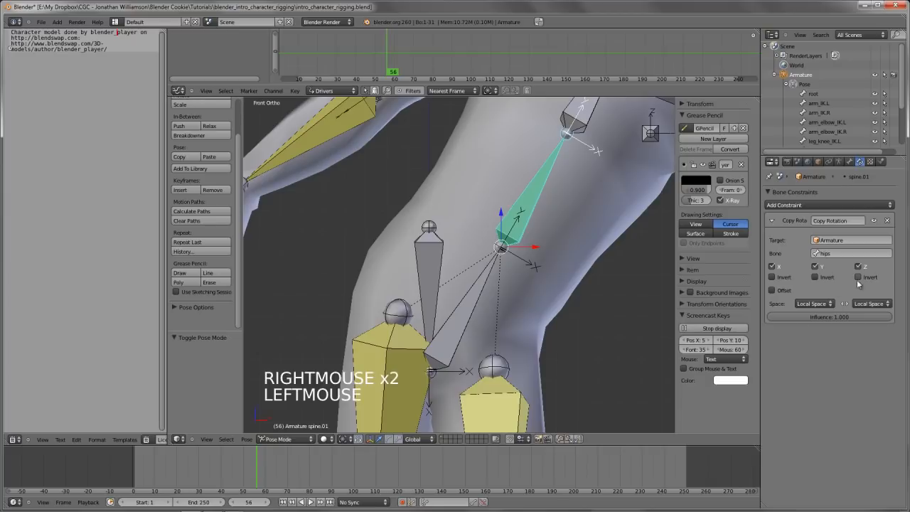
Rotate the hips bone freely by about -36° and enable Offset on spine.01's Copy Rotation constraint
right_click(456, 298)
key("r")
key("r")
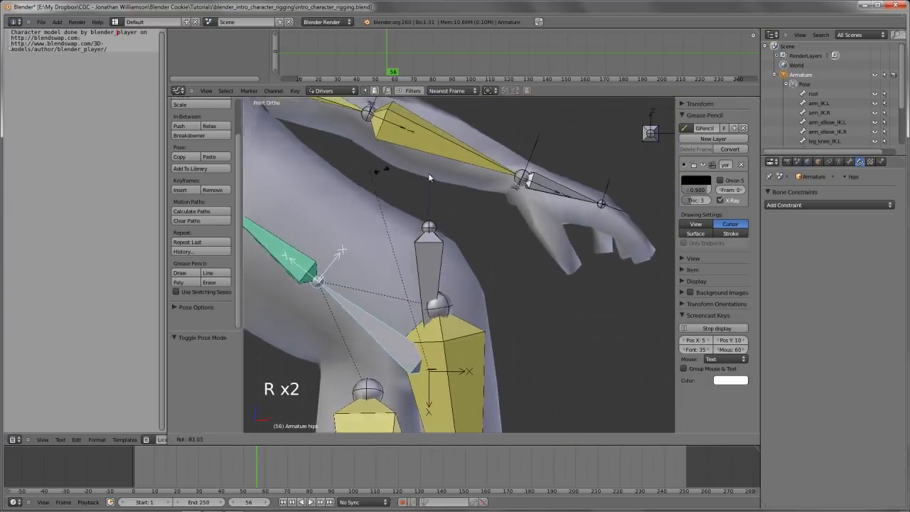
left_click(501, 242)
right_click(413, 214)
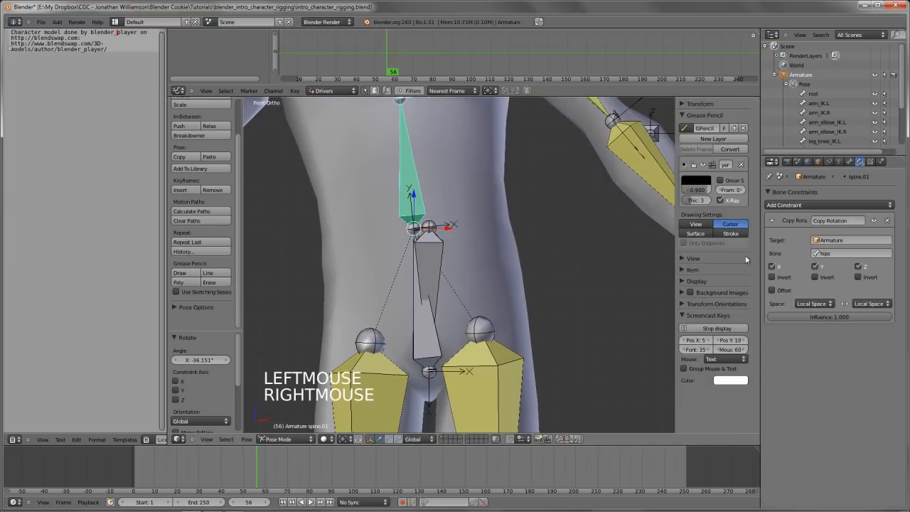
scroll(433, 226, "down", 3)
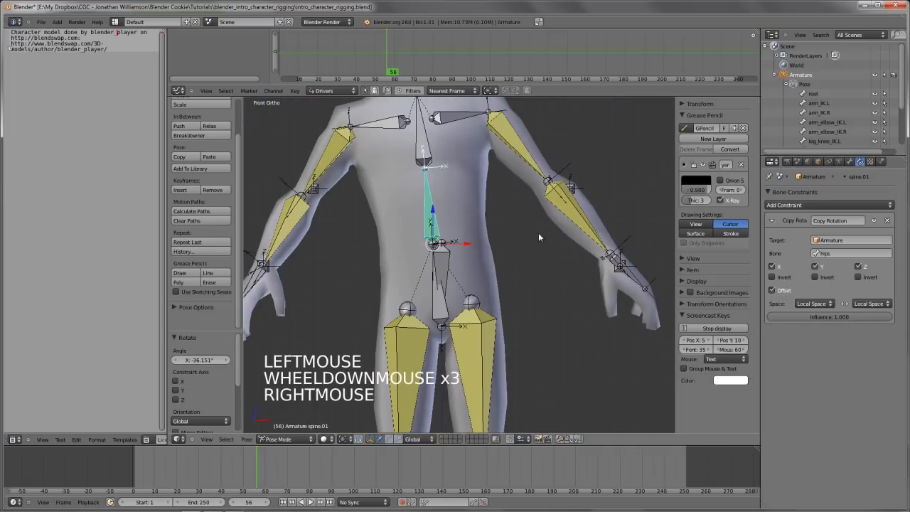
Rotate spine.01 by about 21° and test-rotate the hips bone, cancelling the hips rotation
key("r")
left_click(543, 278)
right_click(438, 304)
key("r")
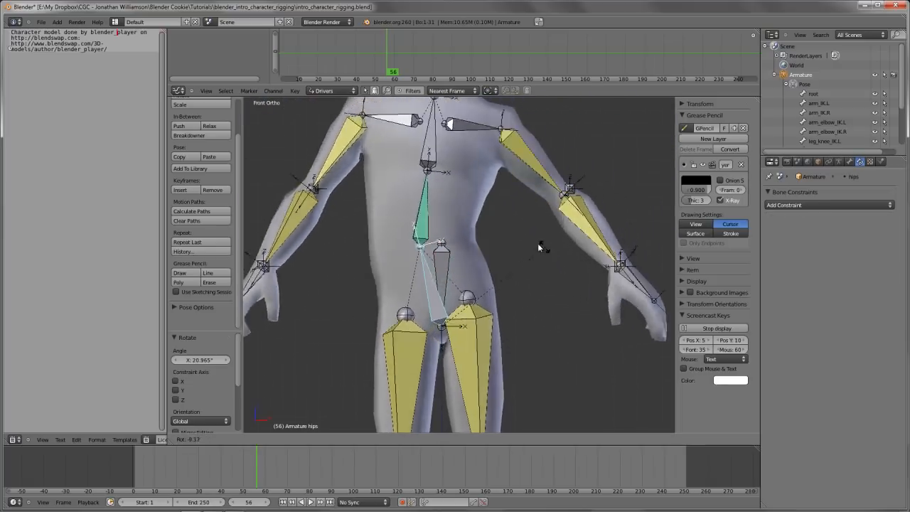
right_click(523, 320)
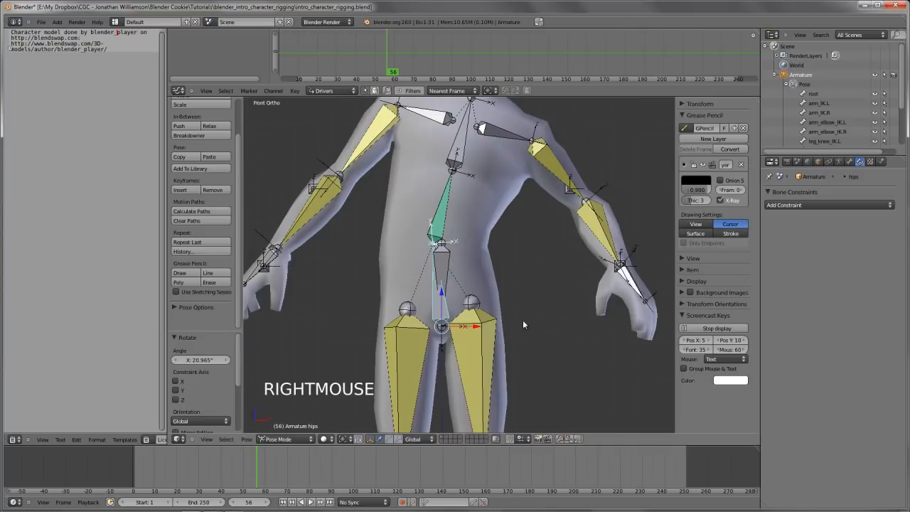
Clear the pose rotation of the hips bone
scroll(475, 270, "up", 2)
middle_click_drag(475, 270, 440, 244, "shift")
key("alt+r")
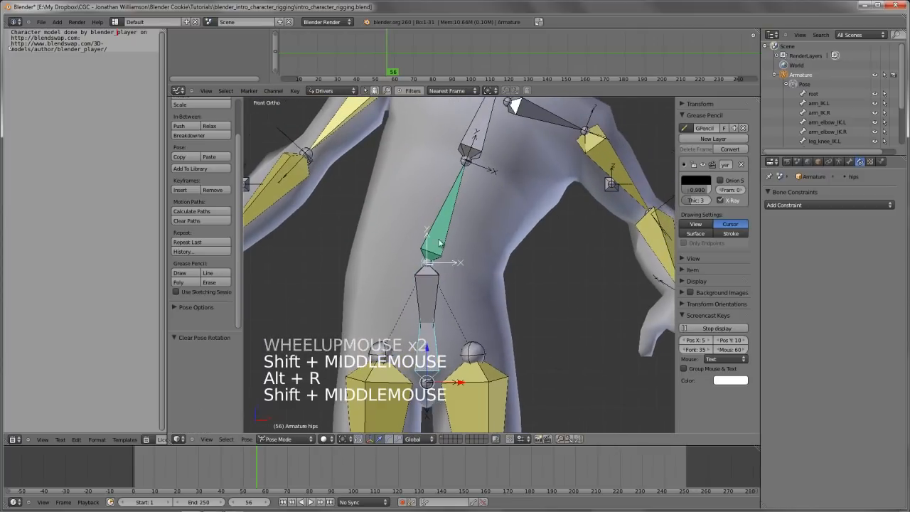
Test-rotate the hips bone freely and in front view to check how spine.01 follows, cancelling each rotation
right_click(423, 346)
right_click(424, 346)
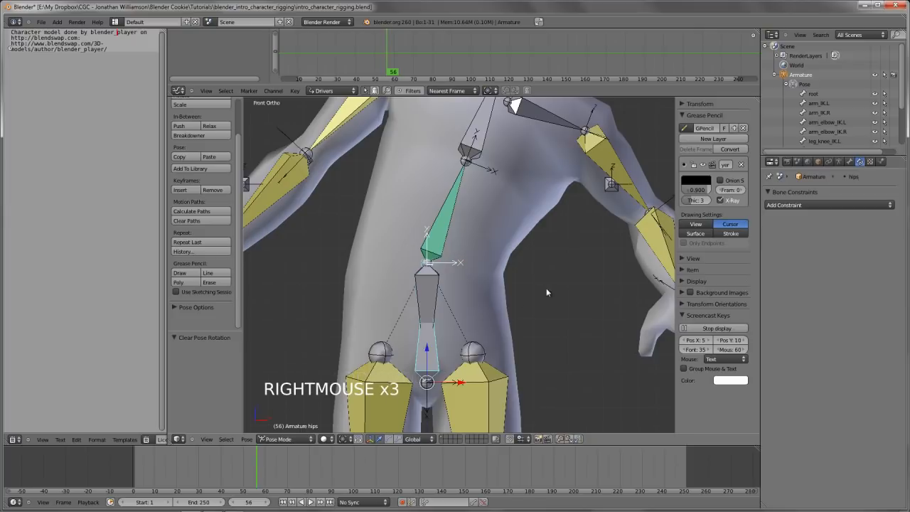
key("r")
key("r")
key("r")
key("r")
right_click(564, 359)
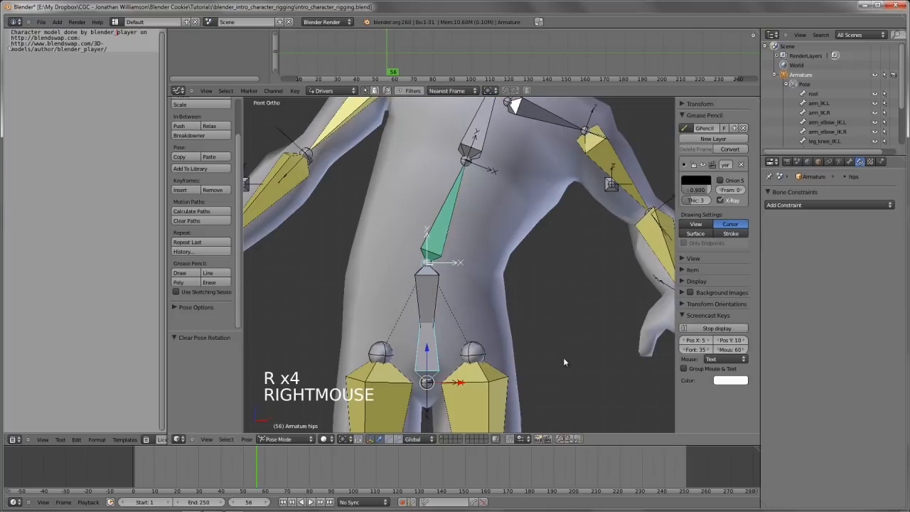
key("KP_1")
scroll(523, 356, "down", 4)
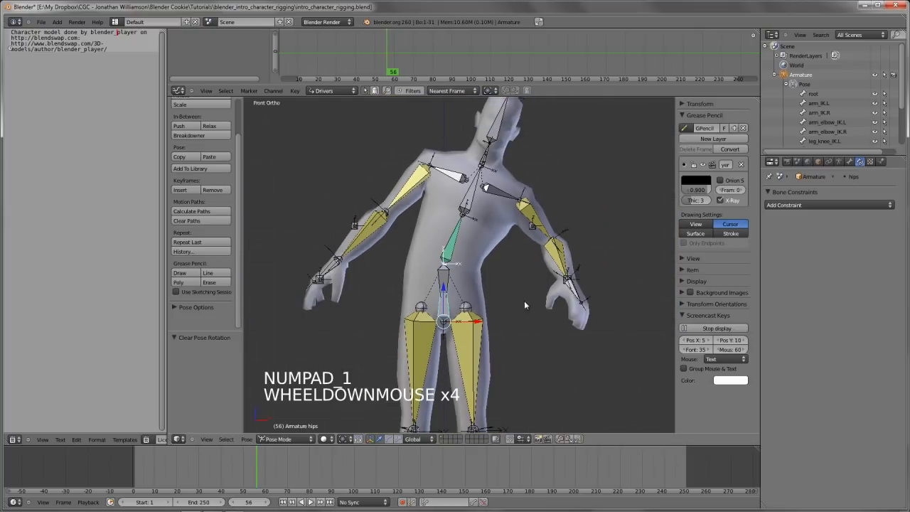
scroll(526, 306, "up", 3)
key("r")
right_click(521, 254)
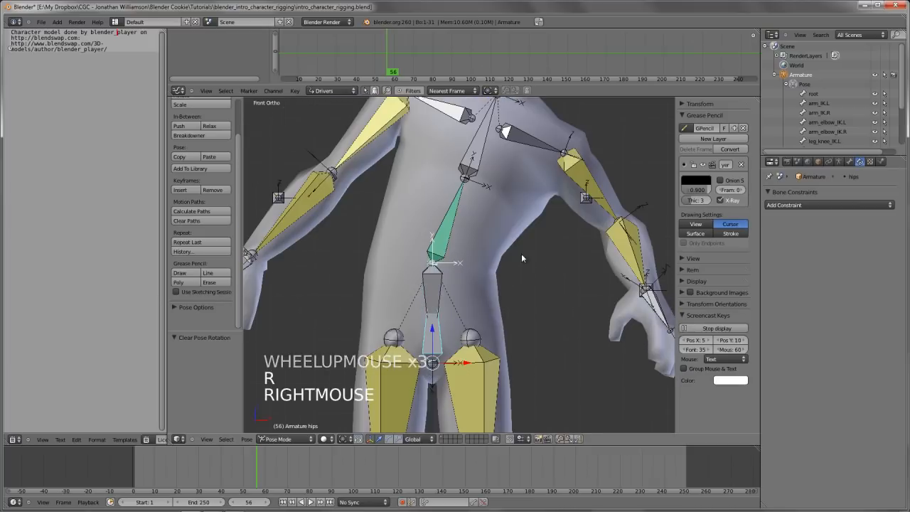
Set the influence of spine.01's Copy Rotation constraint to 0.500
middle_click_drag(521, 253, 492, 256, "shift")
right_click(442, 253)
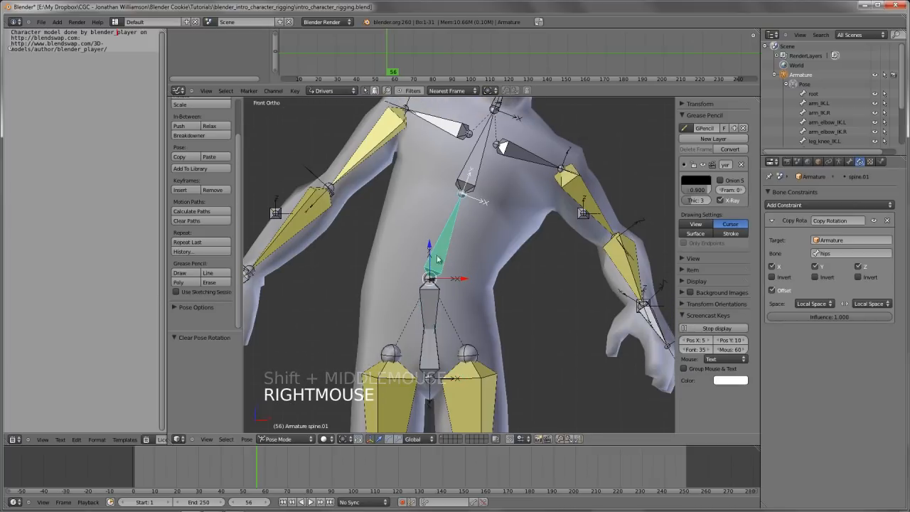
left_click_drag(858, 317, 801, 316)
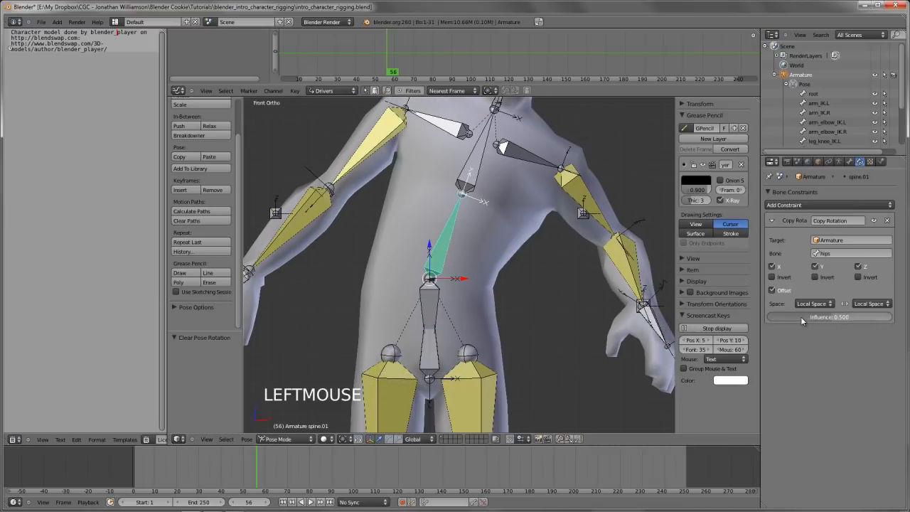
Add a Copy Rotation constraint to spine.02 with the hips bone as its target
right_click(466, 174)
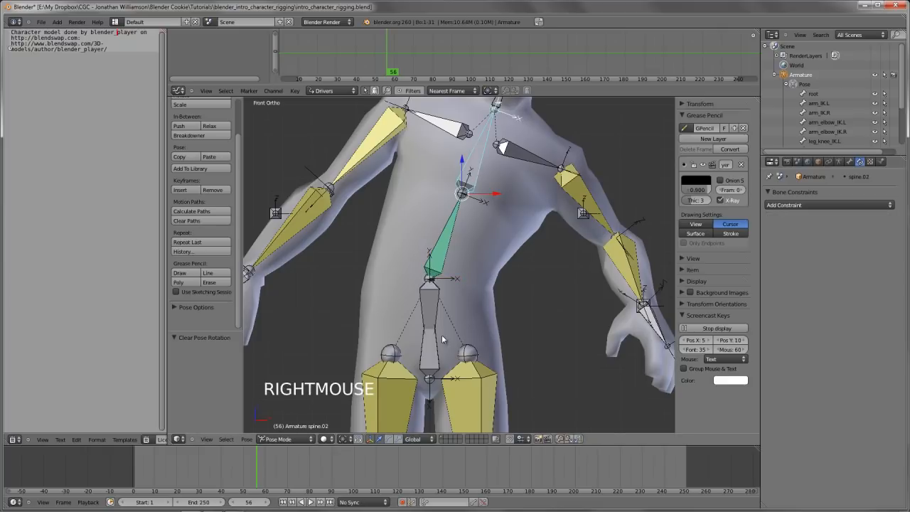
right_click(439, 360)
right_click(470, 179, "shift")
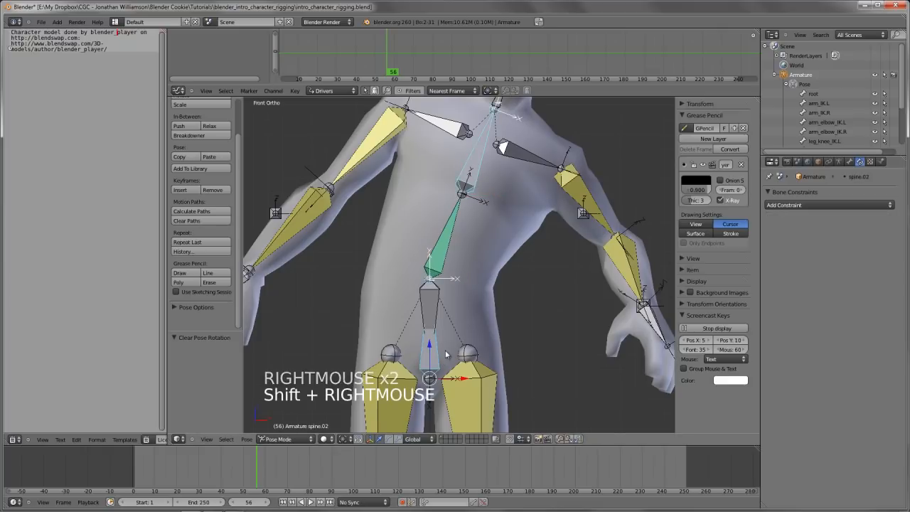
right_click(447, 354)
right_click(447, 354)
right_click(475, 159, "shift")
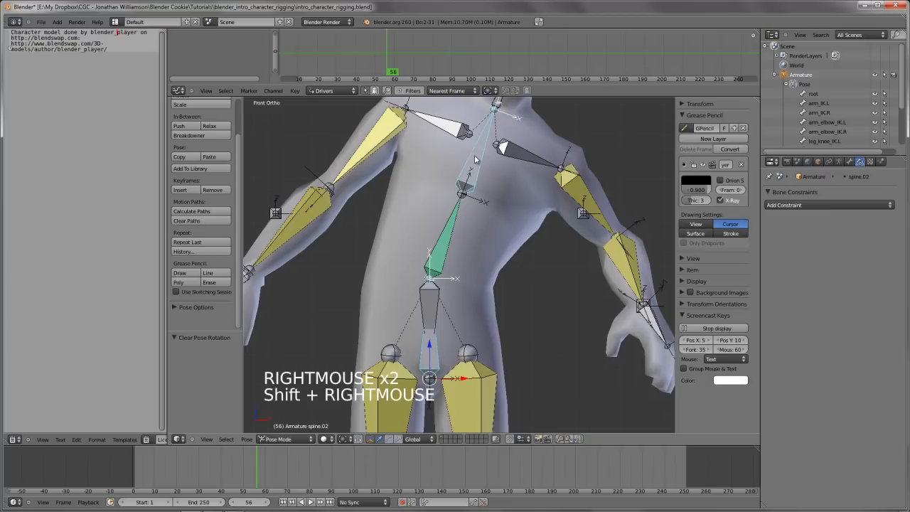
key("ctrl+shift+c")
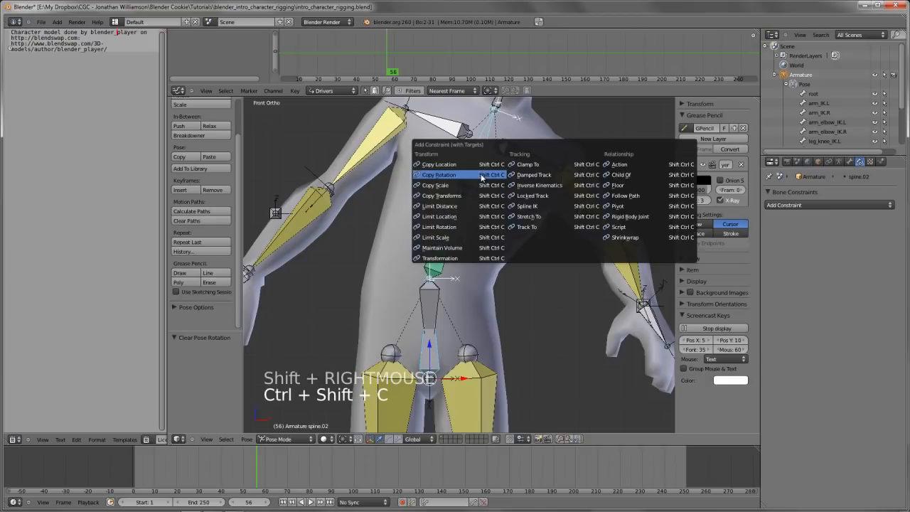
left_click(473, 177)
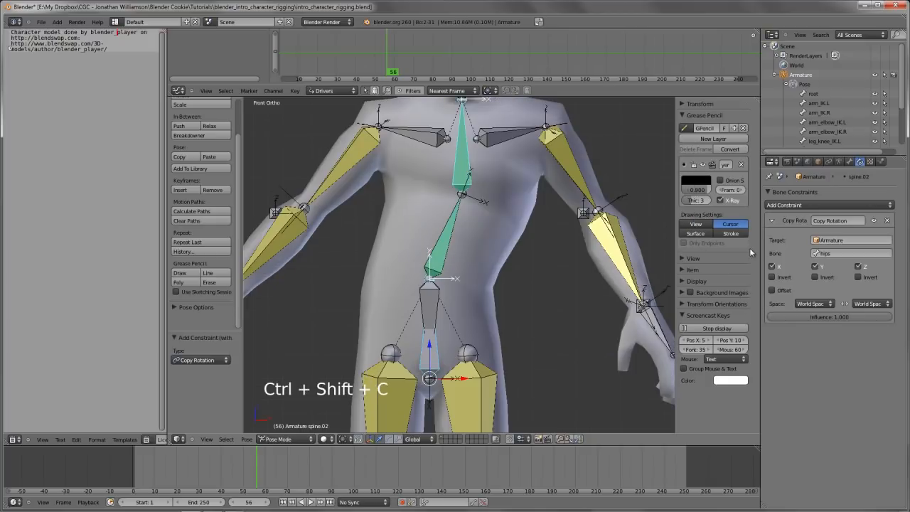
Enable Offset on spine.02's Copy Rotation constraint and set both its target and owner space to Local Space
left_click(773, 290)
left_click(813, 303)
left_click(825, 265)
left_click(872, 304)
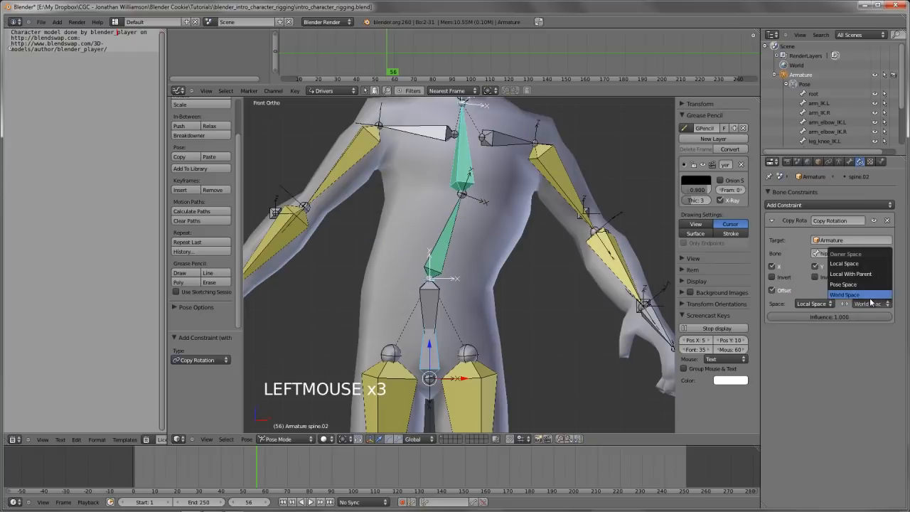
left_click(867, 264)
Test-rotate the hips bone with both spine bones following, cancel it, and clear the pose rotation of spine.01
right_click(416, 315)
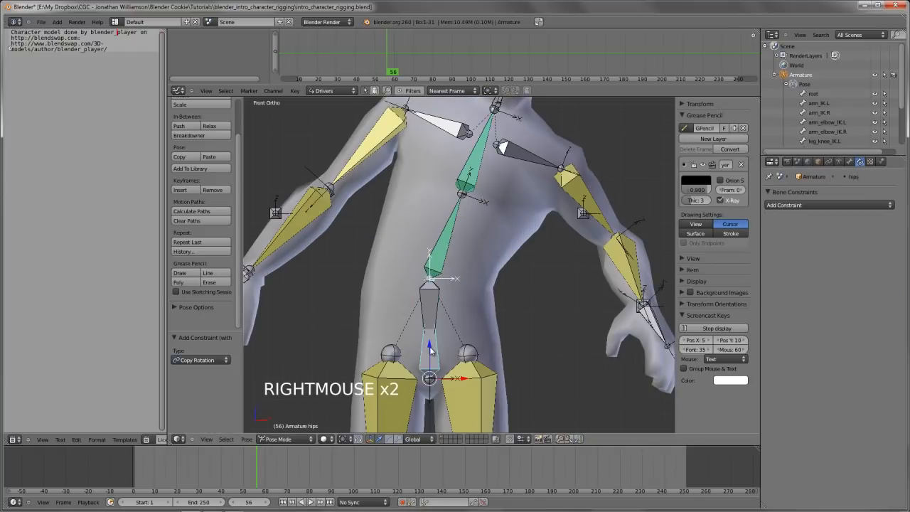
key("r")
key("r")
key("r")
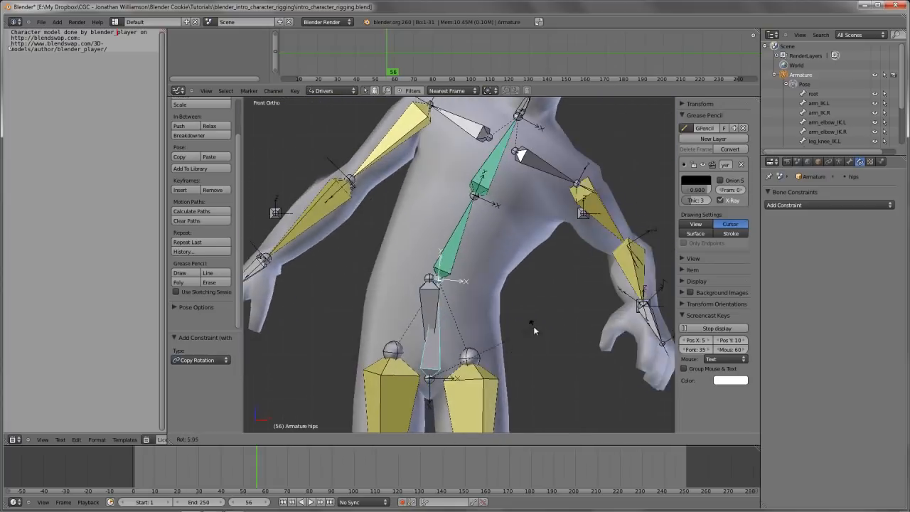
right_click(473, 228)
right_click(449, 247)
key("alt+r")
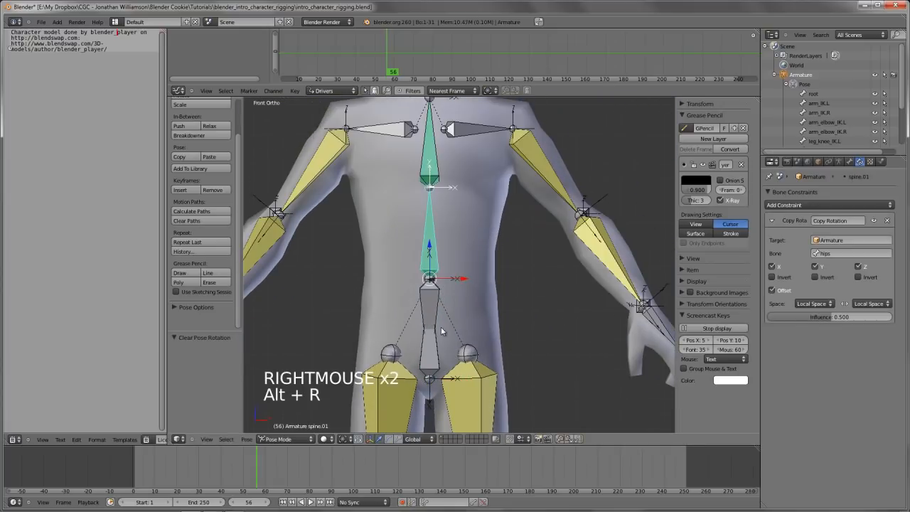
Select only the hips bone and rotate it by about -45° to bend the spine sideways
key("a")
right_click(441, 327)
scroll(459, 326, "down", 1)
right_click(439, 340)
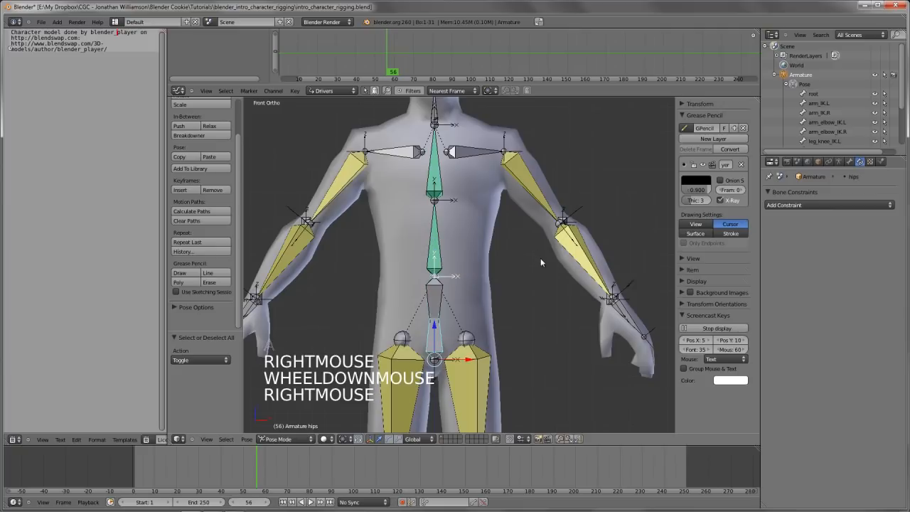
key("r")
key("r")
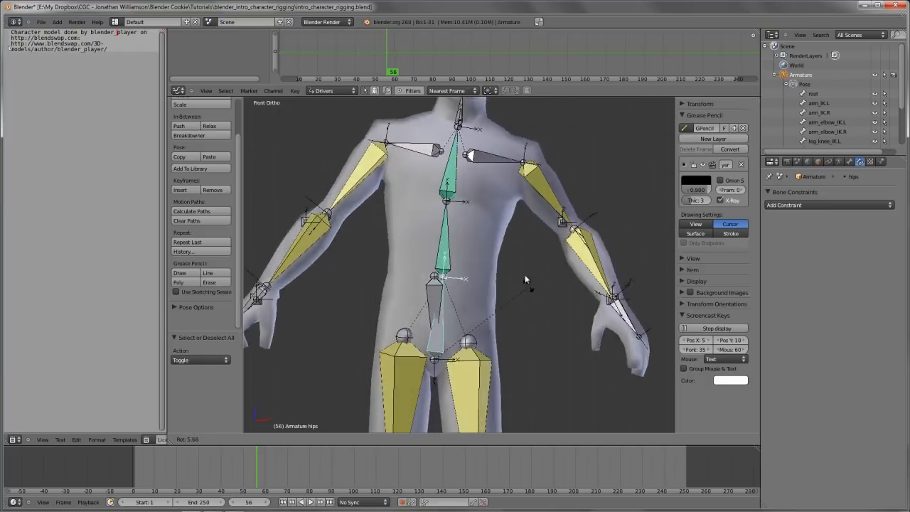
left_click(438, 220)
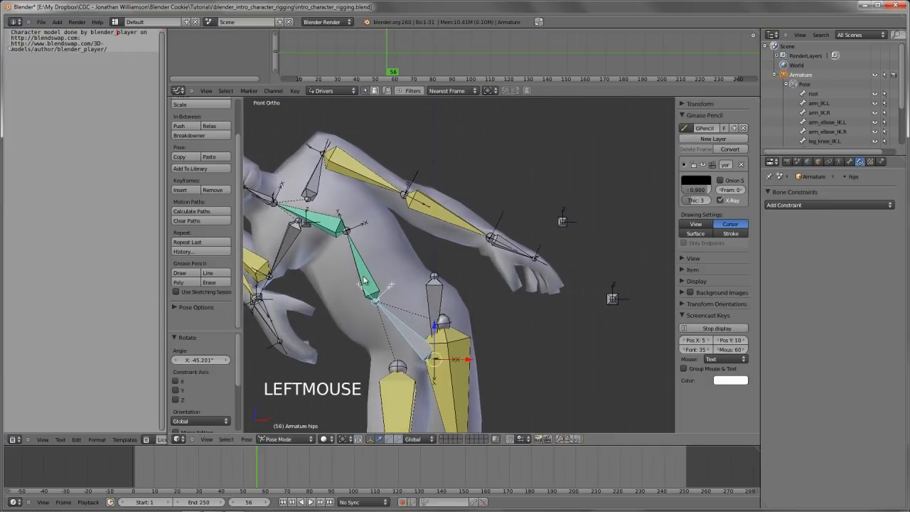
Raise the influence of spine.01's Copy Rotation constraint and test-rotate the hips bone in front view, cancelling the rotation
right_click(370, 279)
left_click_drag(830, 316, 872, 317)
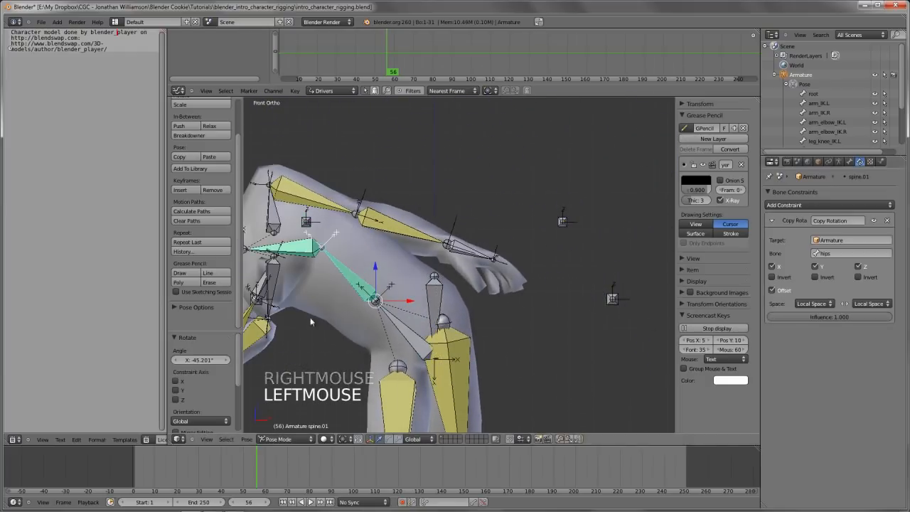
right_click(400, 326)
key("KP_1")
key("r")
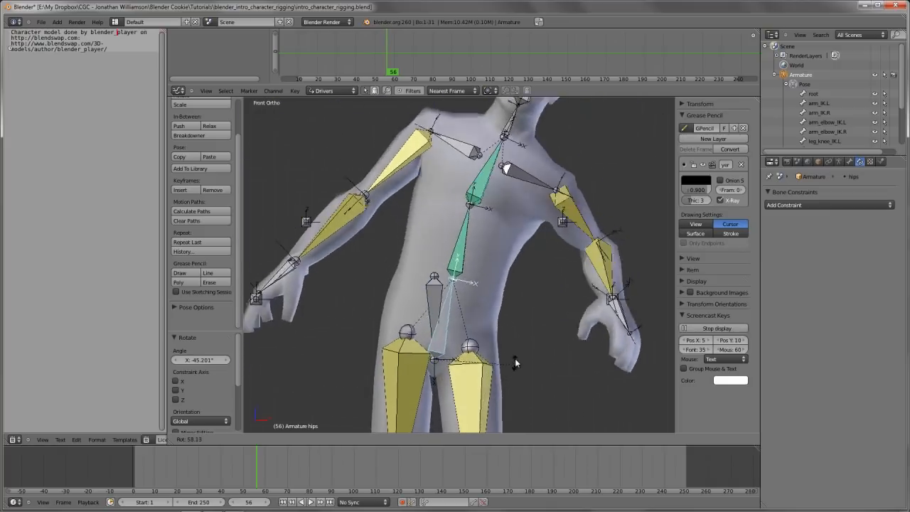
right_click(521, 297)
scroll(499, 292, "down", 2)
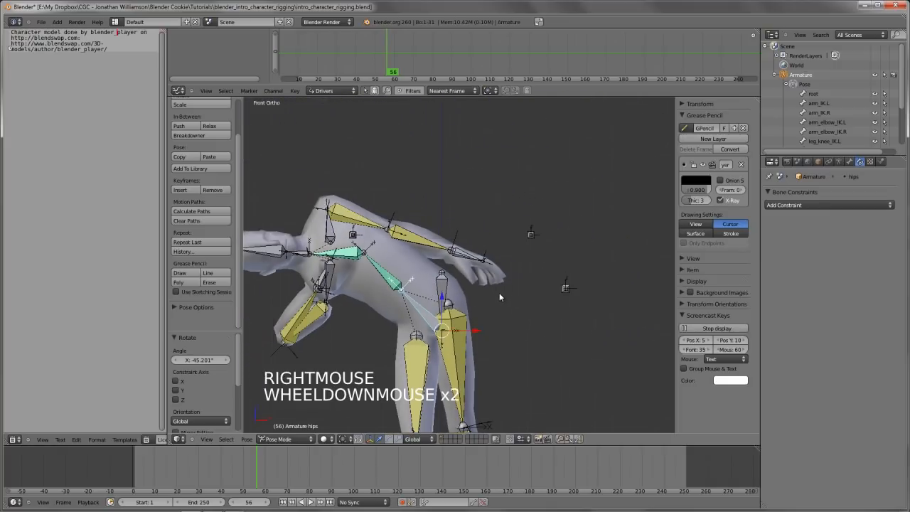
Clear the hips bone's rotation, then test-rotate the hips_root bone and cancel its rotation
key("alt+r")
scroll(496, 307, "up", 2)
key("a")
right_click(430, 306)
key("r")
key("r")
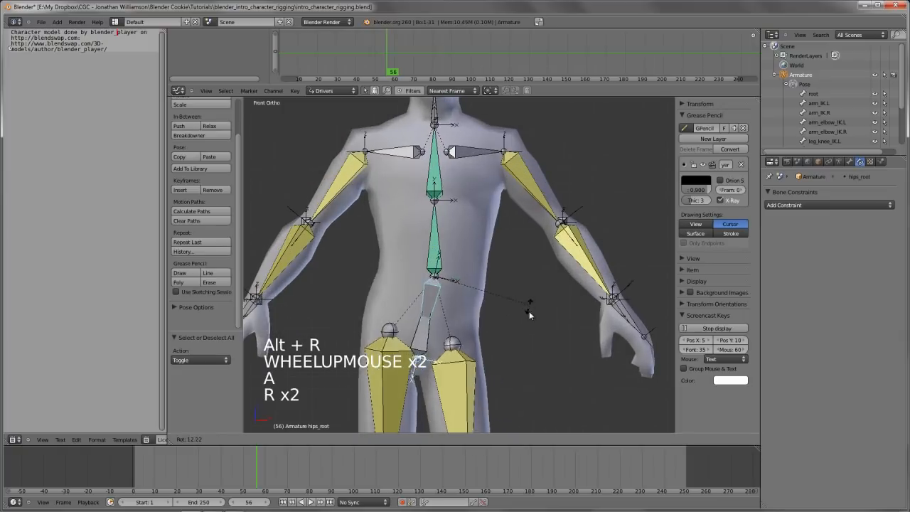
right_click(500, 289)
Deselect all bones and inspect the character's rest pose from the front
scroll(500, 288, "down", 4)
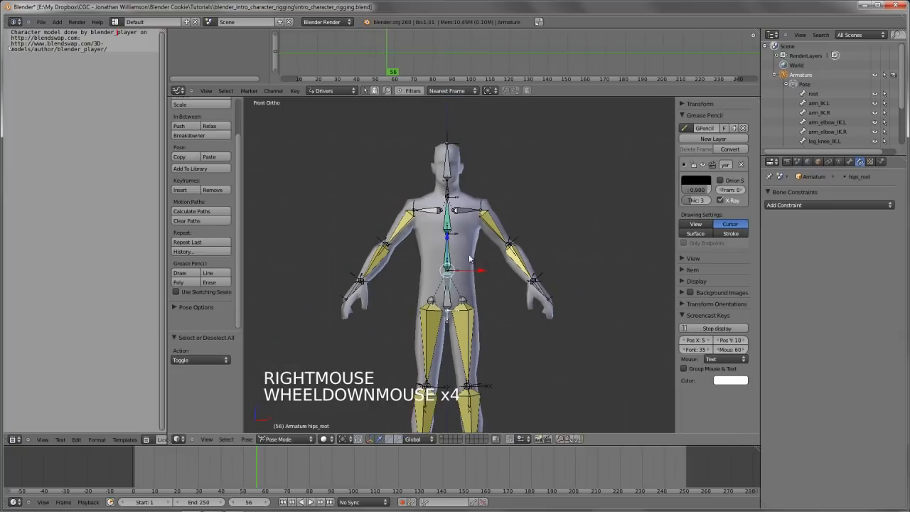
key("a")
mouse_move(506, 284)
middle_mouse_down()
mouse_move(522, 277)
mouse_move(520, 316)
mouse_move(501, 286)
middle_mouse_up()
scroll(521, 278, "up", 2)
key("KP_1")
middle_click_drag(497, 319, 496, 291, "shift")
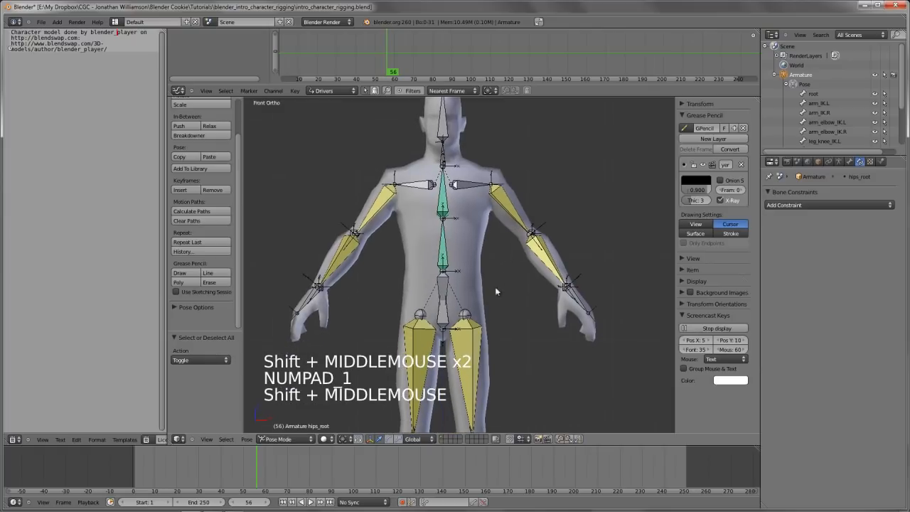
Test-rotate the hips_root bone, then test-move it, cancelling both transforms
right_click(449, 313)
key("r")
key("r")
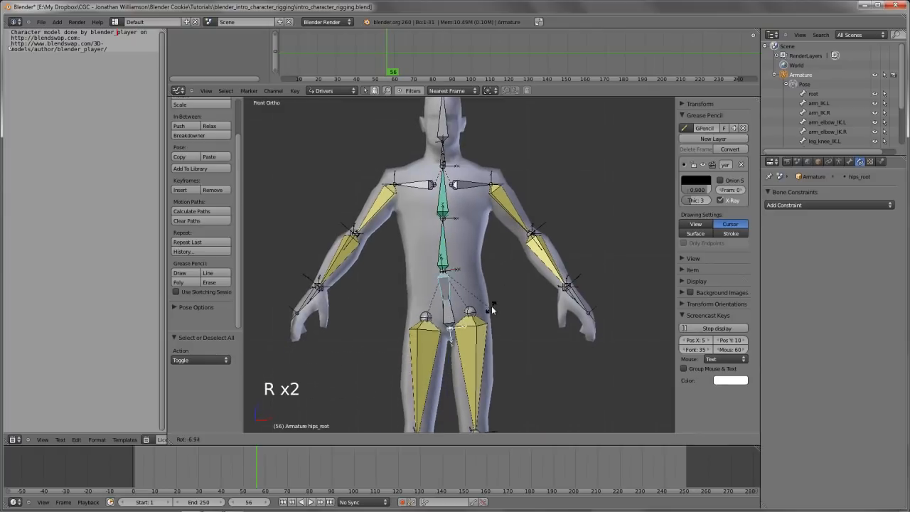
key("Escape")
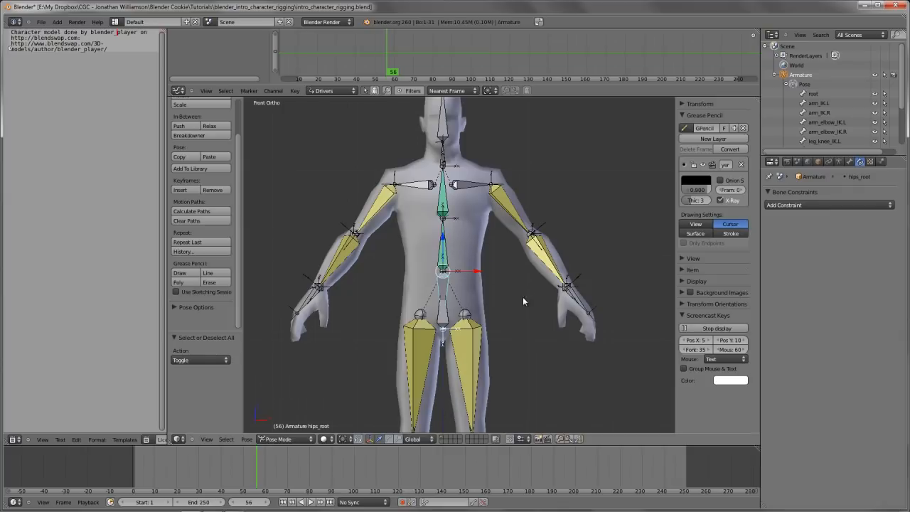
key("g")
key("g")
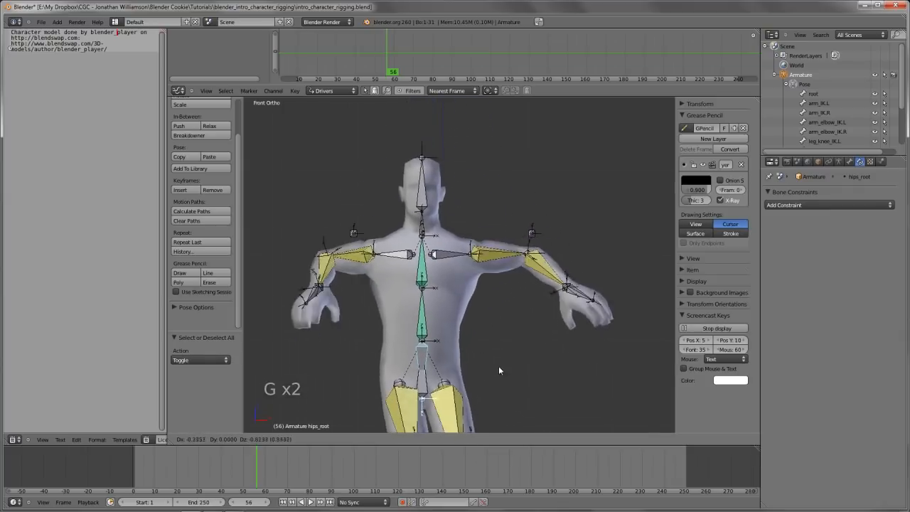
right_click(498, 365)
Select the hips bone and test-rotate it in front view to bend the spine sideways, cancelling the rotation
right_click(454, 324)
right_click(449, 320)
key("r")
key("r")
key("r")
key("r")
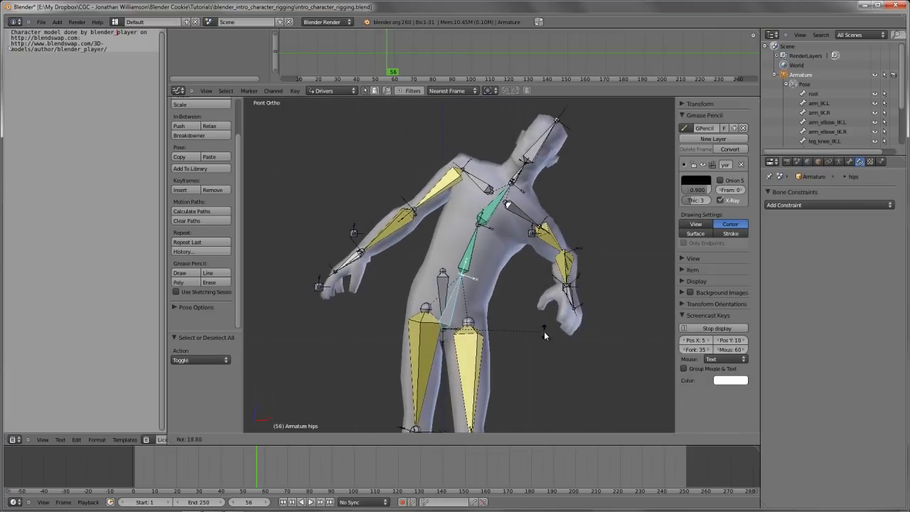
right_click(540, 284)
Select the spine.02 bone and test-rotate it twice in front view, cancelling each rotation
right_click(447, 211)
key("r")
key("r")
key("r")
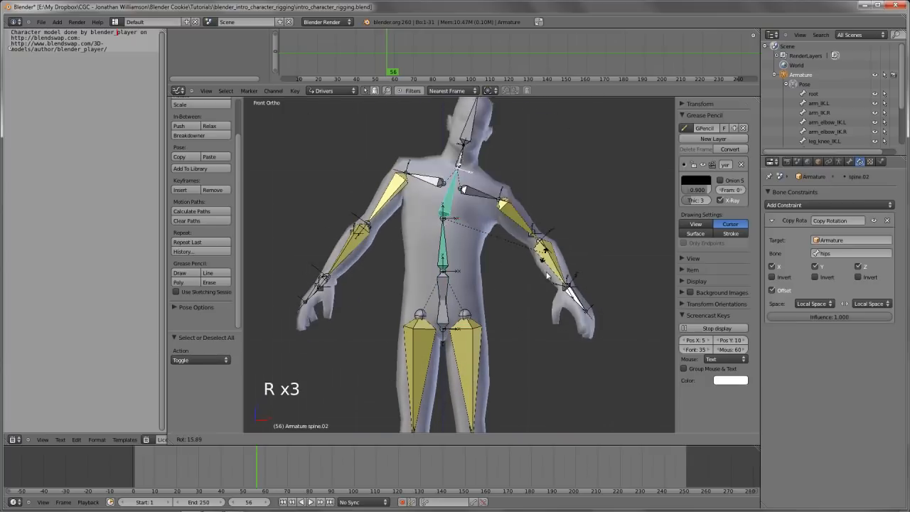
right_click(507, 235)
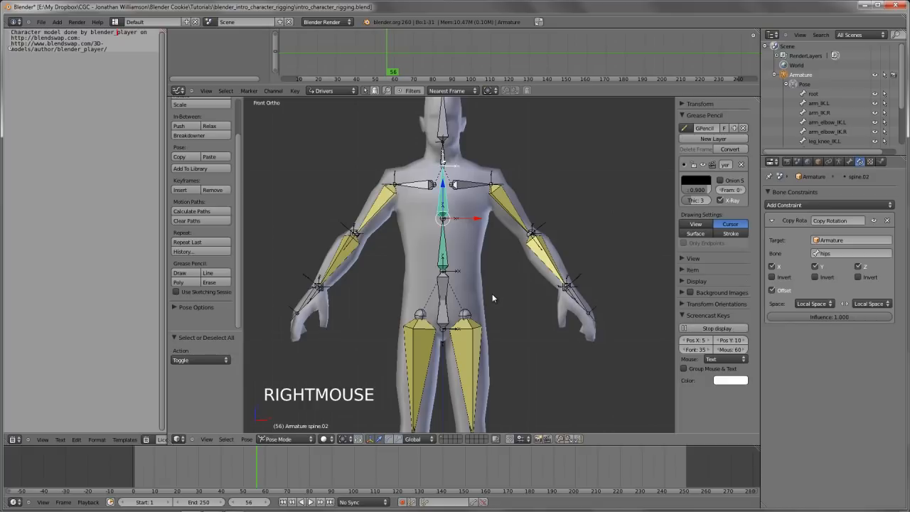
middle_click_drag(493, 272, 494, 273, "shift")
key("r")
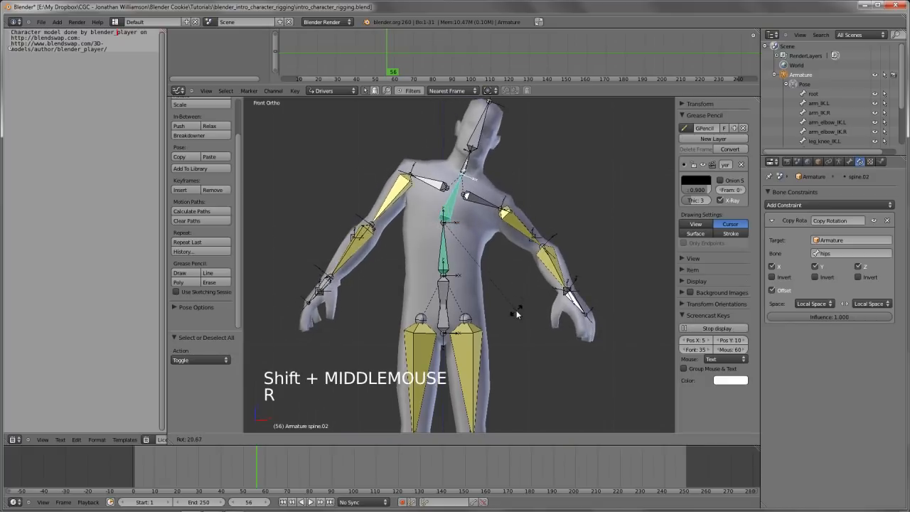
right_click(517, 313)
Select the hips_root bone, inspect it in wireframe and solid display, and test-move it, cancelling the move
right_click(445, 328)
key("z")
scroll(491, 314, "up", 1)
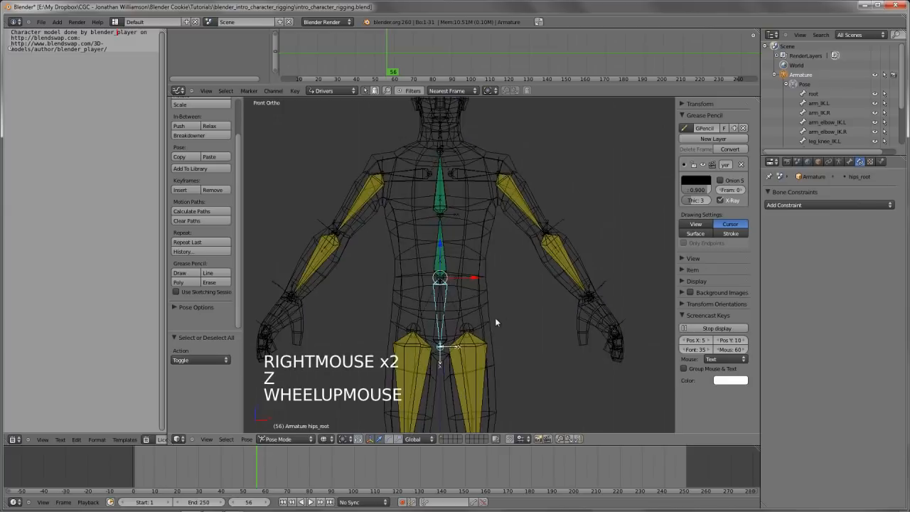
key("z")
middle_click_drag(495, 317, 500, 313, "shift")
key("z")
key("z")
scroll(559, 309, "down", 2)
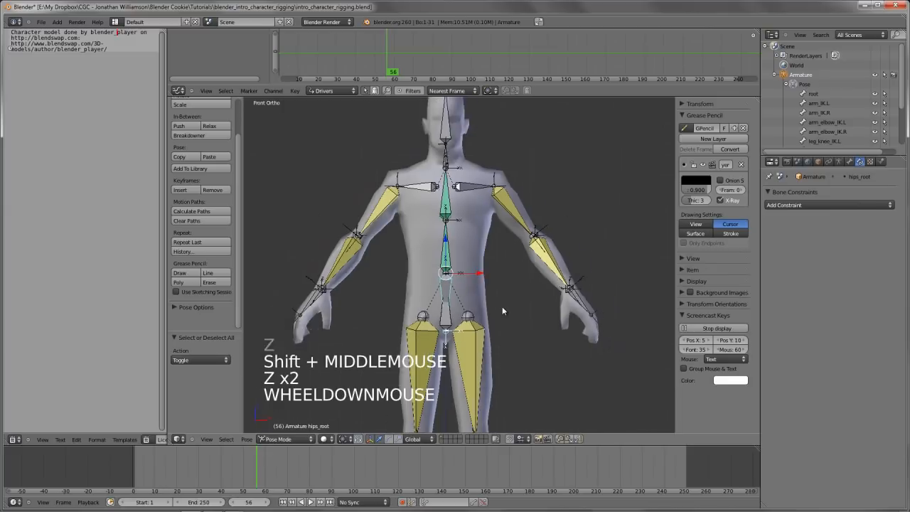
key("r")
key("g")
key("g")
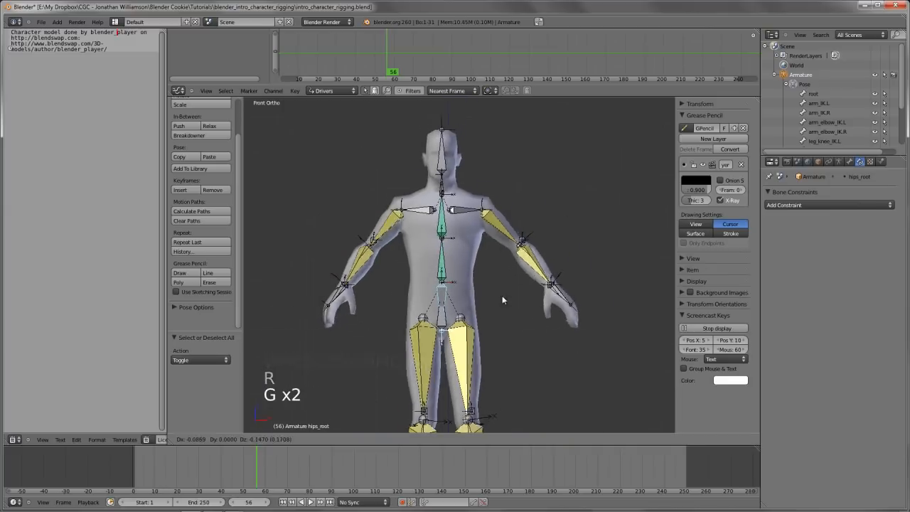
right_click(548, 284)
In the armature's edit mode, parent arm_IK.L to the hips_root bone with Keep Offset
key("z")
key("Tab")
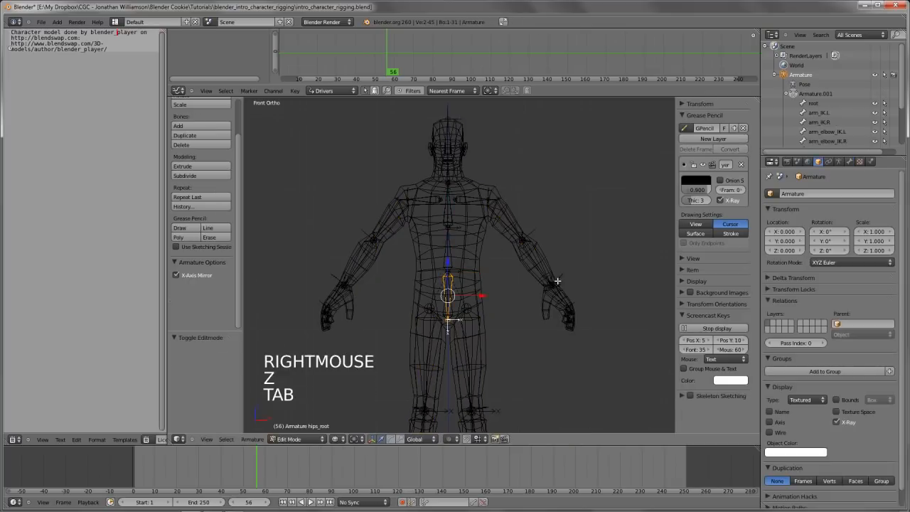
middle_click_drag(553, 280, 525, 293)
key("z")
right_click(542, 302)
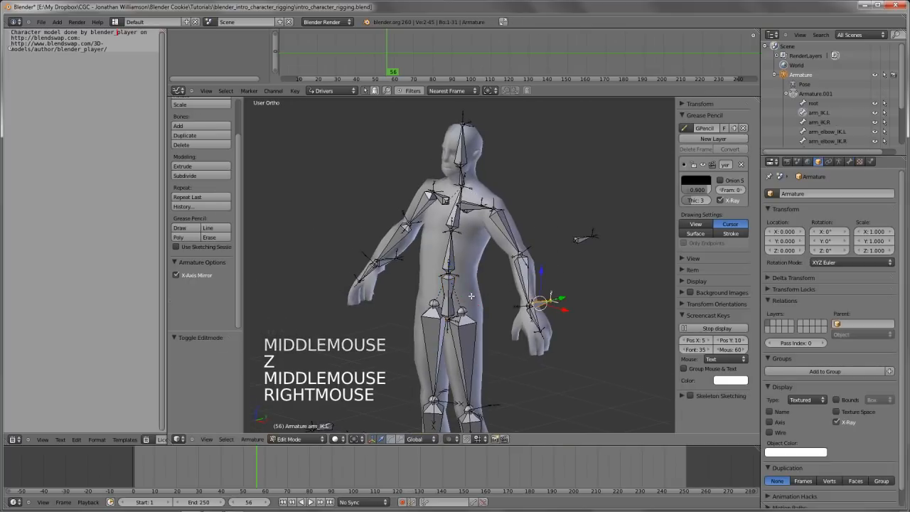
right_click(454, 279, "shift")
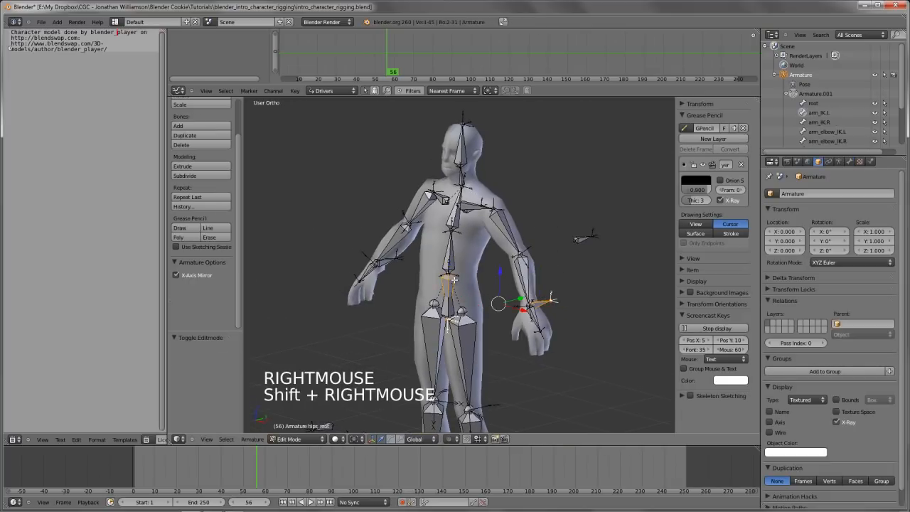
key("ctrl+p")
left_click(453, 289)
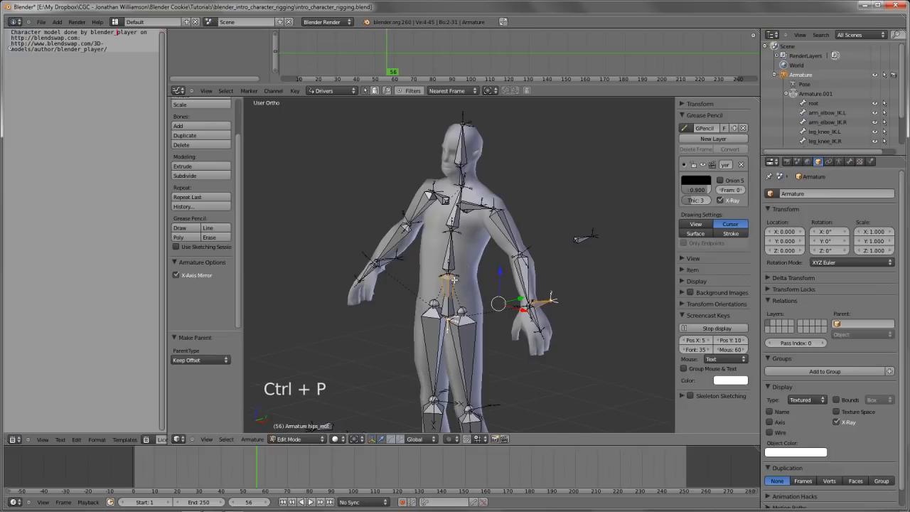
Return to pose mode and test how the arms follow hips_root by rotating and moving it in front view, cancelling each transform
key("Tab")
key("KP_1")
key("r")
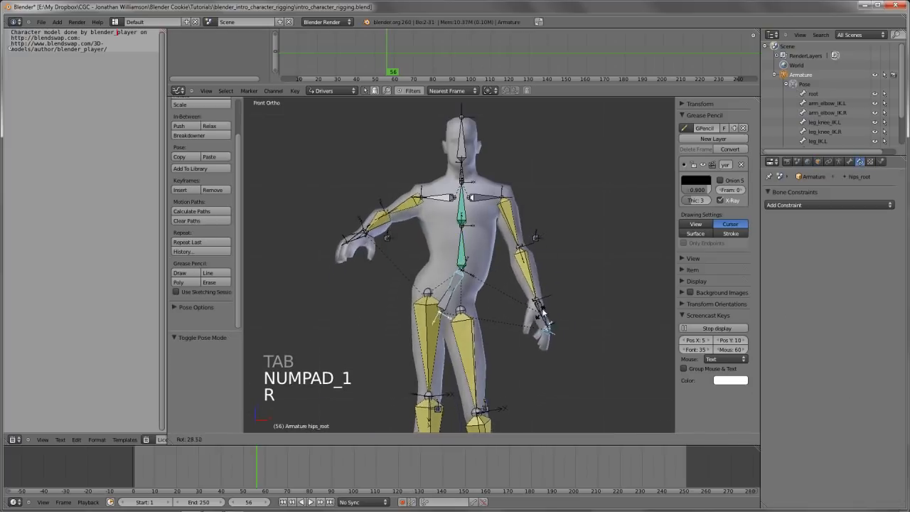
key("g")
key("g")
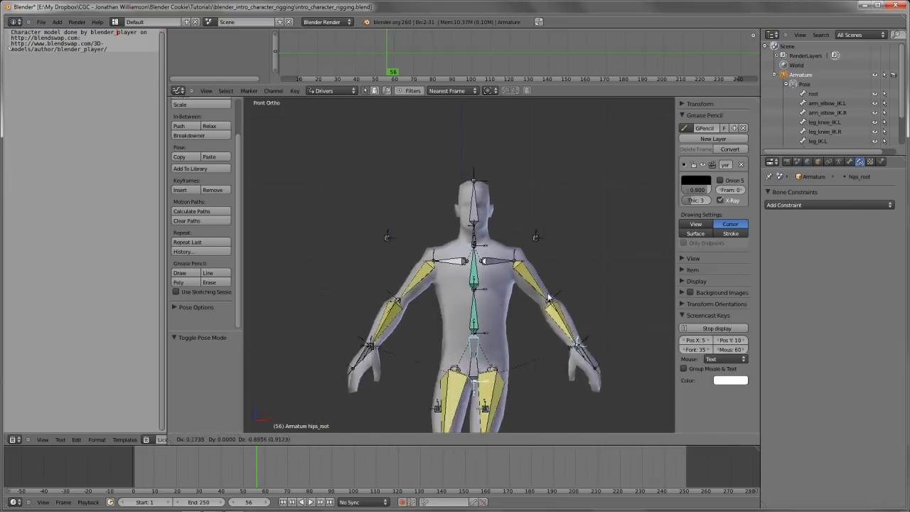
right_click(467, 268)
scroll(467, 268, "down", 2)
key("r")
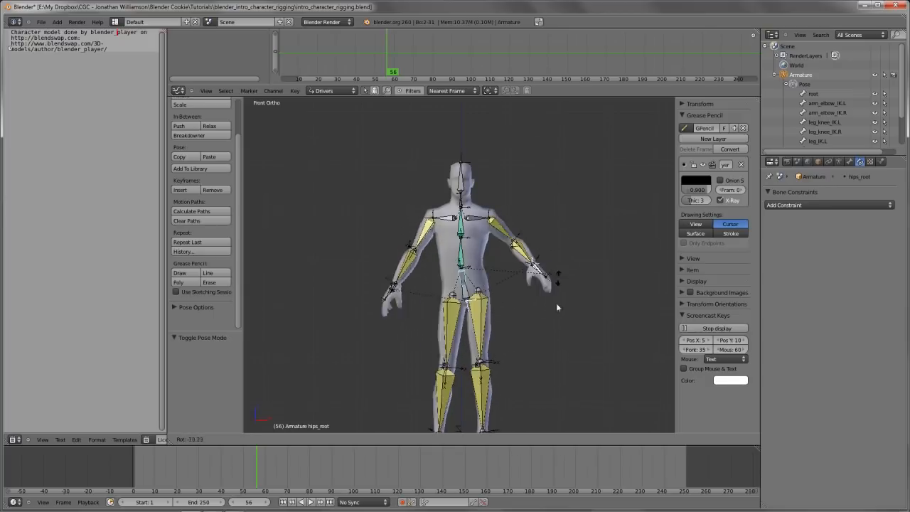
key("r")
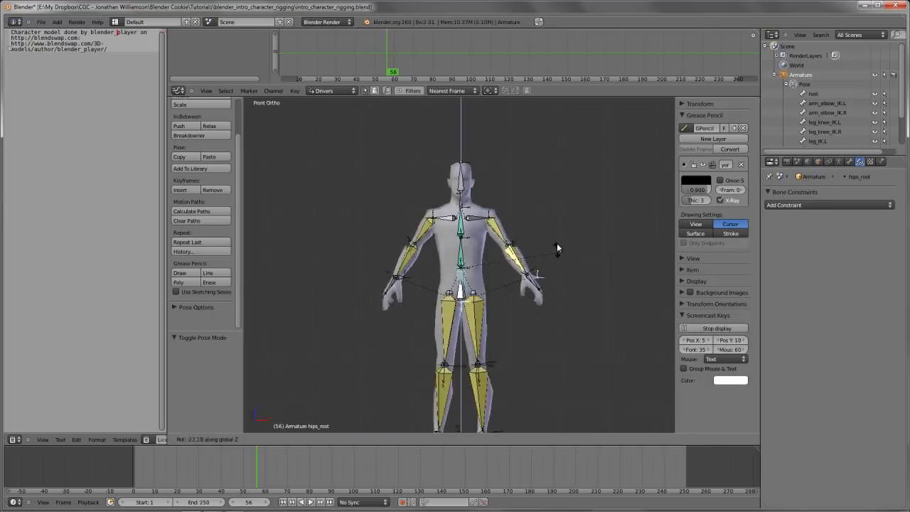
right_click(549, 268)
Return to the armature's edit mode and undo the parenting of the arm IK bones to hips_root
scroll(545, 278, "up", 3)
key("Tab")
key("ctrl+z")
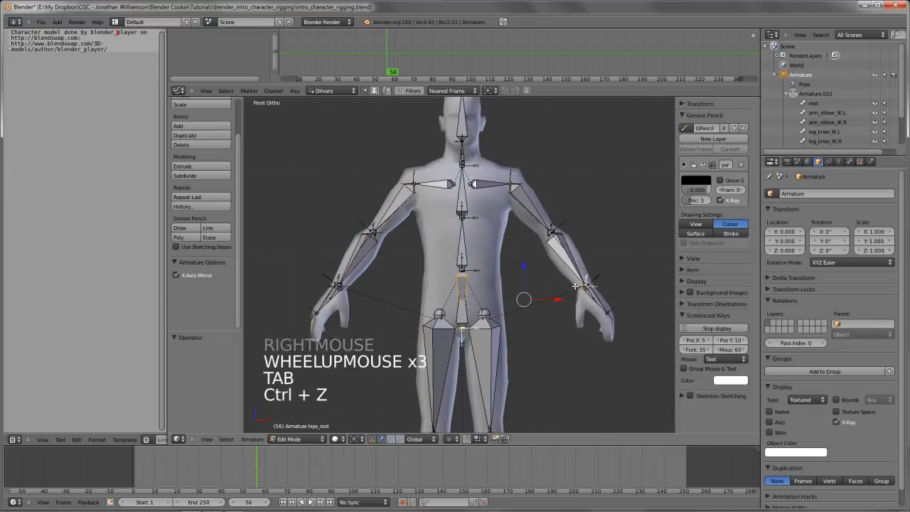
key("ctrl+z")
Parent the arm_IK.L bone to spine.02, keeping its offset
key("z")
key("b")
left_click_drag(443, 249, 521, 412)
key("z")
mouse_move(527, 284)
middle_mouse_down()
mouse_move(524, 237)
mouse_move(524, 285)
mouse_move(478, 275)
middle_mouse_up()
right_click(498, 197, "shift")
scroll(502, 214, "down", 2)
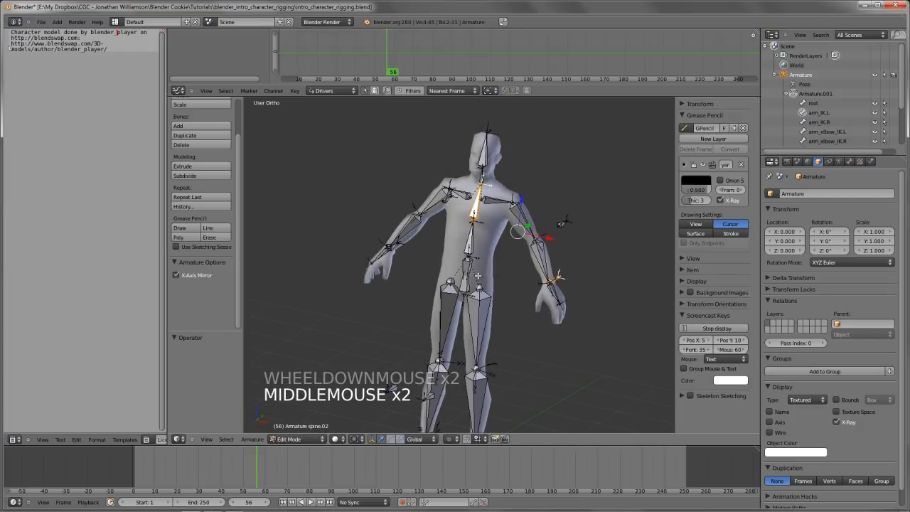
key("ctrl+p")
left_click(478, 276)
In front view pose mode, test-rotate the hips_root bone and the hips bone, cancelling both rotations
key("KP_1")
key("Tab")
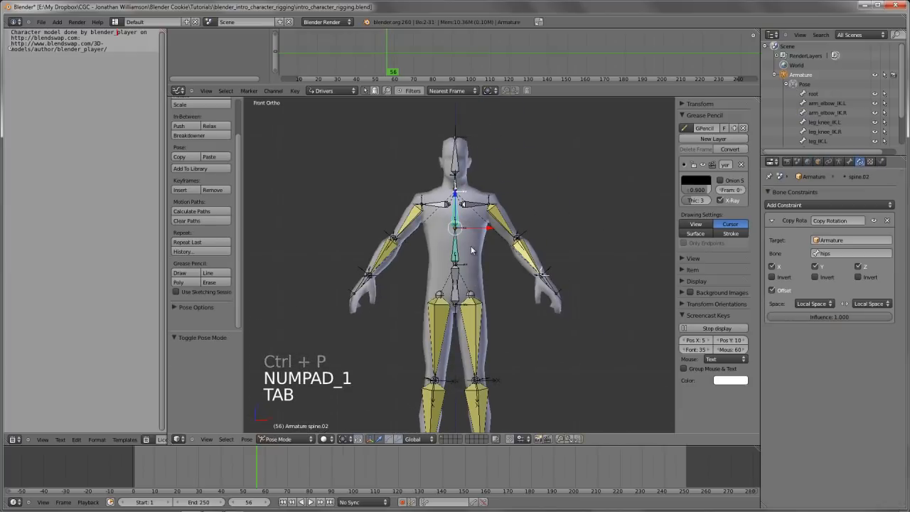
right_click(453, 305)
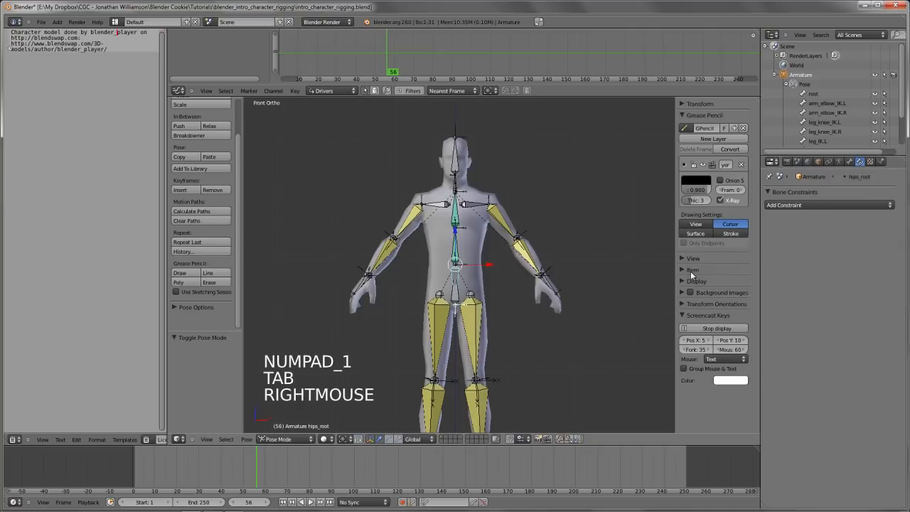
key("r")
key("r")
right_click(460, 311)
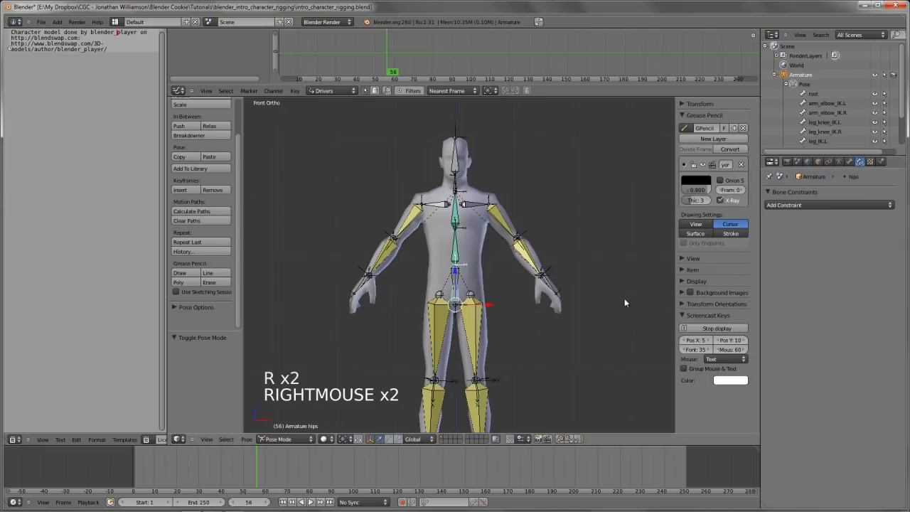
key("r")
key("r")
key("r")
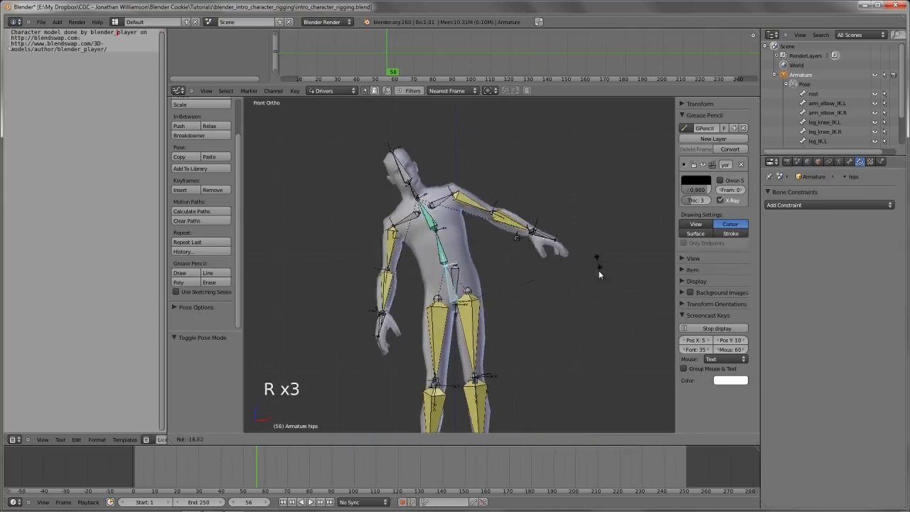
right_click(585, 314)
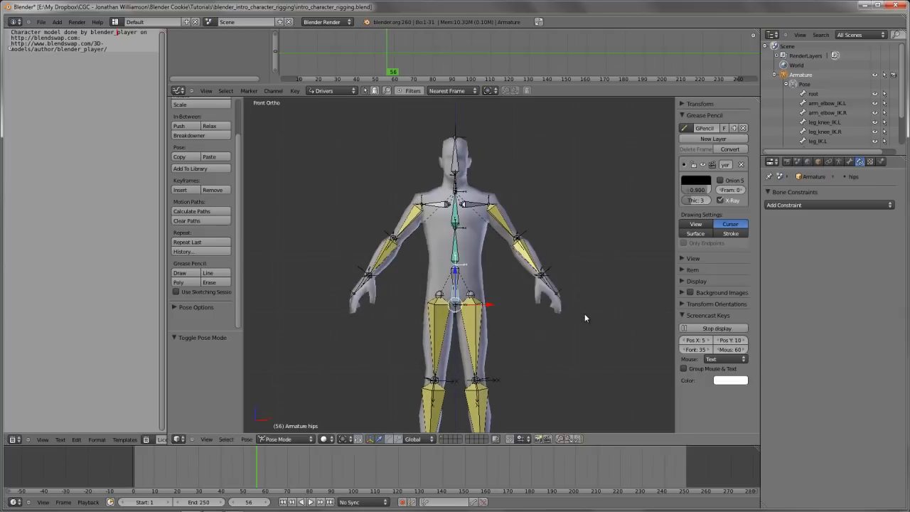
Test-move the hips_root bone to check how the arms follow the body, cancelling the move
key("g")
key("g")
right_click(525, 298)
key("g")
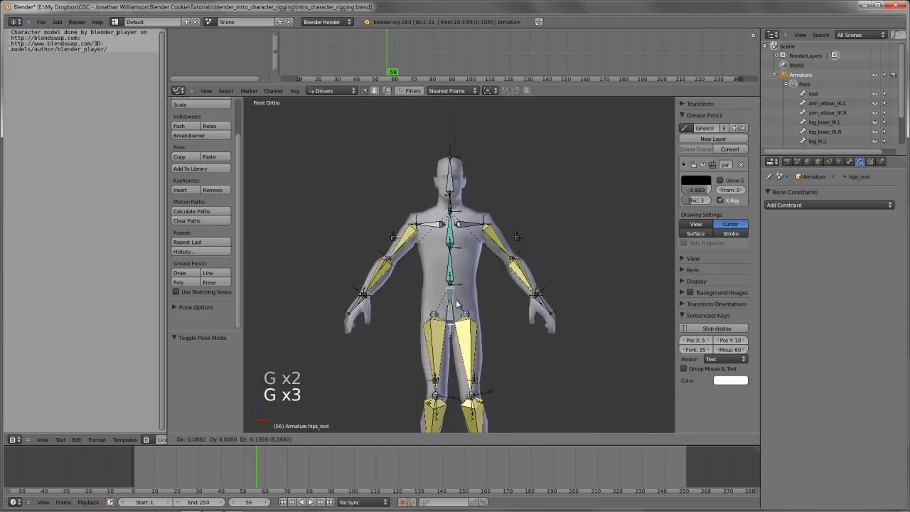
right_click(469, 274)
Save the file over the existing version
scroll(483, 249, "up", 2)
middle_click_drag(484, 249, 537, 290)
key("ctrl+w")
left_click(466, 253)
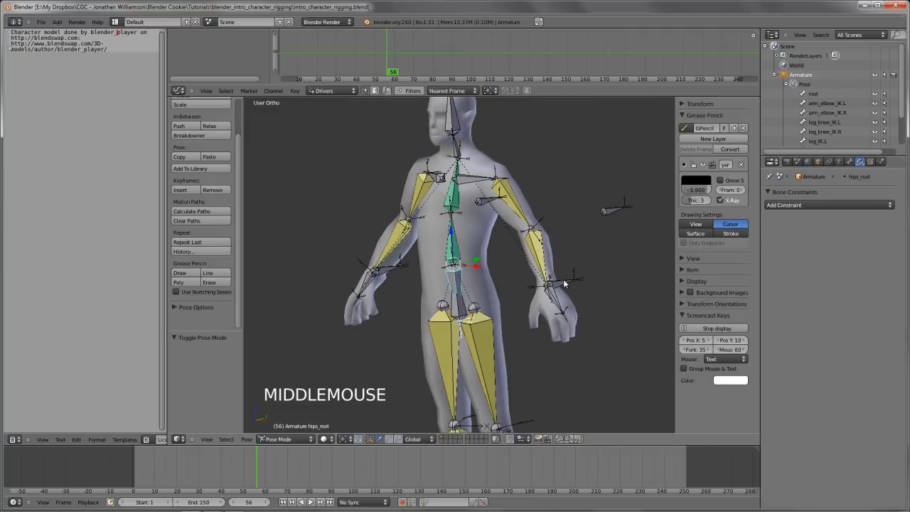
Clear the parent of the arm_IK.L bone in edit mode and return to pose mode
right_click(565, 283)
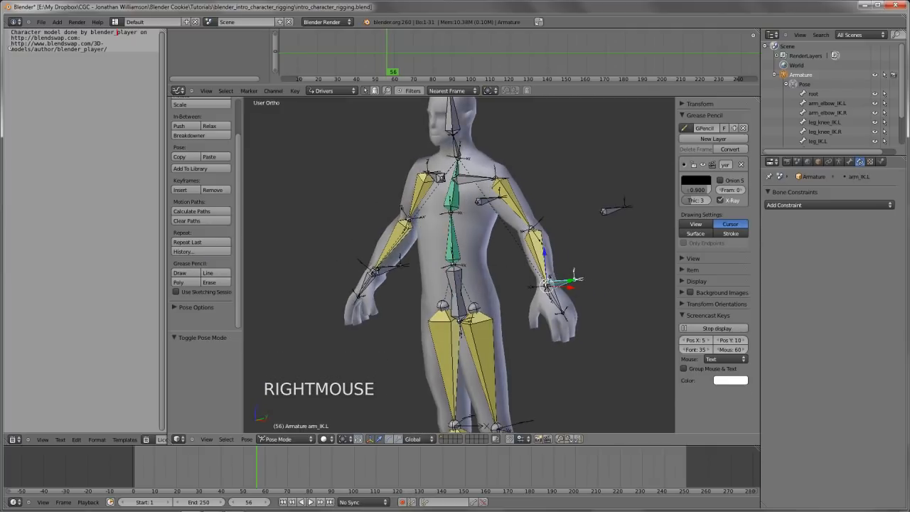
key("Tab")
key("alt+p")
key("Return")
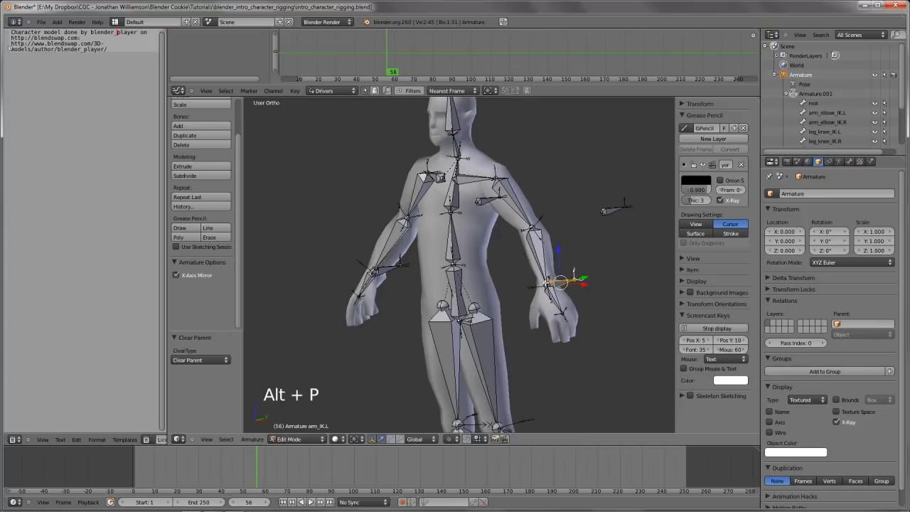
key("Tab")
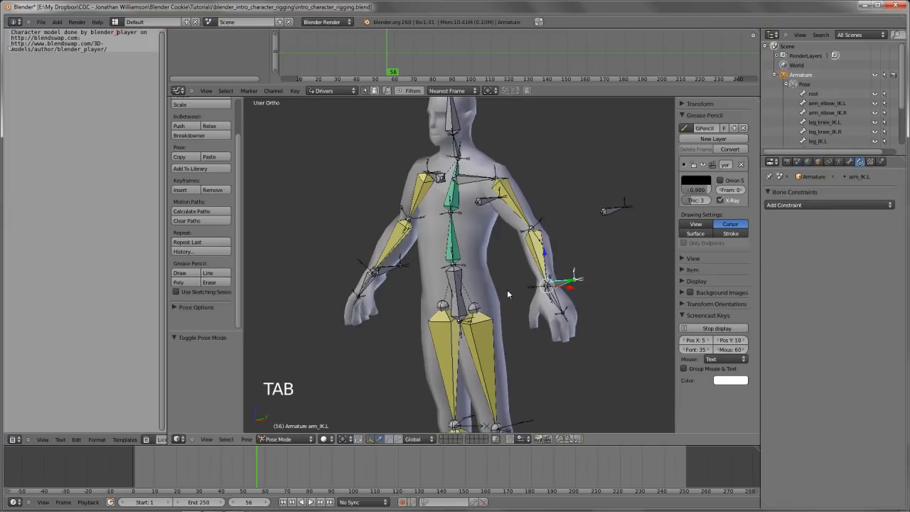
Add a Child Of constraint to arm_IK.L targeting the hips_root bone of Armature
middle_click_drag(507, 289, 506, 310, "shift")
left_click(808, 205)
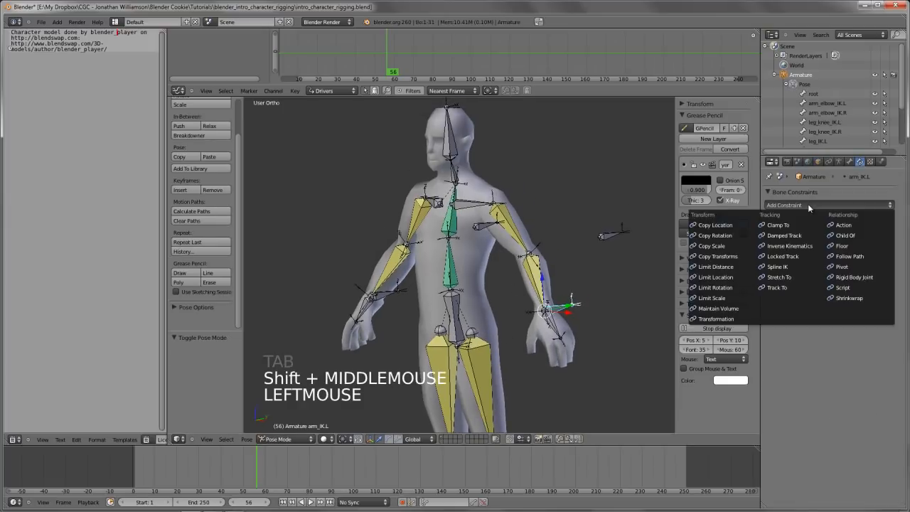
left_click(853, 235)
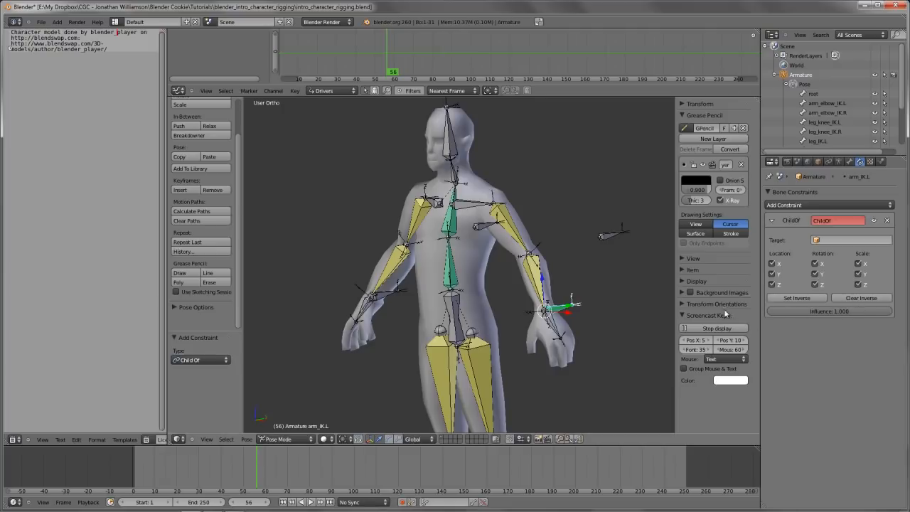
double_click(848, 240)
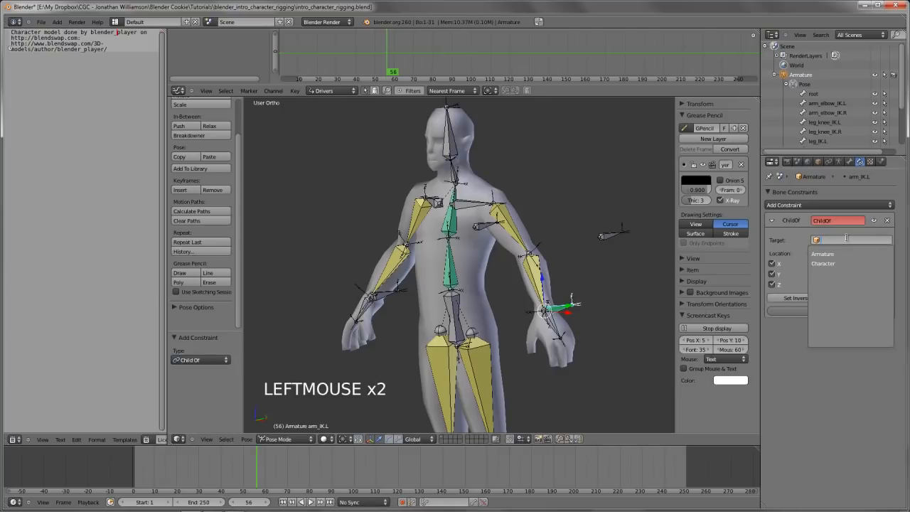
left_click(837, 253)
left_click(847, 253)
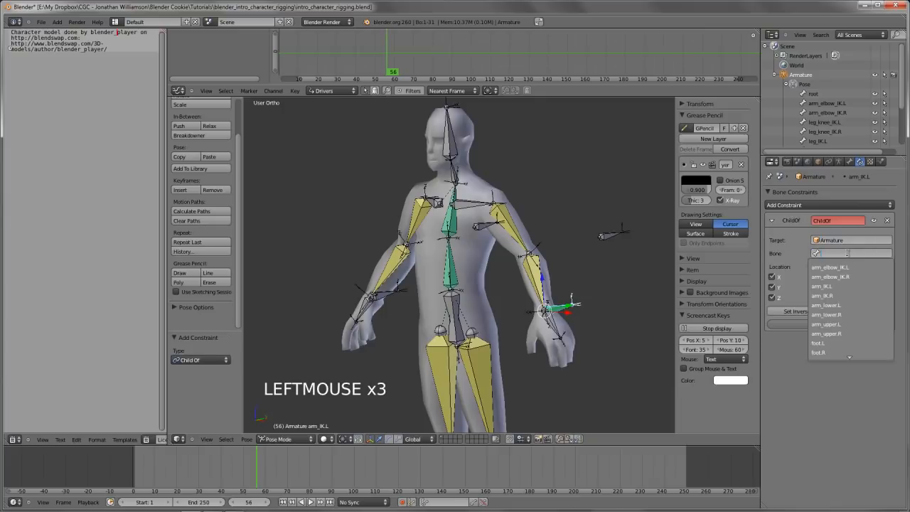
left_click(839, 276)
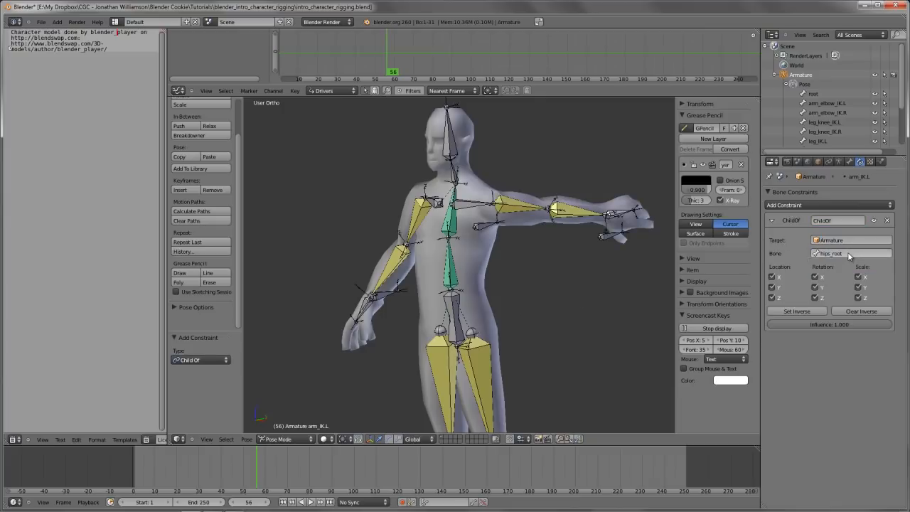
Set the inverse of arm_IK.L's Child Of constraint and test-move the hips_root bone, cancelling the move
left_click(812, 310)
right_click(458, 334)
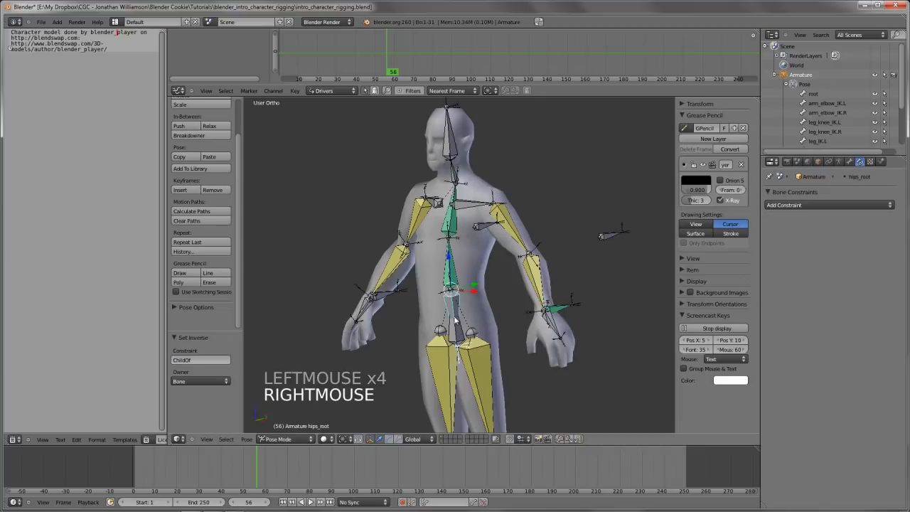
key("g")
key("g")
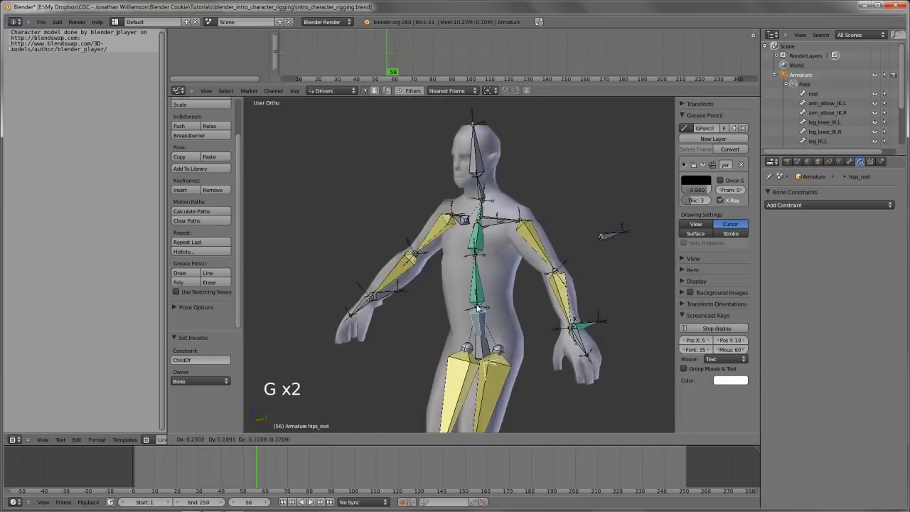
right_click(590, 281)
Test-move hips_root with arm_IK.L's Child Of influence turned down, and restore the influence to 1.000
right_click(561, 306)
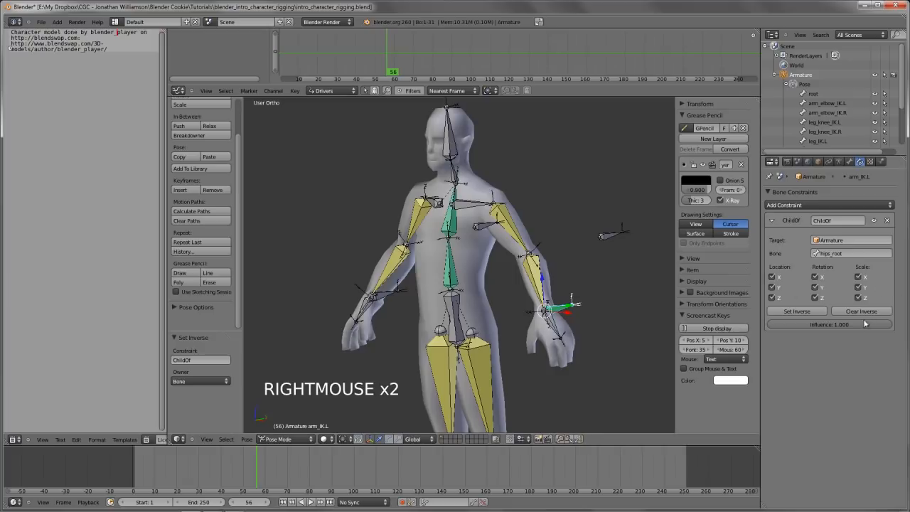
left_click_drag(841, 325, 436, 348)
right_click(458, 317)
key("g")
key("g")
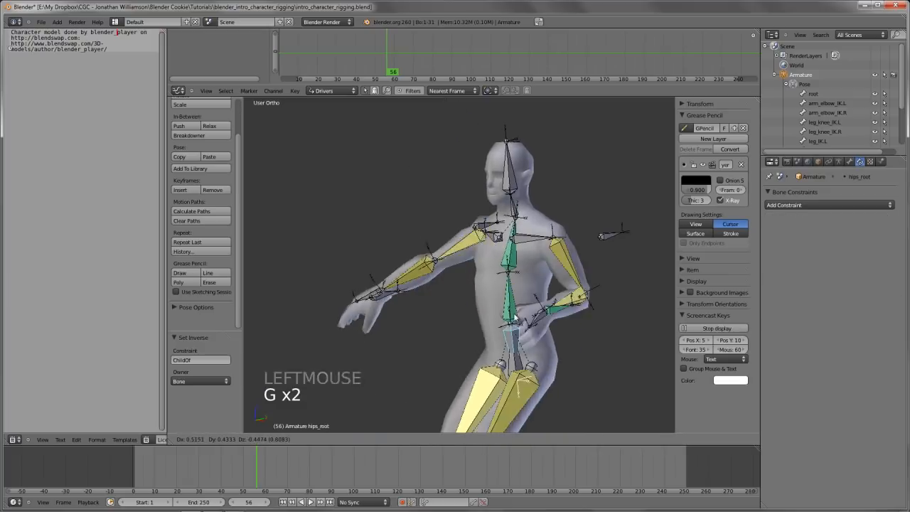
right_click(545, 312)
right_click(564, 310)
left_click_drag(800, 325, 898, 325)
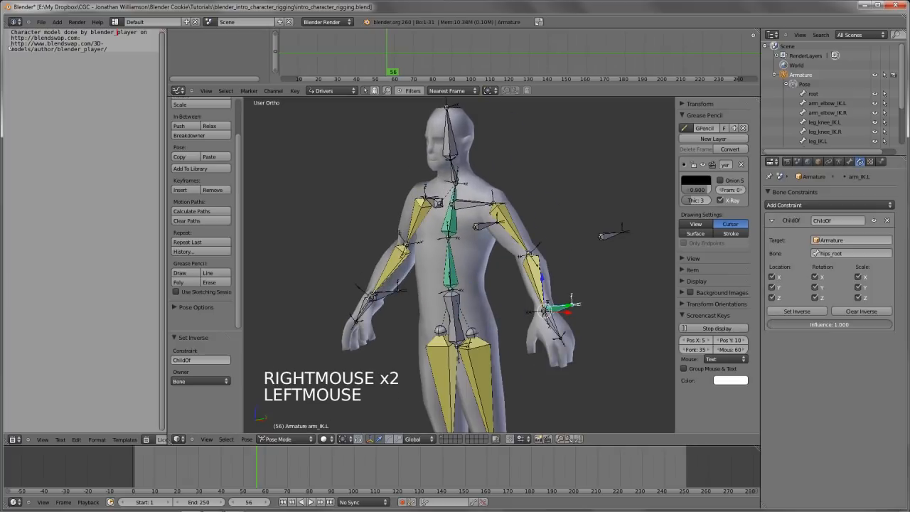
Add a Child Of constraint to arm_IK.R targeting hips_root and set its inverse
right_click(386, 289)
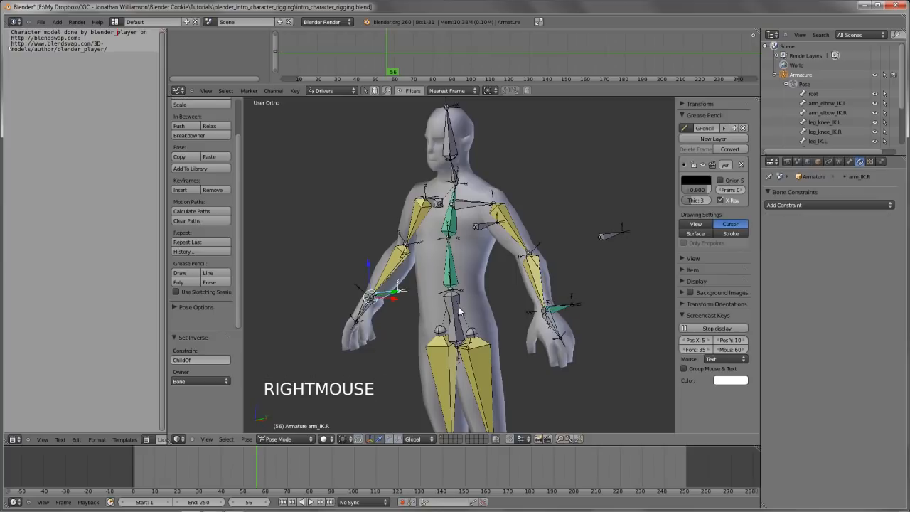
right_click(458, 311)
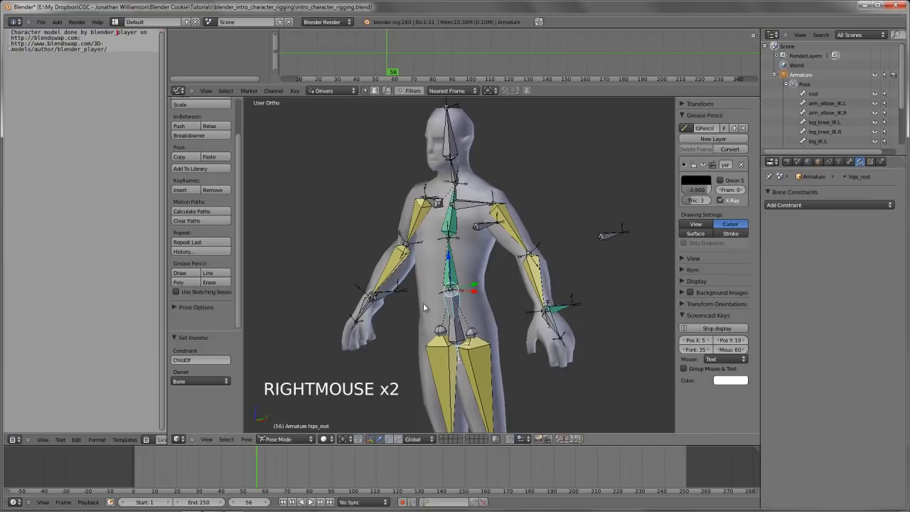
right_click(385, 296, "shift")
key("ctrl+shift+c")
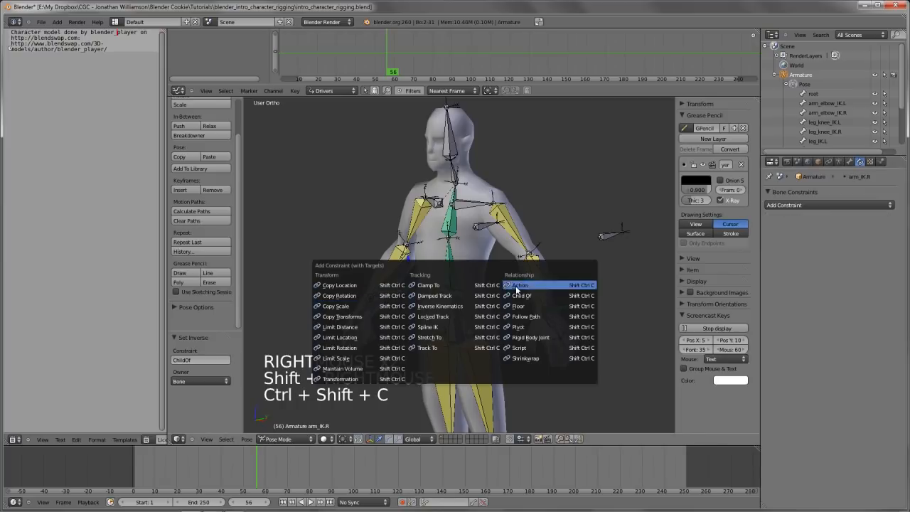
left_click(519, 295)
left_click(796, 312)
Deselect all bones and test-move hips_root to check how both hands follow the body, cancelling the move
key("a")
scroll(404, 311, "down", 2)
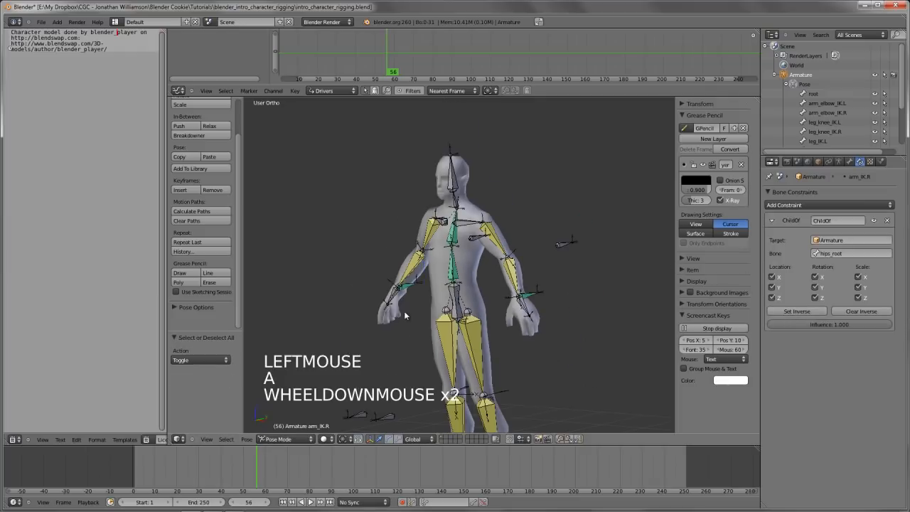
key("g")
key("g")
right_click(460, 293)
Switch to the front view and save the file over the existing version
key("KP_1")
scroll(478, 319, "down", 3)
key("ctrl+w")
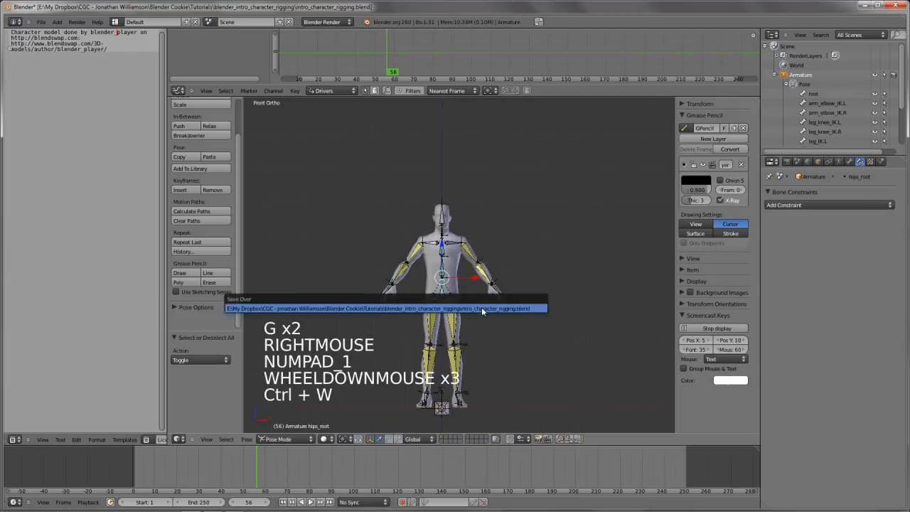
middle_click_drag(481, 307, 487, 310, "shift")
Test-move and freely rotate hips_root to check the whole rig's response, cancelling the transforms
scroll(510, 313, "up", 3)
key("g")
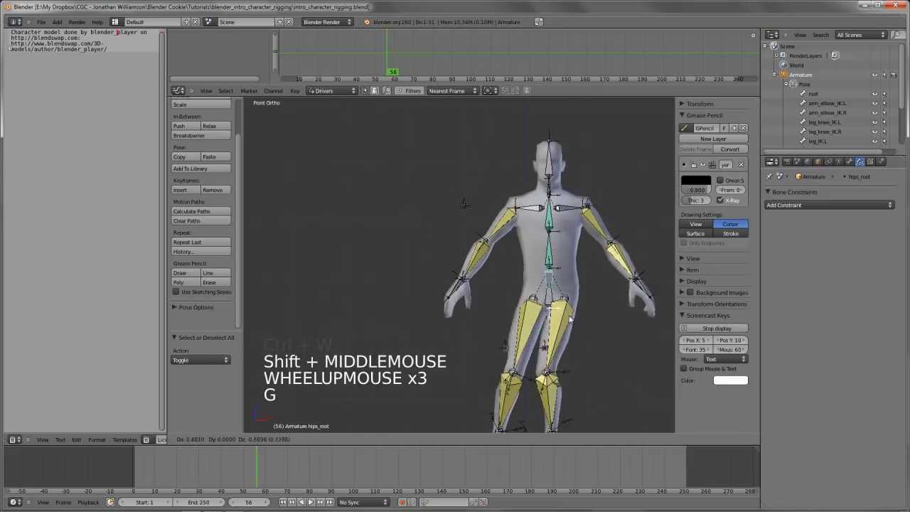
key("r")
key("r")
right_click(604, 292)
key("r")
key("r")
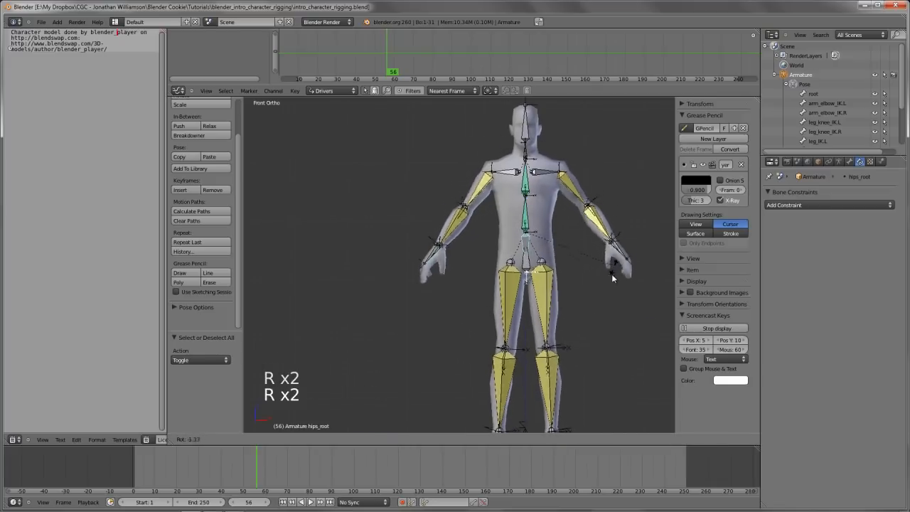
right_click(607, 292)
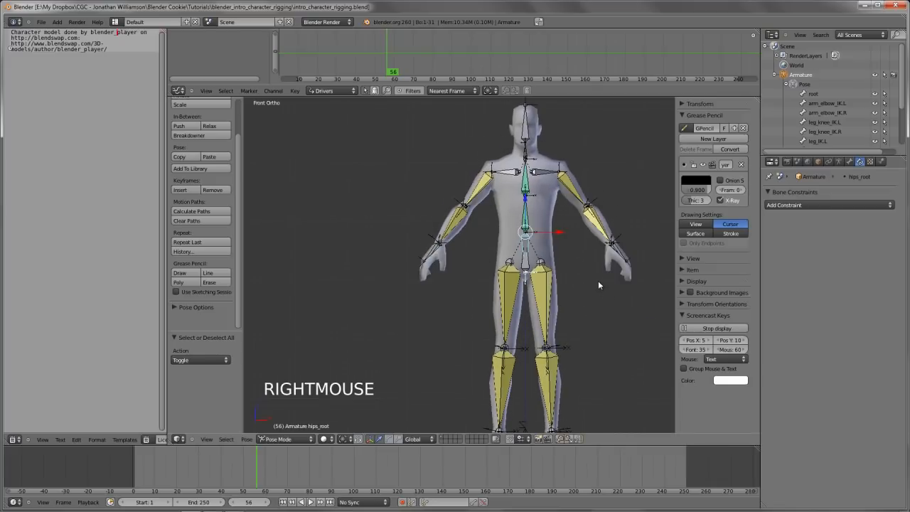
Select the arm_IK.L bone and save the file over the existing version again
middle_click_drag(598, 281, 554, 278, "shift")
scroll(563, 298, "up", 2)
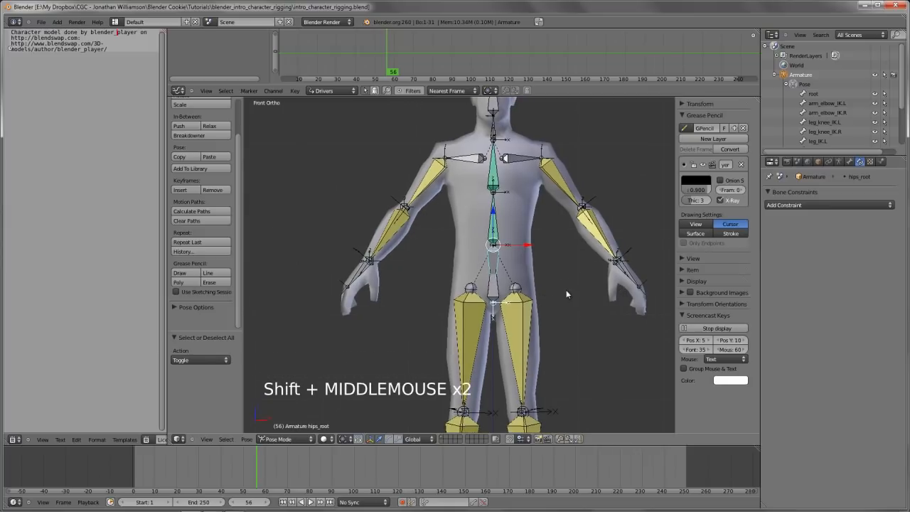
right_click(621, 260)
key("ctrl+w")
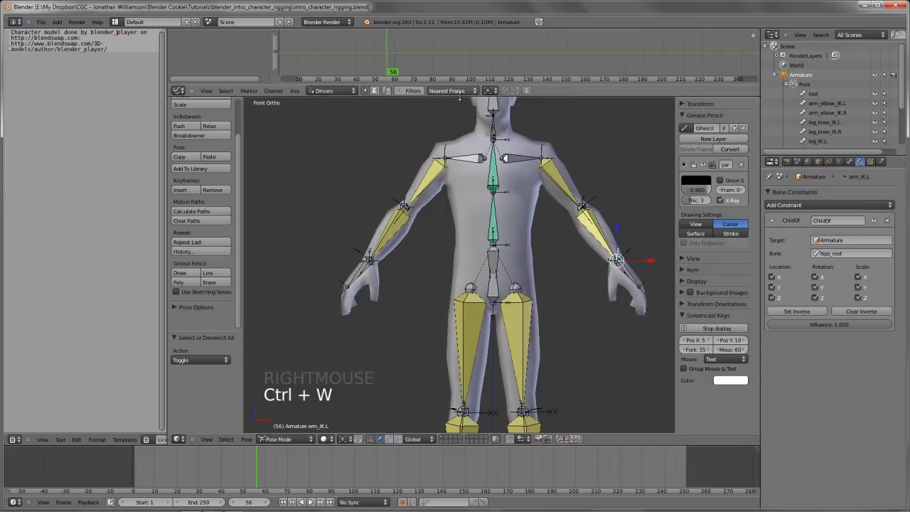
Enlarge the Graph Editor above the 3D view, and collapse the Grease Pencil and Screencast Keys sections in the 3D view's sidebar
left_click_drag(460, 98, 464, 168)
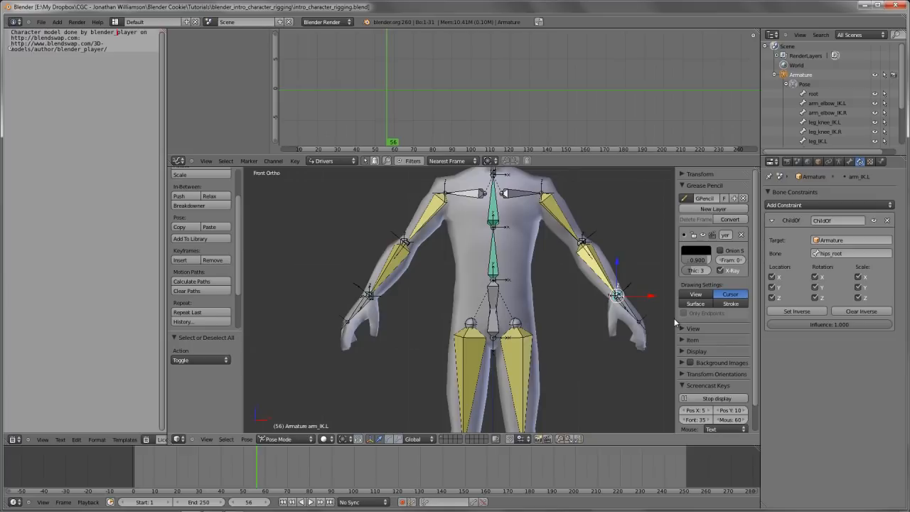
key("a")
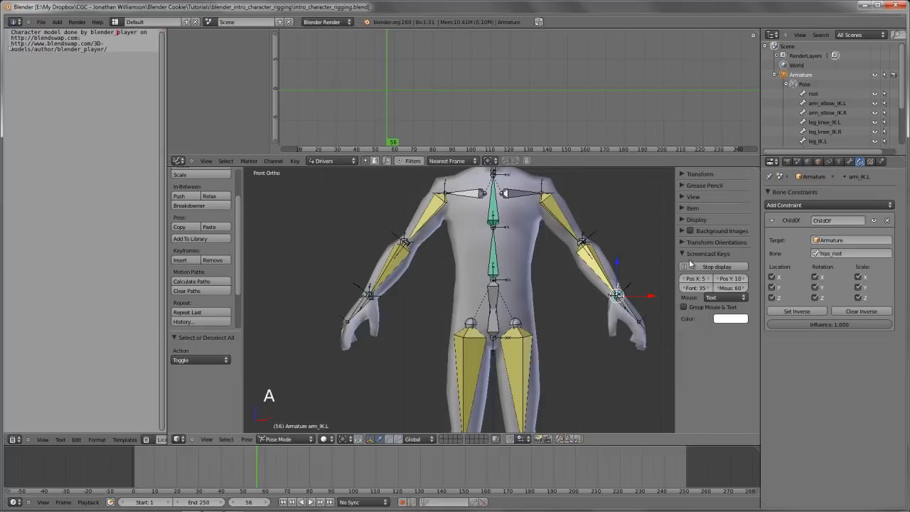
key("a")
middle_click_drag(513, 274, 519, 327, "shift")
Add a custom property named hands_follow to the arm_IK.L bone
left_click(850, 162)
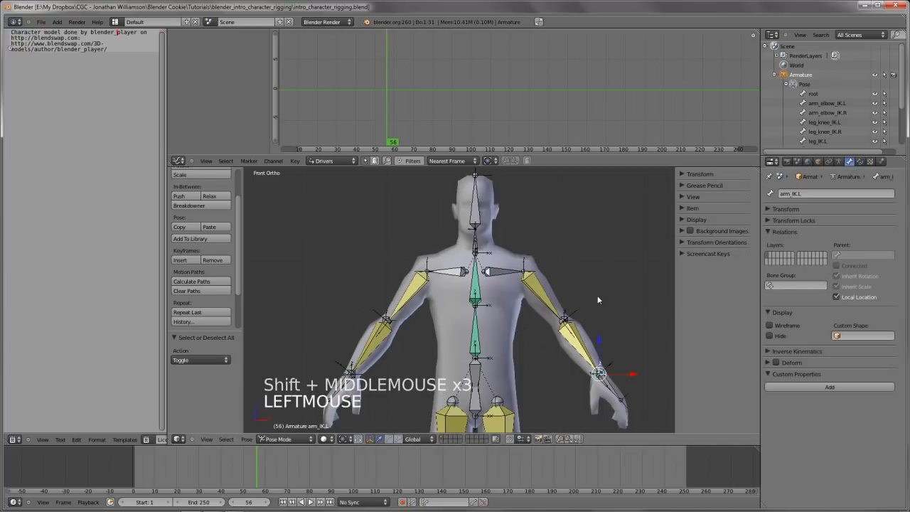
middle_click_drag(598, 295, 582, 300, "shift")
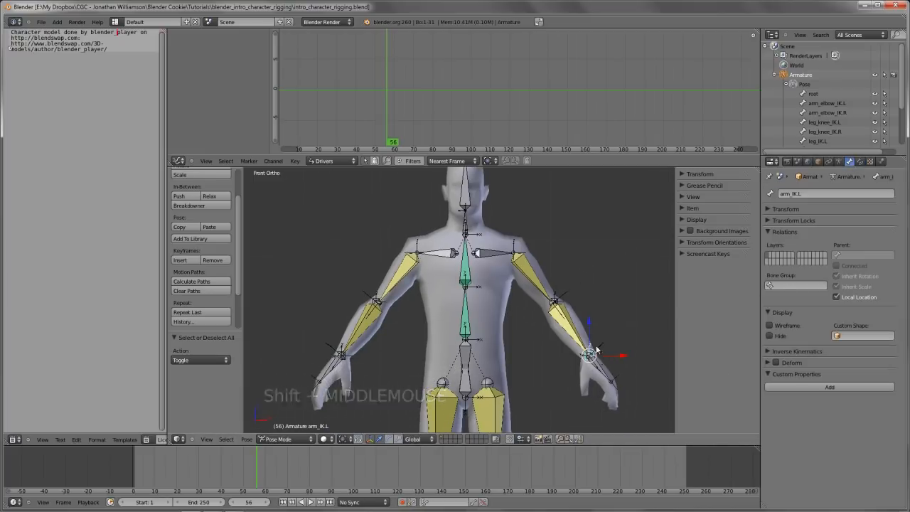
middle_click_drag(601, 354, 556, 363, "shift")
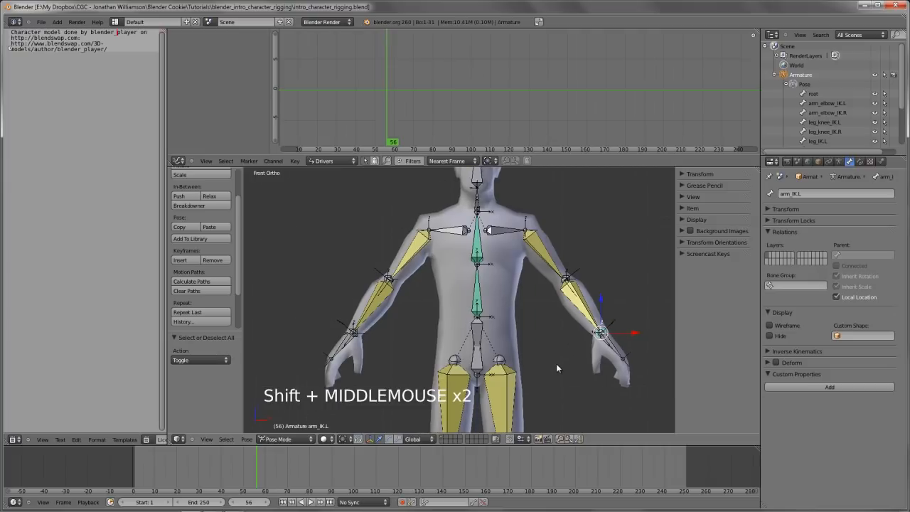
key("a")
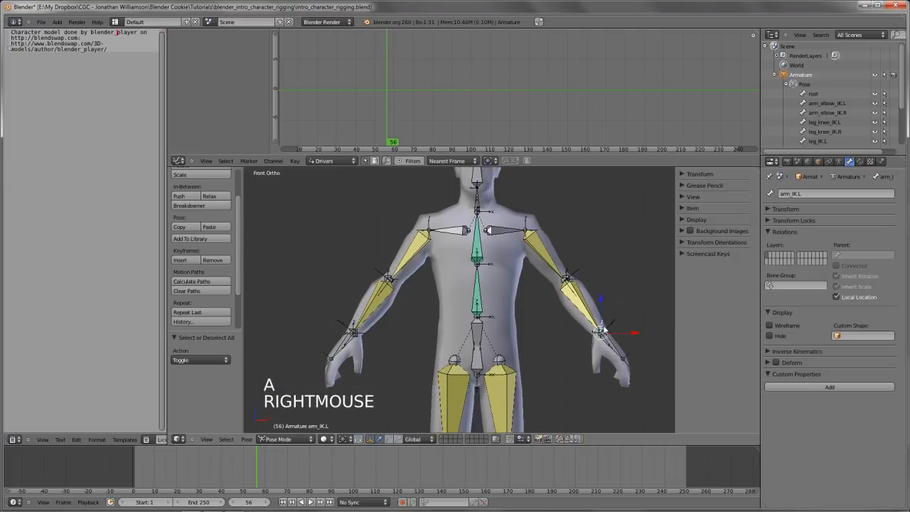
left_click(819, 387)
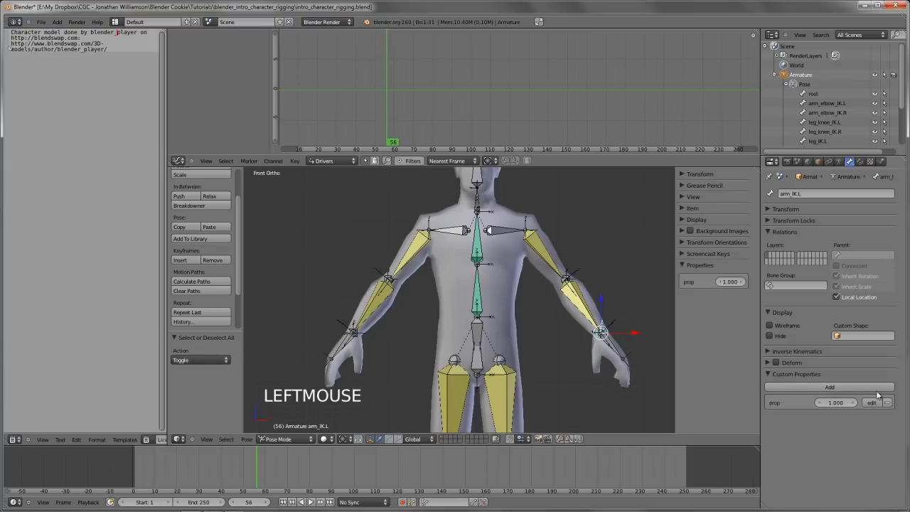
left_click(873, 403)
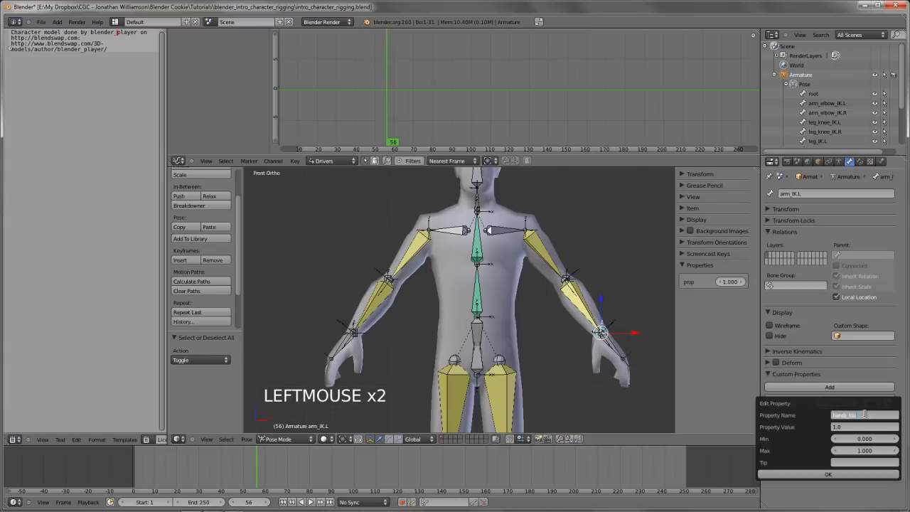
left_click(836, 477)
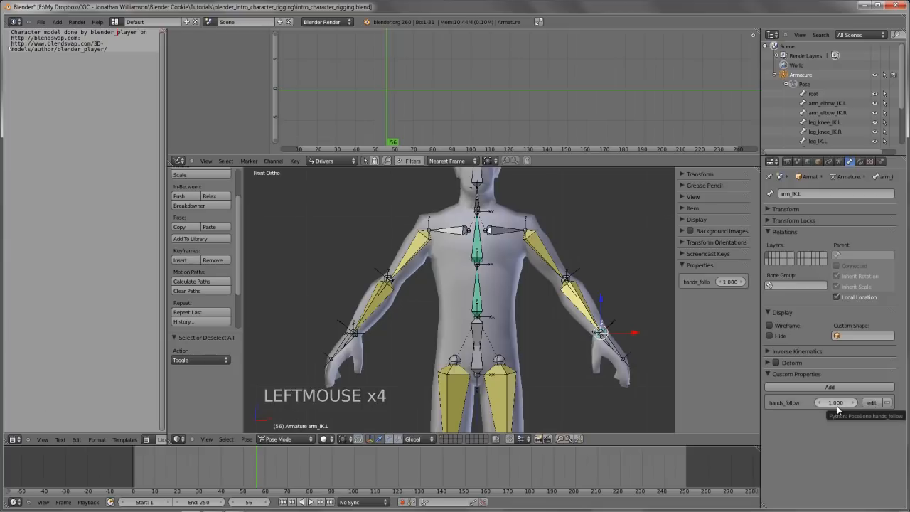
Add a driver to the influence of arm_IK.L's Child Of constraint
left_click(860, 162)
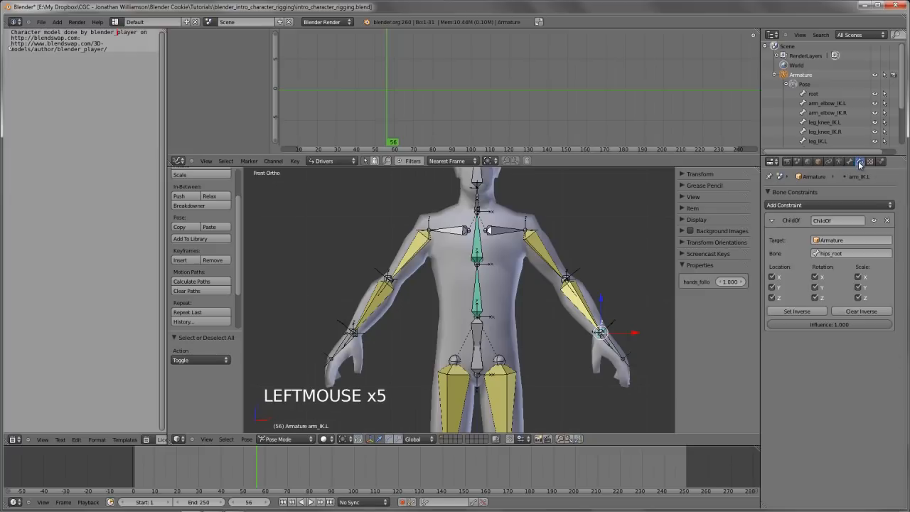
right_click(837, 323)
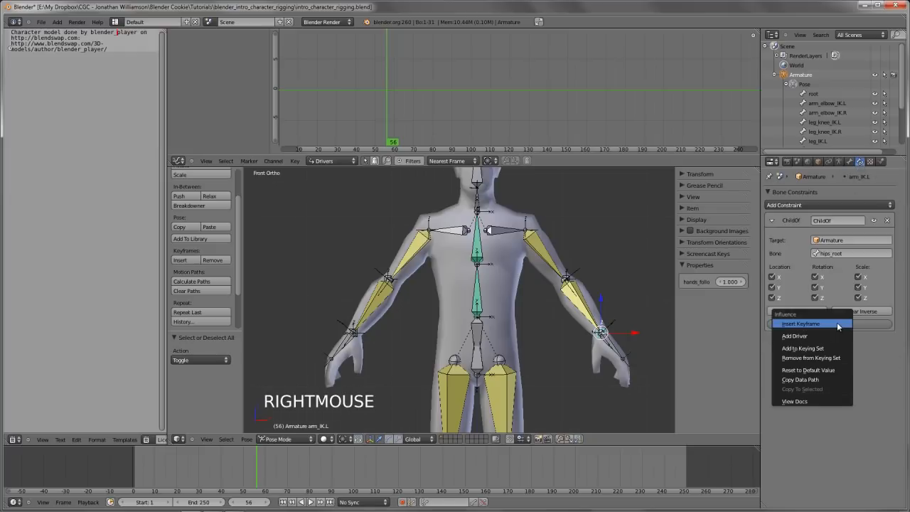
left_click(806, 336)
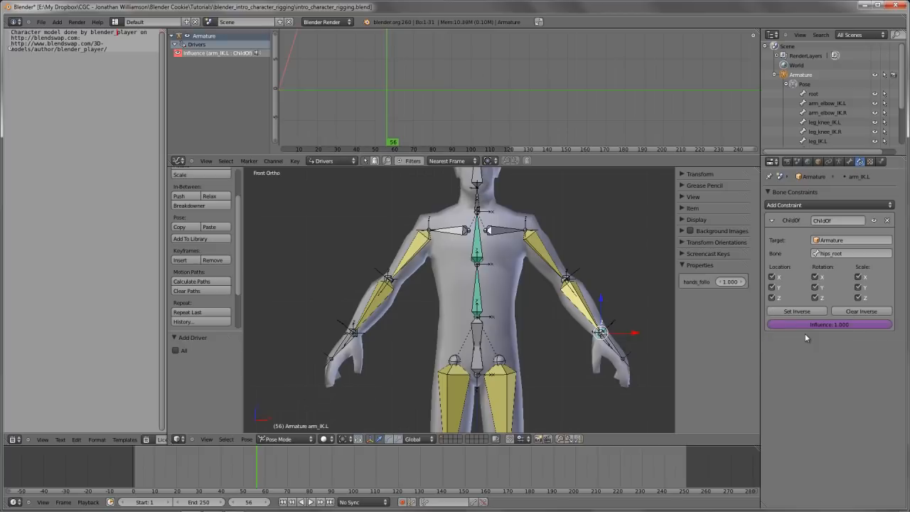
Select the arm_IK.L influence driver in the Graph Editor's Drivers mode and display its driver variable settings
left_click(177, 163)
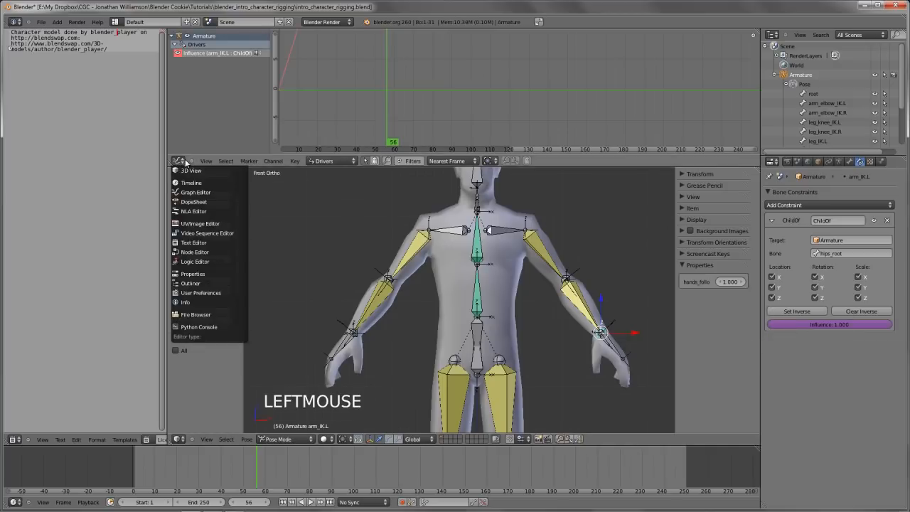
left_click(177, 162)
left_click(177, 162)
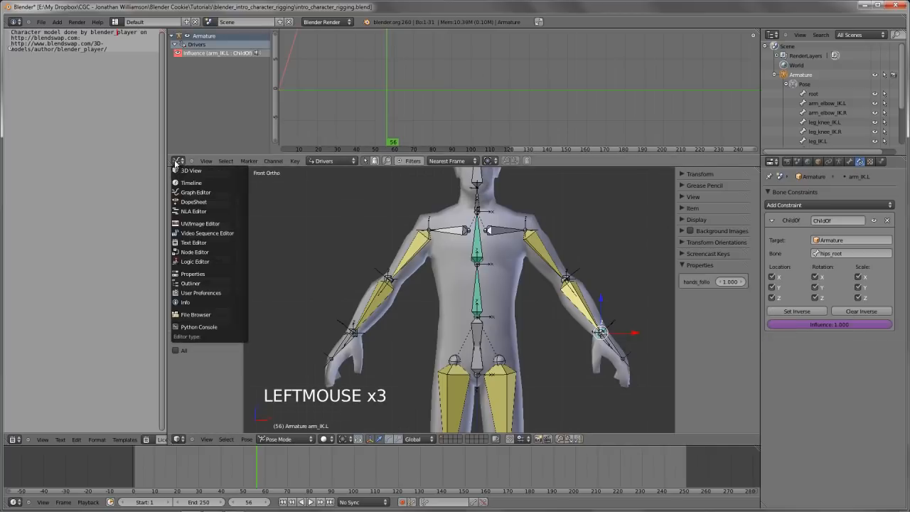
left_click(327, 161)
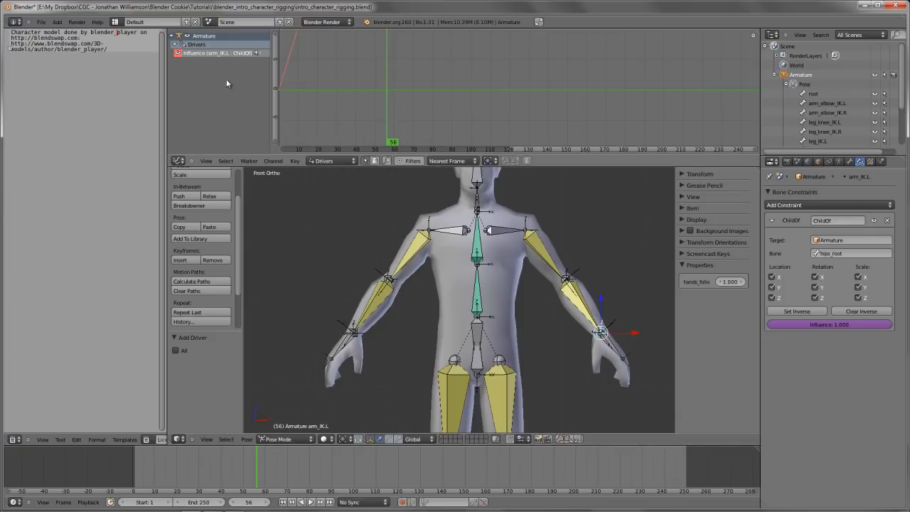
left_click(228, 54)
middle_click_drag(432, 53, 527, 108, "ctrl")
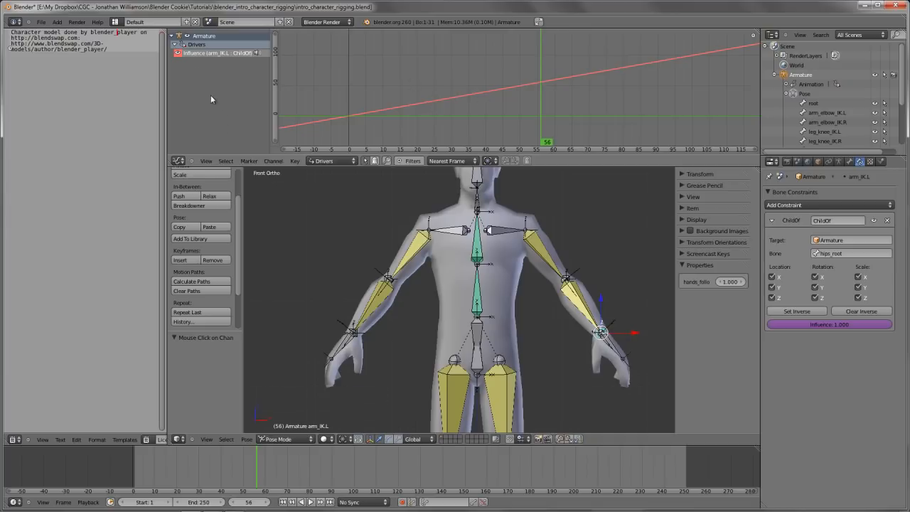
left_click(215, 53)
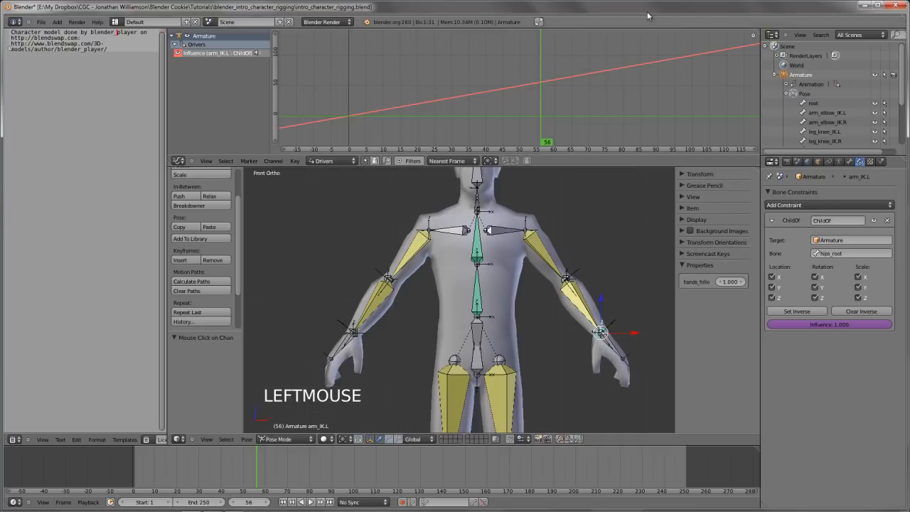
key("n")
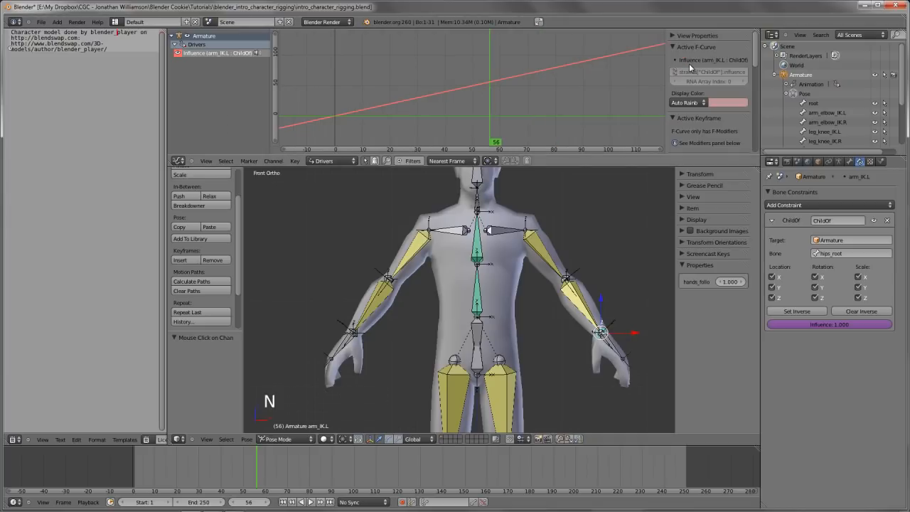
scroll(693, 61, "down", 5)
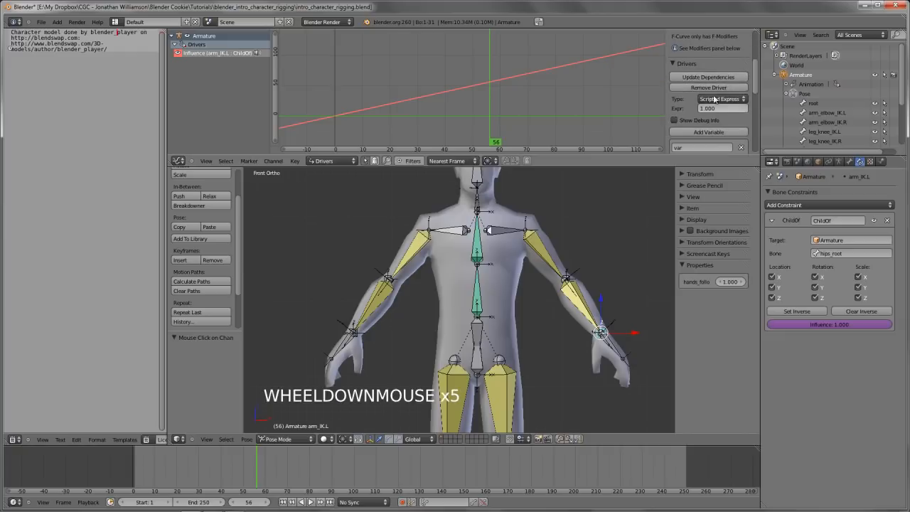
scroll(714, 99, "down", 3)
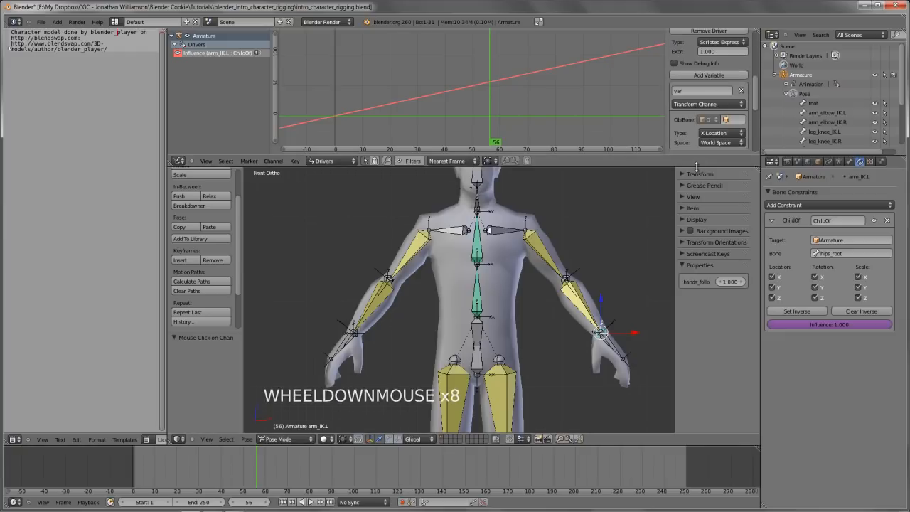
Enlarge the Graph Editor above the 3D view and collapse its View Properties, Active F-Curve and Active Keyframe sections
left_click_drag(697, 166, 668, 243)
scroll(609, 328, "down", 3)
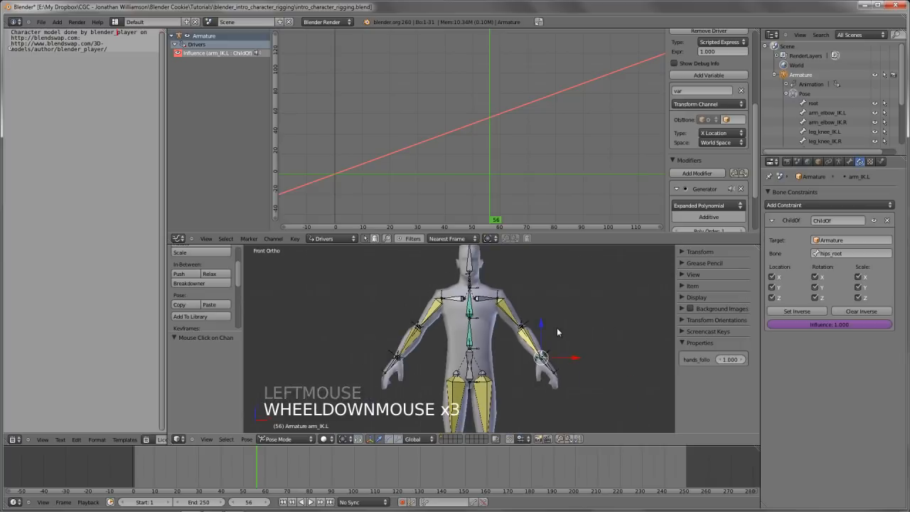
middle_click_drag(559, 331, 544, 340, "shift")
scroll(708, 184, "up", 7)
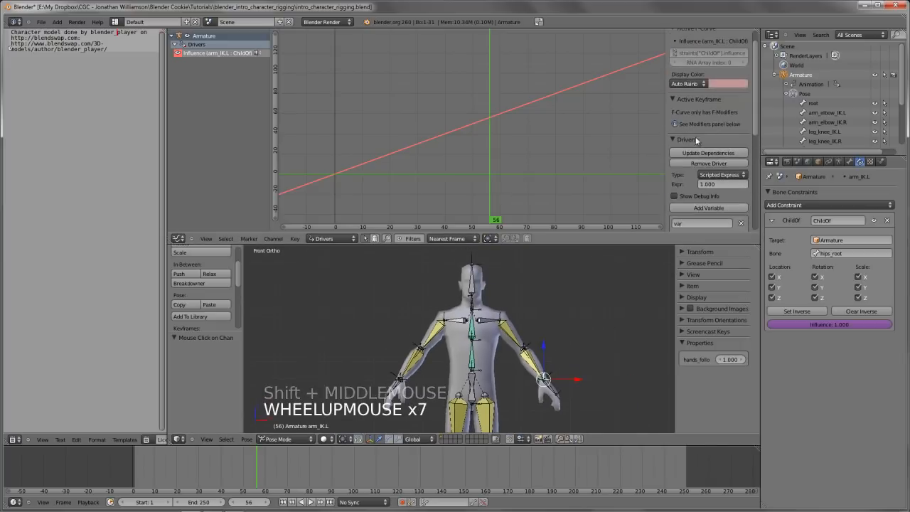
key("a")
key("a")
scroll(709, 67, "up", 5)
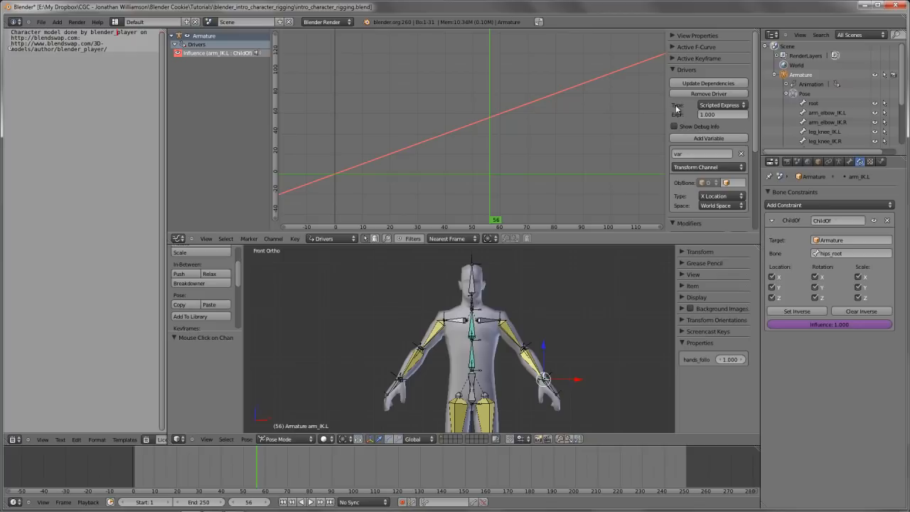
Set the arm_IK.L influence driver's type to Averaged Value and its variable's type to Single Property
left_click(733, 106)
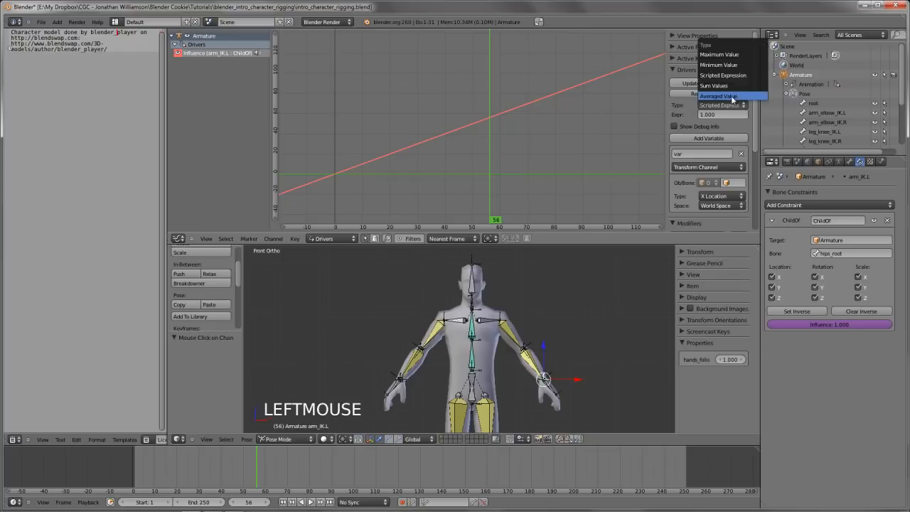
left_click(732, 99)
scroll(710, 112, "down", 2)
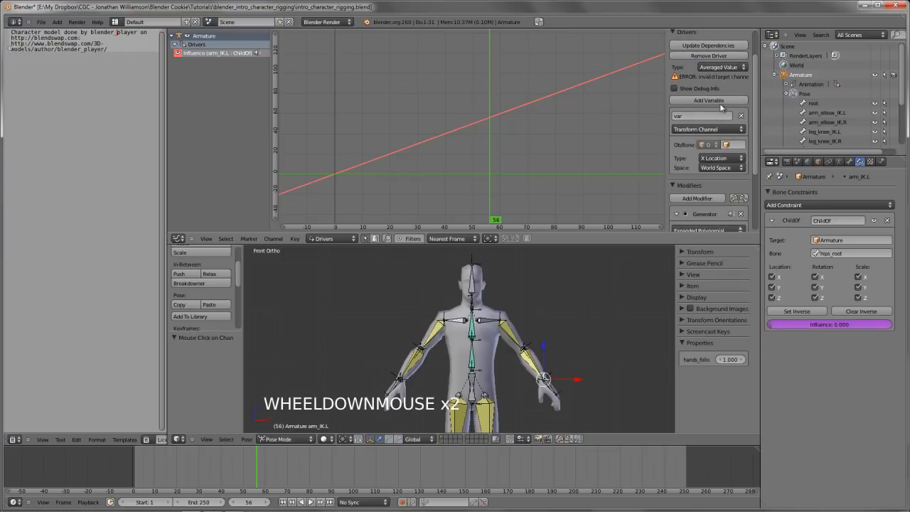
scroll(690, 112, "down", 1)
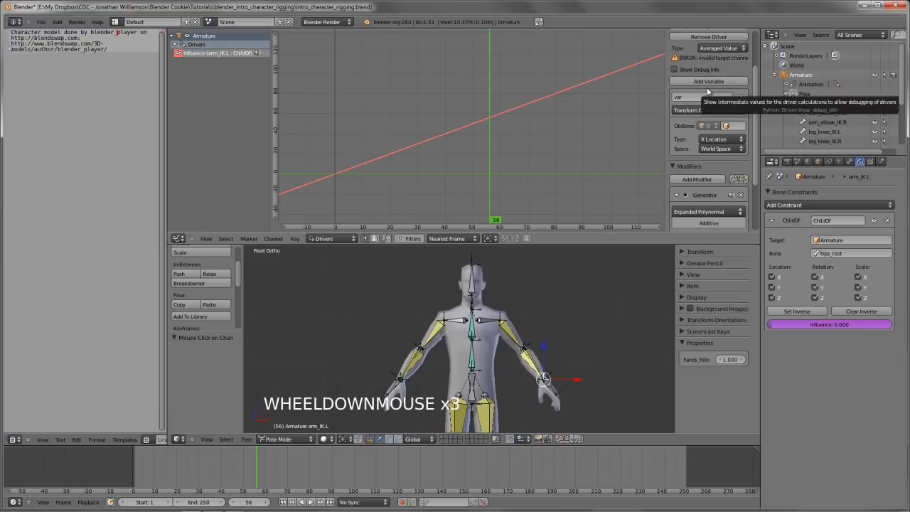
left_click(688, 110)
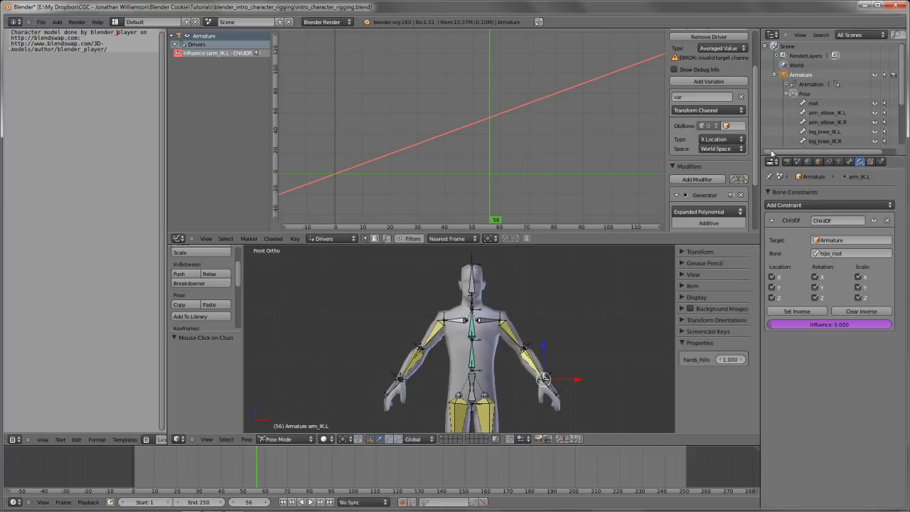
left_click(701, 110)
left_click(701, 103)
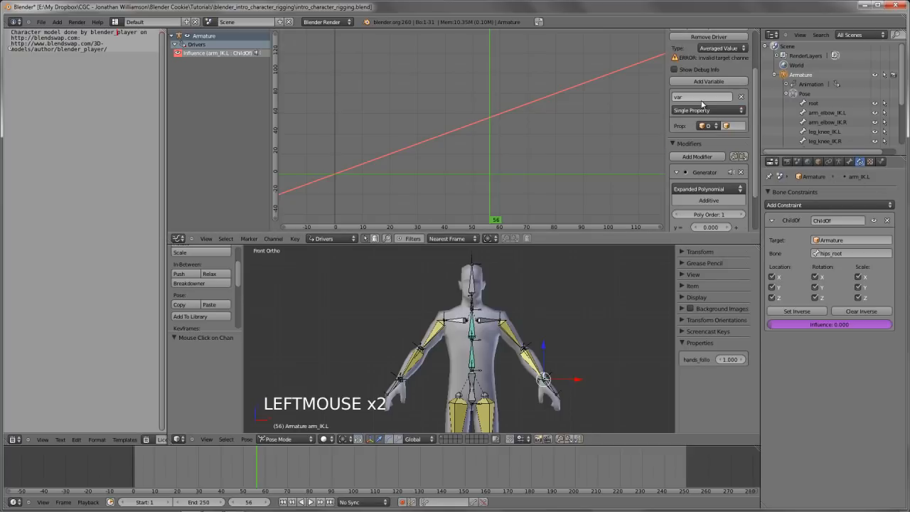
Widen the Graph Editor's sidebar and choose Armature as the driver variable's target object
left_click_drag(665, 122, 596, 125)
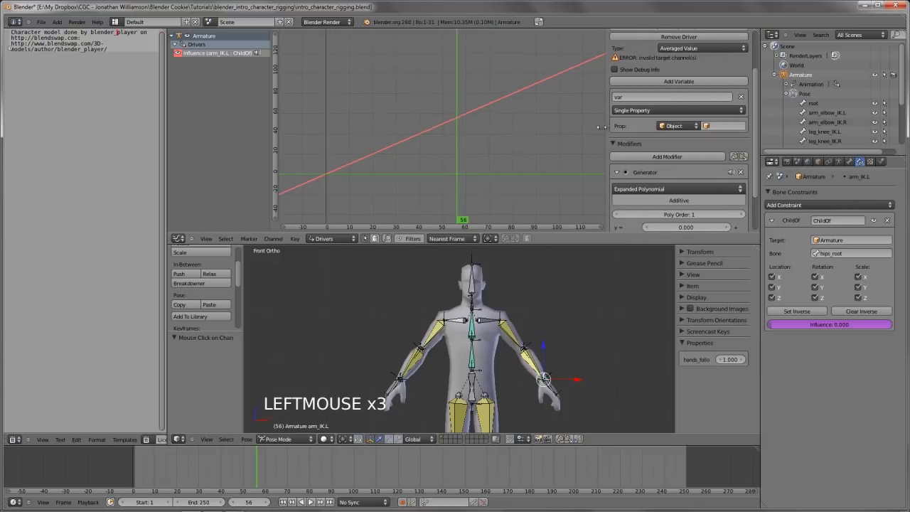
left_click(678, 127)
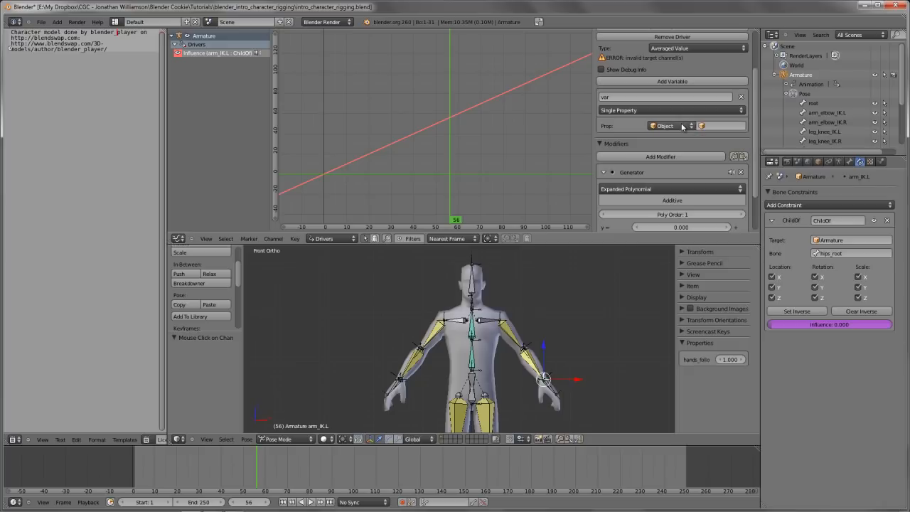
left_click(731, 126)
left_click(719, 138)
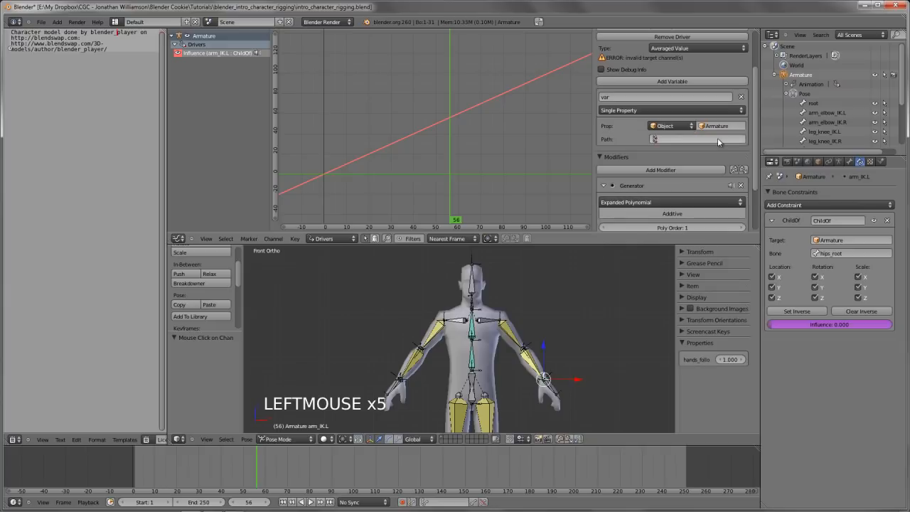
Copy the data path of arm_IK.L's hands_follow property and paste it as the driver variable's path
left_click(652, 138)
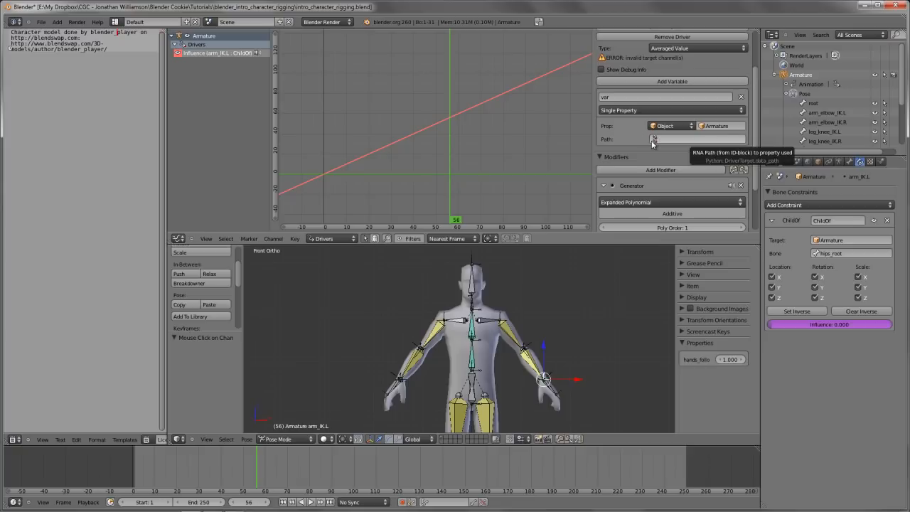
left_click(849, 161)
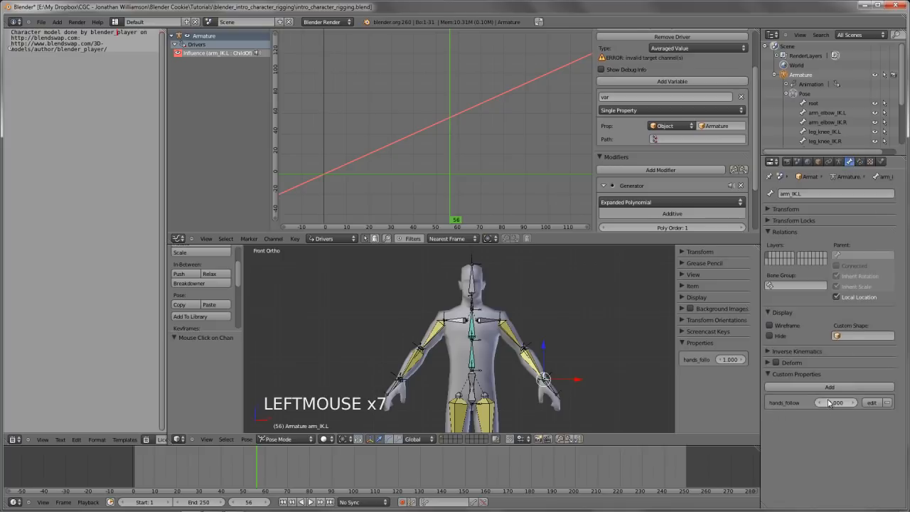
right_click(834, 404)
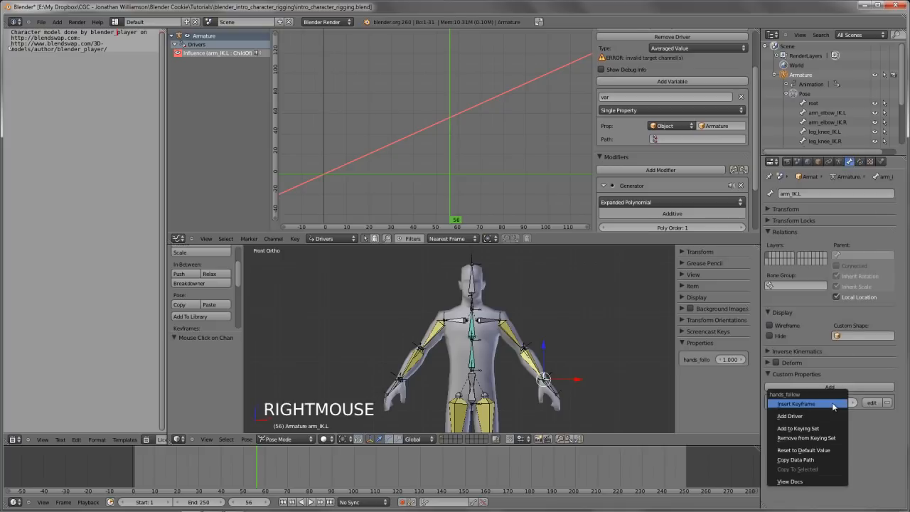
left_click(807, 458)
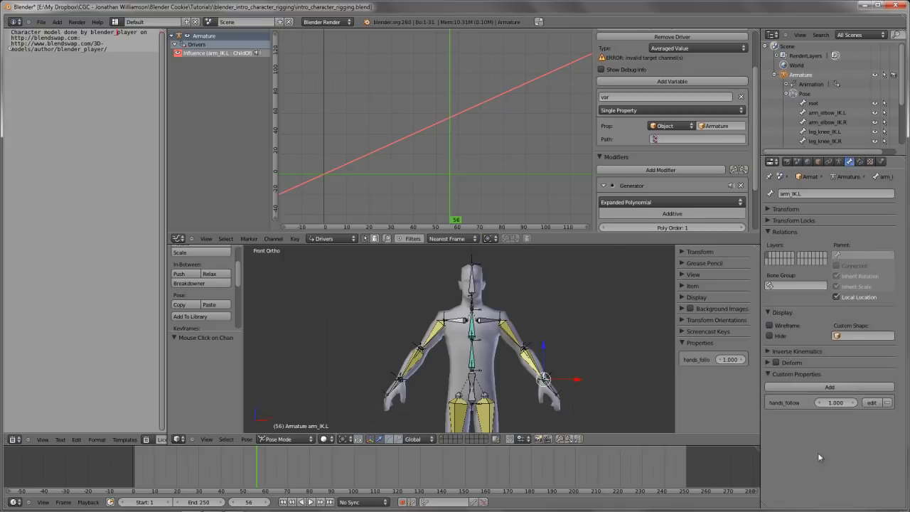
right_click(679, 140)
left_click(679, 162)
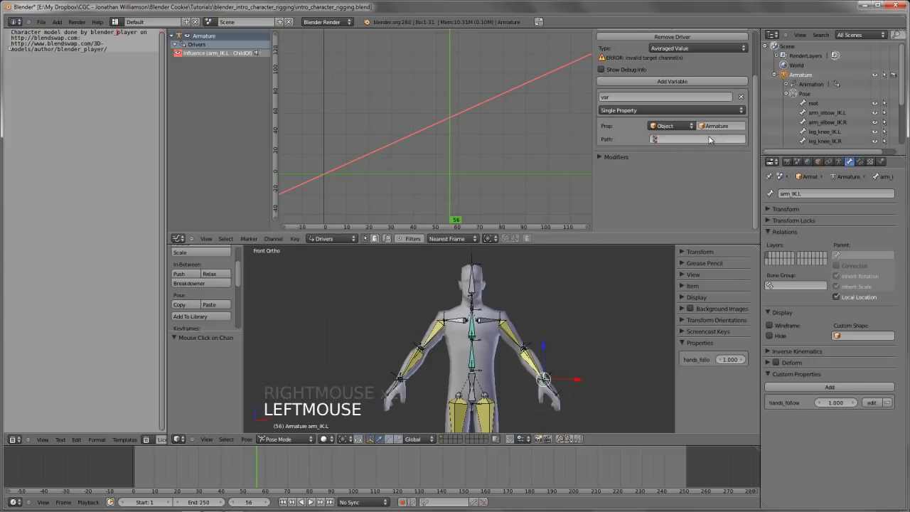
key("ctrl+v")
left_click(599, 148)
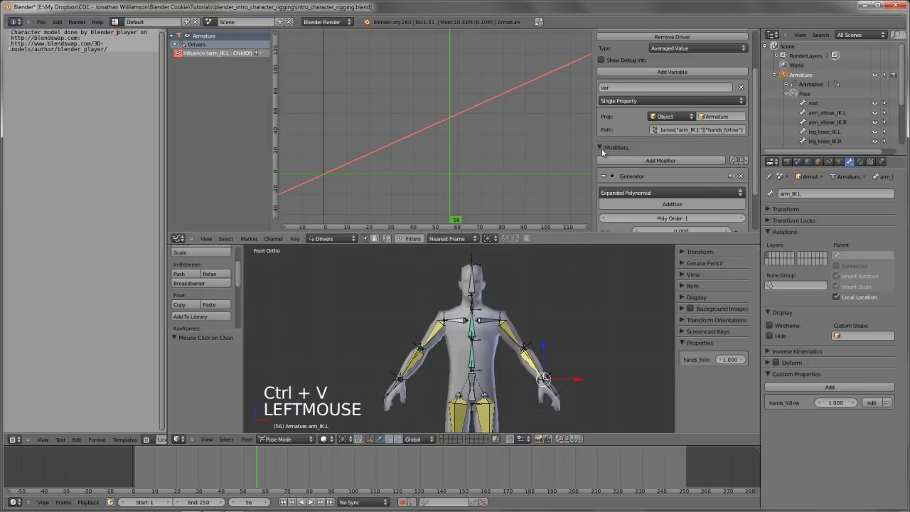
double_click(662, 131)
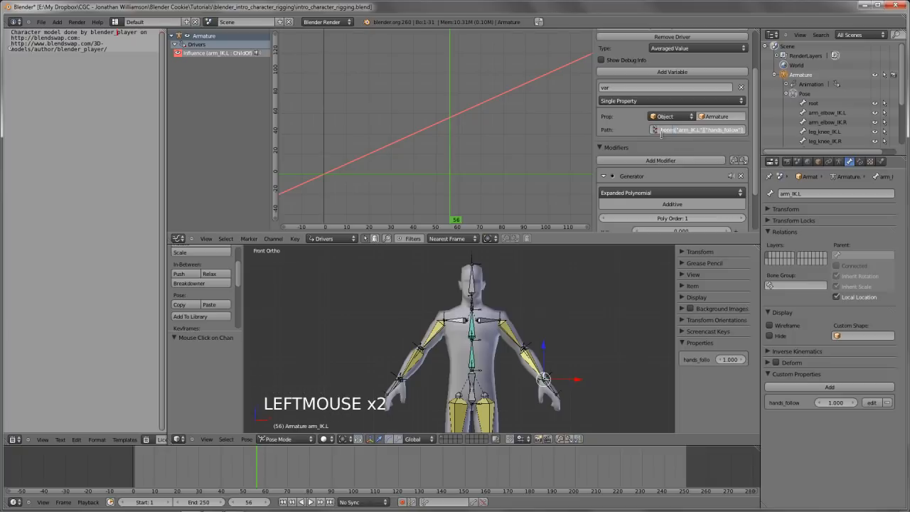
key("Home")
key("End")
key("Return")
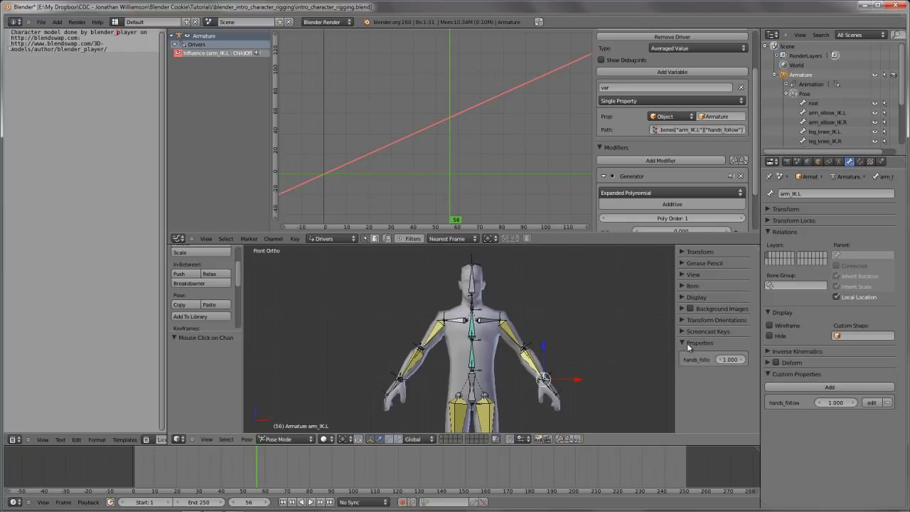
Display arm_IK.L's Child Of constraint and lower its hands_follow property to 0 to test the driver
scroll(705, 307, "up", 5)
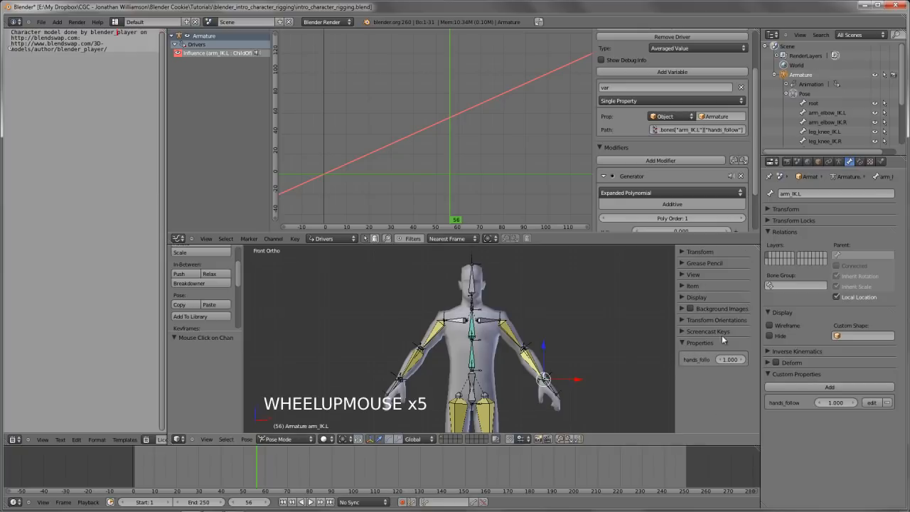
left_click(861, 162)
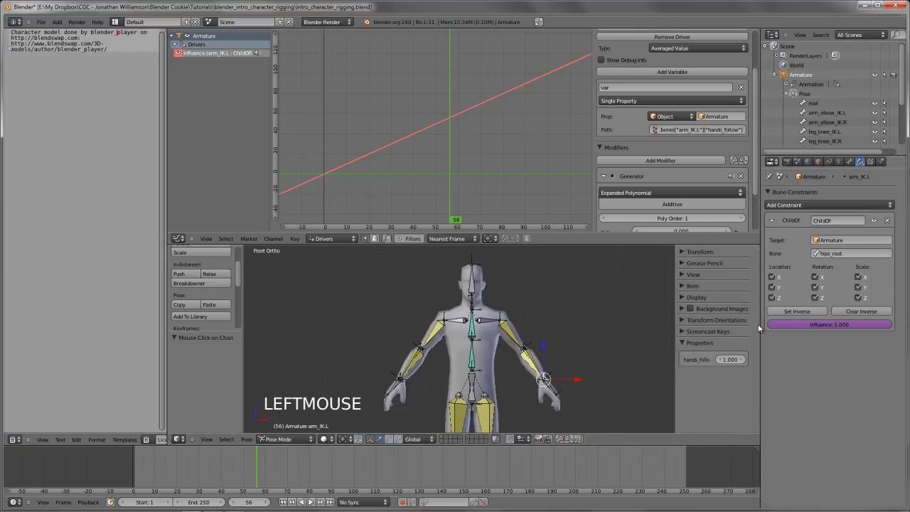
left_click_drag(735, 361, 670, 372)
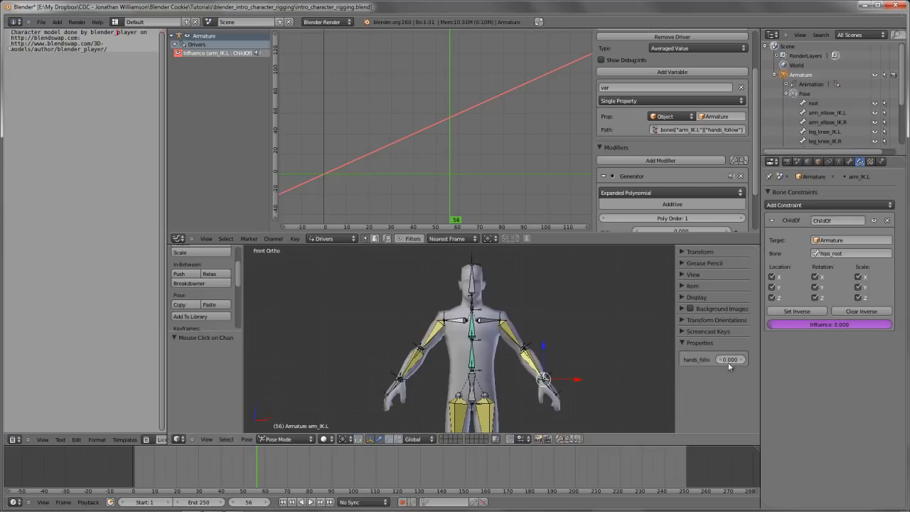
Select the arm_IK.R bone and add a new custom property to it, keeping the default value
middle_click_drag(560, 367, 349, 277, "shift")
scroll(560, 342, "up", 3)
right_click(388, 363)
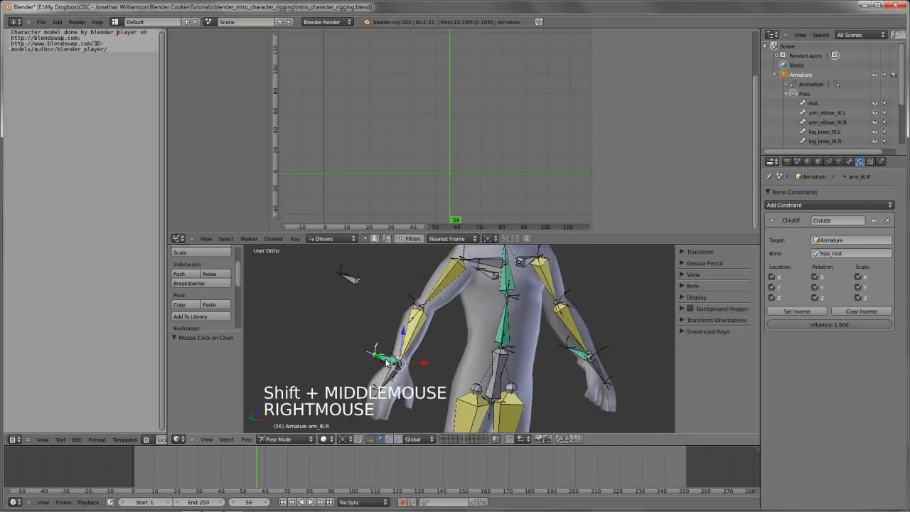
left_click(852, 163)
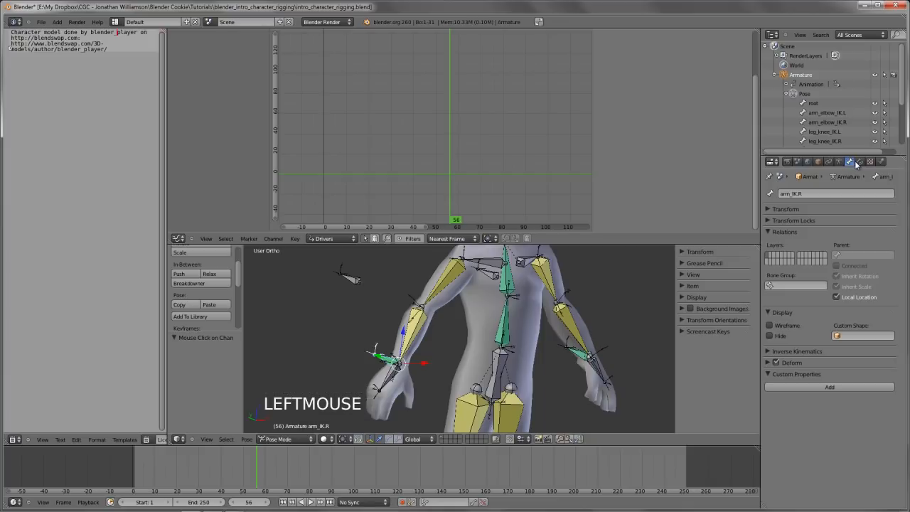
left_click(830, 387)
left_click(837, 401)
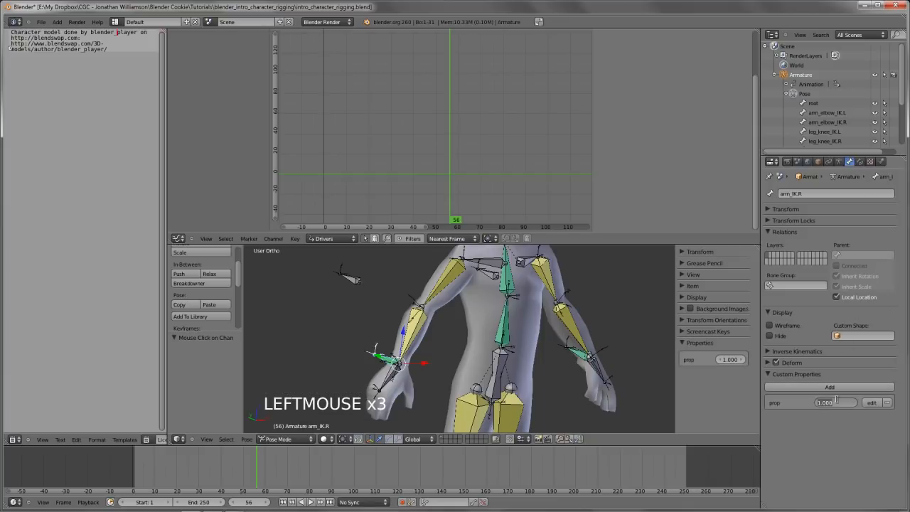
type("0")
key("Escape")
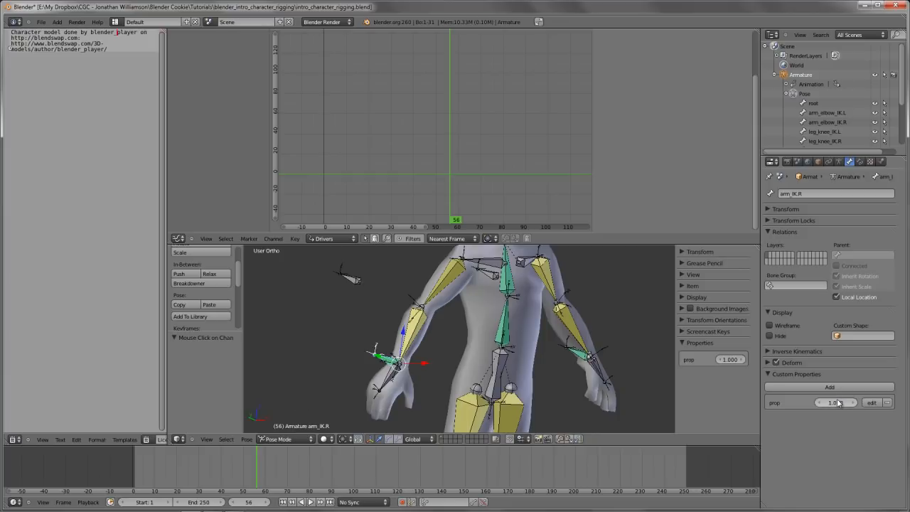
Rename arm_IK.R's new custom property as hands_follow
left_click(877, 403)
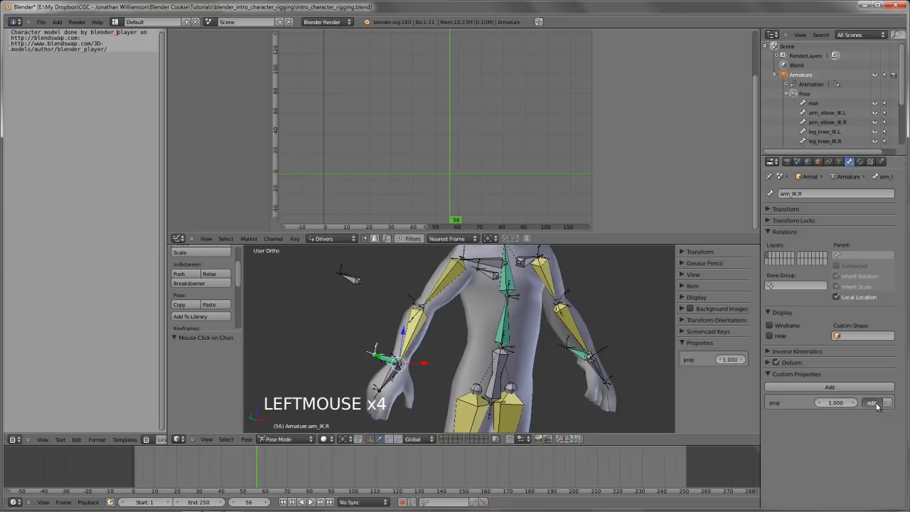
left_click(868, 415)
type("han")
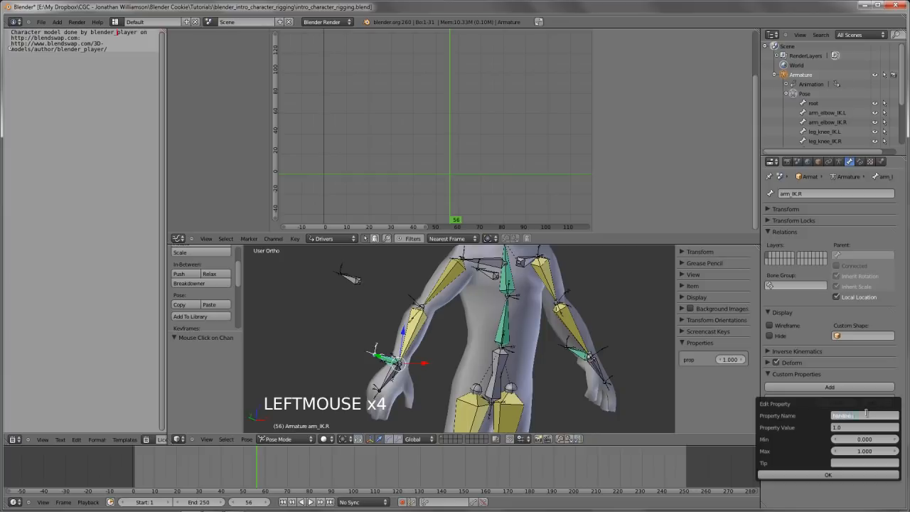
type("ds_follow")
key("Return")
left_click(834, 478)
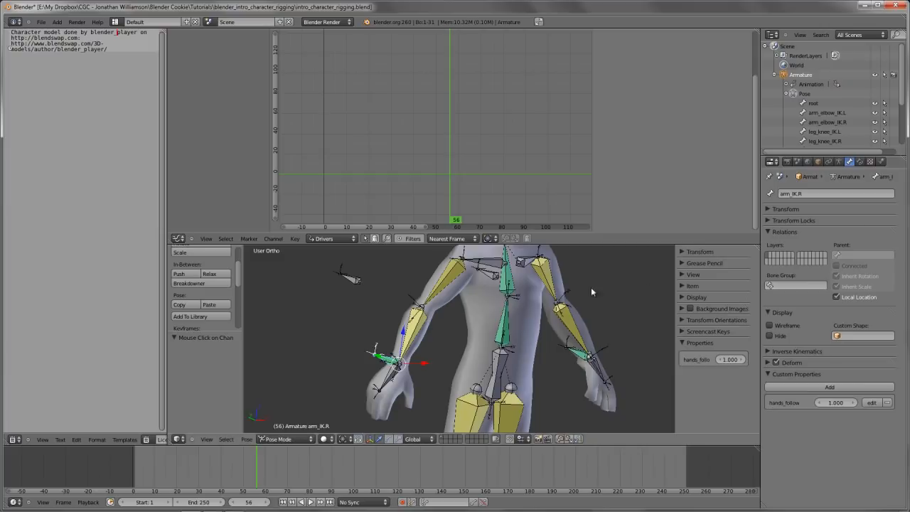
Copy the influence driver from arm_IK.L's Child Of constraint and paste it onto the influence of arm_IK.R's Child Of constraint
right_click(578, 356)
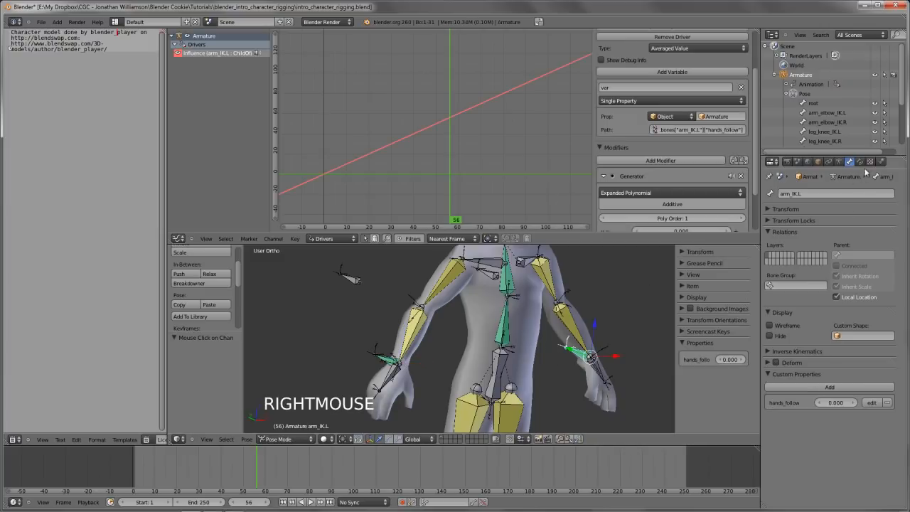
left_click(860, 162)
right_click(803, 325)
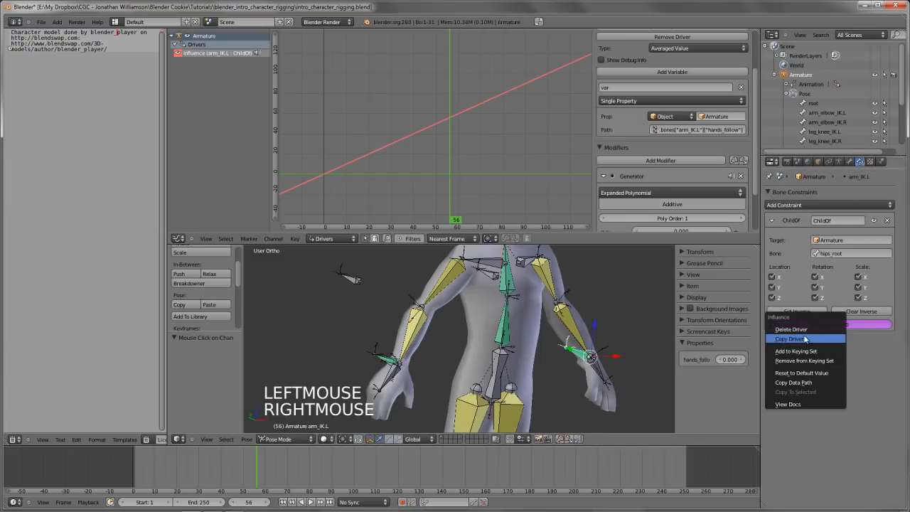
left_click(805, 339)
right_click(391, 359)
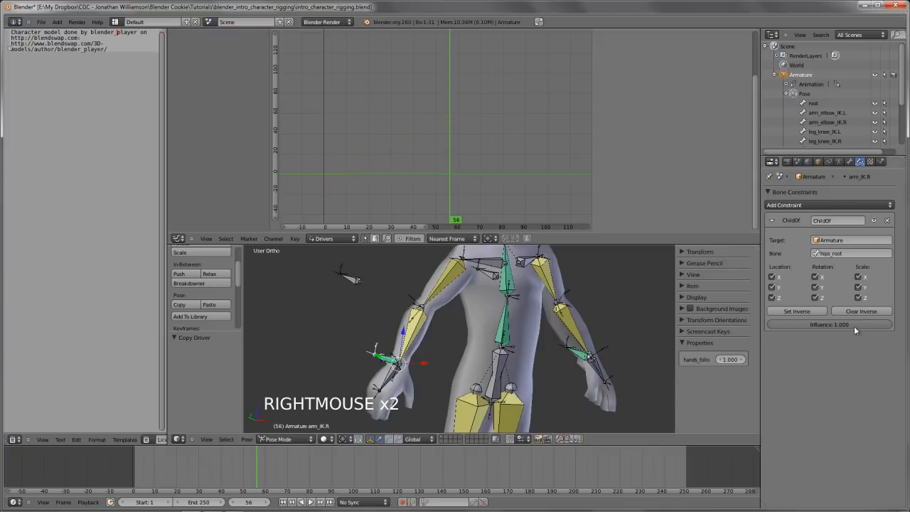
right_click(854, 326)
left_click(810, 346)
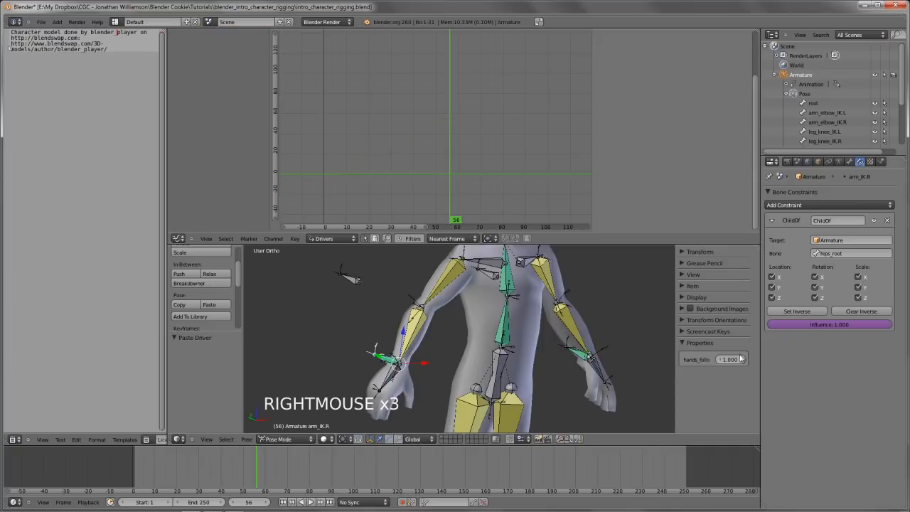
Try changing arm_IK.R's hands_follow property to test its pasted driver, and check arm_IK.L's Child Of influence
scroll(595, 368, "down", 1)
middle_click_drag(594, 366, 604, 364)
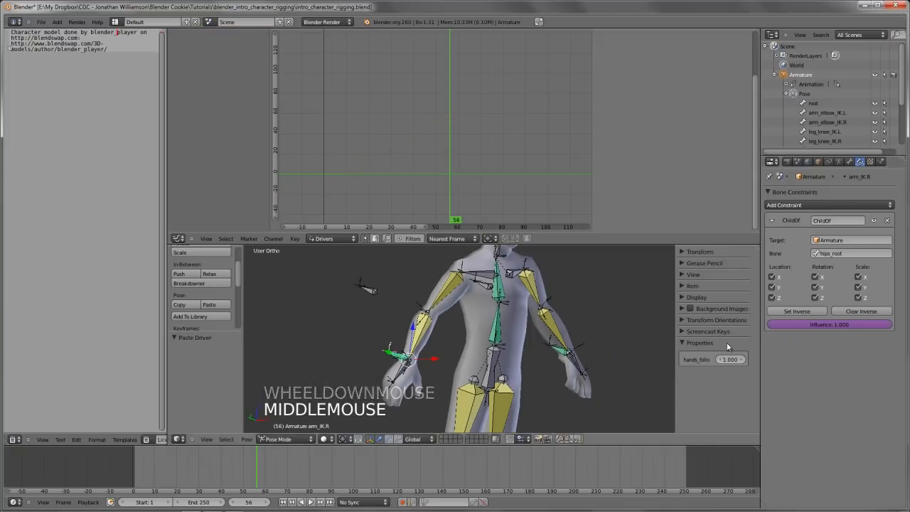
left_click(729, 360)
left_click_drag(729, 360, 777, 366)
right_click(563, 356)
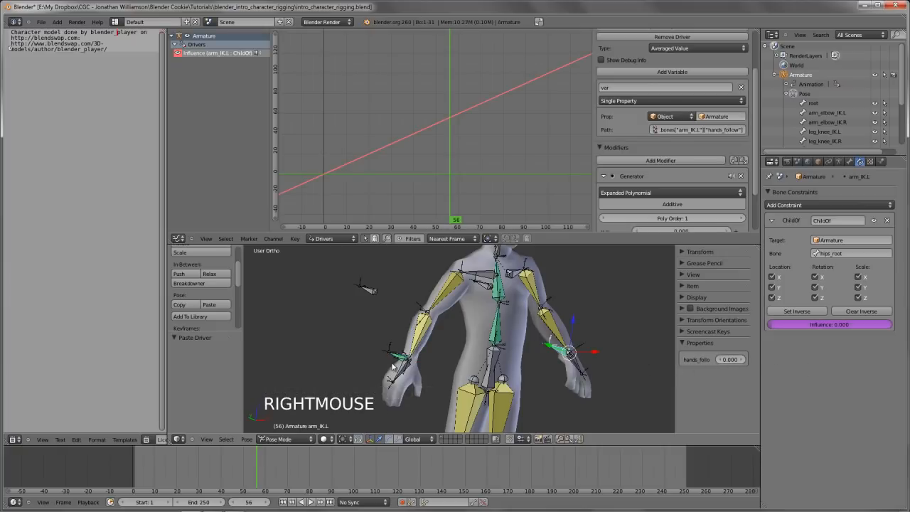
Remove the hands_follow custom property from the arm_IK.R bone
right_click(396, 361)
left_click(848, 163)
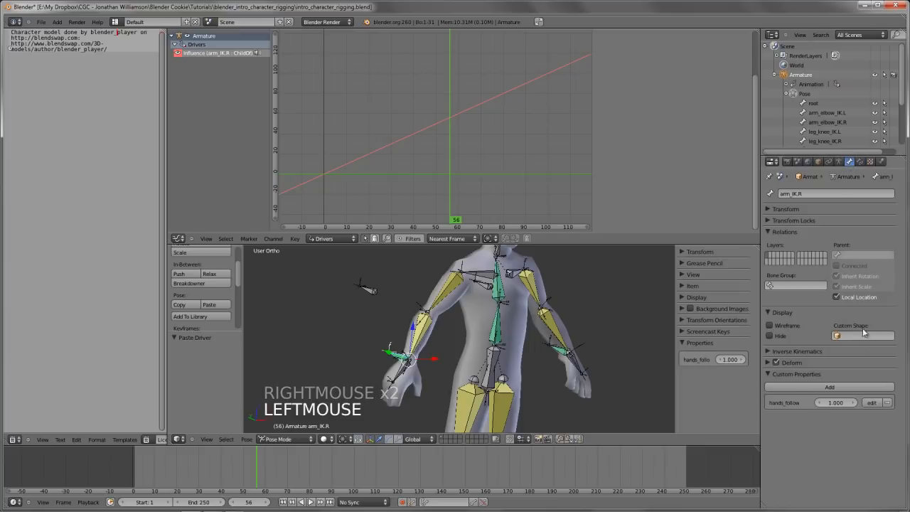
left_click(889, 403)
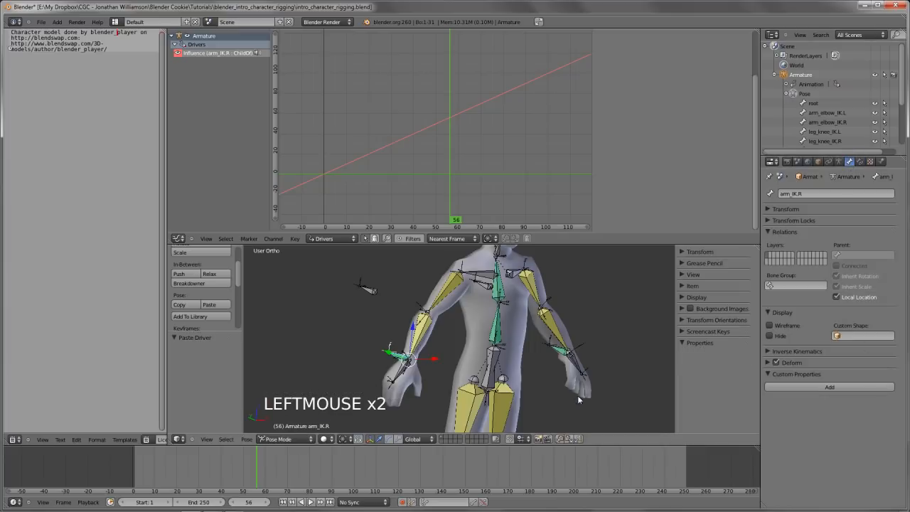
Vary arm_IK.L's hands_follow up to 0.700 with its Child Of constraint displayed, and check the influence on arm_IK.R
right_click(565, 350)
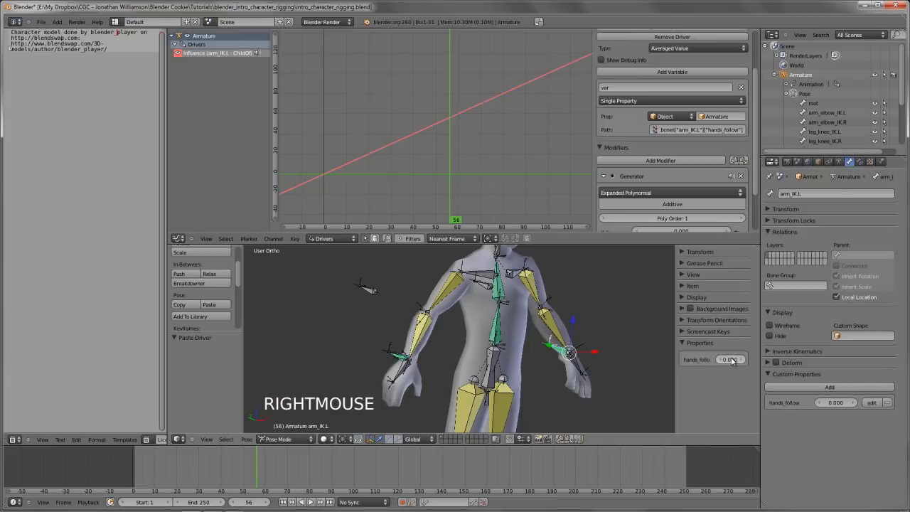
left_click(732, 361)
left_click_drag(732, 362, 500, 425)
left_click(861, 162)
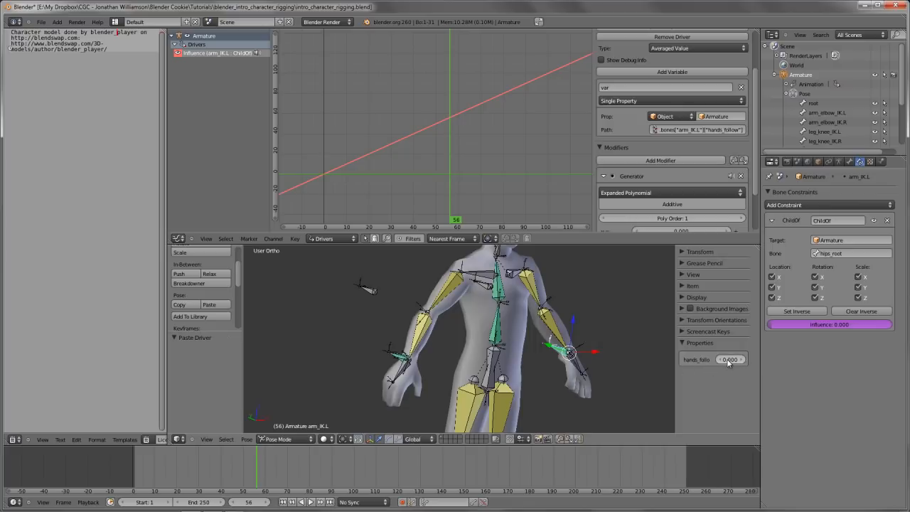
left_click_drag(727, 358, 672, 382)
mouse_move(729, 358)
left_mouse_down()
mouse_move(873, 366)
mouse_move(616, 361)
mouse_move(751, 365)
mouse_move(738, 366)
left_mouse_up()
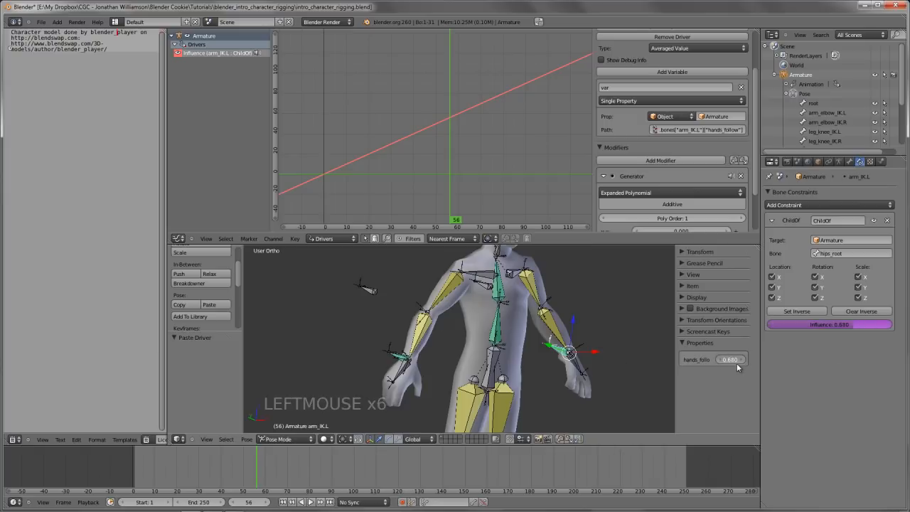
right_click(401, 359)
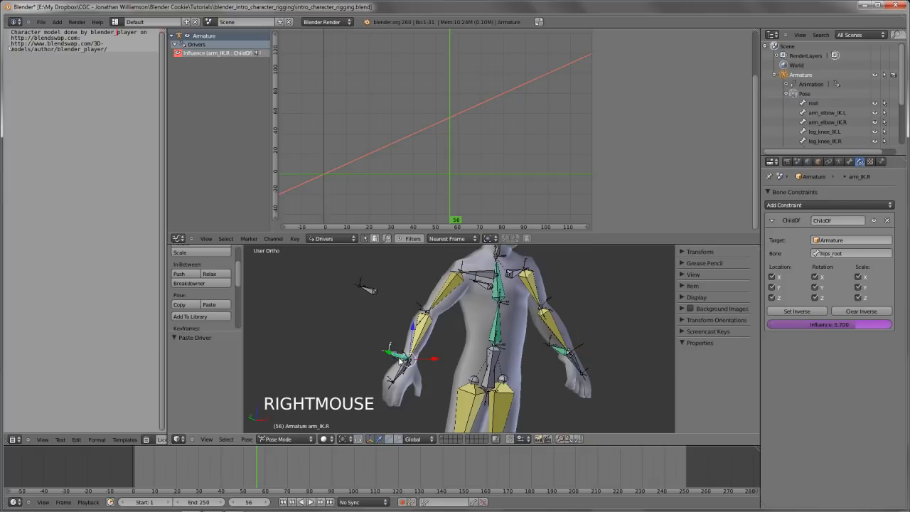
Remove the hands_follow custom property from the arm_IK.L bone
right_click(556, 353)
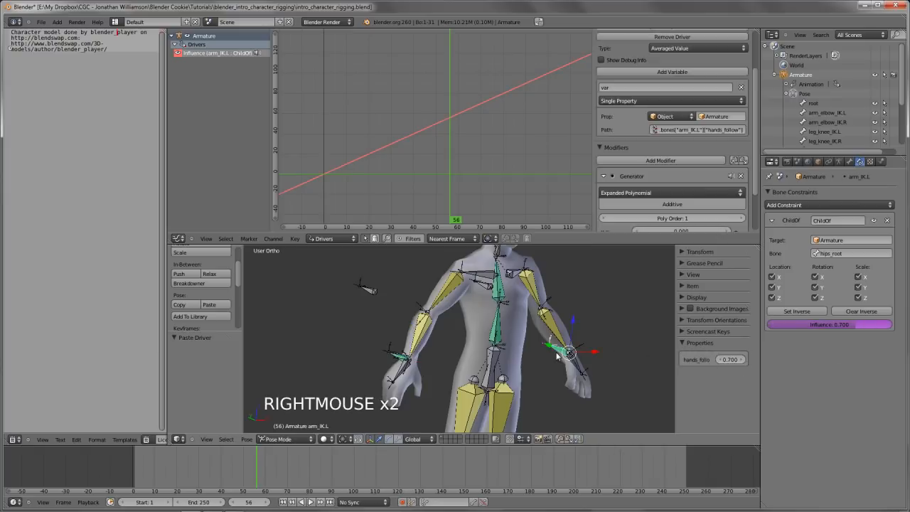
left_click(850, 162)
left_click(887, 404)
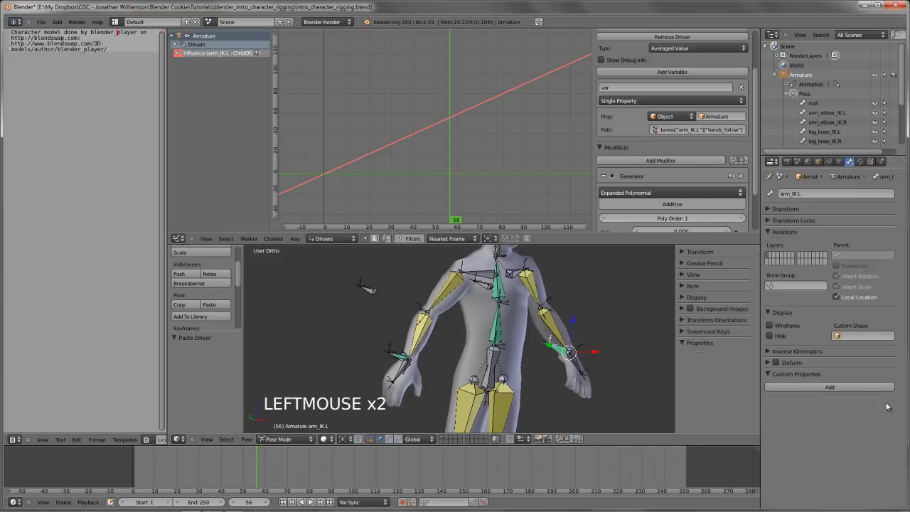
Add a custom property named hands_follow to the hips_root bone, keeping the default value and range
right_click(491, 381)
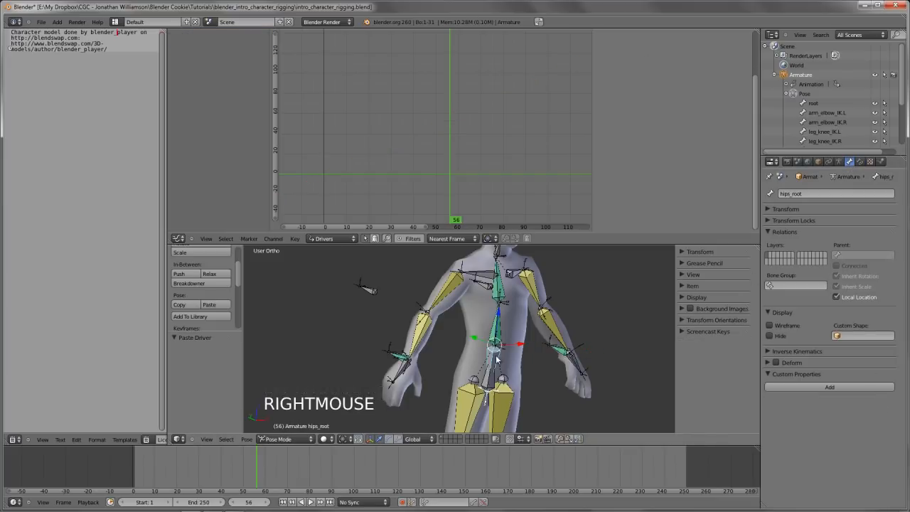
left_click(830, 387)
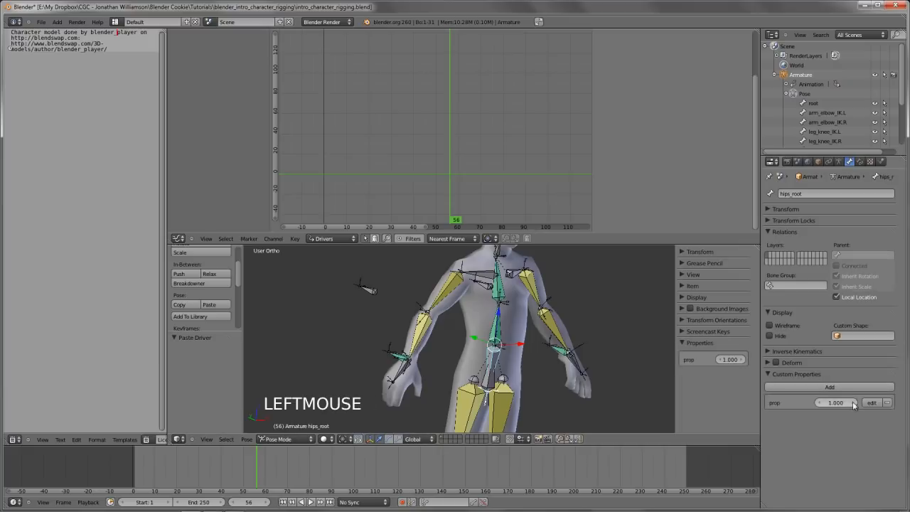
left_click(872, 402)
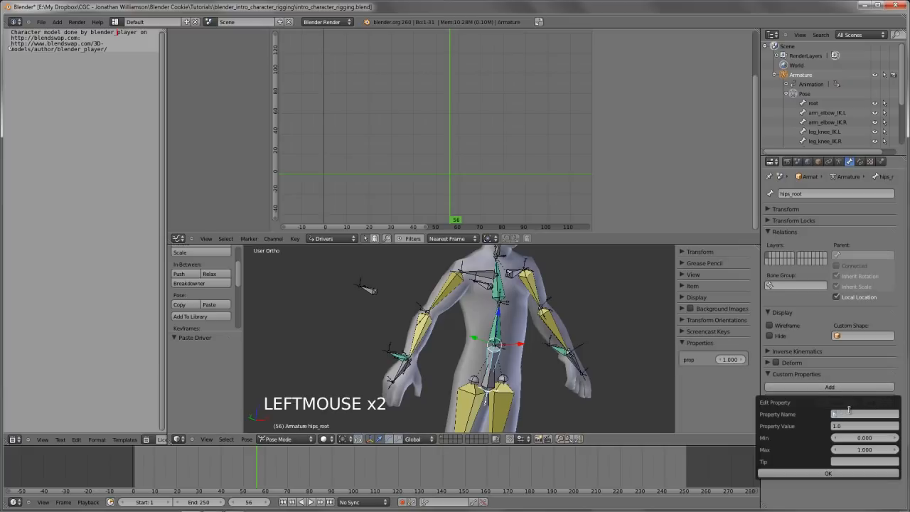
left_click(850, 411)
type("hands_follow")
key("Return")
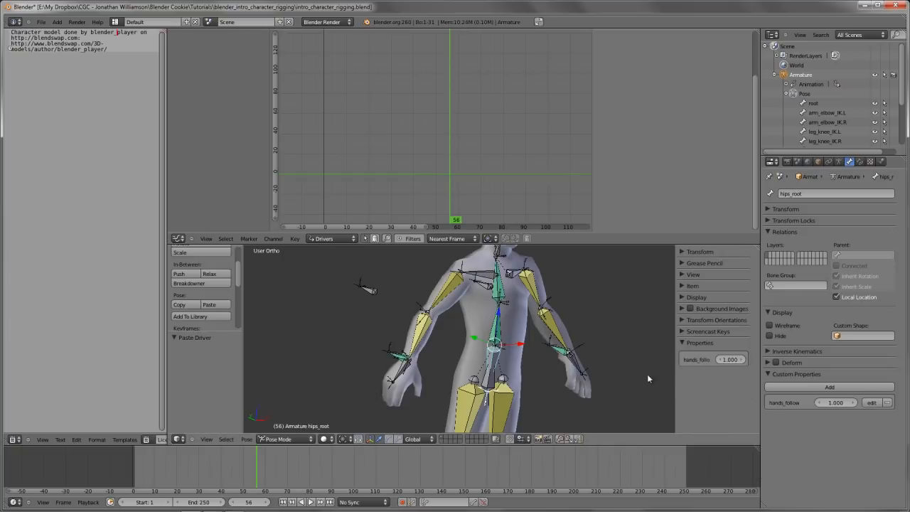
Copy the data path of hips_root's hands_follow property and paste it as the variable path of arm_IK.L's influence driver
right_click(580, 364)
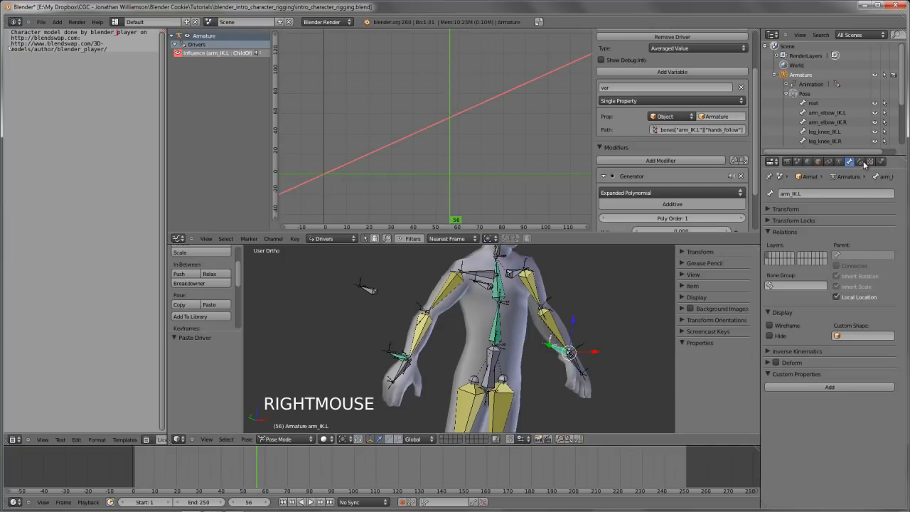
scroll(685, 145, "down", 2)
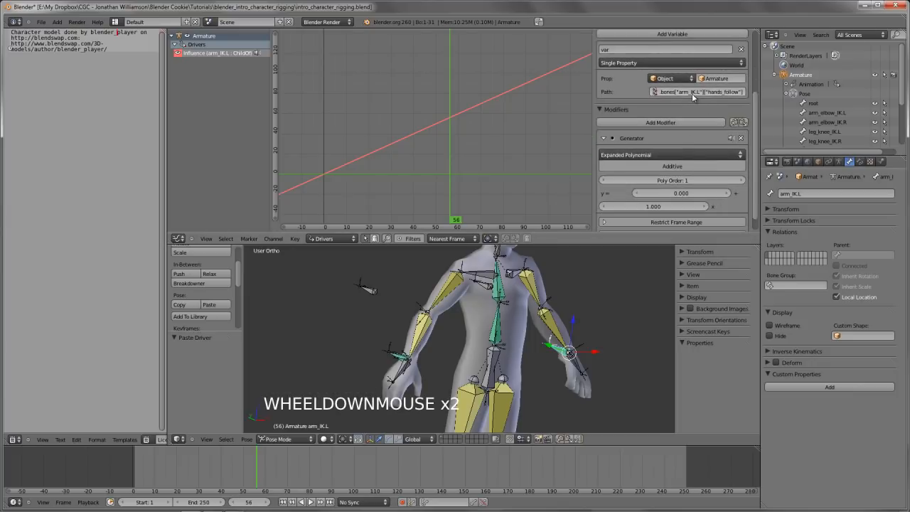
right_click(494, 353)
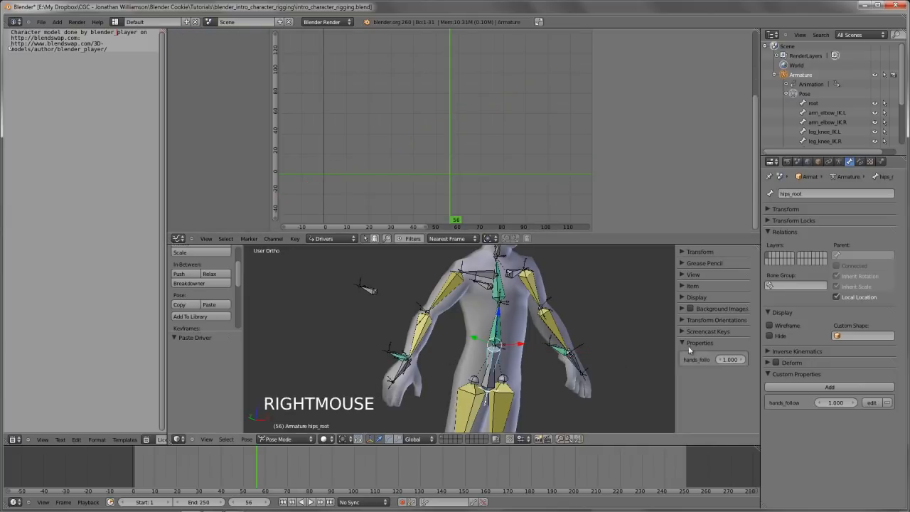
right_click(842, 404)
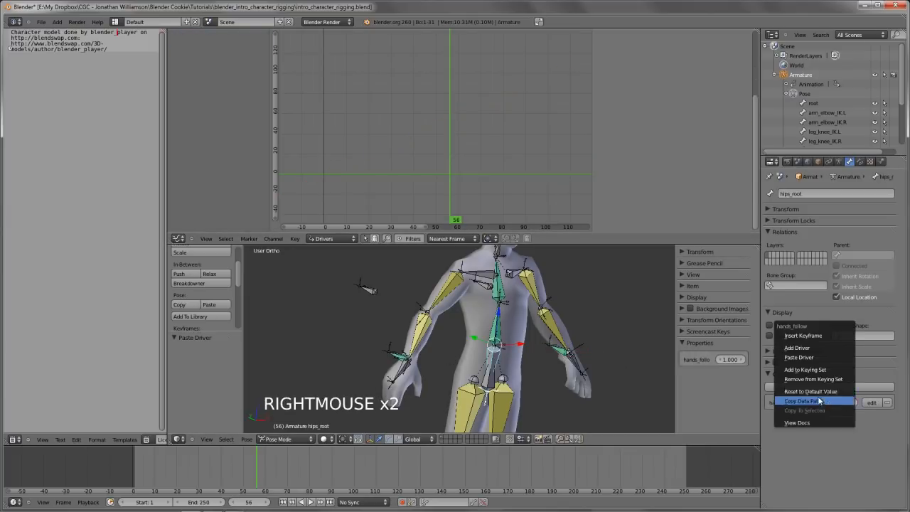
left_click(818, 401)
right_click(565, 352)
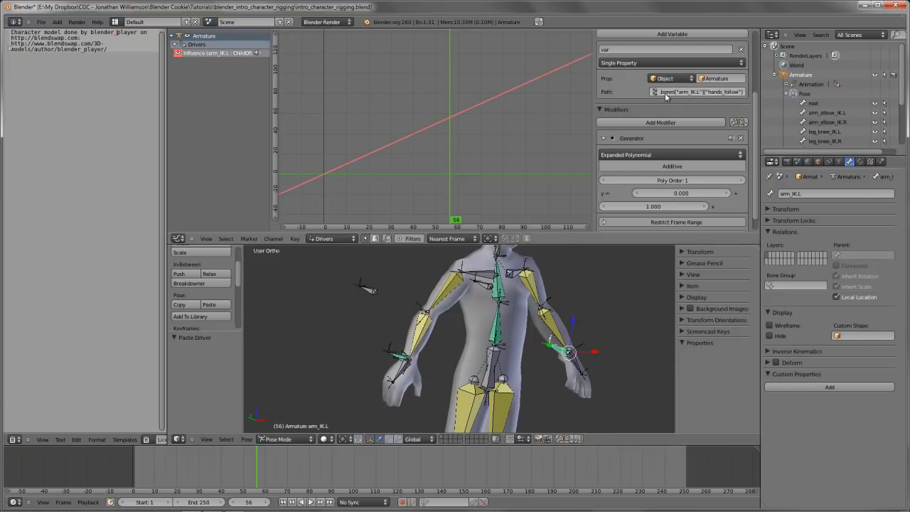
right_click(688, 94)
left_click(730, 91)
Paste the hips_root hands_follow data path into arm_IK.R's influence driver variable and update the driver's dependencies
right_click(393, 356)
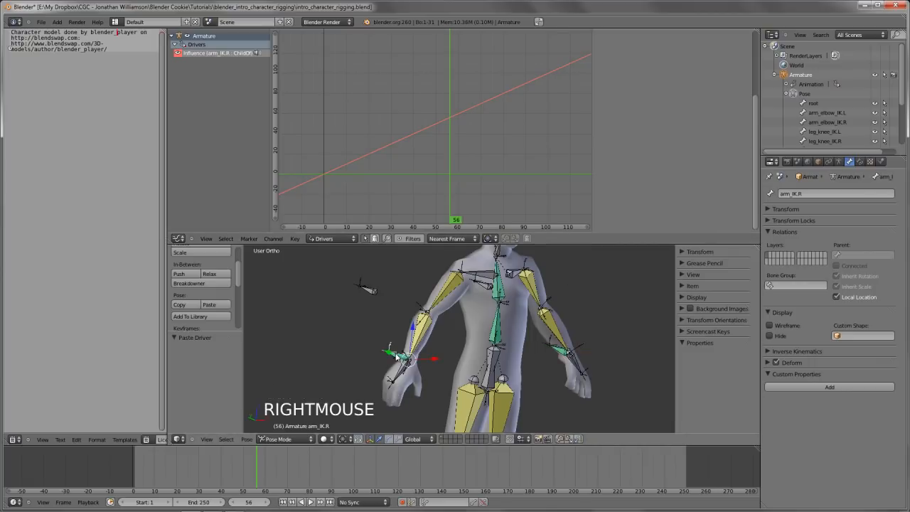
scroll(699, 125, "down", 3)
scroll(699, 125, "up", 5)
left_click(632, 34)
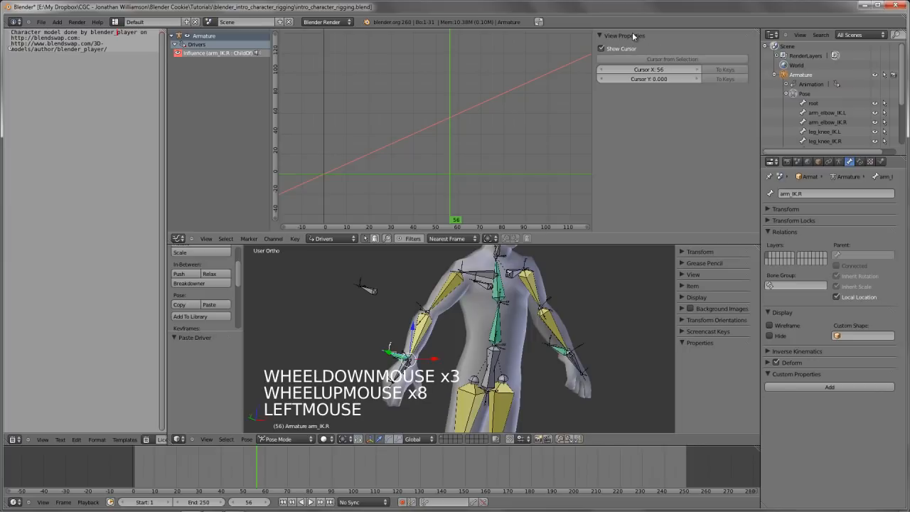
left_click(225, 53)
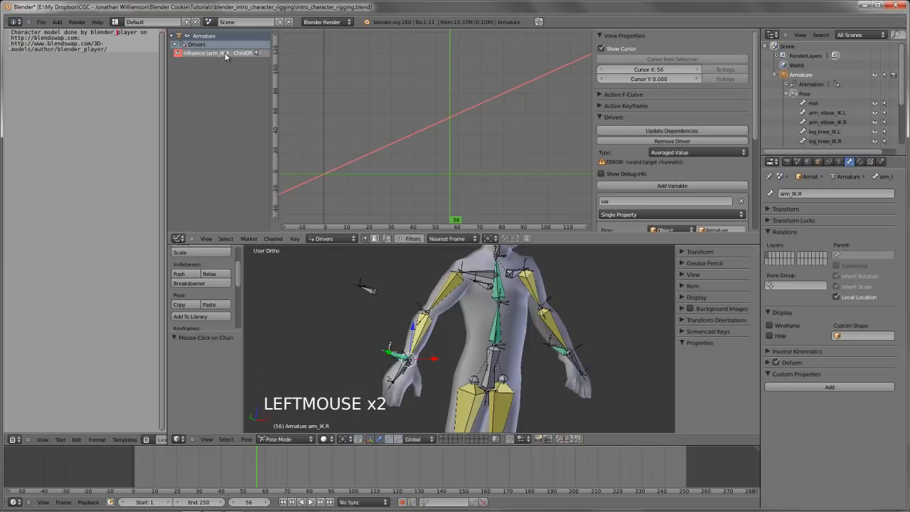
scroll(688, 153, "down", 6)
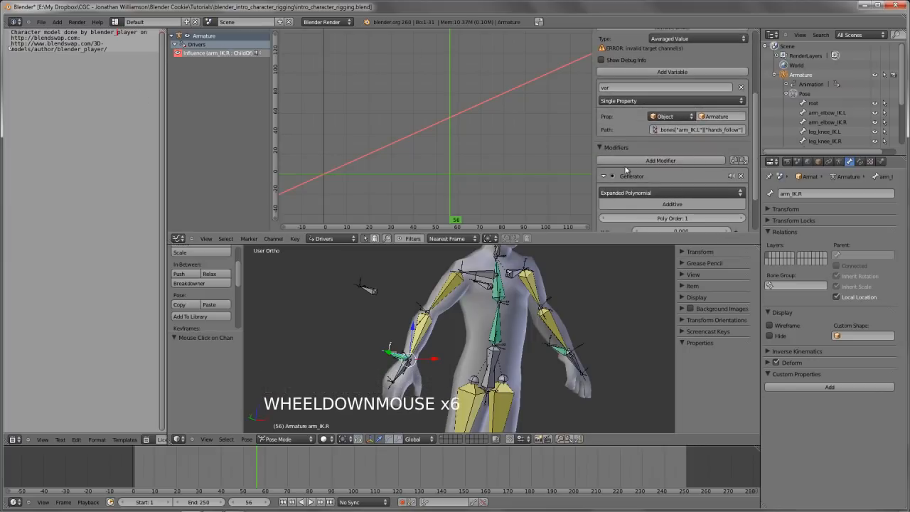
scroll(629, 163, "up", 2)
scroll(628, 166, "up", 2)
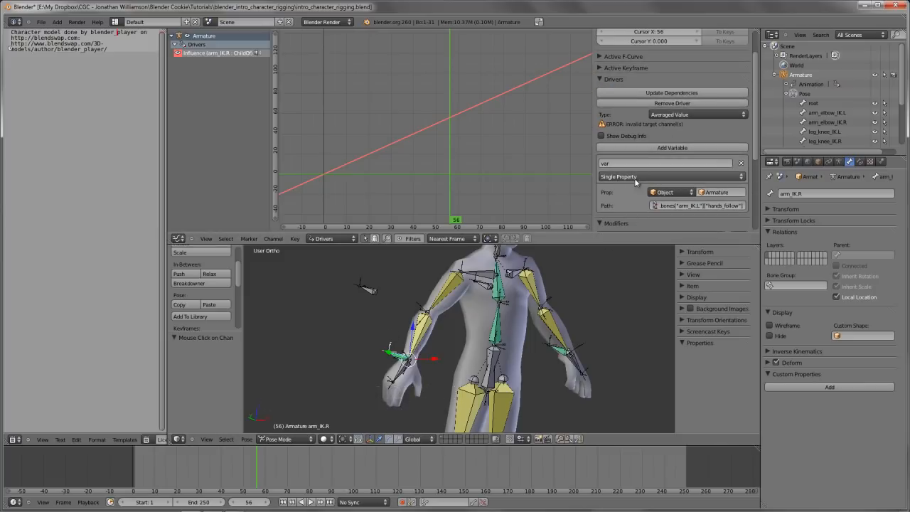
scroll(661, 149, "down", 2)
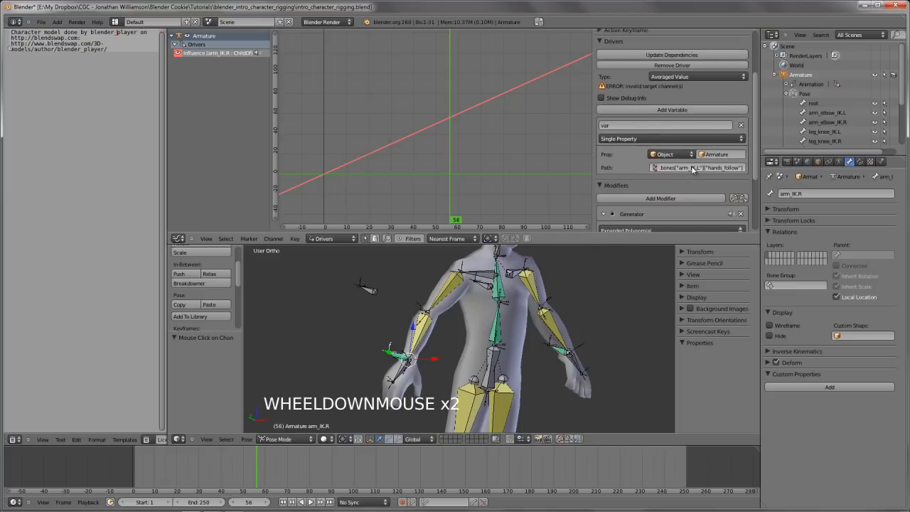
key("ctrl+v")
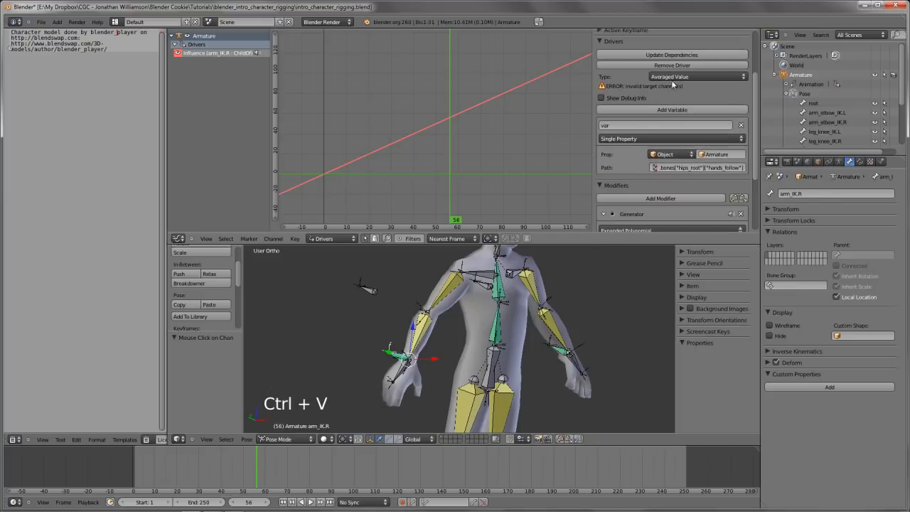
left_click(672, 55)
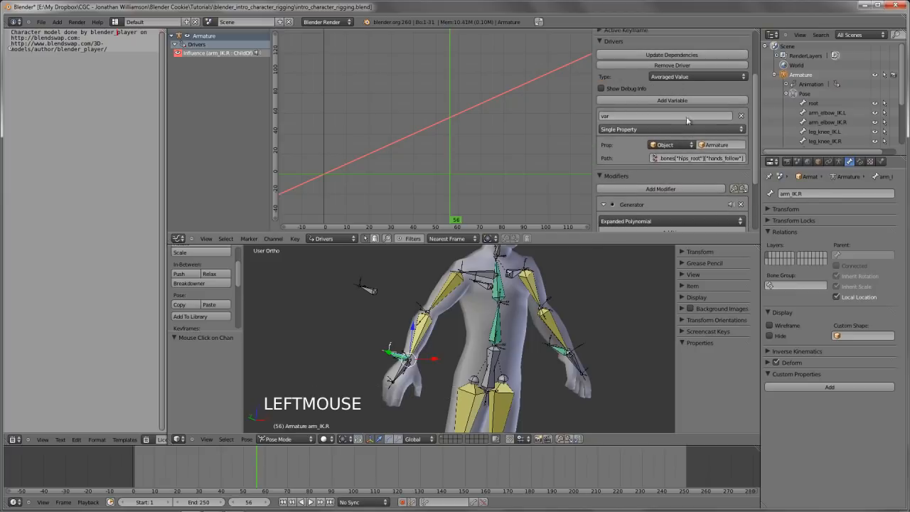
Move the hips_root bone in front view by about -0.114 in X and -0.942 in Z to test the hands following
right_click(495, 360)
key("KP_1")
middle_click_drag(495, 356, 512, 333, "shift")
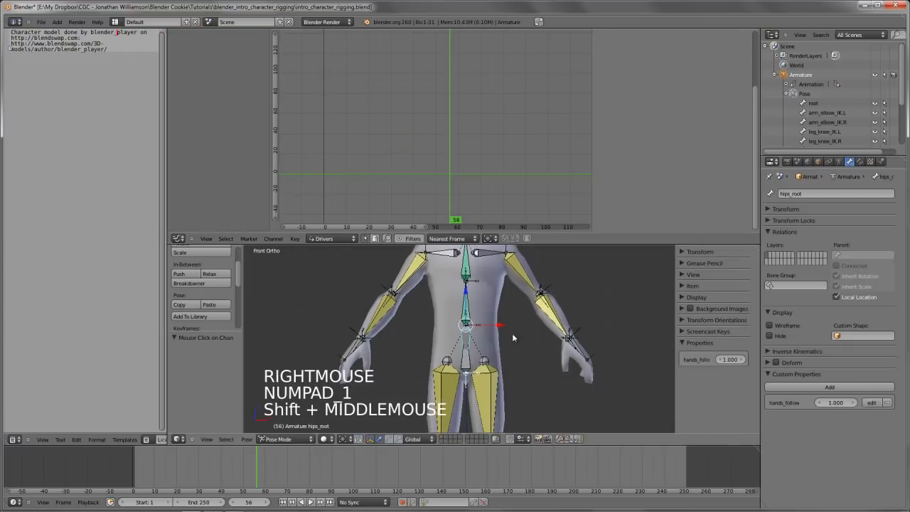
key("g")
left_click(502, 384)
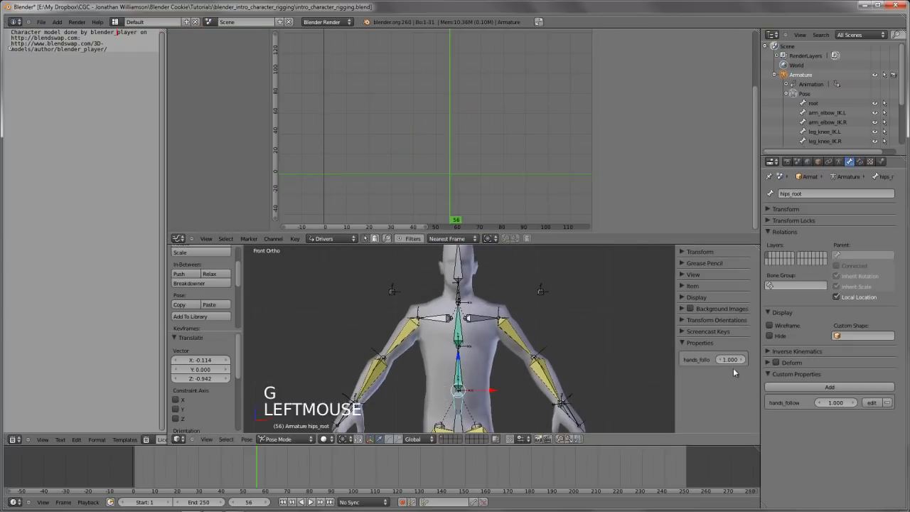
Lower hips_root's hands_follow to 0 and move hips_root again to test the arms without following
mouse_move(737, 362)
left_mouse_down()
mouse_move(636, 372)
mouse_move(777, 367)
mouse_move(722, 370)
left_mouse_up()
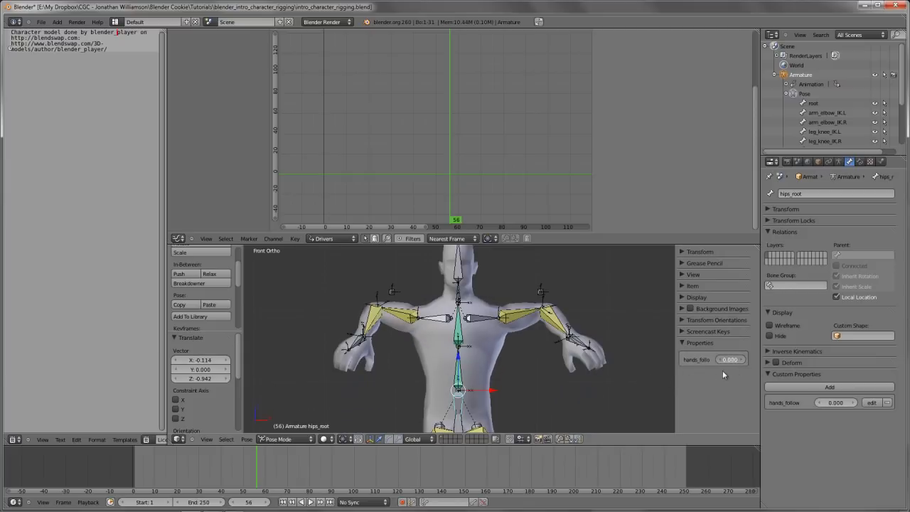
scroll(388, 355, "down", 3)
middle_click_drag(388, 354, 398, 345, "shift")
scroll(399, 344, "up", 2)
key("g")
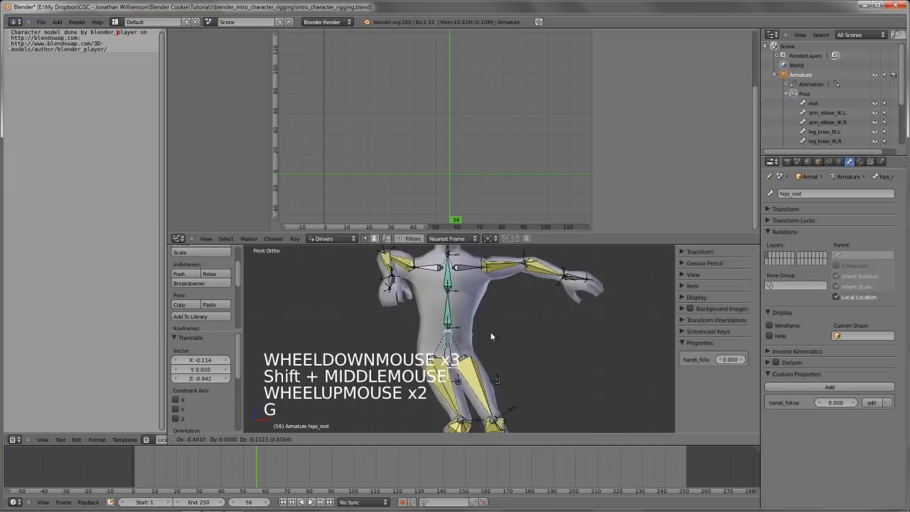
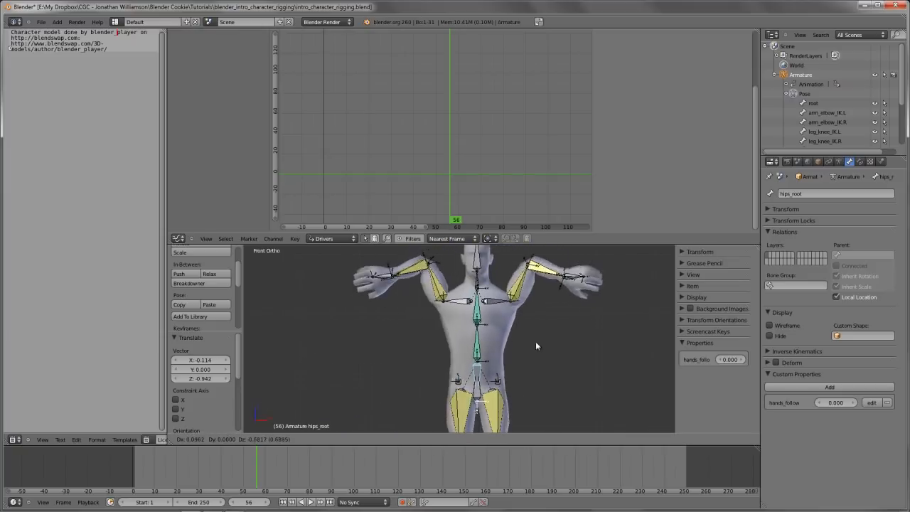
Cancel the pending move of the hips_root bone and enlarge the 3D view upward over the driver editor
right_click(546, 313)
scroll(533, 278, "down", 3)
left_click_drag(524, 245, 530, 141)
scroll(549, 235, "up", 1)
scroll(549, 238, "up", 1)
Test rotating the hips_root and spine.01 bones, cancelling each rotation
key("r")
right_click(569, 228)
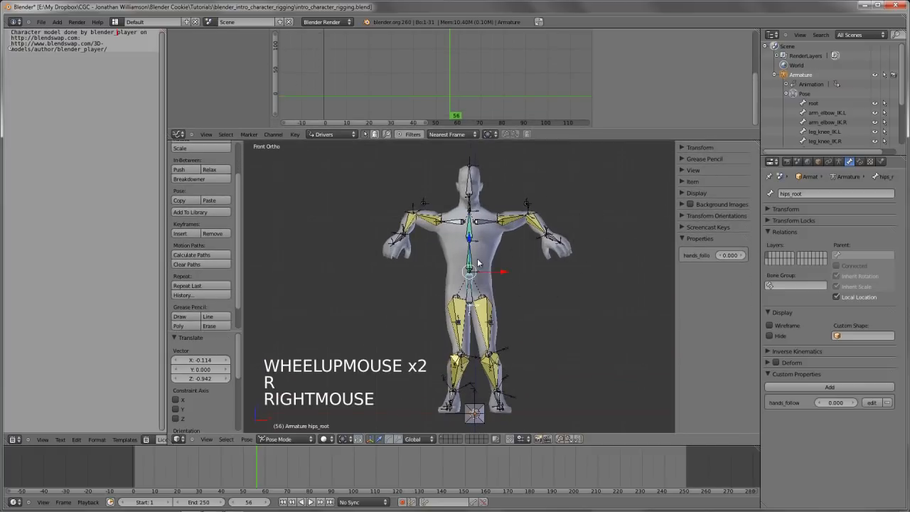
right_click(471, 253)
key("r")
key("r")
key("r")
right_click(578, 268)
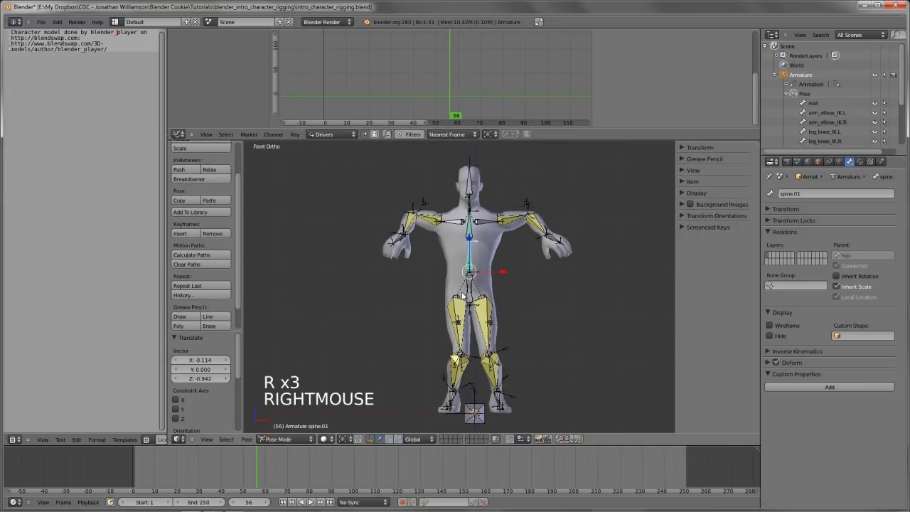
Test moving the hips_root bone sideways and up to see how the limbs follow, cancelling the move
right_click(463, 296)
right_click(463, 295)
key("g")
key("g")
key("g")
key("g")
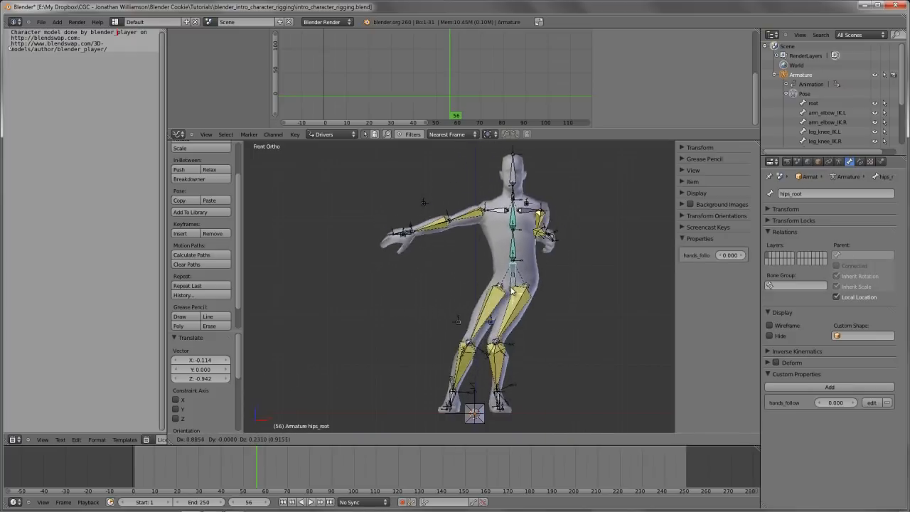
right_click(502, 293)
scroll(497, 294, "up", 2)
middle_click_drag(496, 294, 487, 321, "shift")
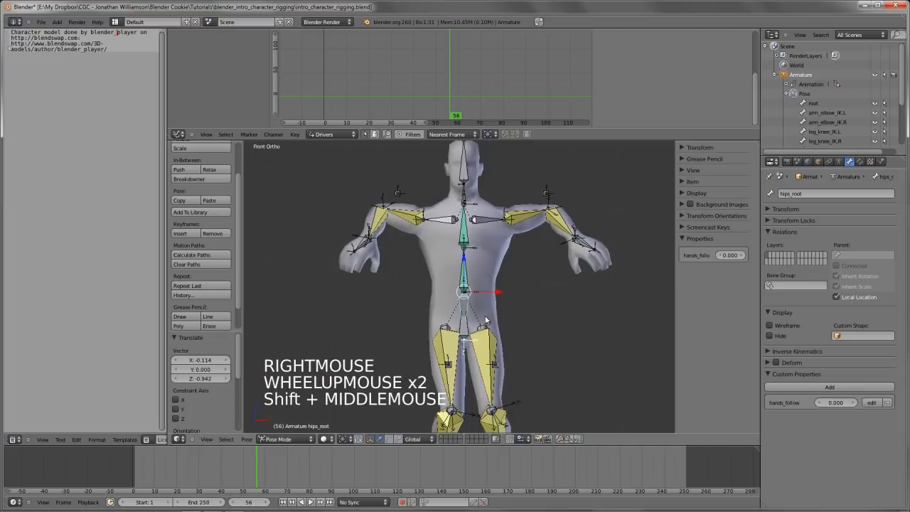
scroll(486, 319, "down", 2)
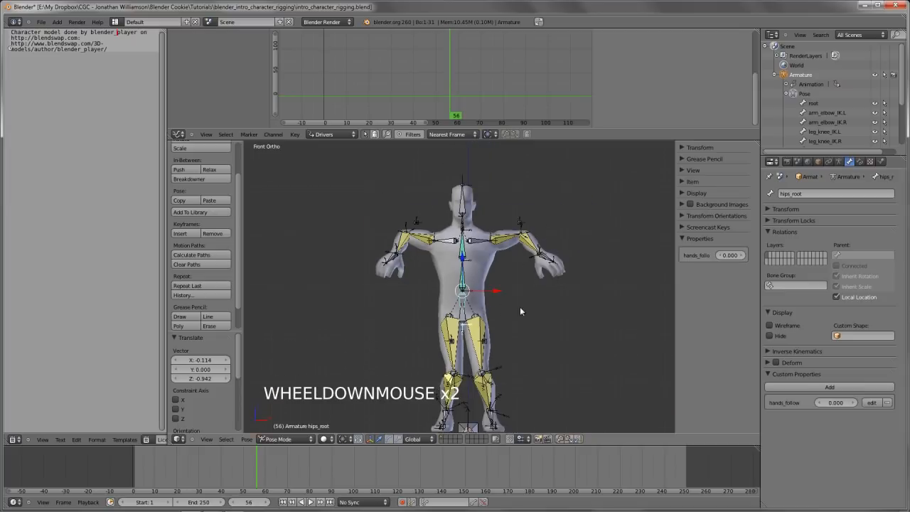
Try several more trial moves of hips_root to examine how the hands rotate with the forearms, cancelling each one
key("g")
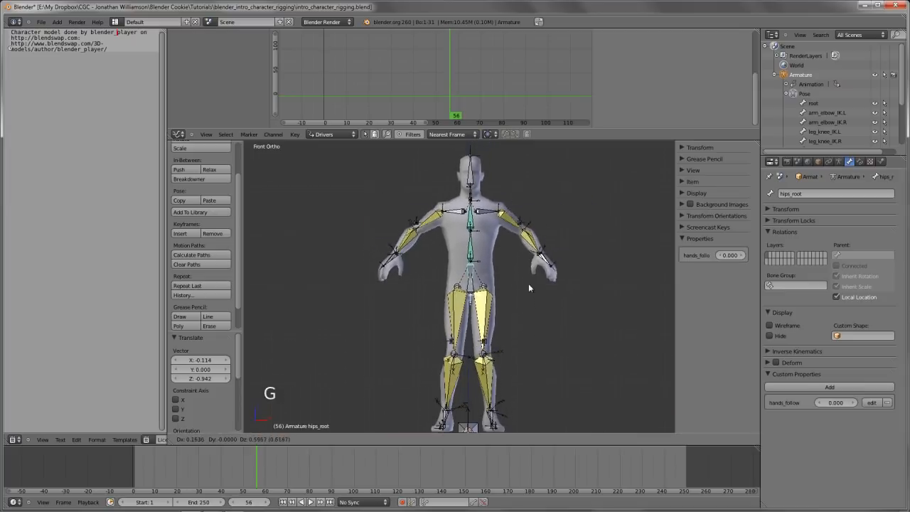
right_click(527, 299)
scroll(527, 320, "up", 2)
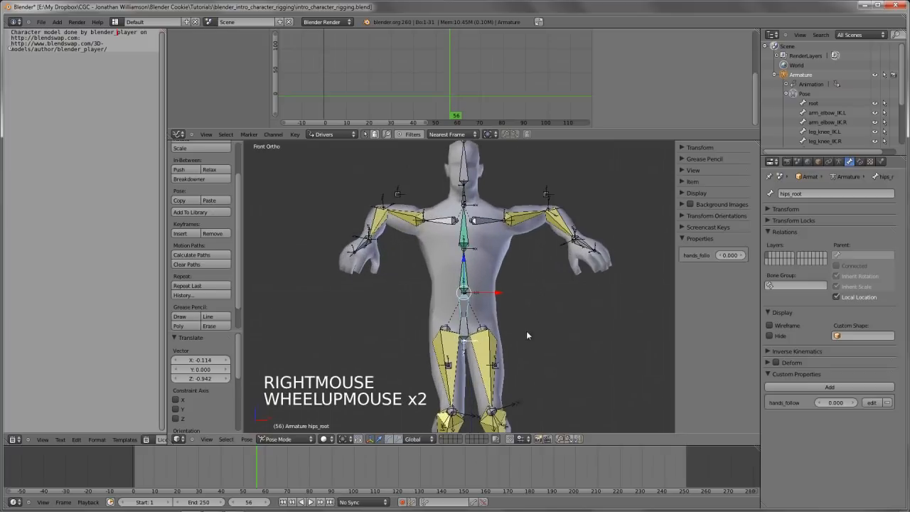
key("g")
right_click(555, 296)
key("g")
key("g")
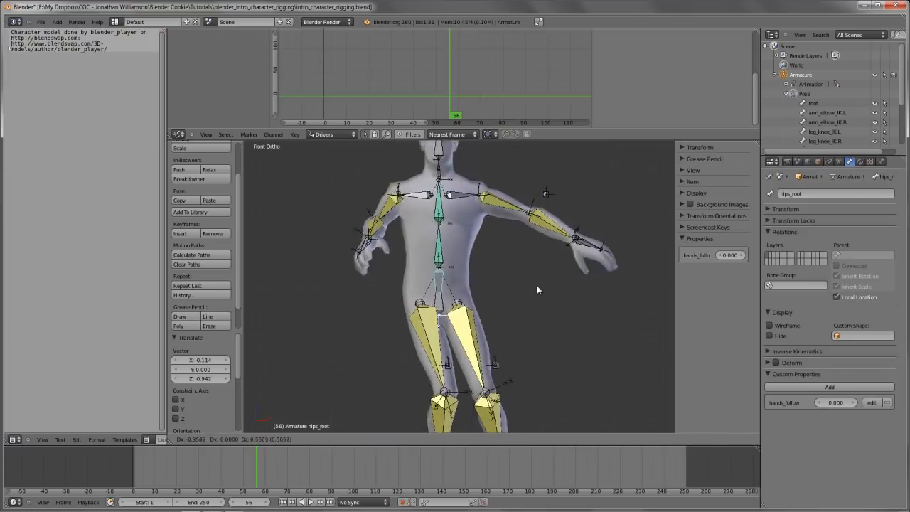
right_click(540, 287)
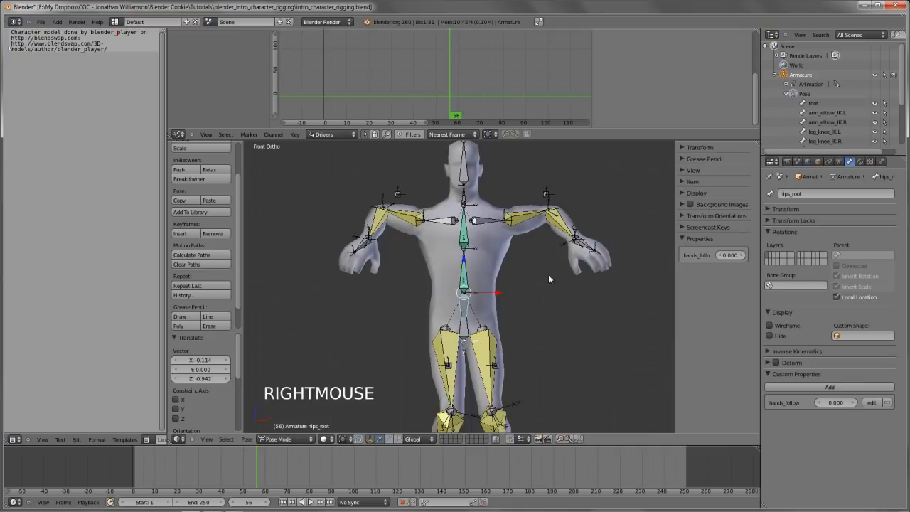
Disable Inherit Rotation for the hand.L and hand.R bones
right_click(576, 240)
left_click(854, 279)
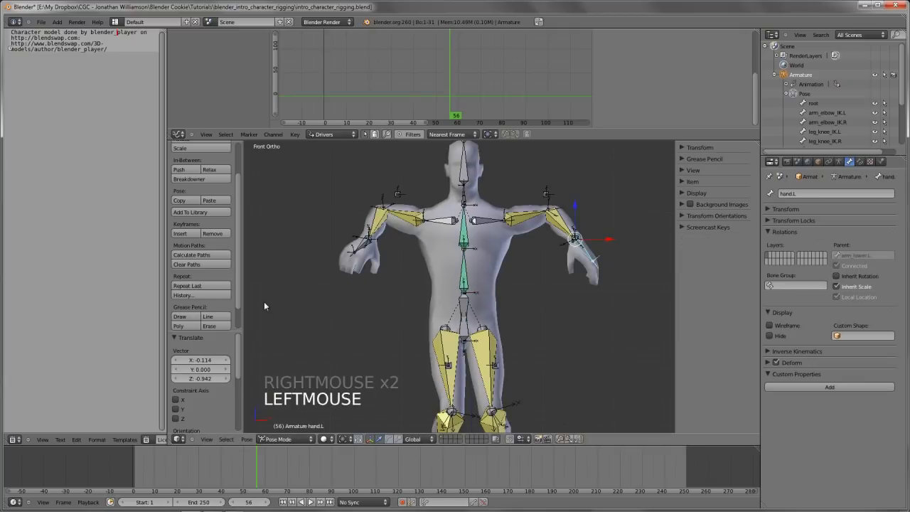
right_click(349, 252)
left_click(508, 320)
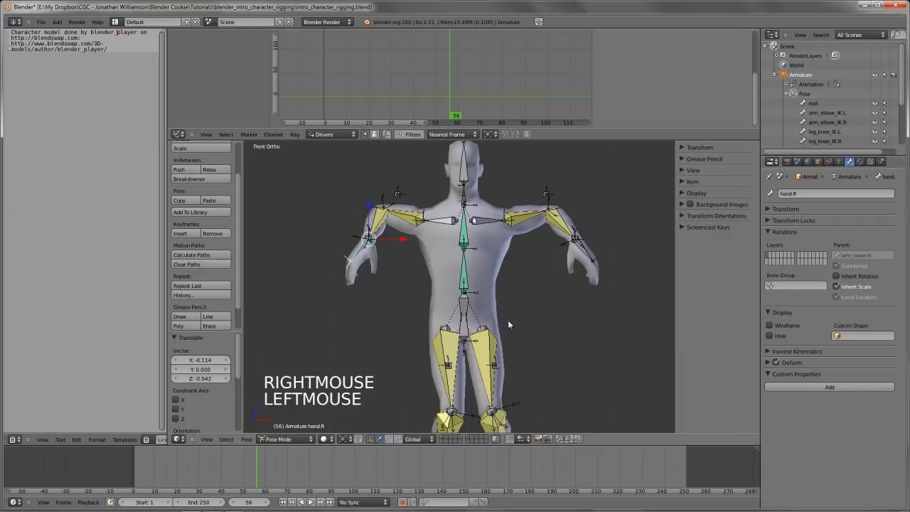
Test the hands' orientation by moving the hips_root bone, cancelling the move
middle_click_drag(508, 320, 446, 301, "shift")
right_click(455, 311)
key("g")
key("g")
key("g")
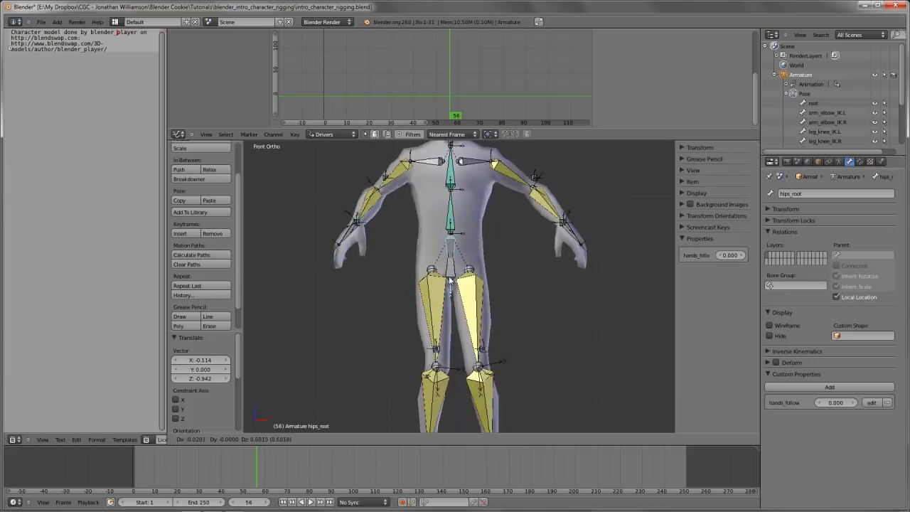
right_click(455, 338)
scroll(487, 333, "down", 2)
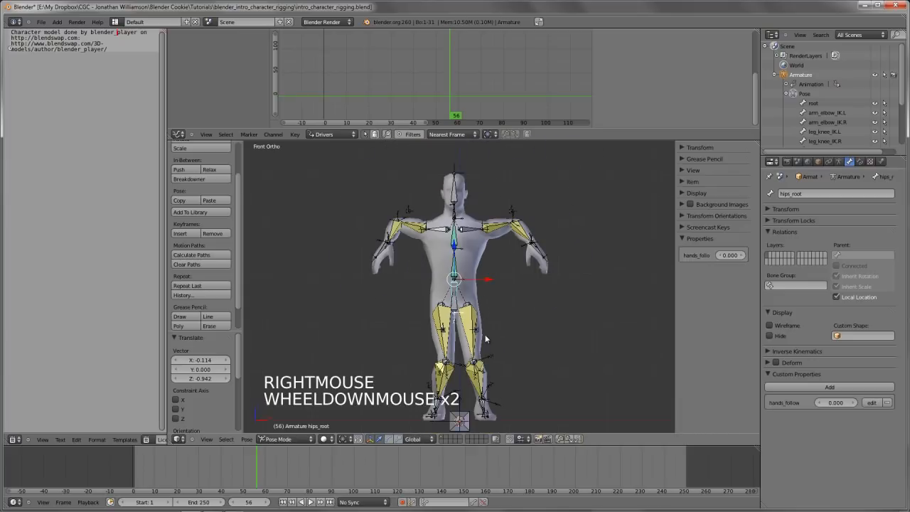
Clear the rotation and location of all bones, deselect them and save the file
key("a")
key("a")
key("alt+r")
key("alt+g")
key("a")
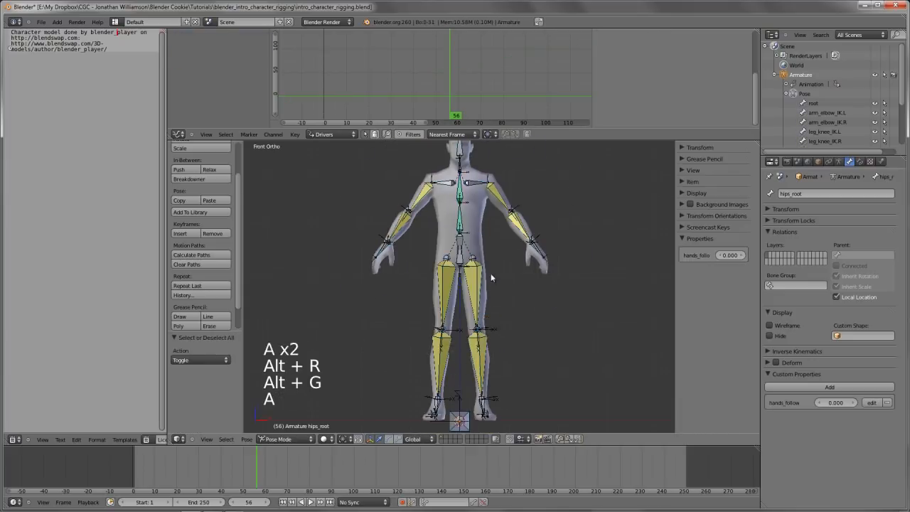
middle_click_drag(490, 274, 470, 285, "shift")
key("ctrl+w")
Zoom in on the head and check the head and neck bones with a trial rotation, cancelling it
scroll(490, 328, "up", 3)
scroll(490, 328, "down", 3)
scroll(469, 284, "up", 6)
right_click(462, 251)
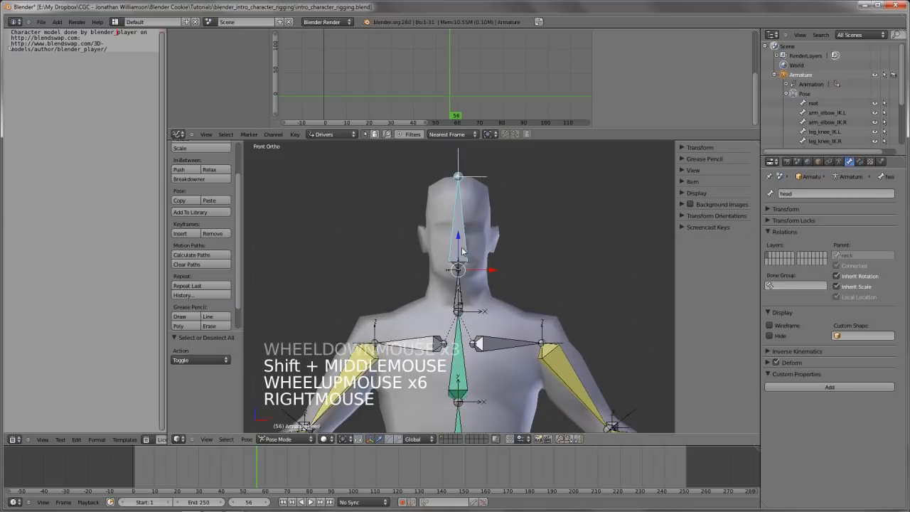
right_click(463, 302)
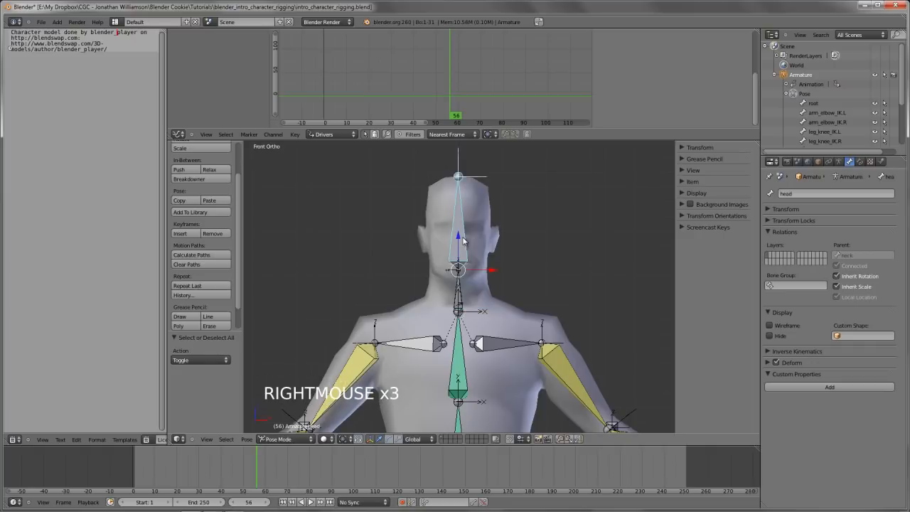
key("r")
right_click(447, 287)
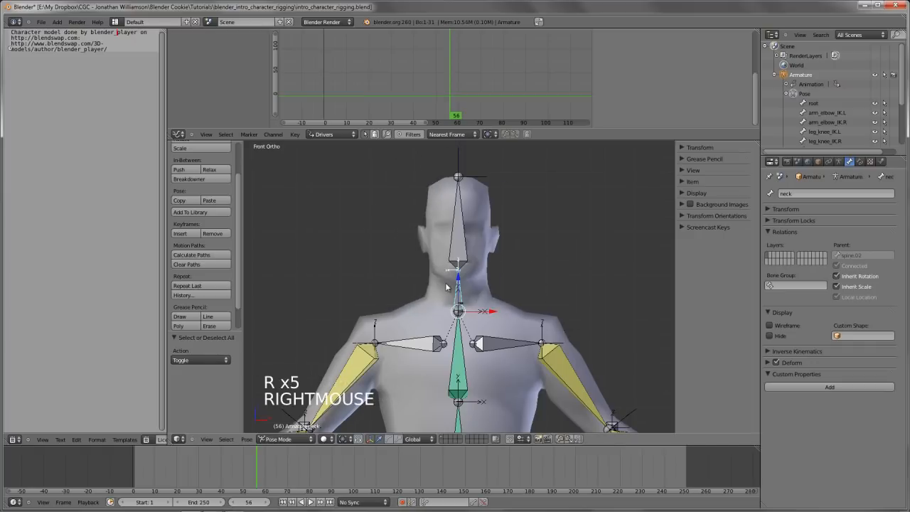
Disable Inherit Rotation for the neck bone and test it with cancelled rotations of spine.02
left_click(864, 277)
right_click(458, 373)
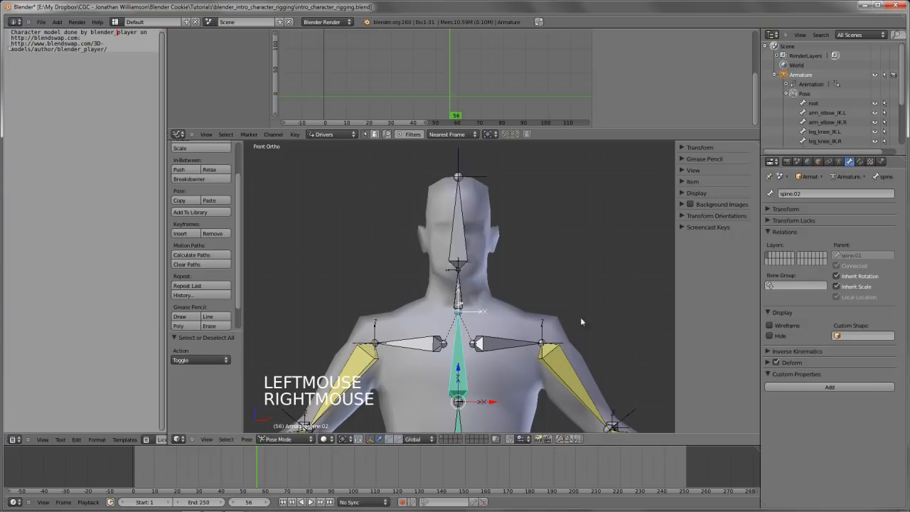
key("r")
key("r")
right_click(473, 311)
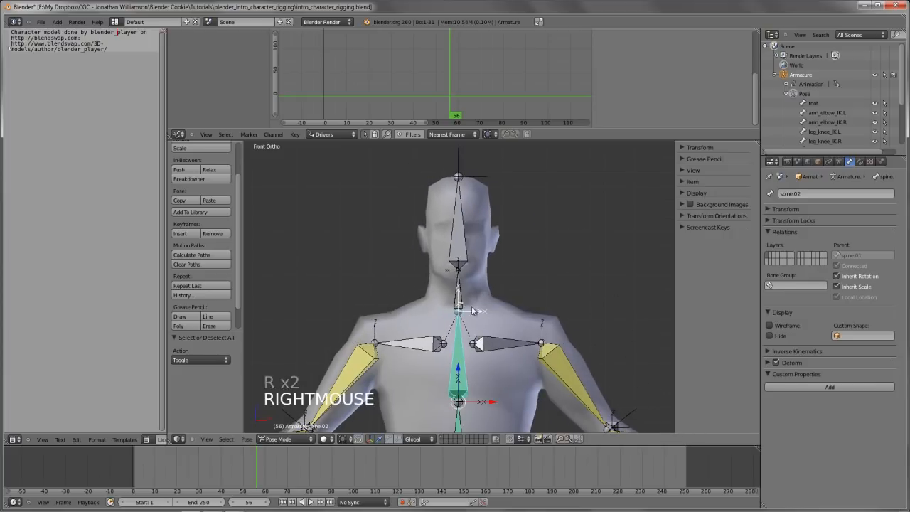
key("r")
key("r")
key("r")
right_click(488, 269)
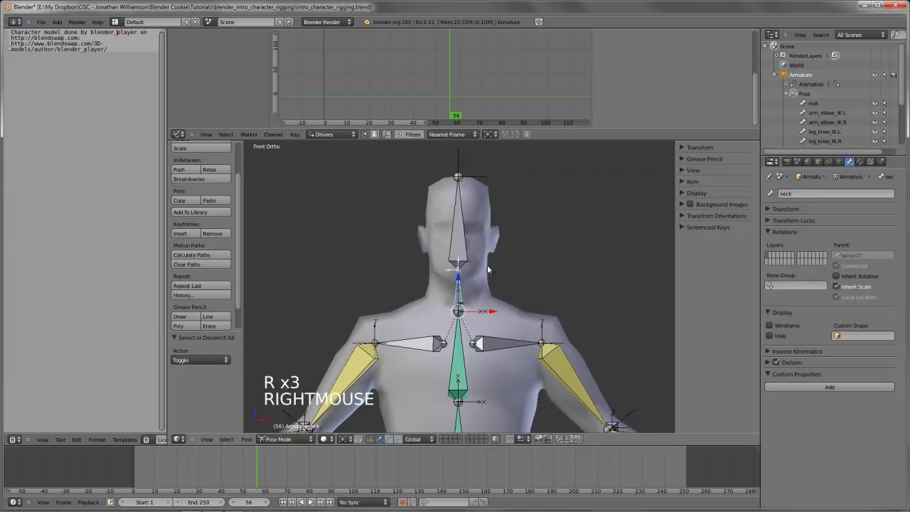
Add a Copy Rotation constraint to the head bone with the neck bone as its target
right_click(458, 299)
right_click(462, 229, "shift")
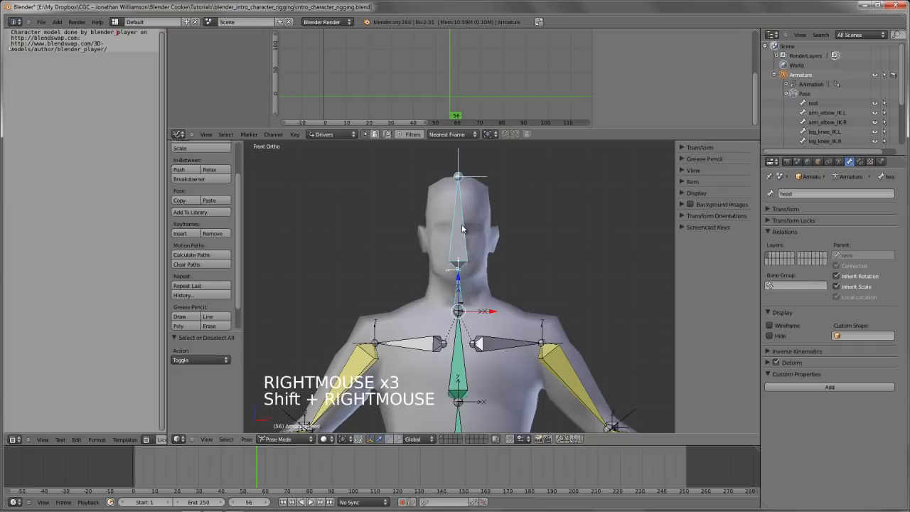
key("ctrl+shift+c")
left_click(279, 229)
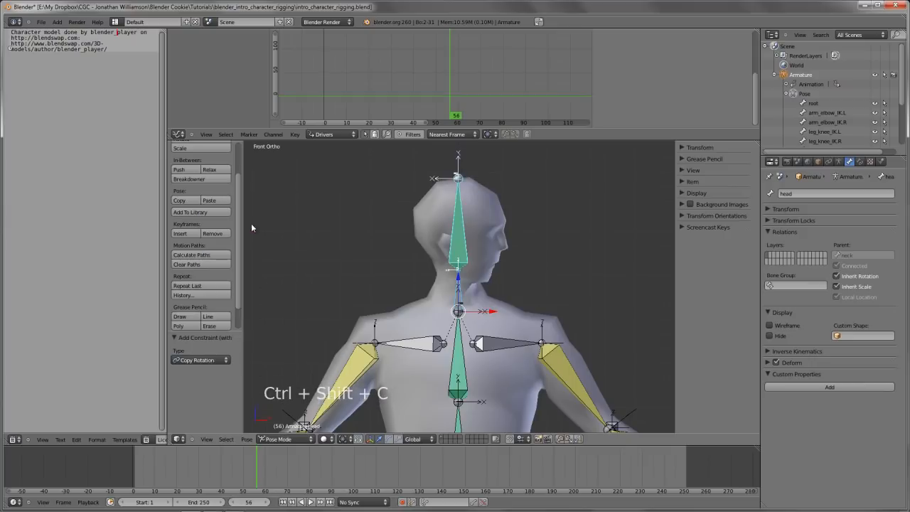
Enable Offset on the head's Copy Rotation constraint and set both spaces to Local Space
left_click(862, 161)
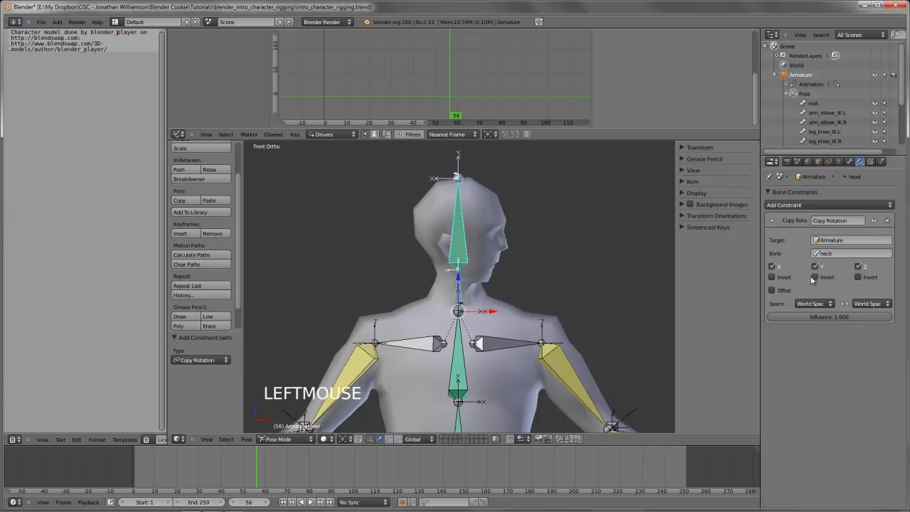
left_click(779, 290)
scroll(802, 303, "up", 4, "alt")
scroll(874, 304, "up", 7, "alt")
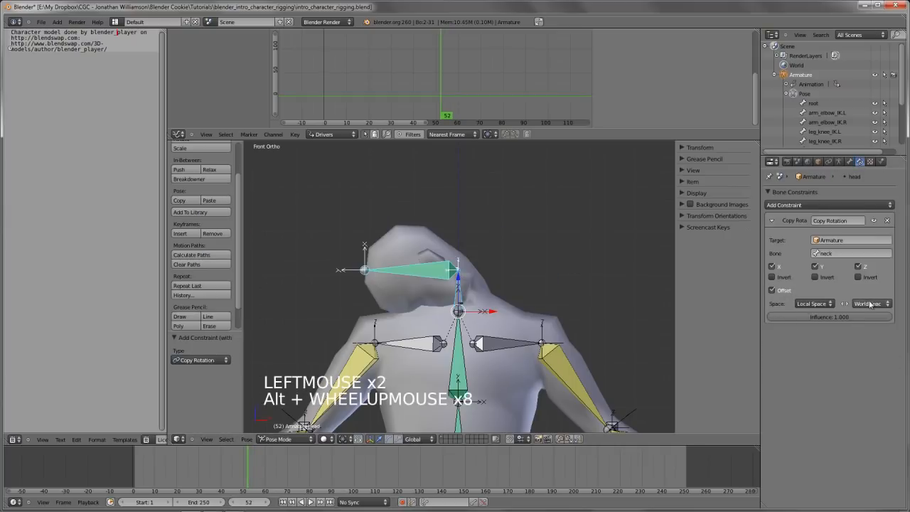
scroll(876, 302, "up", 2, "alt")
Test whether the head stays upright by rotating the spine.02 bone, cancelling the rotation
key("a")
right_click(459, 362)
key("r")
key("r")
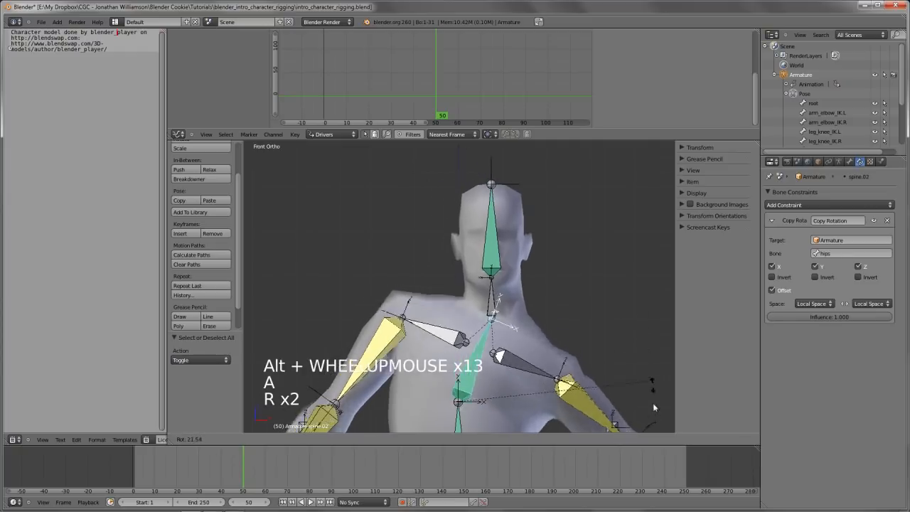
right_click(527, 271)
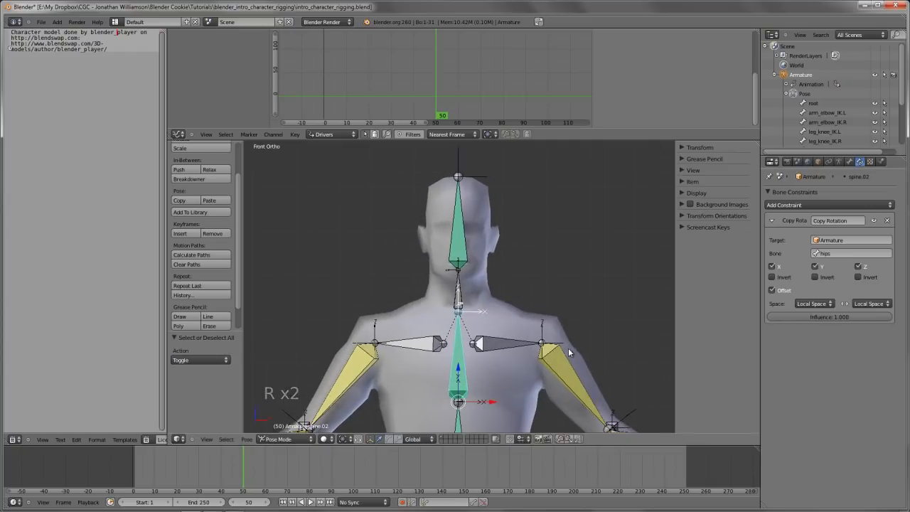
Test the head's Copy Rotation constraint by freely rotating the neck bone, cancelling the rotation
right_click(458, 292)
key("r")
key("r")
key("r")
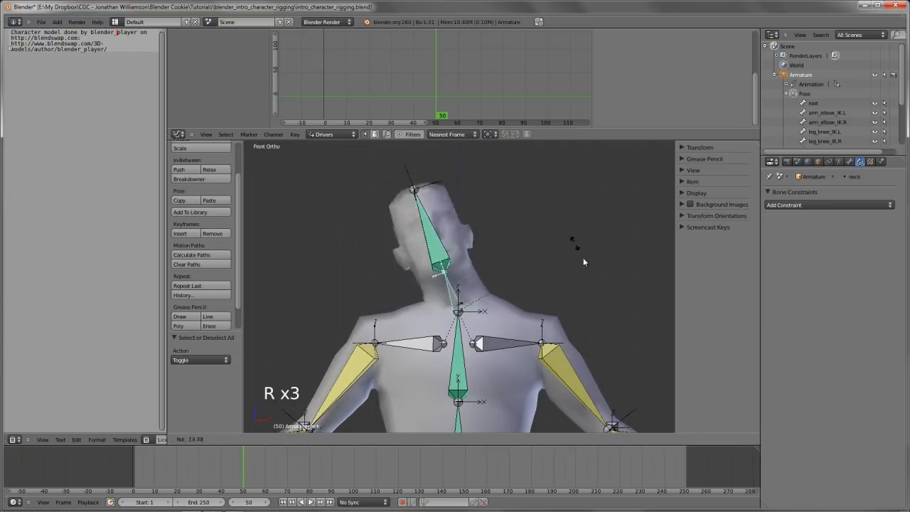
right_click(585, 306)
Enter Edit Mode on the armature and adjust the roll of the neck bone
key("KP_3")
scroll(484, 289, "up", 3)
middle_click_drag(484, 289, 477, 333)
scroll(488, 327, "down", 4)
scroll(463, 276, "up", 3)
key("Tab")
middle_click(509, 300)
right_click(419, 384)
middle_click_drag(425, 387, 448, 313)
right_click(428, 296)
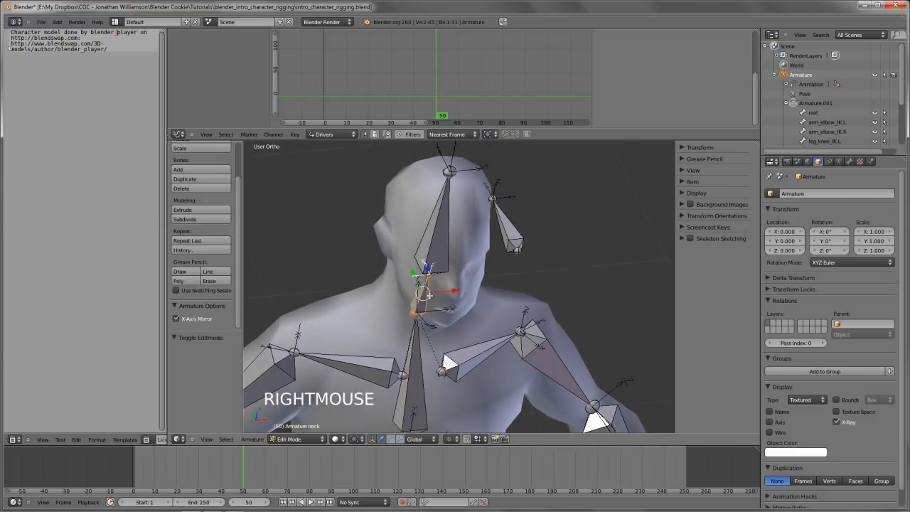
key("ctrl+r")
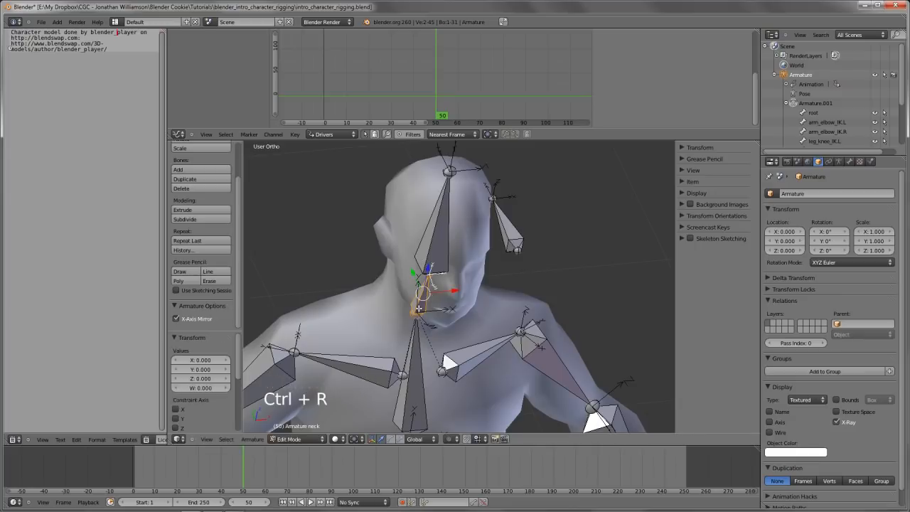
Roll the head bone by 90 degrees and return to Pose Mode
middle_click_drag(450, 242, 453, 253, "shift")
mouse_move(481, 292)
middle_mouse_down()
mouse_move(470, 288)
mouse_move(480, 292)
middle_mouse_up()
key("ctrl+r")
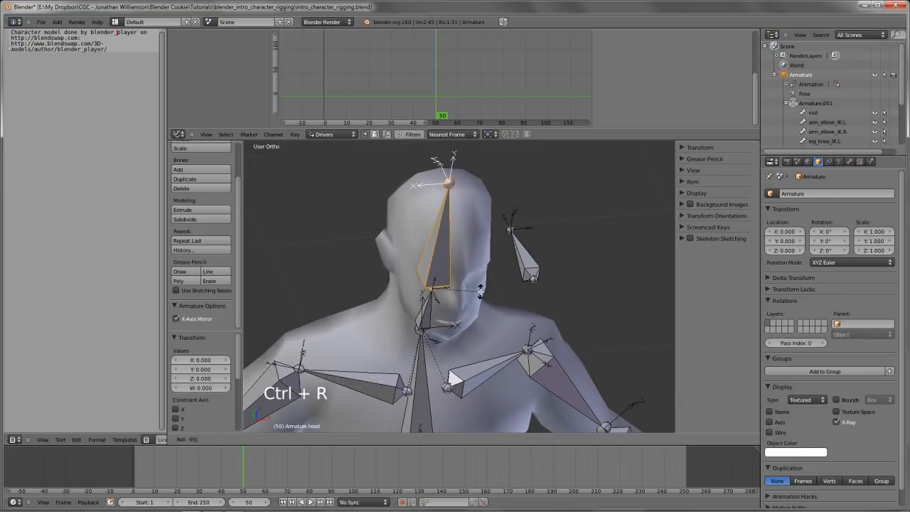
key("ctrl+r")
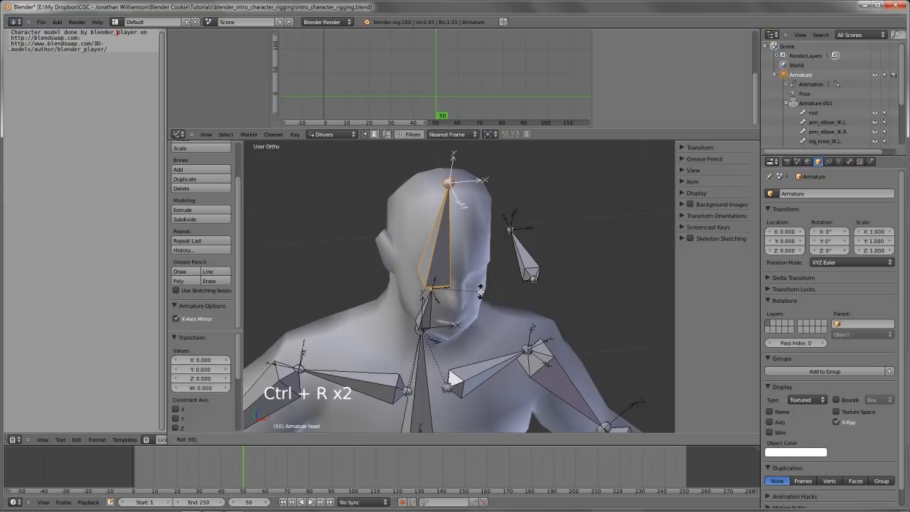
left_click(480, 291)
middle_click_drag(507, 339, 527, 305)
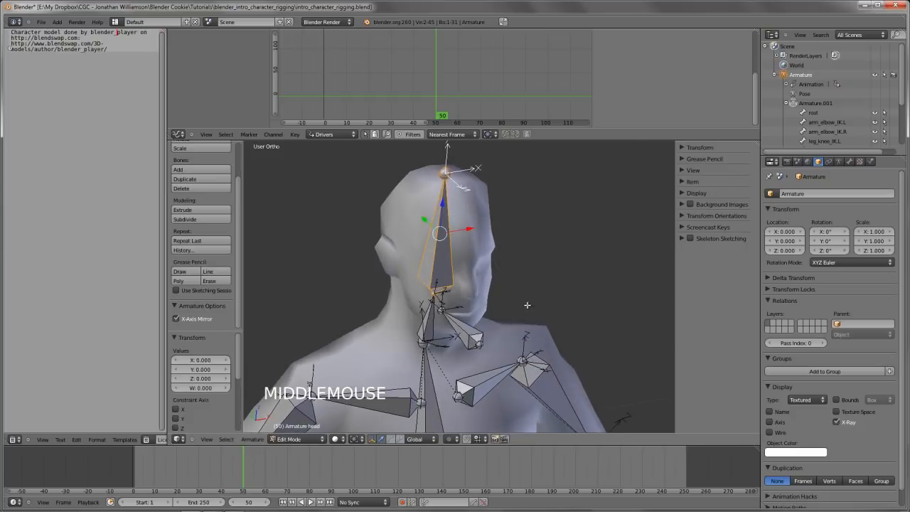
key("Tab")
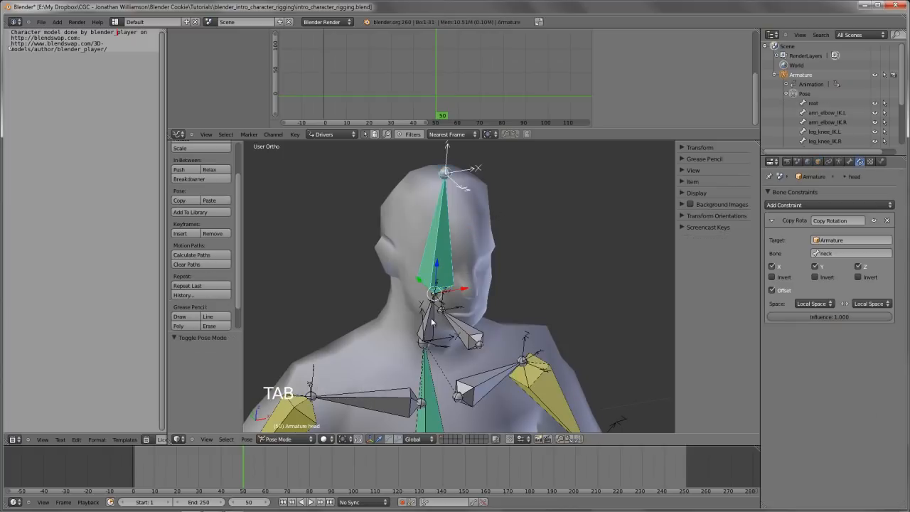
Check the corrected bone rolls with trial rotations of the neck bone, also from the front view, cancelling each
right_click(434, 324)
key("r")
key("r")
right_click(562, 280)
key("KP_1")
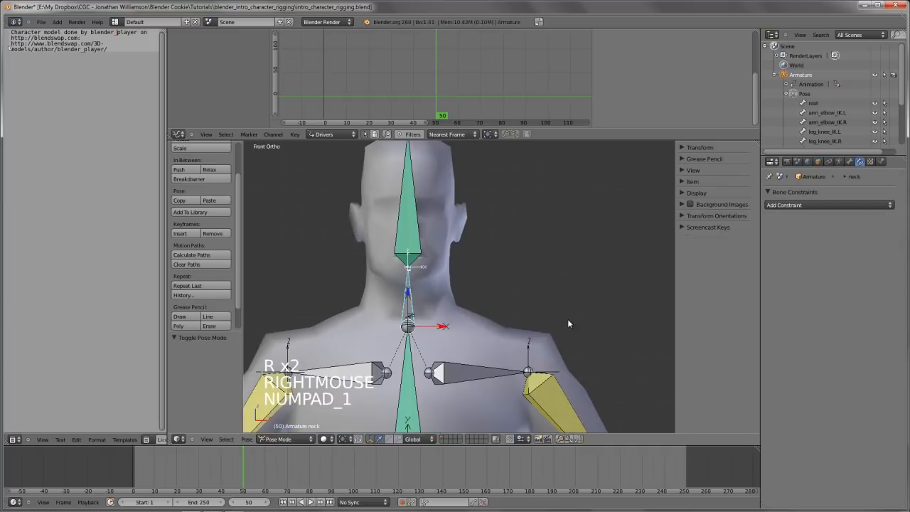
key("r")
key("r")
right_click(575, 273)
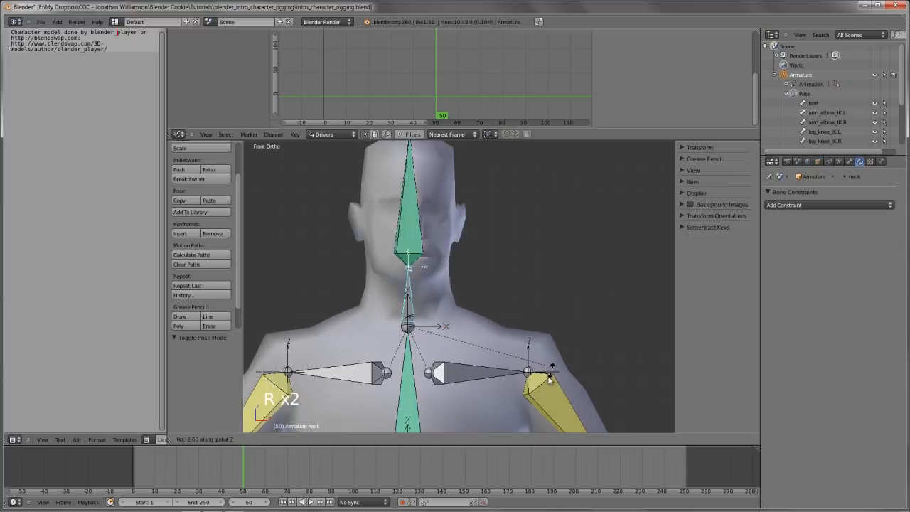
Check how the neck and head follow by trial-rotating the spine.02 bone in front view, cancelling the rotation
scroll(498, 320, "down", 2)
right_click(420, 369)
right_click(420, 368)
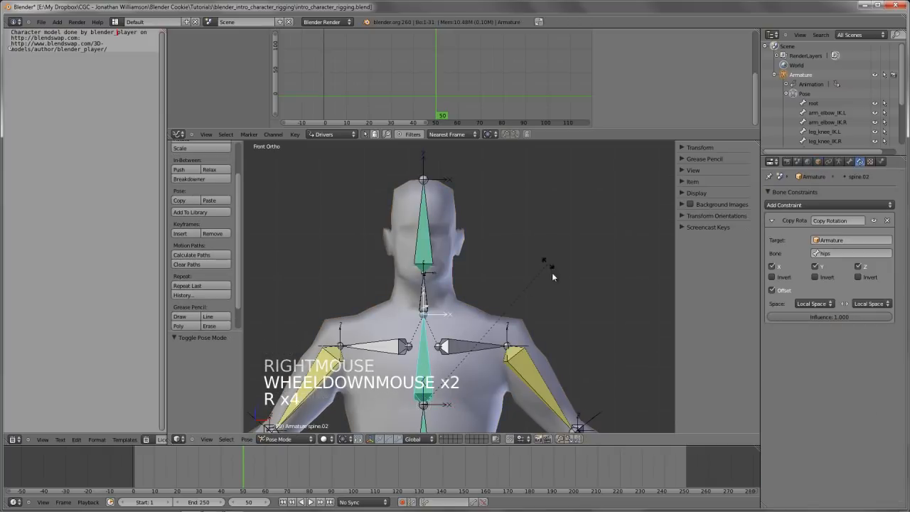
right_click(502, 271)
Add a Copy Rotation constraint to the neck bone with spine.02 as its target
right_click(421, 352)
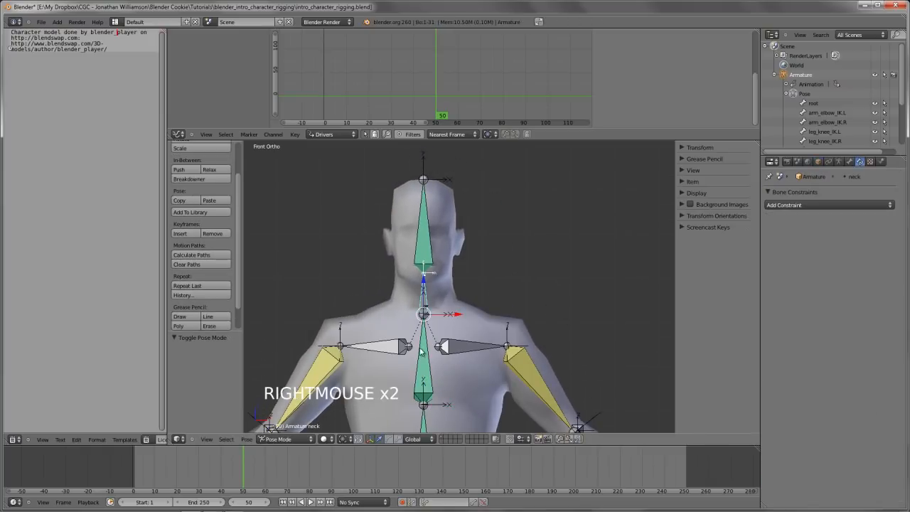
right_click(422, 354)
right_click(426, 296, "shift")
key("ctrl+shift+c")
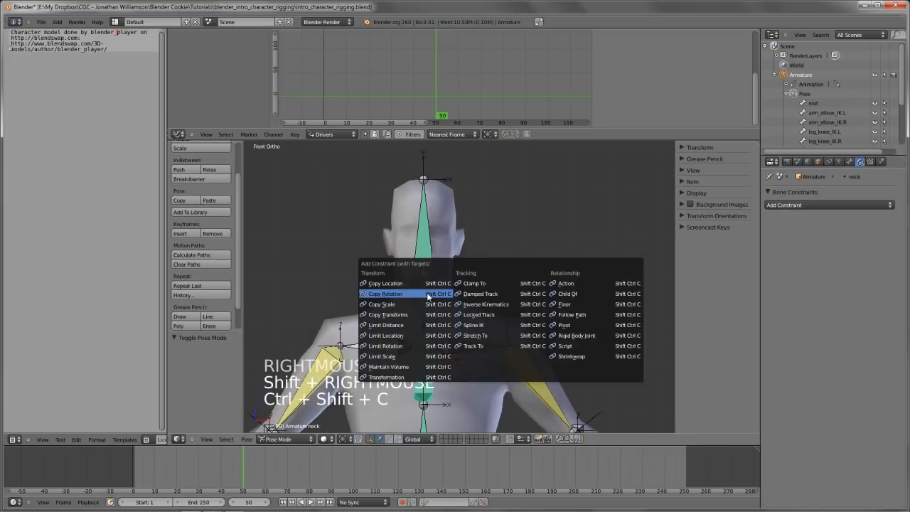
left_click(427, 293)
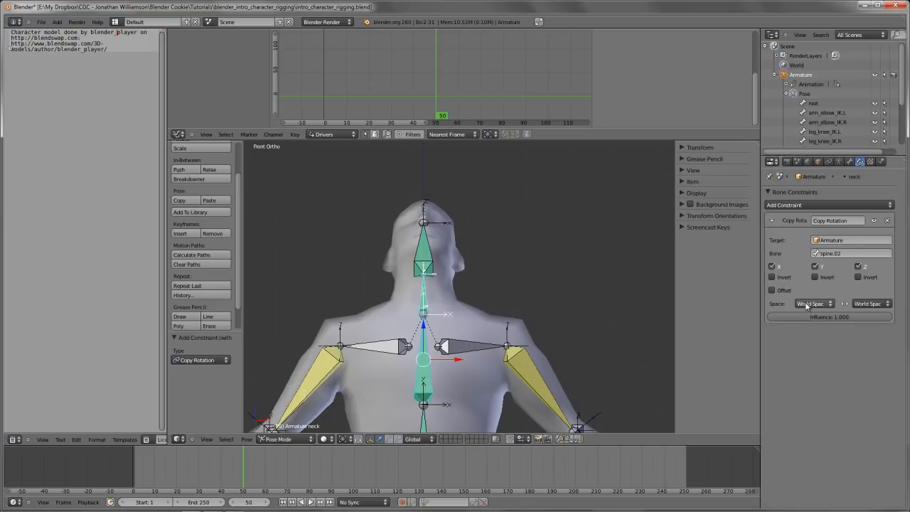
Set both spaces of the neck's Copy Rotation constraint to Local Space and enable Offset
scroll(808, 305, "up", 5, "alt")
scroll(872, 304, "up", 5, "alt")
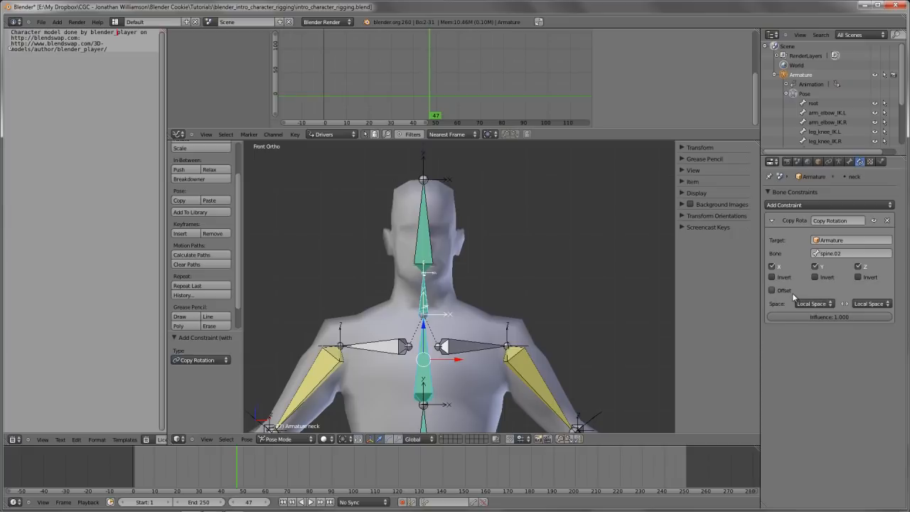
left_click(791, 292)
Test the neck's new constraint by freely rotating the spine.02 bone, cancelling the rotation
middle_click_drag(542, 313, 529, 300, "shift")
right_click(410, 370)
key("r")
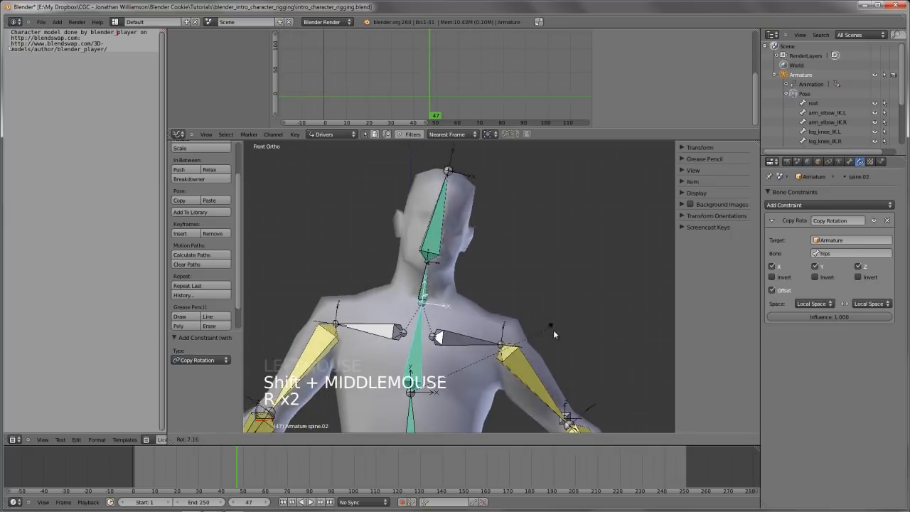
right_click(522, 301)
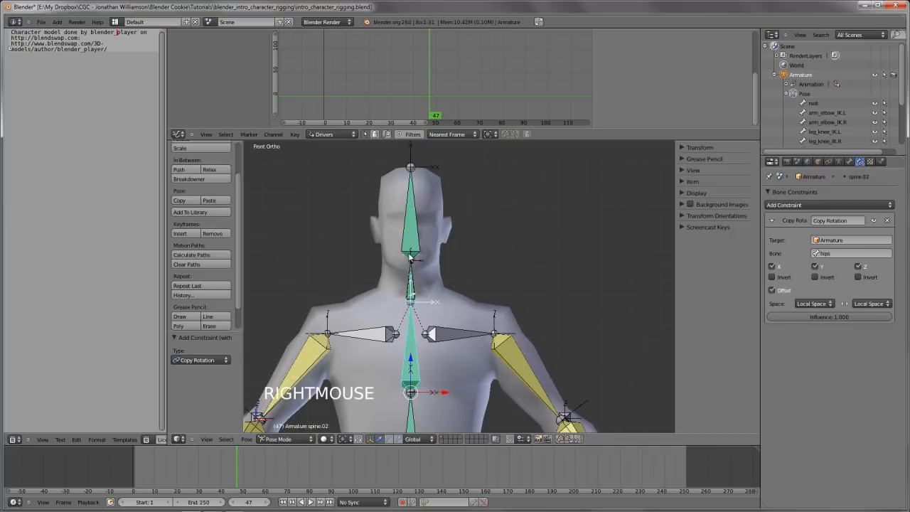
Turn off Inherit Rotation in the head bone's relations settings
right_click(403, 289)
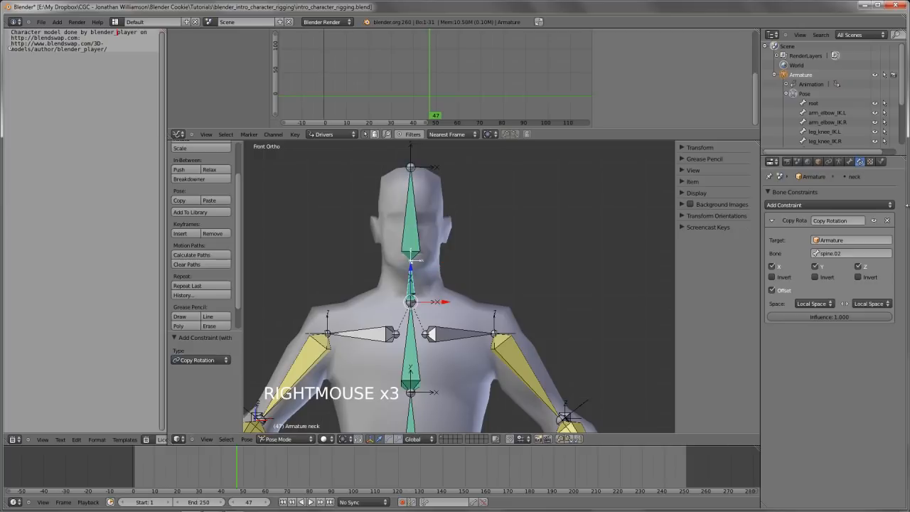
right_click(419, 231)
right_click(416, 224)
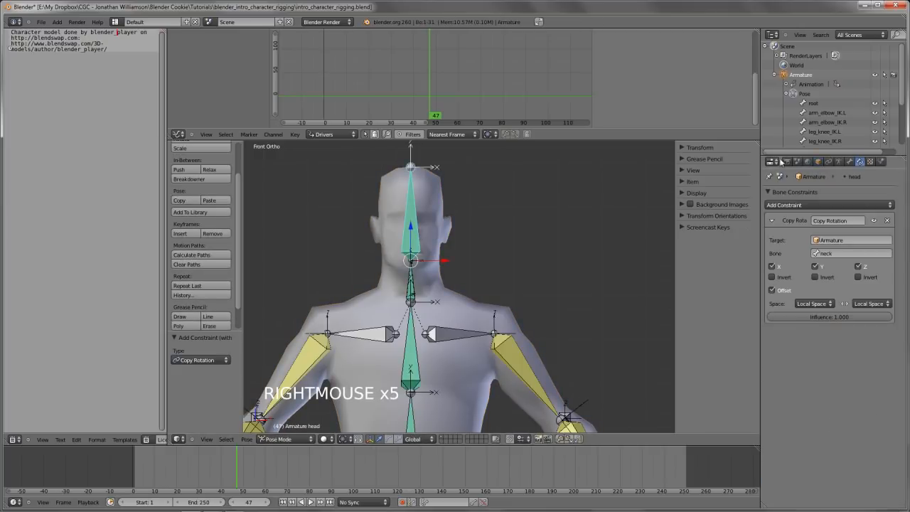
left_click(849, 162)
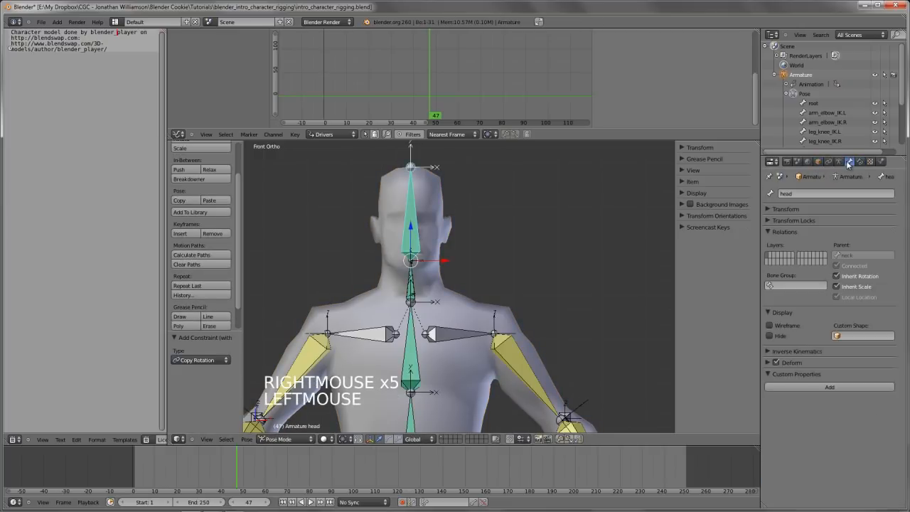
left_click(861, 277)
Rotate the spine.02 bone by about 34 degrees to check how the neck and head follow
scroll(367, 318, "down", 2)
right_click(438, 342)
key("r")
key("r")
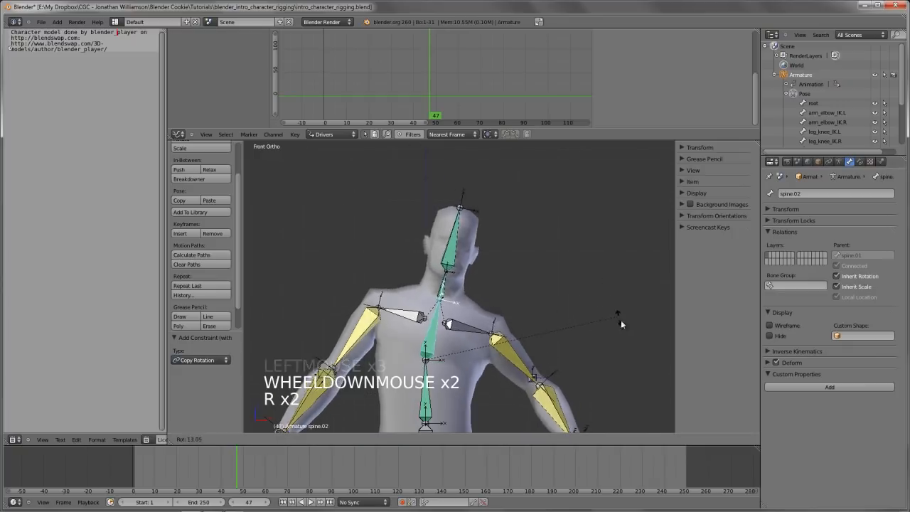
left_click(616, 387)
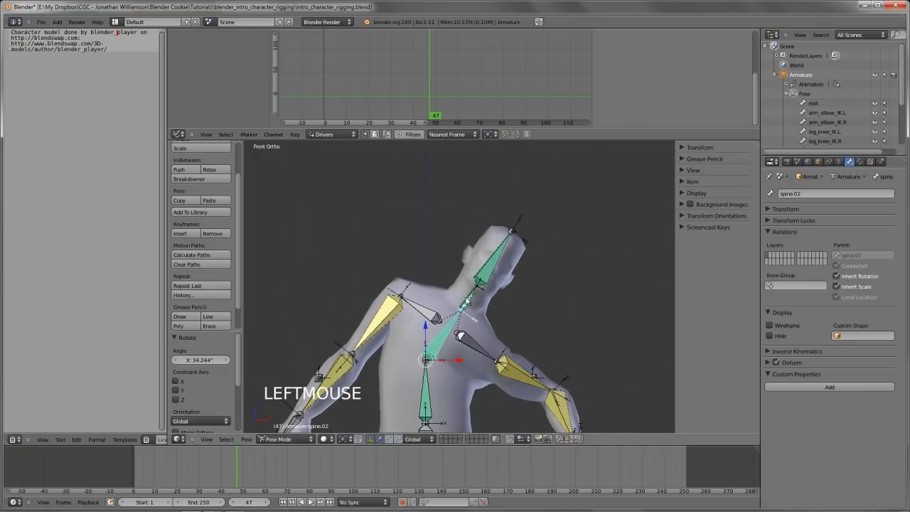
key("r")
key("r")
Lower the influence of the neck's Copy Rotation constraint all the way down
right_click(441, 324)
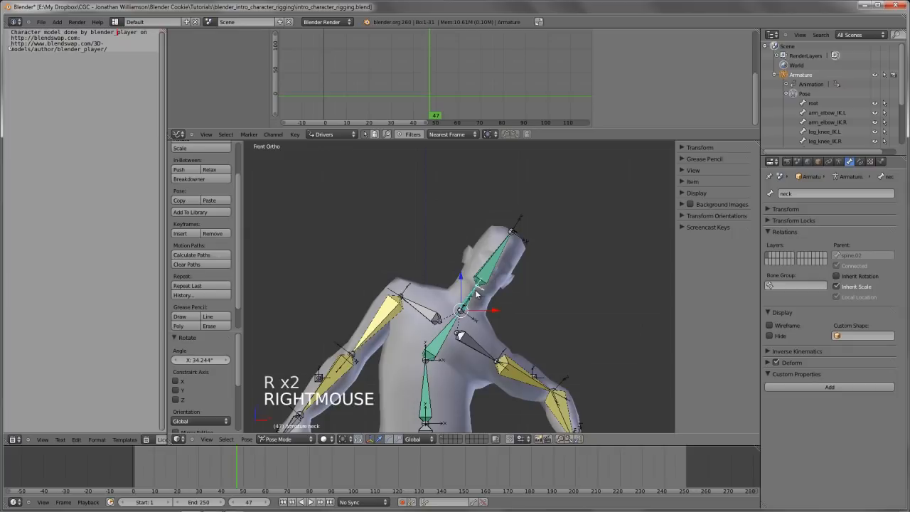
left_click(860, 162)
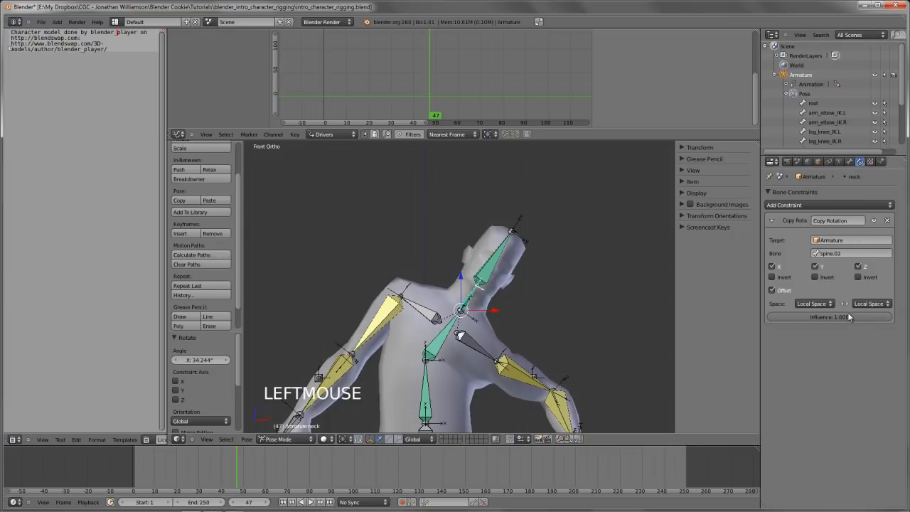
left_click_drag(850, 317, 736, 319)
Test the lowered neck influence by rotating the spine.02 bone from side to side
right_click(432, 342)
key("r")
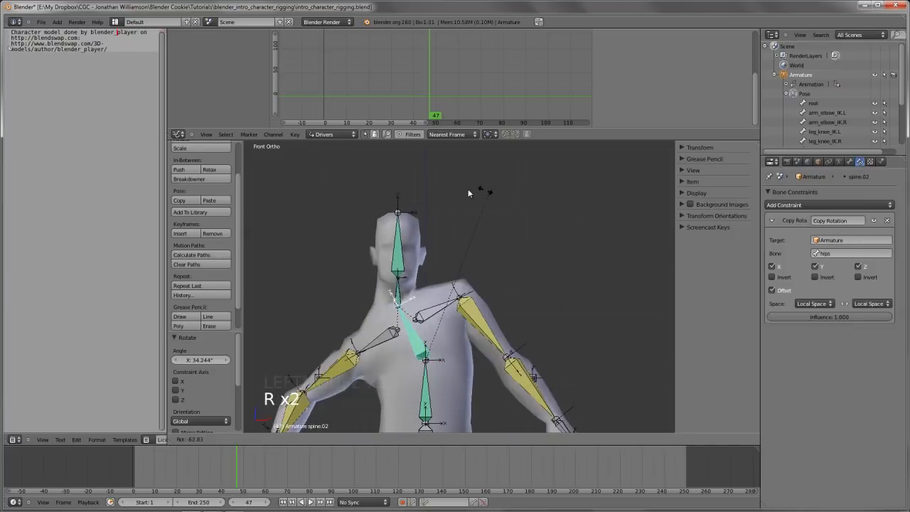
left_click(498, 266)
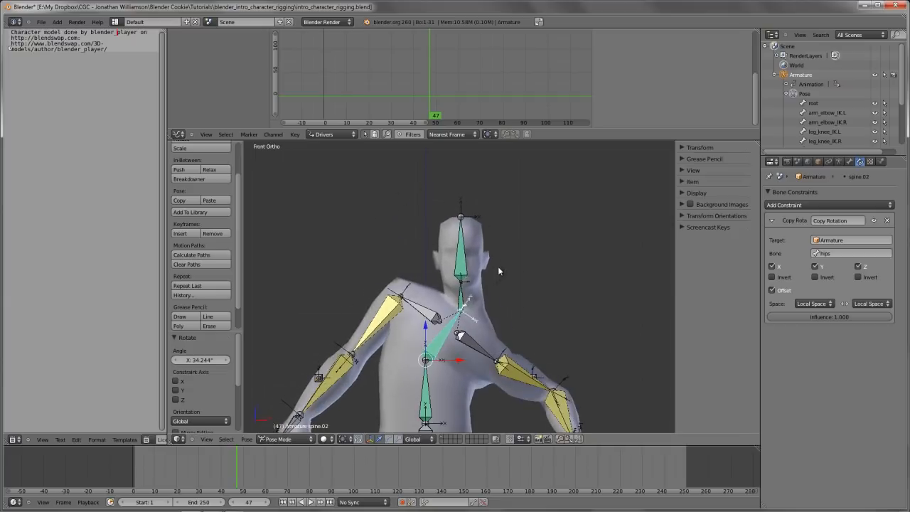
right_click(497, 266)
scroll(498, 266, "down", 3)
Clear the rotation of the spine.02 bone and deselect all bones
middle_click_drag(514, 245, 514, 226, "shift")
key("alt+r")
middle_click_drag(486, 346, 484, 309, "shift")
key("a")
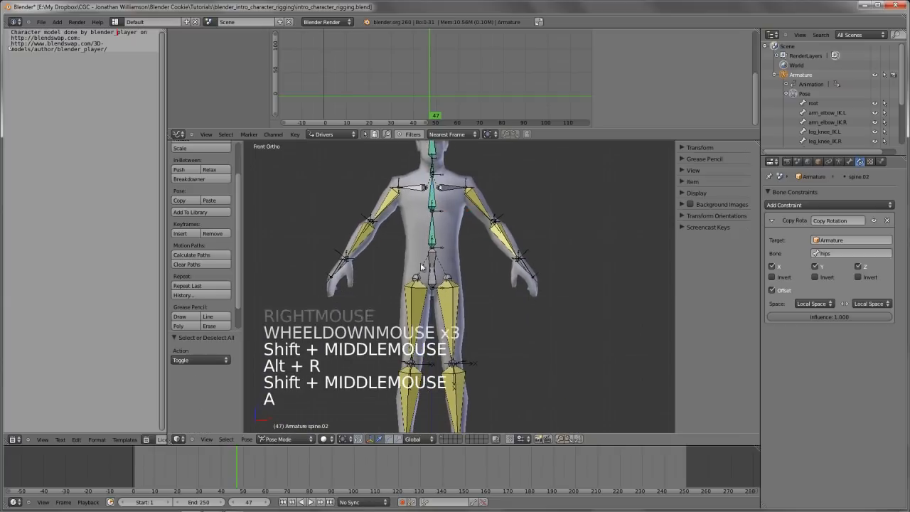
Test the body's movement by shifting the hips_root bone in front and right views, cancelling each move
right_click(433, 283)
key("g")
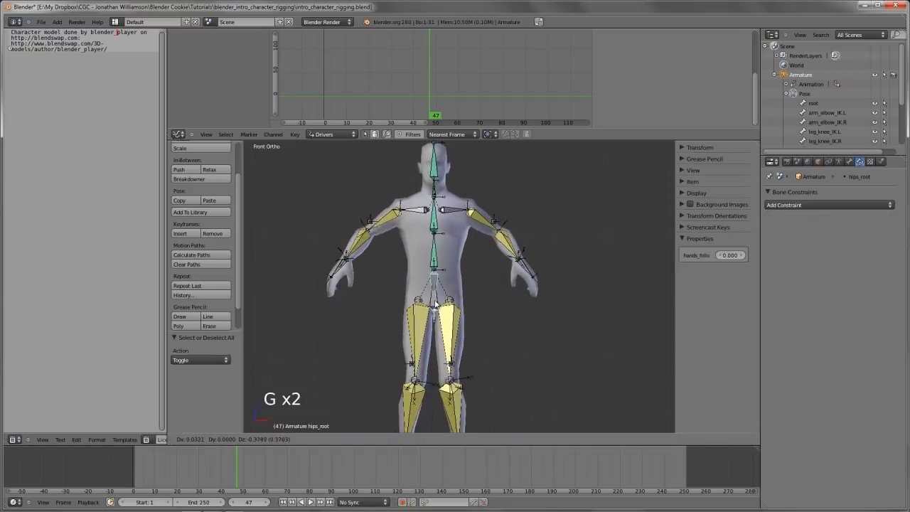
right_click(485, 335)
key("KP_3")
scroll(489, 327, "down", 3)
middle_click_drag(489, 327, 487, 324, "shift")
scroll(489, 267, "down", 3)
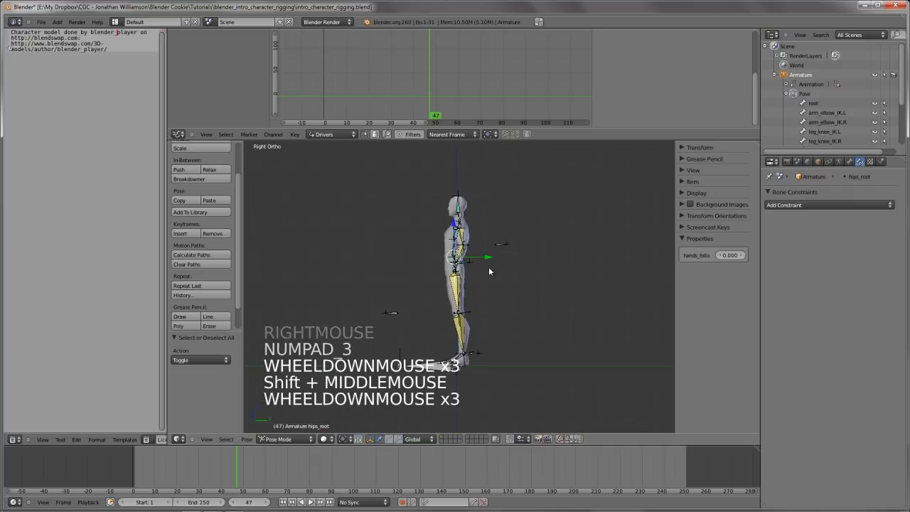
key("g")
right_click(514, 285)
scroll(480, 296, "up", 3)
middle_click_drag(515, 285, 491, 299)
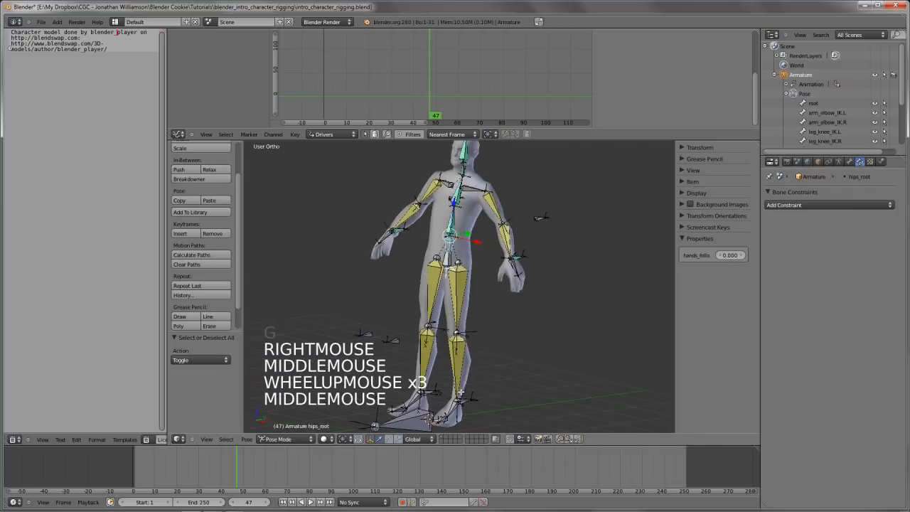
Test-move the control bone at the left foot, cancelling the move, and inspect the rig from several angles
key("Tab")
key("Tab")
right_click(462, 392)
scroll(473, 395, "down", 4)
key("g")
right_click(478, 354)
middle_click_drag(478, 355, 469, 334)
scroll(481, 347, "up", 3)
middle_click_drag(469, 334, 455, 327)
Parent the hips_root bone to the root bone with Keep Offset in Edit Mode, returning to Pose Mode
key("Tab")
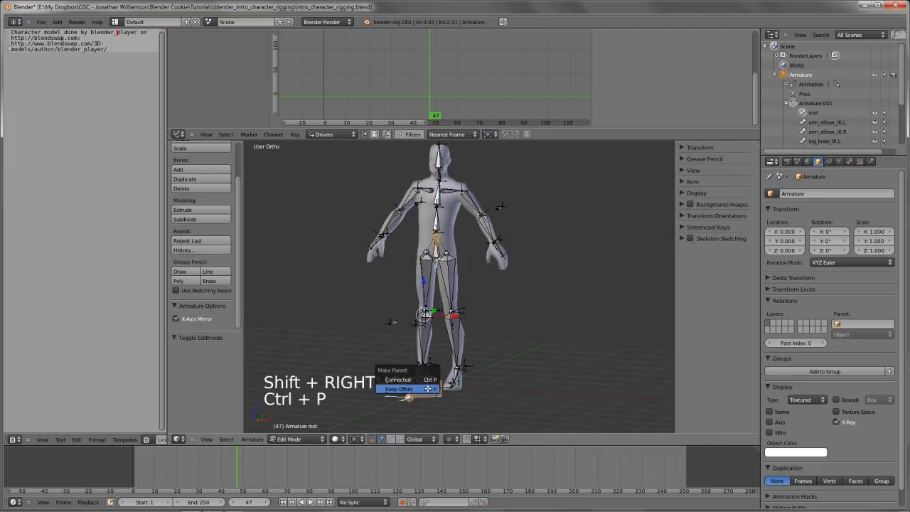
left_click(428, 389)
key("Tab")
Test the hips parenting by moving the root bone freely, cancelling the move
right_click(429, 392)
key("g")
key("g")
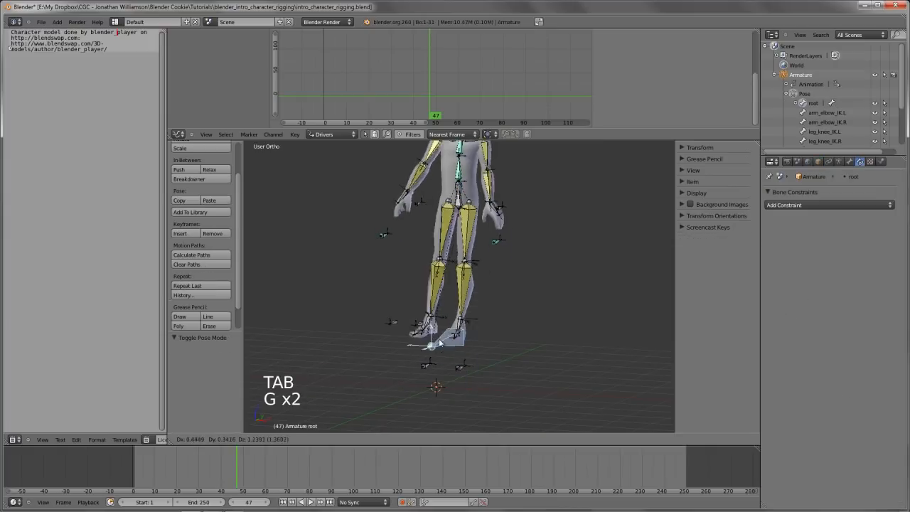
right_click(439, 344)
Parent the knee, elbow, arm and foot IK bones of both sides to the root bone with Keep Offset
key("Tab")
middle_click_drag(439, 343, 385, 395)
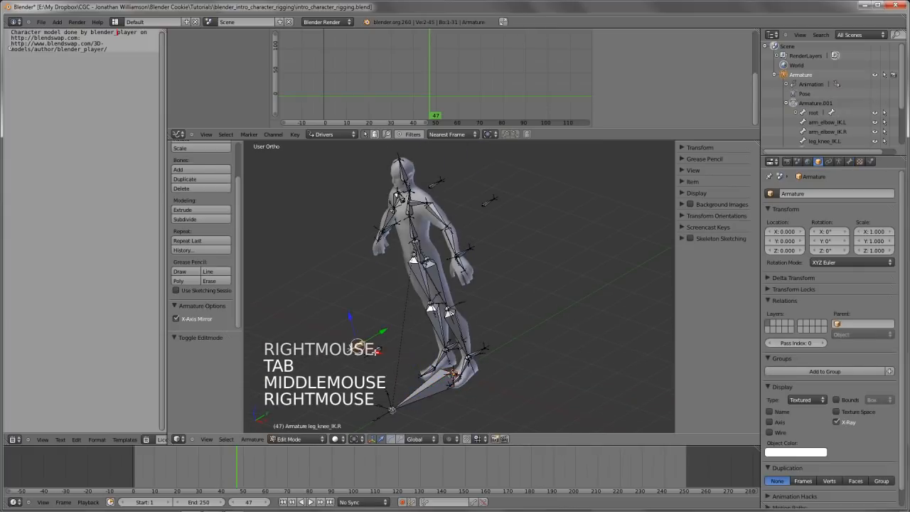
right_click(488, 202, "shift")
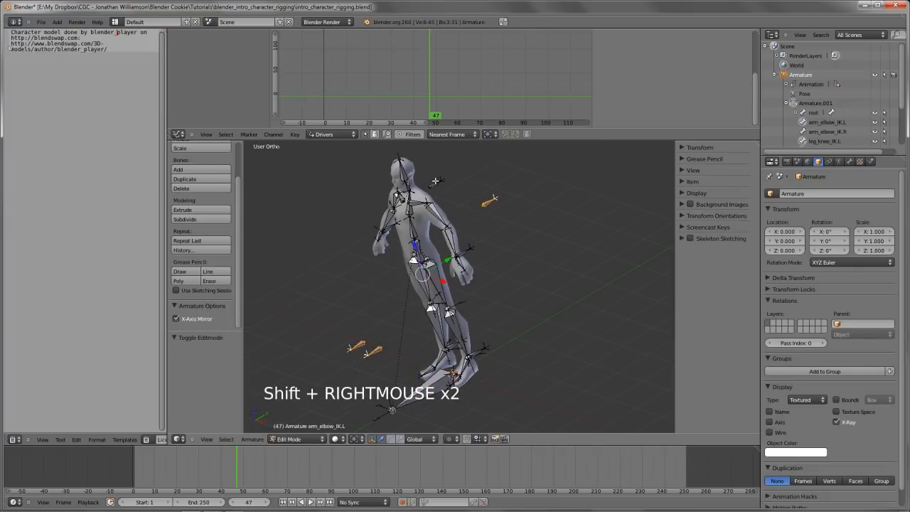
right_click(436, 182, "shift")
right_click(465, 249, "shift")
right_click(392, 226, "shift")
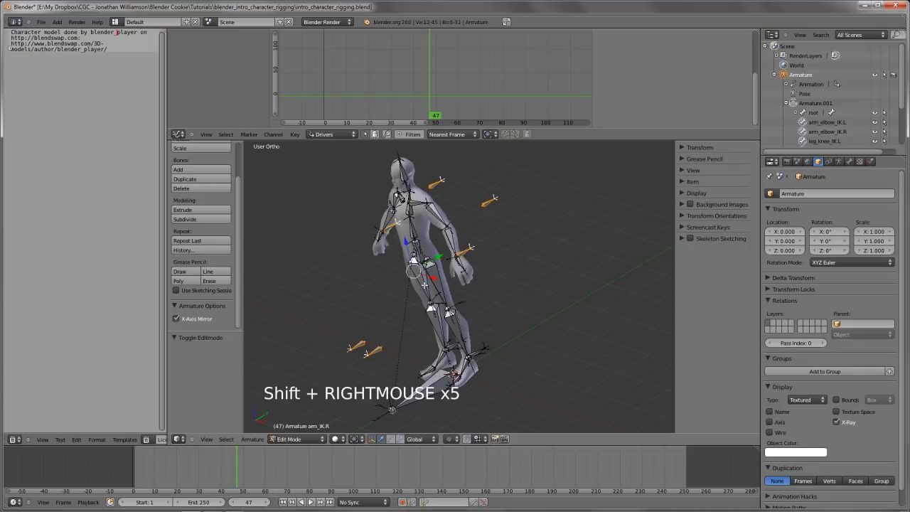
right_click(477, 353, "shift")
right_click(453, 344, "shift")
right_click(392, 408, "shift")
key("ctrl+p")
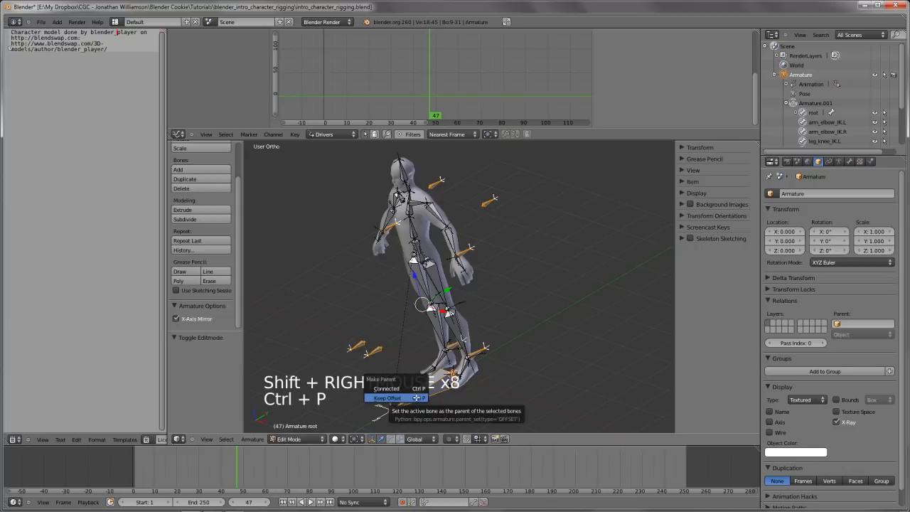
left_click(412, 398)
key("Tab")
Test the IK bones' parenting by moving the root bone, also in front view, cancelling each move
right_click(417, 397)
key("g")
key("g")
right_click(455, 359)
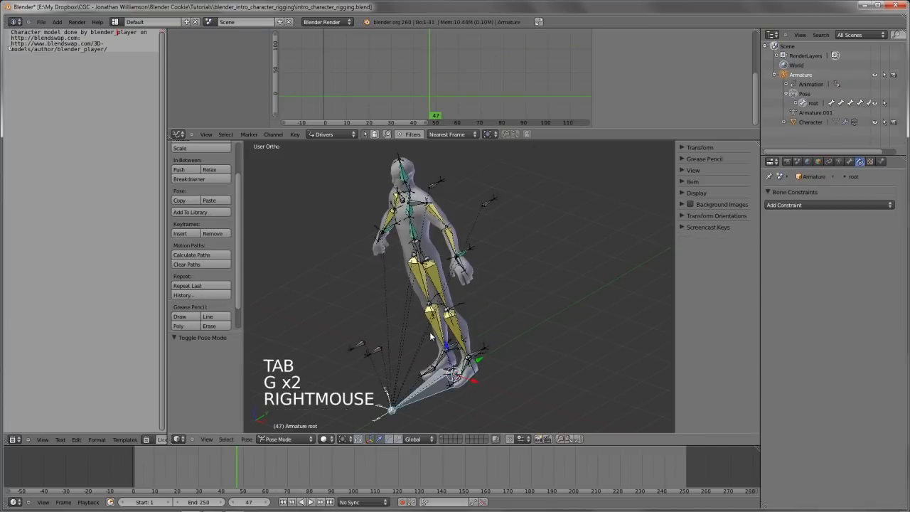
key("KP_1")
key("g")
right_click(470, 322)
Set the hands-follow property of the hips_root bone to 0.980
right_click(454, 225)
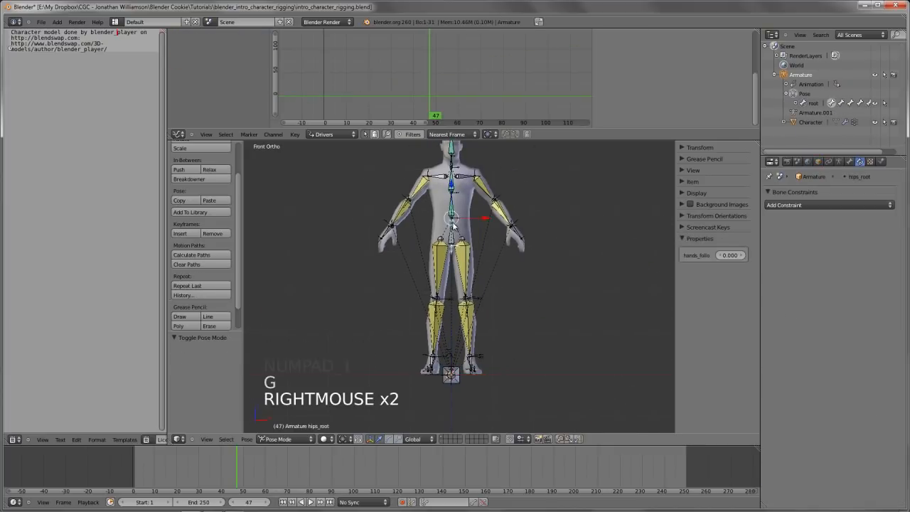
key("g")
right_click(455, 229)
left_click_drag(738, 255, 819, 261)
Check how the hands follow by moving the hips_root bone in front and right views, cancelling each move
key("g")
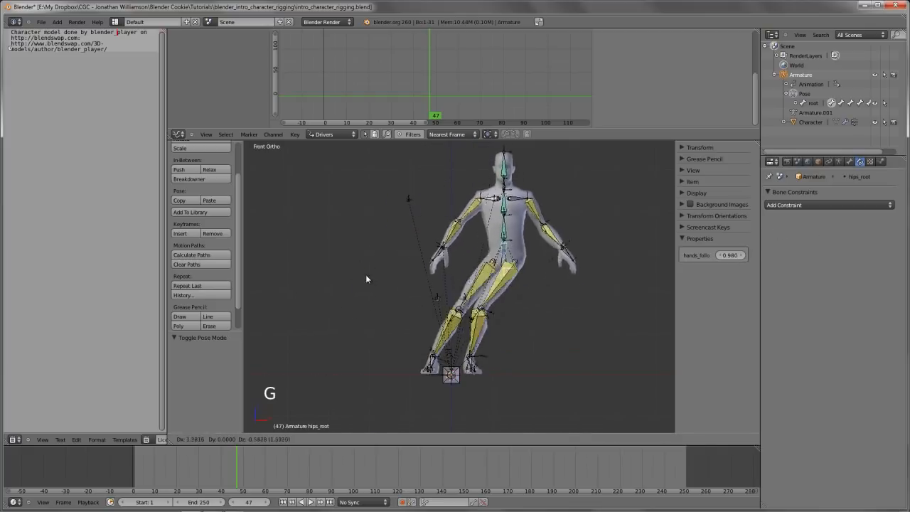
right_click(552, 223)
key("KP_3")
scroll(536, 302, "up", 1)
middle_click_drag(552, 223, 535, 316, "shift")
scroll(498, 320, "up", 1)
key("g")
right_click(500, 301)
scroll(501, 301, "down", 4)
key("KP_1")
scroll(500, 316, "up", 5)
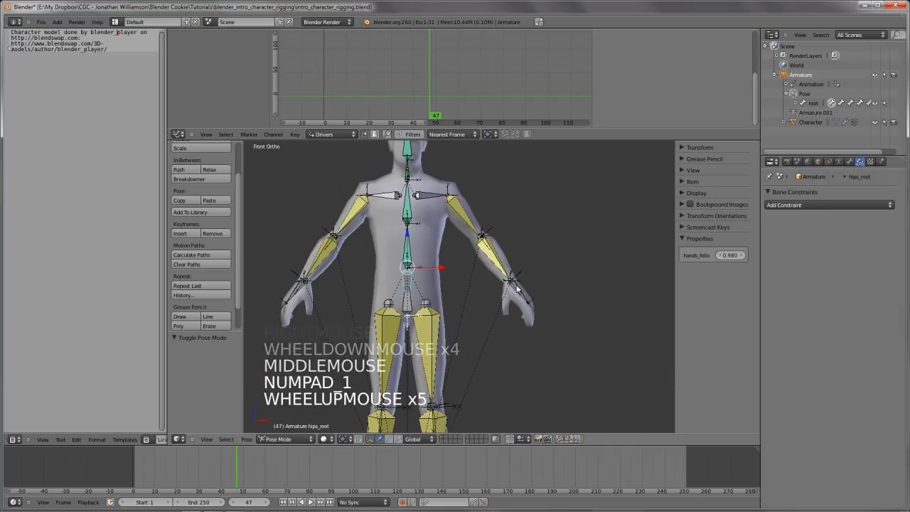
Test the left arm by moving the arm_IK.L bone in front view and from the side, cancelling each move
right_click(514, 279)
key("g")
key("g")
right_click(522, 284)
key("KP_3")
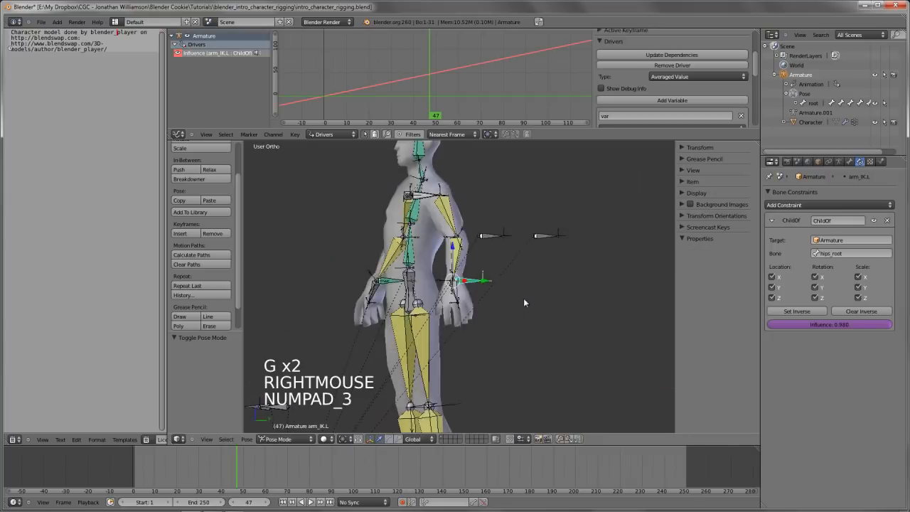
key("g")
right_click(520, 283)
Enter Edit Mode, select the left upper leg bone and inspect its axes from the side and front
key("KP_1")
scroll(499, 303, "down", 3)
middle_click_drag(499, 303, 476, 281, "shift")
scroll(461, 342, "up", 3)
key("Tab")
right_click(468, 260)
key("KP_3")
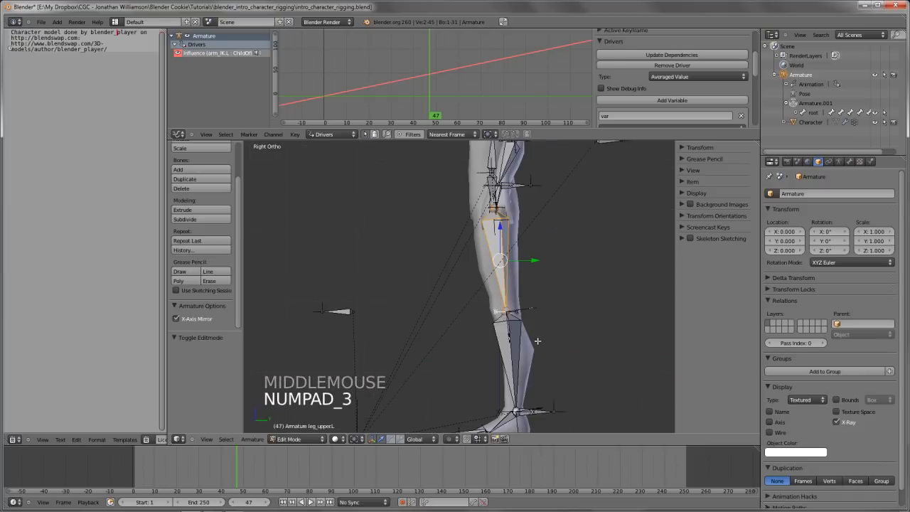
middle_click_drag(493, 323, 548, 333)
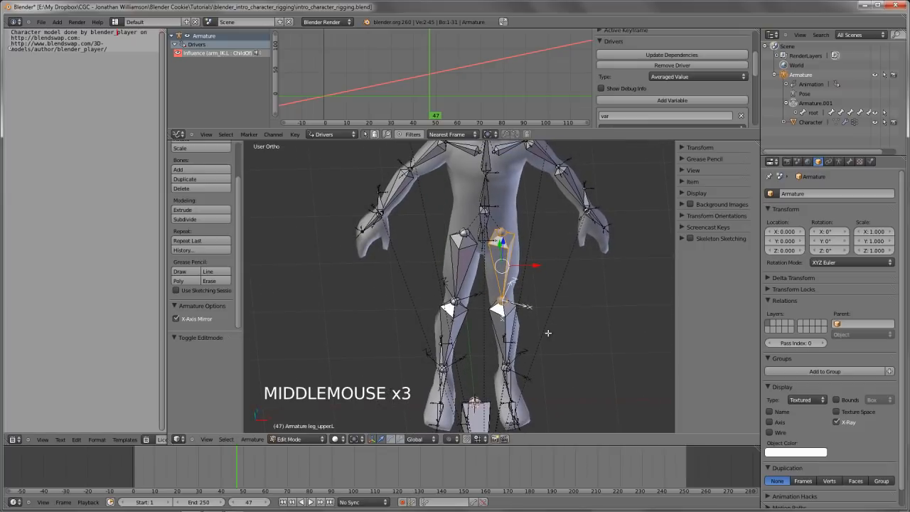
Roll the left upper leg bone by 45 degrees and by a further 30 degrees
key("ctrl+r")
type("45")
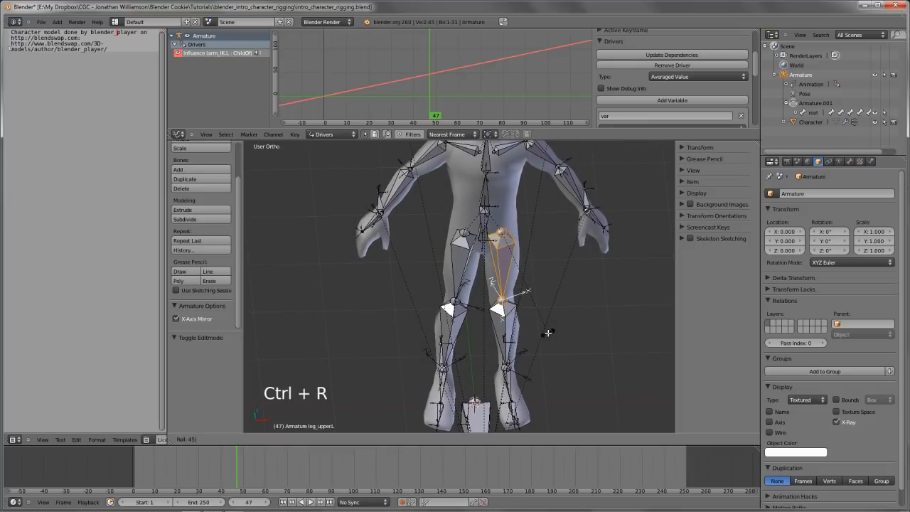
key("Return")
key("ctrl+r")
type("30")
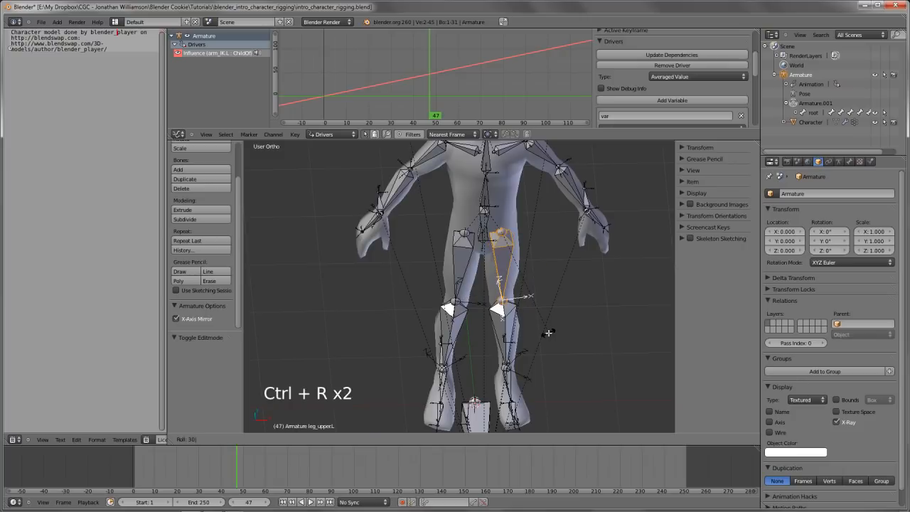
key("Return")
Roll the left lower leg bone by 30 degrees and refine its roll freehand by about 0.253
middle_click_drag(442, 319, 486, 335)
right_click(494, 322)
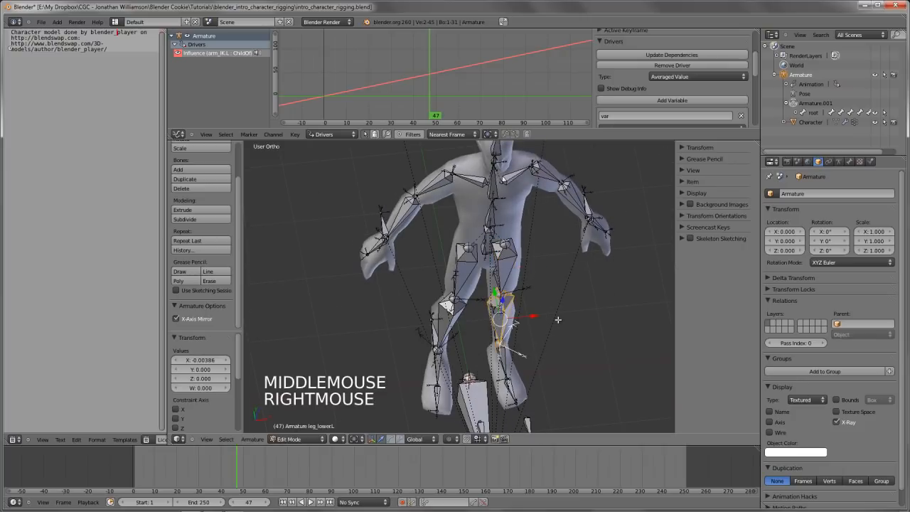
key("ctrl+r")
type("30")
key("Return")
middle_click_drag(560, 299, 555, 348)
key("ctrl+r")
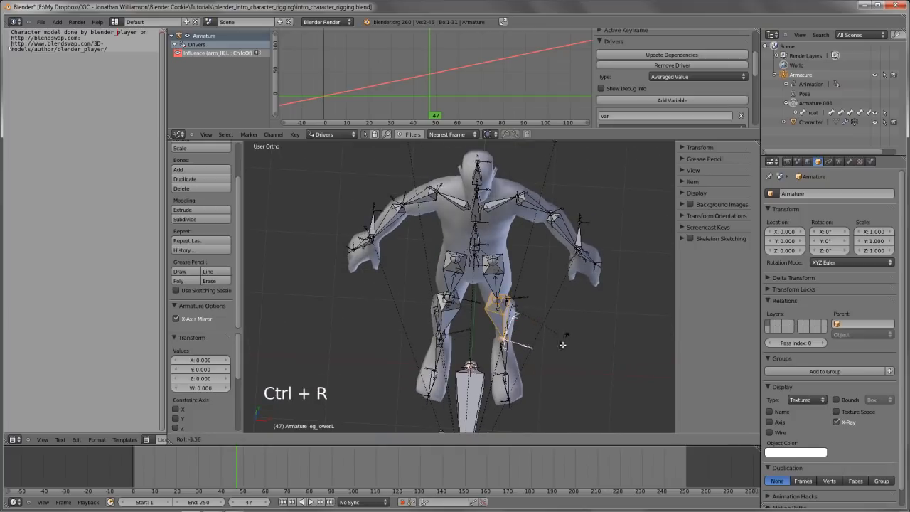
left_click(550, 359)
Fine-tune the rolls of the left lower and upper leg bones in right view and return to Pose Mode
middle_click_drag(550, 359, 543, 340, "shift")
key("KP_3")
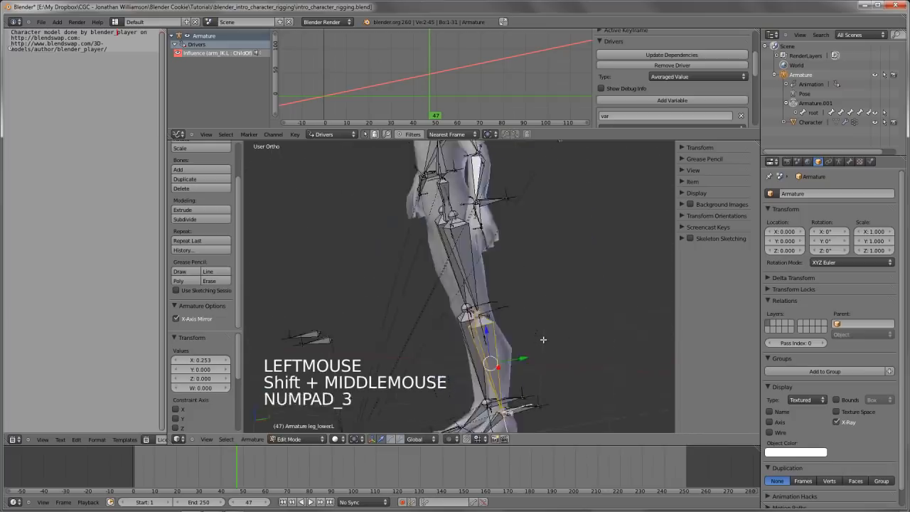
key("ctrl+r")
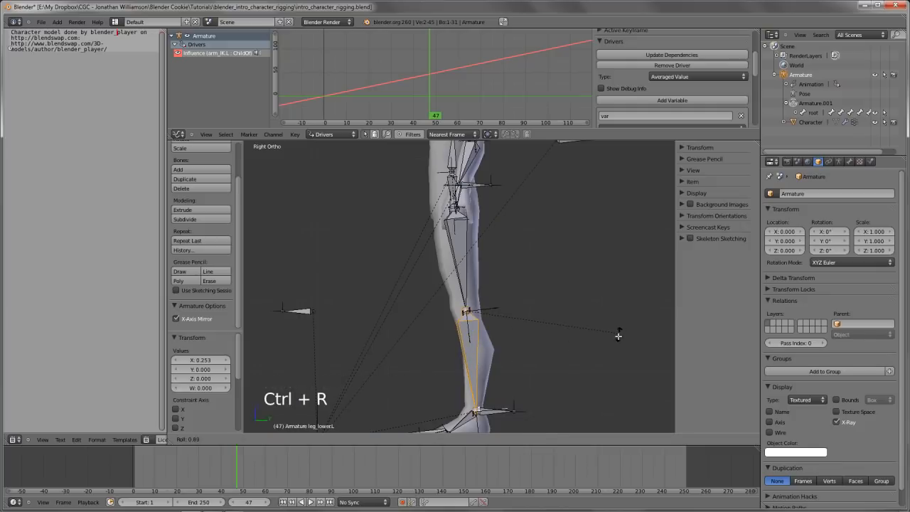
left_click(614, 315)
right_click(492, 258)
key("ctrl+r")
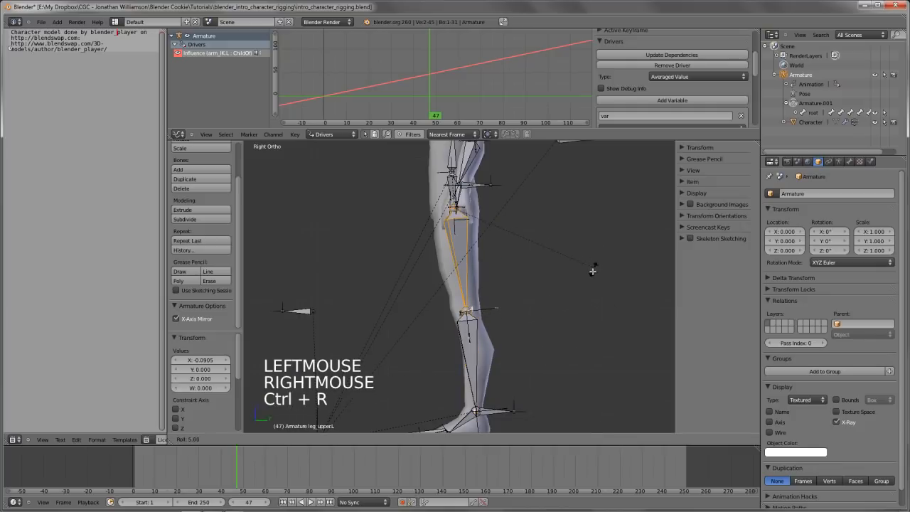
left_click(589, 249)
key("Tab")
Inspect the leg bones from several angles, including front view, comparing Pose Mode with Edit Mode
scroll(574, 326, "down", 3)
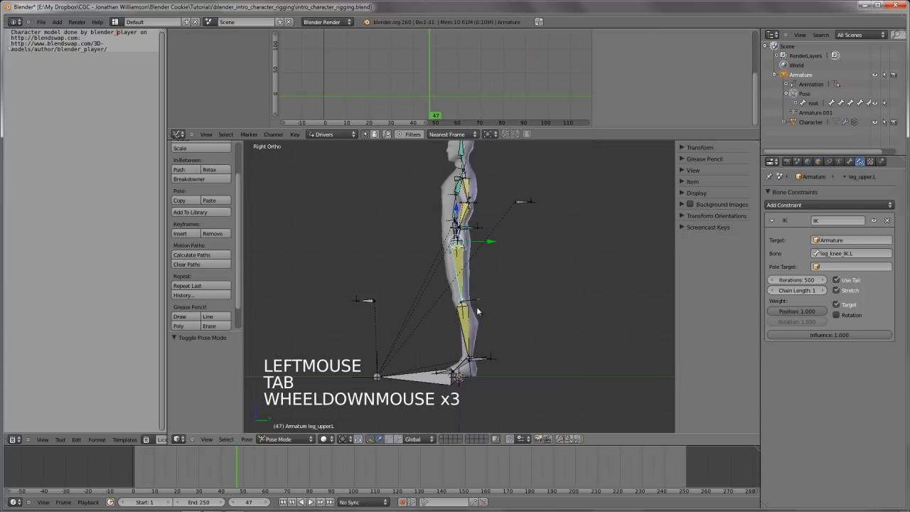
key("d")
mouse_move(464, 292)
left_mouse_down()
mouse_move(450, 322)
mouse_move(456, 307)
mouse_move(473, 324)
left_mouse_up()
mouse_move(470, 313)
right_mouse_down()
mouse_move(480, 319)
mouse_move(485, 353)
right_mouse_up()
mouse_move(475, 344)
middle_mouse_down()
mouse_move(486, 351)
mouse_move(521, 336)
mouse_move(509, 387)
mouse_move(527, 342)
mouse_move(510, 330)
mouse_move(534, 334)
mouse_move(537, 323)
mouse_move(531, 344)
middle_mouse_up()
scroll(521, 337, "up", 2)
scroll(525, 356, "up", 2)
key("KP_1")
scroll(527, 338, "down", 2)
key("Tab")
scroll(521, 334, "down", 3)
key("Tab")
scroll(531, 344, "up", 2)
Deselect all bones, check the whole rig in Edit Mode and Pose Mode, and save the blend file
key("a")
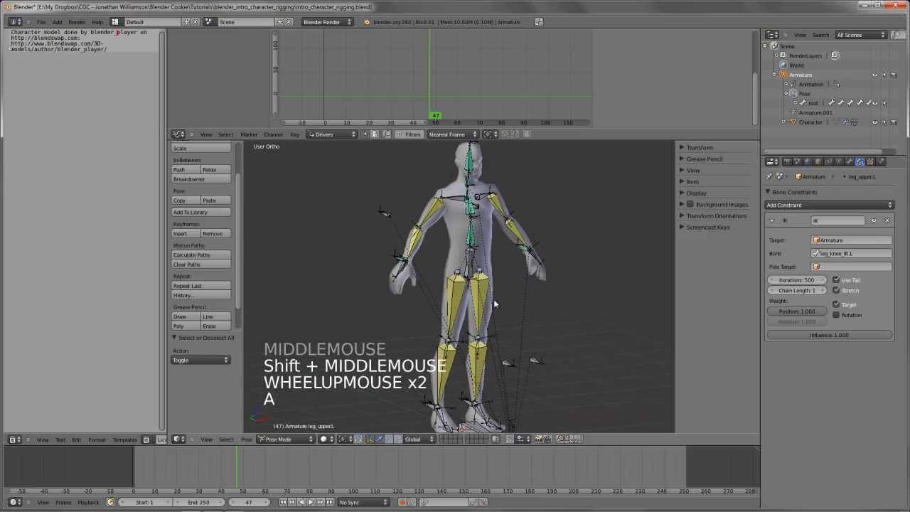
scroll(495, 304, "down", 1)
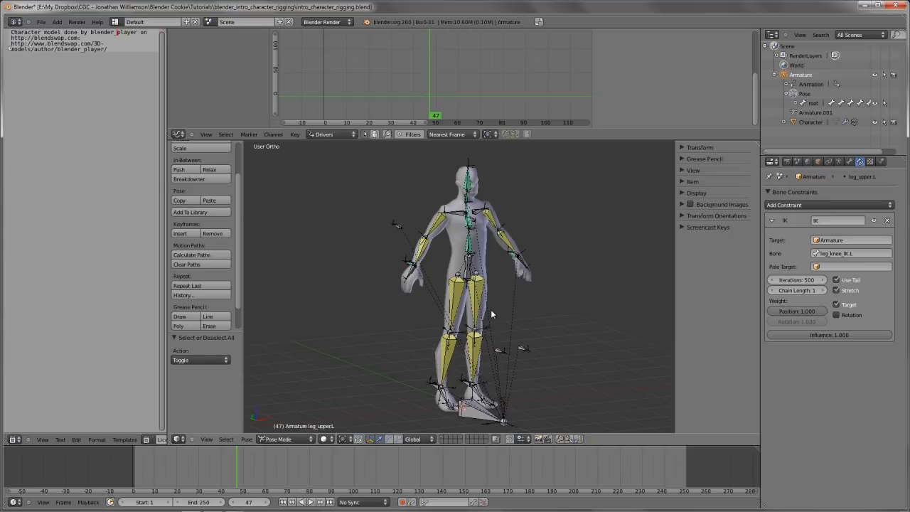
middle_click_drag(506, 318, 514, 316, "shift")
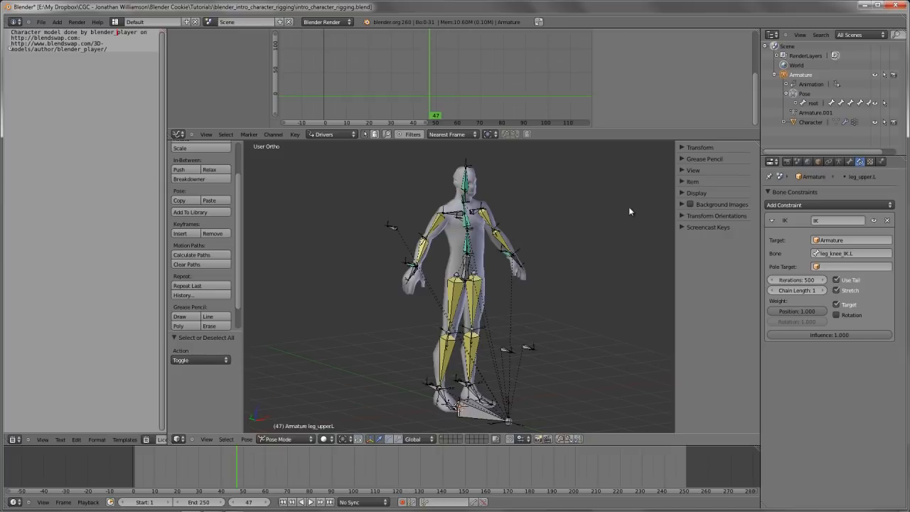
key("Tab")
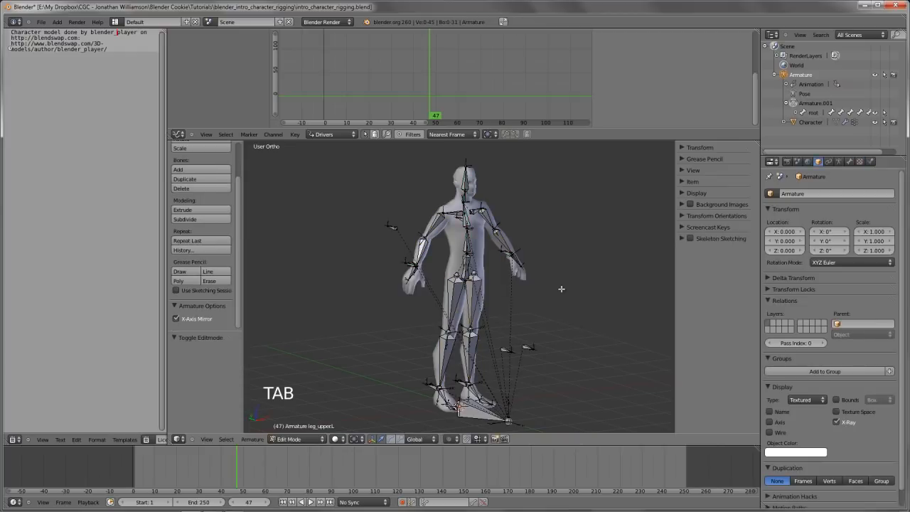
key("Tab")
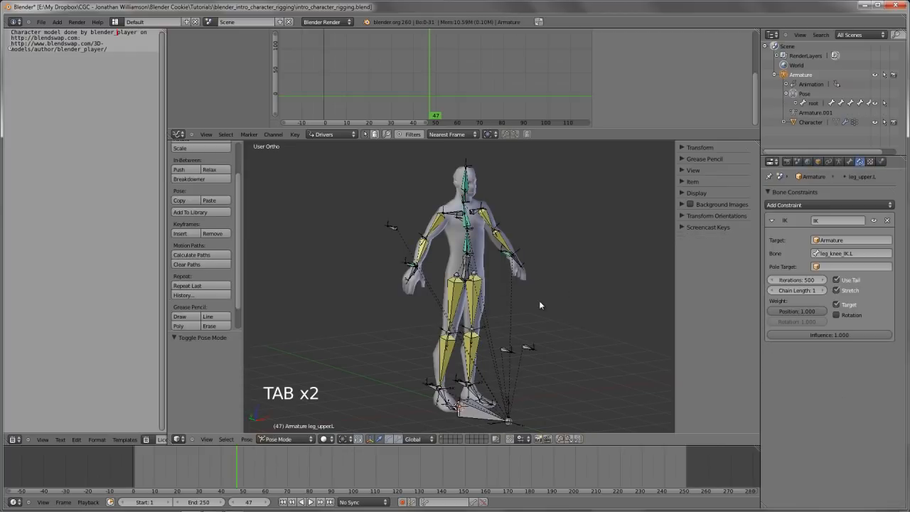
key("ctrl+w")
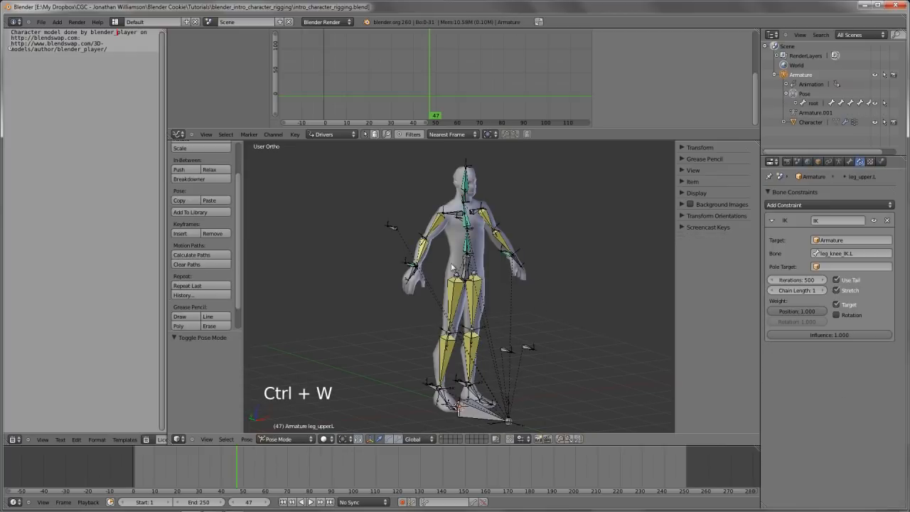